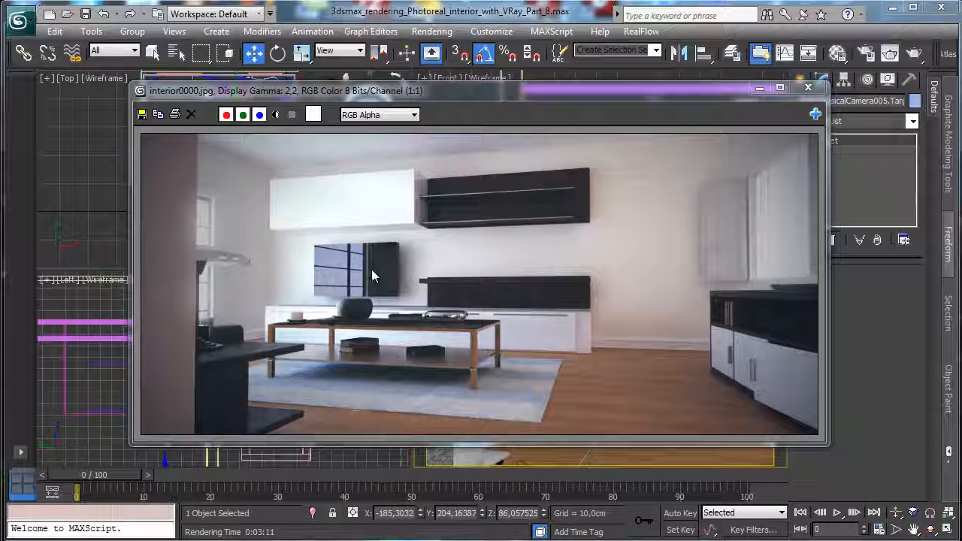
Step: Close the rendered image, select the low TV cabinet pieces and the grey wall panels with their shelves, and isolate them
left_click(807, 88)
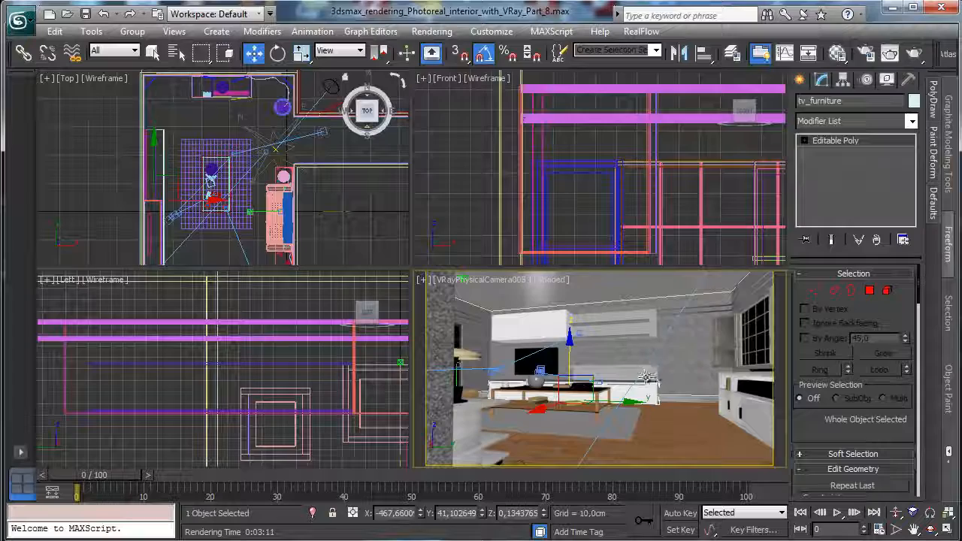
left_click(631, 392, "ctrl")
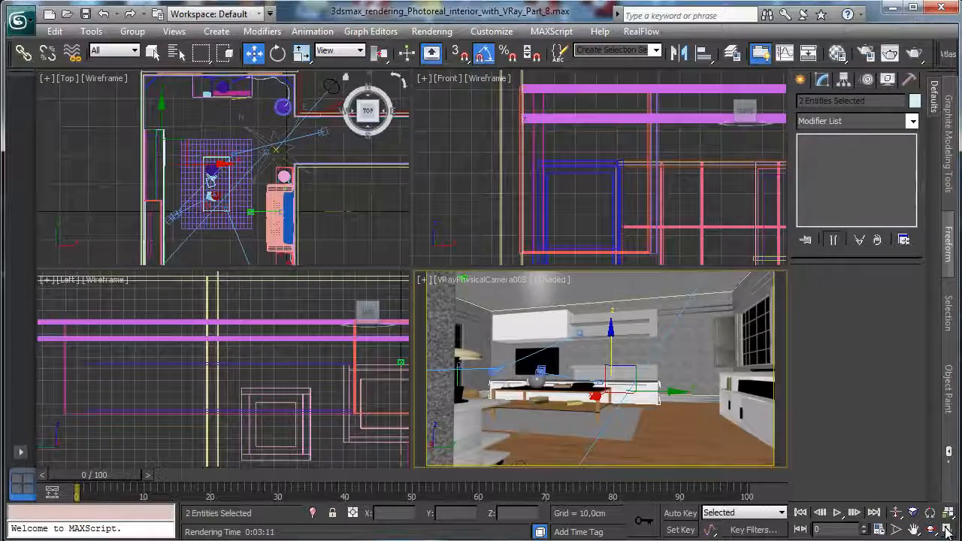
key("alt+w")
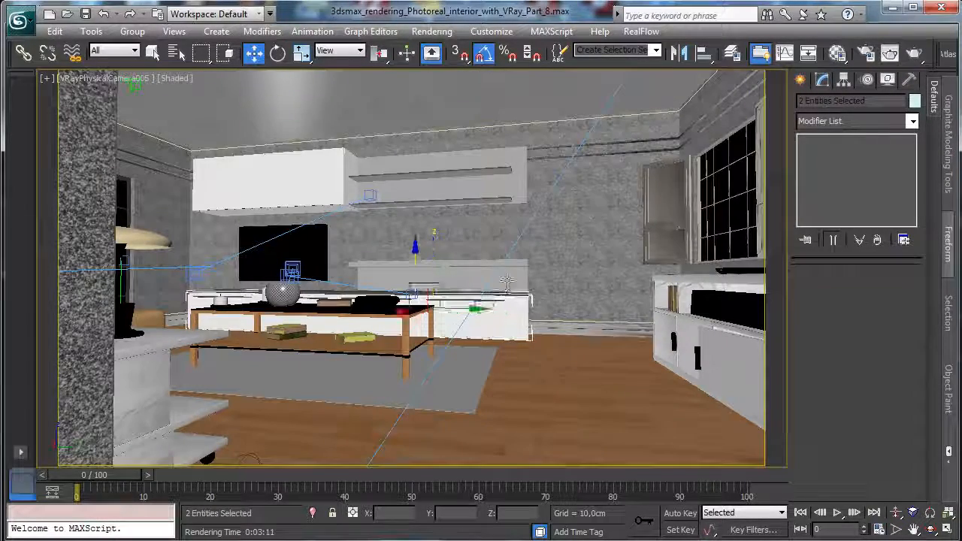
left_click(497, 291, "ctrl")
left_click(510, 263, "ctrl")
left_click(514, 197, "ctrl")
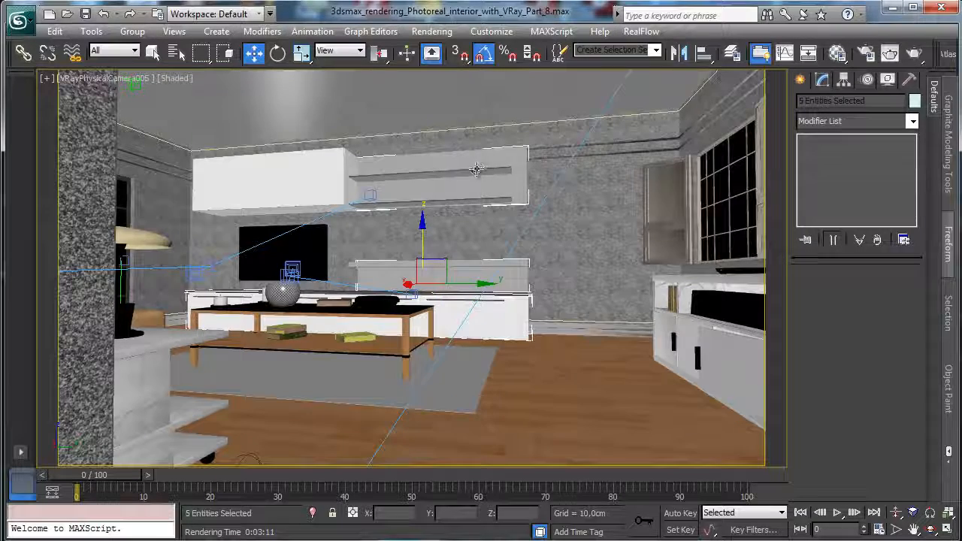
left_click(476, 171, "ctrl")
left_click(473, 200, "ctrl")
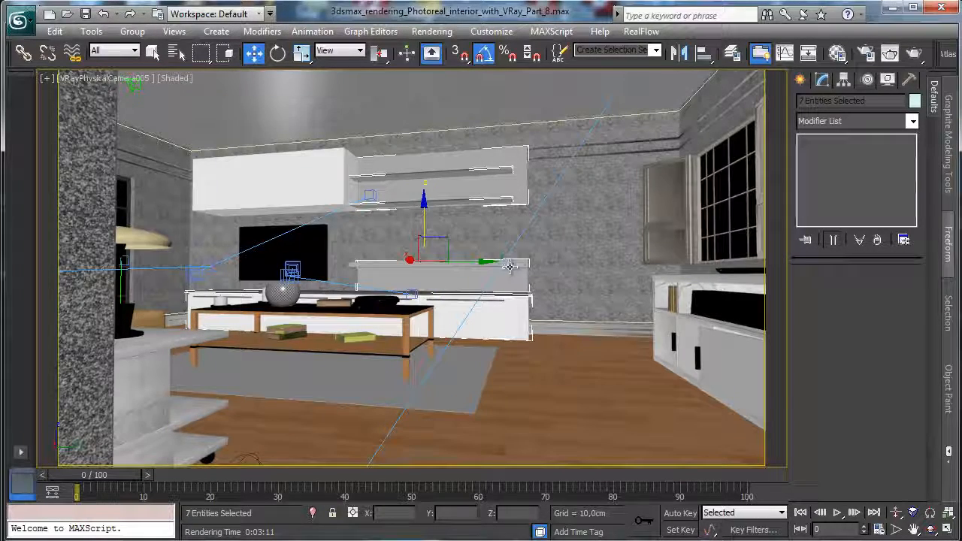
left_click(312, 512)
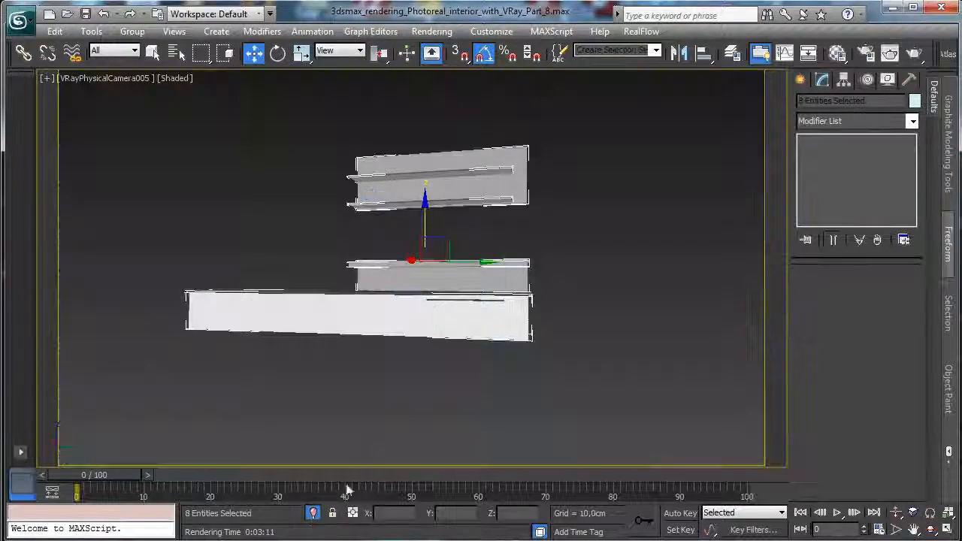
Step: Switch the isolated furniture's camera view to Perspective and frame the pieces closer
left_click(124, 78)
left_click(169, 134)
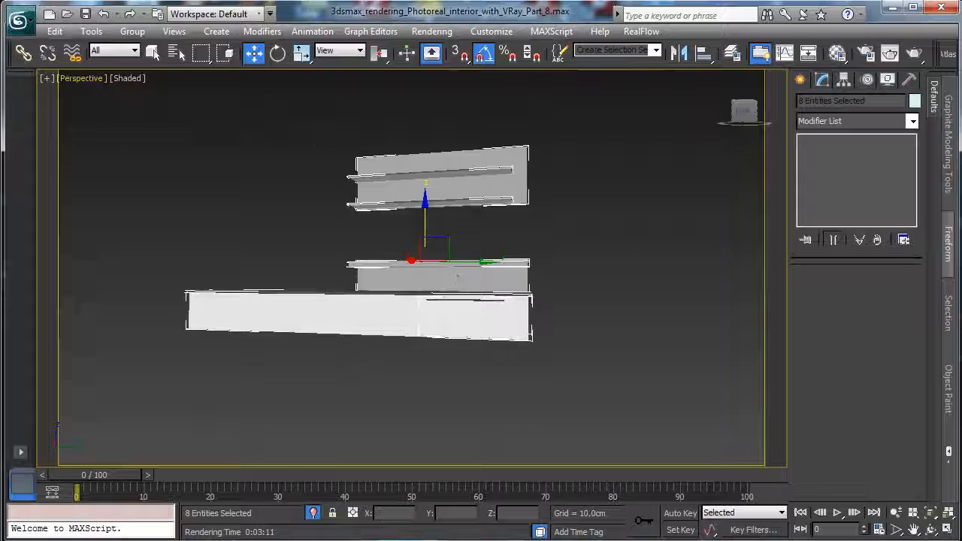
left_click(929, 512)
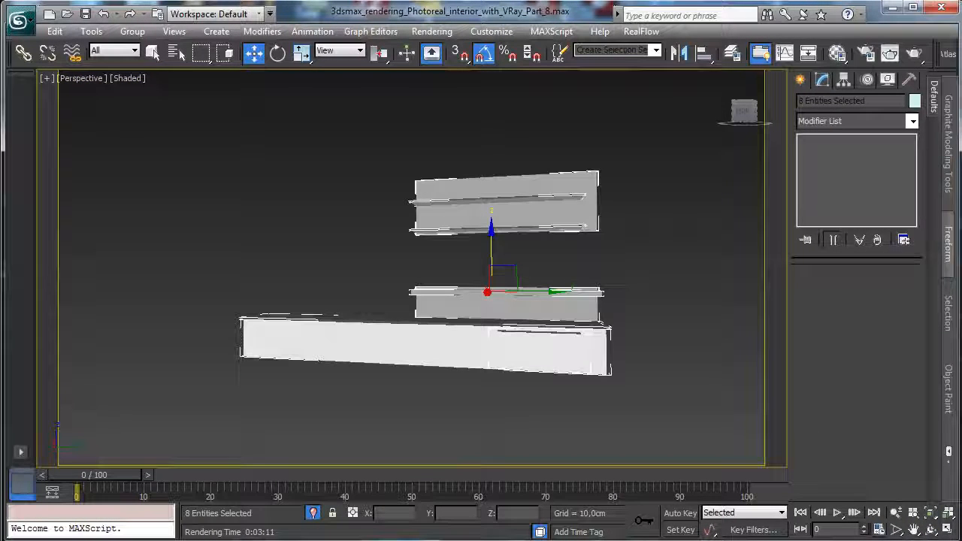
left_click(894, 514)
left_click_drag(502, 313, 494, 289)
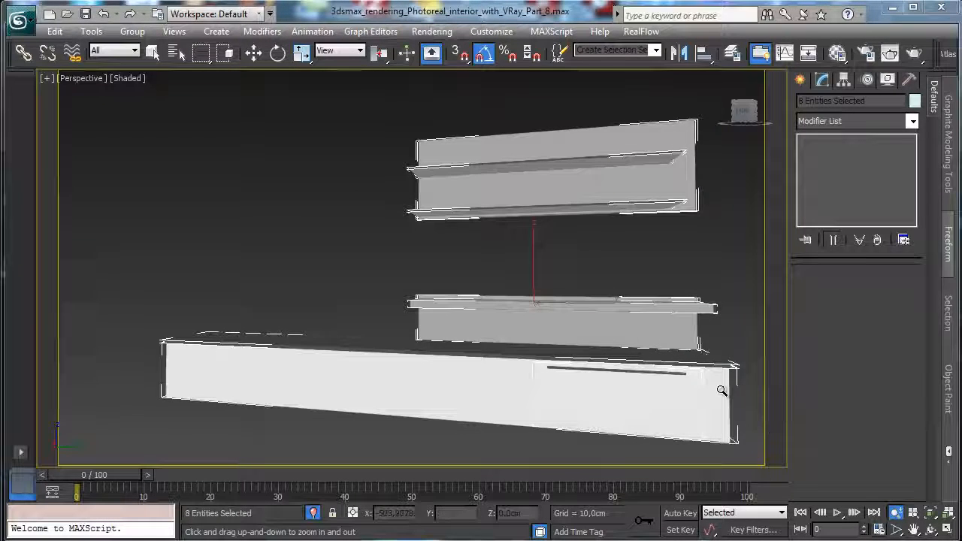
Step: Start vertex editing on the white TV cabinet body and show edged faces in the Perspective view
left_click(153, 53)
left_click(715, 397)
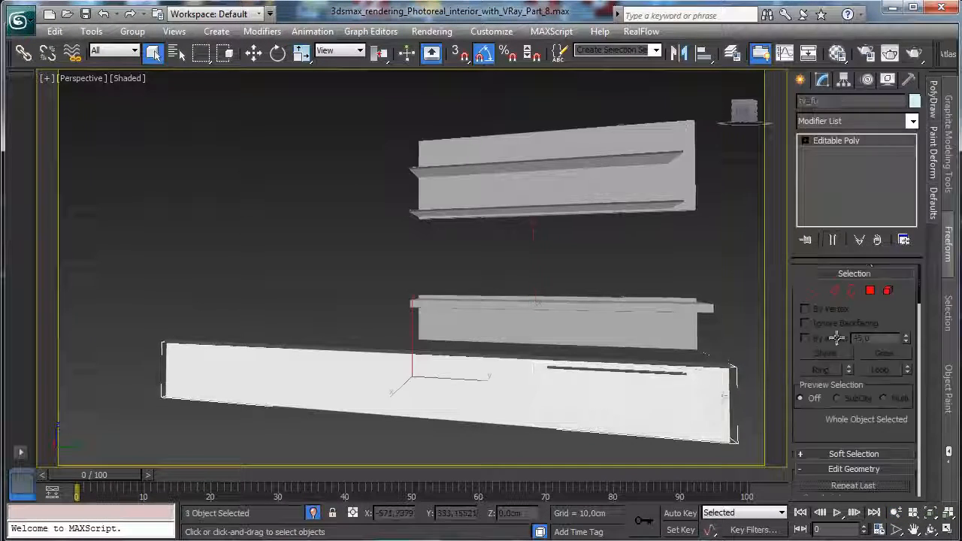
left_click(814, 291)
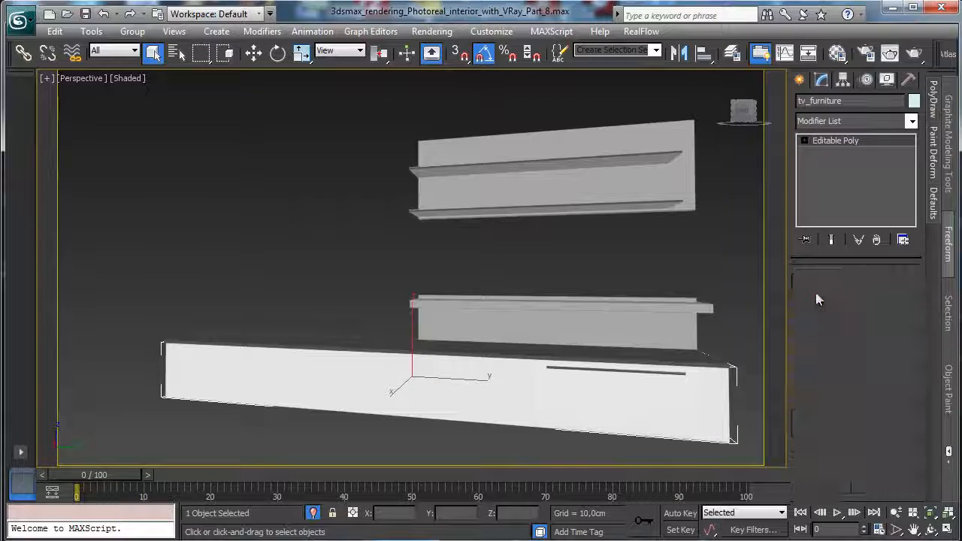
left_click(128, 78)
left_click(171, 144)
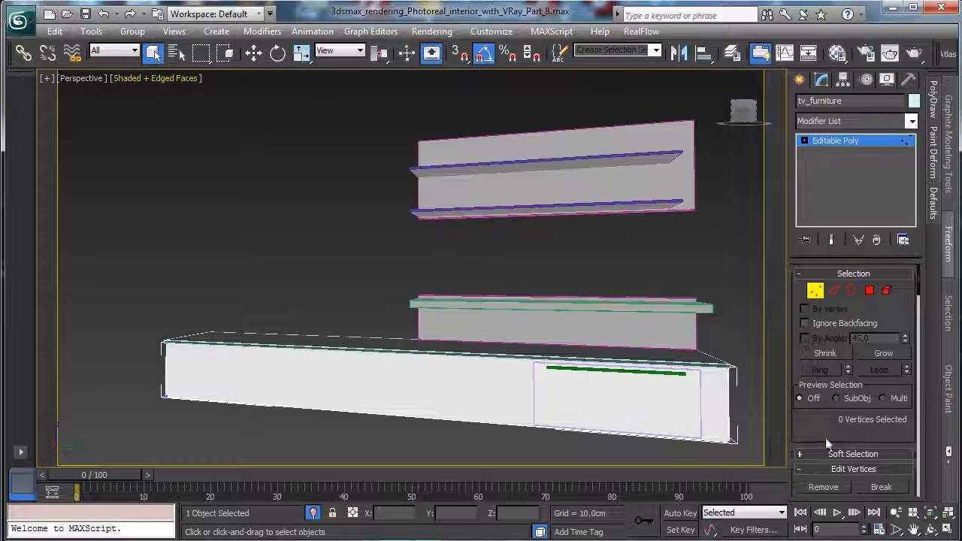
Step: Shorten the cabinet body by moving the vertices at its end near the drawer along Y to about 271.74 cm
left_click_drag(768, 481, 768, 481)
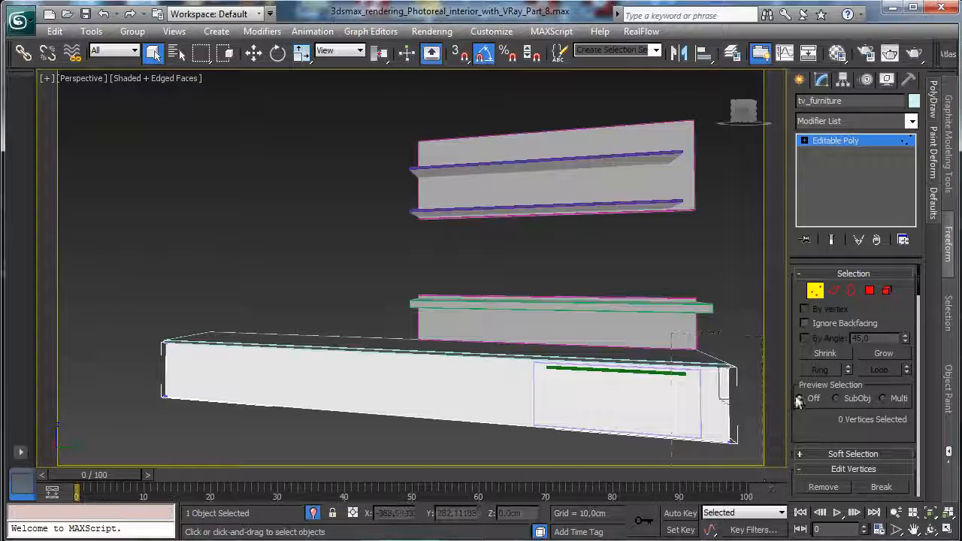
left_click(254, 52)
left_click_drag(768, 401, 729, 396)
key("alt+w")
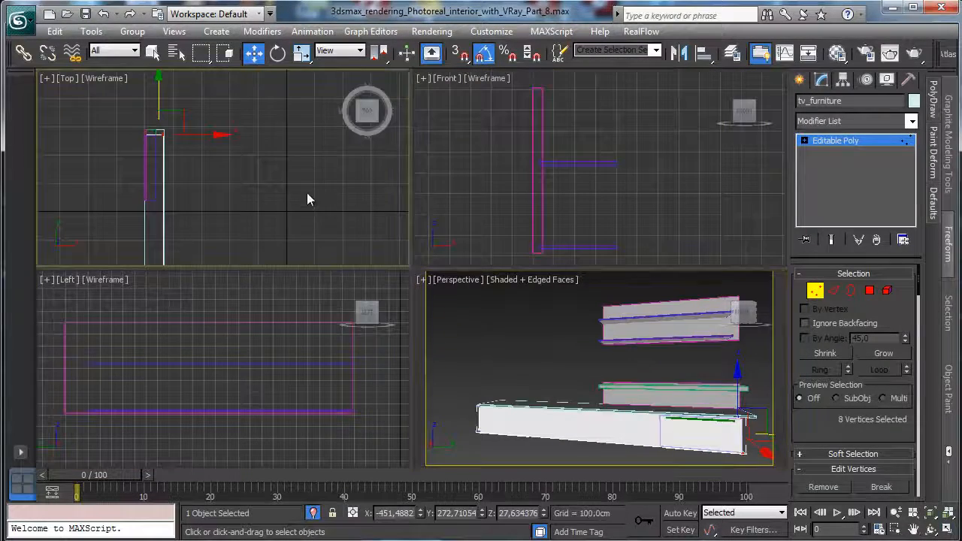
left_click(929, 516)
key("alt+w")
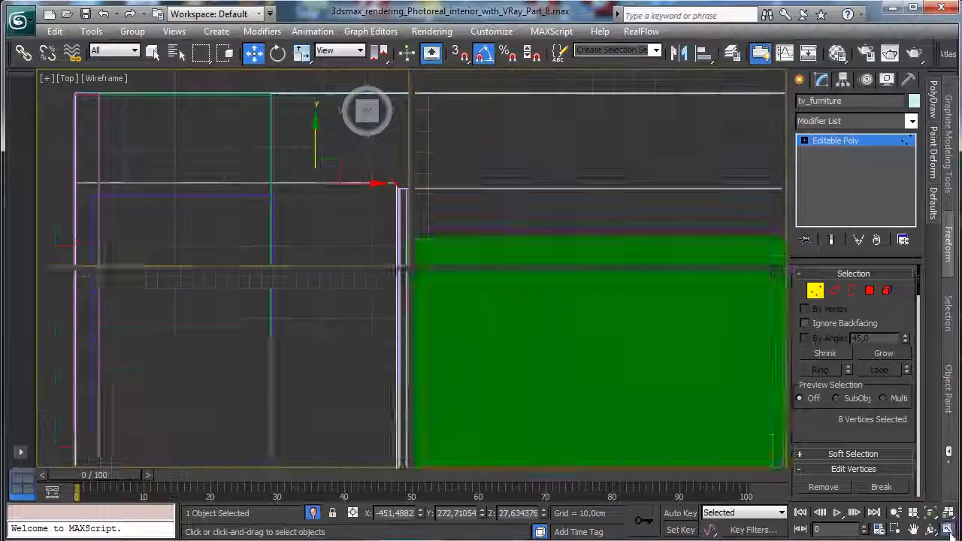
left_click_drag(599, 258, 599, 266)
left_click(815, 292)
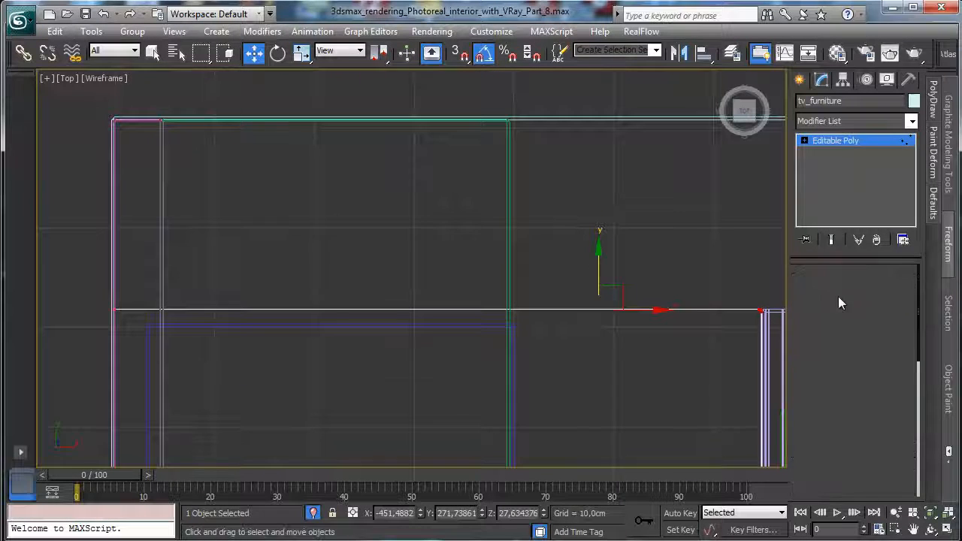
Step: Shorten the cabinet's top board by moving its end vertices along Y to about 271.71 cm, level with the cabinet body
left_click(948, 531)
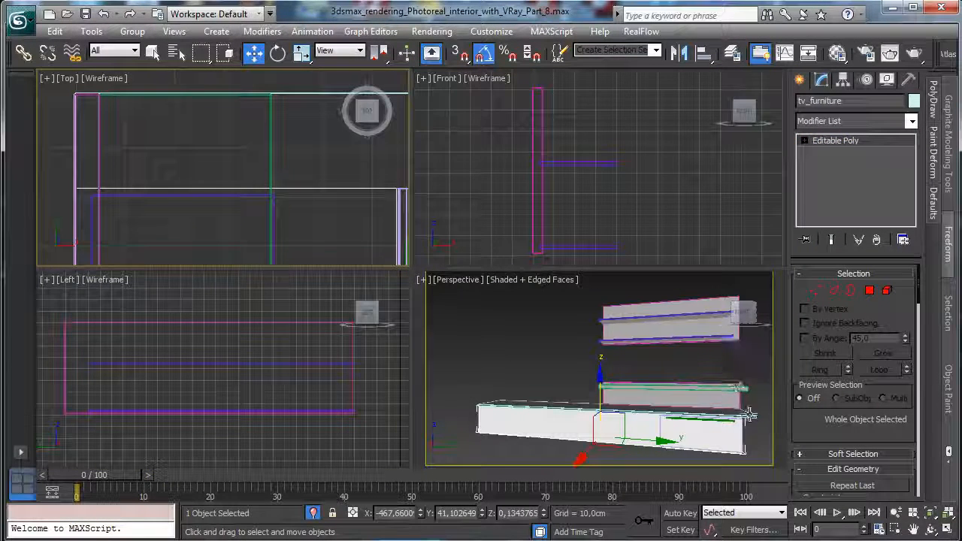
left_click(725, 399)
key("1")
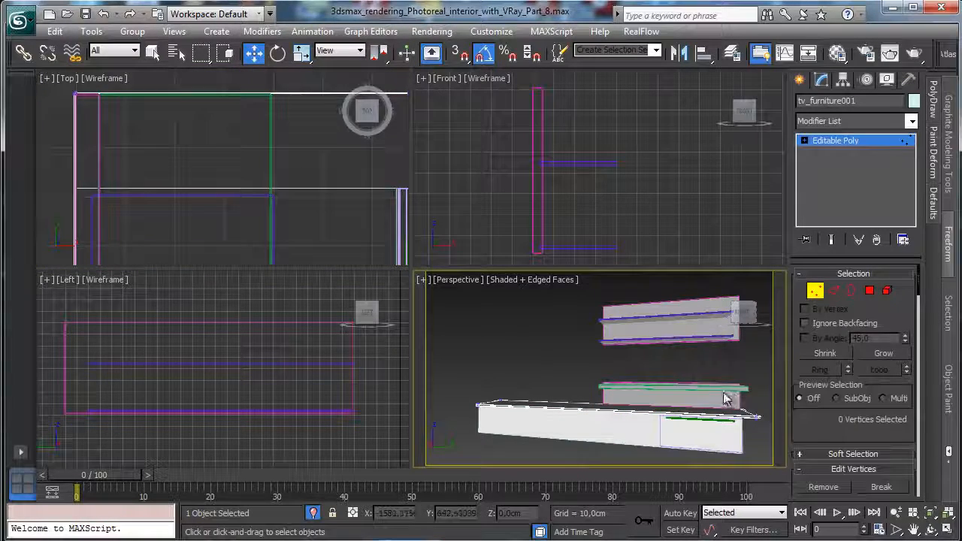
left_click_drag(725, 399, 769, 443)
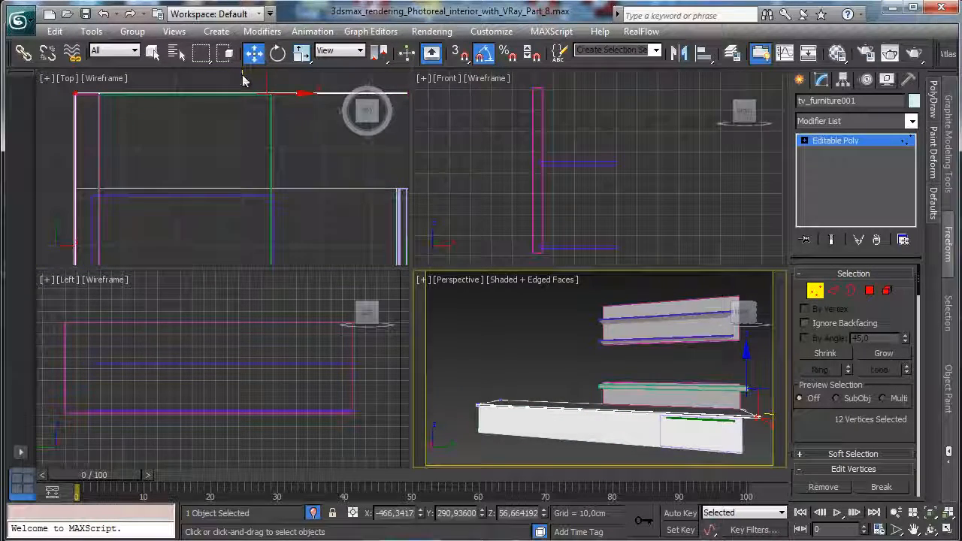
left_click_drag(242, 79, 240, 175)
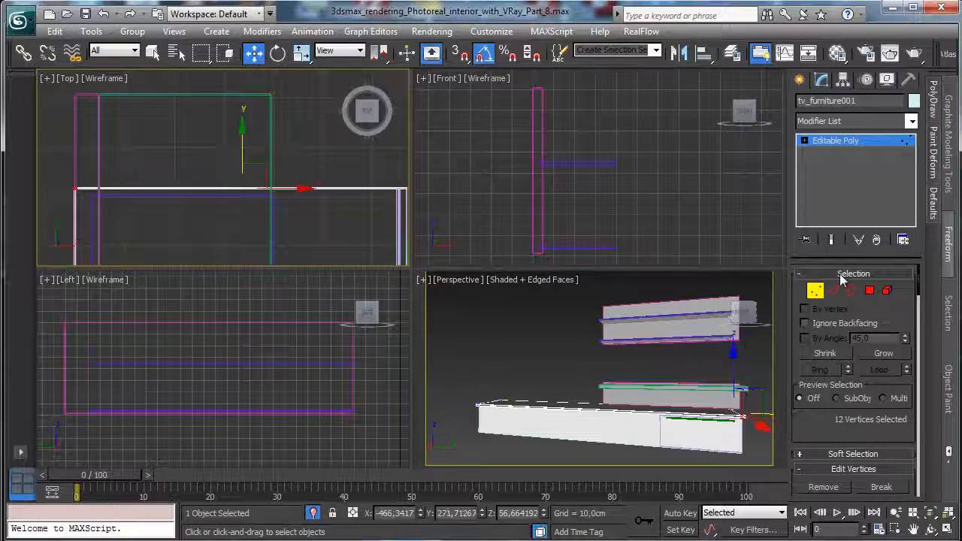
left_click(816, 291)
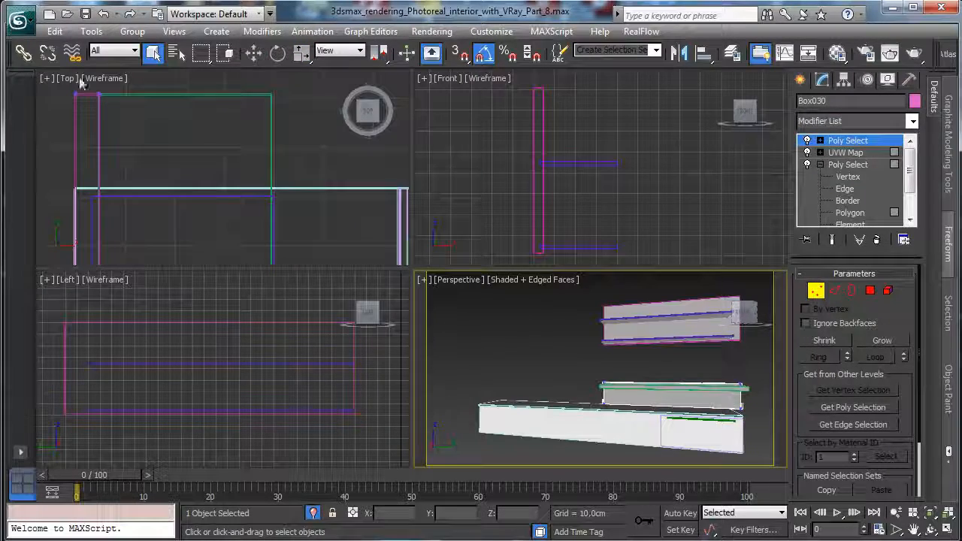
Step: Add an Edit Poly modifier to the lower wall panel behind the shelf
left_click_drag(50, 85, 109, 104)
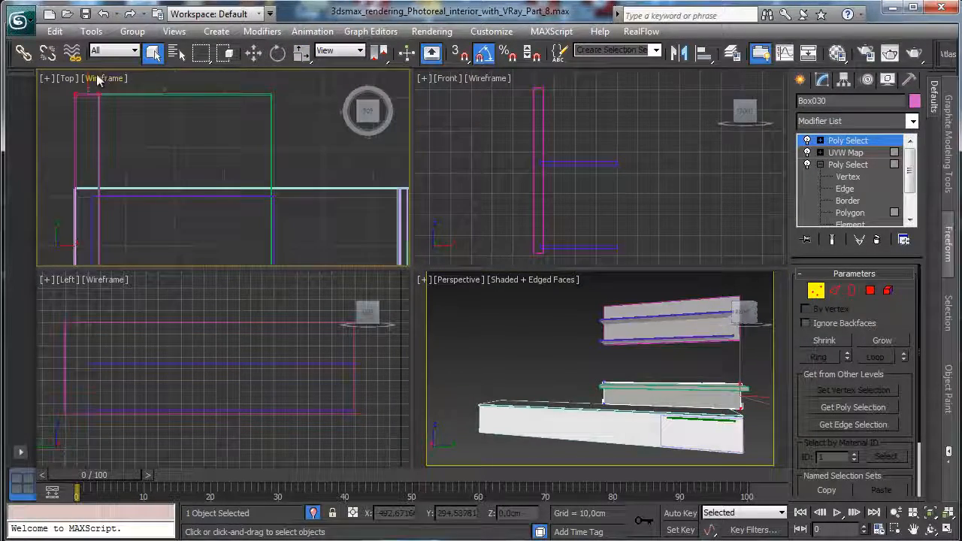
left_click(816, 290)
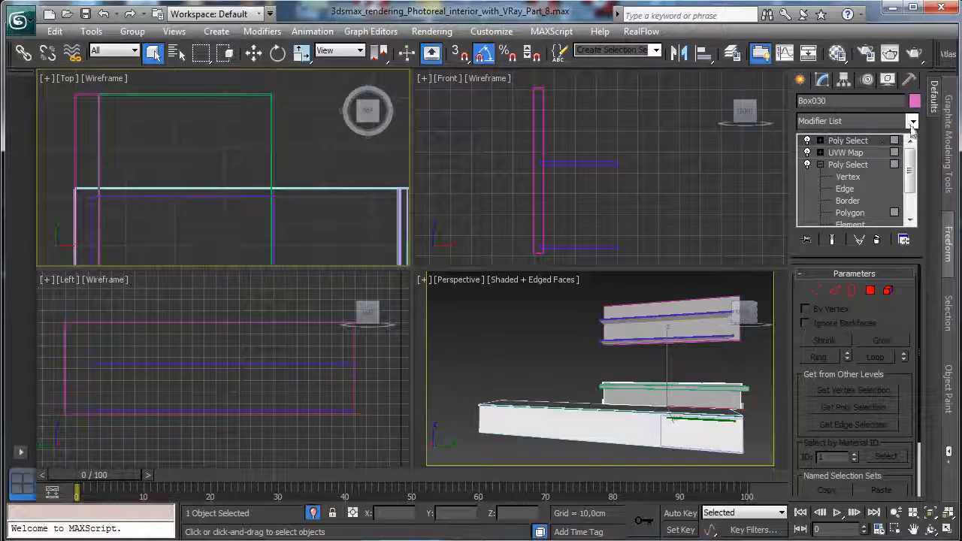
left_click(854, 121)
scroll(934, 281, "down", 5)
scroll(934, 281, "down", 1)
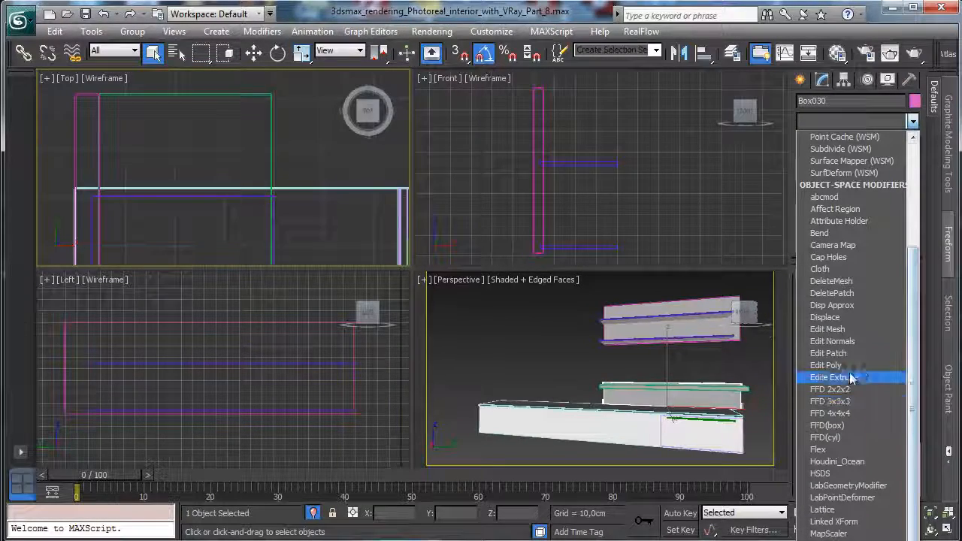
left_click(827, 366)
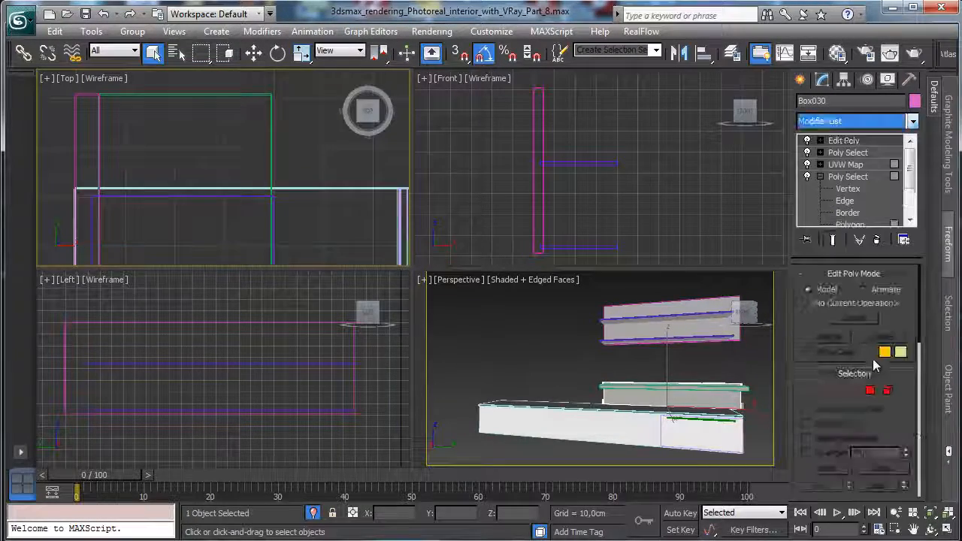
Step: Shorten the lower wall panel by moving its end vertices along Y to about 271.73 cm, in line with the cabinet
left_click(816, 390)
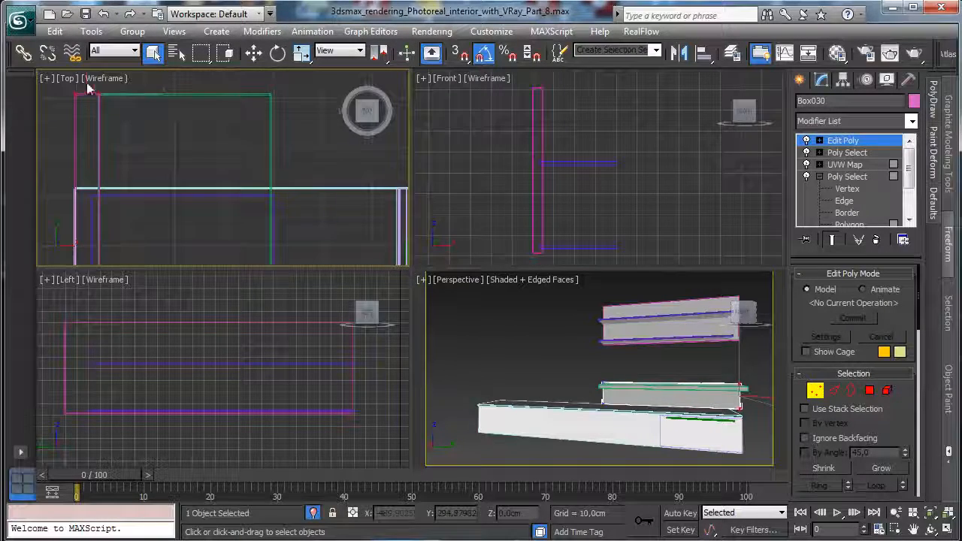
left_click(255, 54)
left_click(88, 78)
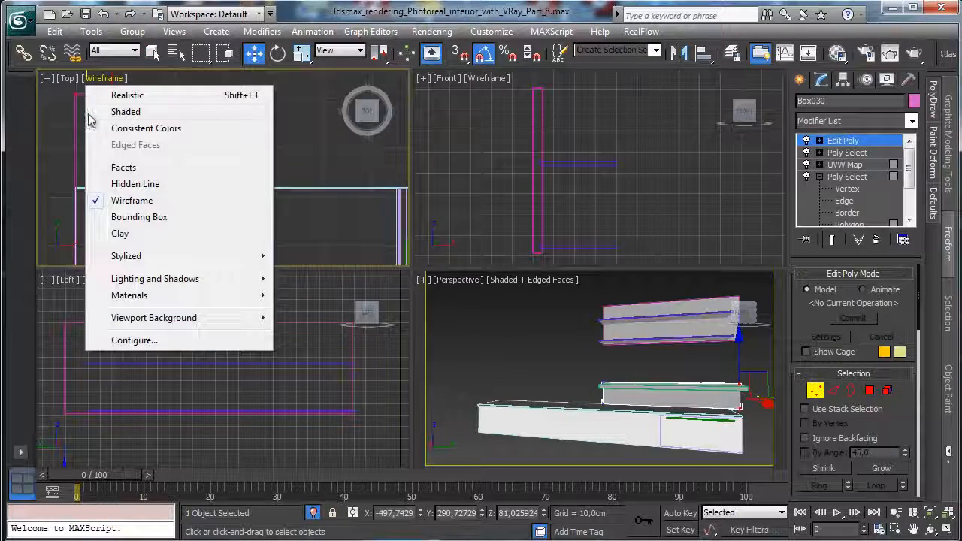
key("Escape")
key("ctrl+p")
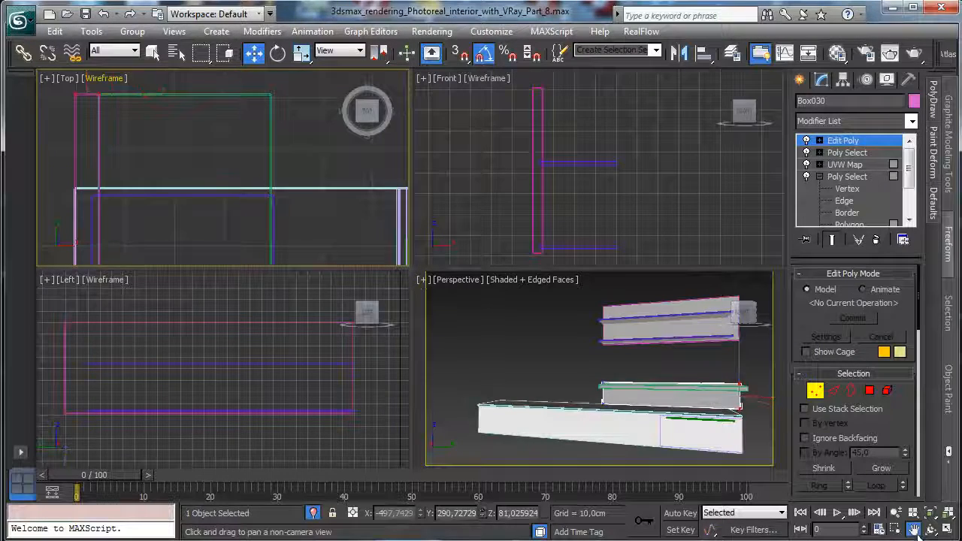
left_click_drag(293, 178, 311, 212)
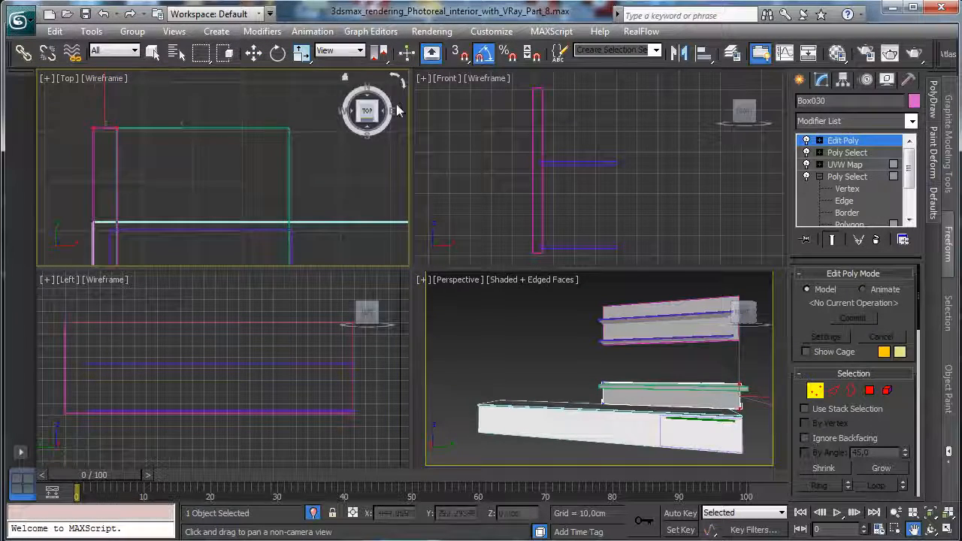
left_click(253, 51)
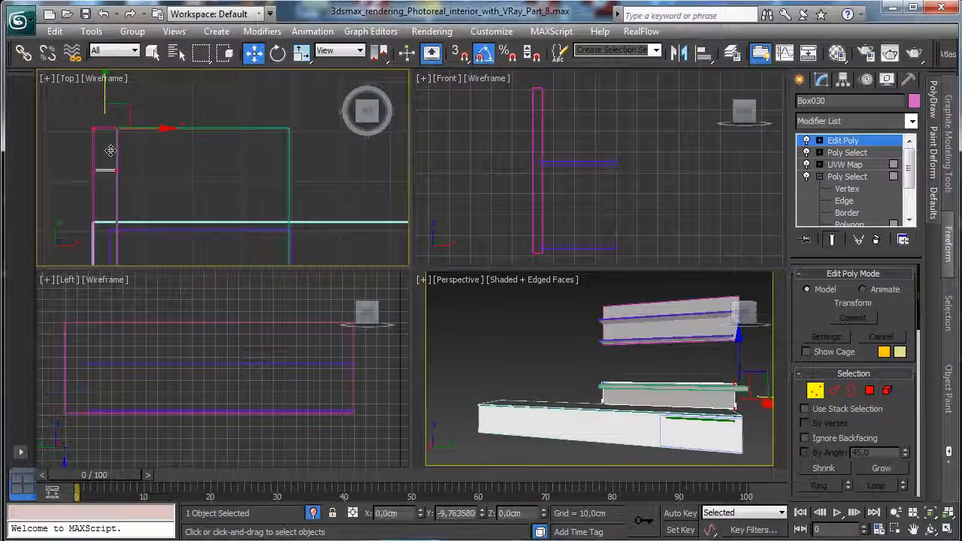
left_click_drag(110, 150, 109, 185)
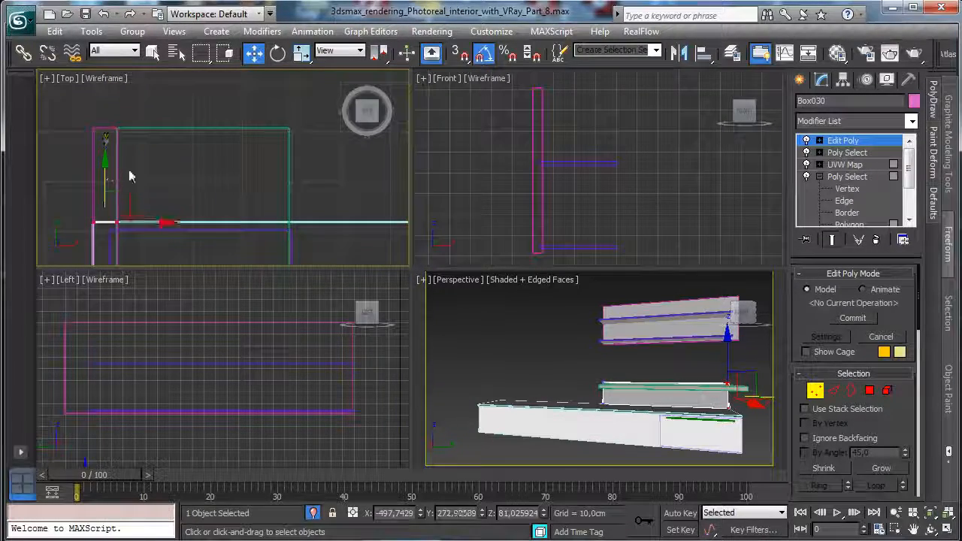
left_click(815, 390)
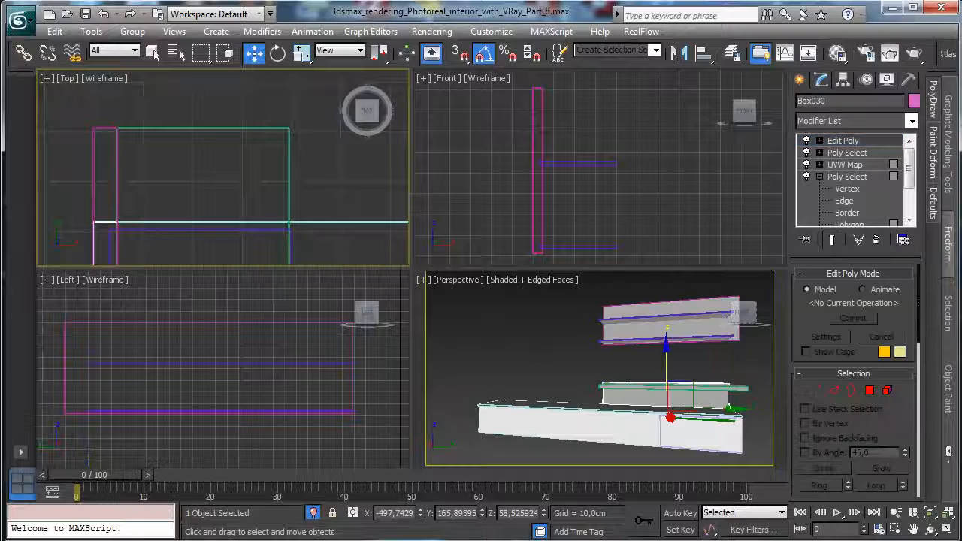
left_click(816, 390)
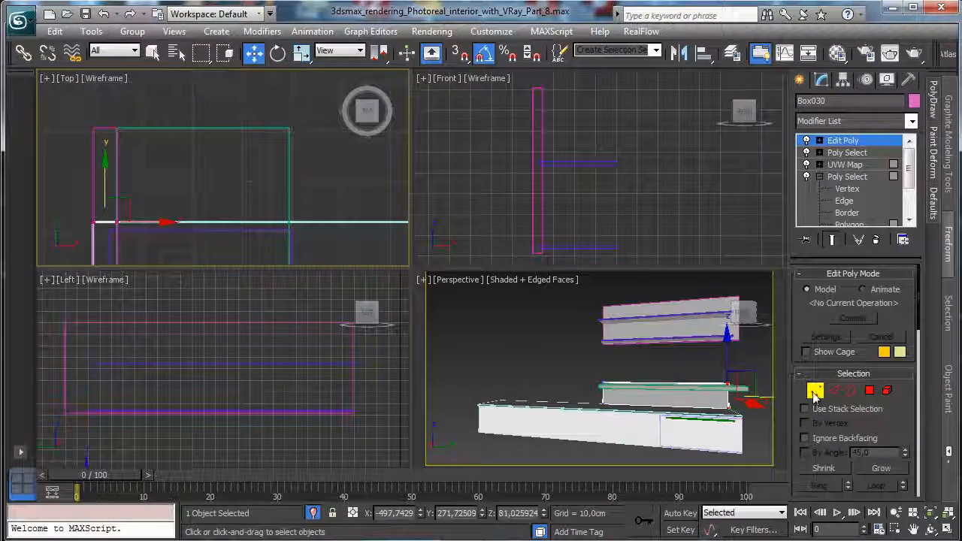
left_click(812, 390)
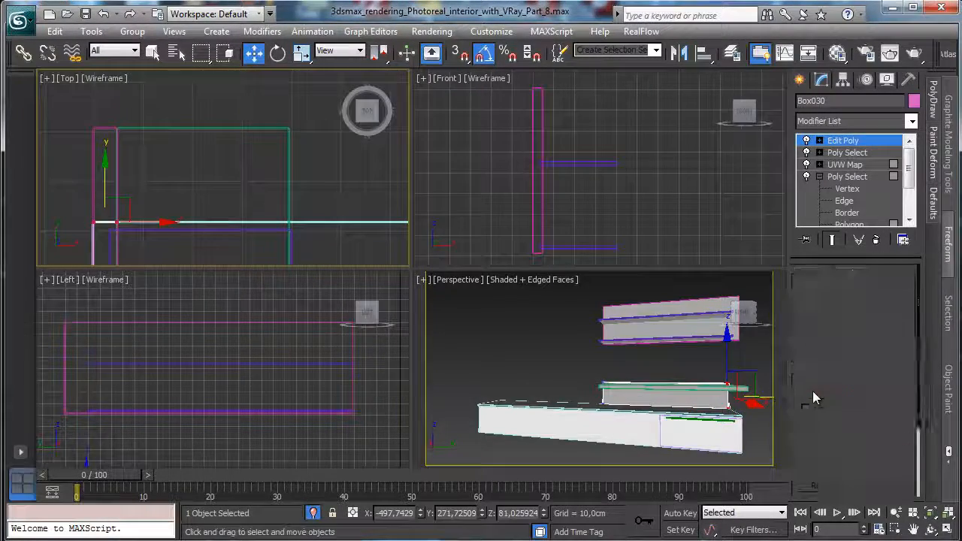
Step: Shorten the upper wall panel by moving its end vertices along Y to about 271.68 cm, in line with the other pieces
left_click(737, 337)
key("1")
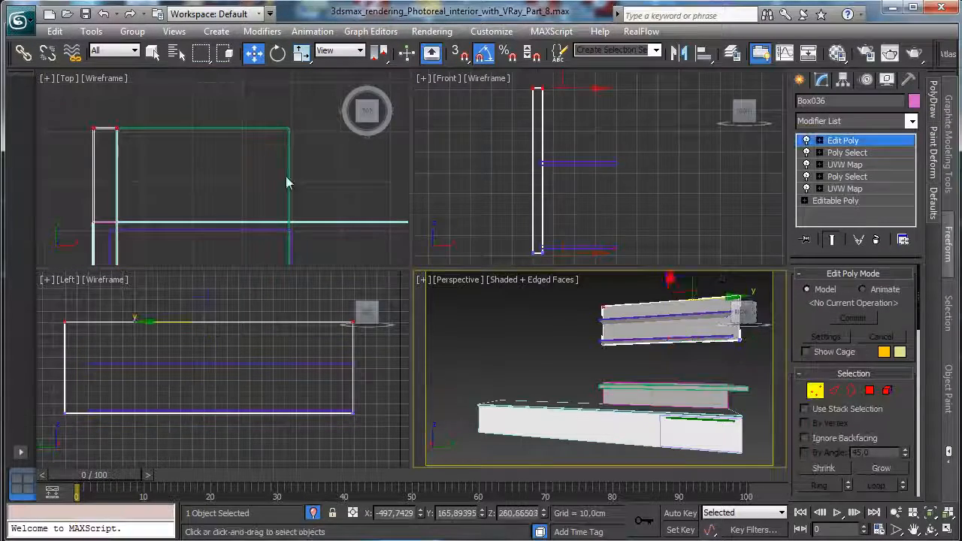
left_click(94, 130)
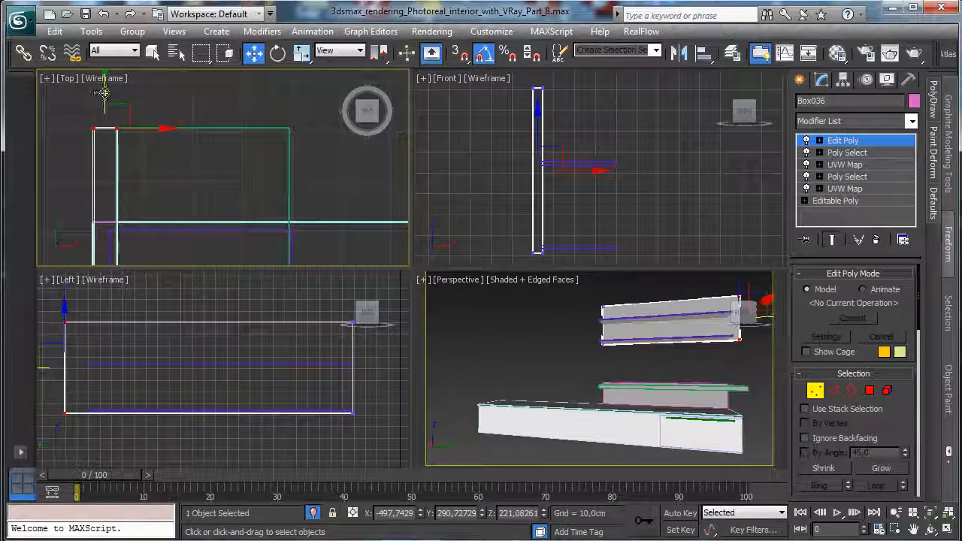
left_click_drag(100, 96, 104, 187)
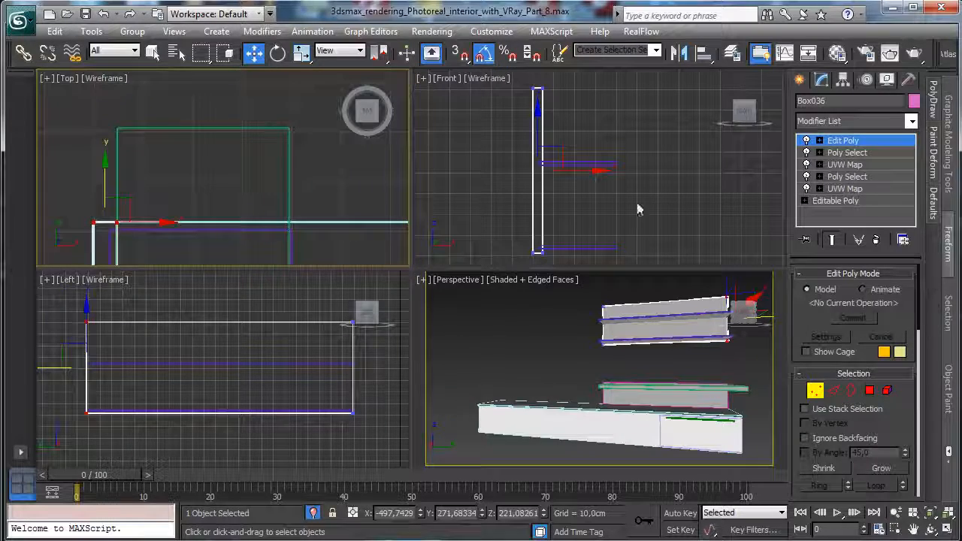
key("1")
Step: Shorten the lower shelf on the upper wall panel by moving its end vertices inward along Y, and exit isolation mode
left_click(722, 338)
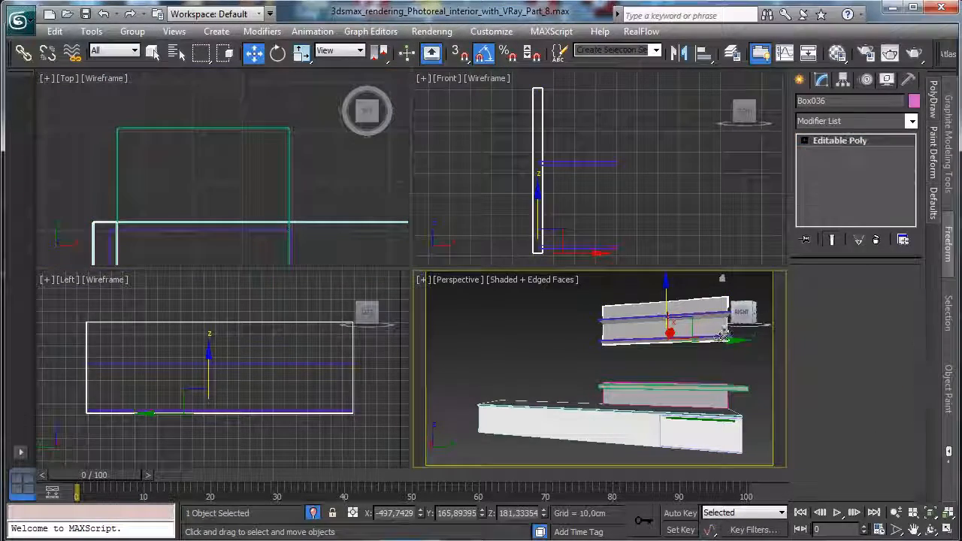
left_click(814, 290)
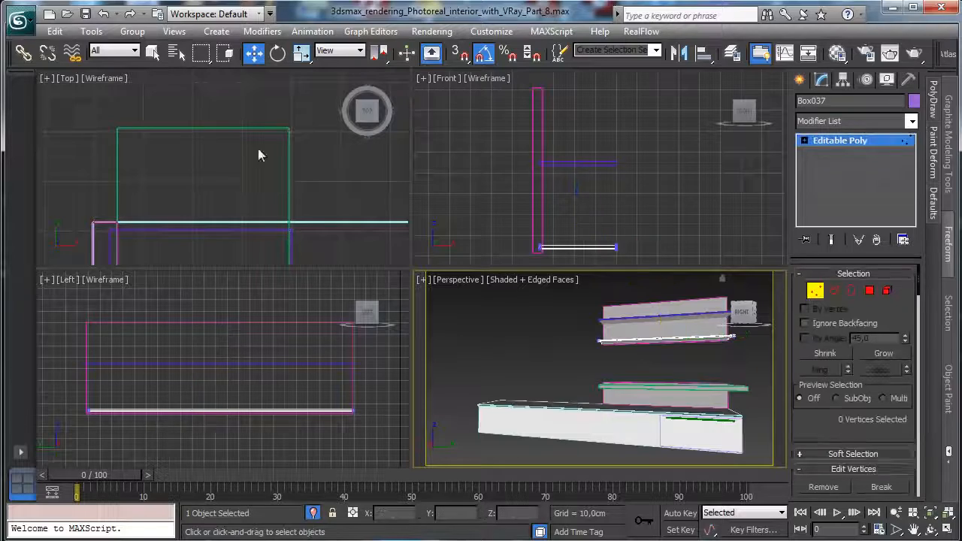
left_click_drag(710, 323, 755, 359)
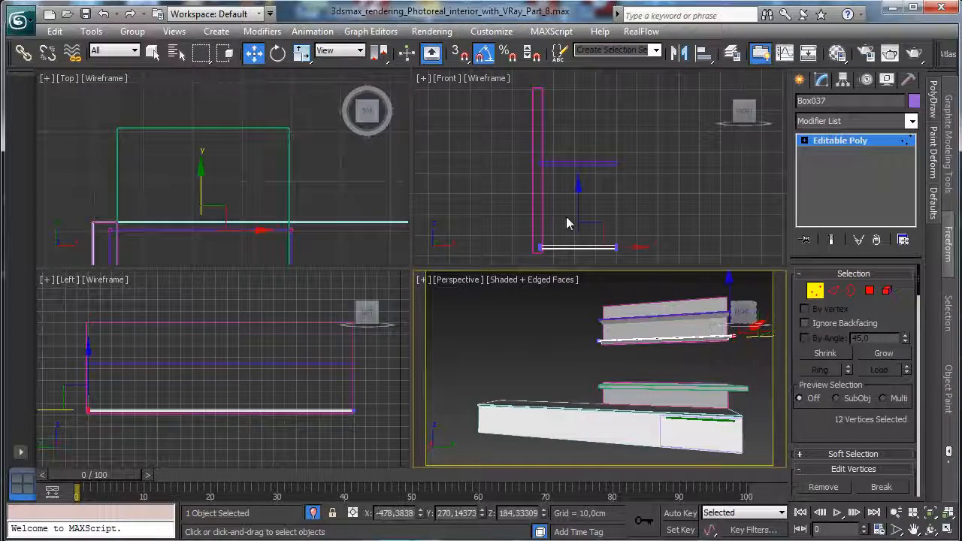
right_click(214, 177)
left_click_drag(211, 200, 206, 226)
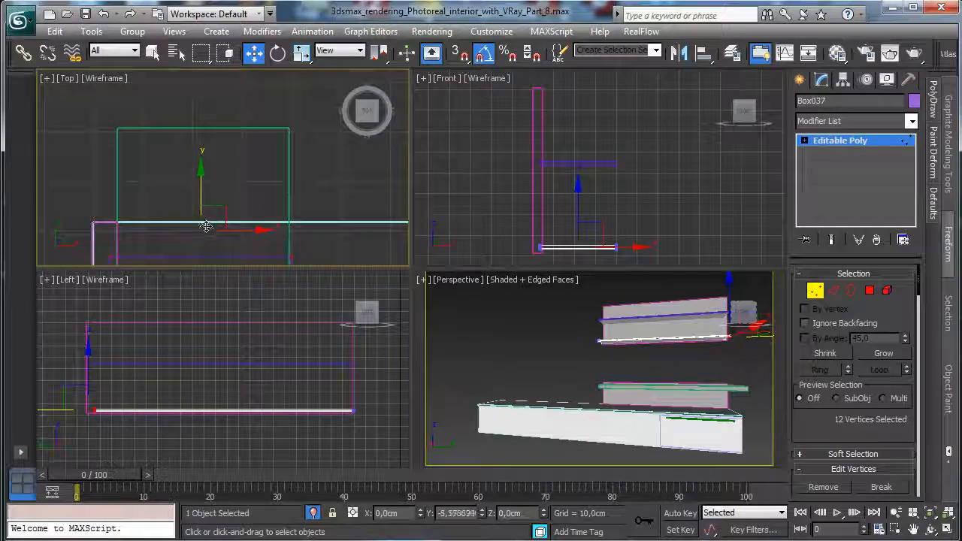
left_click_drag(196, 271, 181, 353)
left_click(816, 291)
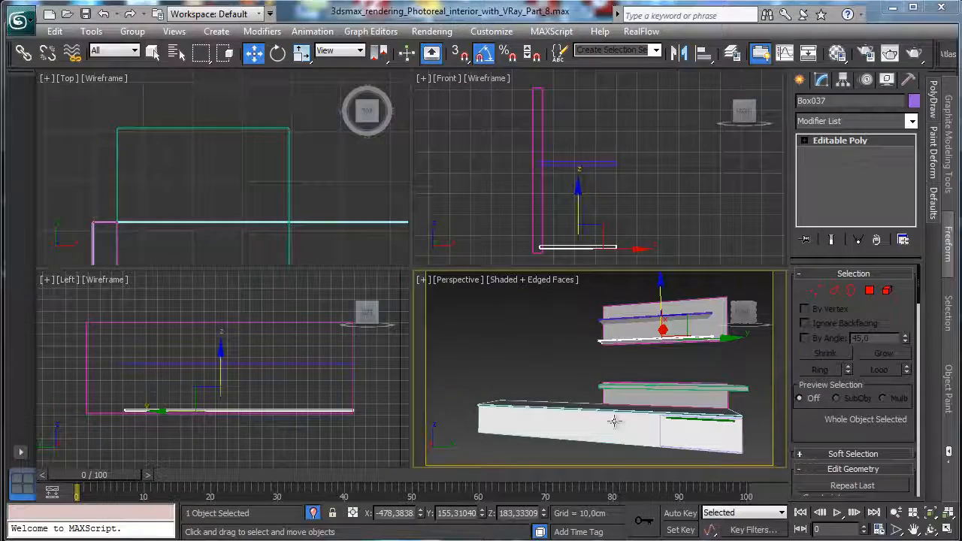
left_click(314, 514)
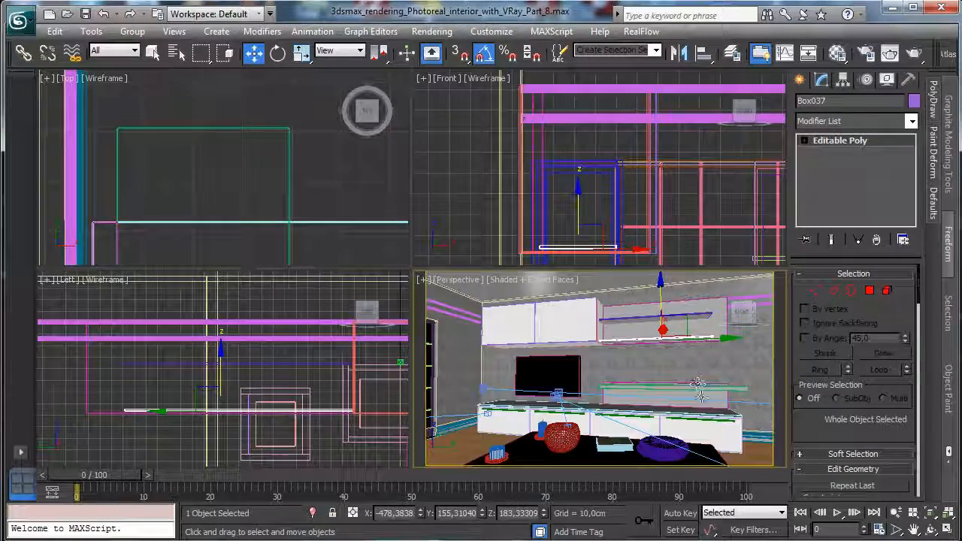
Step: Isolate the book on the table together with the upper wall panel and its two shelves, and clear the selection
left_click(605, 444)
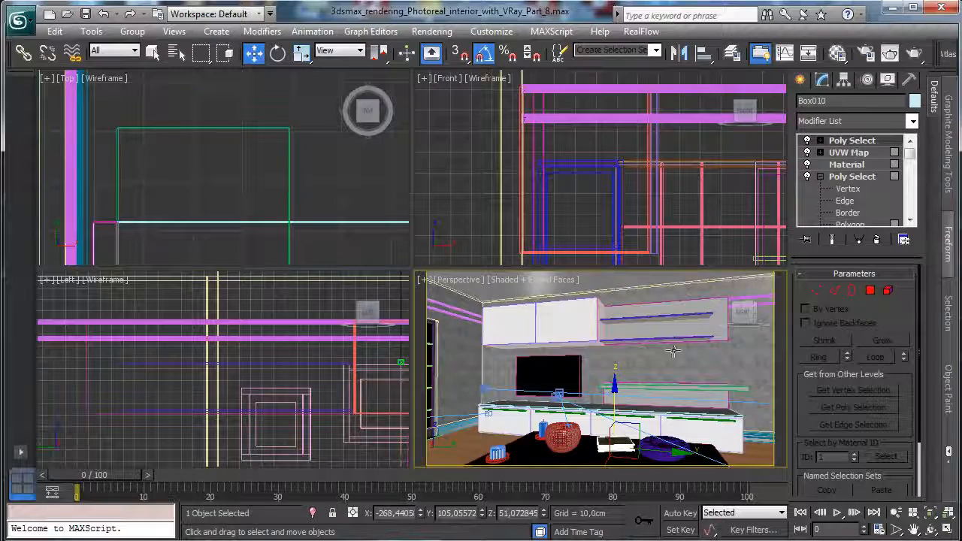
left_click(651, 337, "ctrl")
left_click(670, 318, "ctrl")
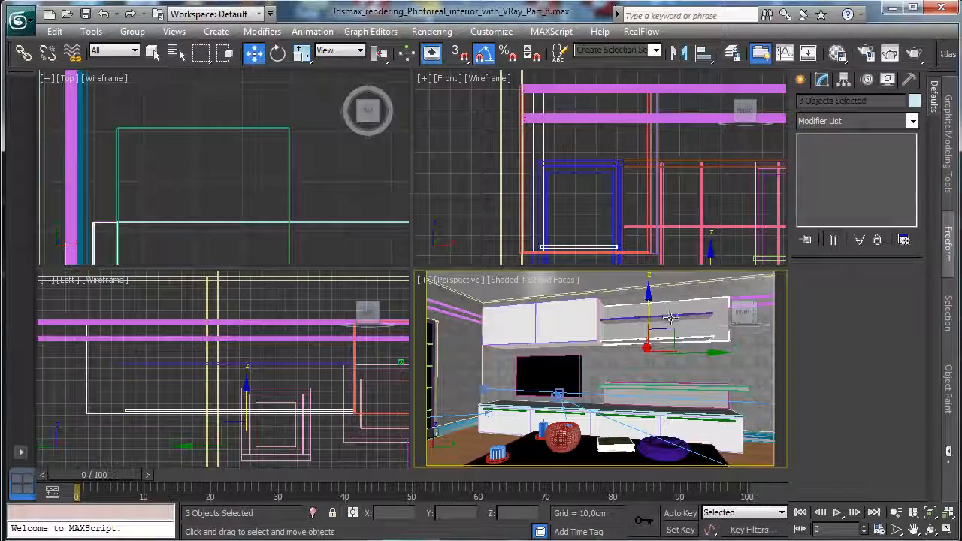
left_click(670, 317, "ctrl")
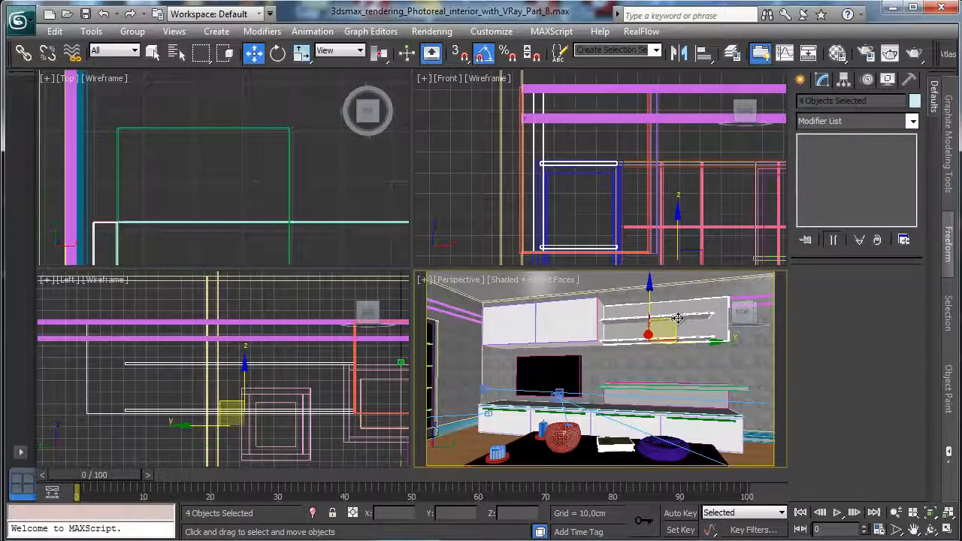
left_click(314, 513)
left_click(611, 419)
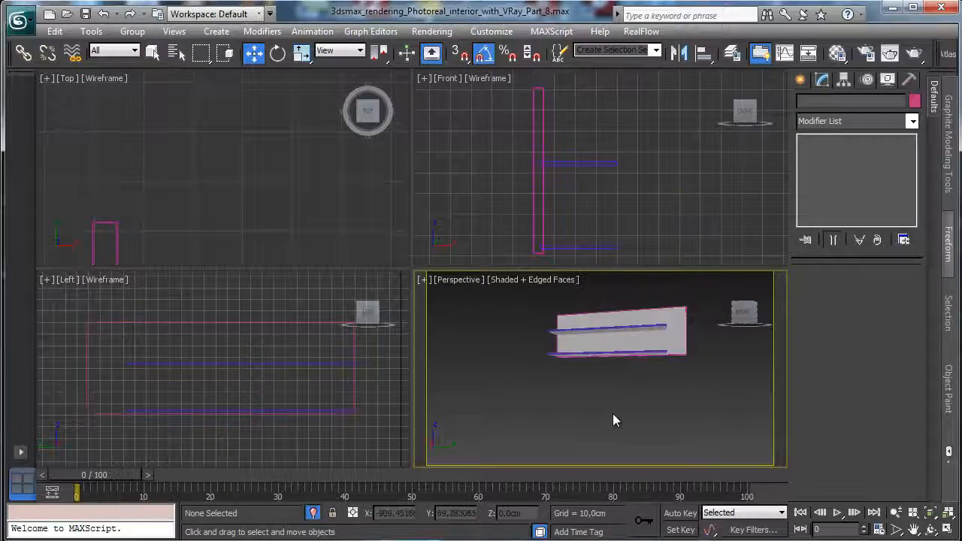
left_click(932, 513)
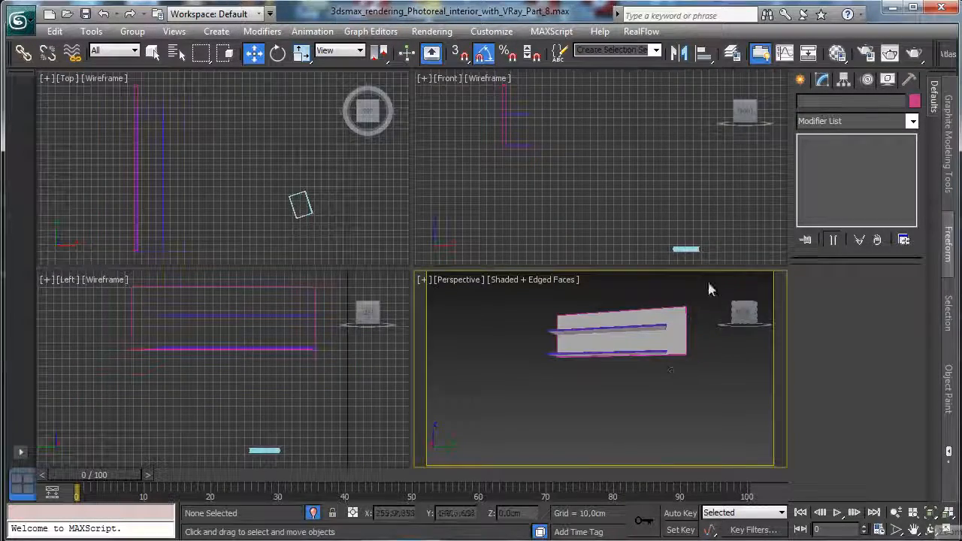
Step: Clone the book from the table in place as an independent copy
left_click(685, 248)
left_click(55, 31)
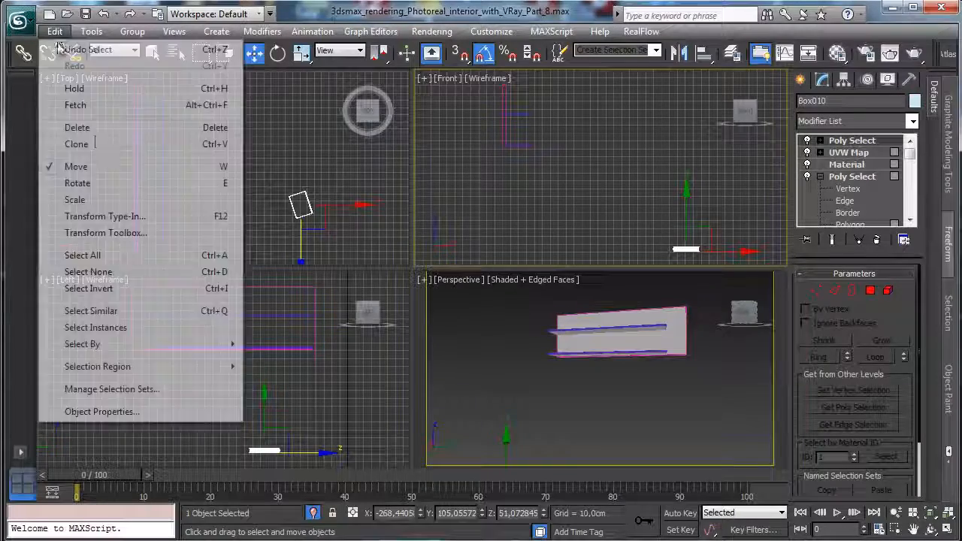
left_click(76, 144)
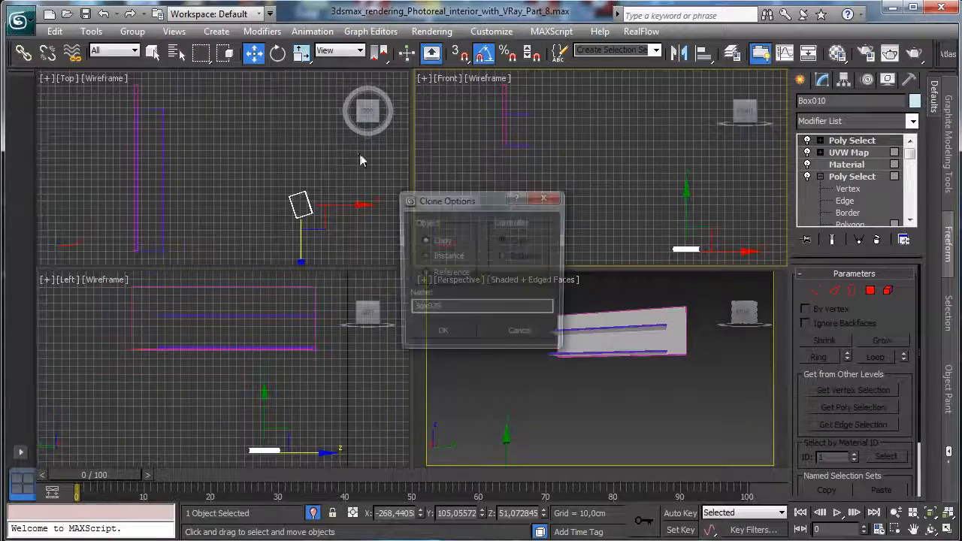
left_click(442, 336)
Step: Move the copied book to the lower wall shelf, at about X -471.09, Y 135.54, Z 188.67 cm
left_click(326, 190)
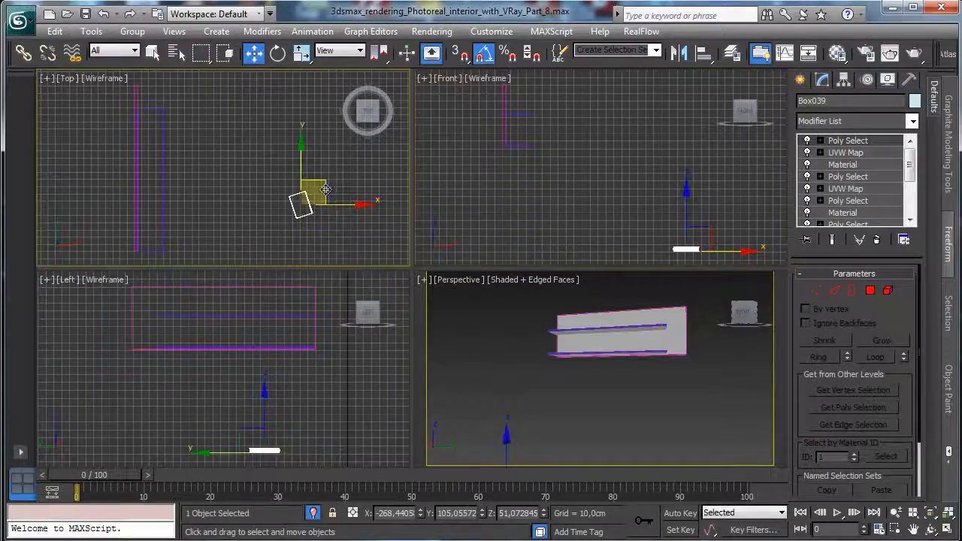
mouse_move(325, 190)
left_mouse_down()
mouse_move(171, 169)
mouse_move(179, 169)
left_mouse_up()
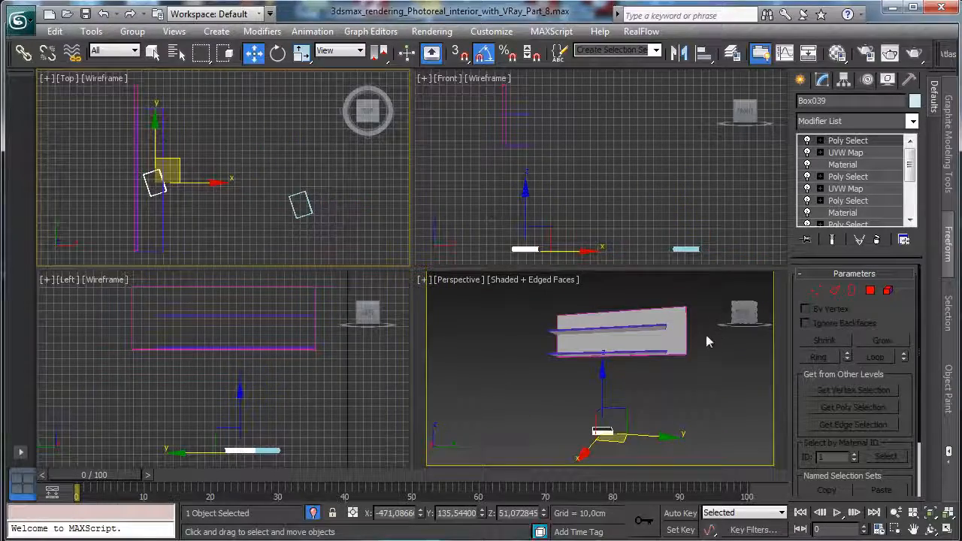
left_click_drag(526, 217, 535, 100)
right_click(623, 427)
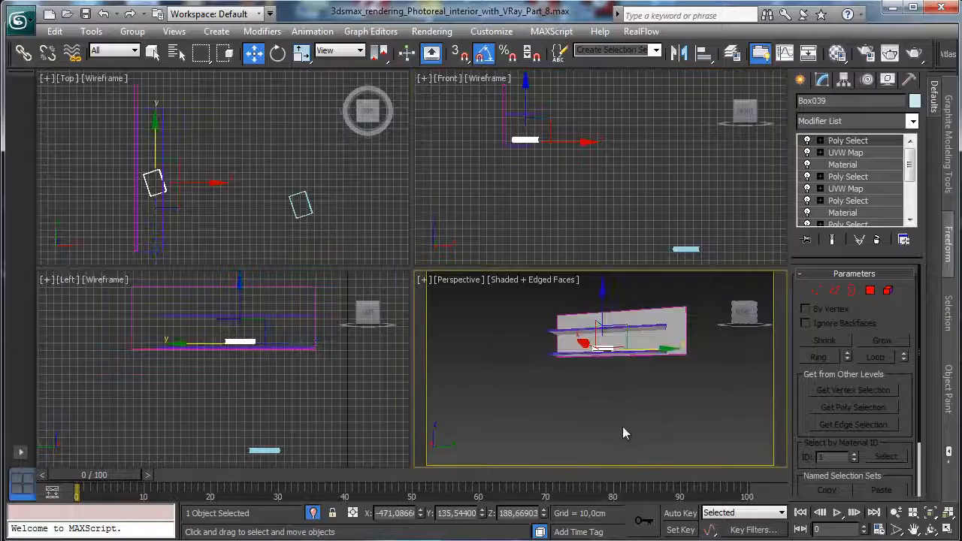
Step: Rotate the copied book so that it stands upright on the shelf with its spine facing outward
left_click(929, 513)
left_click(931, 530)
left_click_drag(594, 402, 667, 448)
left_click(947, 530)
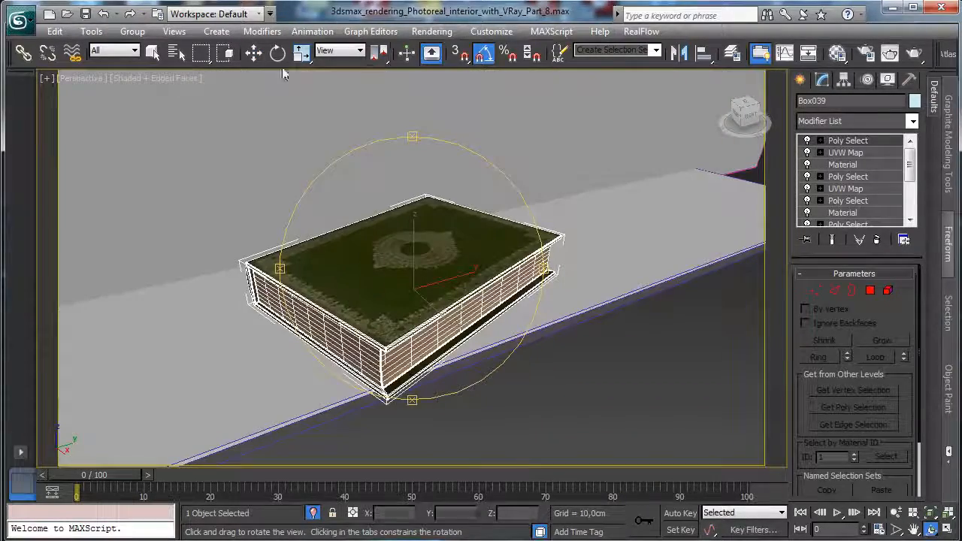
left_click(277, 52)
left_click_drag(410, 321, 326, 272)
left_click_drag(397, 320, 532, 322)
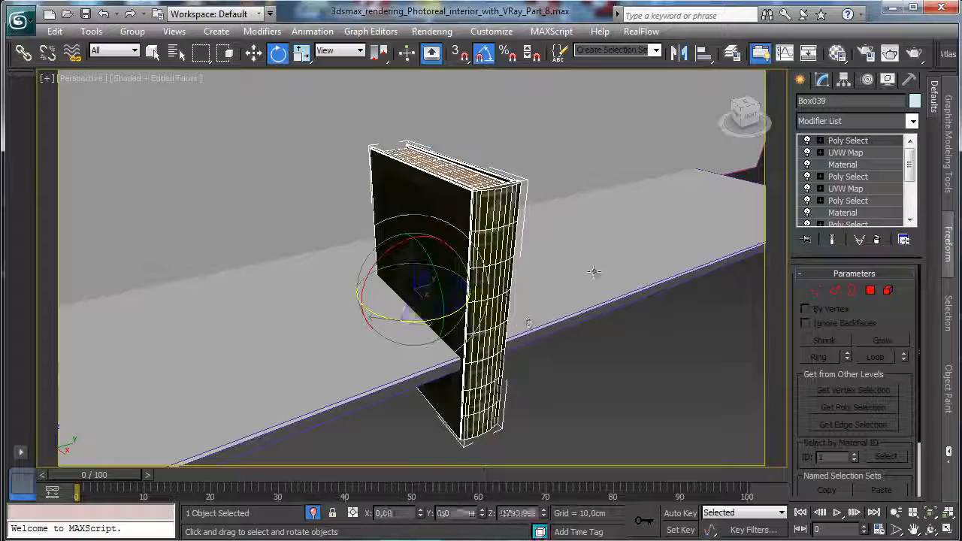
Step: Raise the upright book along Z to about 201.26 cm so that it rests on the lower shelf
key("w")
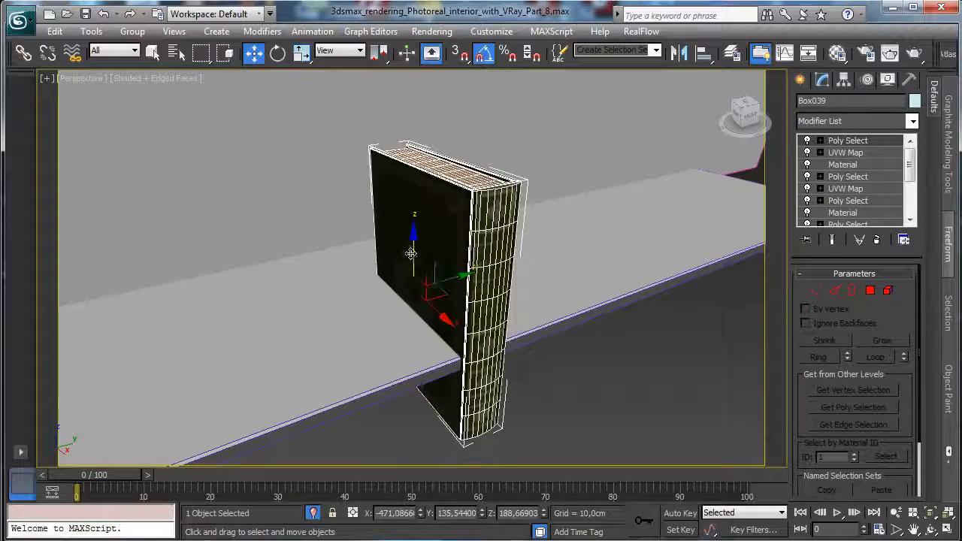
left_click_drag(410, 253, 410, 167)
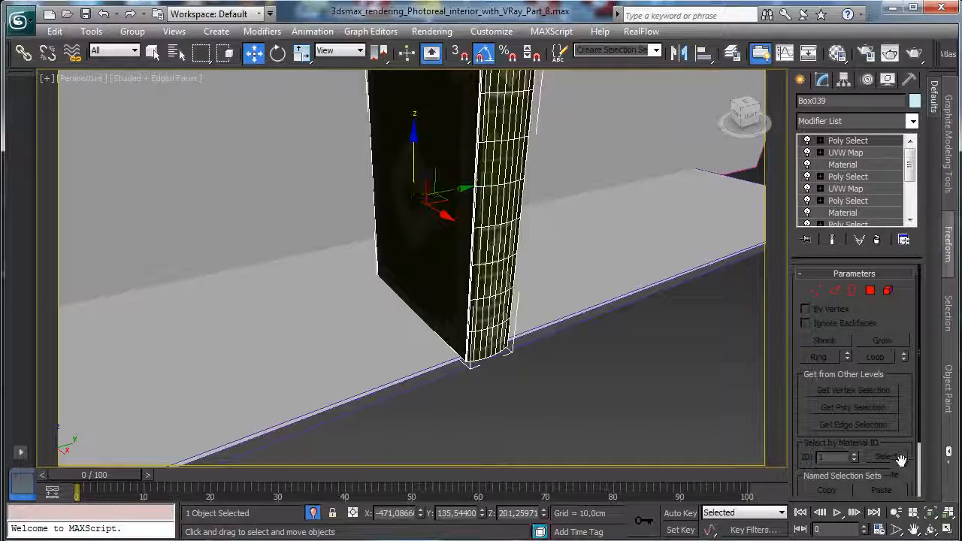
left_click(900, 513)
left_click_drag(515, 210, 522, 296)
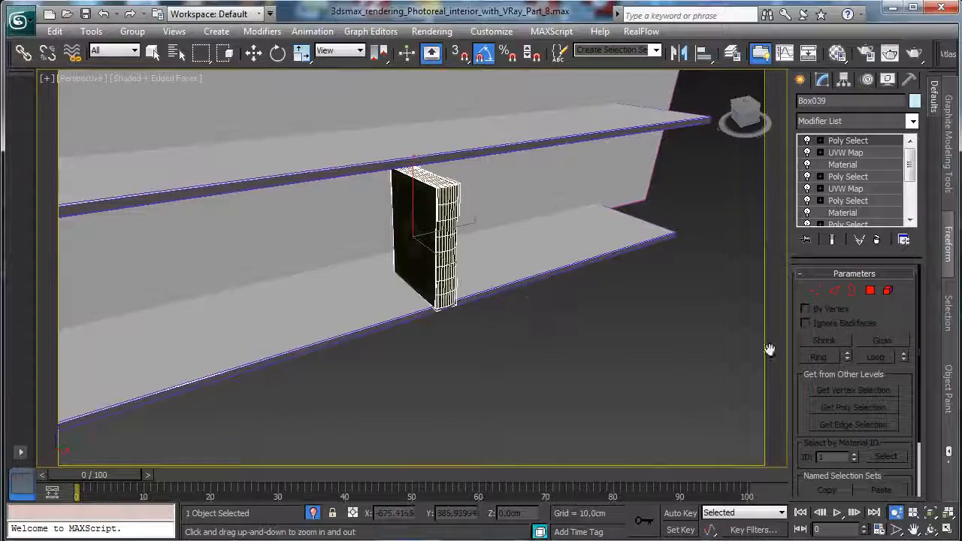
Step: Push the book back toward the wall panel to about X -480.48 cm and lower it to about Z 201.21 cm
left_click(930, 530)
left_click_drag(348, 232, 324, 248)
left_click(253, 52)
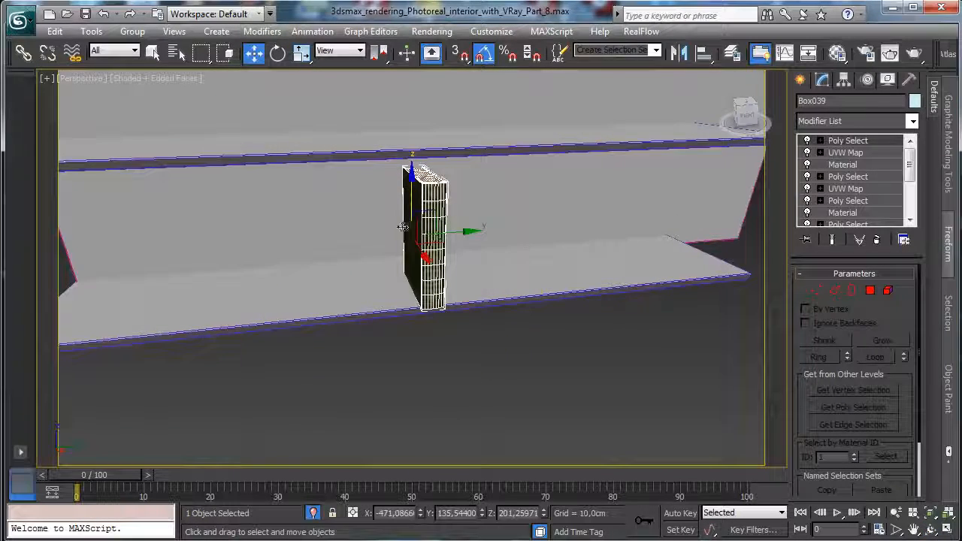
left_click_drag(403, 227, 396, 218)
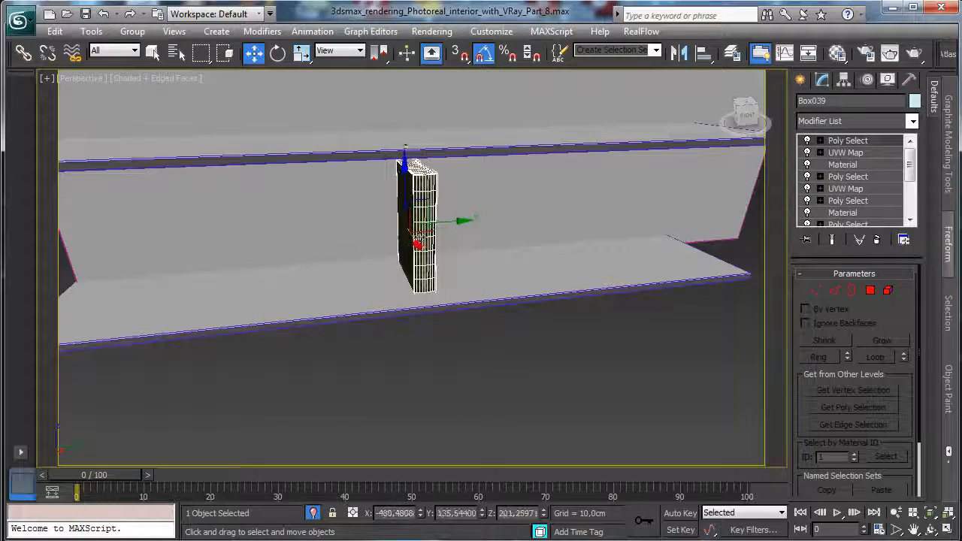
left_click_drag(405, 182, 405, 184)
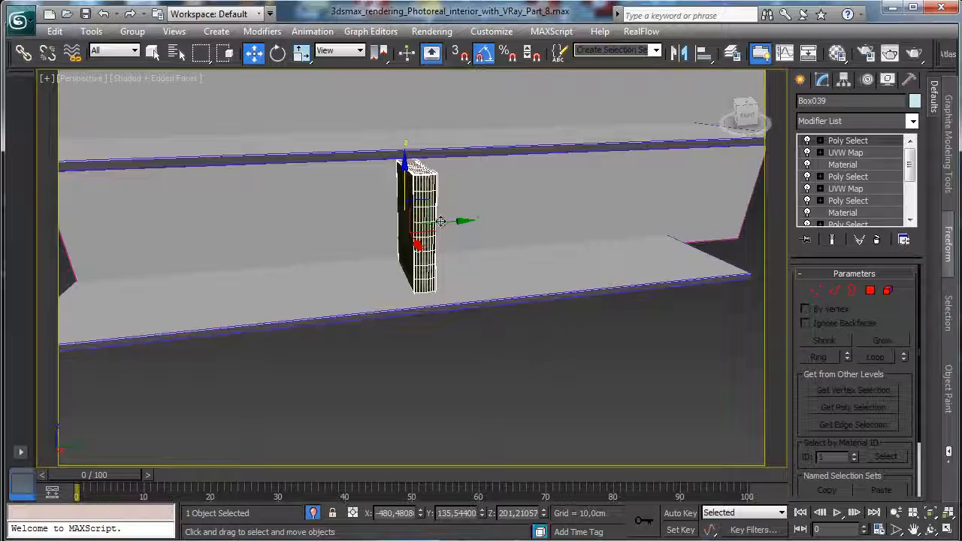
Step: Slide the book along Y to about 42.06 cm, close to the end of the lower shelf
left_click_drag(432, 224, 105, 251)
left_click(914, 530)
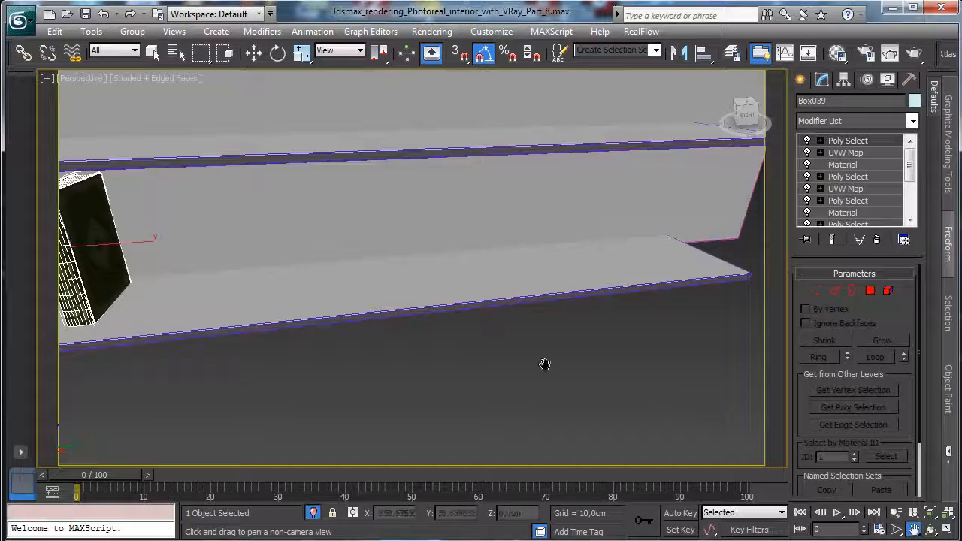
left_click_drag(546, 365, 507, 118)
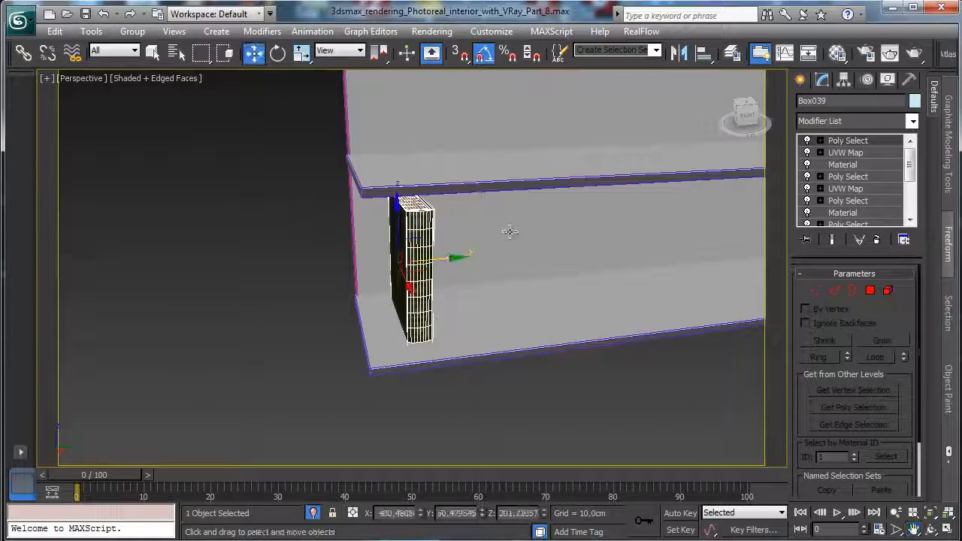
left_click_drag(445, 260, 411, 259)
left_click(949, 529)
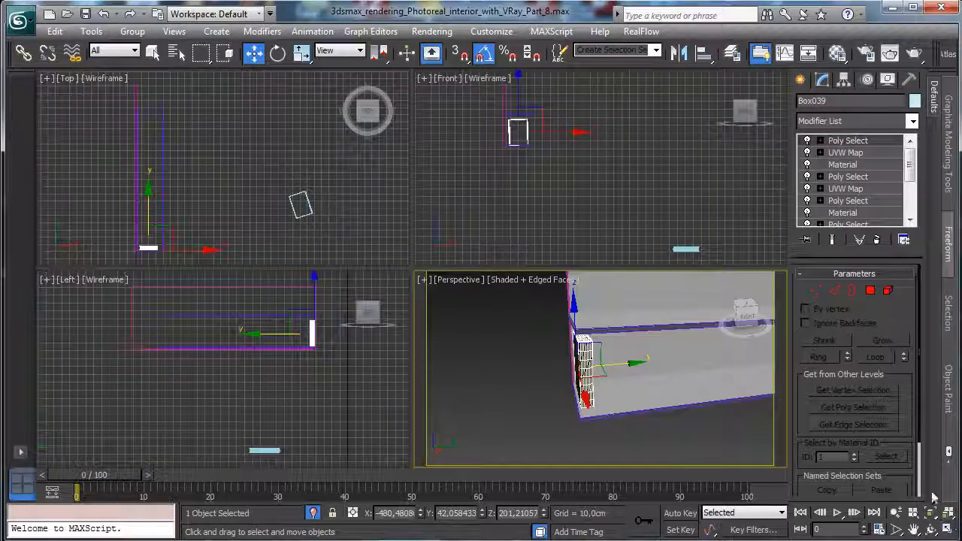
left_click(949, 530)
Step: Show the Extras toolbar and start a previewed Array of the upright book, with its movement defined by totals
left_click(913, 530)
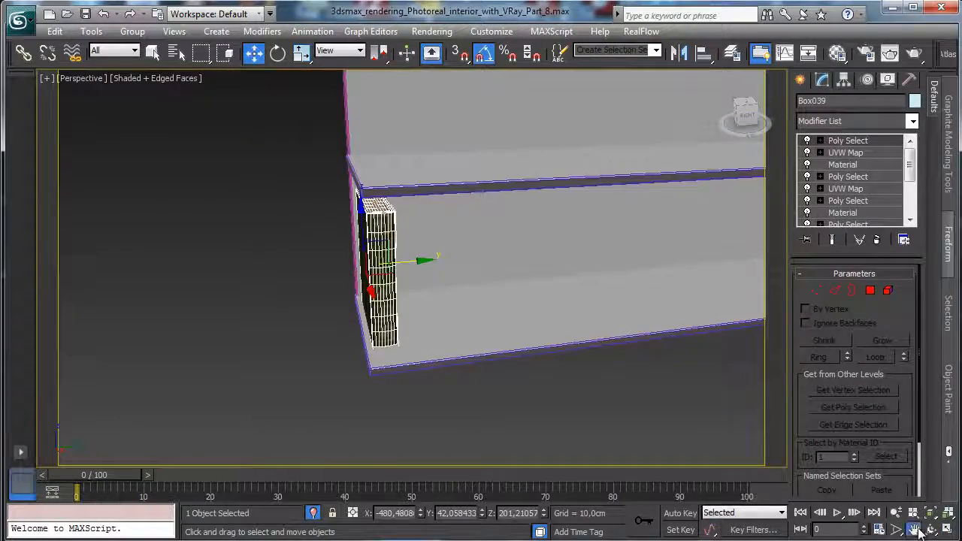
left_click_drag(541, 278, 432, 280)
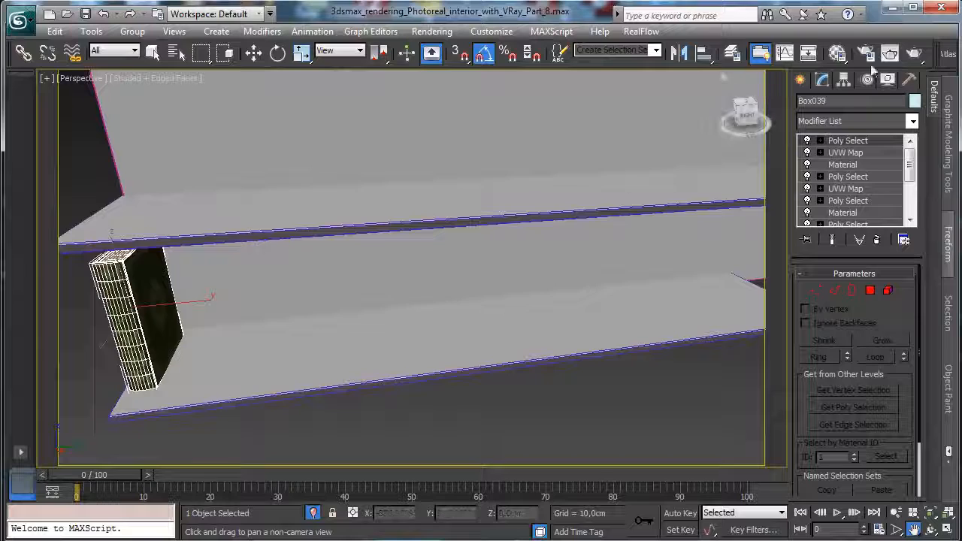
right_click(617, 64)
left_click(673, 161)
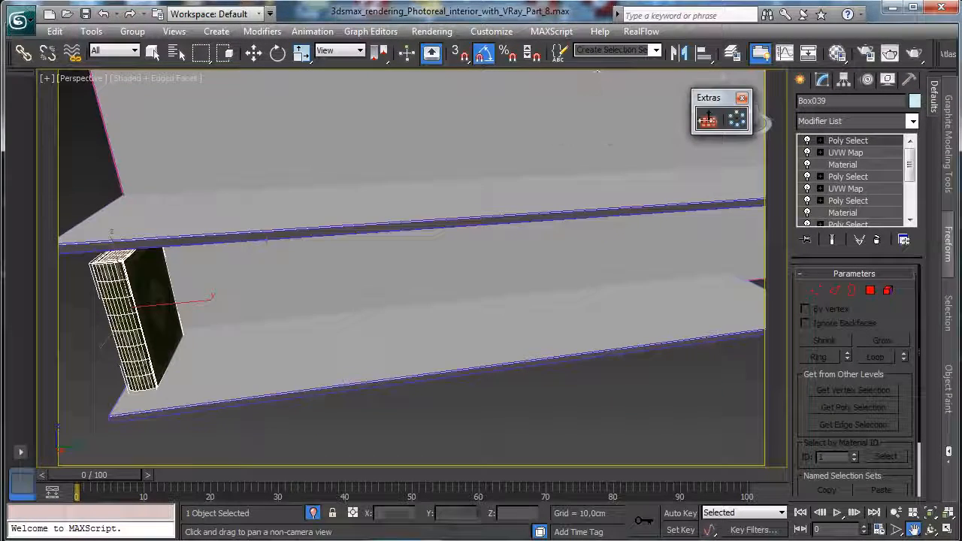
left_click_drag(718, 105, 113, 106)
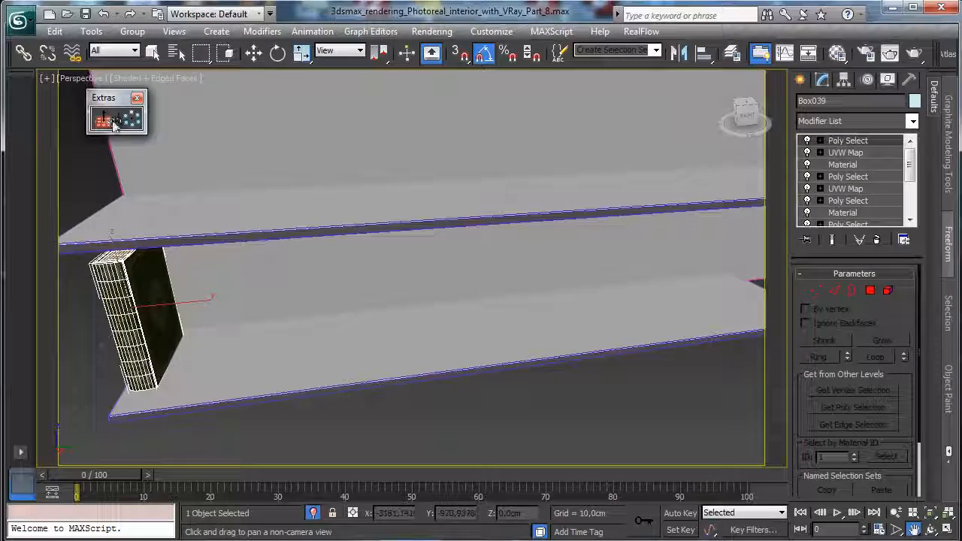
left_click(131, 120)
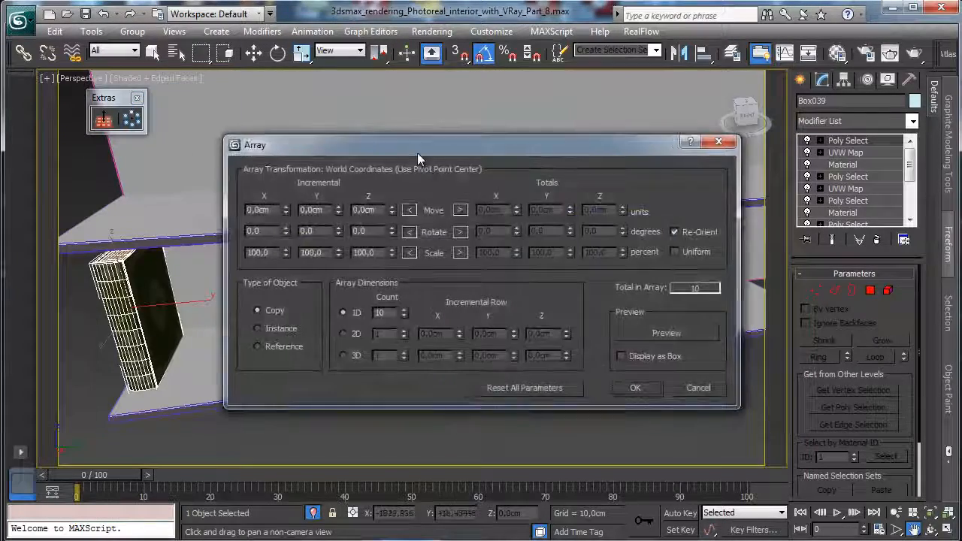
left_click_drag(417, 151, 629, 303)
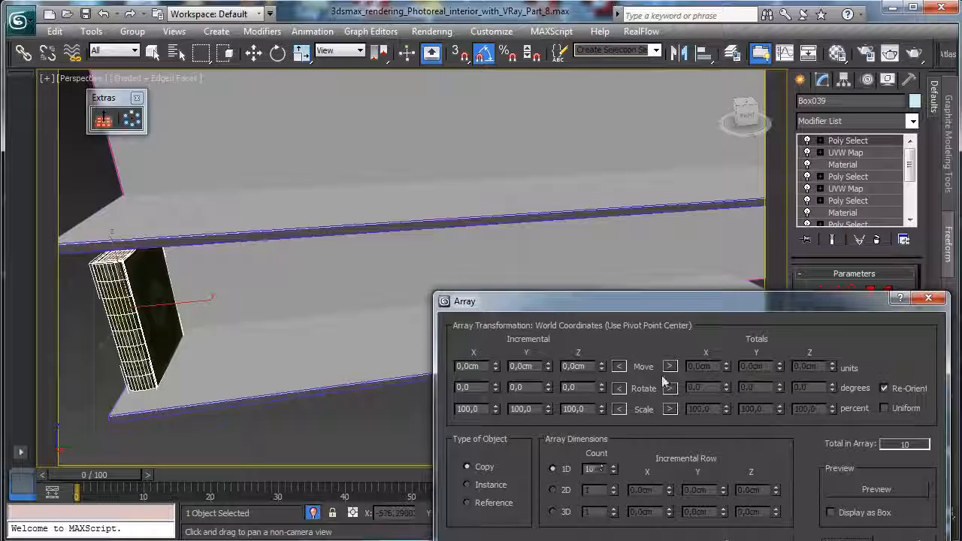
left_click(869, 489)
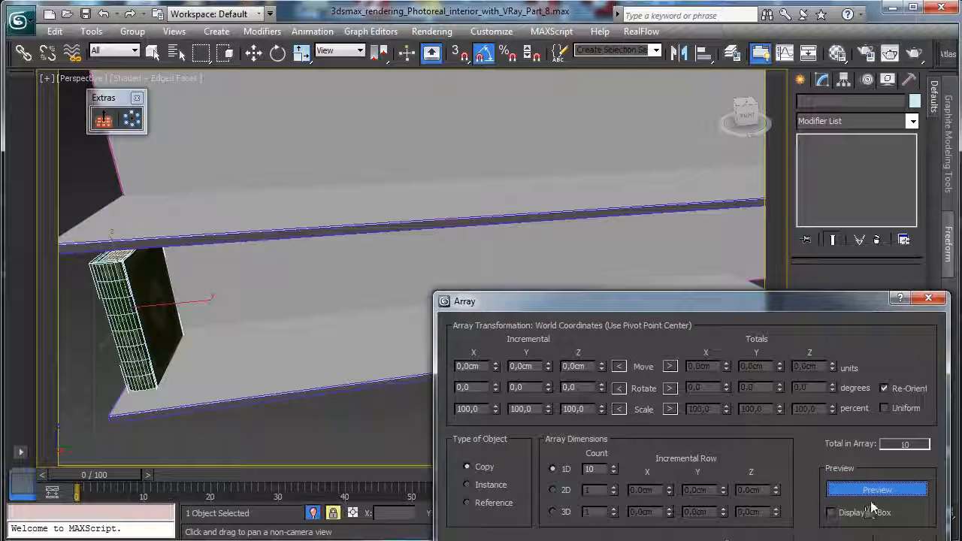
left_click(669, 366)
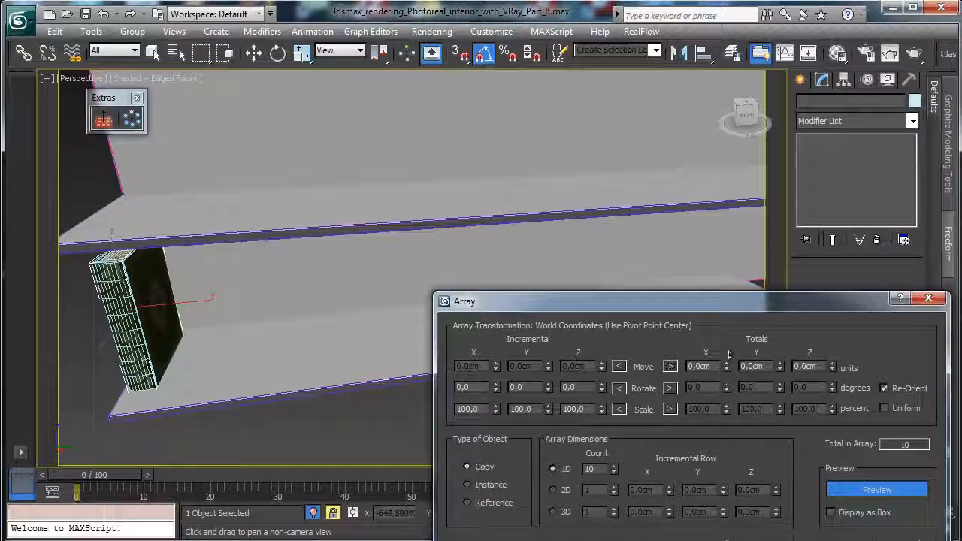
left_click_drag(728, 355, 726, 342)
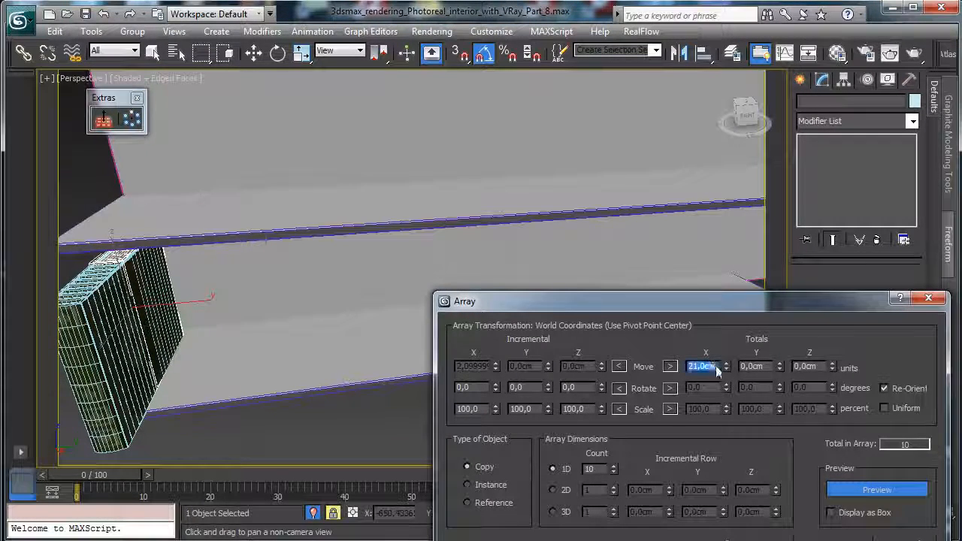
type("0")
key("Return")
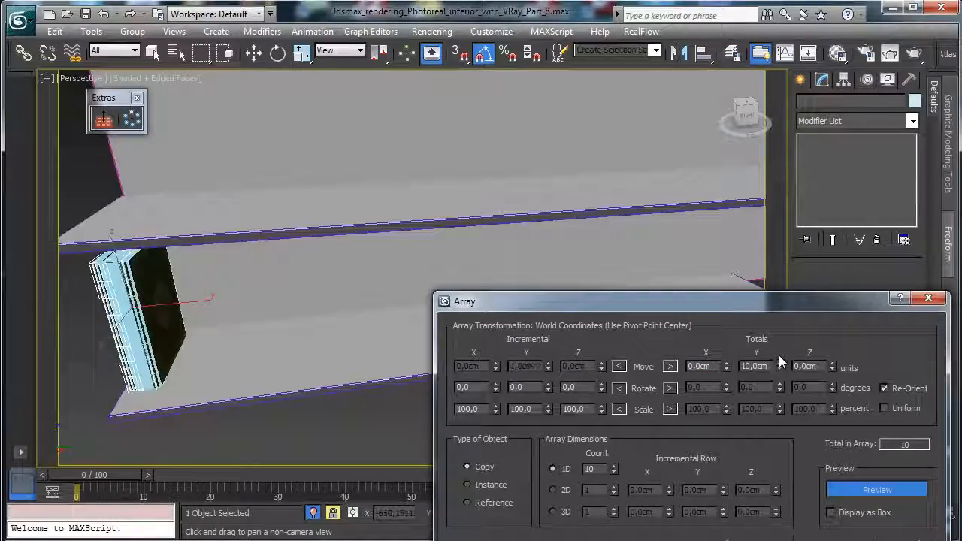
Step: Spread the book array over a total of 62 cm along Y and set its 1D count to 20
left_click_drag(779, 356, 787, 319)
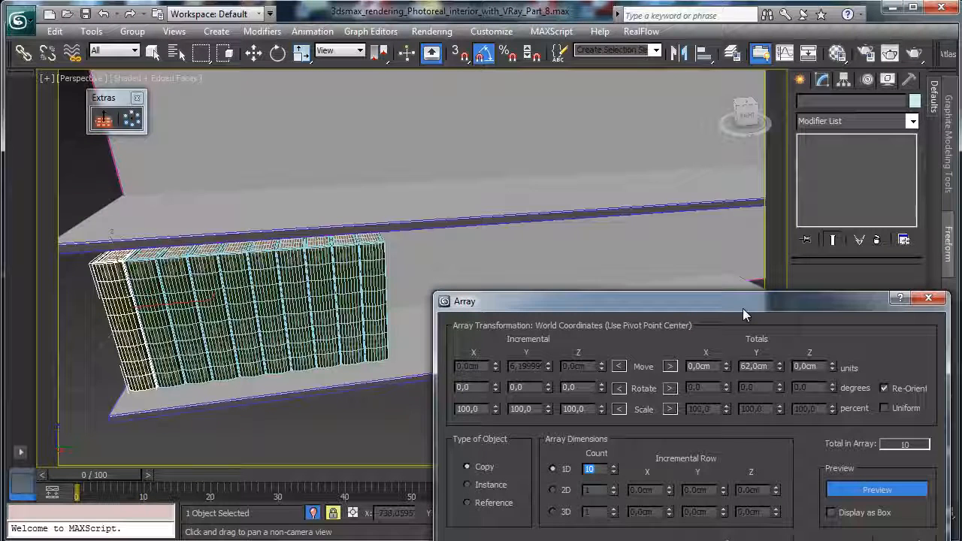
type("20")
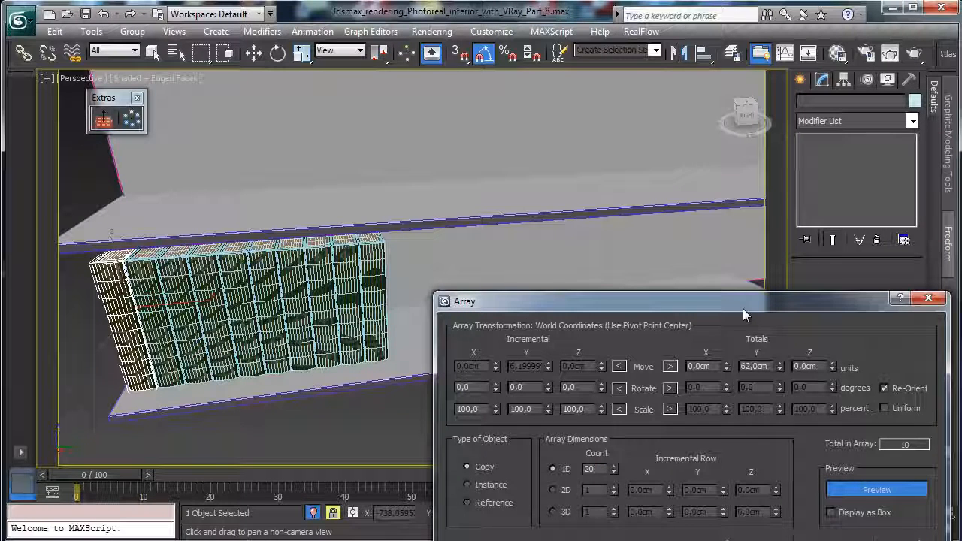
key("Return")
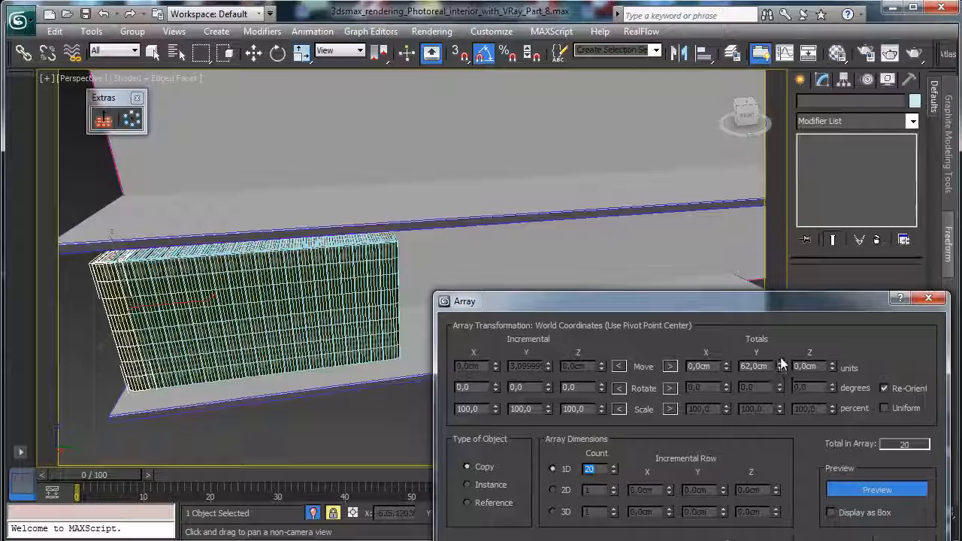
Step: Increase the array's total Y distance to 121 cm so that the books stand side by side without overlapping
left_click_drag(780, 363, 785, 322)
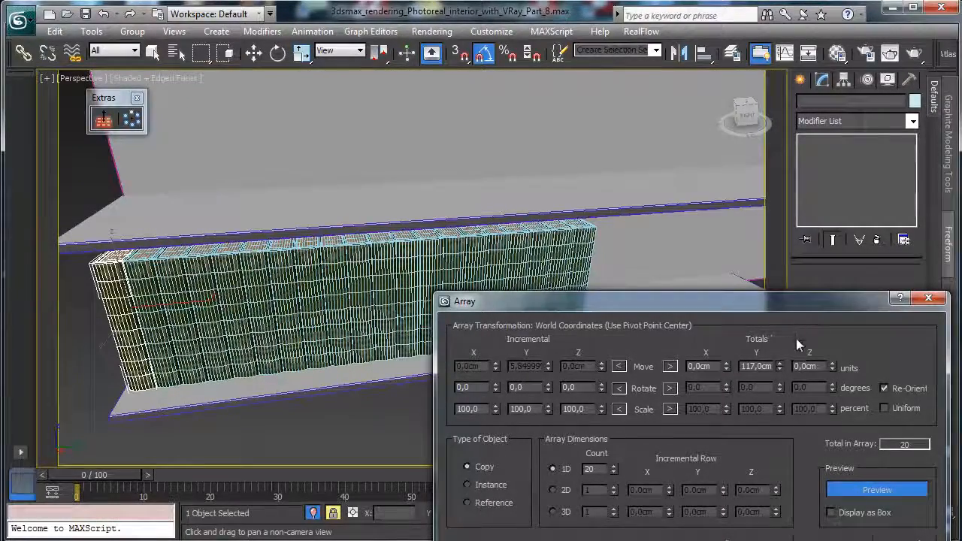
left_click(780, 363)
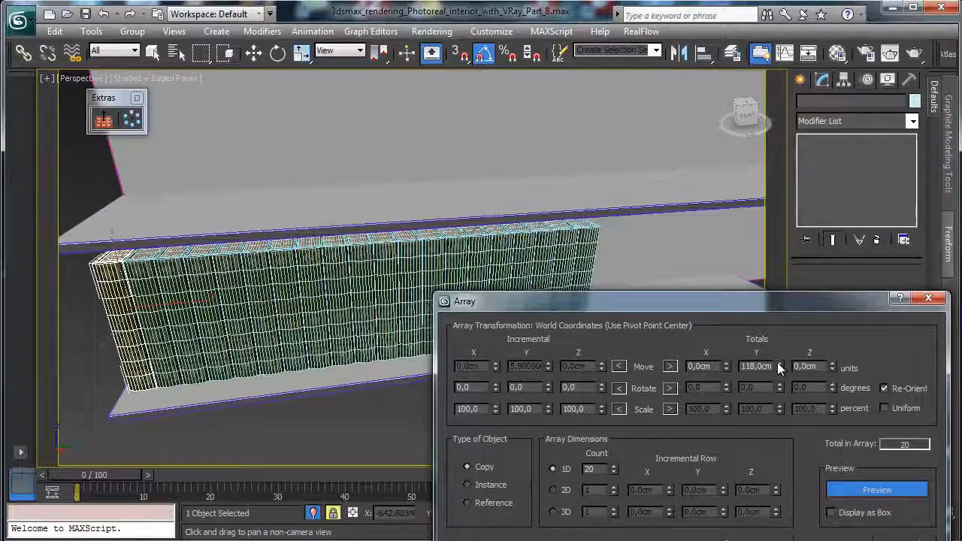
left_click(777, 363)
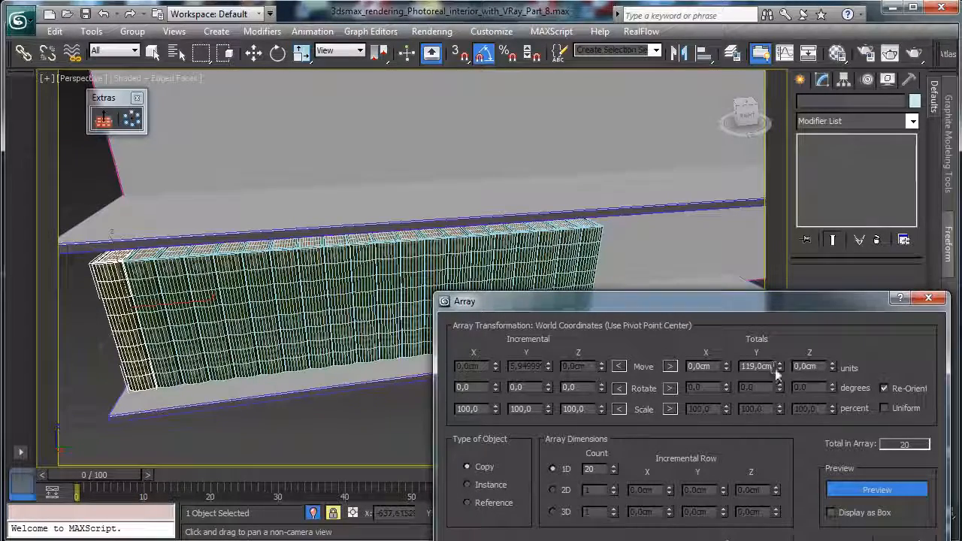
left_click(780, 369)
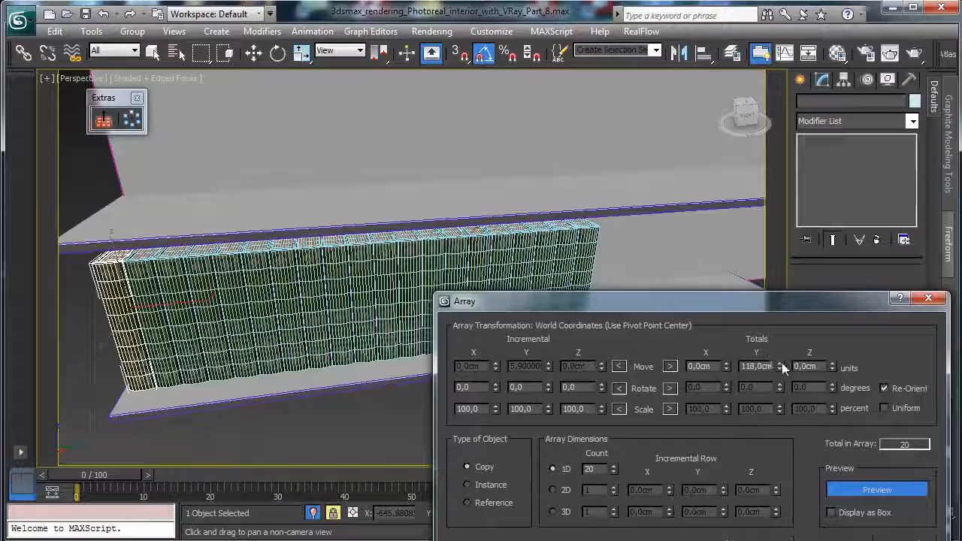
left_click(781, 364)
left_click(779, 363)
left_click(778, 363)
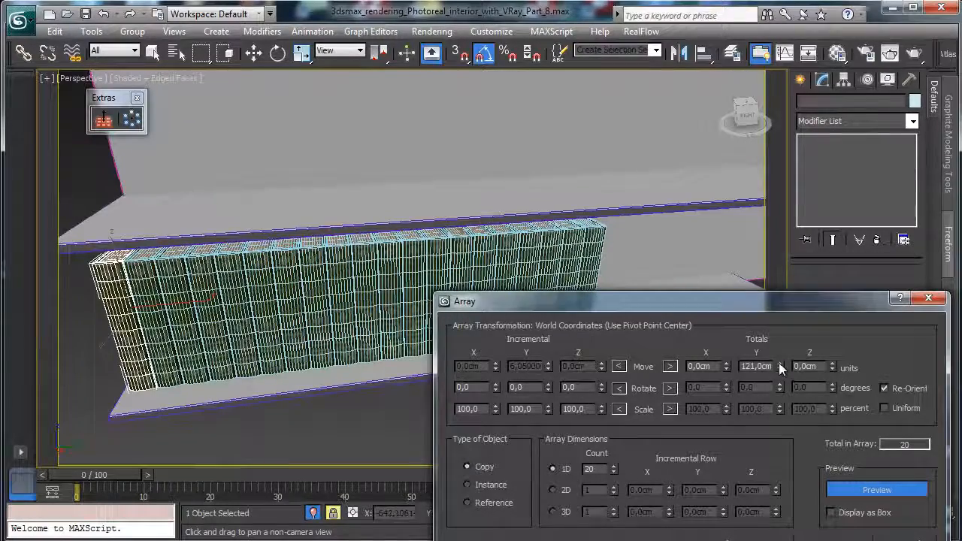
Step: Turn off edged faces in the perspective view and create the array of book copies
left_click(170, 88)
left_click(205, 144)
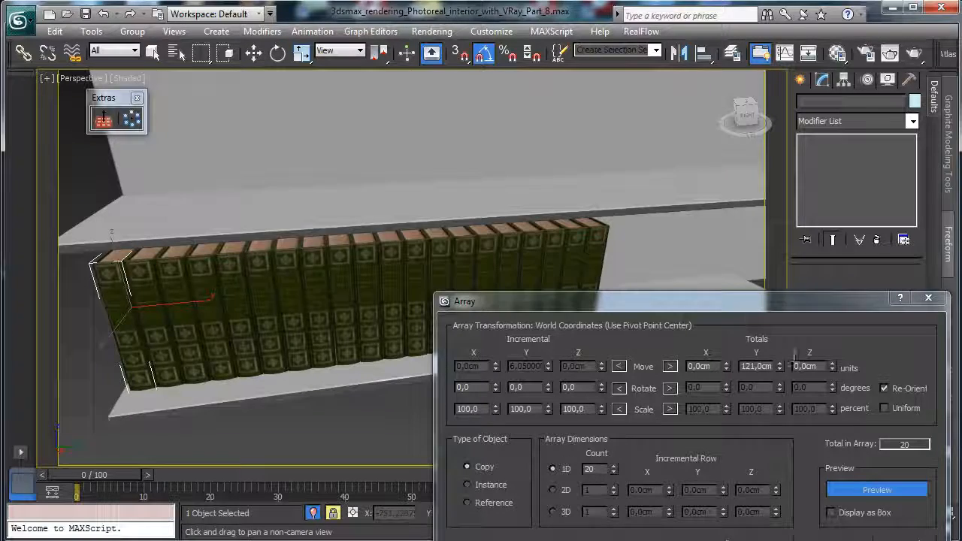
left_click_drag(802, 316, 796, 288)
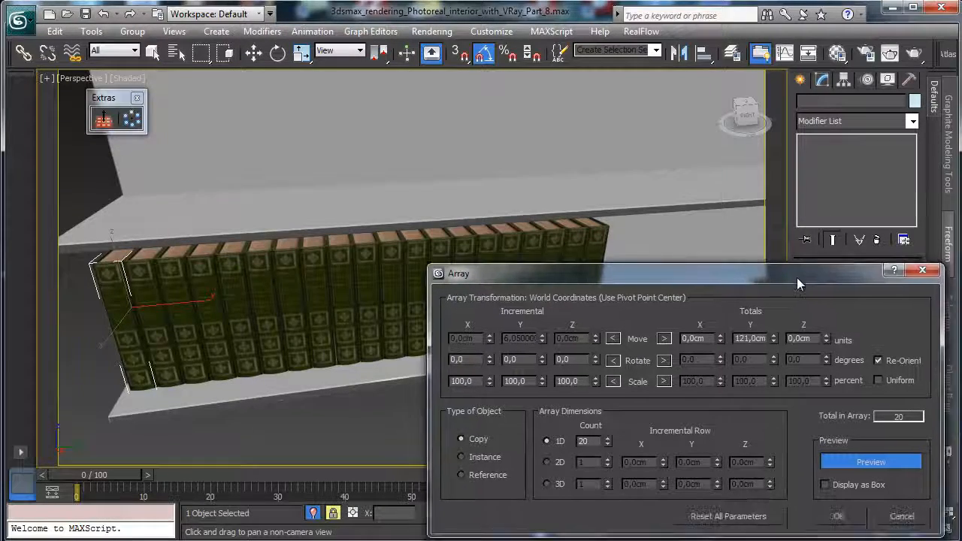
left_click(837, 517)
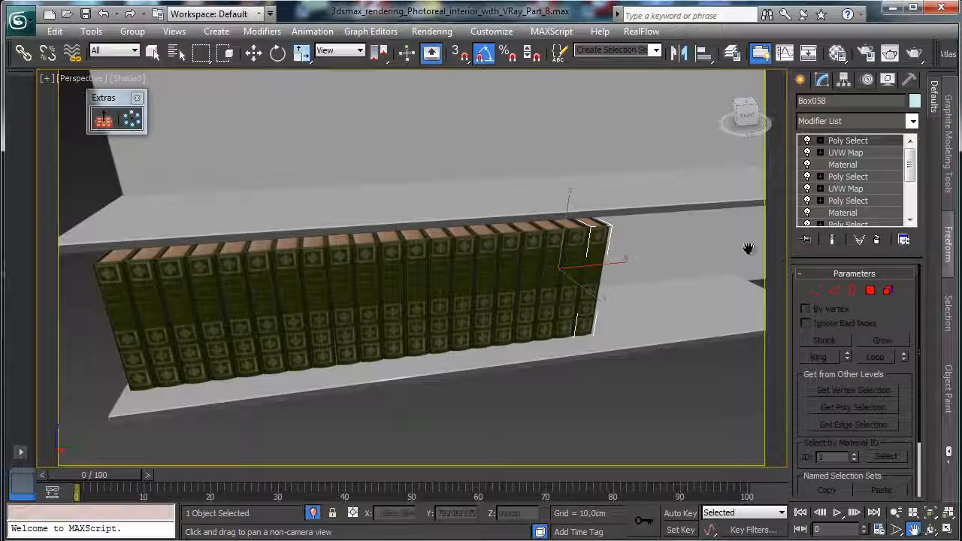
Step: Clone the last book of the row as one instance, placed further along Y at about 168.60 cm
key("w")
left_click(117, 277)
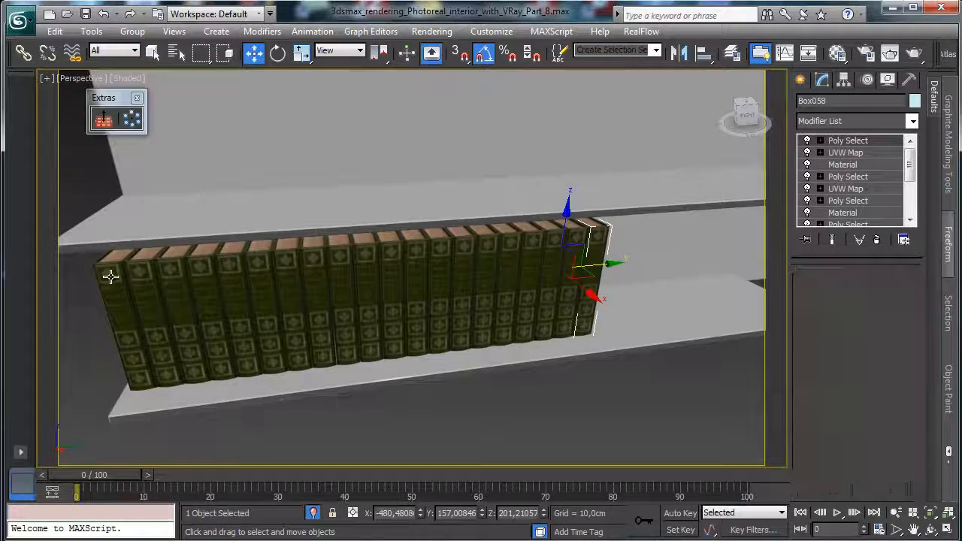
left_click(592, 254)
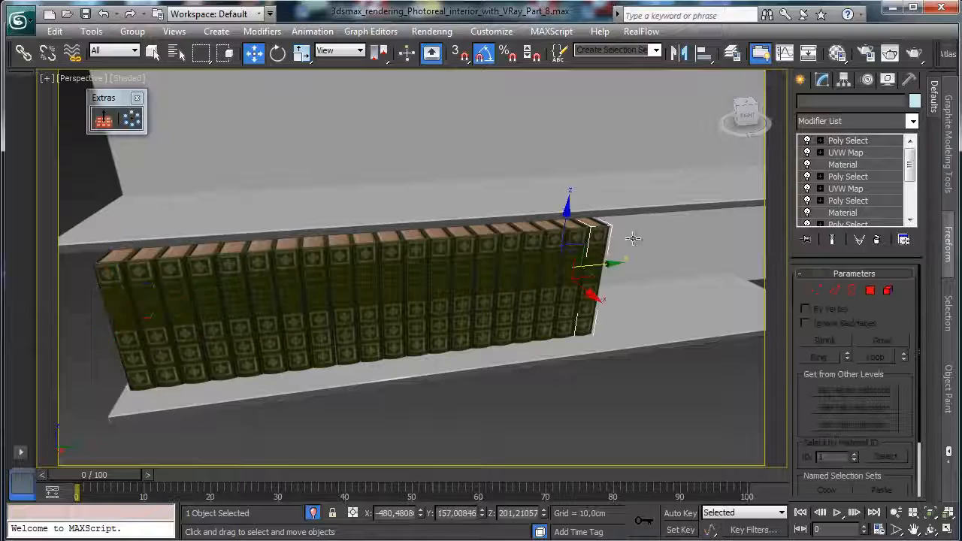
left_click_drag(597, 265, 659, 264, "shift")
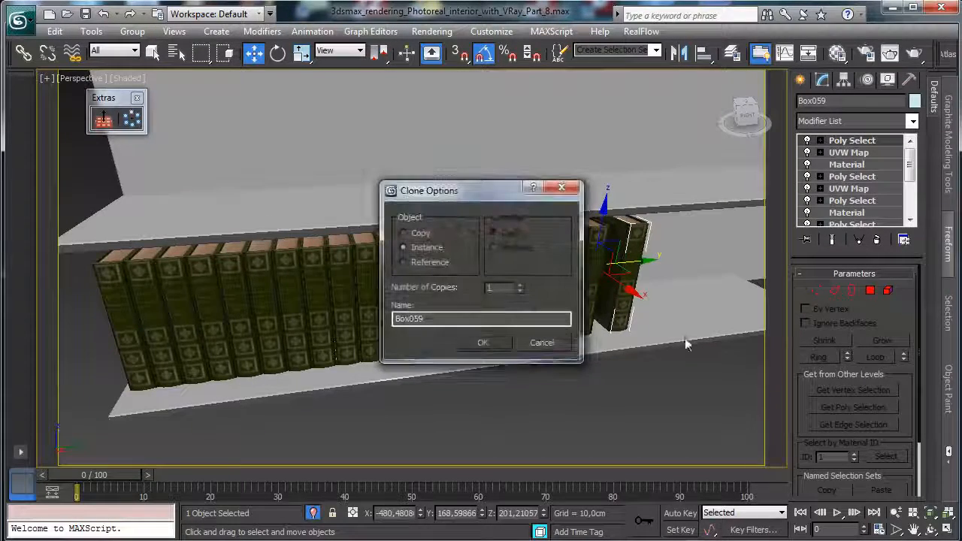
left_click(504, 338)
Step: Try to tilt the cloned book toward the row about its current pivot, and undo the rotation
left_click(891, 506)
left_click_drag(547, 295, 542, 248)
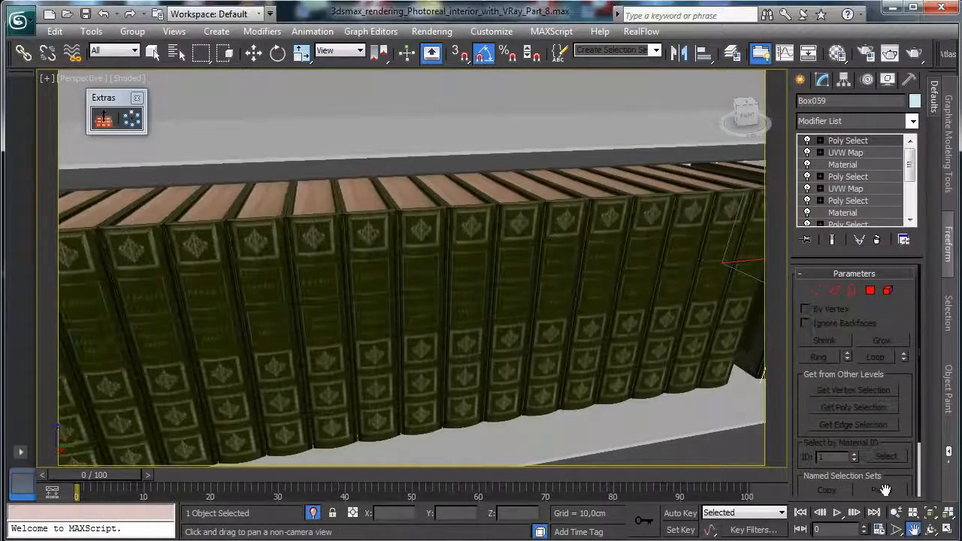
left_click_drag(584, 300, 233, 324)
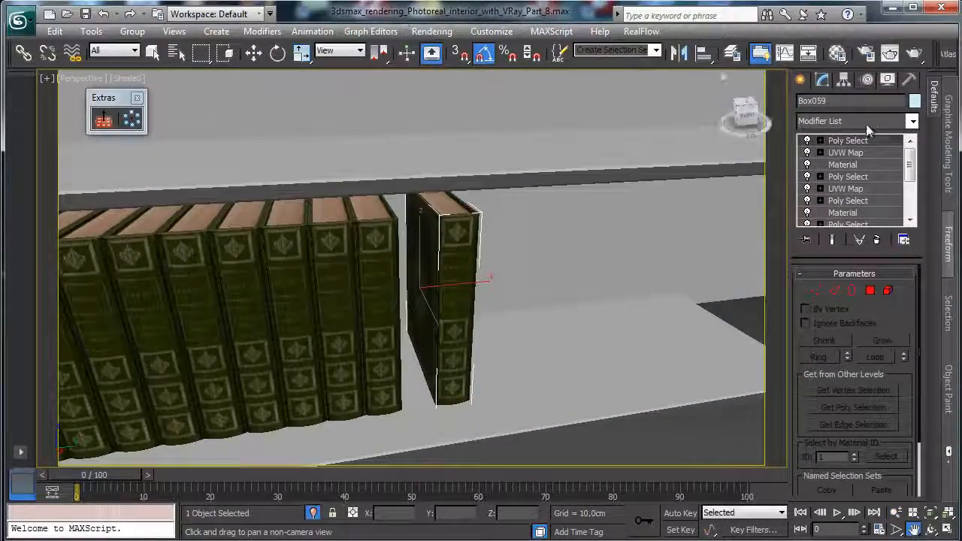
left_click(930, 529)
left_click_drag(351, 290, 336, 261)
left_click(277, 51)
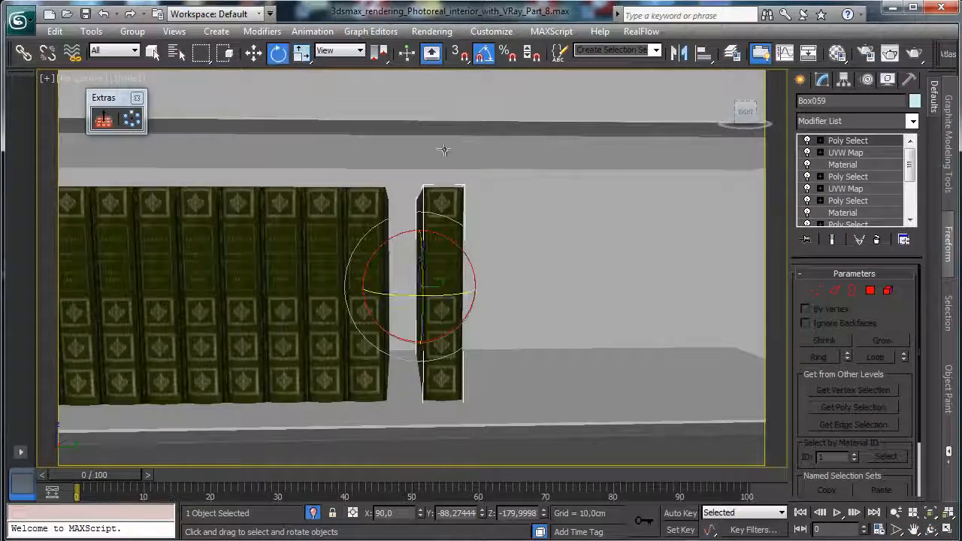
left_click_drag(438, 233, 462, 225)
key("ctrl+z")
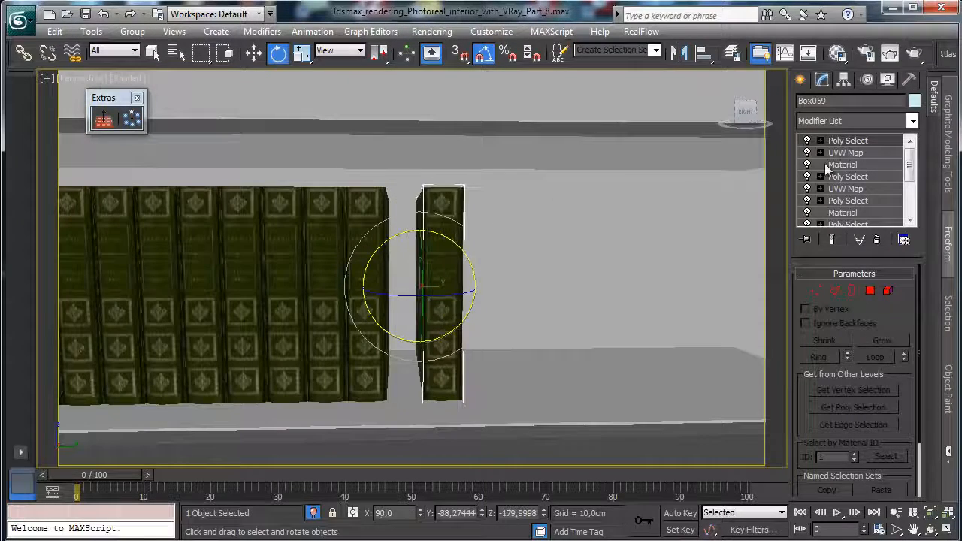
Step: Move only the pivot of the cloned book down to its base, at about Z 185.52 cm
left_click(844, 80)
left_click(855, 175)
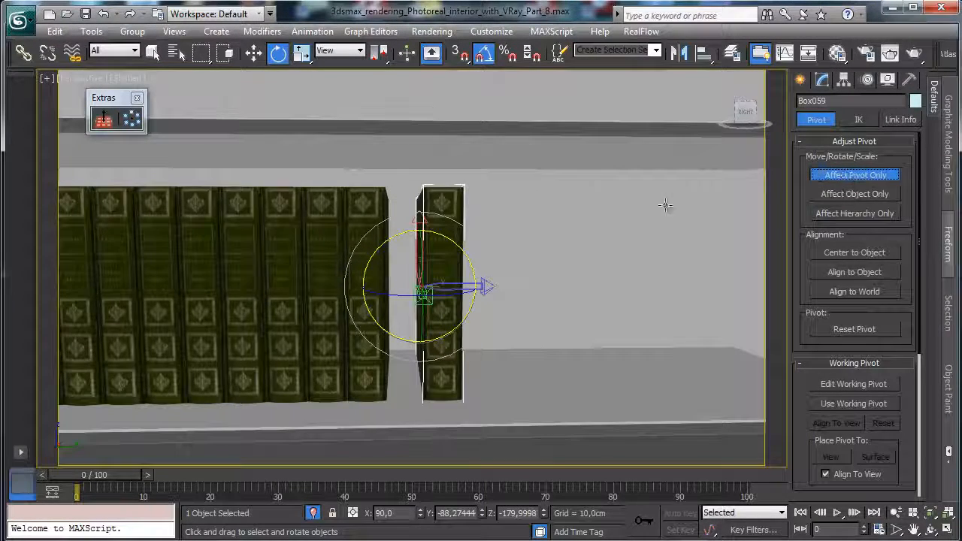
left_click(253, 51)
left_click_drag(417, 241, 411, 326)
left_click(948, 530)
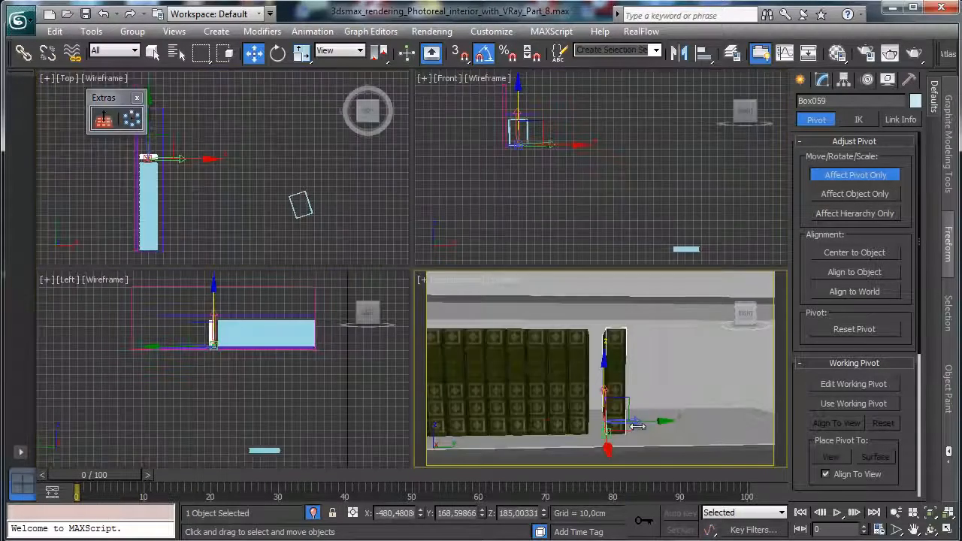
scroll(218, 331, "up", 6)
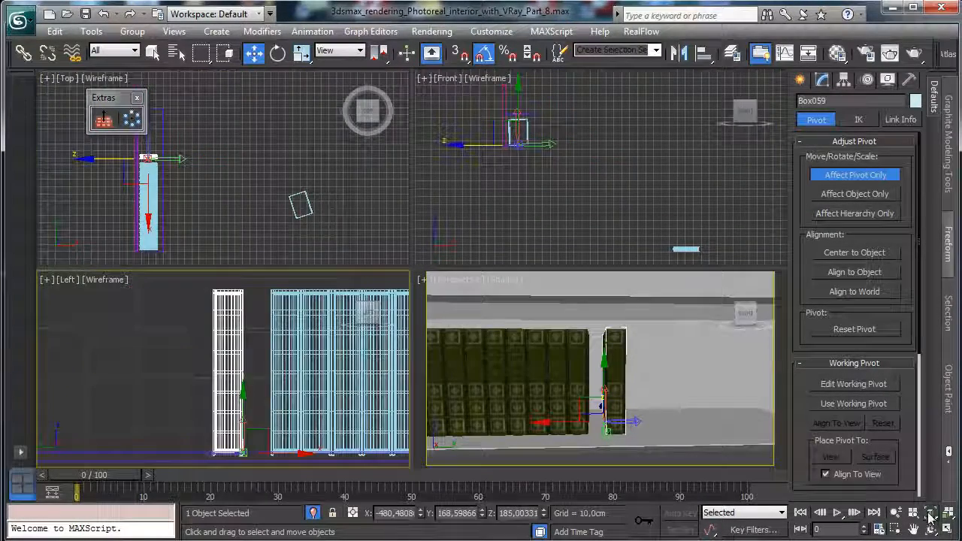
left_click_drag(243, 414, 241, 413)
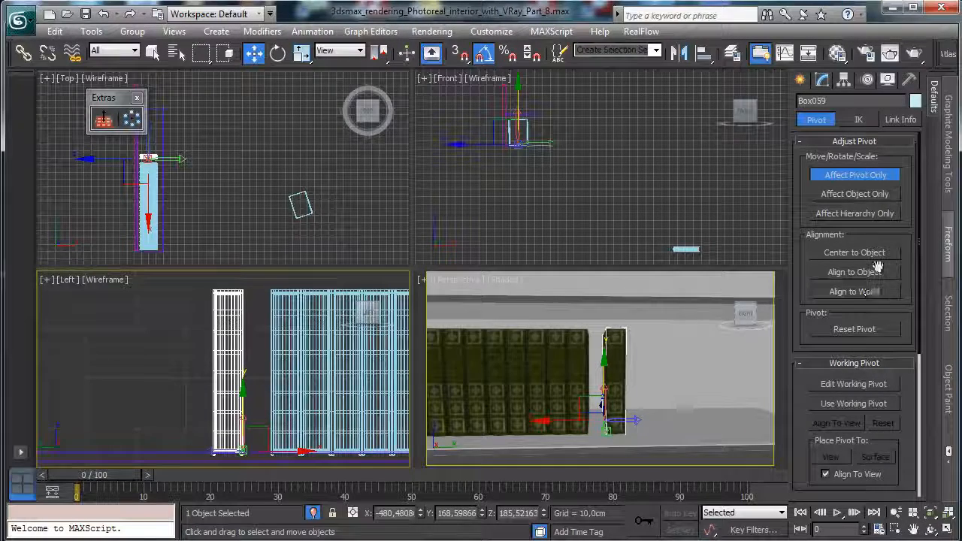
left_click(851, 175)
Step: Rotate the cloned book about its base pivot until its top leans against the end of the row
left_click(277, 52)
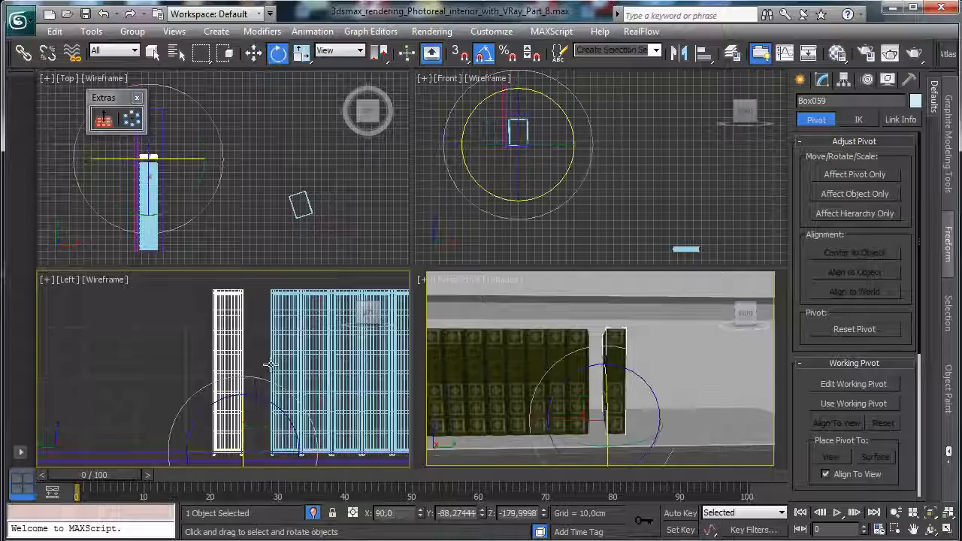
left_click_drag(262, 399, 314, 377)
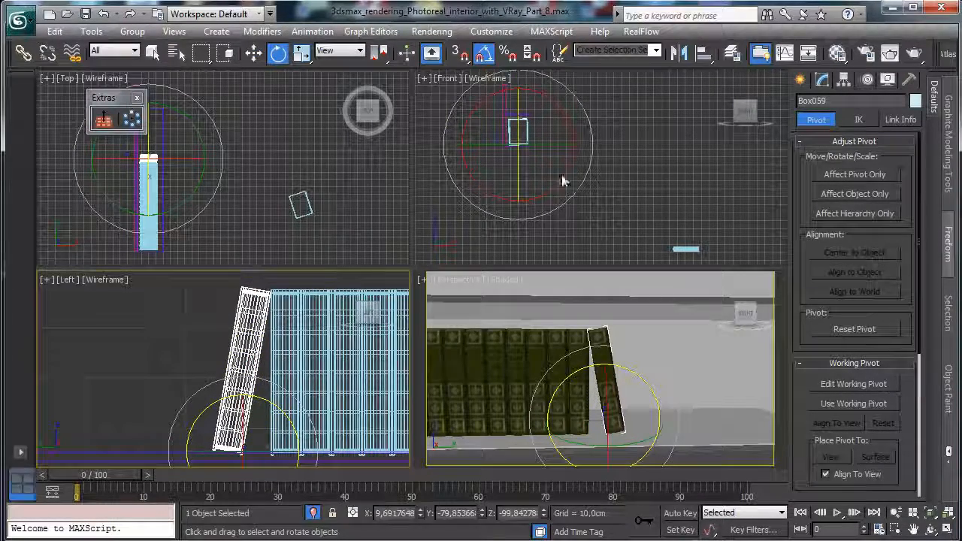
left_click(899, 530)
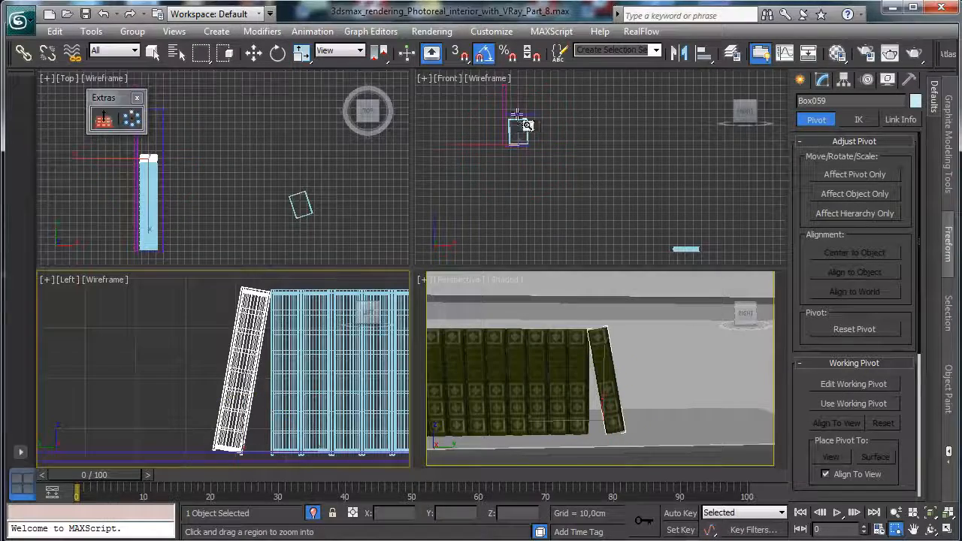
Step: Select all 21 books, rotate them slightly in the front view to level them with the shelf, and raise them slightly onto its surface
left_click_drag(517, 114, 549, 164)
left_click_drag(633, 214, 646, 215)
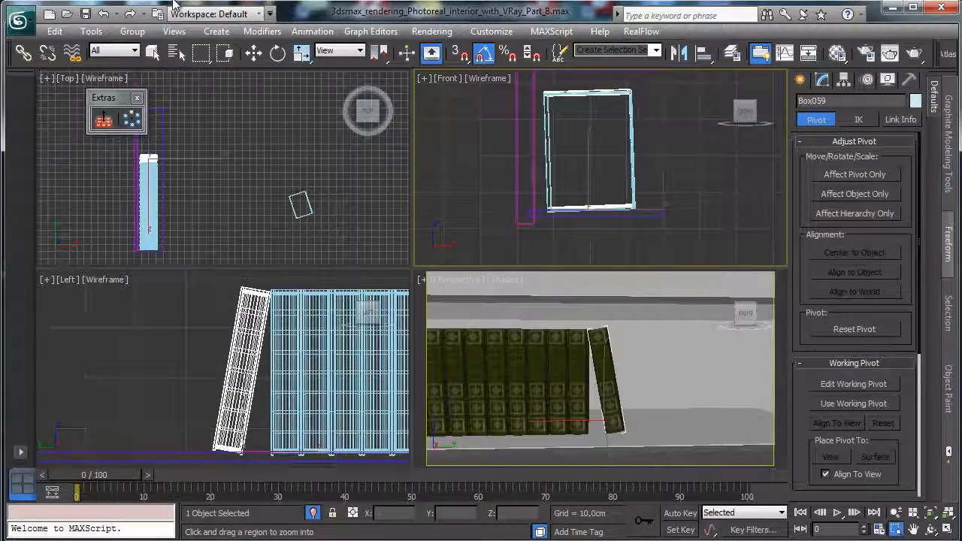
left_click(254, 55)
left_click_drag(659, 140, 612, 154)
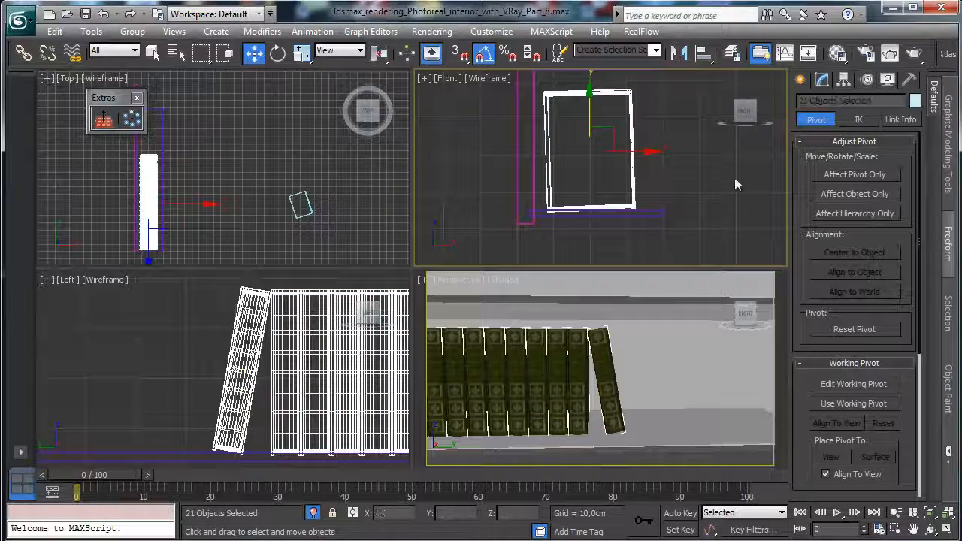
left_click(278, 53)
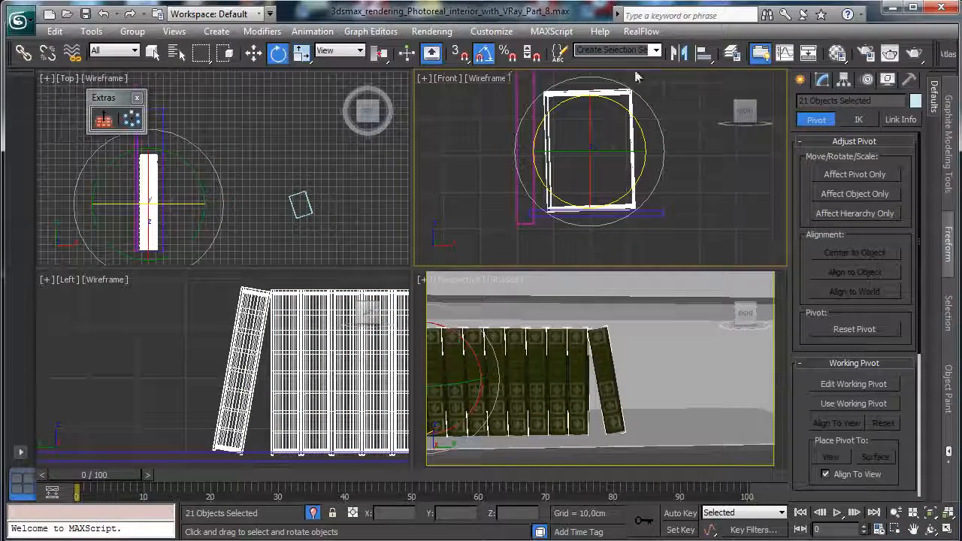
left_click_drag(641, 122, 644, 128)
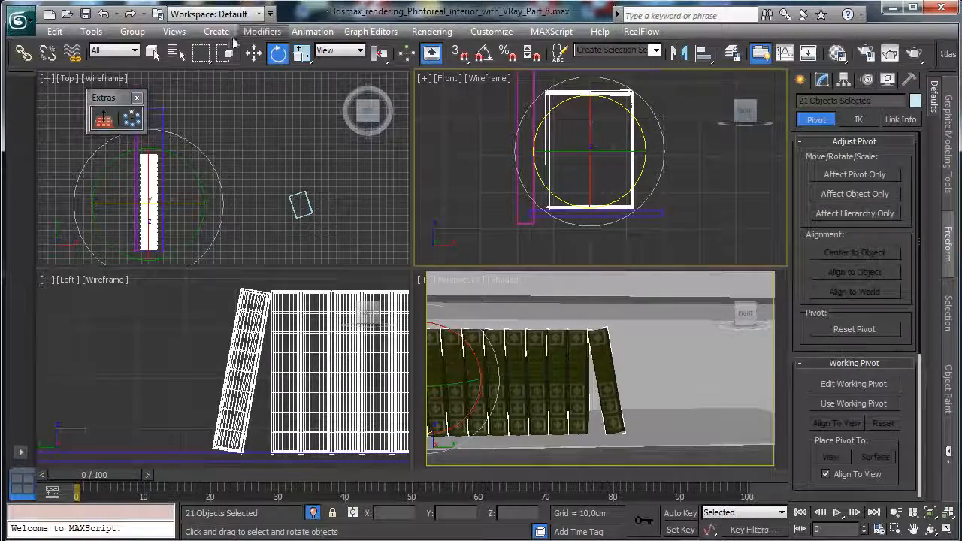
left_click(253, 53)
left_click_drag(592, 110, 592, 109)
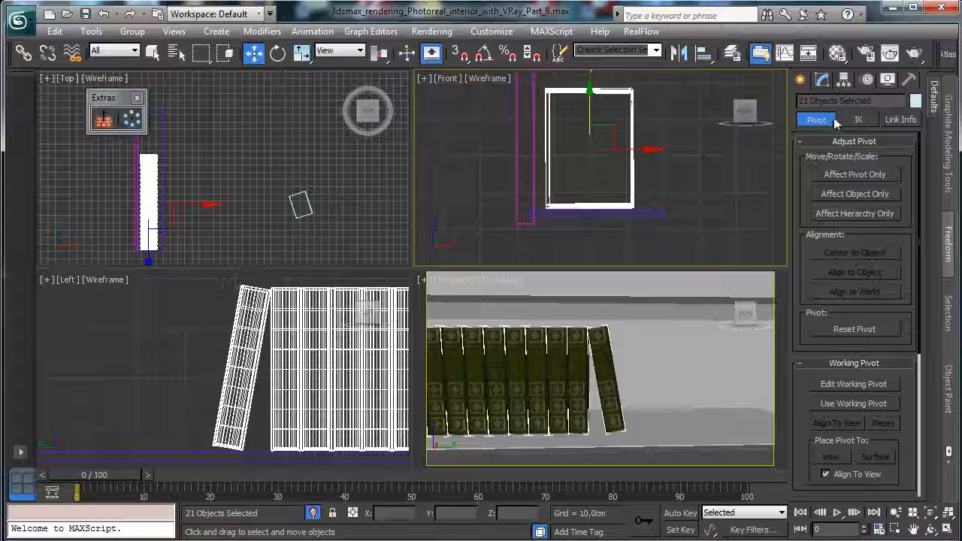
Step: Clone the leaning book as one copy, placed further along Y at about 203.84 cm
left_click(821, 78)
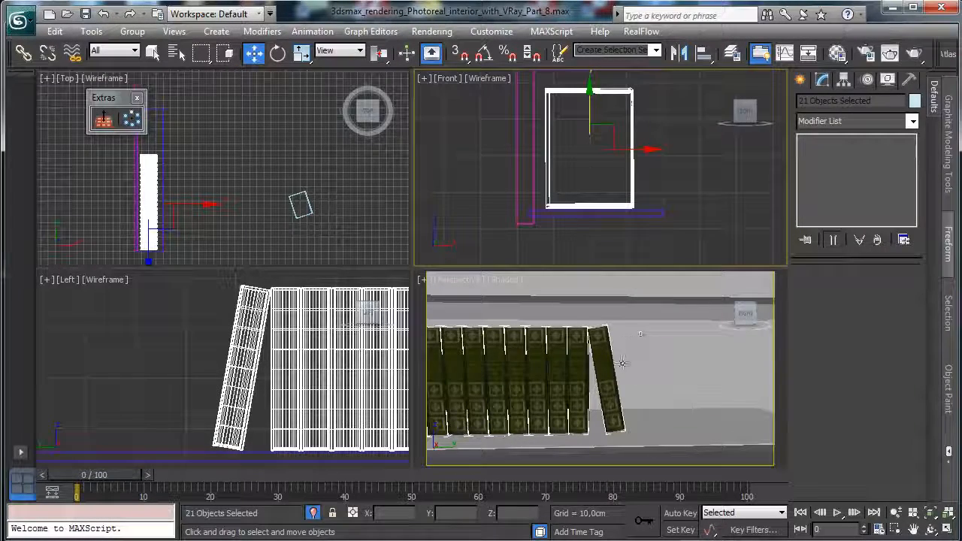
left_click(604, 379)
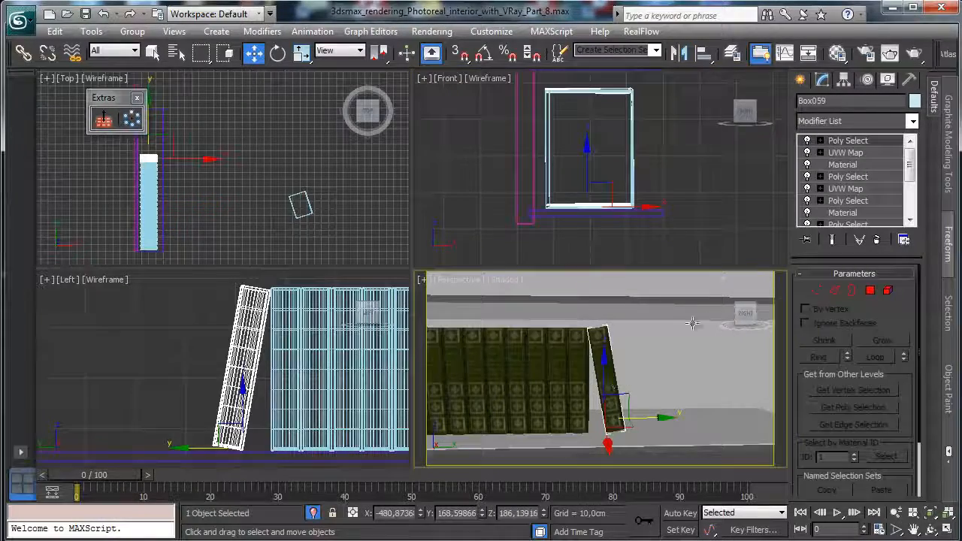
left_click_drag(676, 415, 766, 415, "shift")
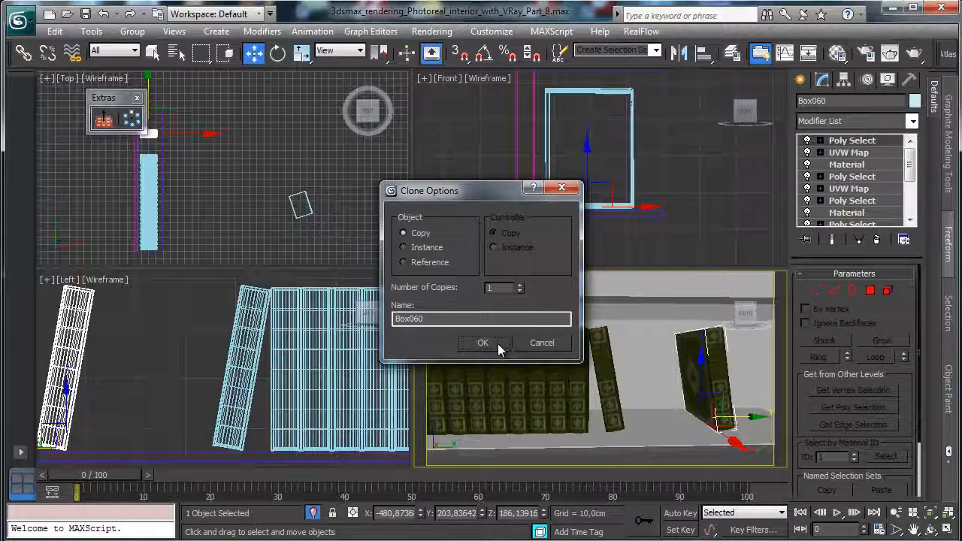
left_click(499, 342)
Step: Lay the copied book flat and move it onto the shelf surface clear of the leaning book, at about Y 220.76 cm, Z 185.45 cm
left_click(278, 52)
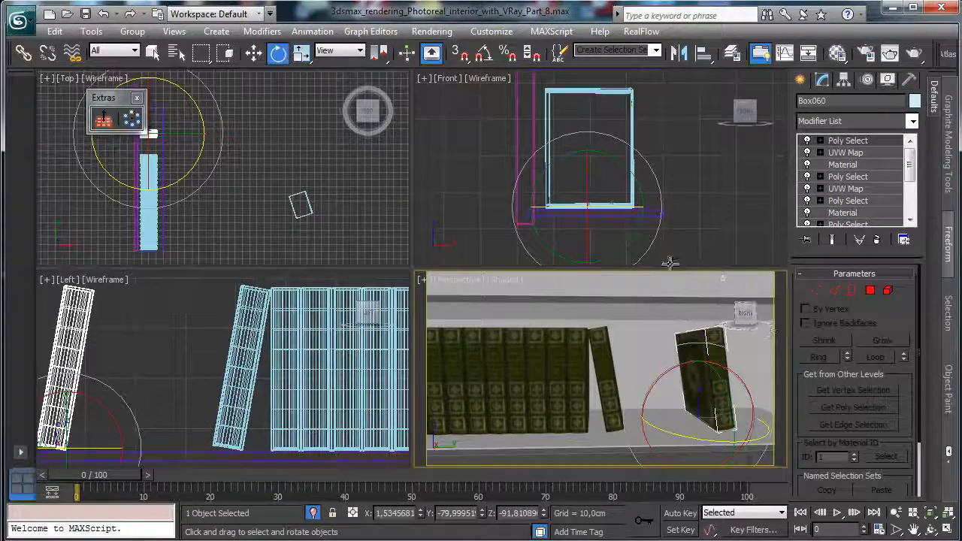
left_click_drag(94, 402, 215, 450)
left_click(255, 54)
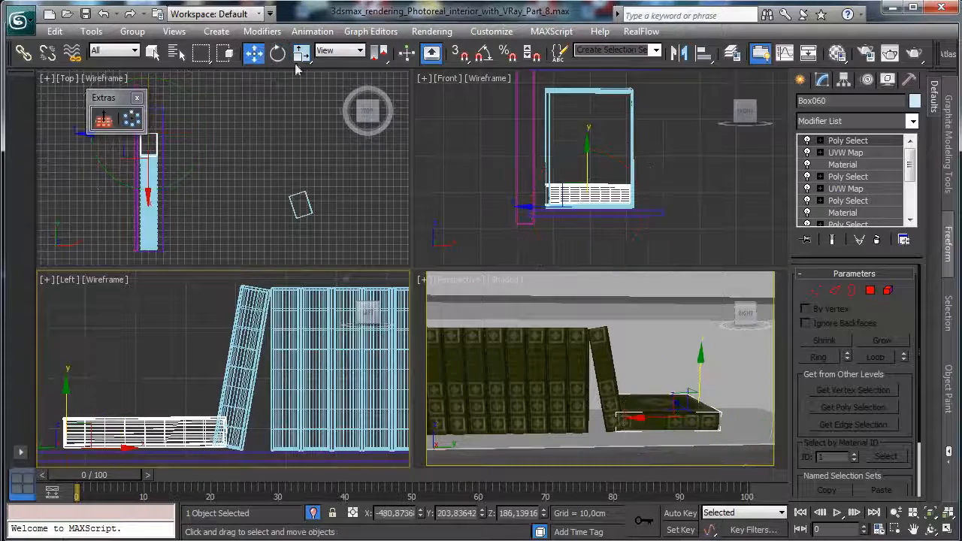
left_click_drag(67, 404, 70, 407)
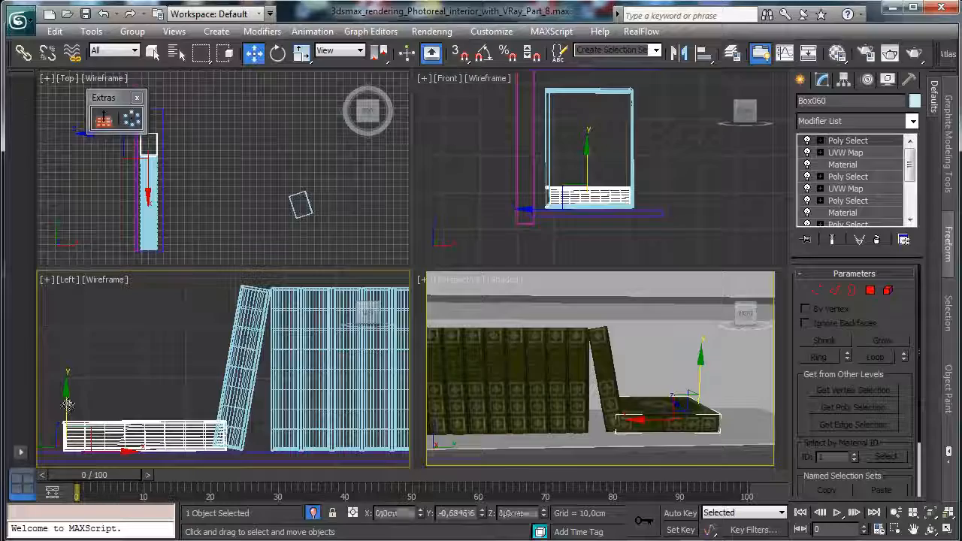
right_click(647, 410)
left_click_drag(740, 415, 785, 418)
Step: Rotate the flat book a few degrees about the vertical axis in the top view
left_click(278, 52)
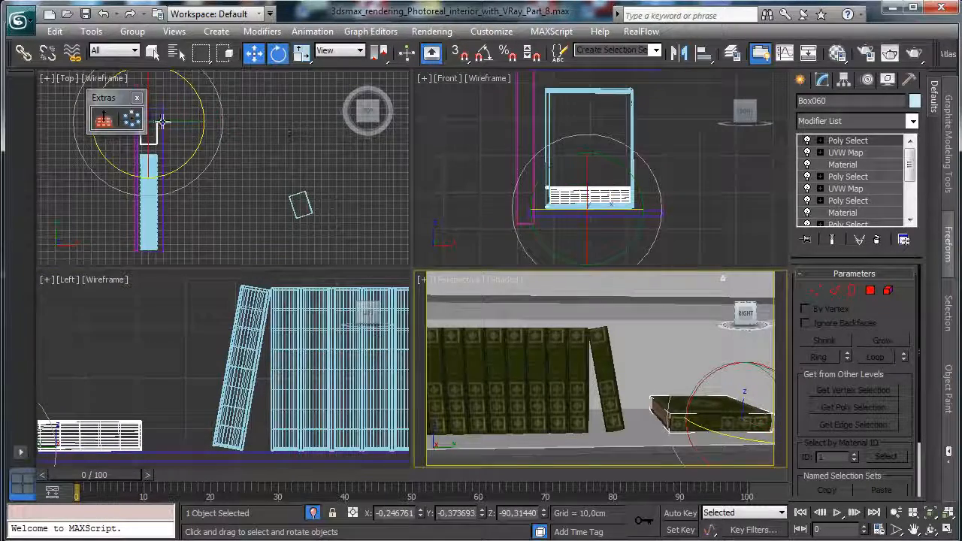
right_click(188, 132)
left_click_drag(202, 143, 207, 139)
right_click(212, 188)
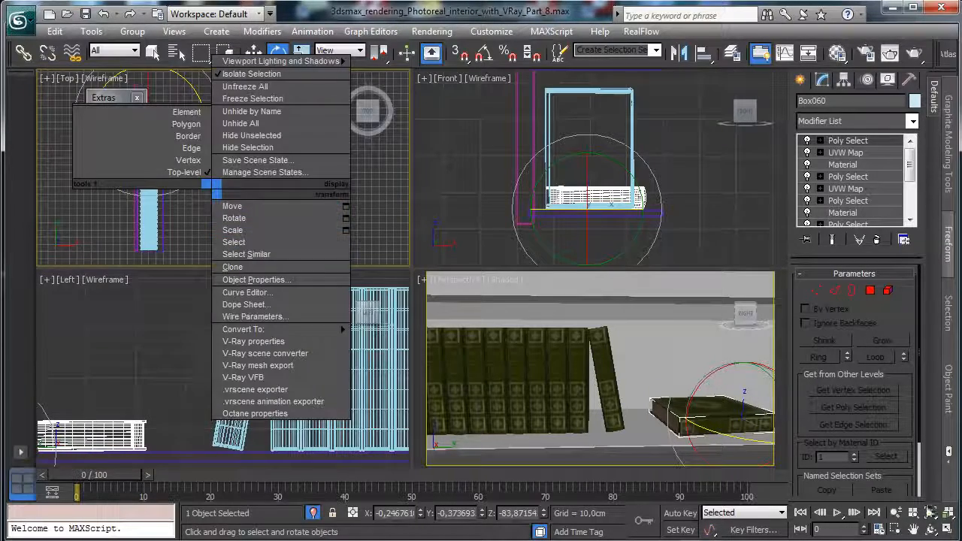
left_click(931, 512)
left_click(931, 514)
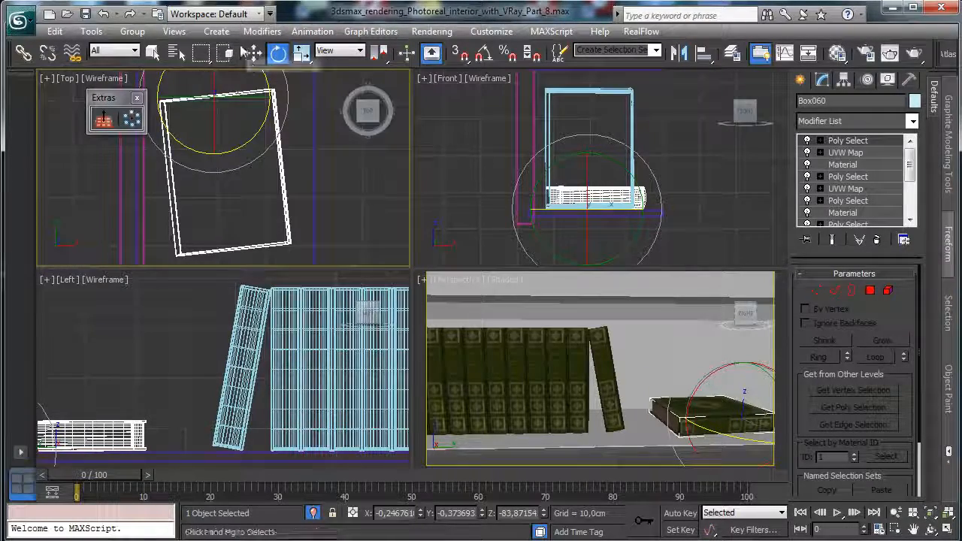
Step: Clone the flat book upward as one copy stacked on it, at about Z 191.62 cm
left_click(252, 52)
left_click(742, 381)
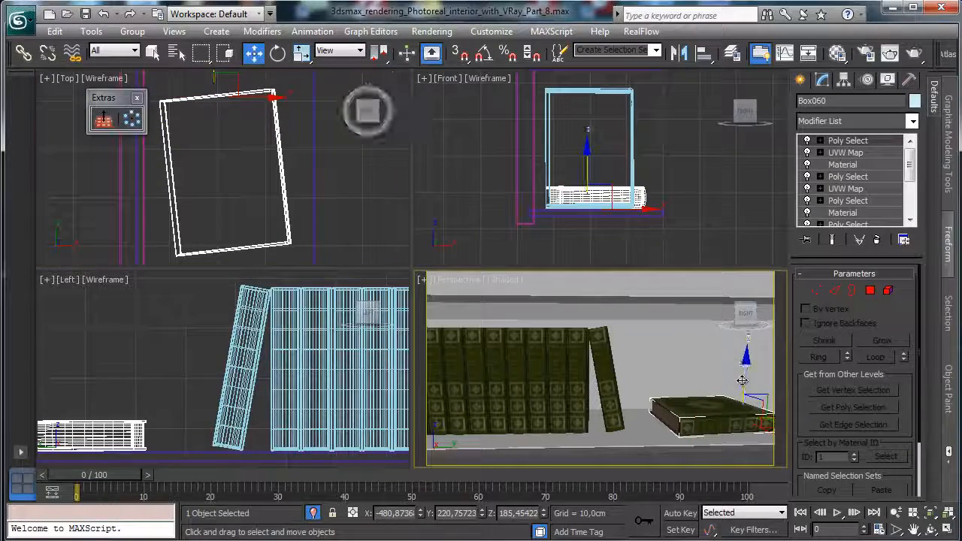
left_click_drag(741, 381, 748, 363, "shift")
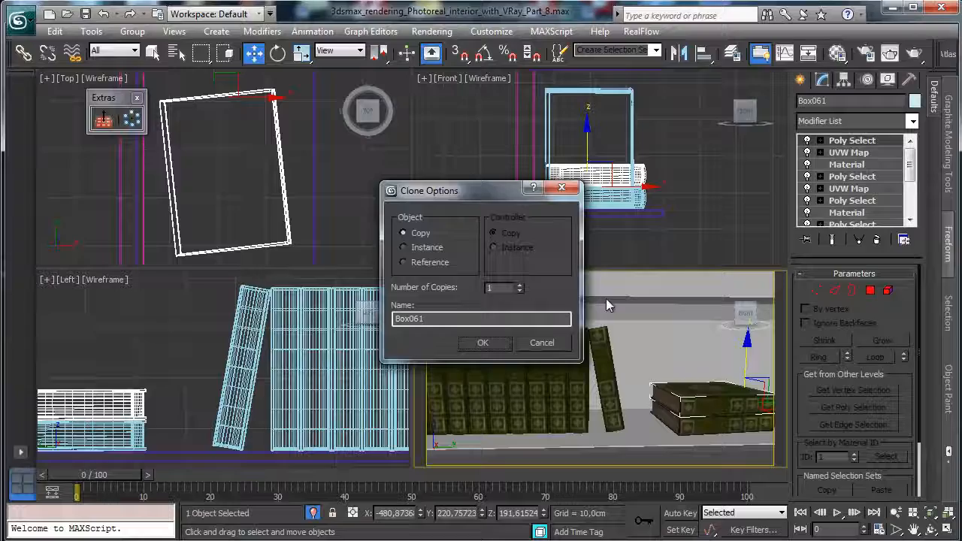
left_click(481, 343)
Step: Turn the upper book about the vertical axis and shift it over the lower one, to about X -484.92 cm, Y 216.65 cm
key("e")
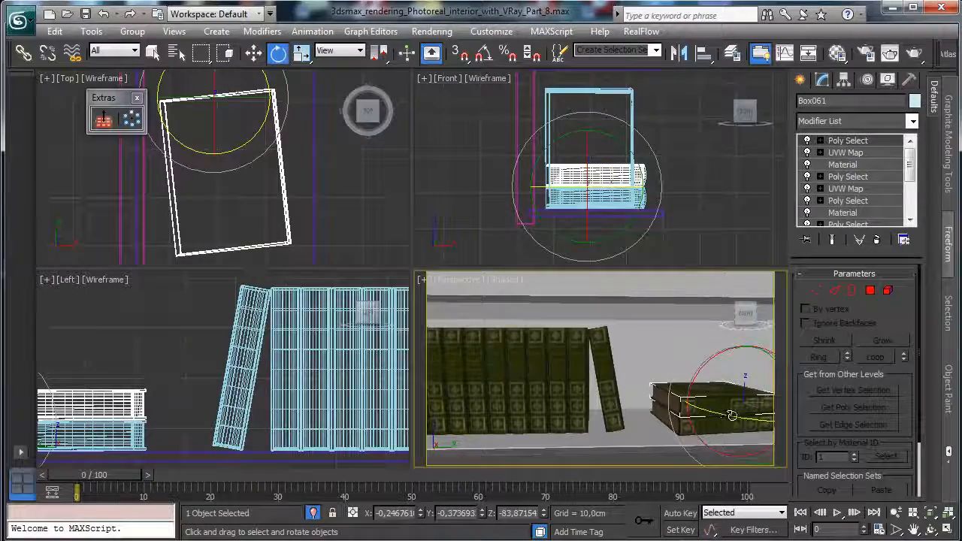
left_click_drag(731, 415, 778, 418)
left_click(254, 54)
left_click_drag(230, 79, 212, 102)
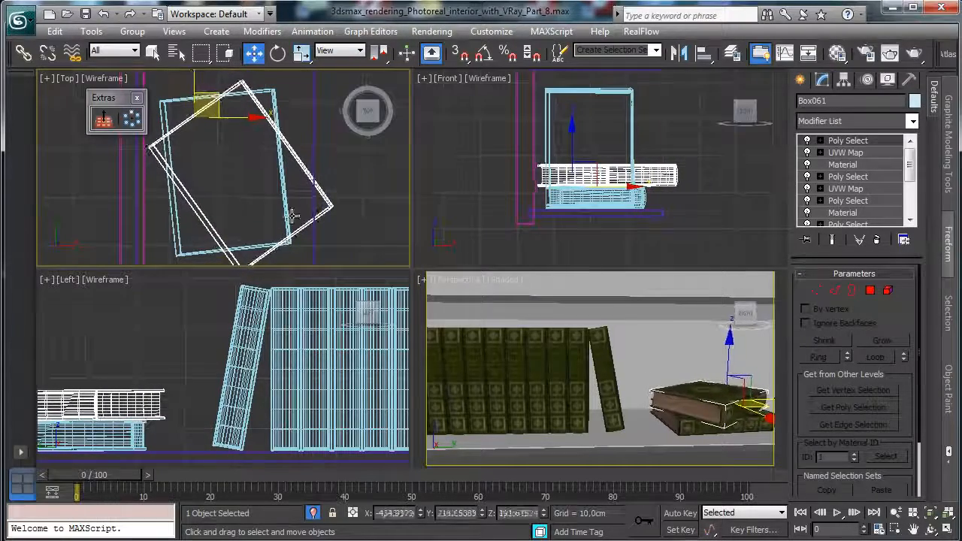
Step: Lower the upper book slightly to rest on the lower one, at about Z 191.53 cm
right_click(199, 398)
key("z")
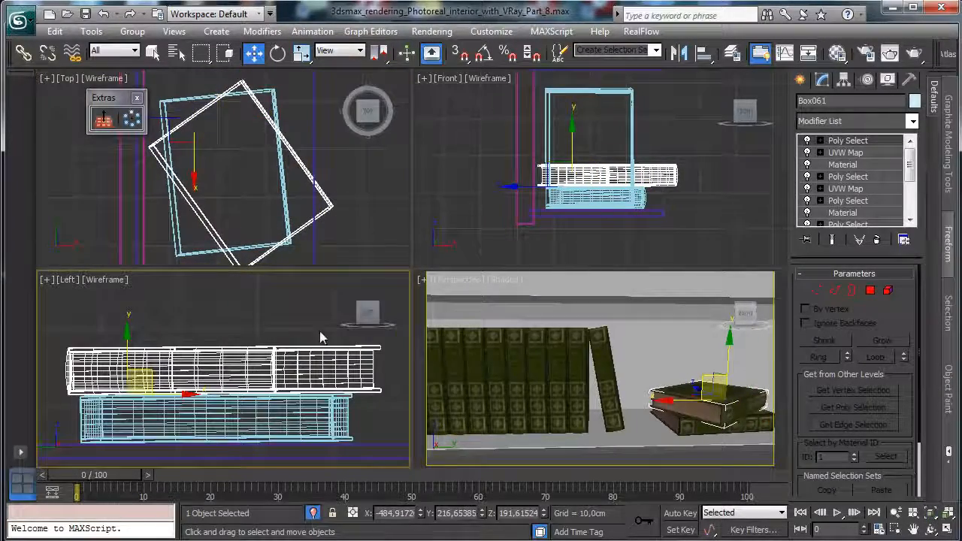
left_click_drag(131, 350, 130, 352)
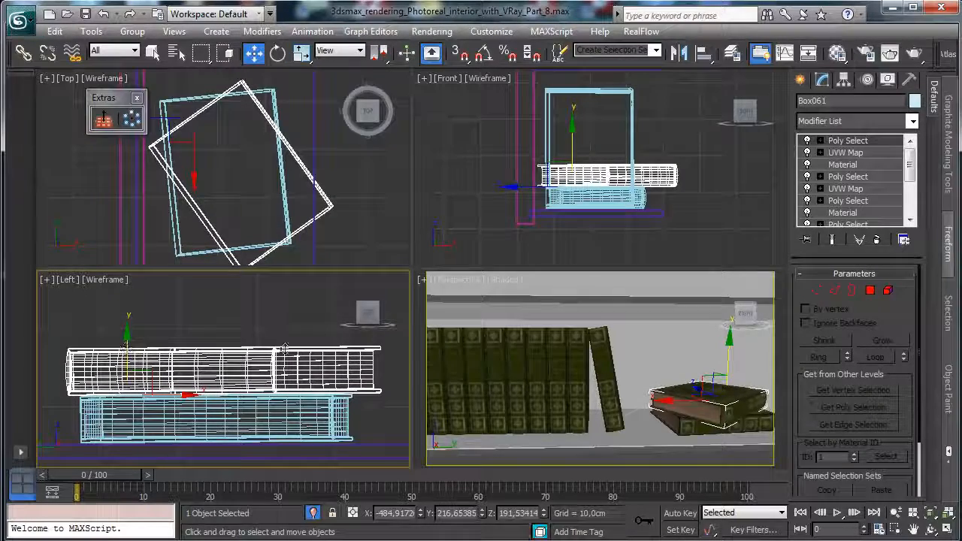
Step: Switch the perspective view to VRayPhysicalCamera005 and exit isolation to show the whole room
right_click(623, 356)
left_click(454, 280)
mouse_move(521, 297)
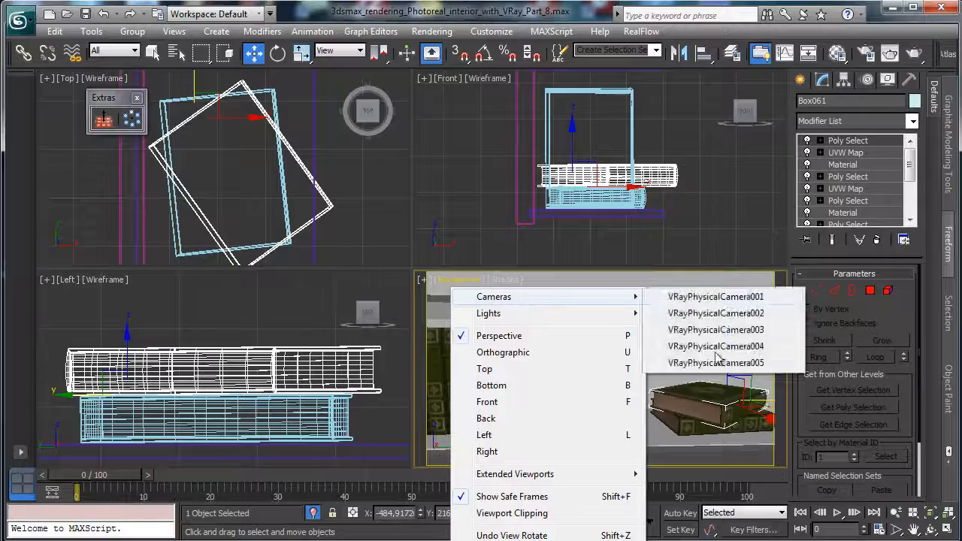
left_click(715, 362)
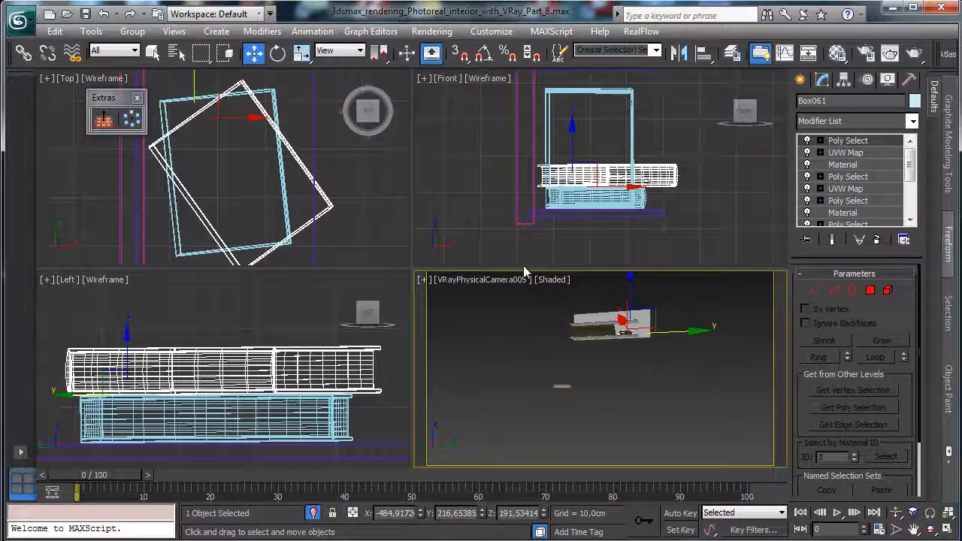
left_click(313, 512)
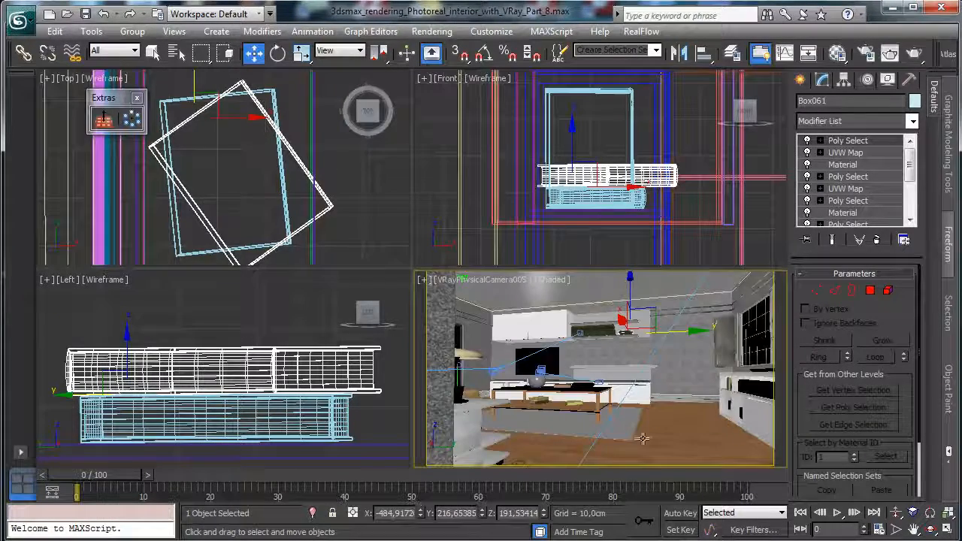
Step: Save the scene and maximize the camera view
left_click(85, 13)
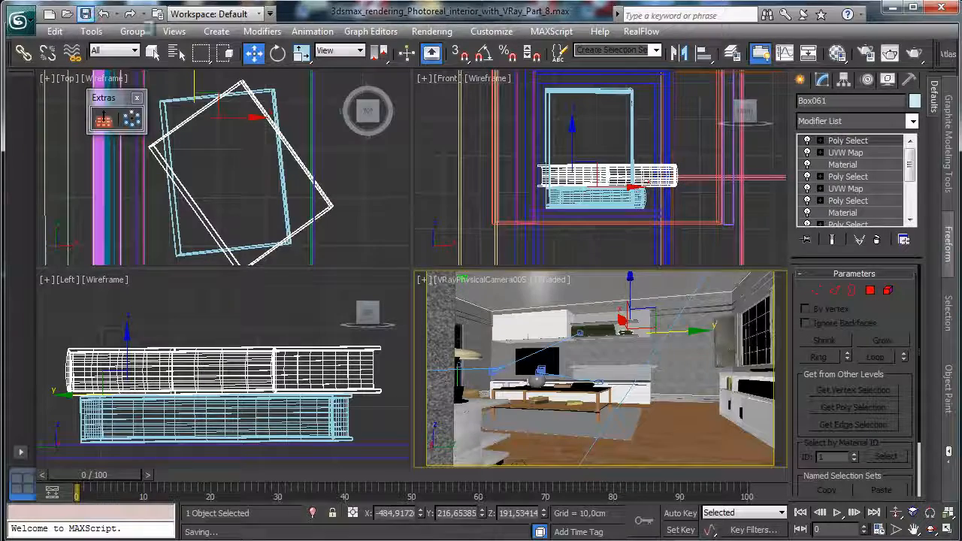
left_click(948, 530)
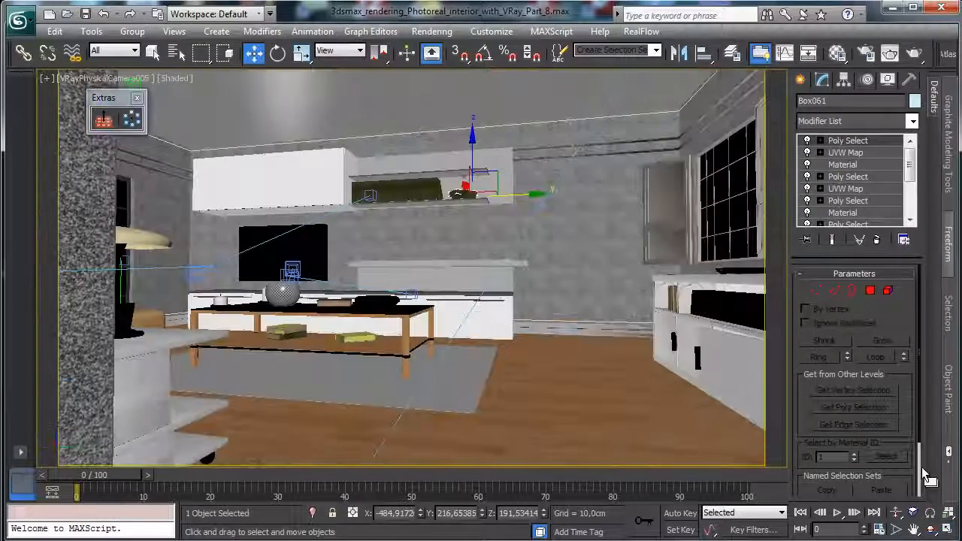
Step: Set the irradiance map's max rate to -3, turn off its detail enhancement, and set the light cache subdivs to 1000
left_click(864, 53)
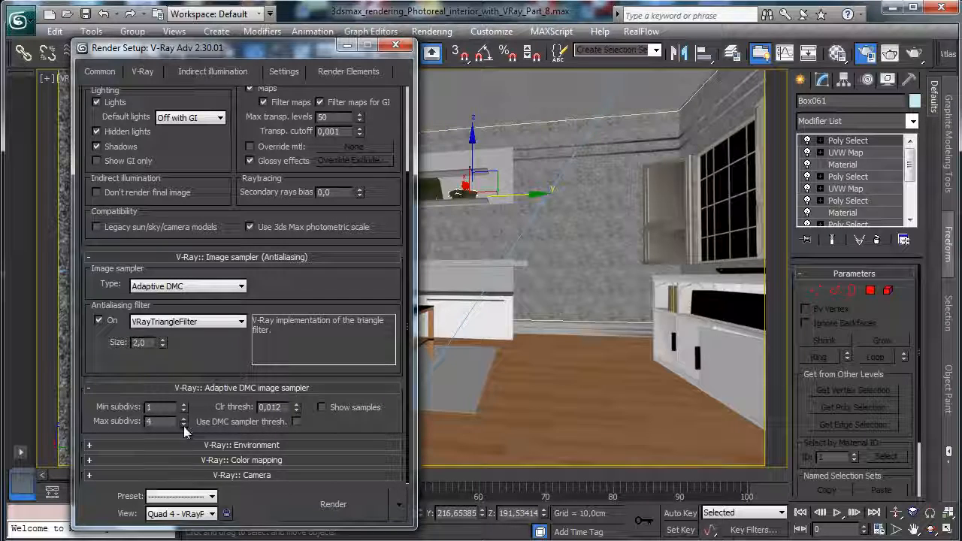
left_click(218, 73)
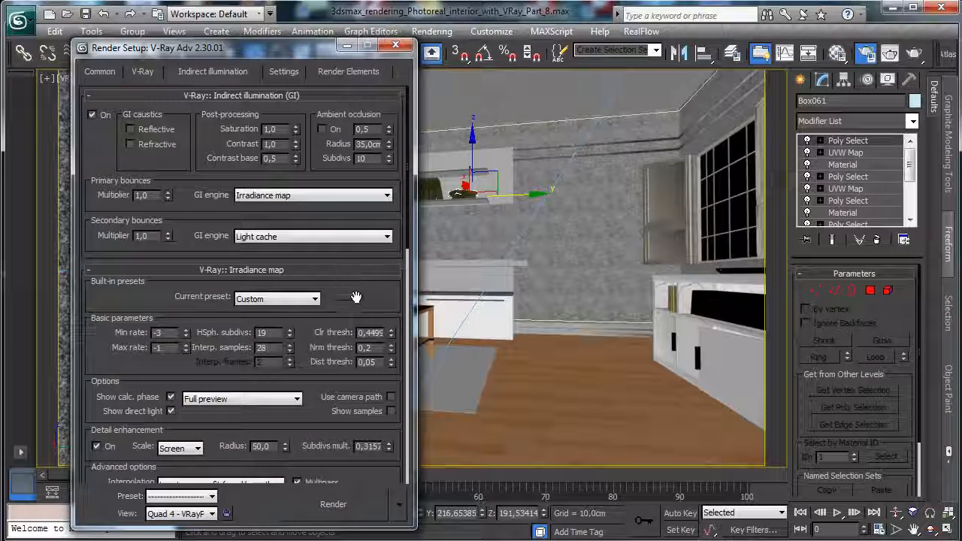
left_click_drag(187, 348, 279, 242)
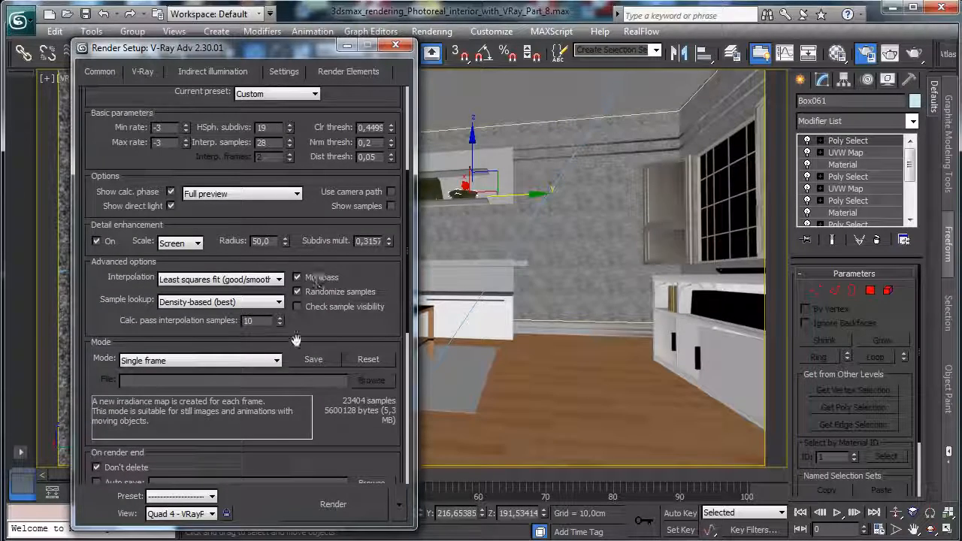
scroll(252, 298, "down", 5)
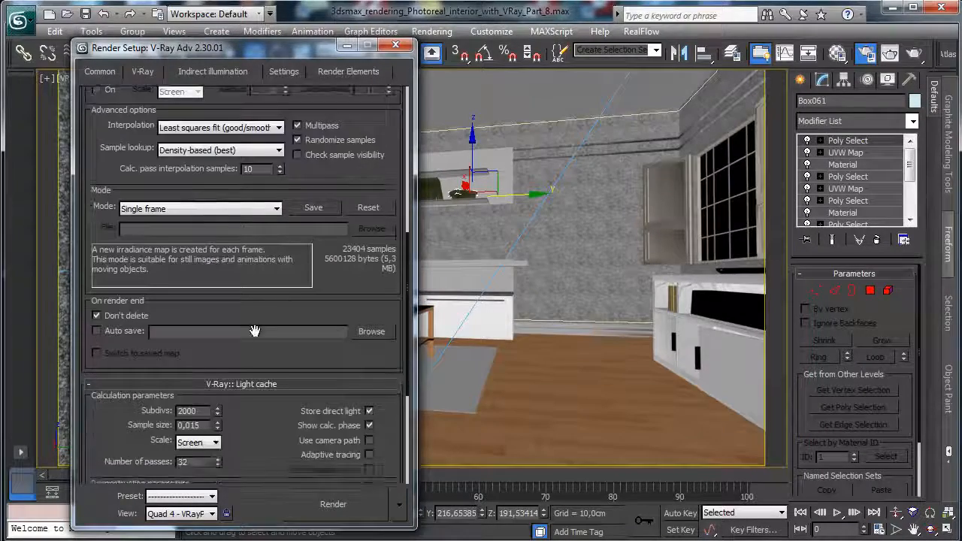
type("1000")
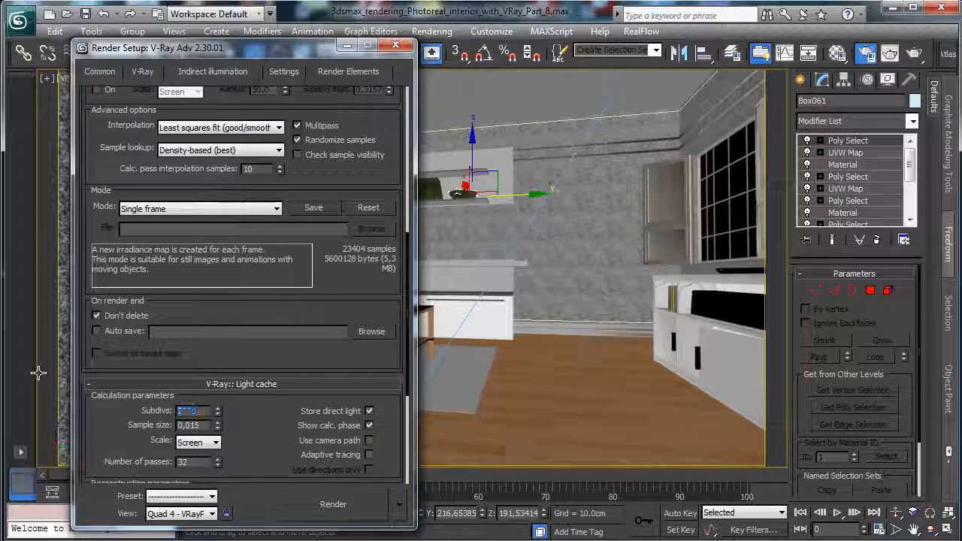
Step: Set the DMC sampler's min samples to 16 and its global subdivs multiplier to 2.0
left_click(289, 72)
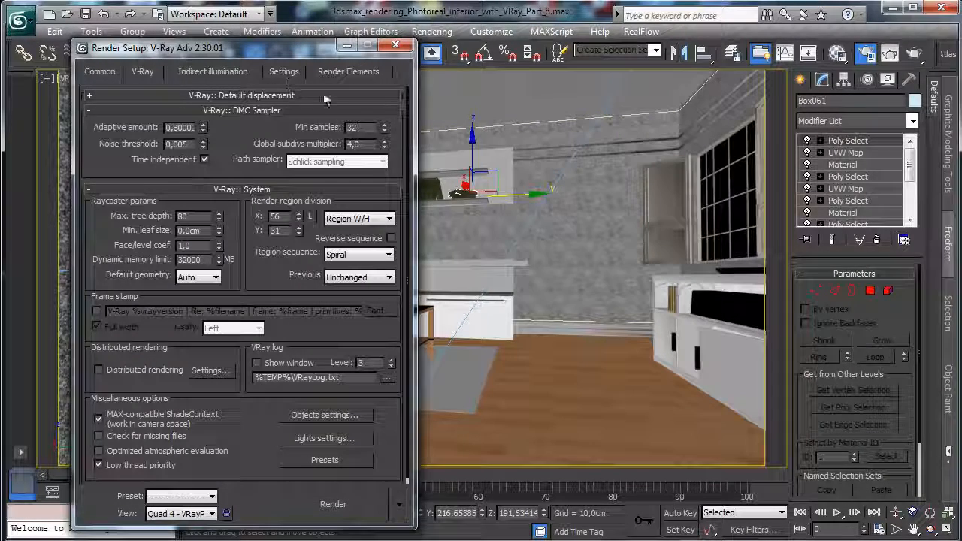
double_click(355, 127)
type("16")
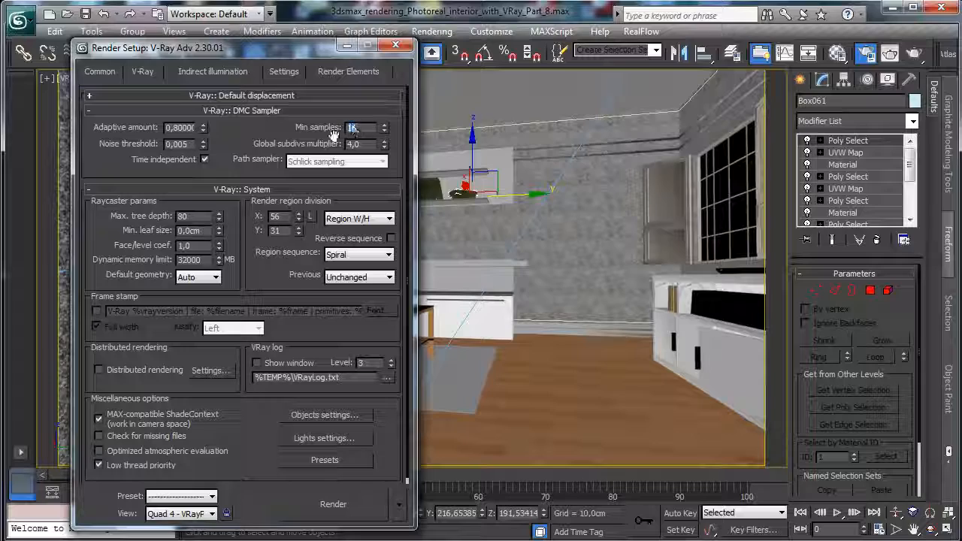
type("2")
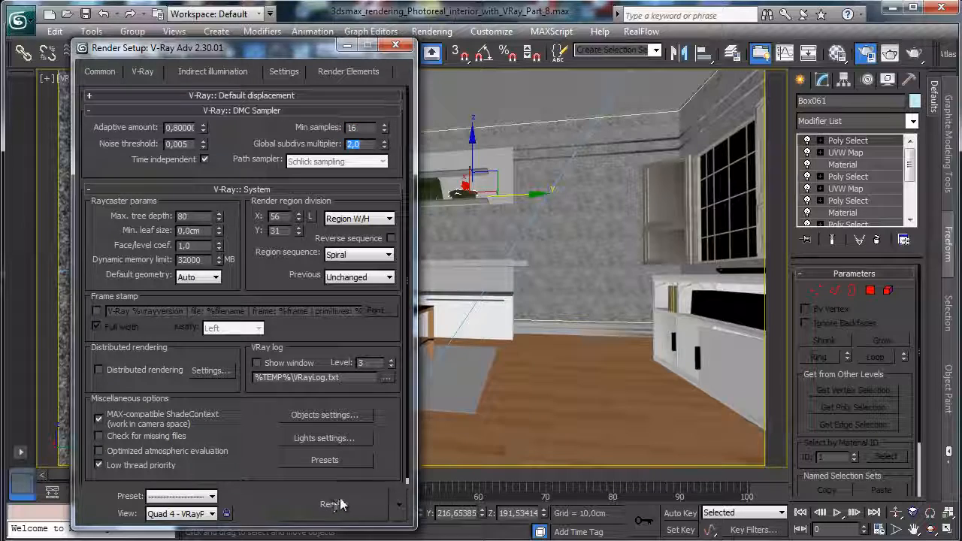
Step: Start a test render of the camera view, and re-render only a region around the wall shelf and its books
left_click(333, 505)
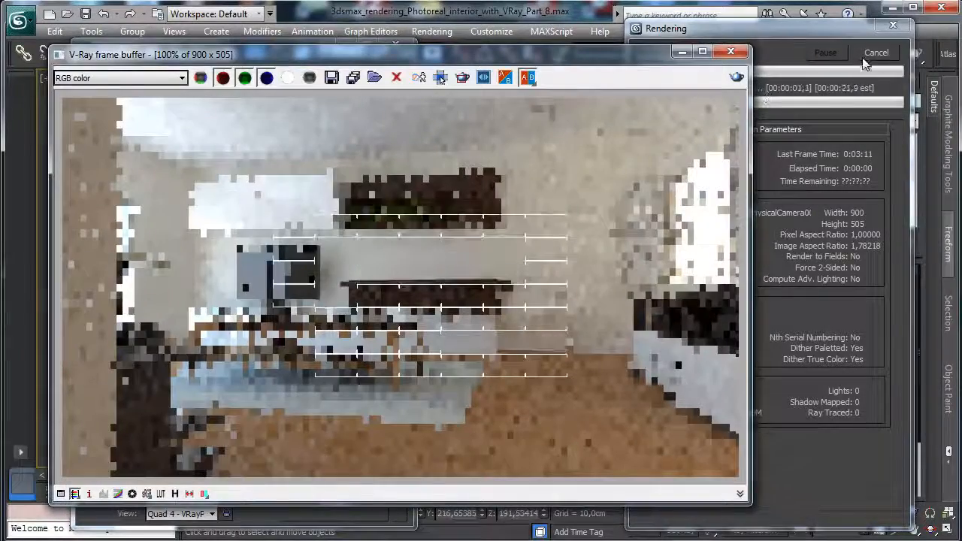
left_click(462, 78)
left_click_drag(264, 140, 537, 296)
left_click(726, 76)
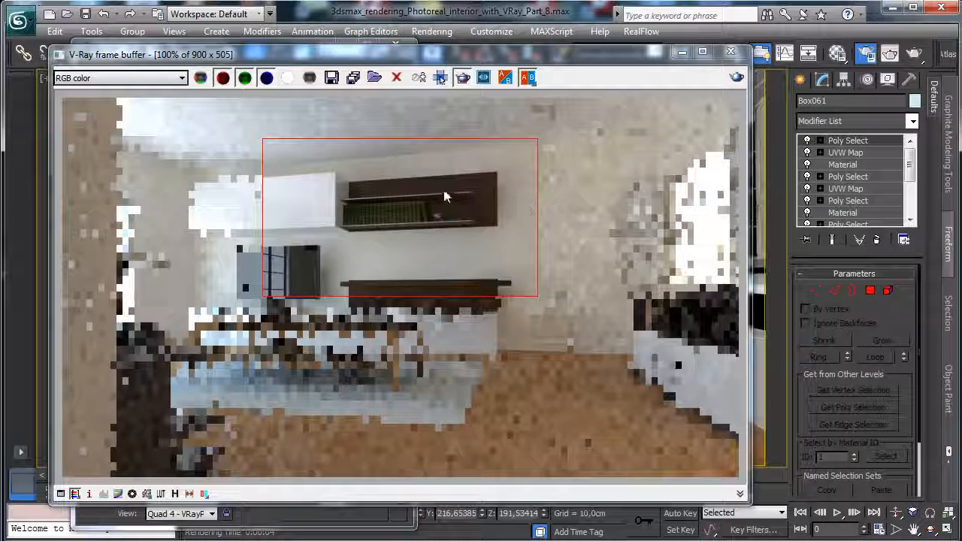
Step: Put away the render windows and frame the lower shelf's book row beside the white cabinet in a perspective view
left_click(681, 52)
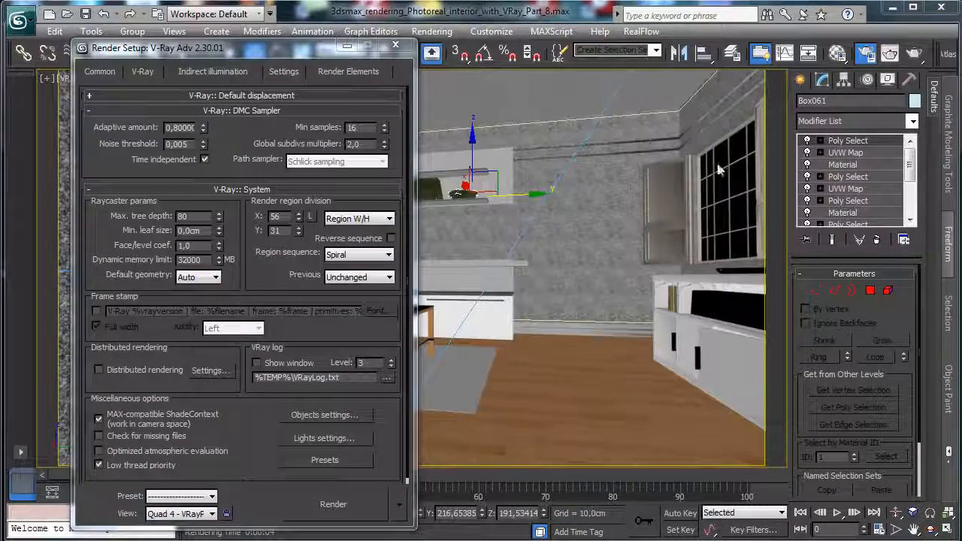
left_click(371, 43)
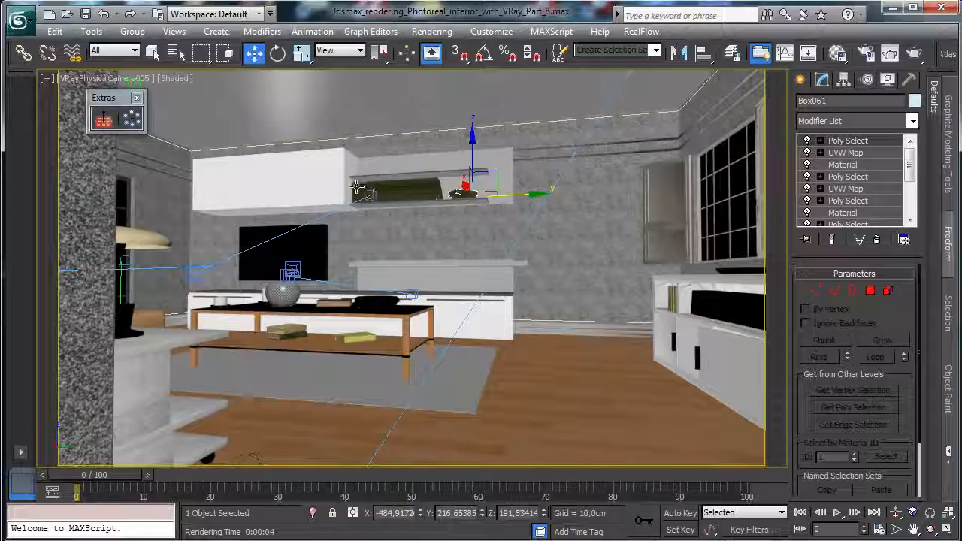
left_click(358, 187)
left_click(78, 79)
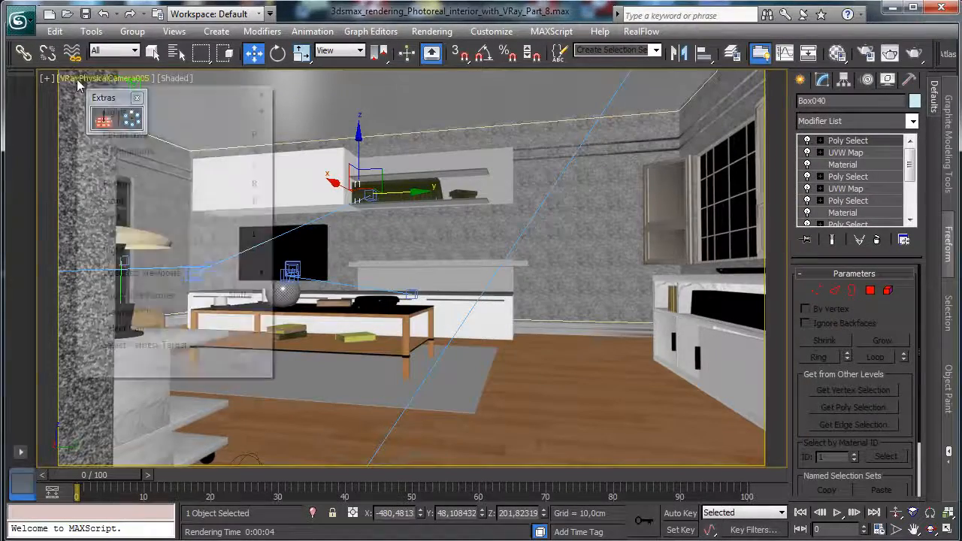
left_click(128, 133)
left_click(929, 511)
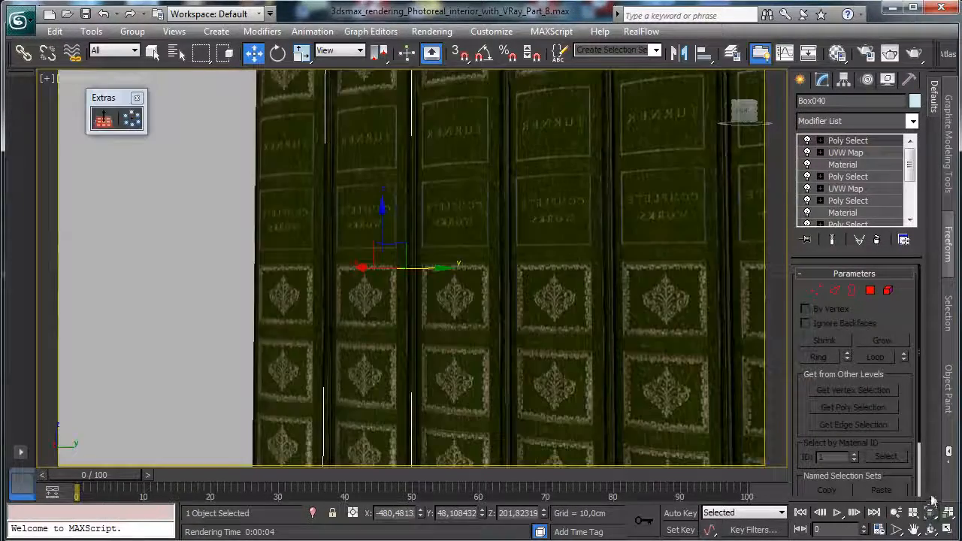
left_click(895, 511)
left_click_drag(545, 249, 513, 382)
Step: Select the nine books nearest the white cabinet in the lower row and copy them up to the upper shelf
left_click(136, 53)
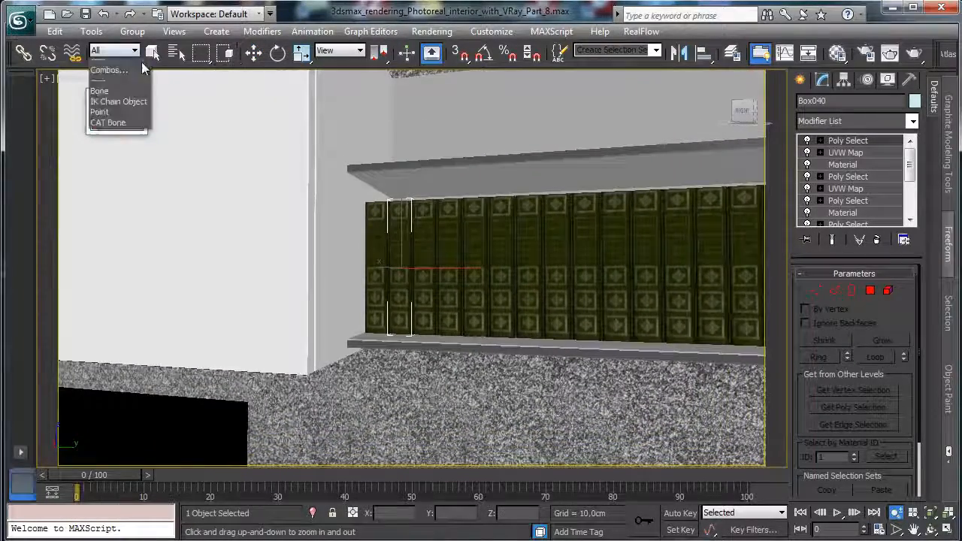
left_click(156, 54)
left_click(154, 55)
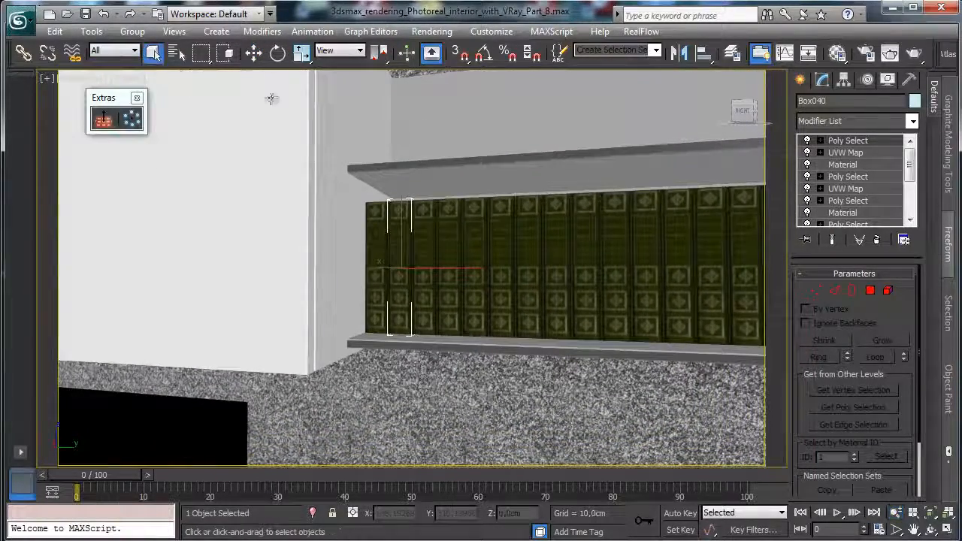
left_click(372, 226, "ctrl")
left_click(469, 229, "ctrl")
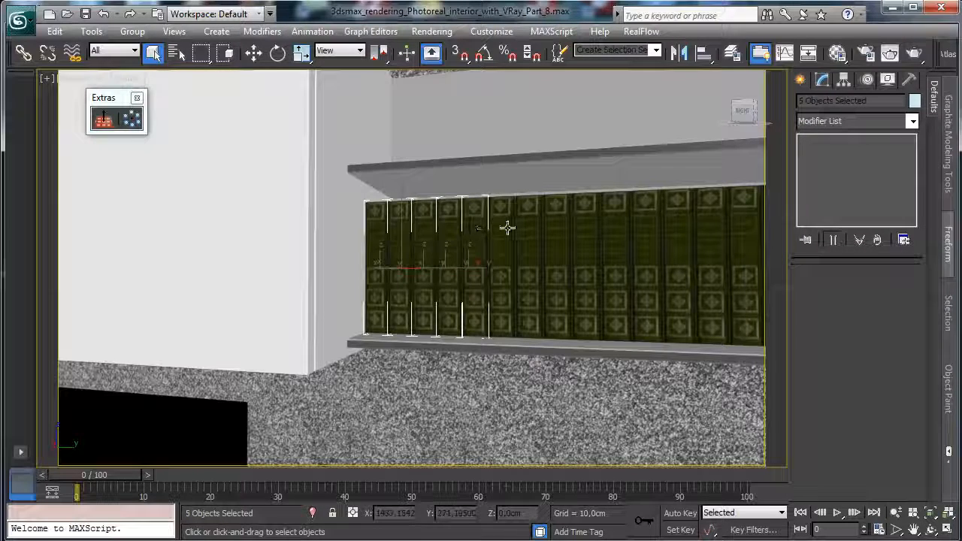
left_click(504, 225, "ctrl")
left_click(584, 232, "ctrl")
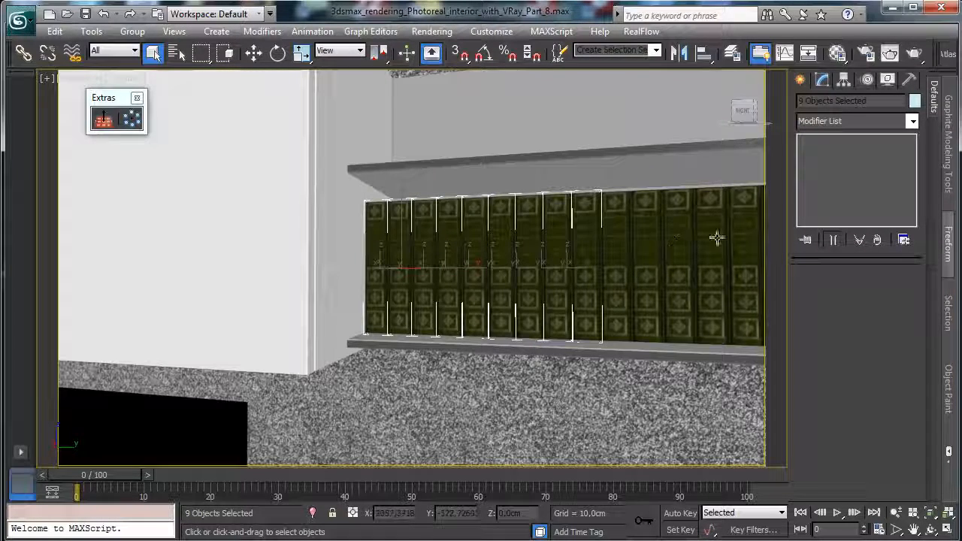
left_click(253, 54)
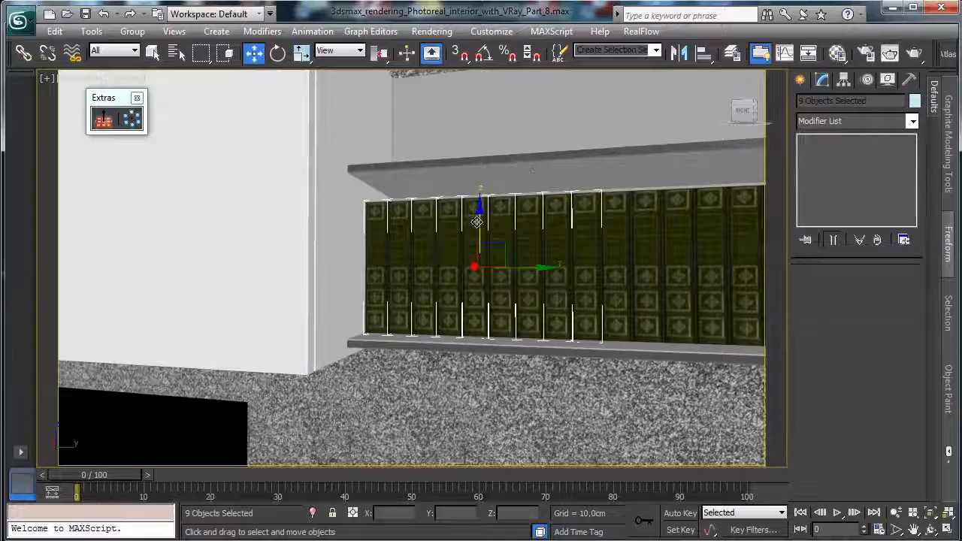
mouse_move(477, 221)
left_mouse_down("shift")
mouse_move(478, 121)
mouse_move(496, 72)
mouse_move(490, 83)
left_mouse_up("shift")
left_click(481, 344)
Step: Raise the nine copied books slightly so they rest on the upper shelf board
left_click(930, 529)
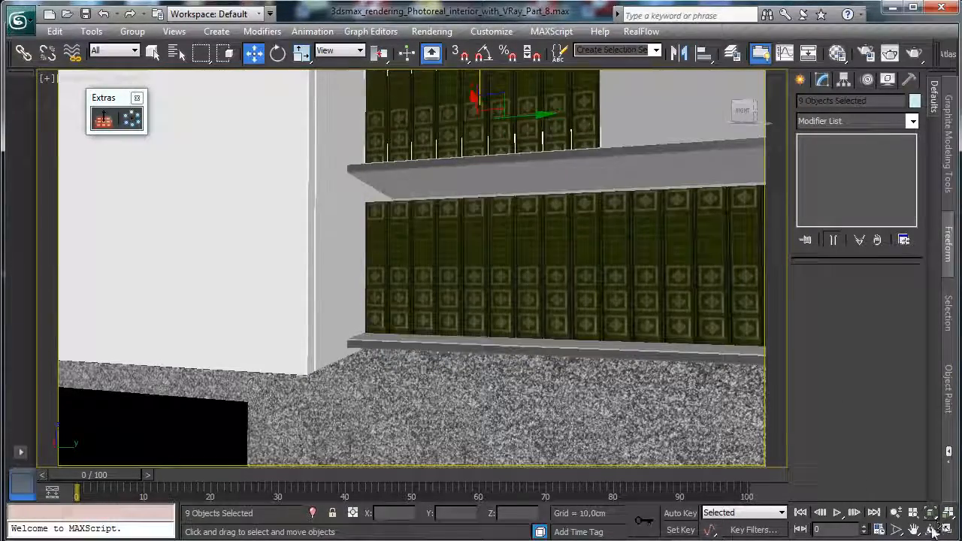
left_click_drag(489, 251, 408, 351)
left_click(912, 529)
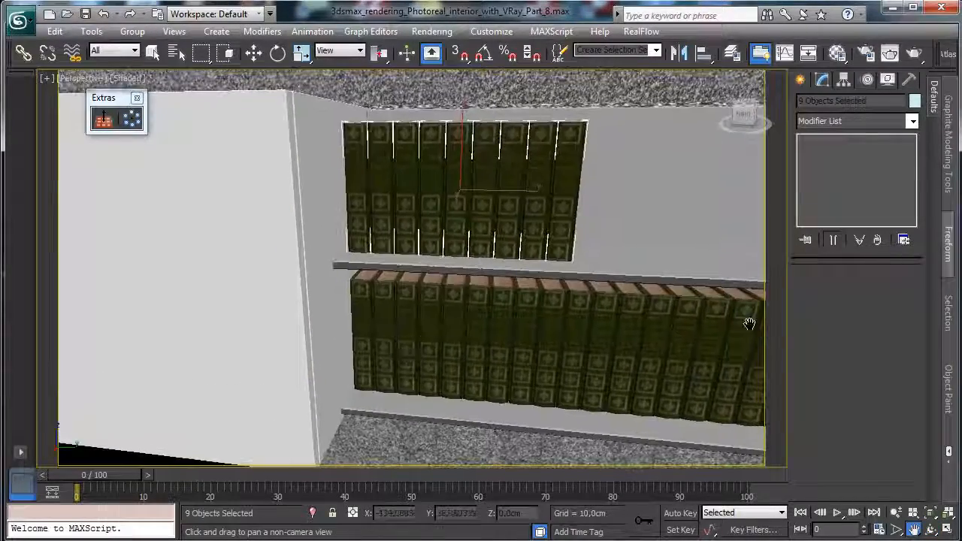
left_click(254, 52)
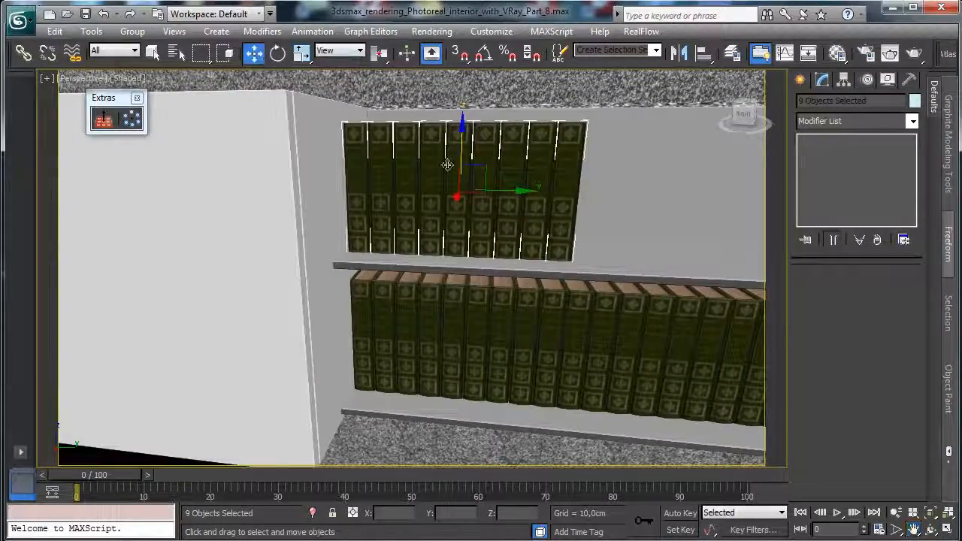
left_click_drag(461, 154, 454, 142)
Step: Copy two books near the free end of the upper row and place the copies just beyond that end
left_click(569, 193)
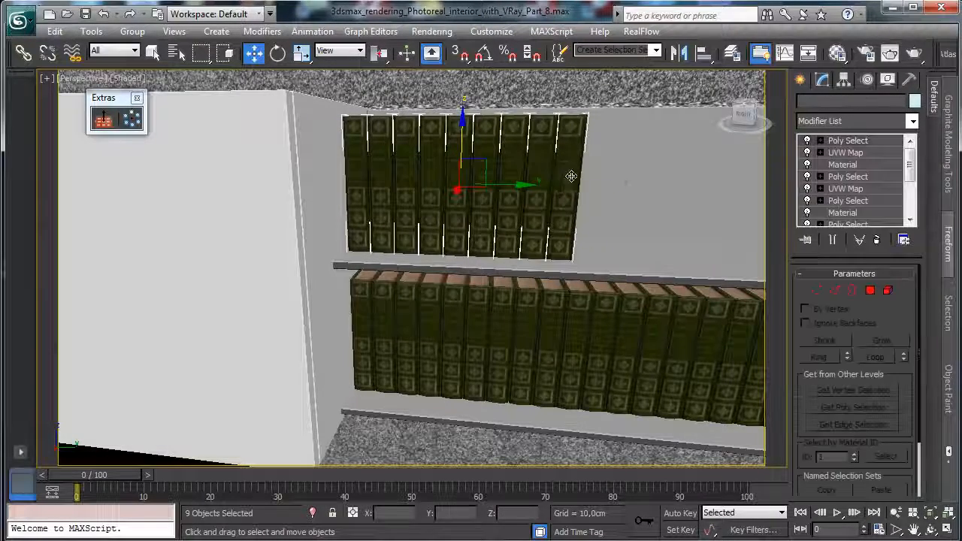
left_click(508, 162, "ctrl")
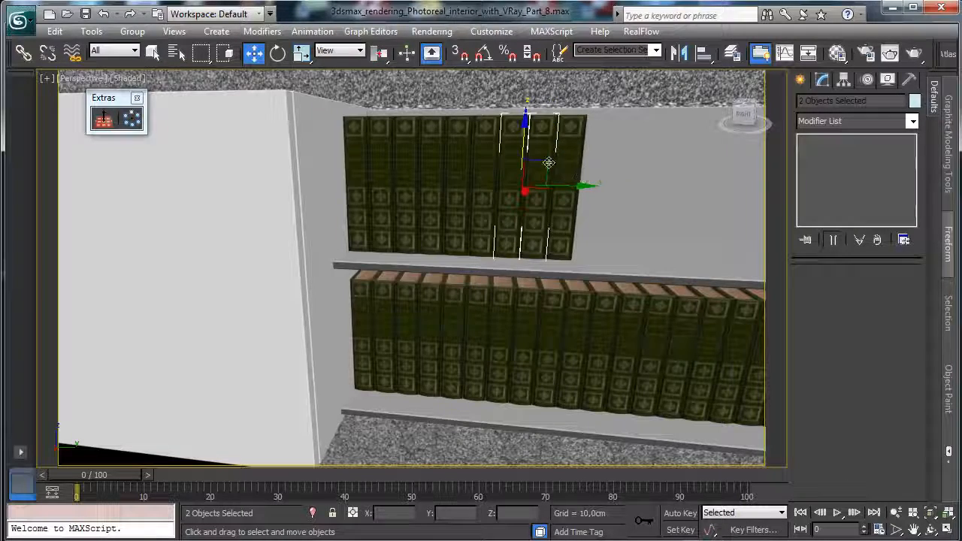
mouse_move(549, 163)
left_mouse_down()
mouse_move(581, 184)
mouse_move(640, 187)
mouse_move(573, 191)
mouse_move(651, 191)
left_mouse_up()
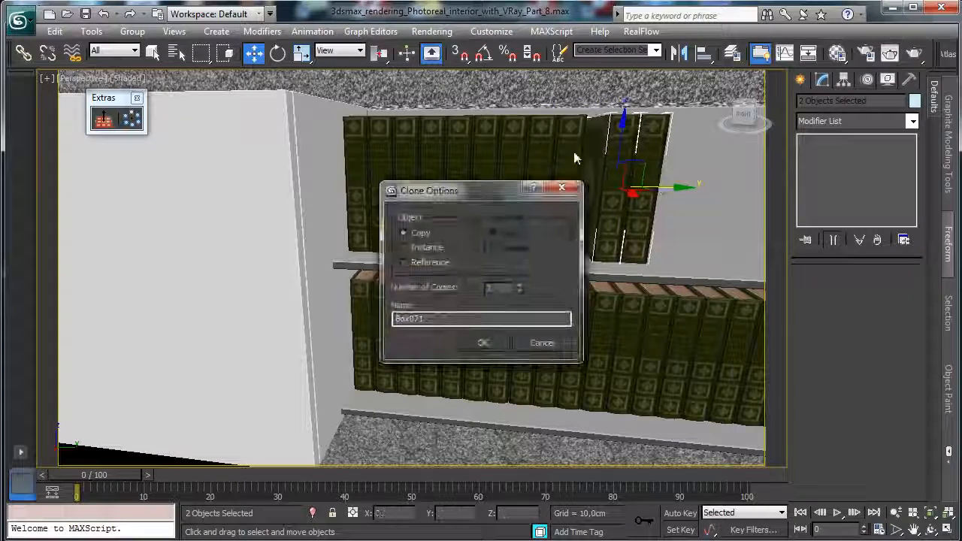
left_click(483, 343)
Step: Tilt the two copied books about 12 degrees and shift them so they lean against the end of the upper row
key("e")
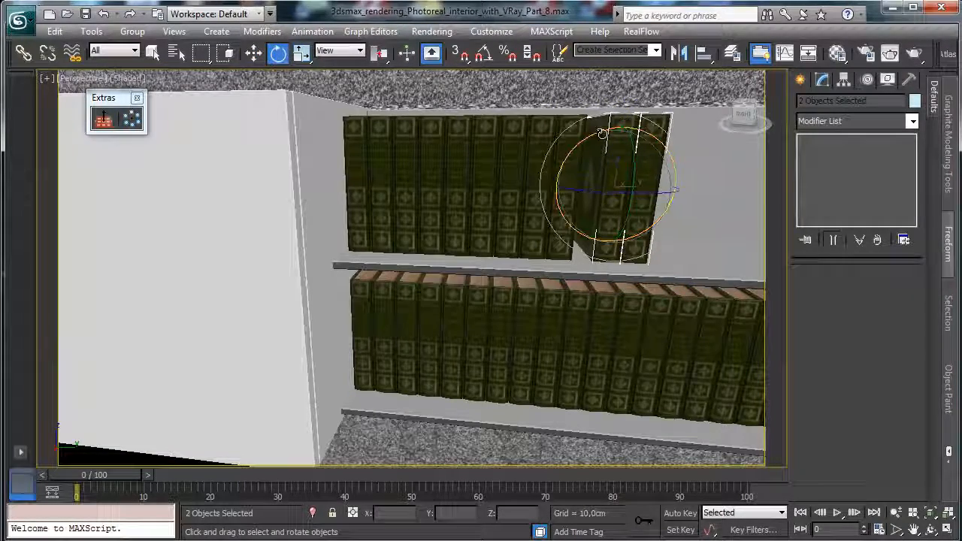
mouse_move(601, 133)
left_mouse_down()
mouse_move(608, 135)
mouse_move(594, 129)
mouse_move(612, 139)
left_mouse_up()
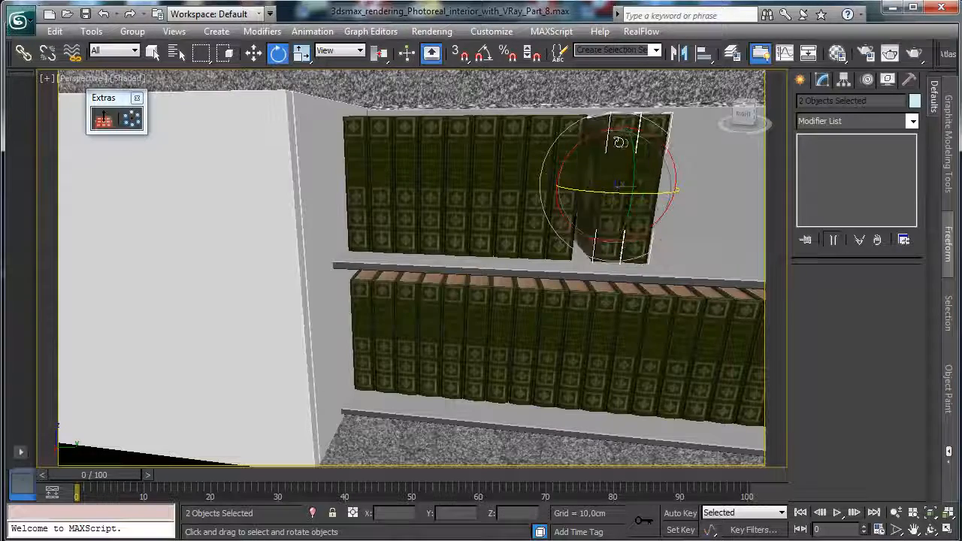
left_click_drag(570, 229, 578, 245)
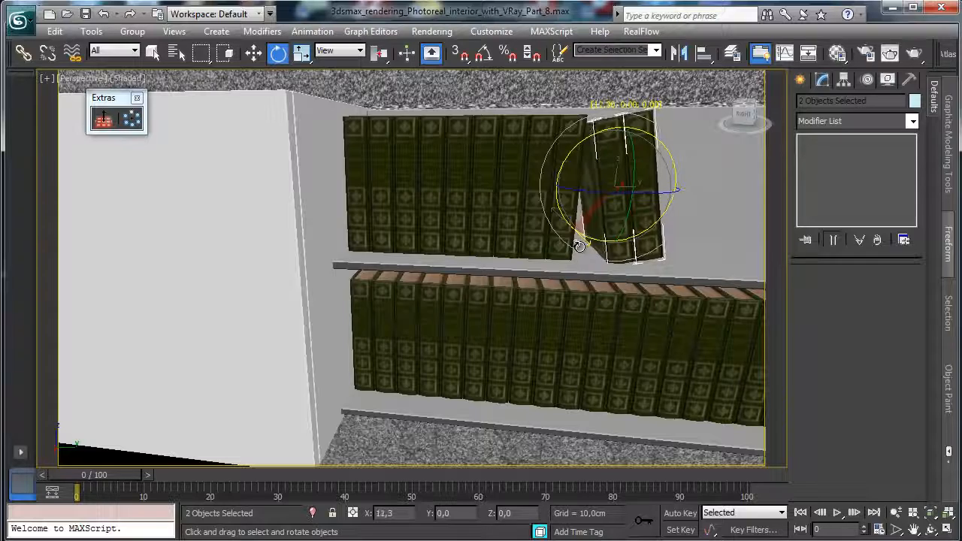
key("w")
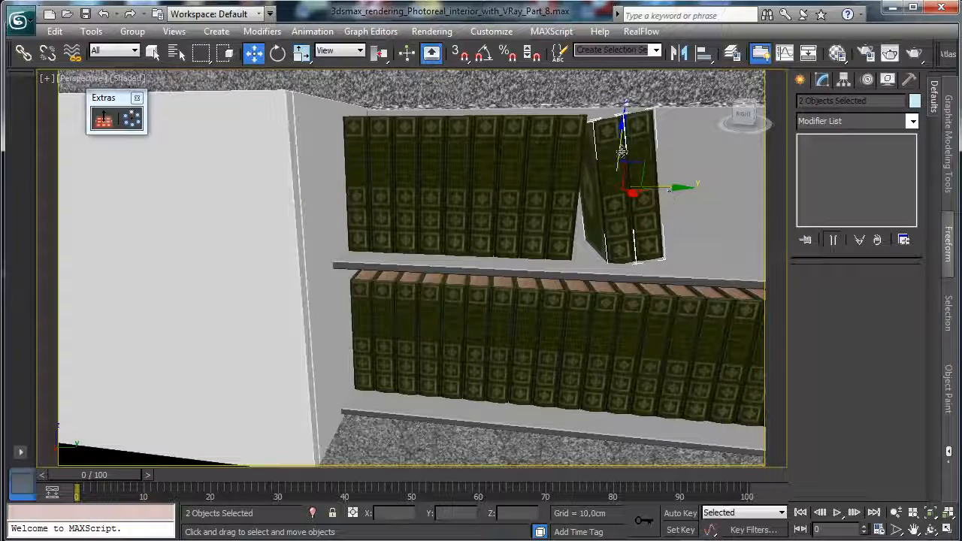
left_click_drag(621, 151, 623, 143)
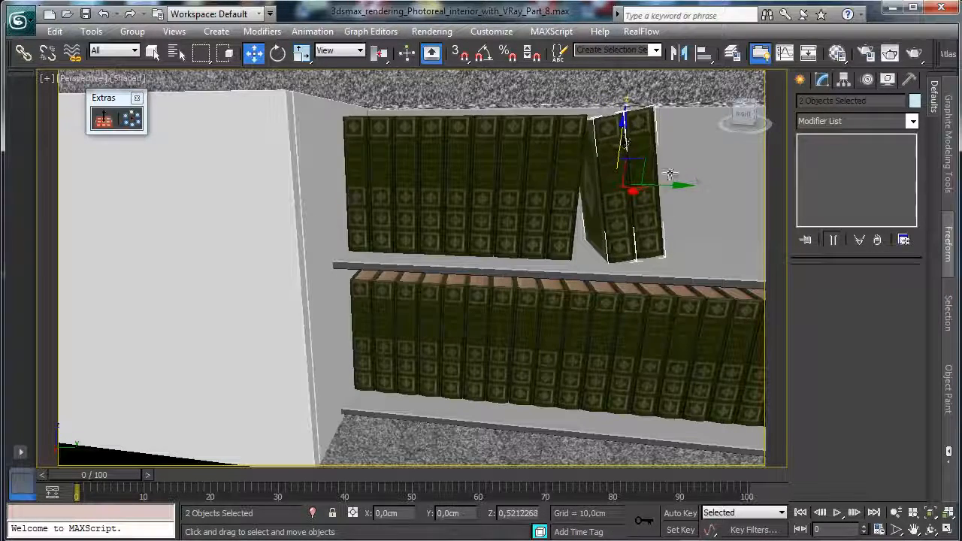
left_click_drag(669, 174, 664, 172)
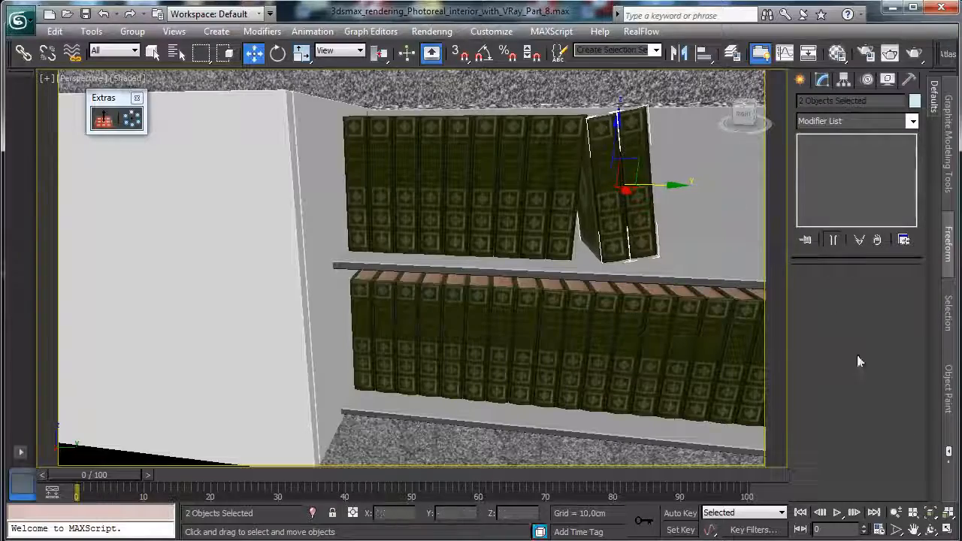
Step: Check from close up how the two leaning books meet the row and shelf, and select the outer one
left_click_drag(930, 511, 929, 487)
left_click(930, 529)
left_click_drag(339, 266, 457, 266)
key("w")
left_click(457, 266)
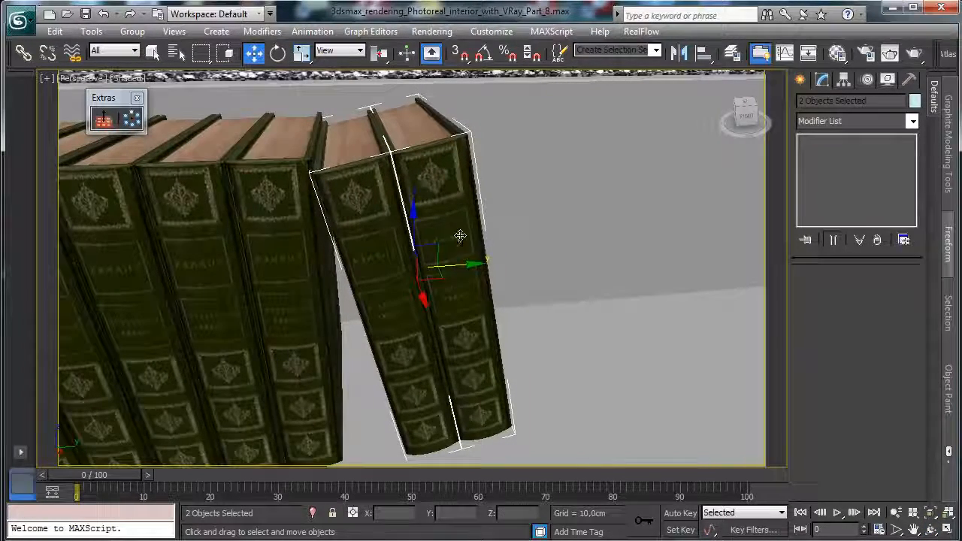
left_click(931, 528)
left_click_drag(619, 376, 441, 257)
key("w")
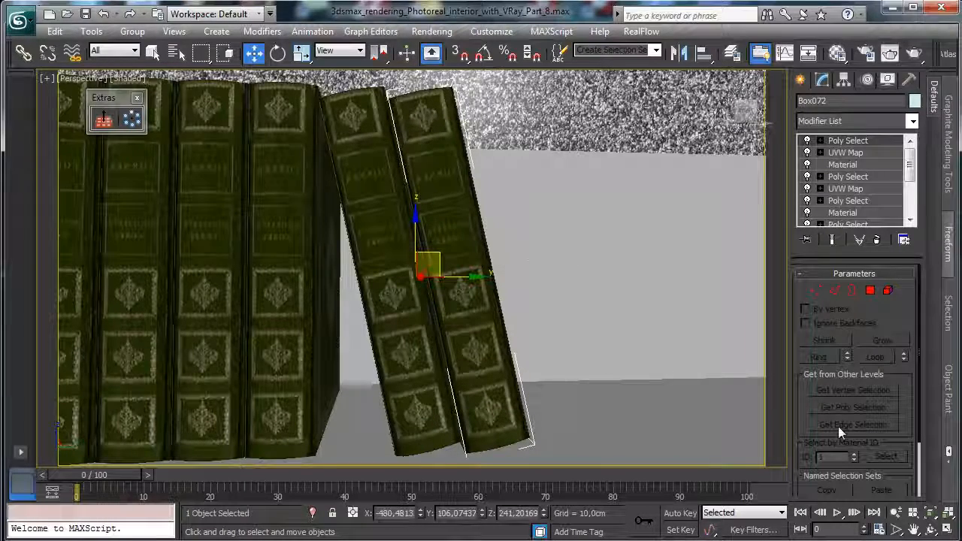
Step: Check both filled shelves from further away and from different angles in the perspective view
left_click(82, 74)
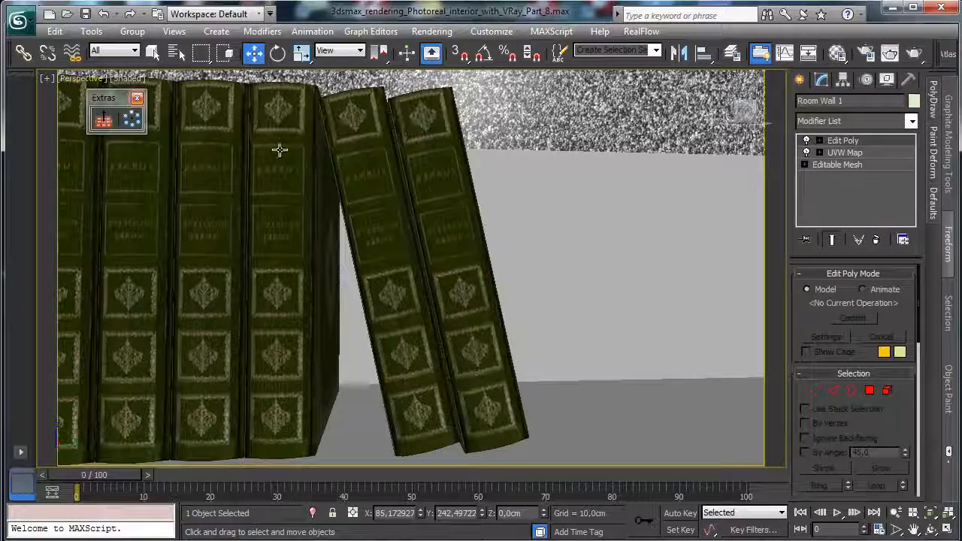
left_click(896, 514)
left_click_drag(532, 263, 508, 403)
left_click(931, 531)
mouse_move(396, 331)
left_mouse_down()
mouse_move(369, 339)
mouse_move(401, 336)
left_mouse_up()
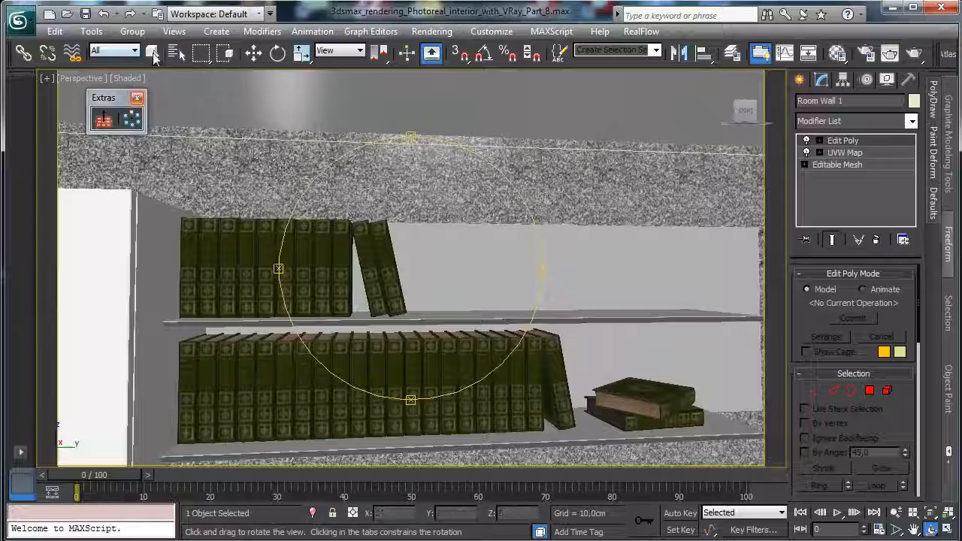
left_click(153, 53)
left_click(896, 511)
left_click_drag(518, 298, 534, 443)
scroll(557, 322, "down", 5)
middle_click_drag(558, 322, 661, 335)
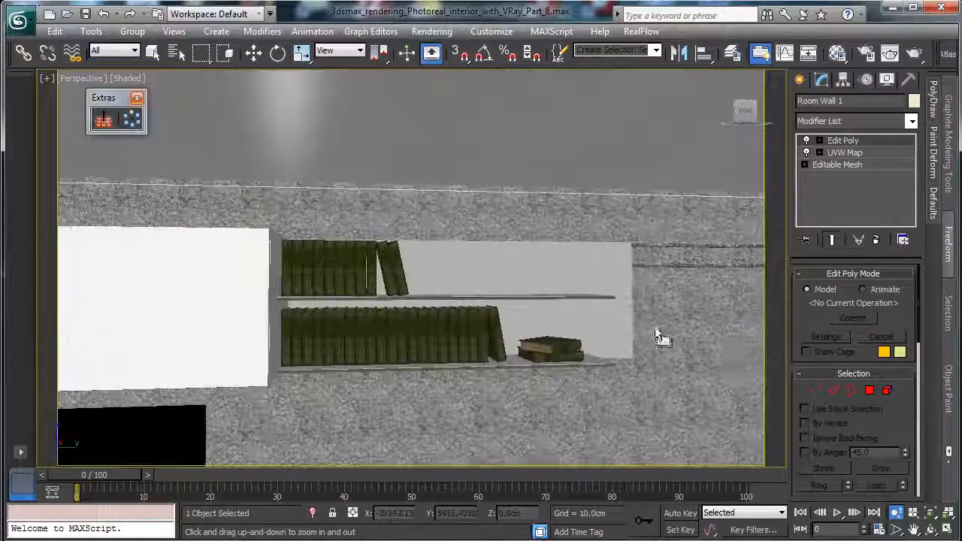
left_click(931, 529)
left_click_drag(370, 299, 358, 346)
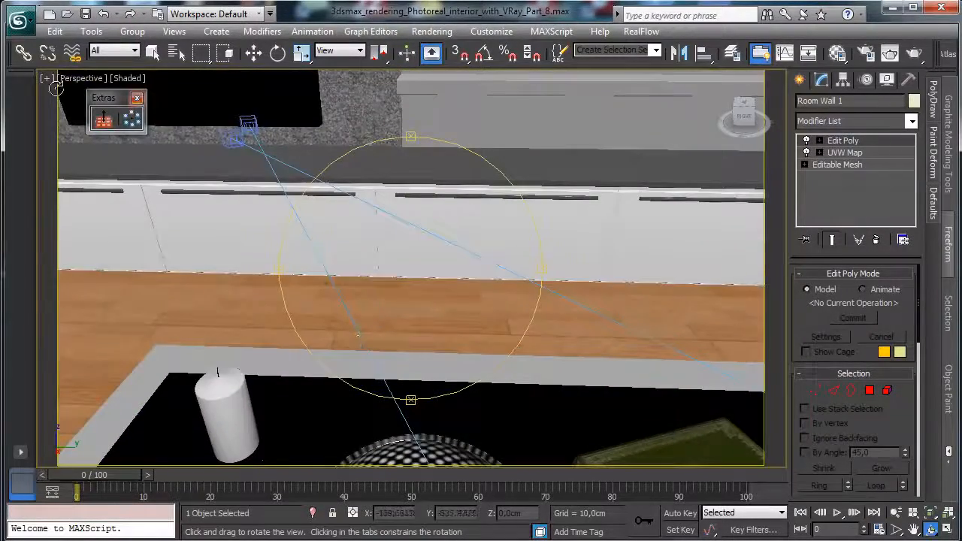
Step: View the room through VRayPhysicalCamera001, 002, 003 and 004 in turn
left_click(82, 78)
mouse_move(105, 93)
left_click(346, 96)
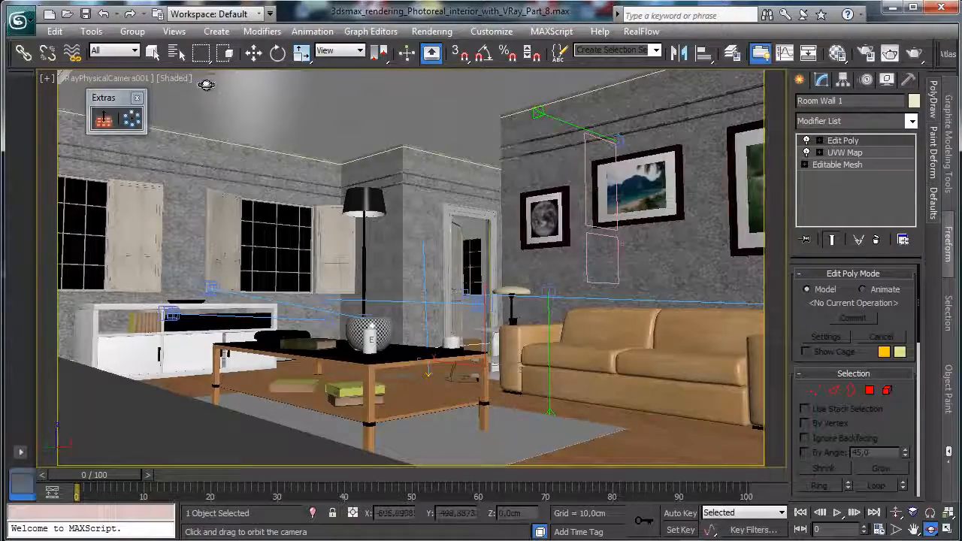
left_click(129, 78)
mouse_move(172, 95)
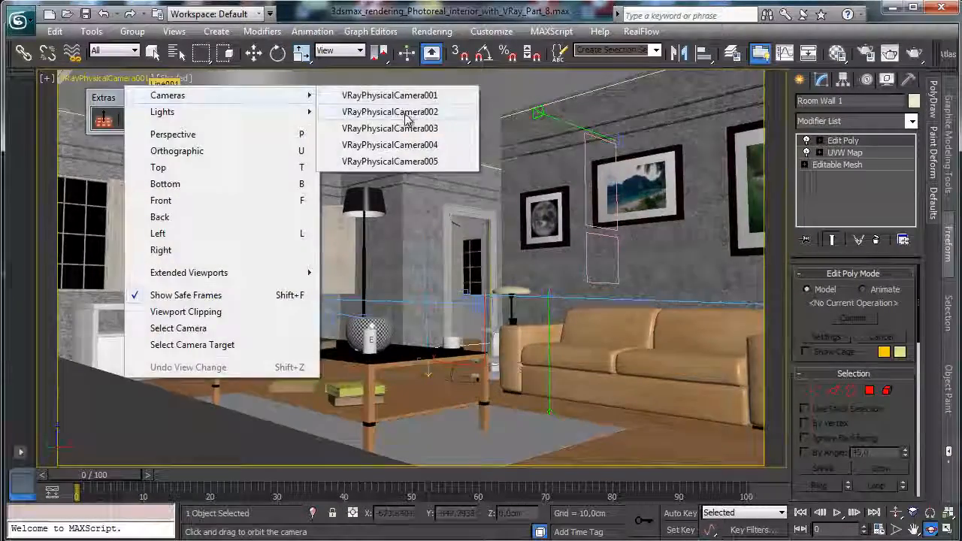
left_click(386, 109)
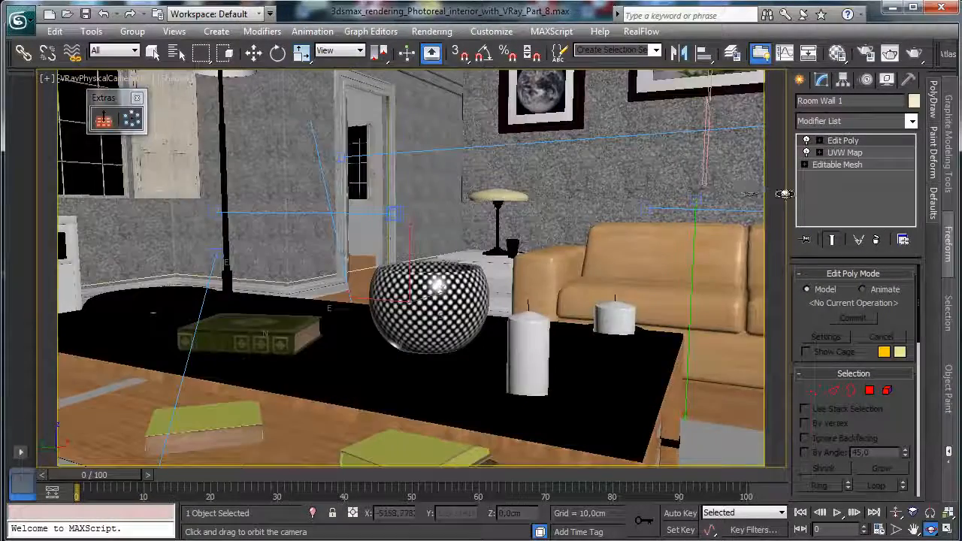
left_click(84, 78)
mouse_move(180, 93)
left_click(345, 131)
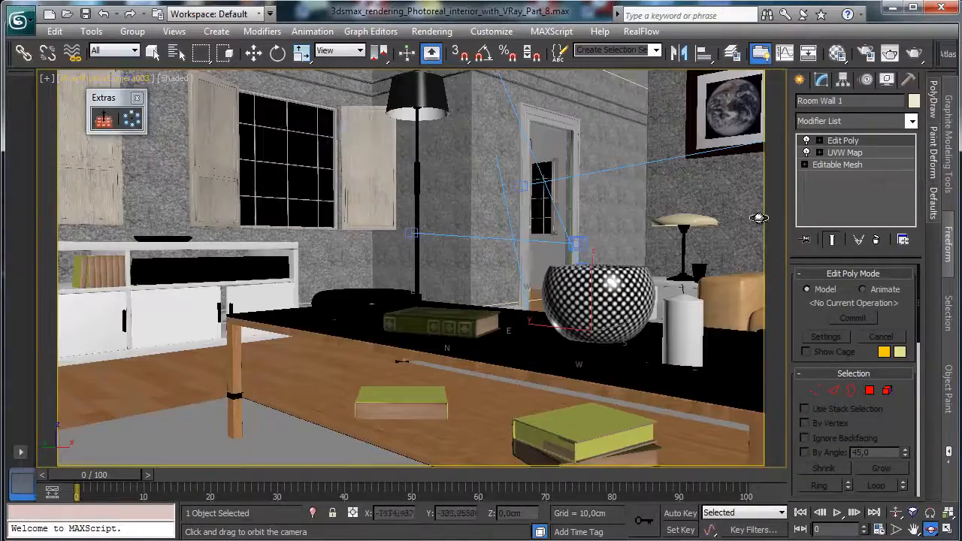
left_click(98, 79)
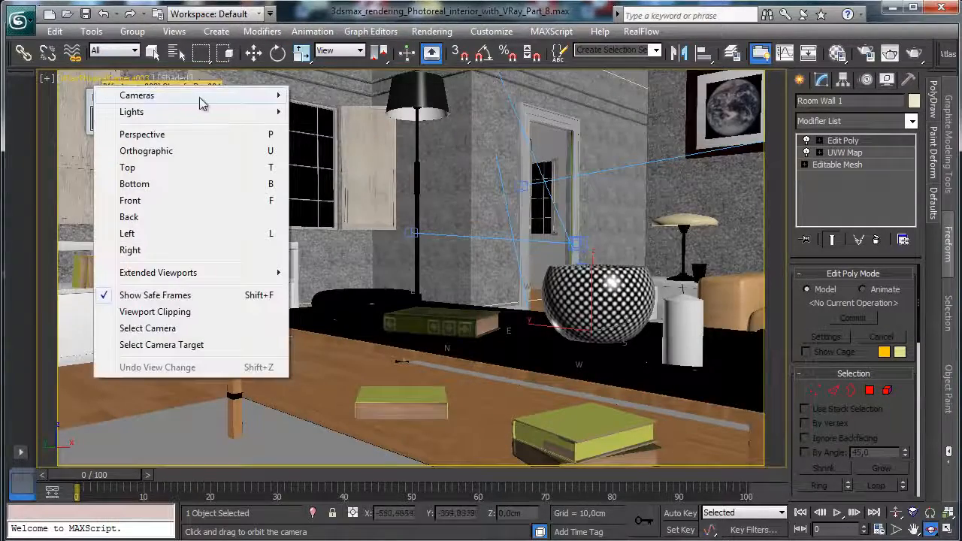
mouse_move(203, 101)
left_click(398, 144)
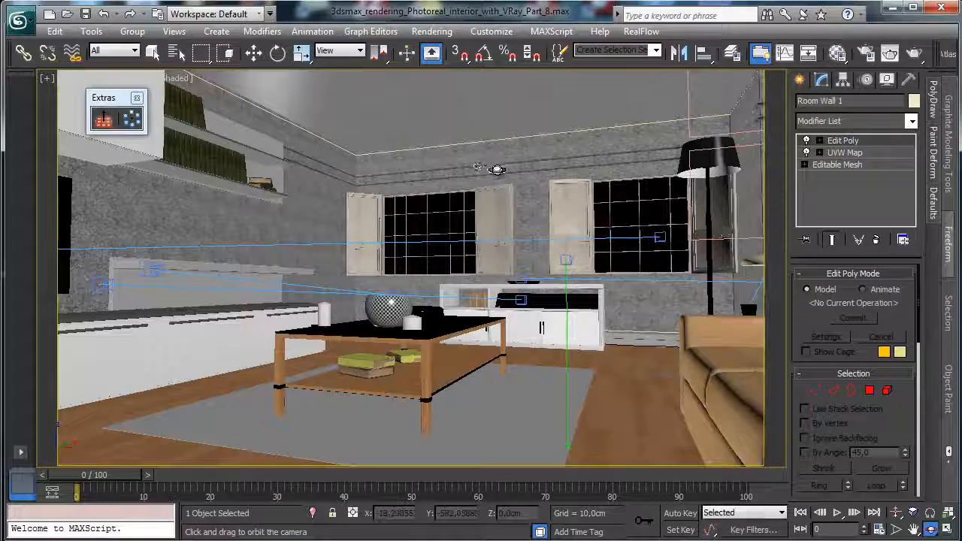
Step: Turn the VRayPhysicalCamera004 view into a perspective view and activate object selection
left_click(79, 79)
left_click(124, 134)
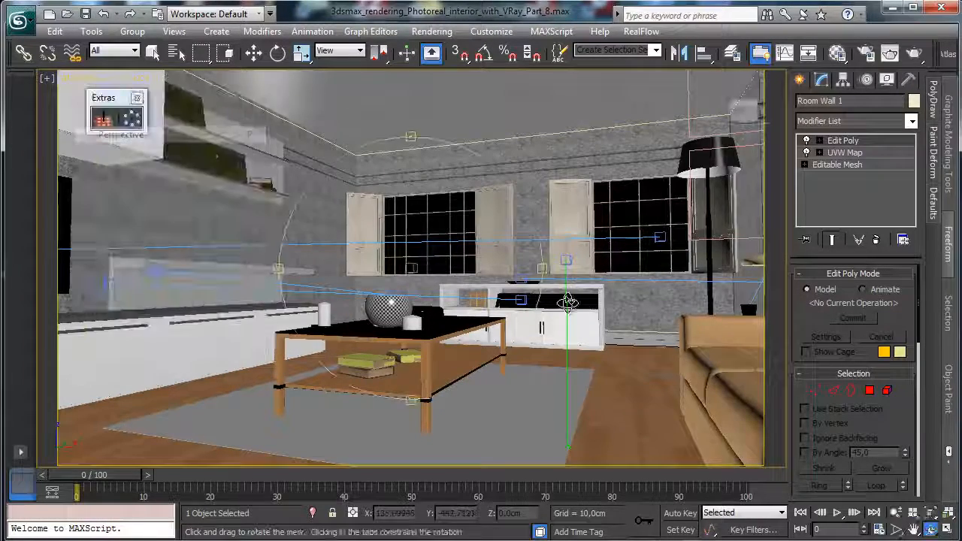
left_click(157, 57)
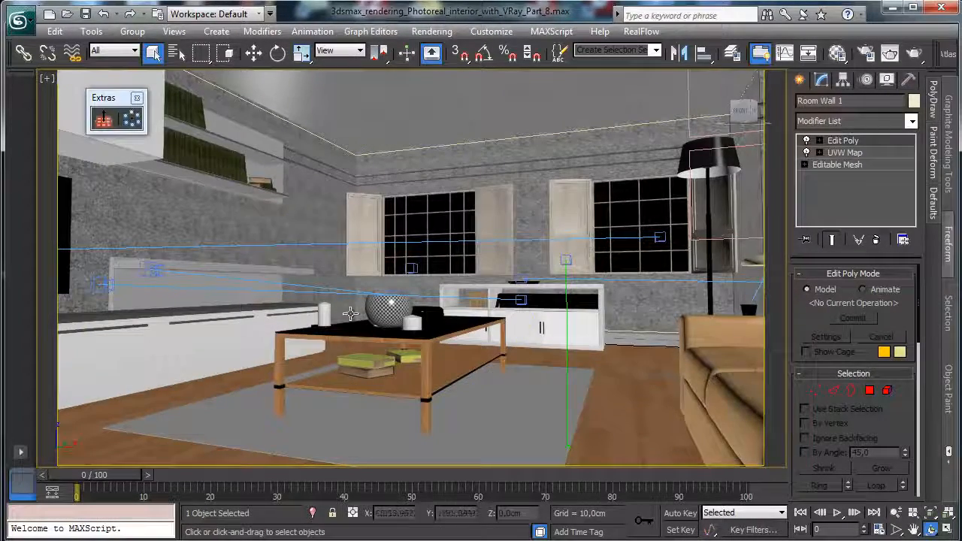
Step: Clone the white vase on the side table beside the sofa as an independent copy
left_click(381, 330)
left_click(931, 529)
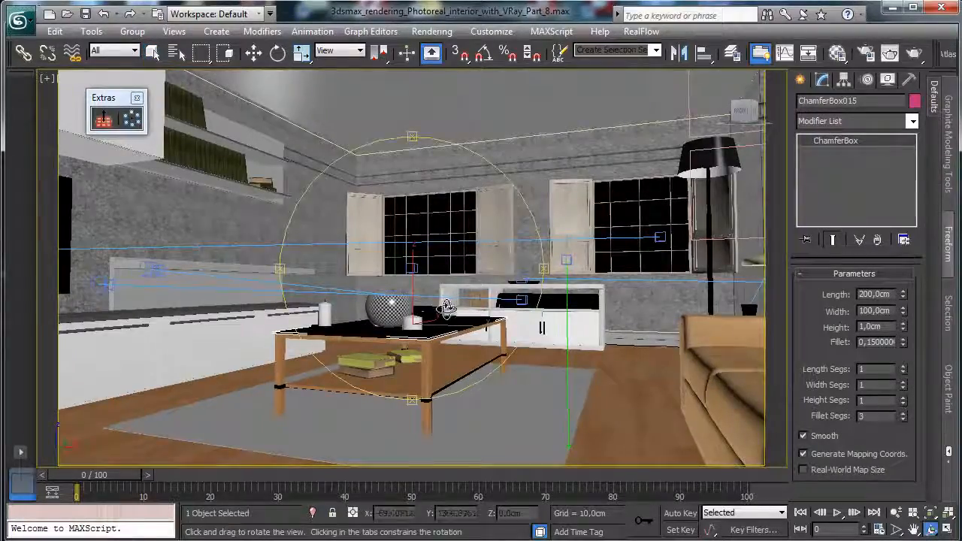
left_click_drag(445, 307, 699, 335)
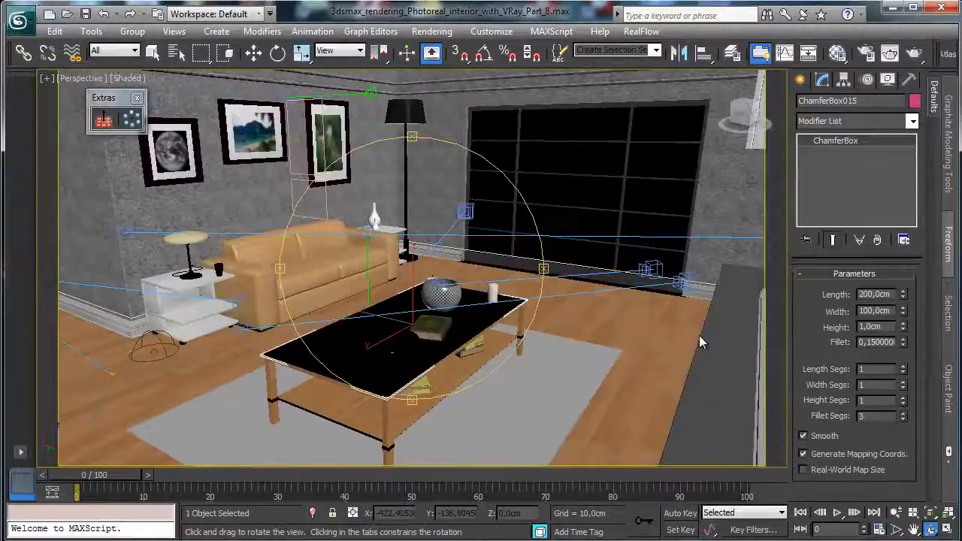
left_click(153, 52)
left_click(374, 214)
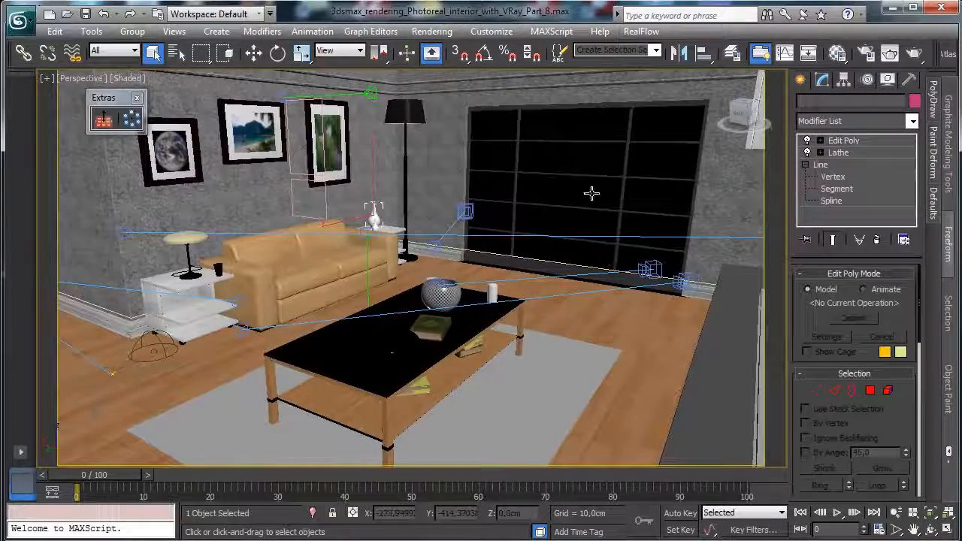
left_click(55, 31)
left_click(76, 144)
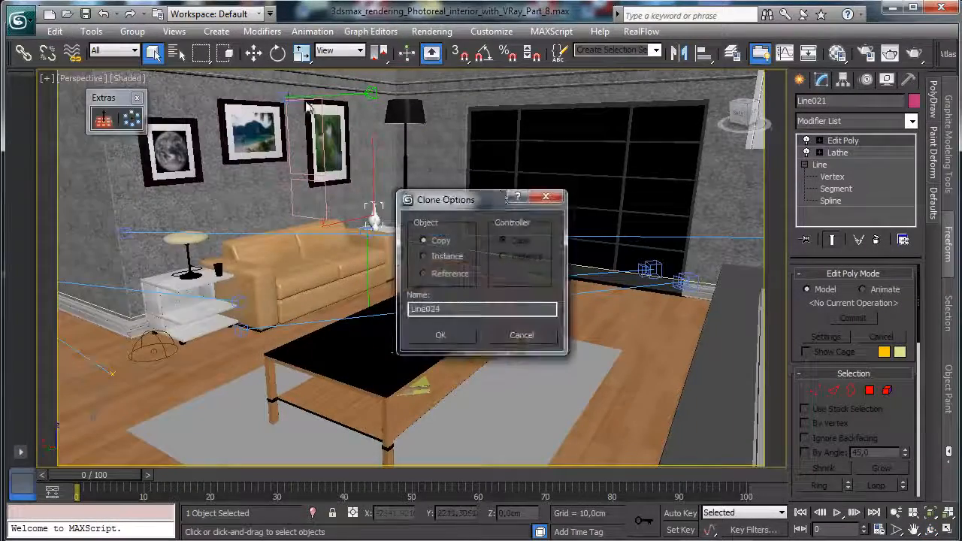
left_click(441, 334)
Step: Move the vase copy across the room until it floats above the rug near the long wall cabinet
left_click(253, 53)
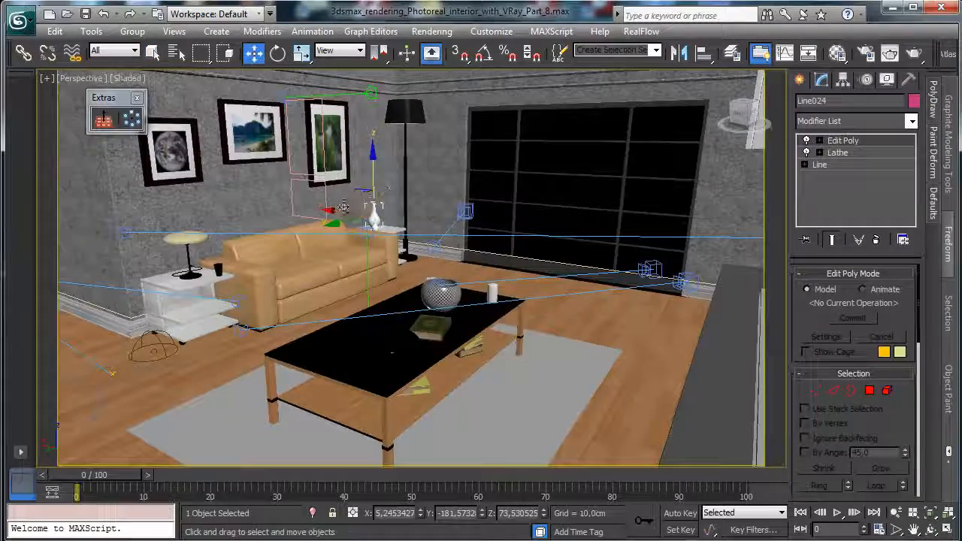
left_click_drag(347, 211, 641, 314)
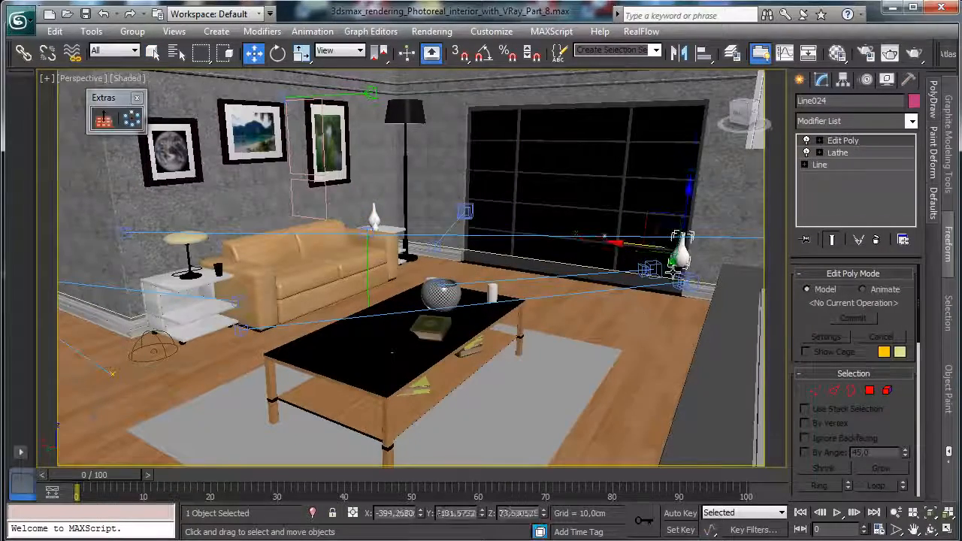
mouse_move(674, 250)
left_mouse_down()
mouse_move(607, 308)
mouse_move(585, 353)
left_mouse_up()
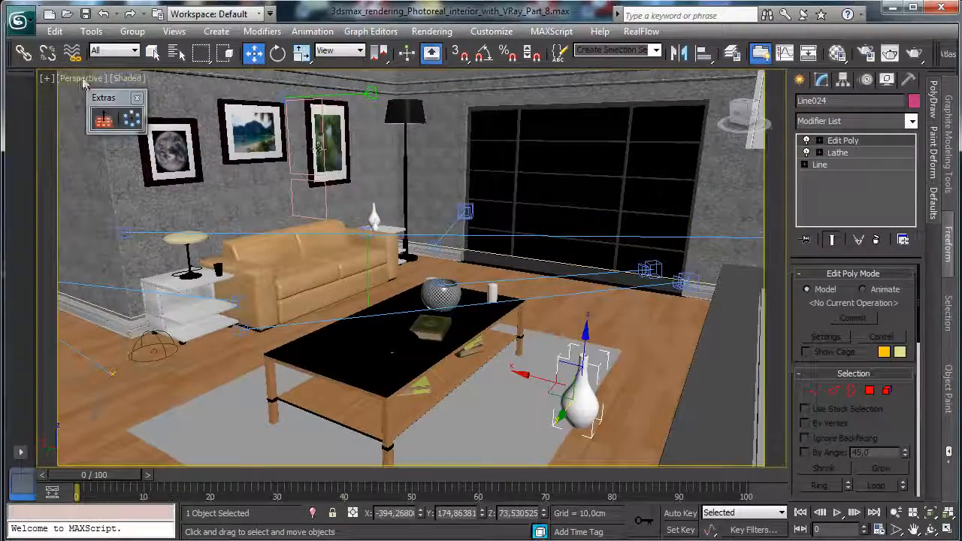
Step: View the room through VRayPhysicalCamera005, turn that view into a perspective view, and raise the vase copy to the wall shelf's height
left_click(81, 77)
mouse_move(167, 96)
left_click(391, 162)
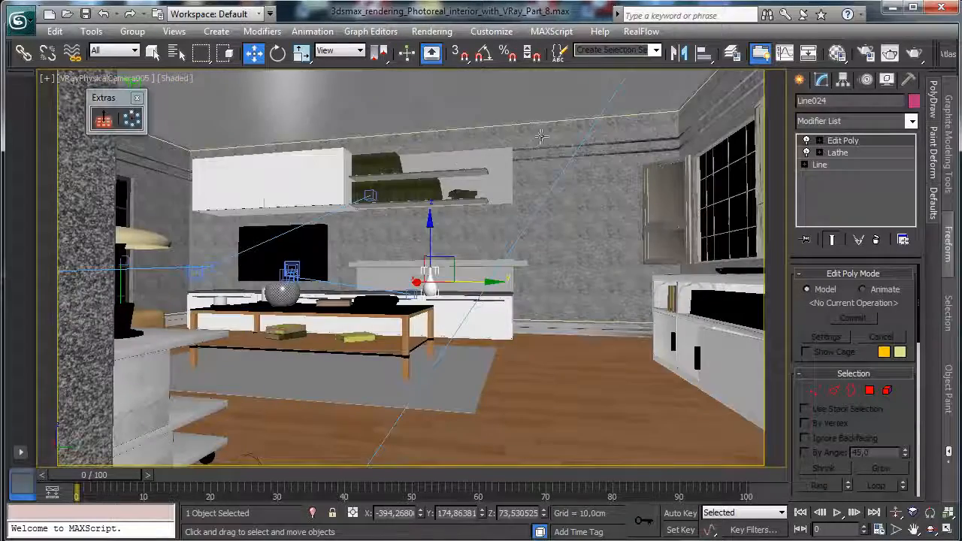
left_click(103, 78)
left_click(172, 133)
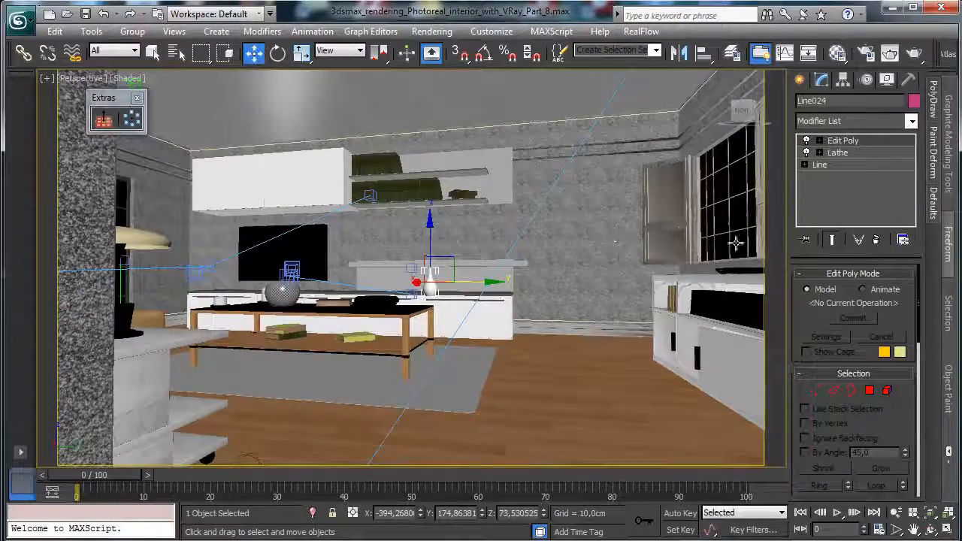
left_click_drag(429, 242, 483, 163)
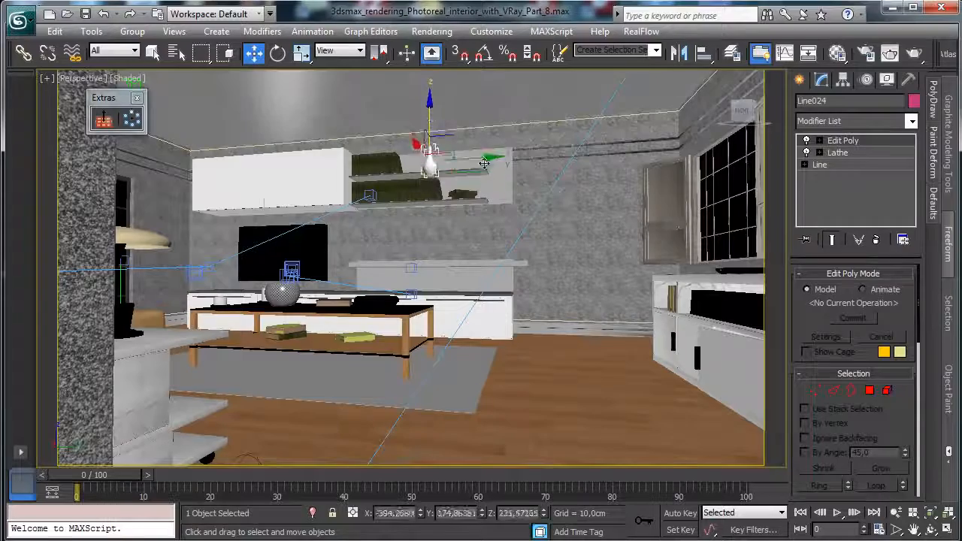
Step: Move the vase copy back towards the wall, into the free area beside the upper book row
left_click(929, 511)
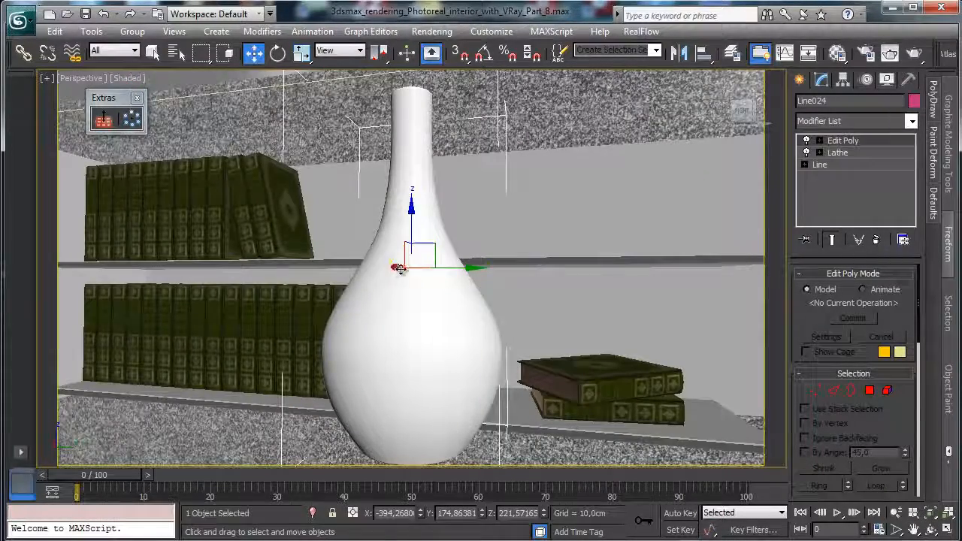
left_click_drag(412, 225, 539, 251)
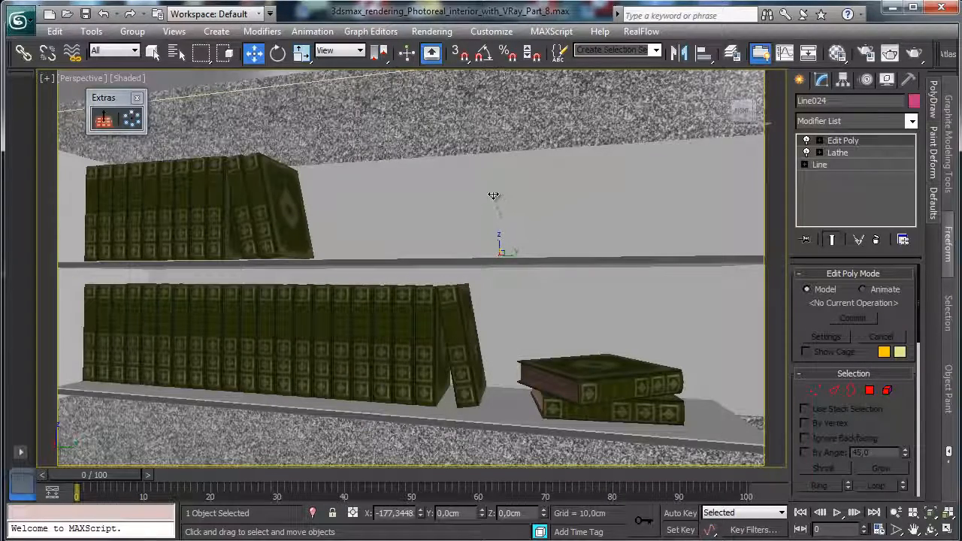
left_click_drag(473, 148, 467, 128)
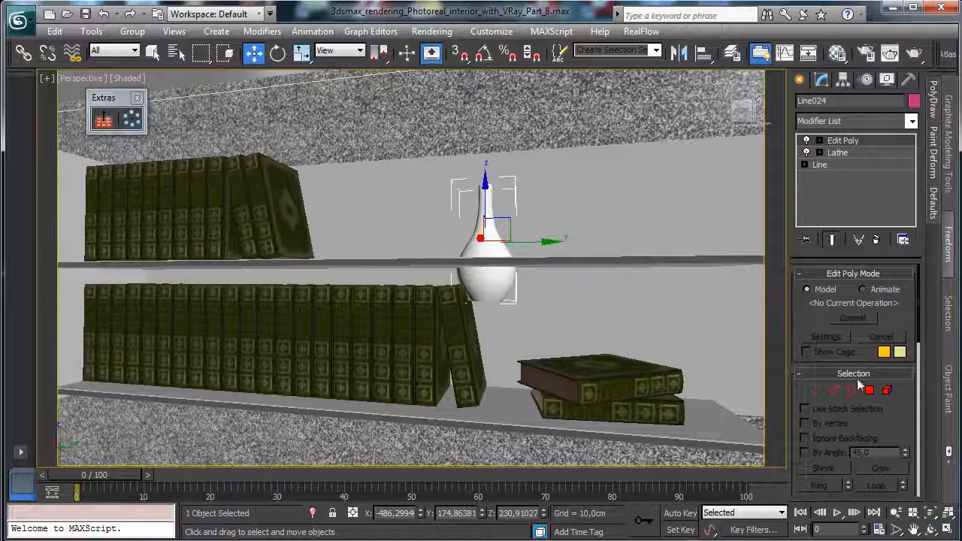
Step: Bring the vase copy forward about 11 cm and raise it about 12 cm so its base rests on the upper shelf
left_click(931, 513)
left_click(930, 530)
left_click_drag(393, 333, 495, 329)
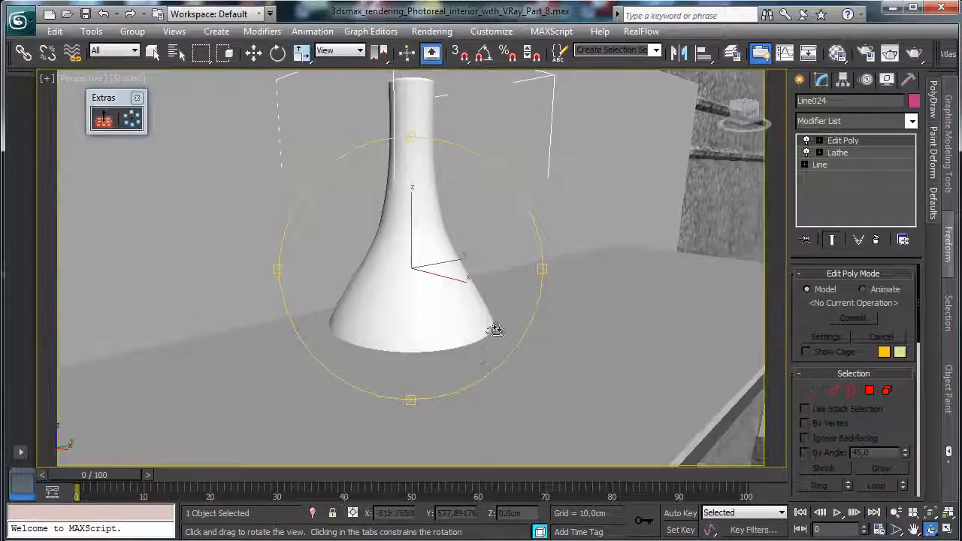
left_click(253, 51)
scroll(522, 304, "up", 4)
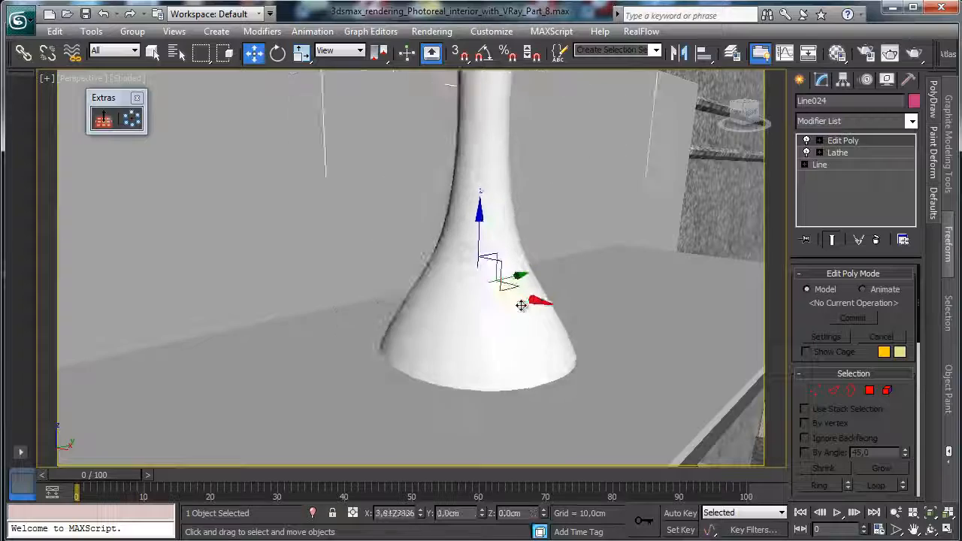
left_click_drag(526, 307, 535, 316)
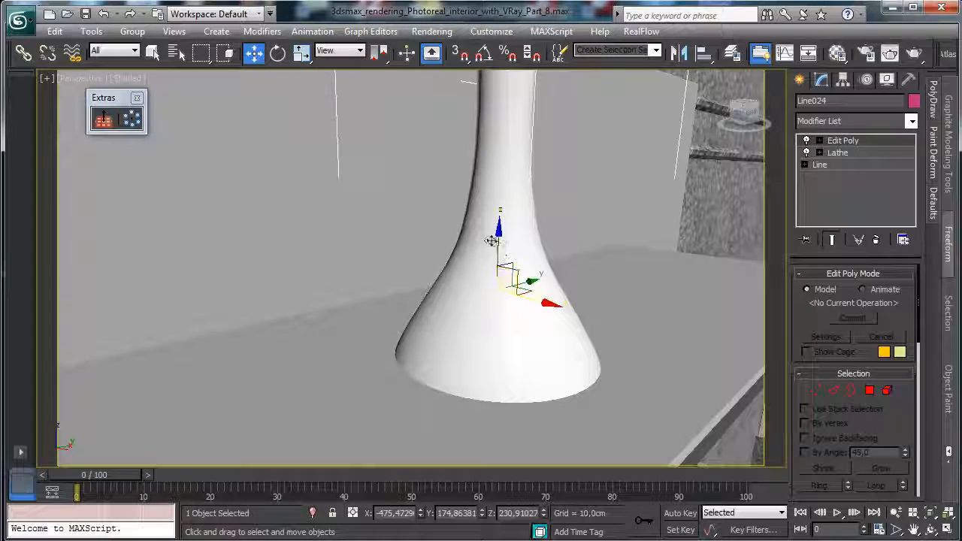
left_click_drag(504, 239, 507, 85)
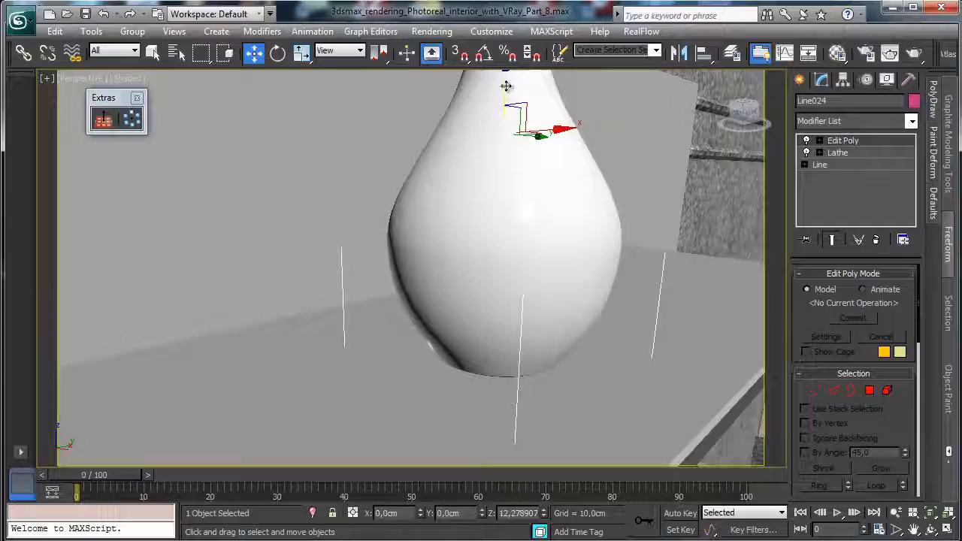
Step: Slide the vase copy along the upper shelf, away from the books, to near the shelf's free end
left_click(896, 513)
left_click_drag(551, 290, 561, 336)
left_click_drag(578, 412, 579, 416)
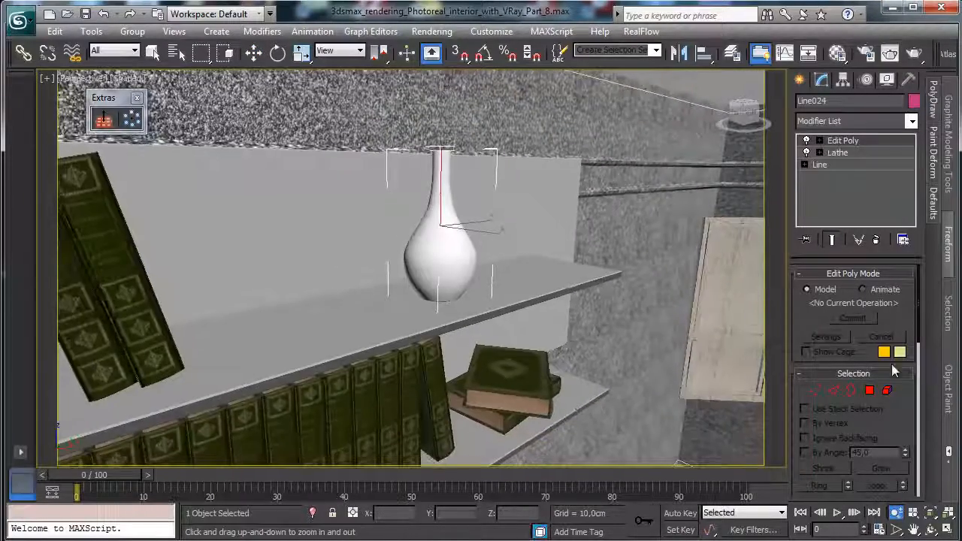
left_click(930, 529)
left_click_drag(398, 288, 335, 275)
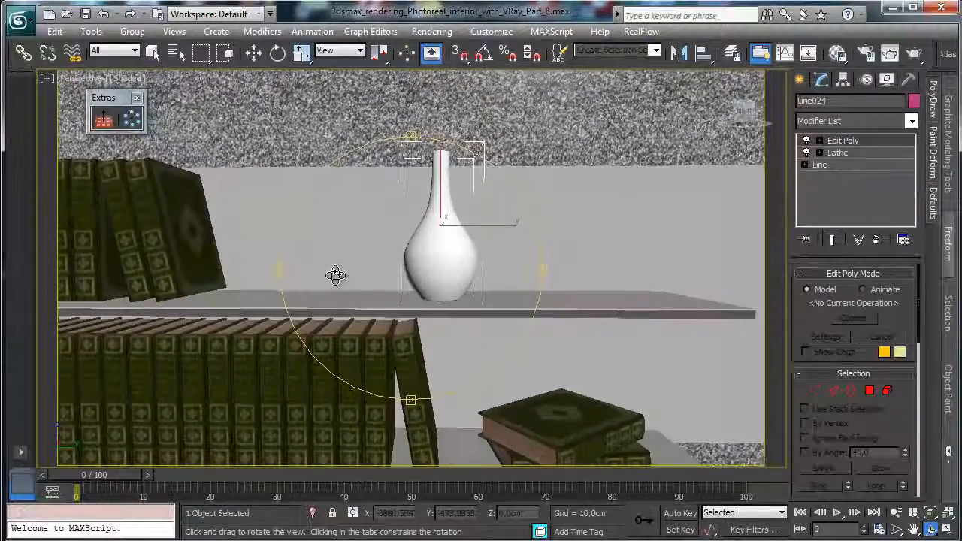
left_click(253, 51)
left_click_drag(514, 229, 695, 227)
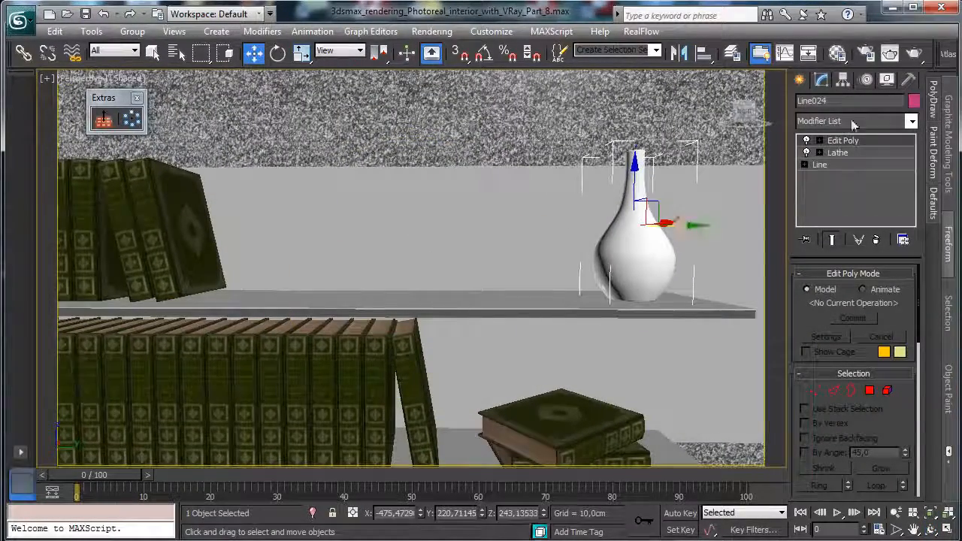
Step: Load the White vase material from the shelf vase into a default slot of the Material Editor and minimize the editor
left_click(838, 52)
left_click(234, 204)
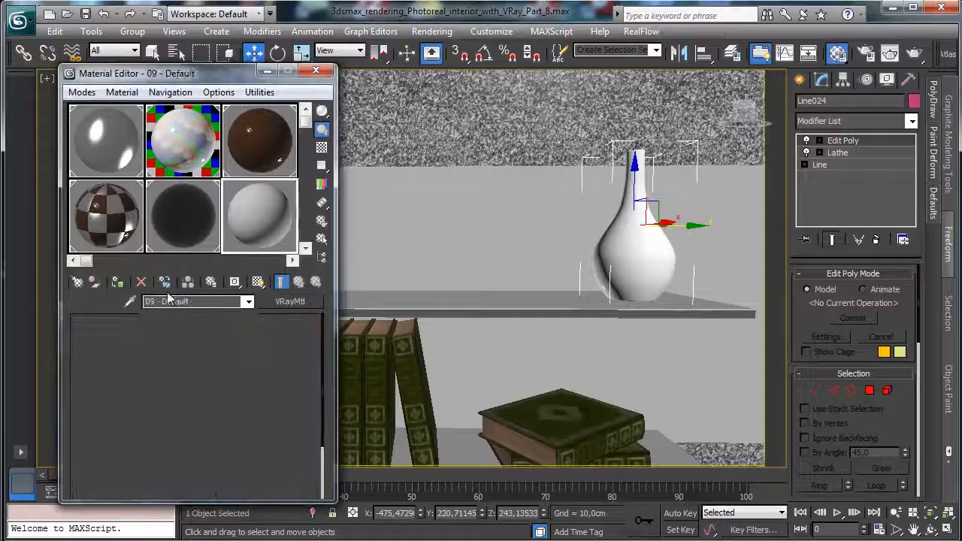
left_click(131, 302)
left_click(635, 239)
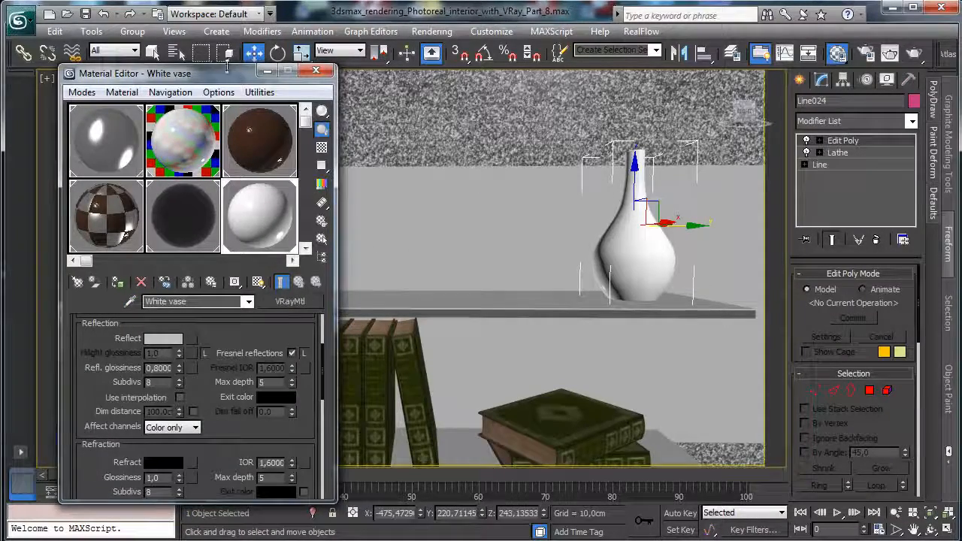
left_click(268, 72)
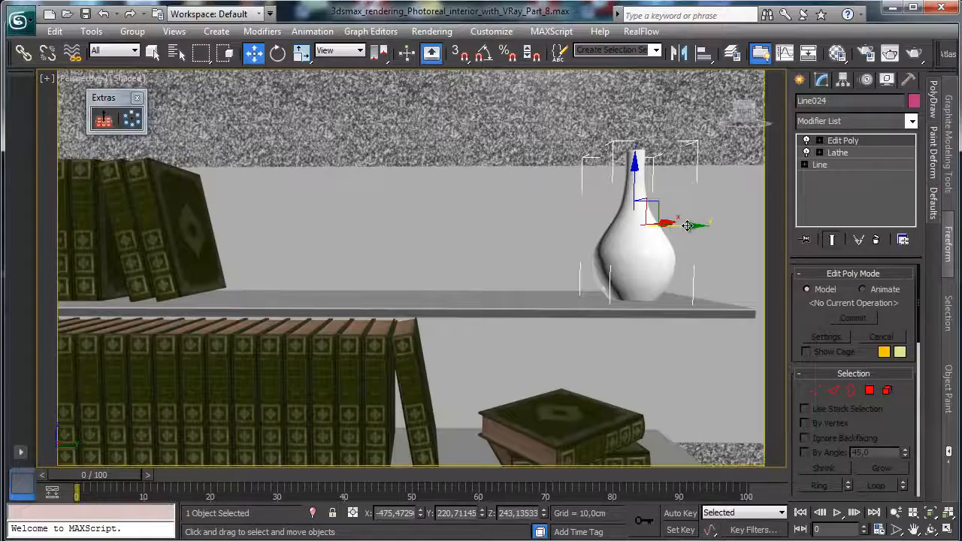
Step: Clone the shelf vase as a copy about 23 cm towards the books and start vertex editing on the copy's Line
left_click_drag(669, 217, 595, 226, "shift")
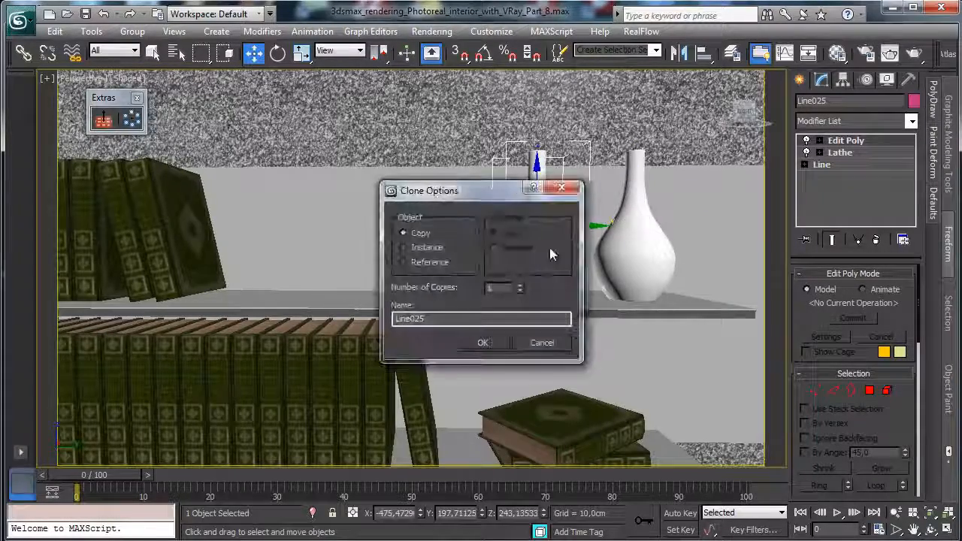
left_click(484, 341)
left_click(804, 165)
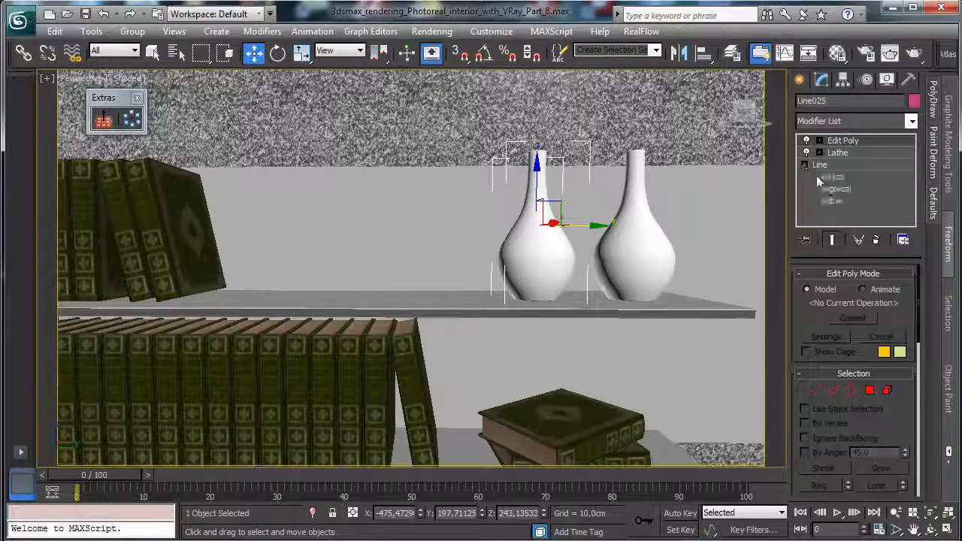
left_click(832, 177)
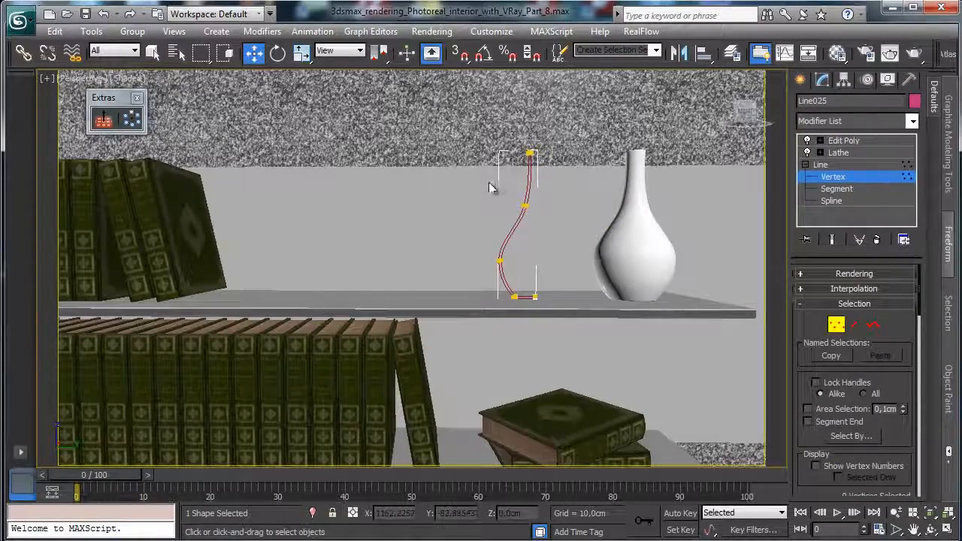
Step: Widen the second vase's belly by moving its profile's belly vertices outward with the end result shown
left_click_drag(488, 183, 618, 220)
left_click_drag(470, 242, 581, 260)
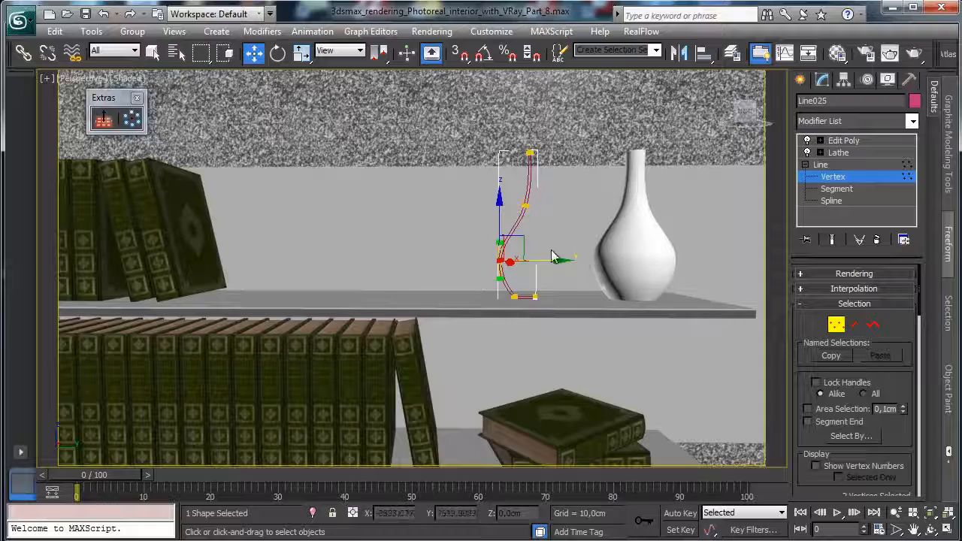
left_click(832, 239)
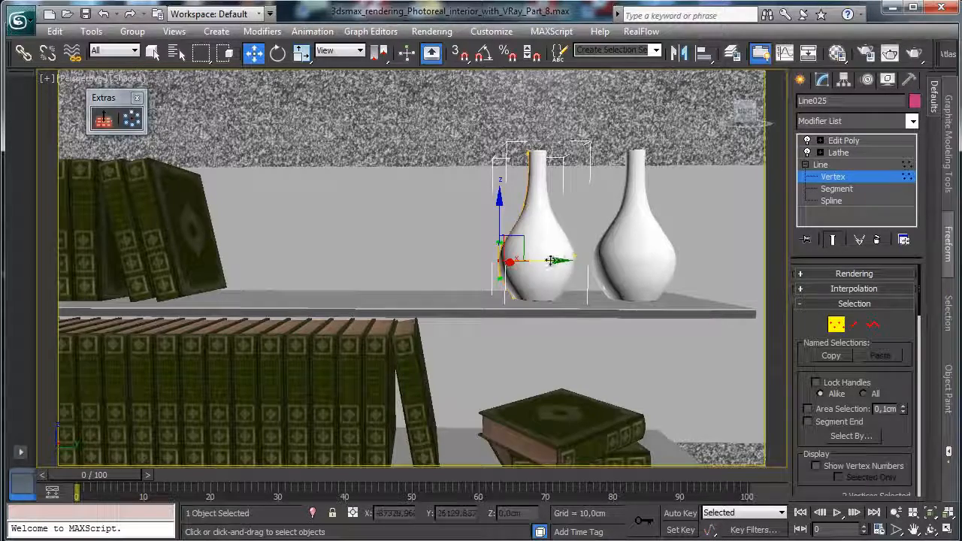
left_click_drag(551, 260, 499, 216)
Step: Lower the neck-base vertices and the rim vertices of the second vase's profile to shorten the vase
left_click(539, 202)
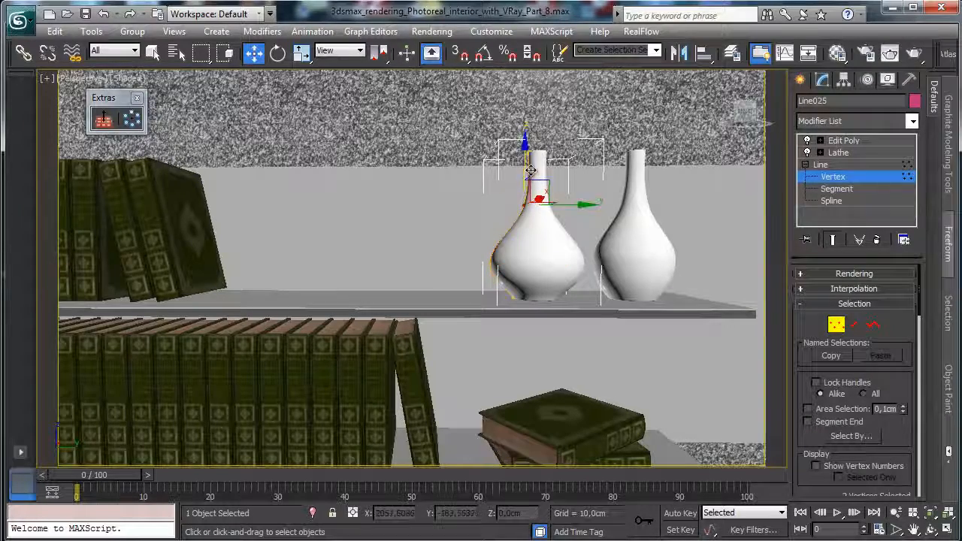
mouse_move(530, 171)
left_mouse_down()
mouse_move(526, 188)
mouse_move(540, 170)
left_mouse_up()
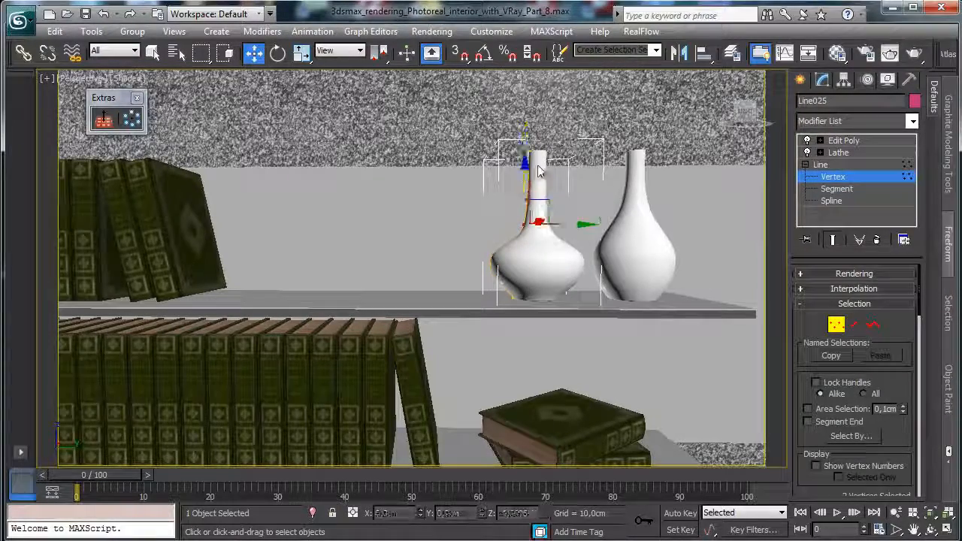
left_click(542, 139)
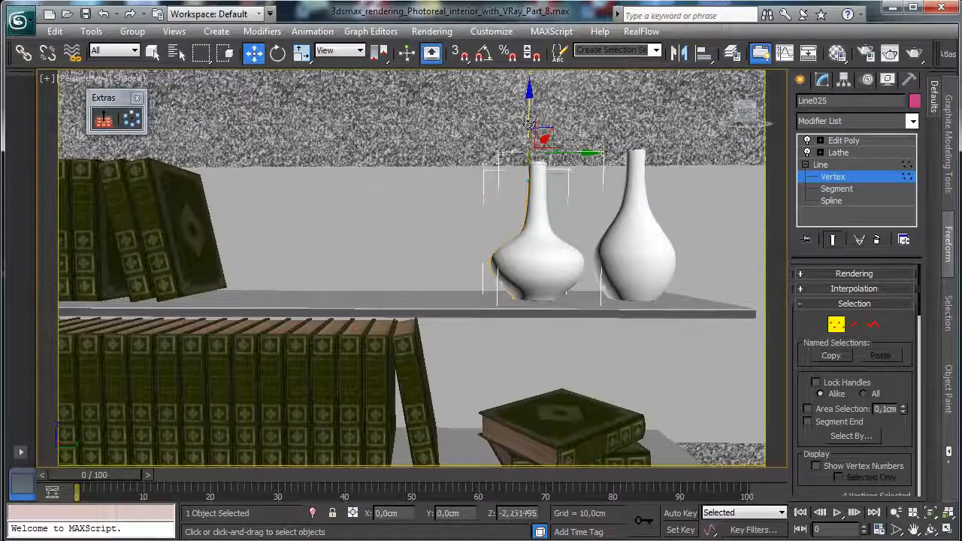
left_click_drag(529, 124, 529, 170)
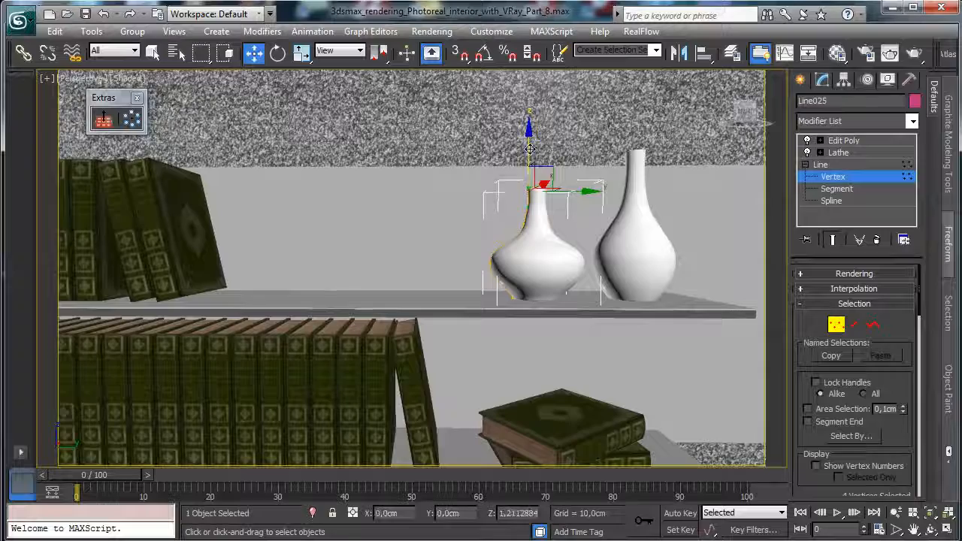
Step: Move the neck-base vertices of the second vase slightly down and outward, and end vertex editing
left_click_drag(511, 223, 539, 241)
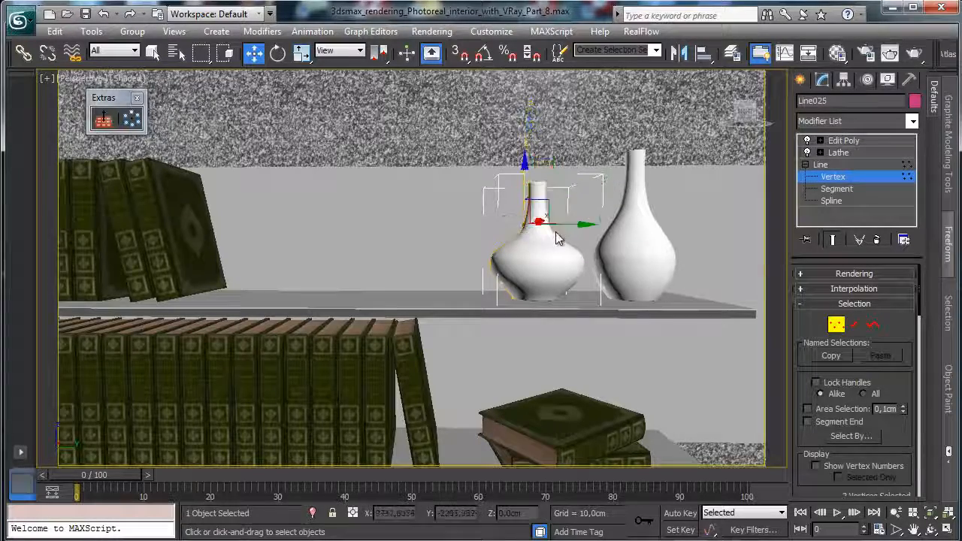
left_click_drag(540, 208, 541, 208)
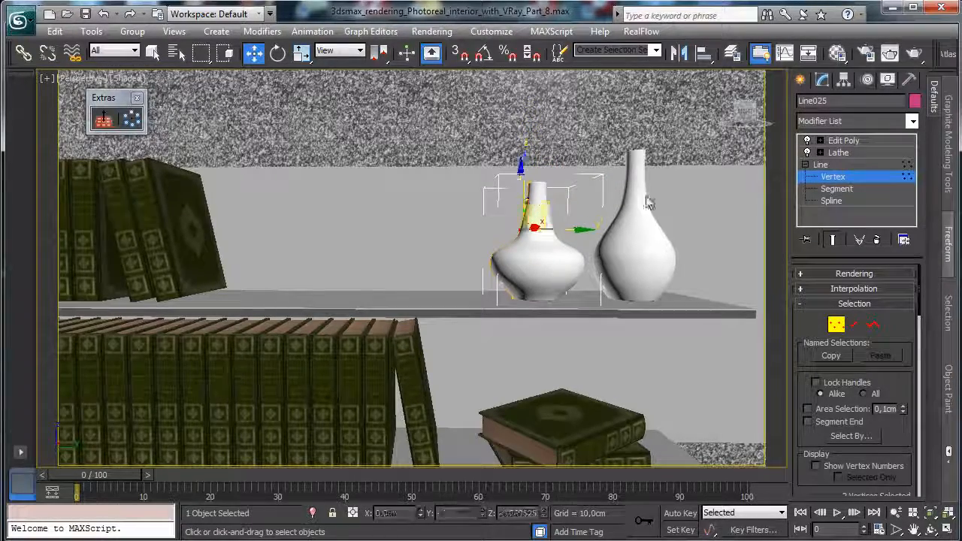
left_click(837, 325)
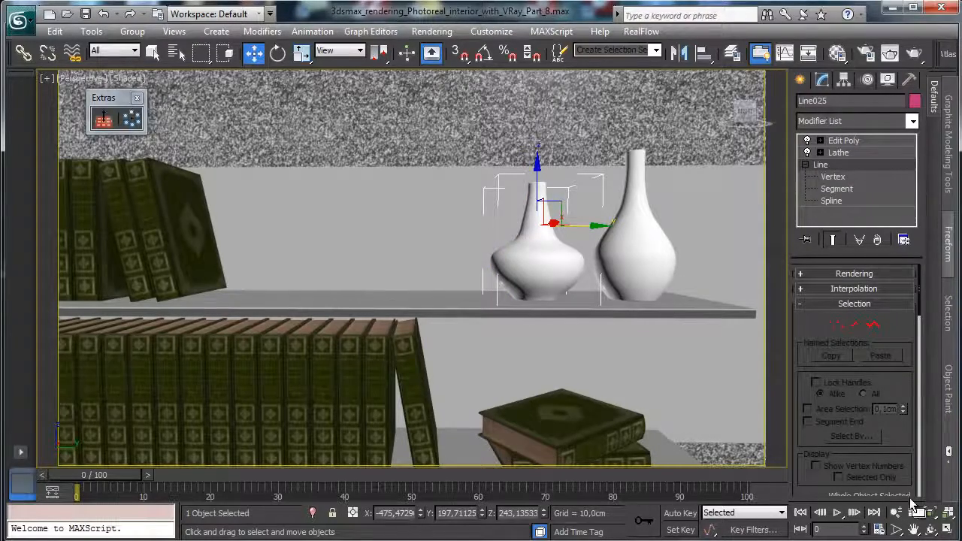
Step: Move the second vase about 3 cm back along X towards the wall so it sits deeper on the shelf
left_click(930, 530)
left_click_drag(397, 296, 399, 354)
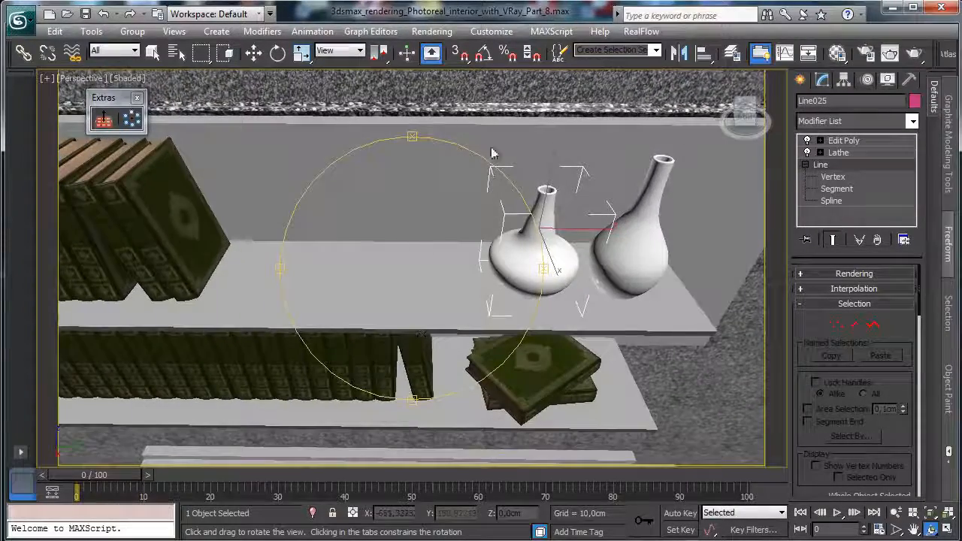
key("w")
left_click_drag(555, 267, 550, 262)
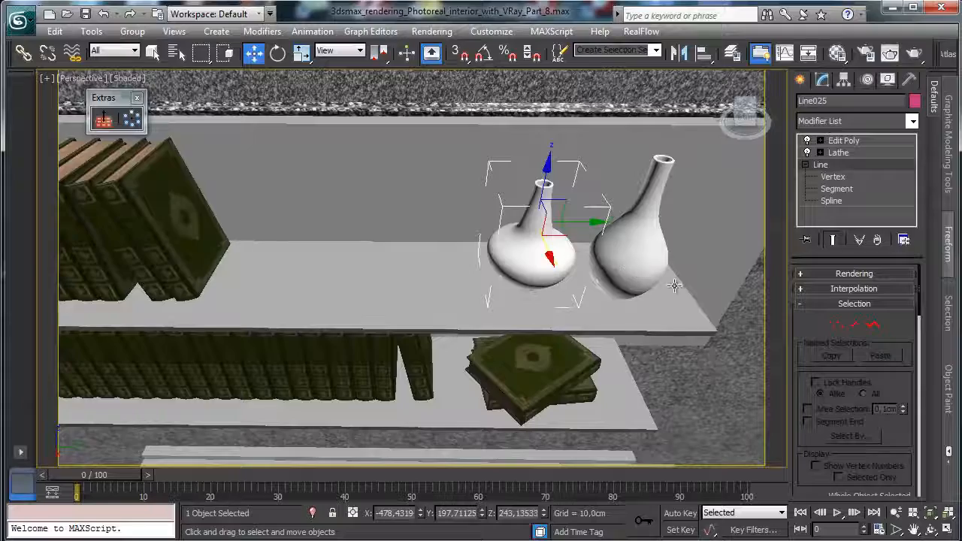
Step: Isolate the second vase together with the upper shelf board and frame them in all views, with the Left view zoomed onto the shelf surface
left_click(932, 530)
left_click_drag(457, 263, 383, 240)
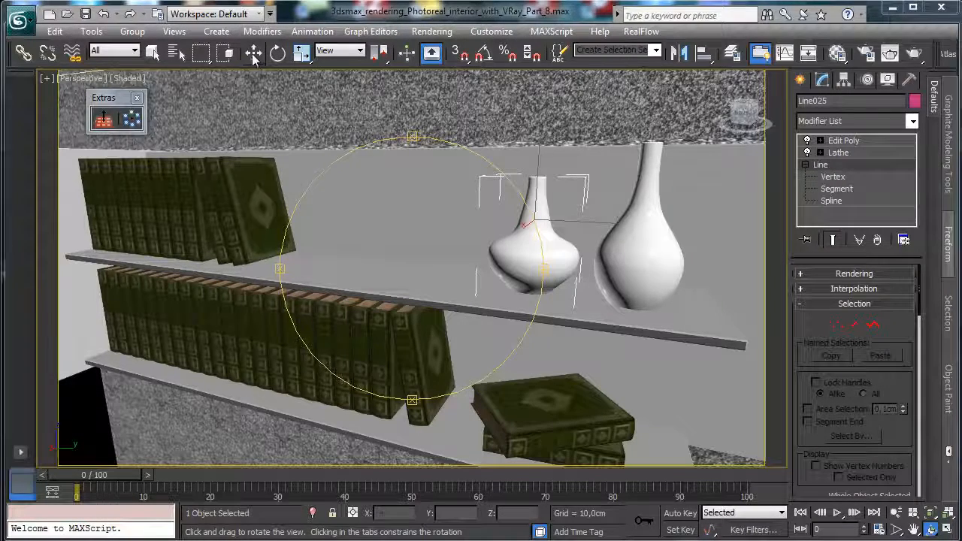
key("w")
left_click(401, 286, "ctrl")
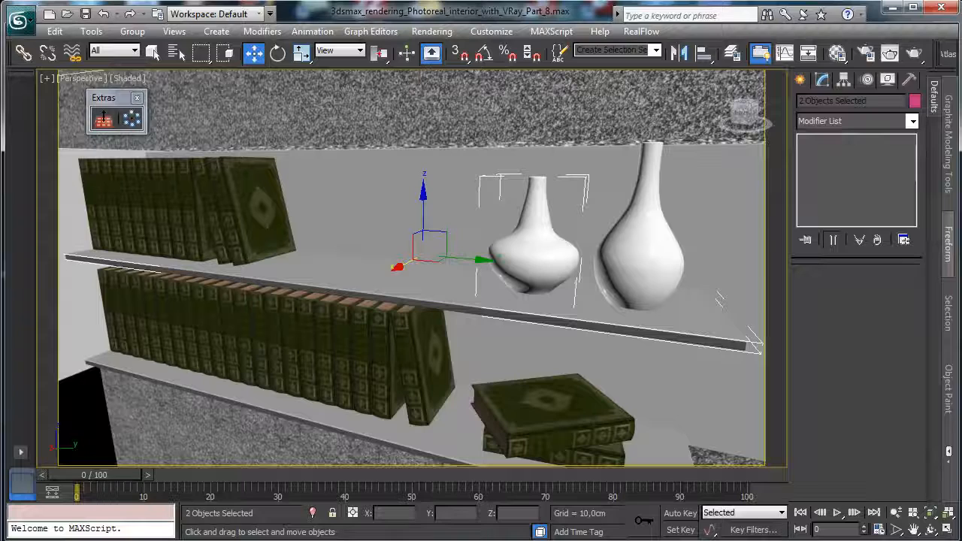
left_click(313, 514)
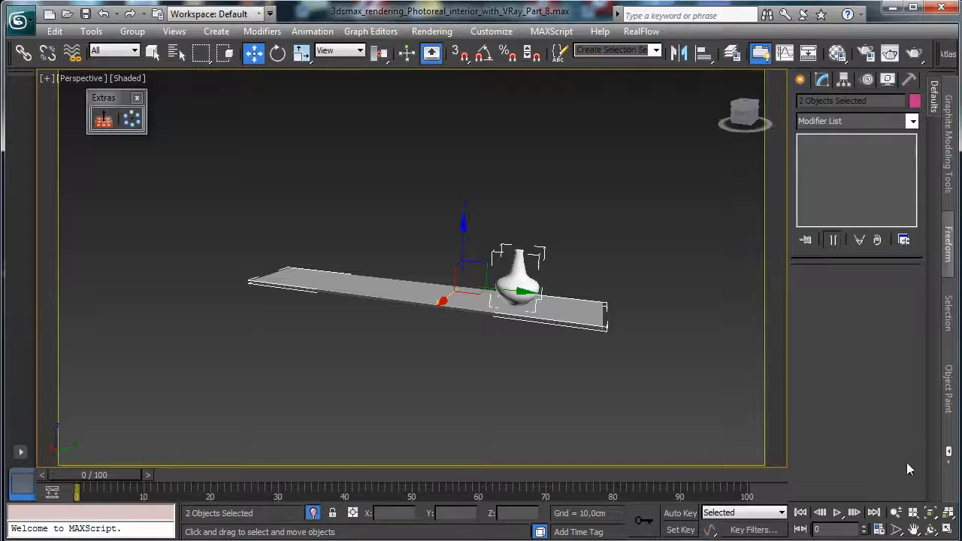
left_click(946, 529)
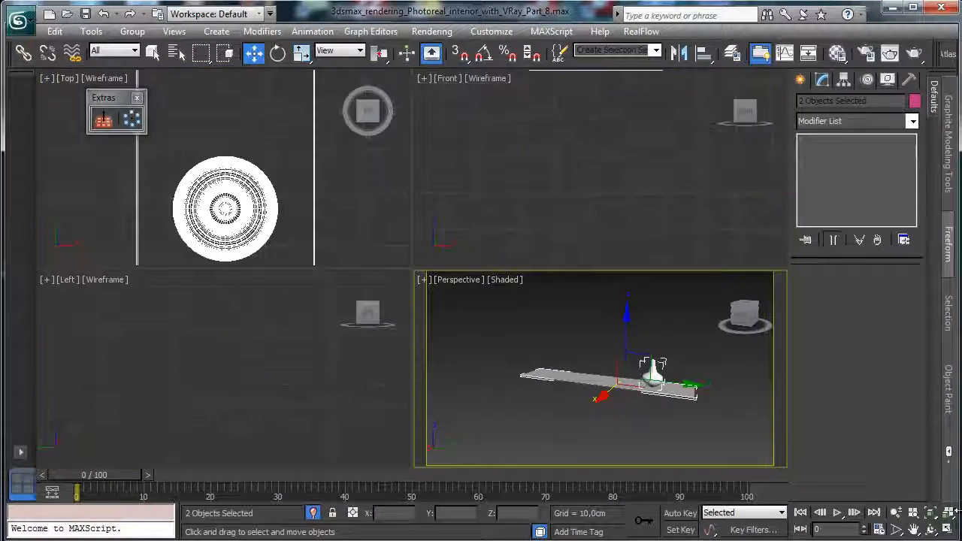
left_click(946, 512)
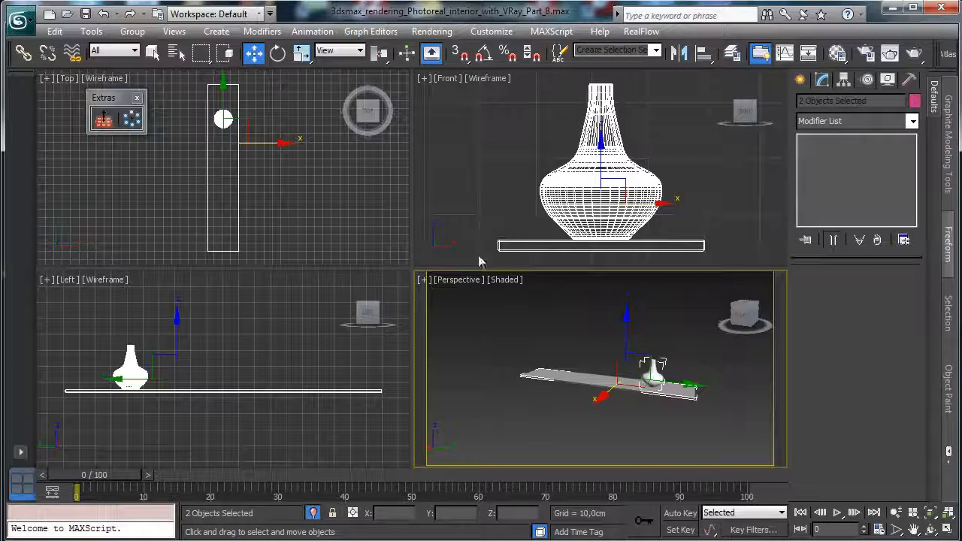
right_click(229, 391)
left_click(895, 529)
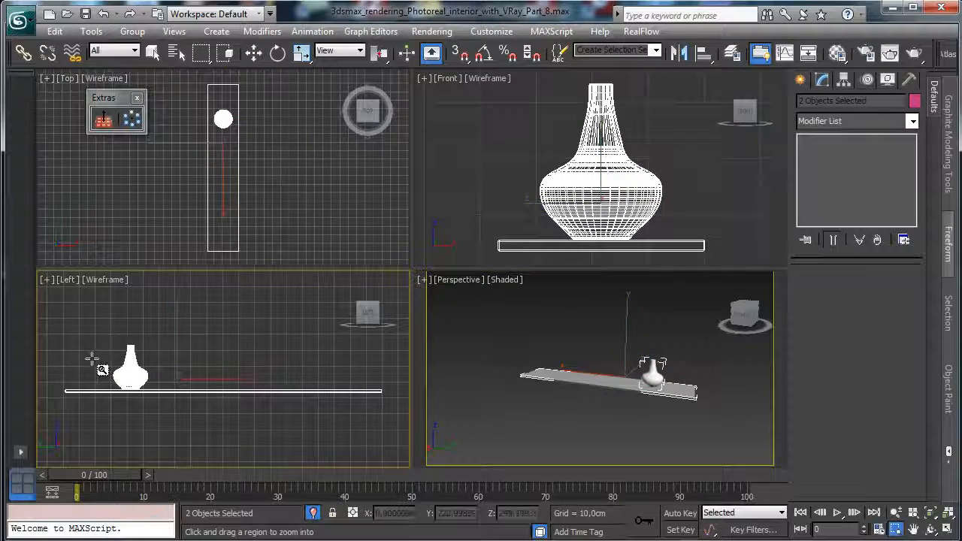
left_click_drag(92, 359, 280, 411)
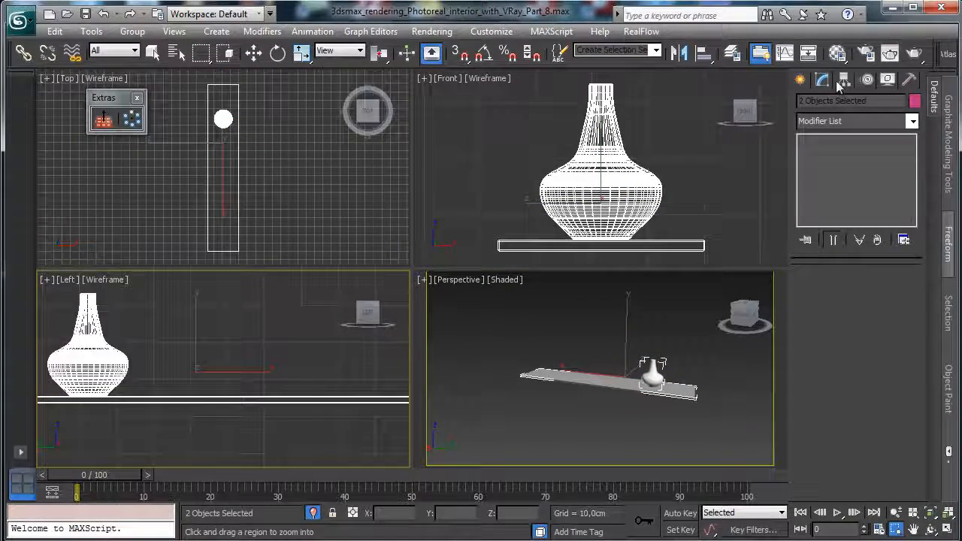
Step: Draw an open Line in the Left view as a bowl half-profile: flat base, short foot step and curved side rising from the shelf
left_click(799, 79)
key("alt+w")
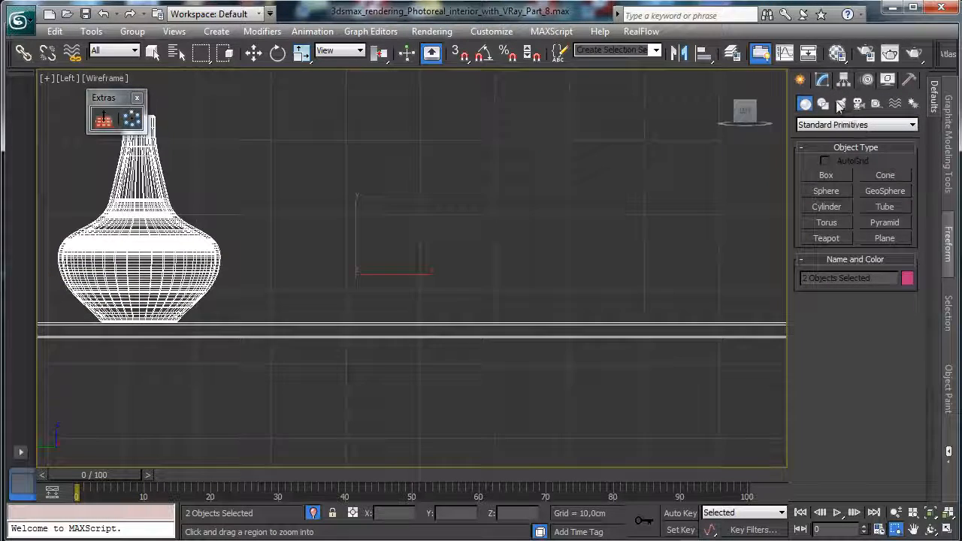
left_click(840, 103)
left_click(823, 103)
left_click(826, 187)
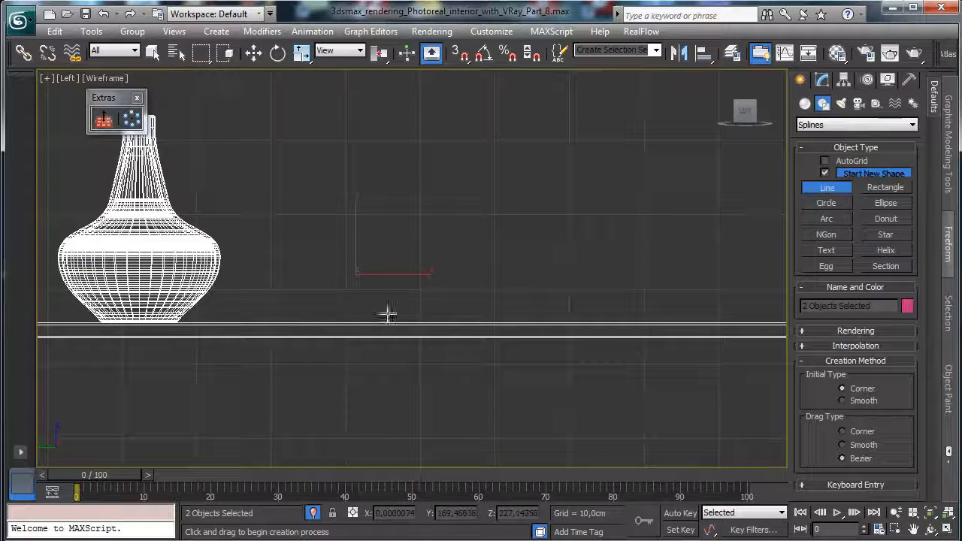
left_click(420, 322)
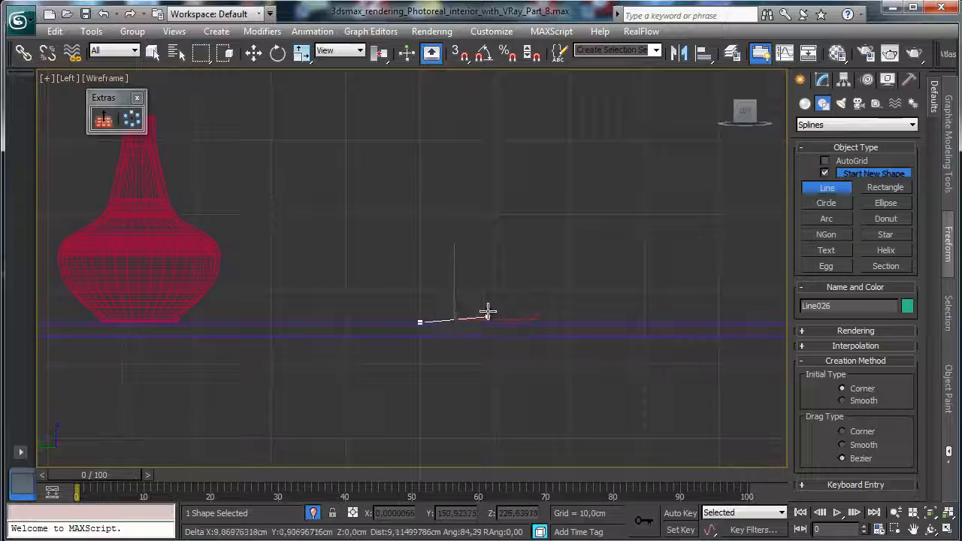
right_click(519, 301)
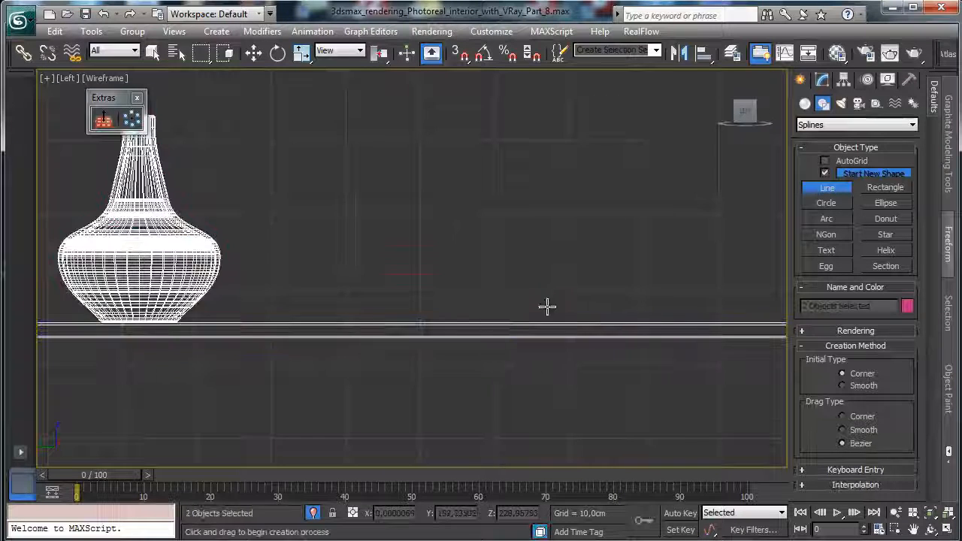
left_click(387, 317)
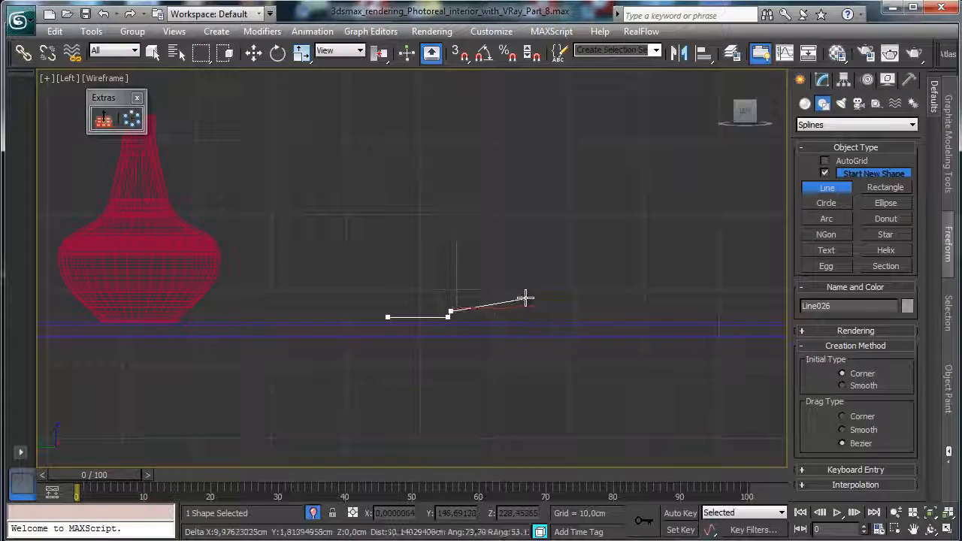
left_click_drag(502, 282, 511, 268)
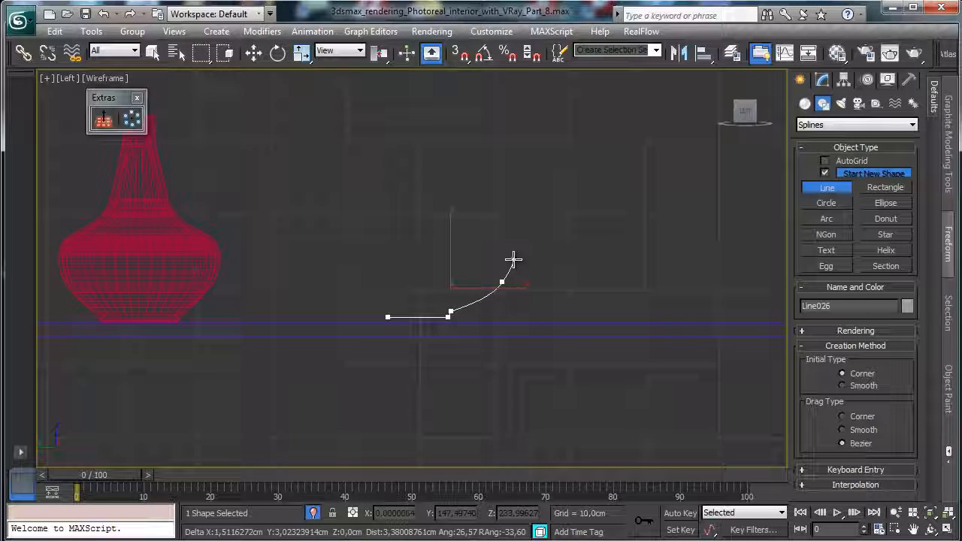
right_click(611, 240)
Step: Outline the bowl profile's spline inward to give it a thin wall
left_click(822, 80)
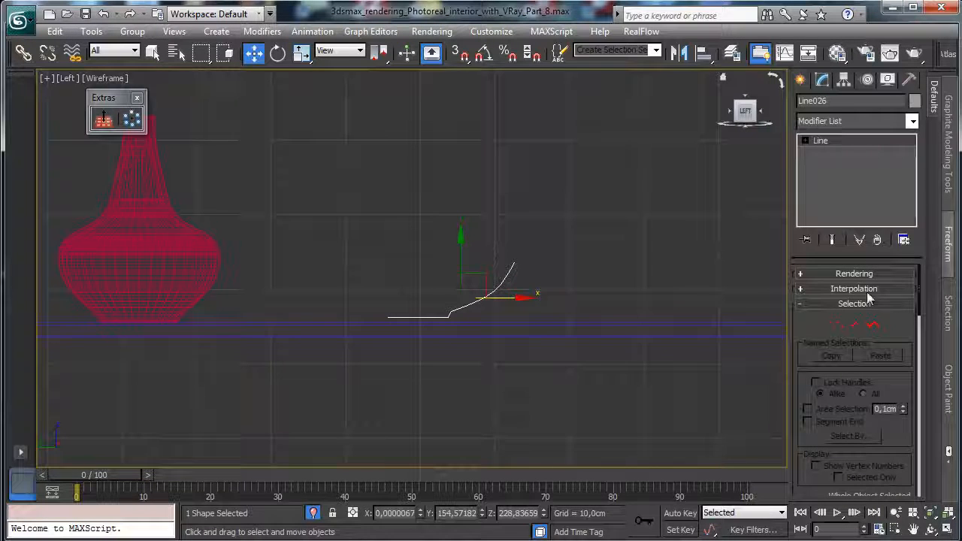
left_click(872, 326)
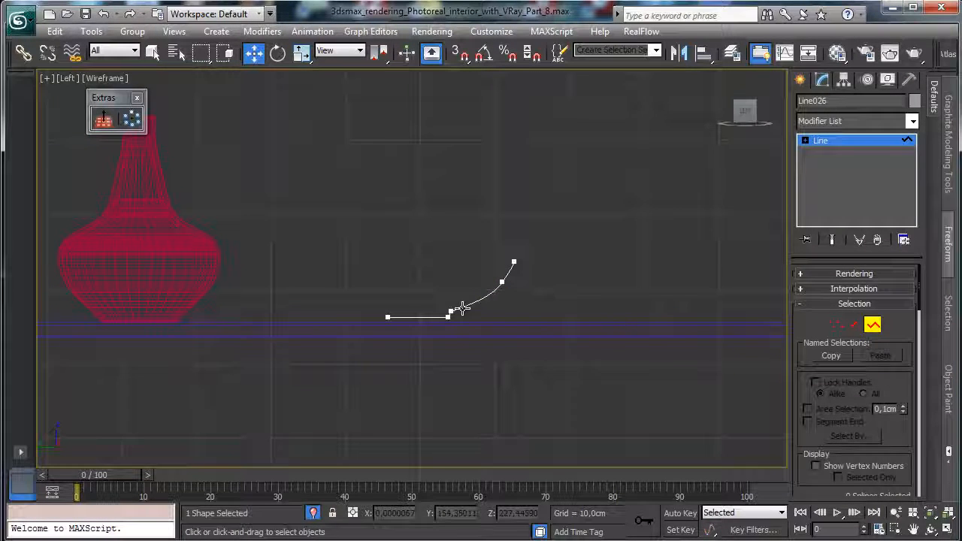
left_click(461, 308)
scroll(875, 380, "down", 5)
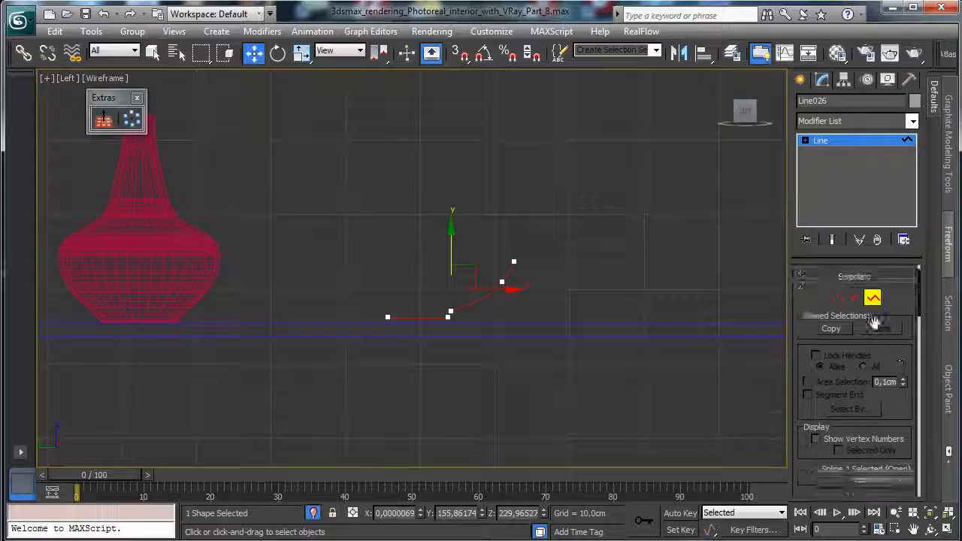
left_click(931, 514)
scroll(864, 402, "down", 8)
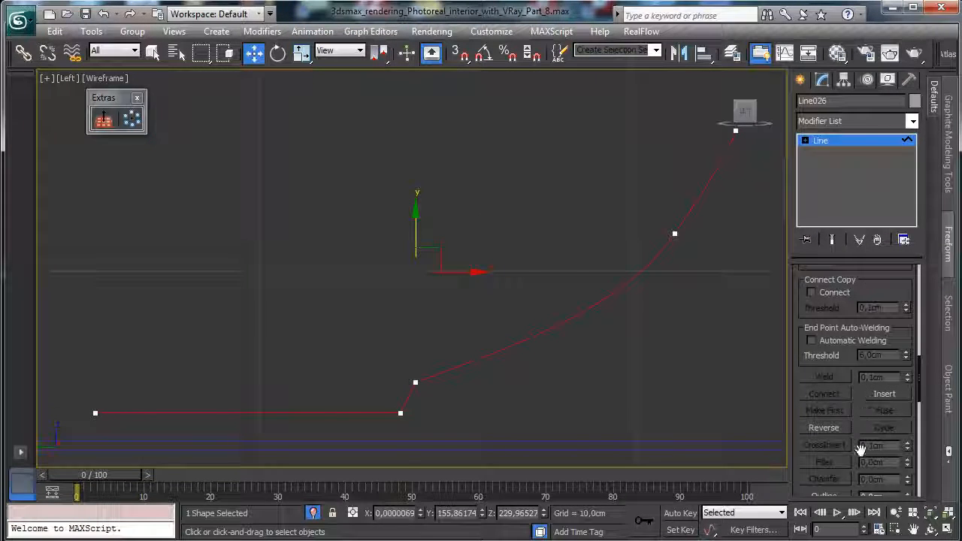
scroll(861, 449, "down", 3)
left_click(826, 386)
left_click_drag(491, 350, 478, 343)
Step: Fillet the bowl profile's two rim vertices and the two outer vertices of its foot, and end vertex editing
left_click(805, 141)
left_click(832, 153)
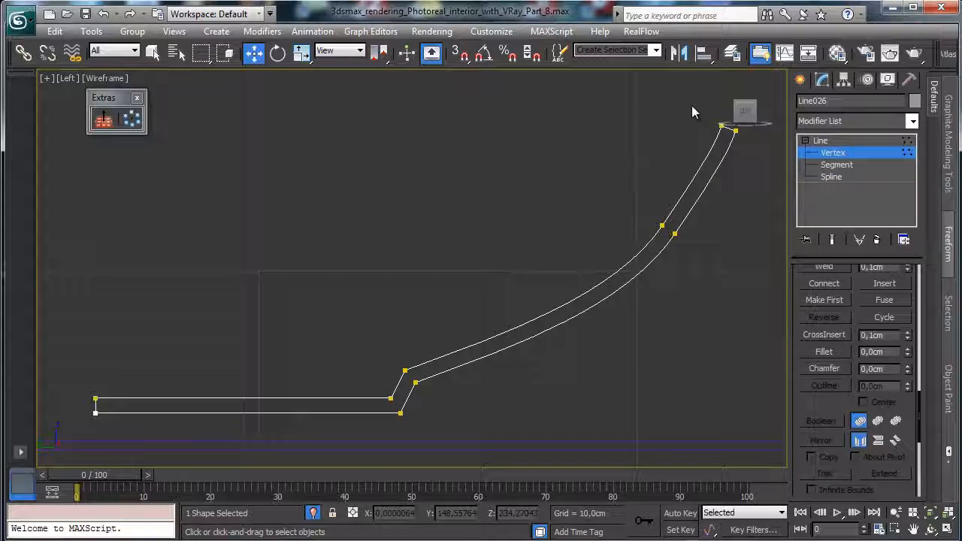
left_click_drag(691, 109, 768, 163)
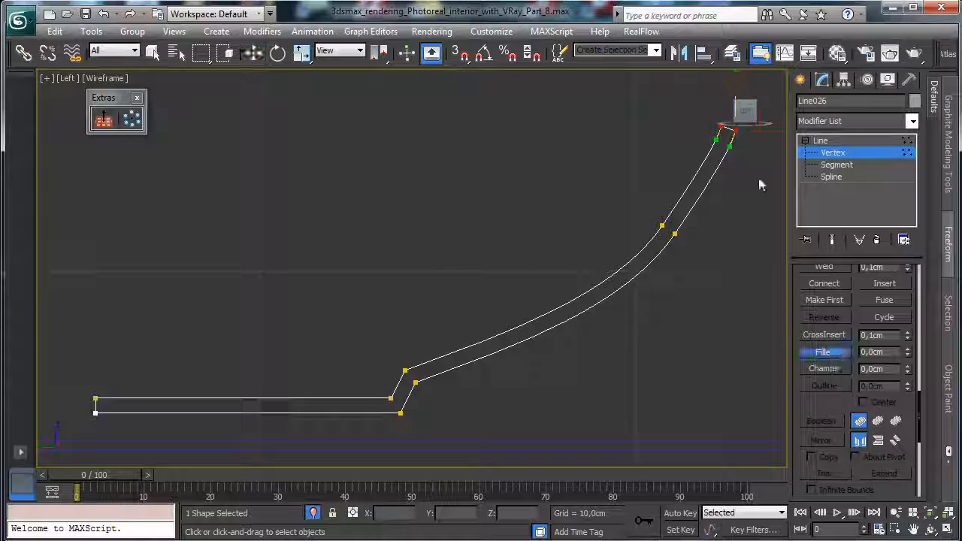
left_click_drag(724, 130, 719, 123)
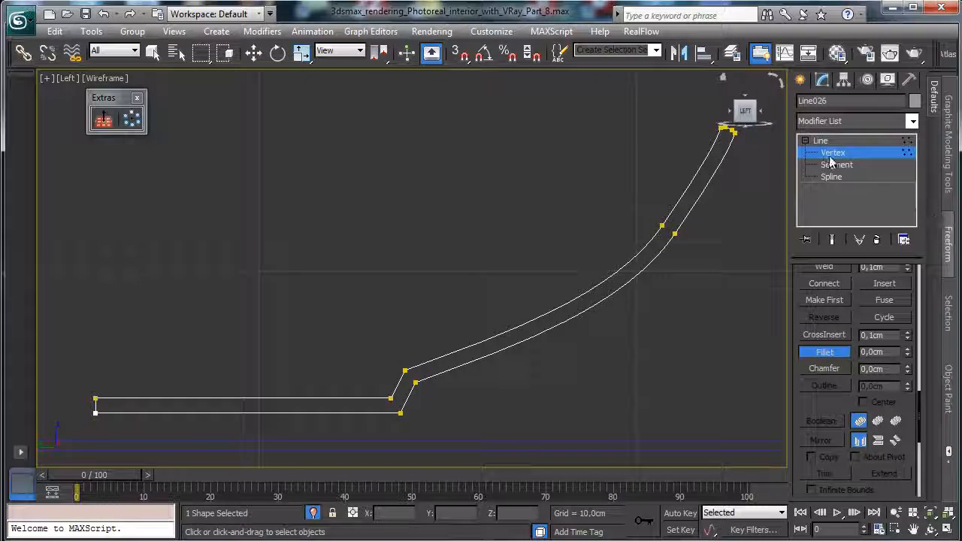
left_click(415, 382)
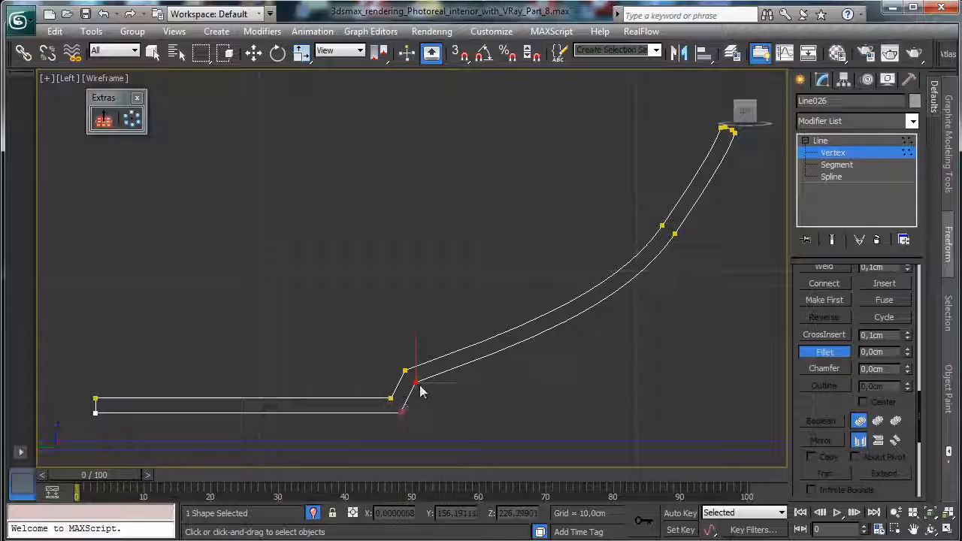
left_click_drag(421, 391, 413, 375)
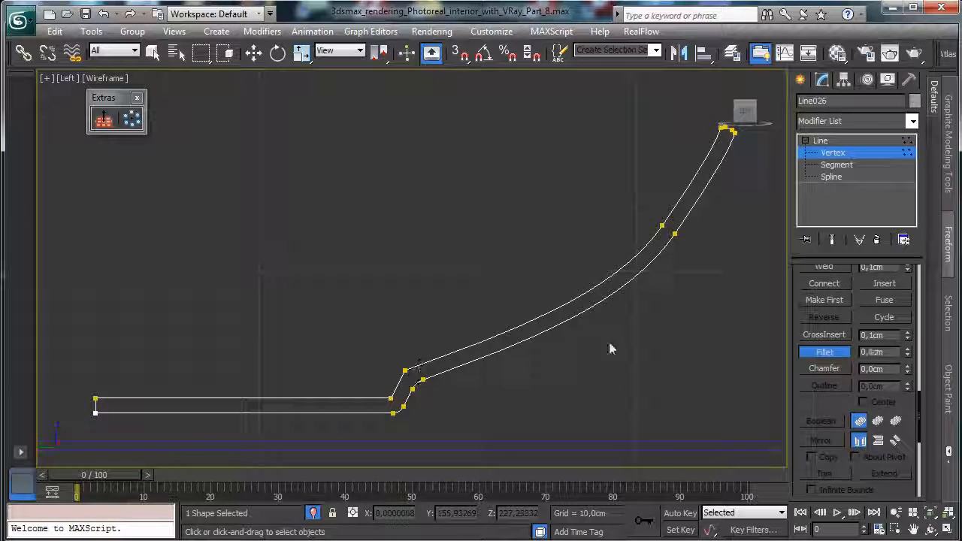
left_click(827, 350)
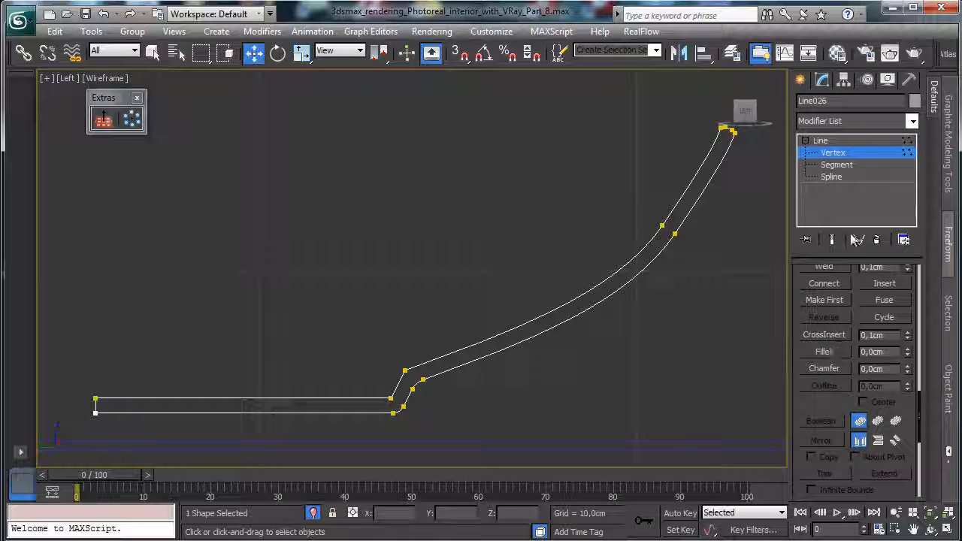
left_click(872, 140)
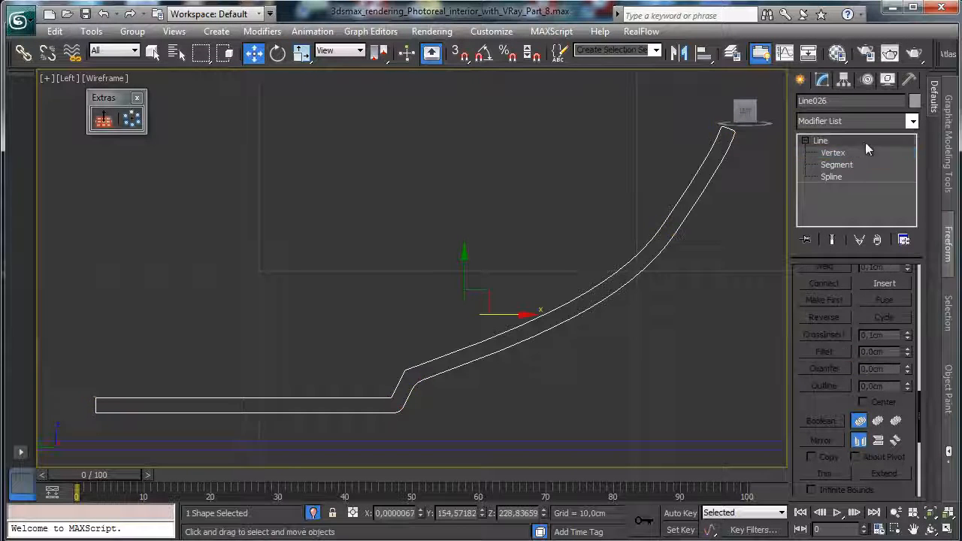
Step: Lathe the bowl profile around its minimum edge with 40 segments
left_click(896, 512)
left_click_drag(531, 333, 563, 429)
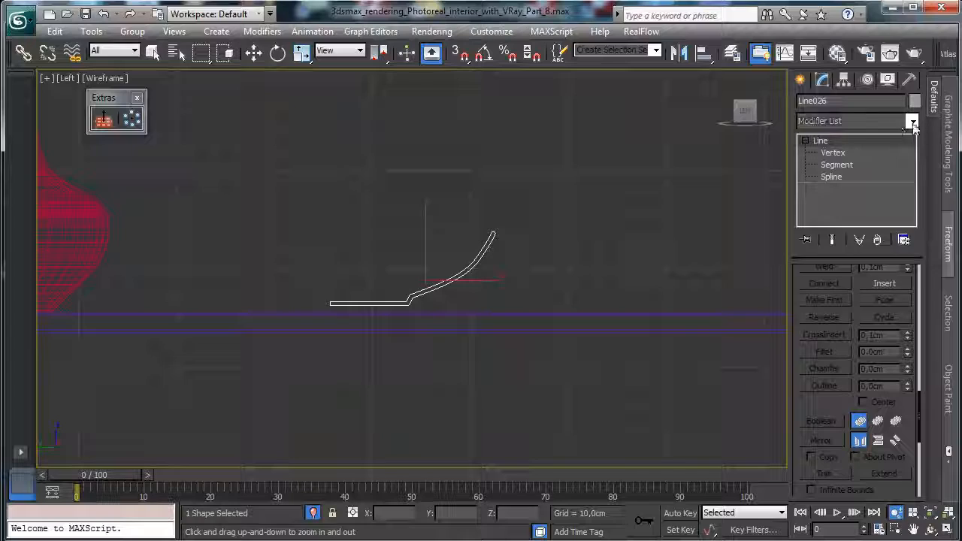
left_click(911, 122)
scroll(842, 338, "down", 10)
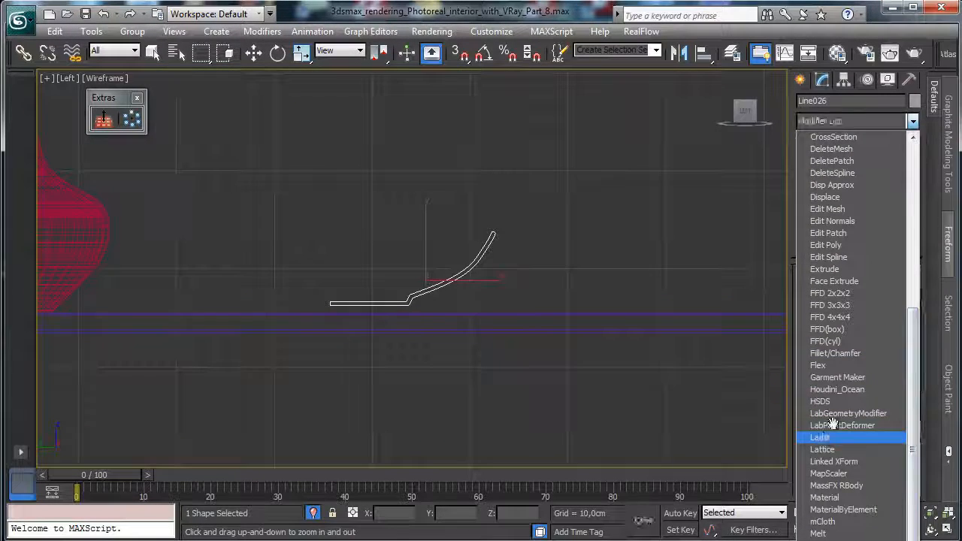
left_click(822, 437)
left_click(819, 461)
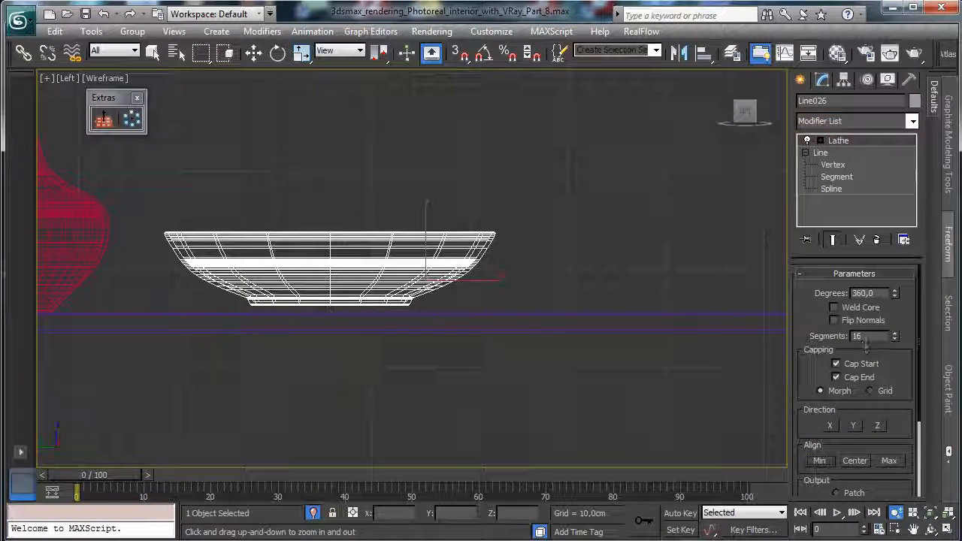
double_click(866, 336)
type("40")
key("Return")
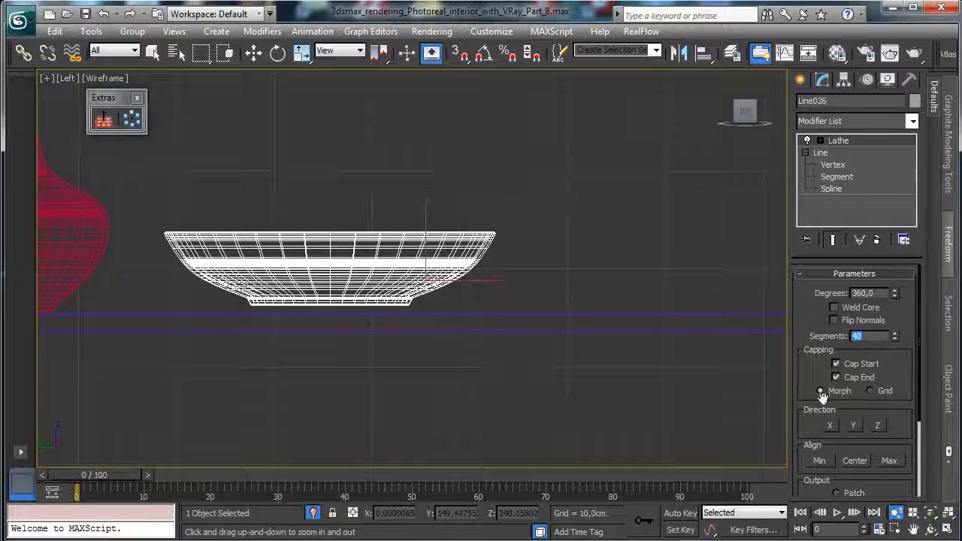
Step: Align the bowl to the second vase centre to centre on the X, Y and Z positions
key("alt+w")
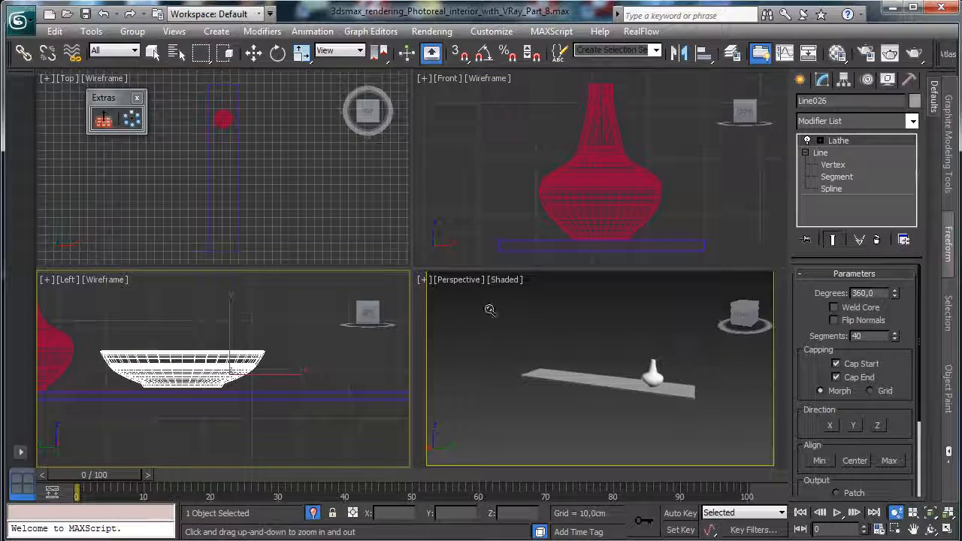
left_click(703, 52)
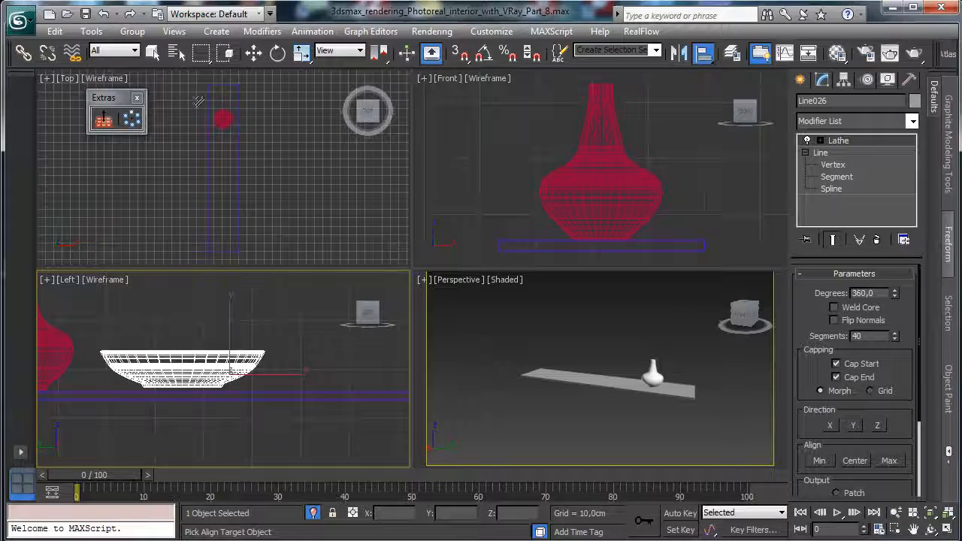
left_click(612, 106)
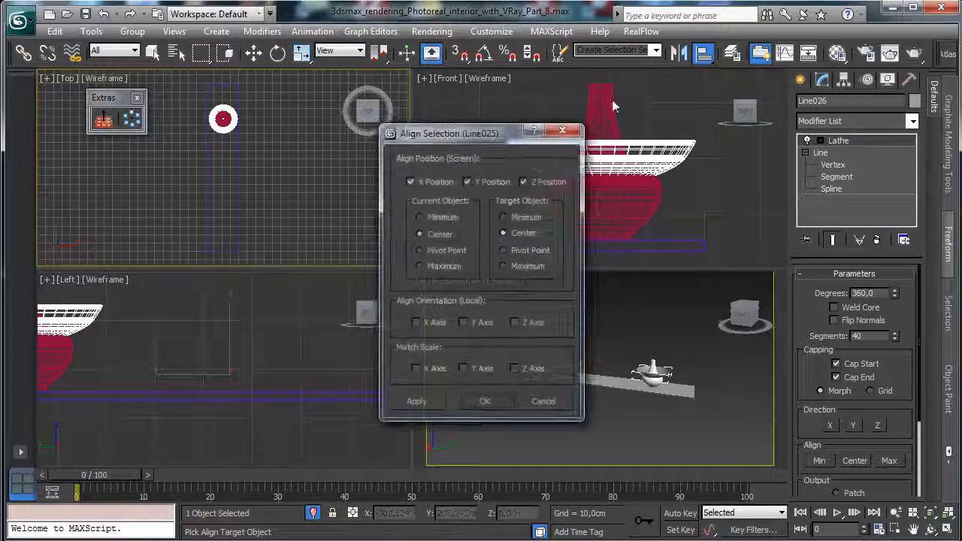
left_click(451, 250)
left_click(516, 251)
left_click(440, 234)
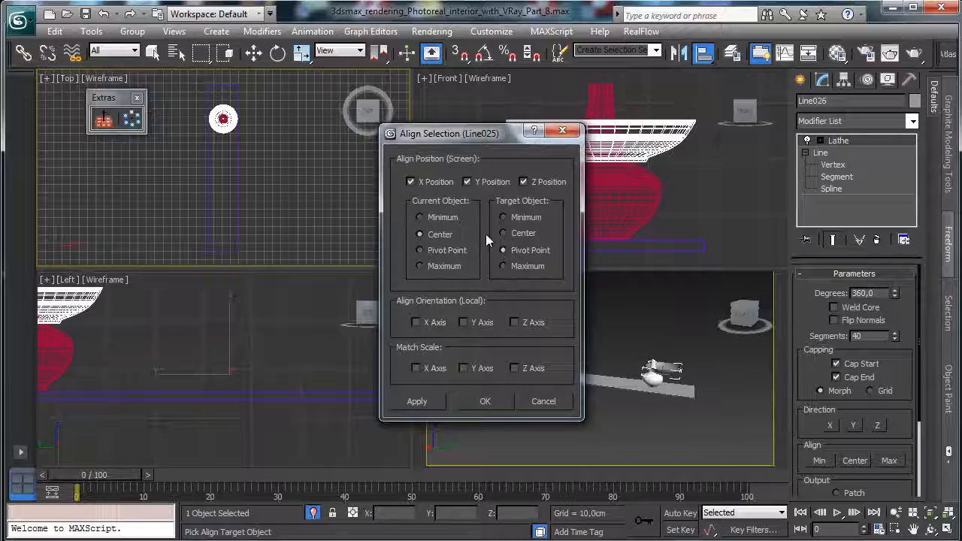
left_click(511, 233)
left_click(492, 406)
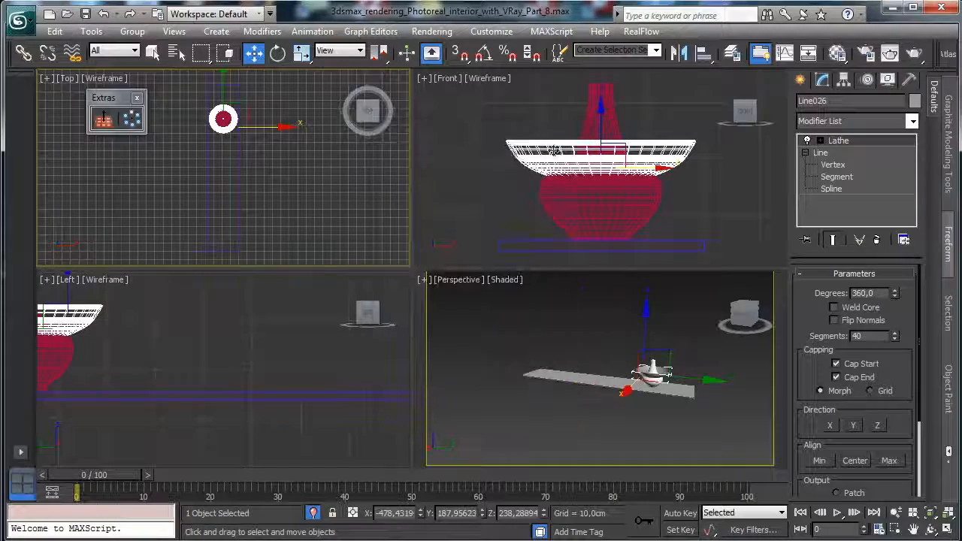
Step: Lower the bowl onto the shelf and move it along the shelf until it stands clear of the second vase
left_click(602, 133)
left_click_drag(602, 133, 599, 180)
left_click(274, 125)
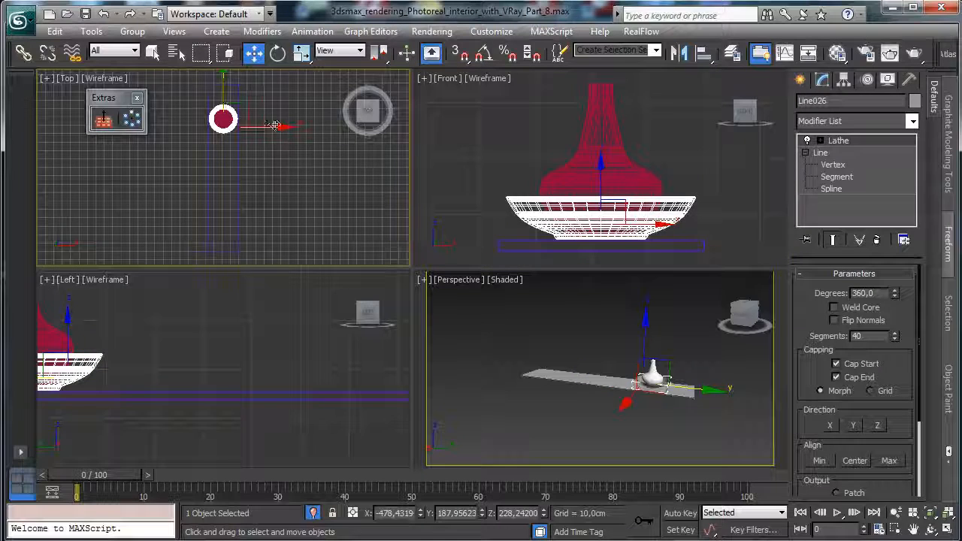
left_click_drag(229, 90, 227, 119)
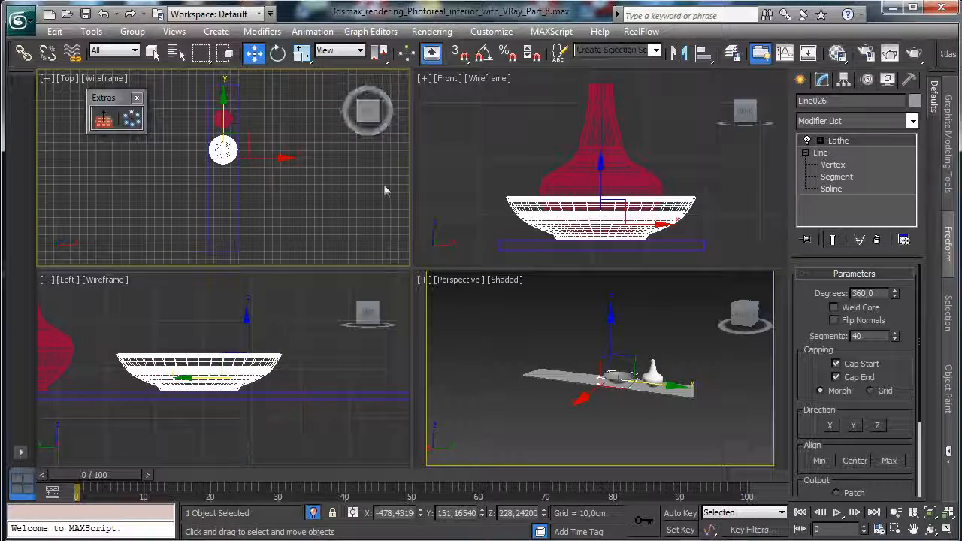
Step: Nudge the bowl to centre it across the shelf and rest its foot on the surface, and turn on Weld Core for its lathe
left_click(946, 513)
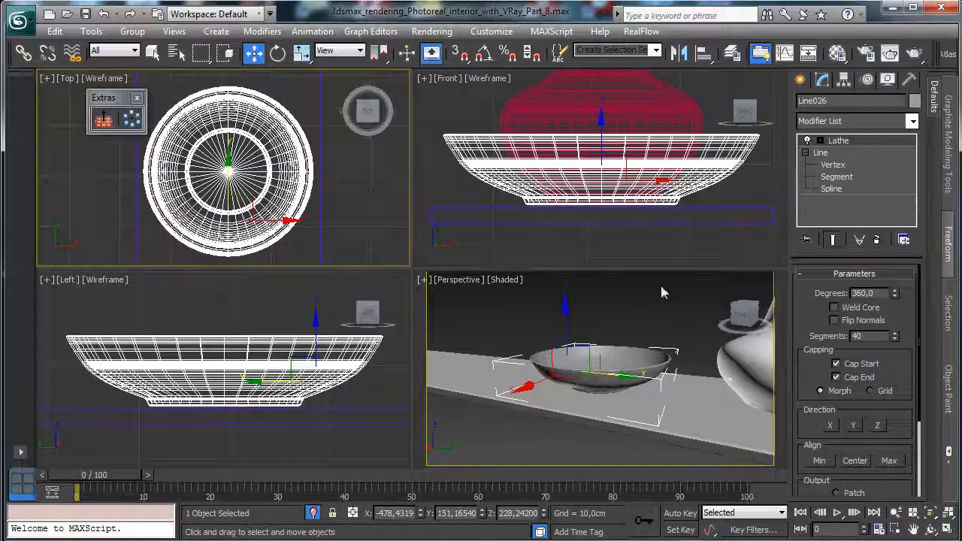
left_click_drag(276, 221, 278, 221)
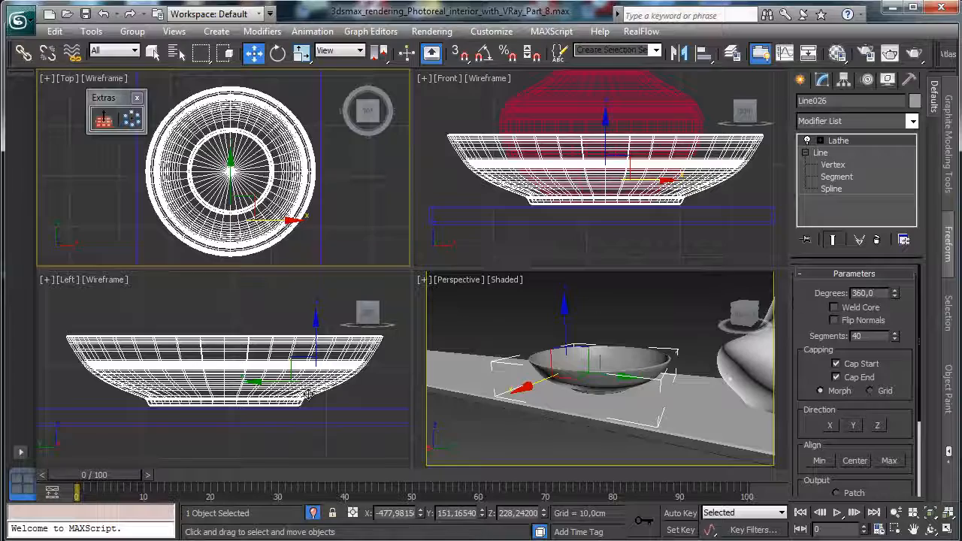
left_click_drag(317, 336, 315, 338)
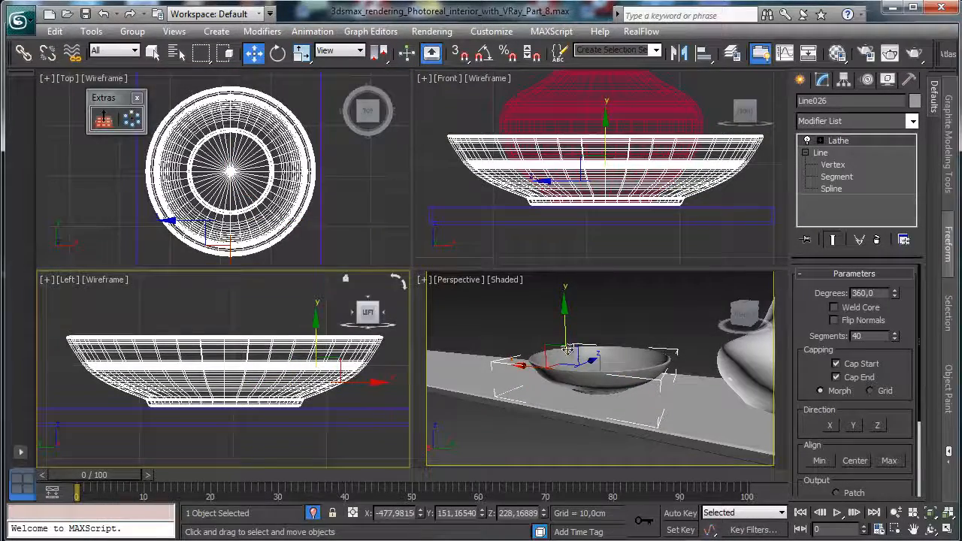
right_click(496, 294)
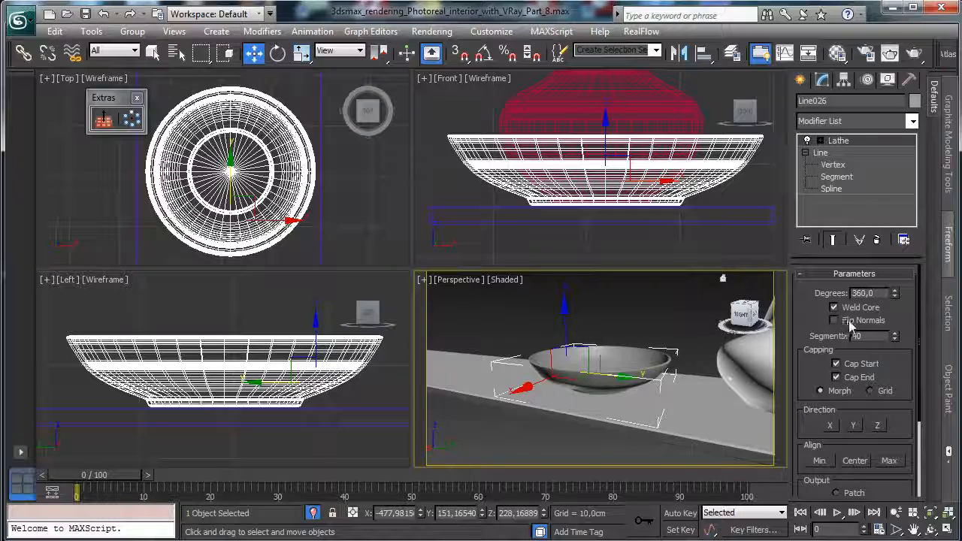
Step: Pick the unused material slot after the white vase material and name it TV vase
left_click(837, 53)
middle_click_drag(256, 166, 255, 116)
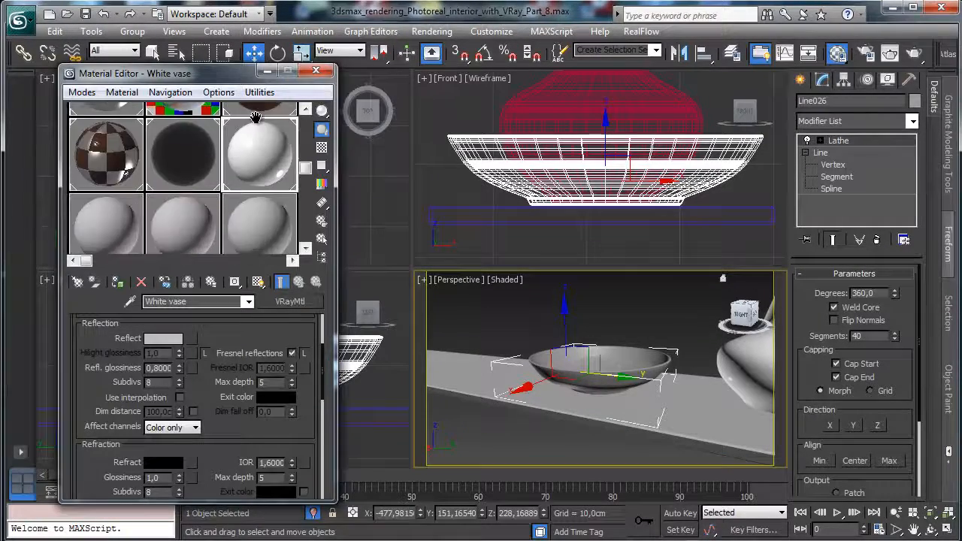
left_click(98, 213)
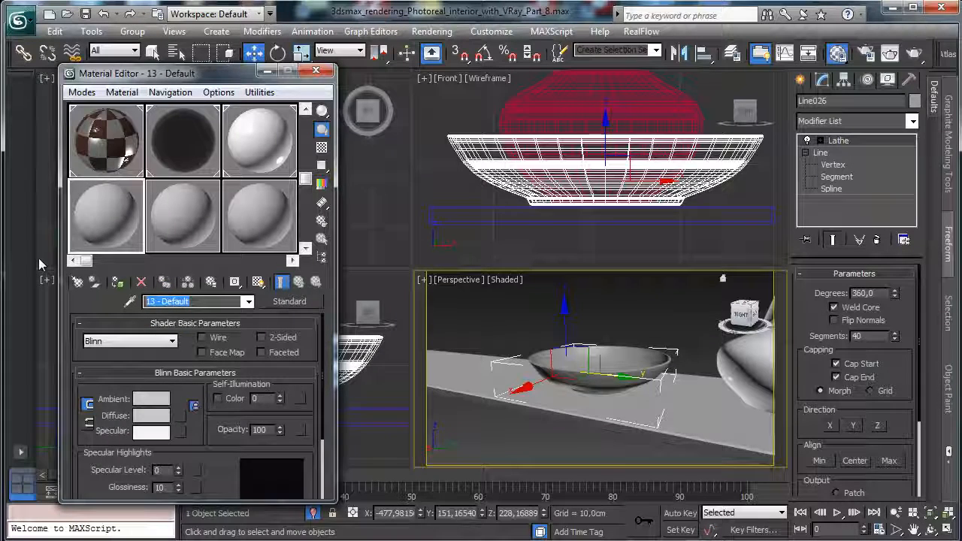
type("TV va")
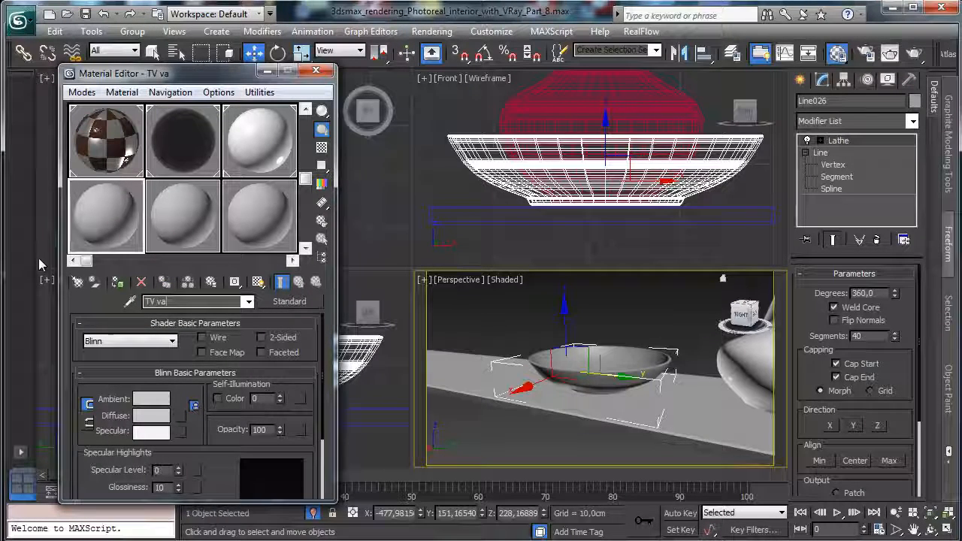
type("se")
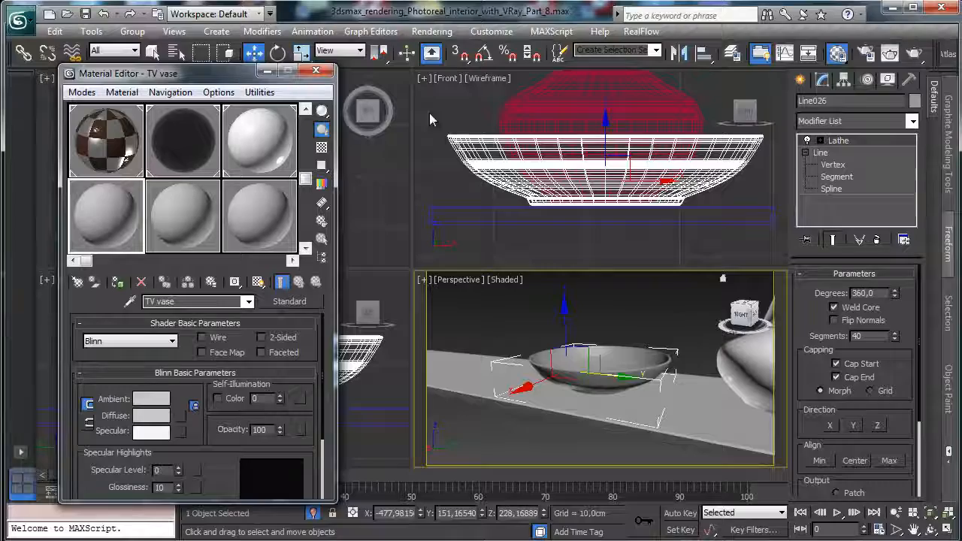
Step: Change the TV vase material to VRayMtl, assign it to the bowl and save the scene
left_click(280, 304)
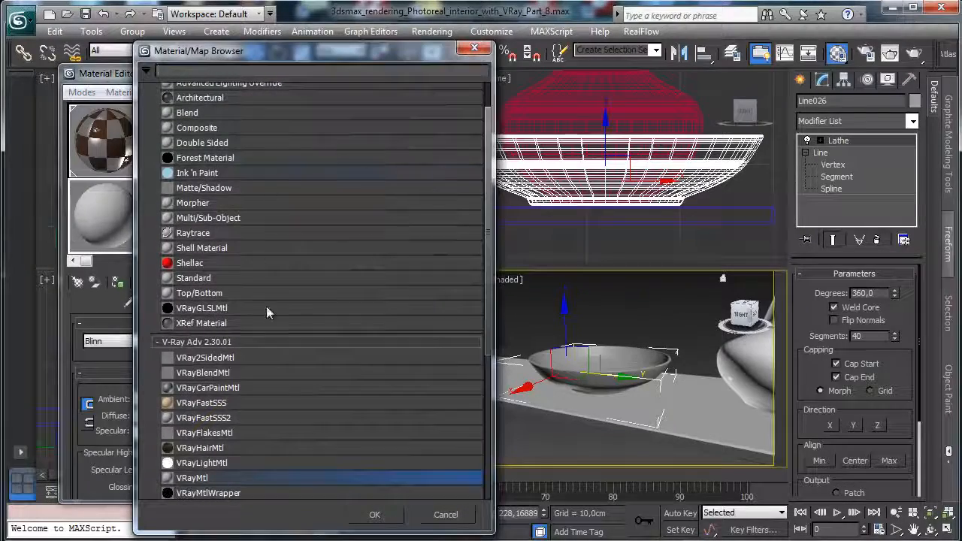
double_click(209, 478)
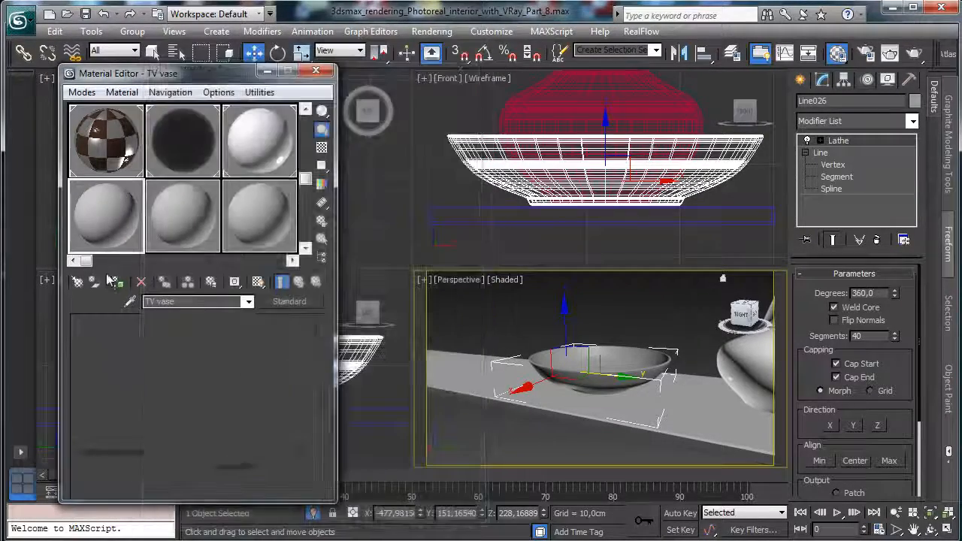
left_click(85, 13)
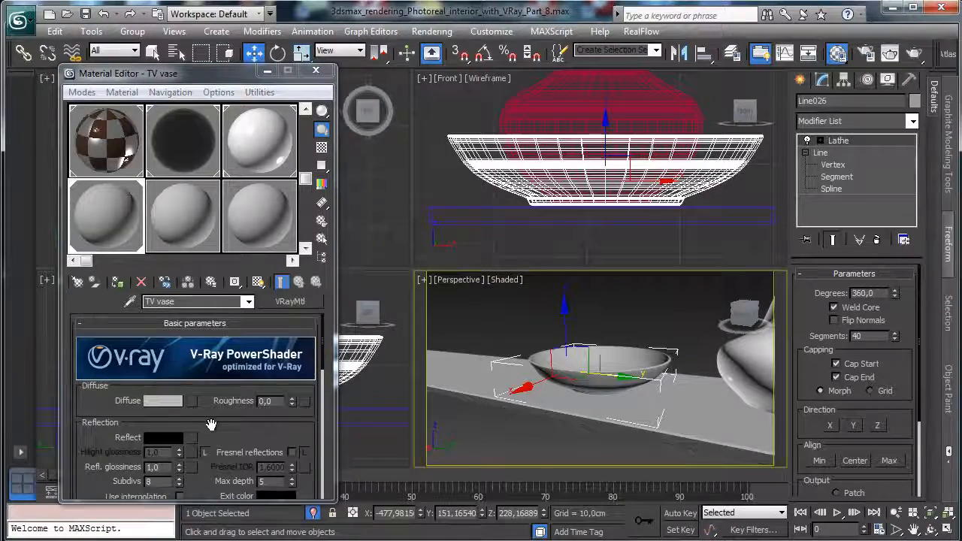
left_click_drag(211, 425, 193, 363)
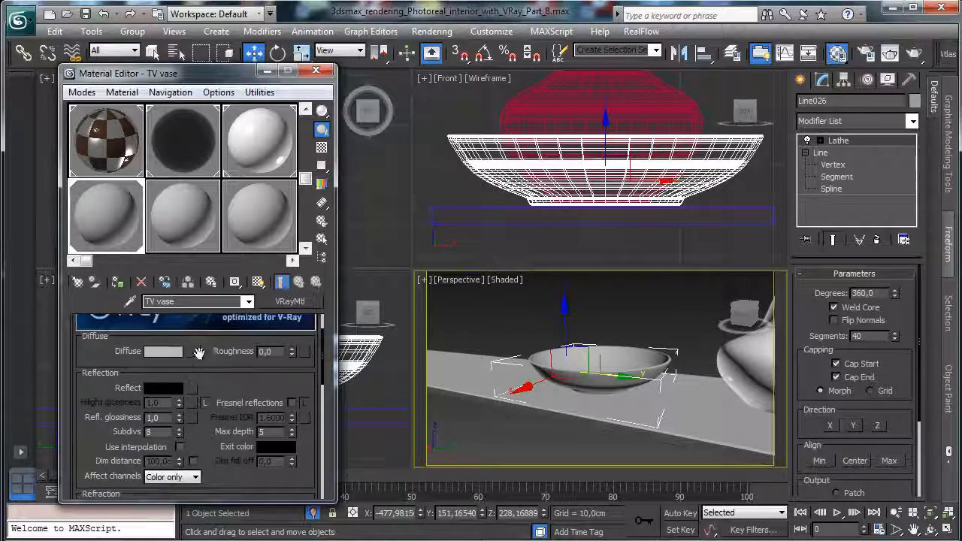
Step: Change the TV vase material type to VRayFastSSS2 and apply the Marble (white) preset
left_click(297, 301)
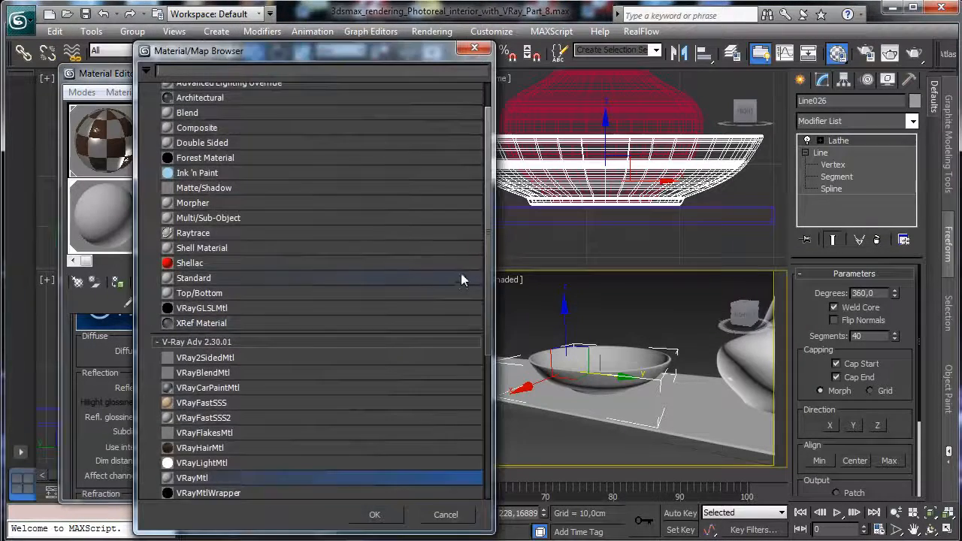
left_click(233, 417)
left_click(374, 513)
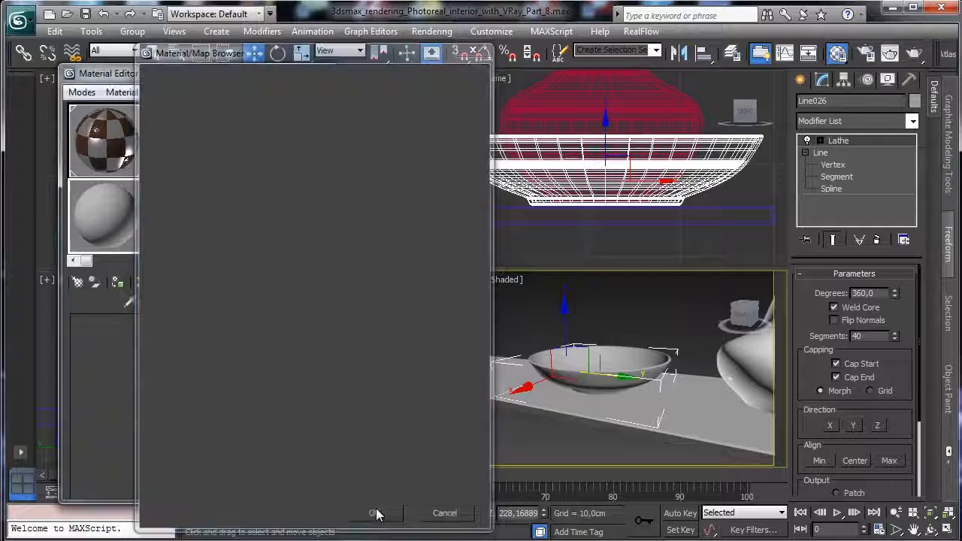
left_click(306, 343)
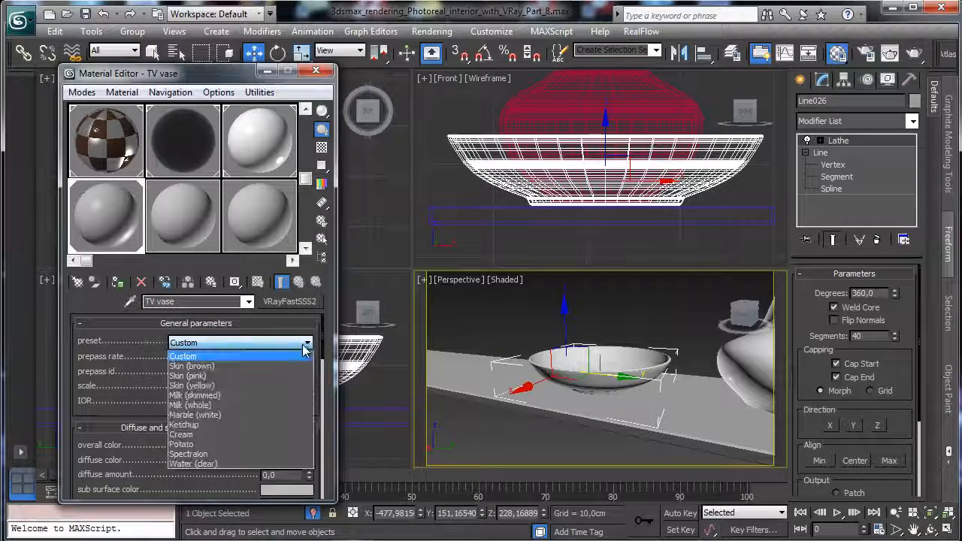
left_click(225, 416)
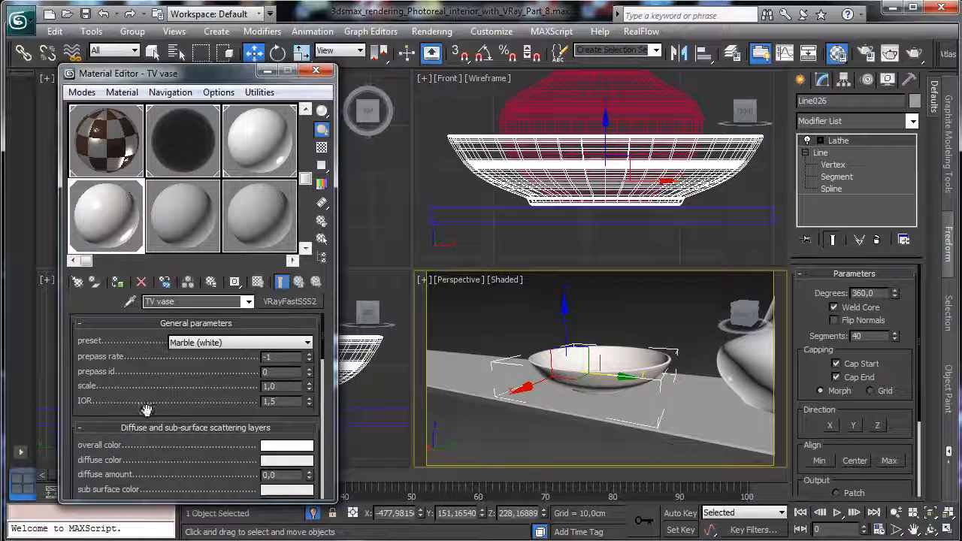
Step: Add a Bitmap to the overall color map slot of the TV vase material
scroll(151, 413, "down", 4)
scroll(123, 449, "down", 5)
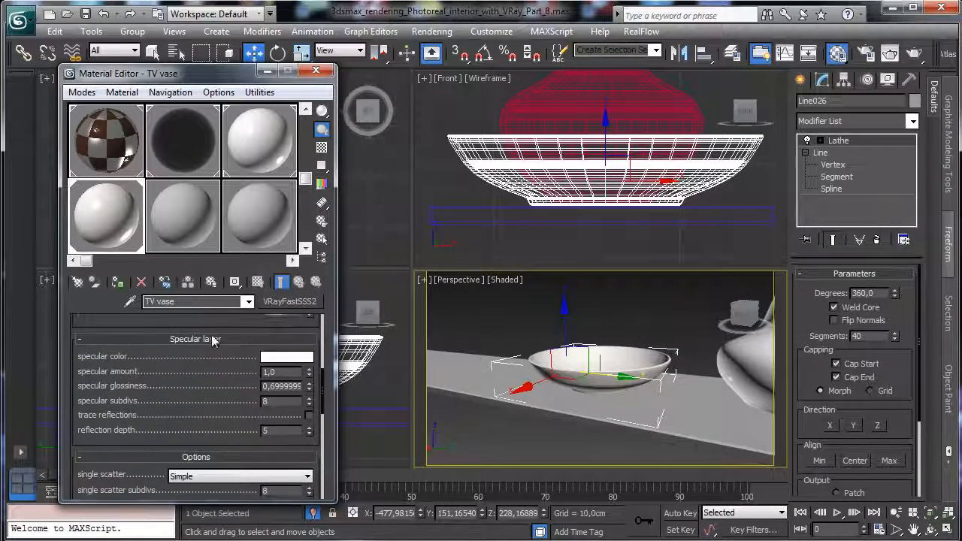
scroll(153, 444, "down", 10)
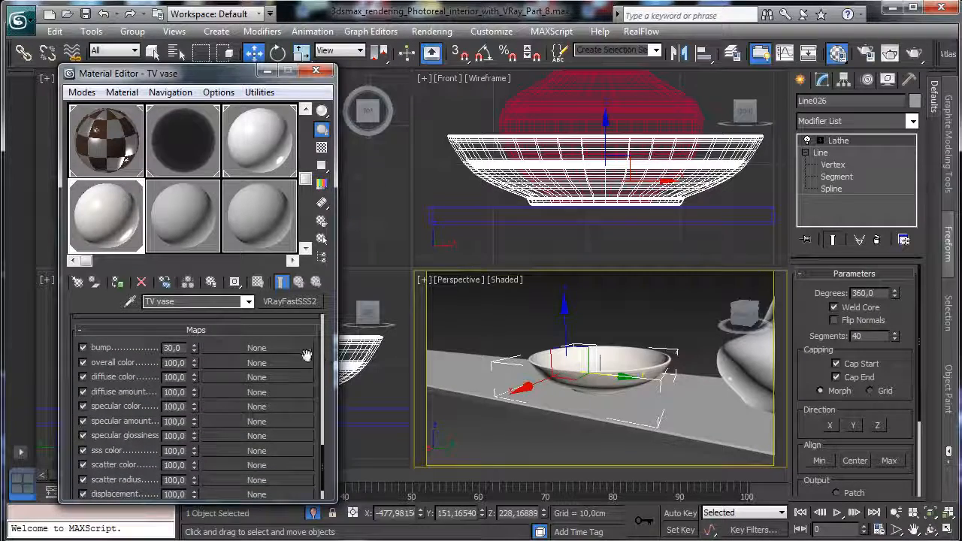
scroll(317, 372, "up", 4)
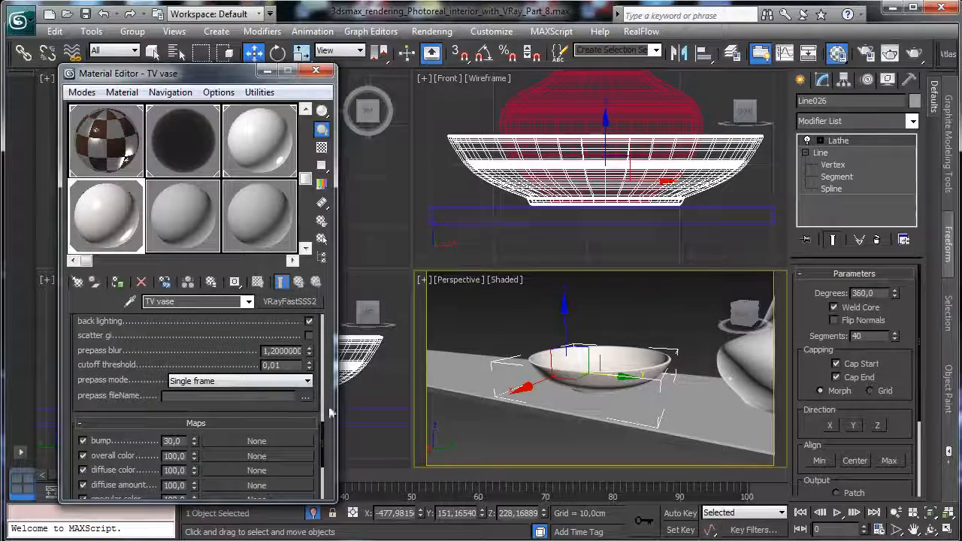
scroll(154, 365, "up", 7)
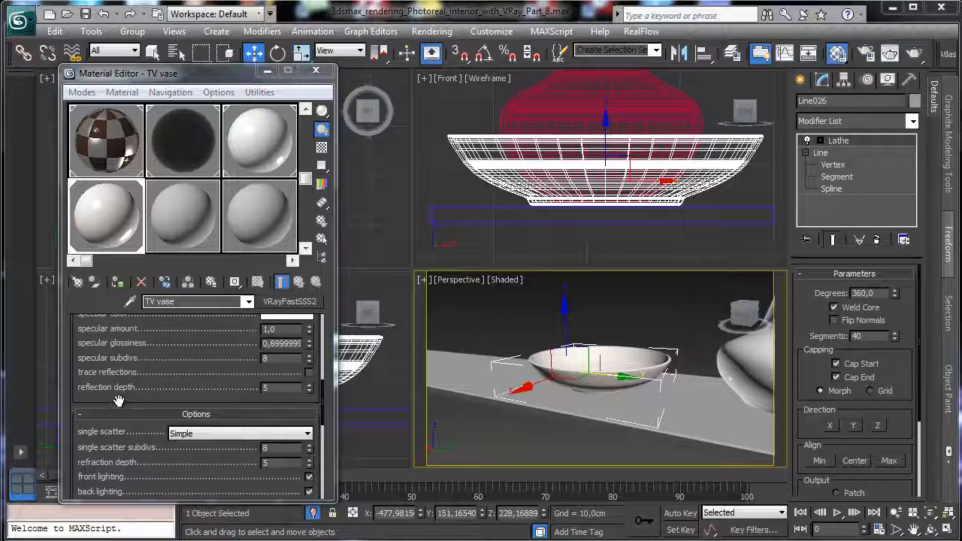
scroll(118, 400, "down", 7)
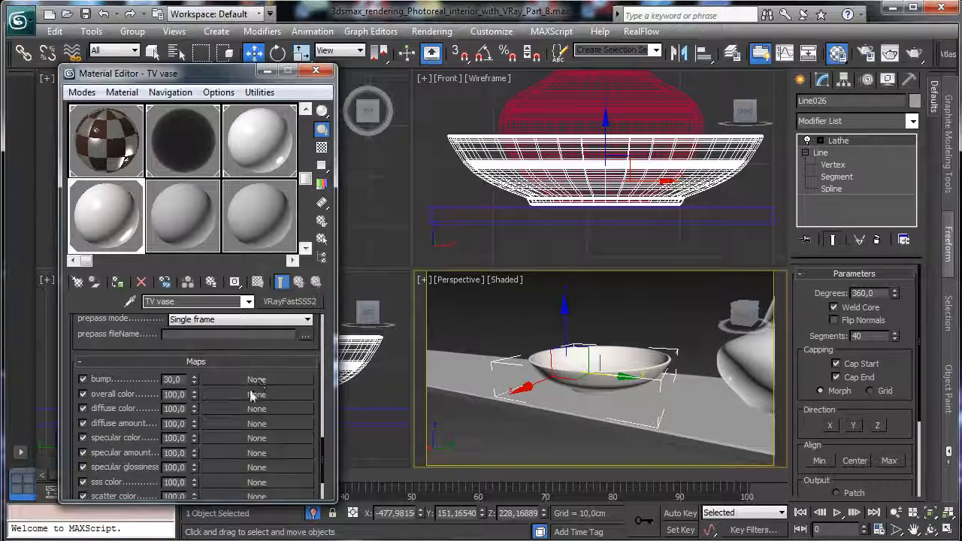
left_click(256, 395)
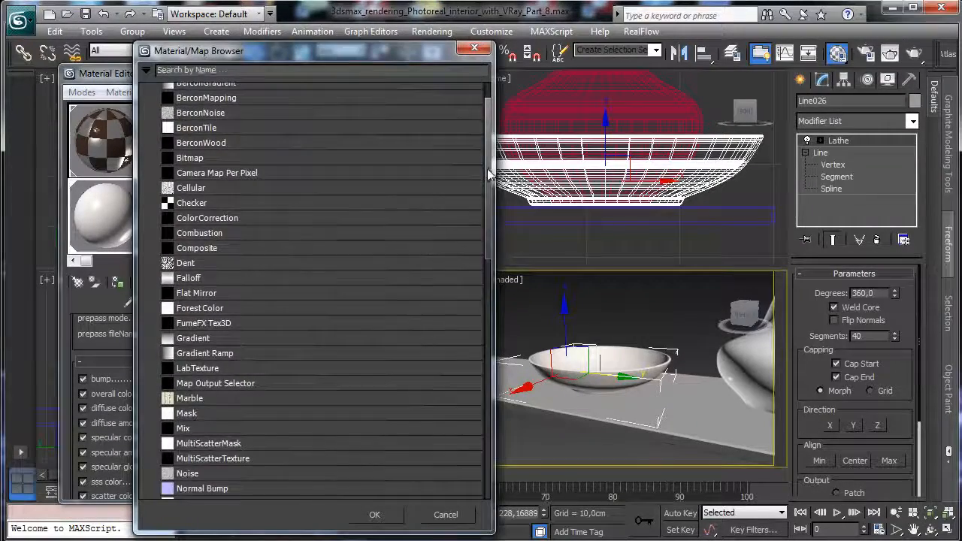
left_click_drag(488, 174, 481, 271)
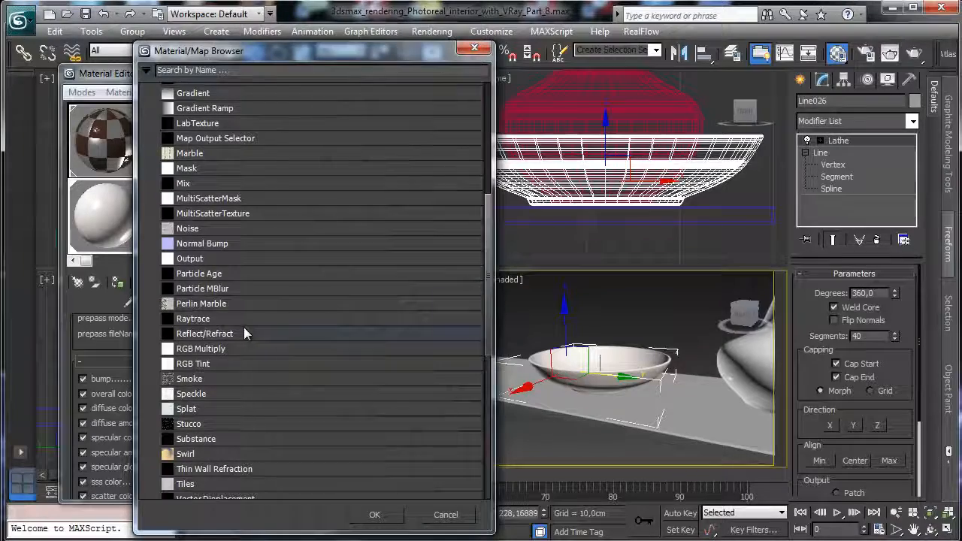
scroll(488, 266, "up", 7)
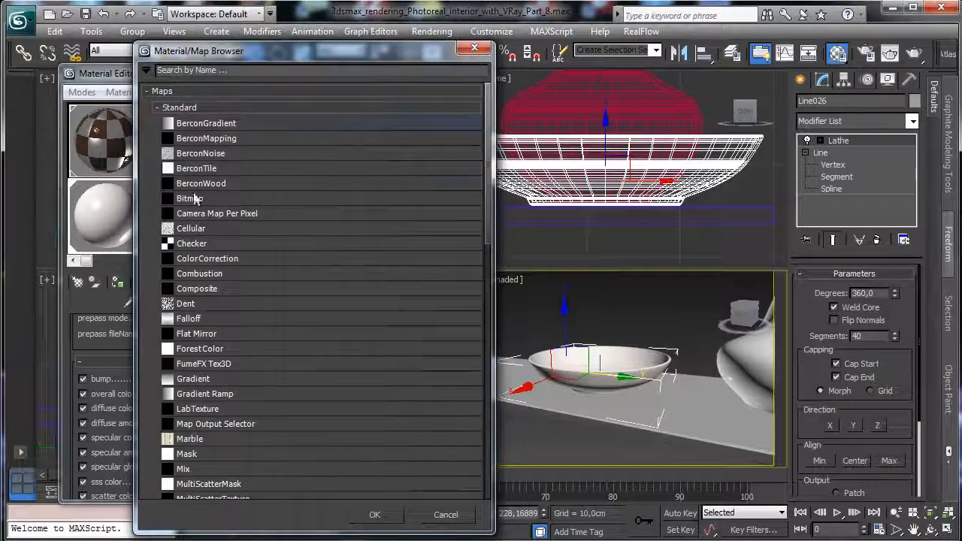
double_click(194, 199)
Step: Load GRANITPK.JPG from the Stones folder of the Maps library as the bitmap image
left_click(197, 59)
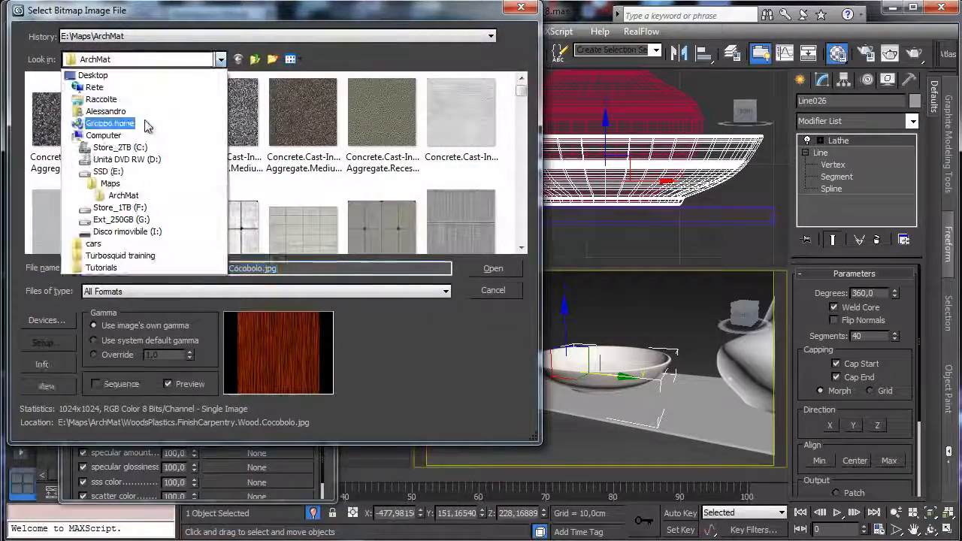
left_click(110, 183)
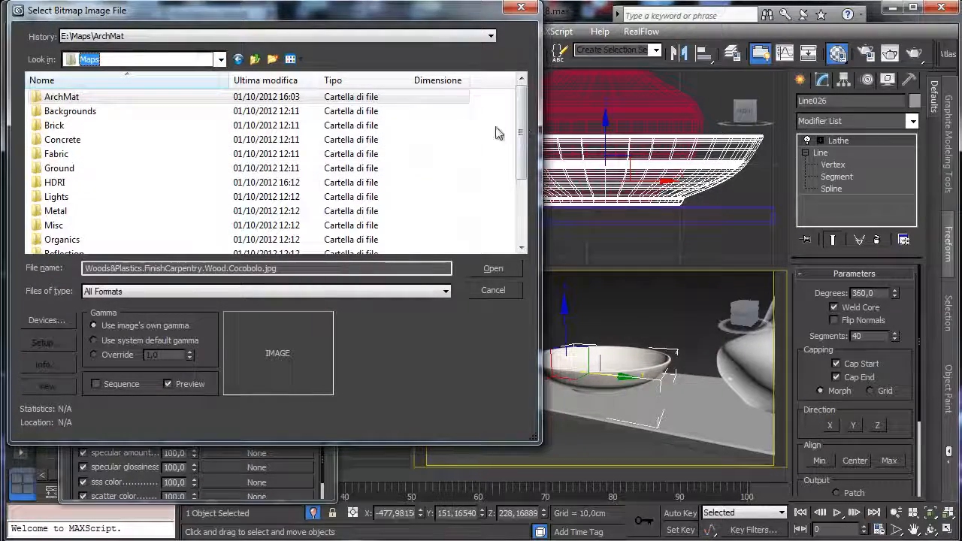
left_click_drag(520, 128, 518, 180)
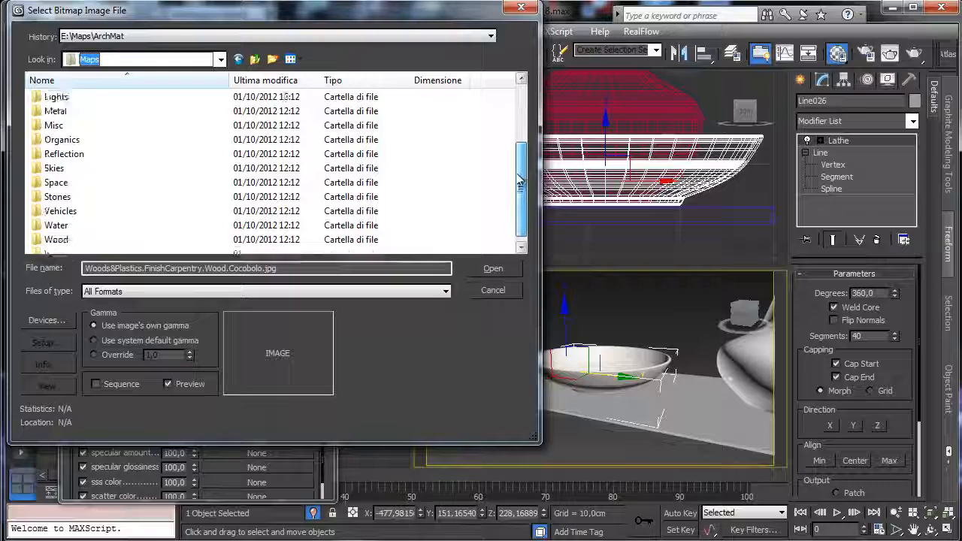
double_click(59, 197)
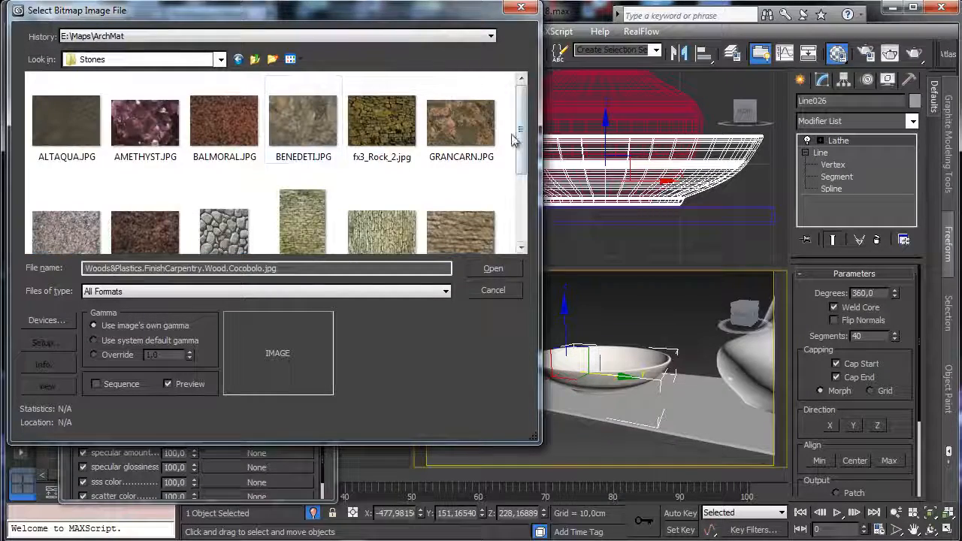
left_click_drag(520, 128, 522, 184)
left_click(71, 124)
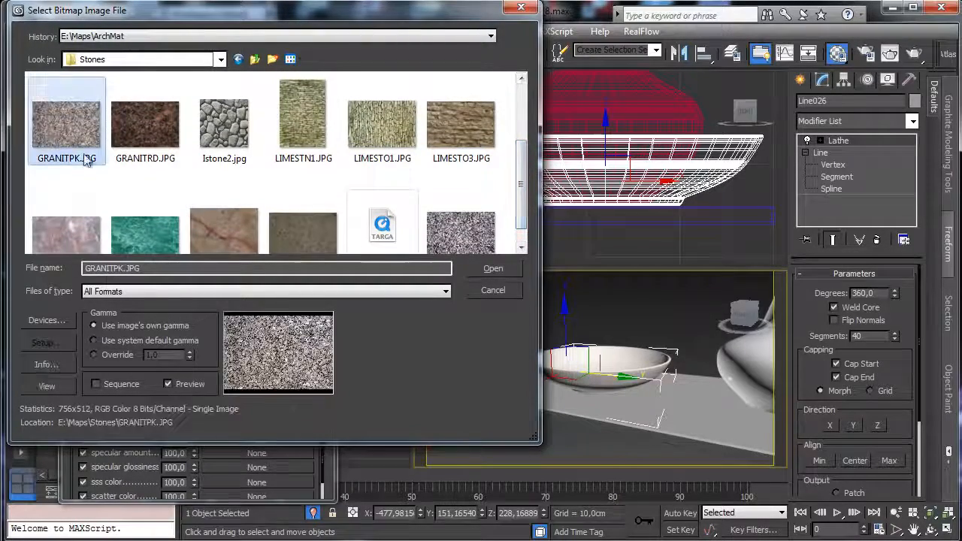
left_click(492, 268)
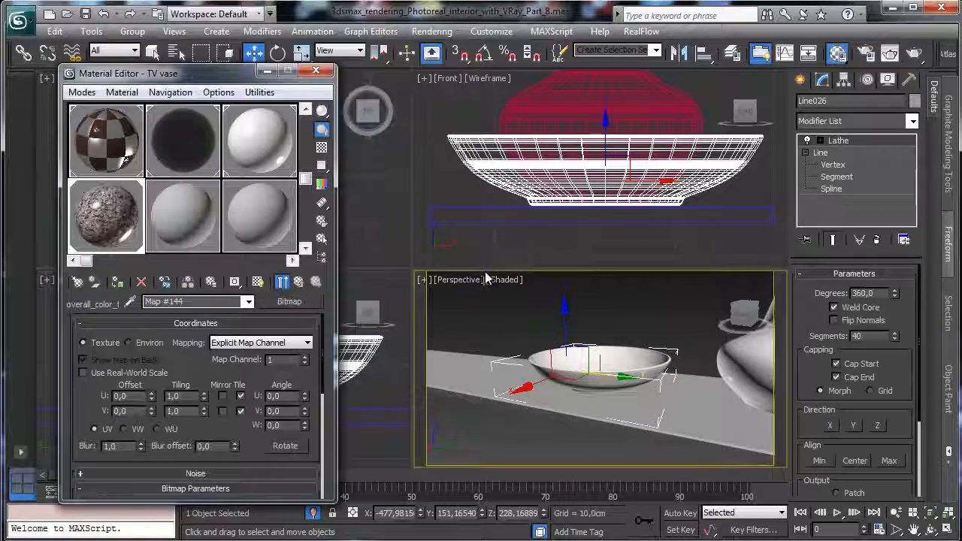
Step: Show the granite map in the viewport and generate mapping coordinates for the bowl's lathe
left_click(258, 282)
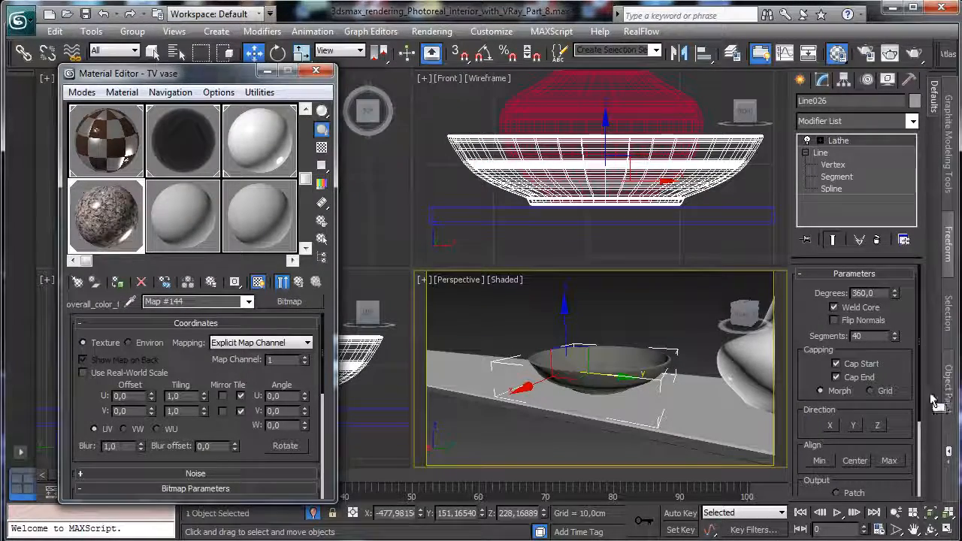
scroll(824, 432, "down", 3)
left_click(825, 432)
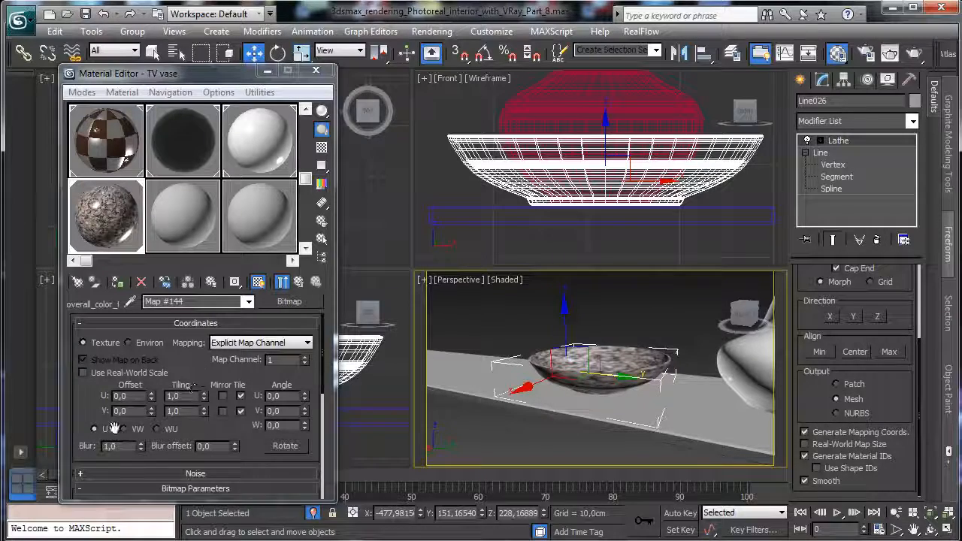
Step: Set the granite bitmap's blur to 0,01
double_click(124, 445)
type("0,01")
key("Return")
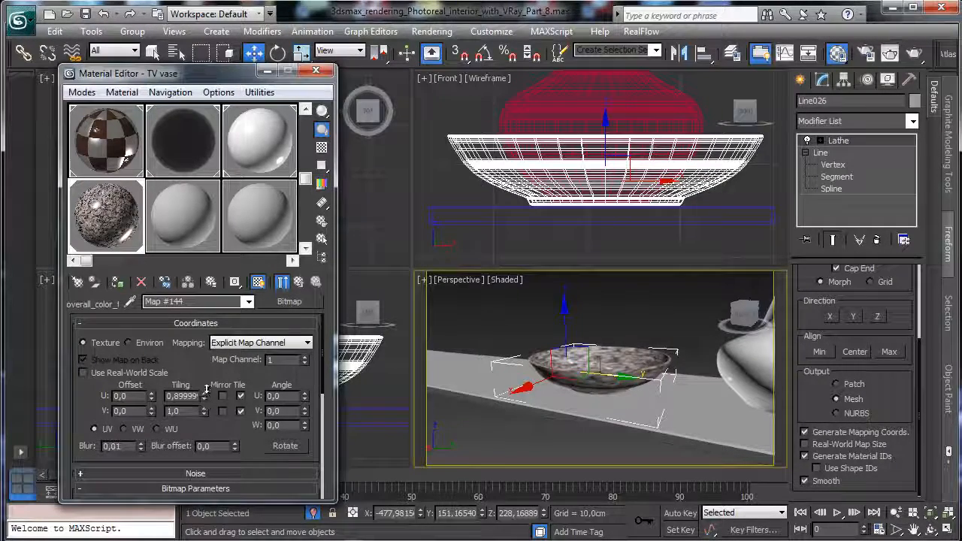
Step: Set the granite bitmap's tiling to 4 in U and 8 in V, and return to the parent TV vase material
left_click_drag(206, 389, 206, 388)
left_click(193, 411)
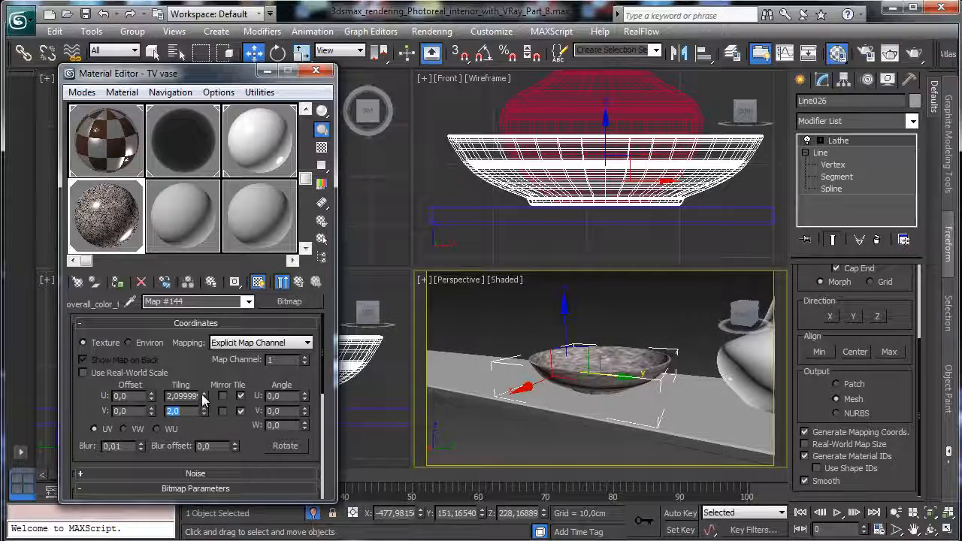
type("4")
key("Return")
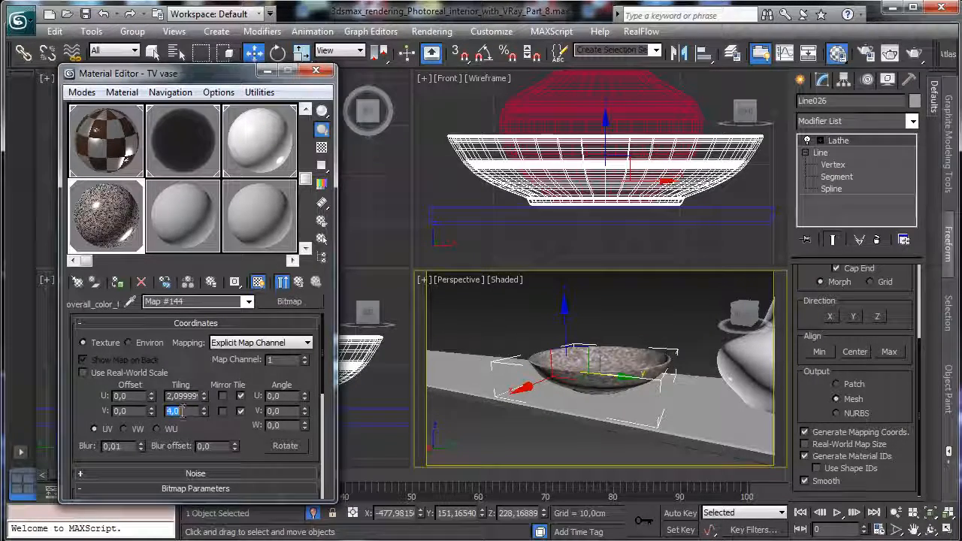
type("6")
key("Return")
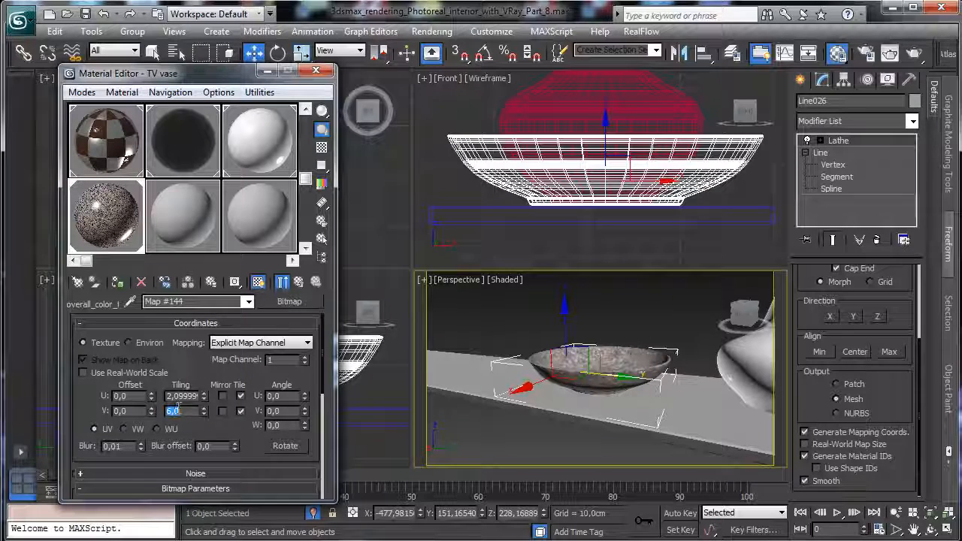
type("8")
key("Return")
left_click(181, 396)
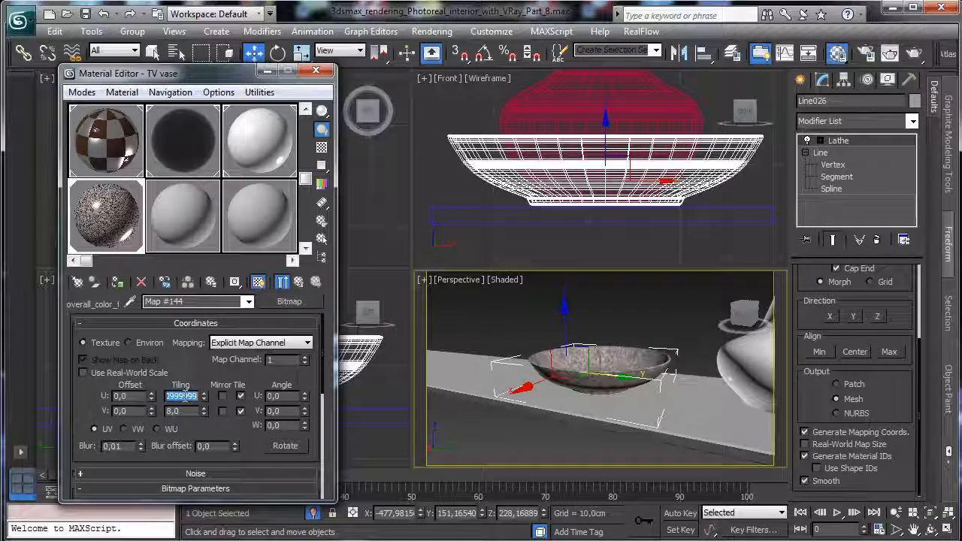
type("3,9")
key("Return")
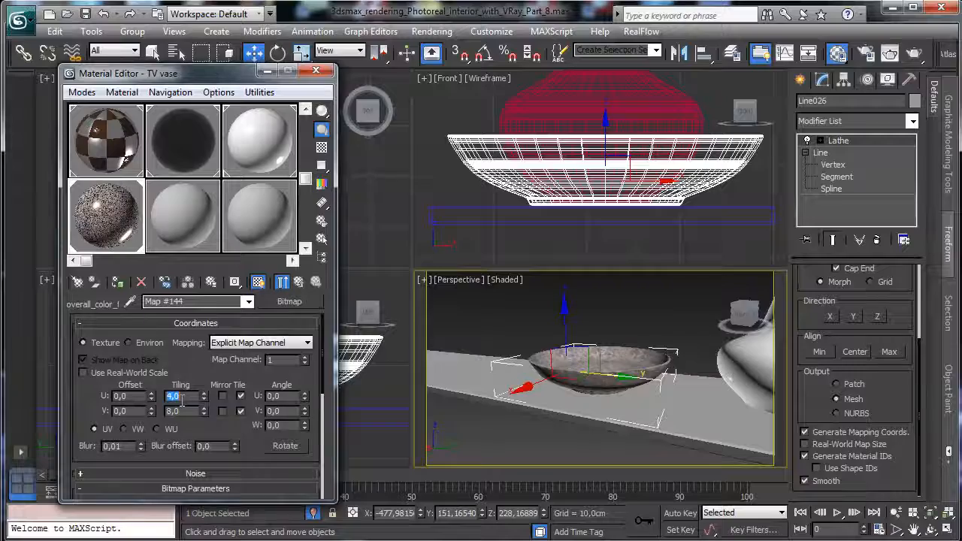
left_click(299, 283)
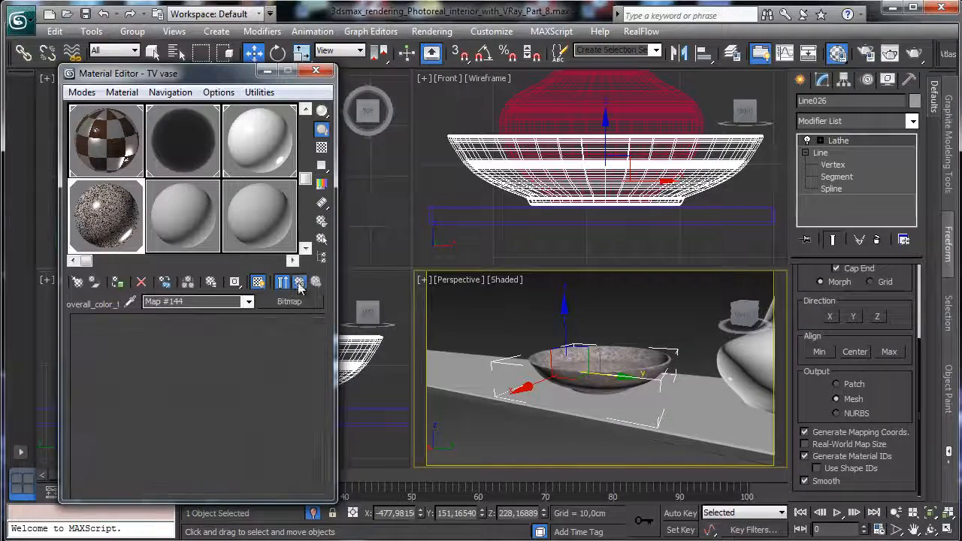
Step: Show the scene through VRayPhysicalCamera005 and exit isolation so the whole room is displayed
left_click(460, 279)
mouse_move(601, 295)
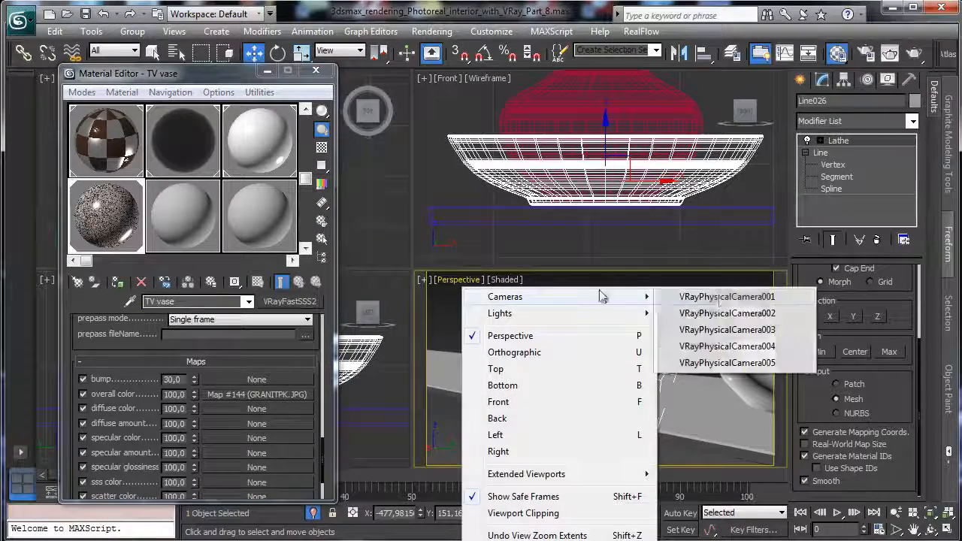
left_click(744, 362)
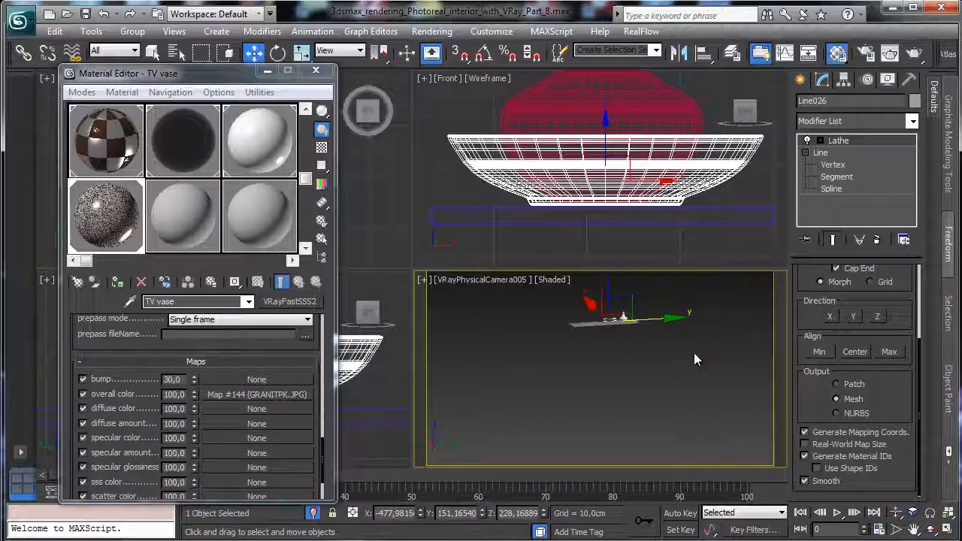
left_click(315, 513)
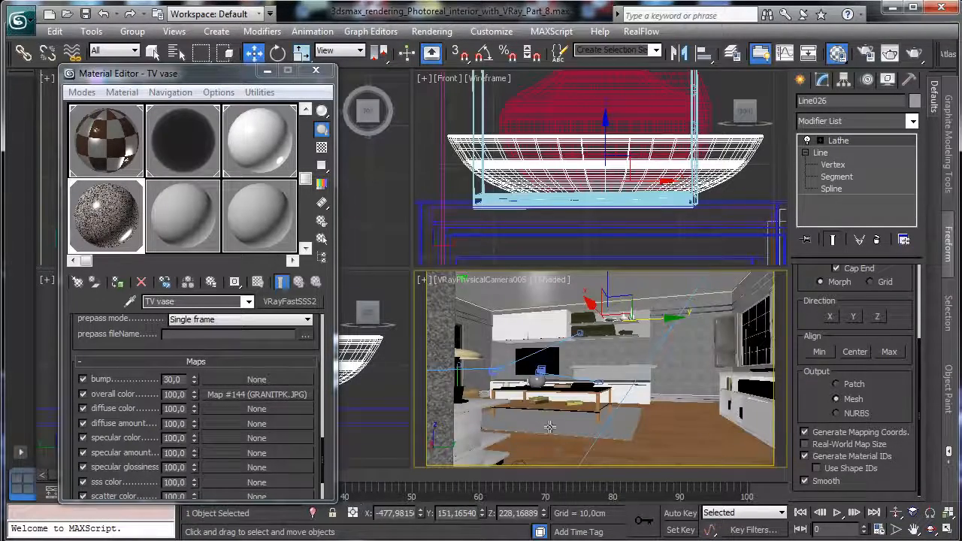
Step: Render the VRayPhysicalCamera005 view, narrow the render region around the shelf's bowl and vases, and put the frame buffer away
left_click(913, 53)
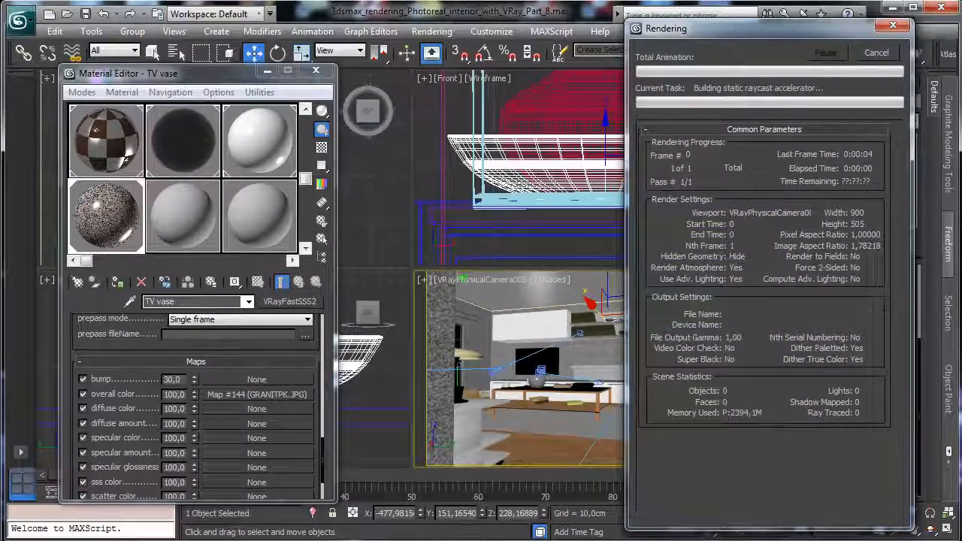
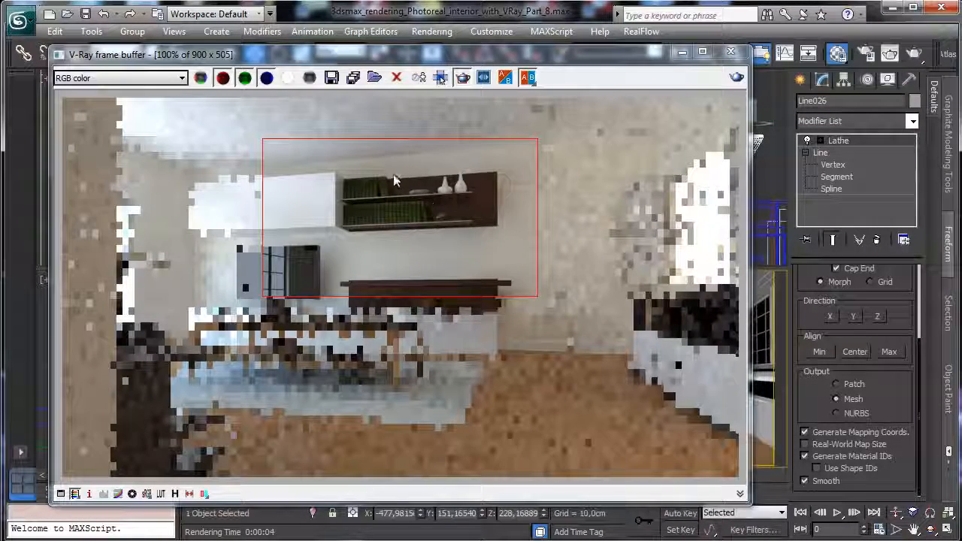
left_click_drag(386, 169, 472, 213)
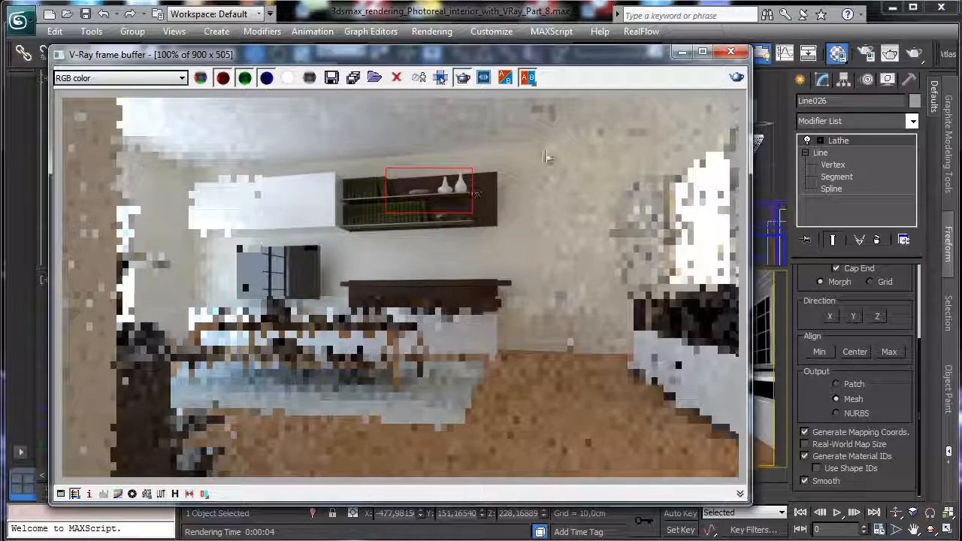
left_click(681, 53)
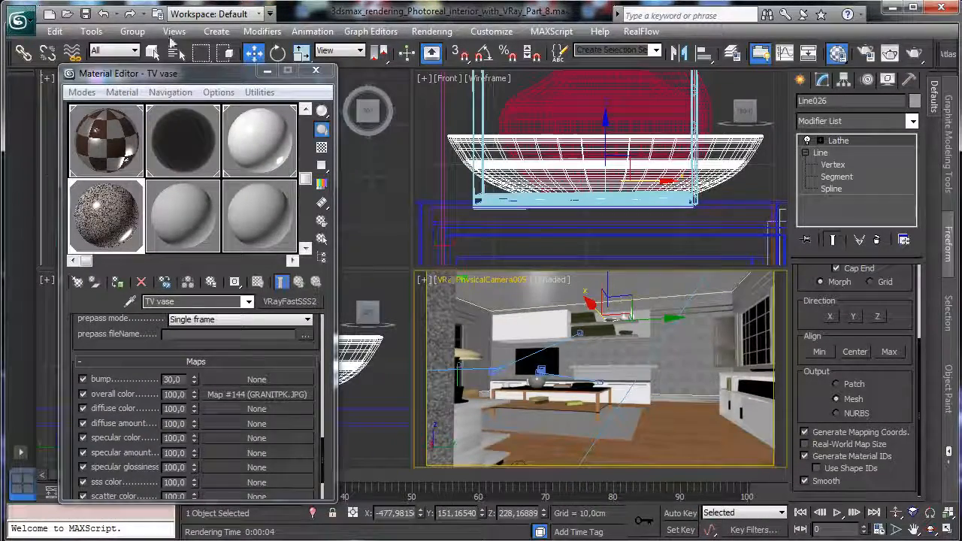
Step: Select VRayPhysicalCamera005 and clone it as an independent copy
left_click(456, 281)
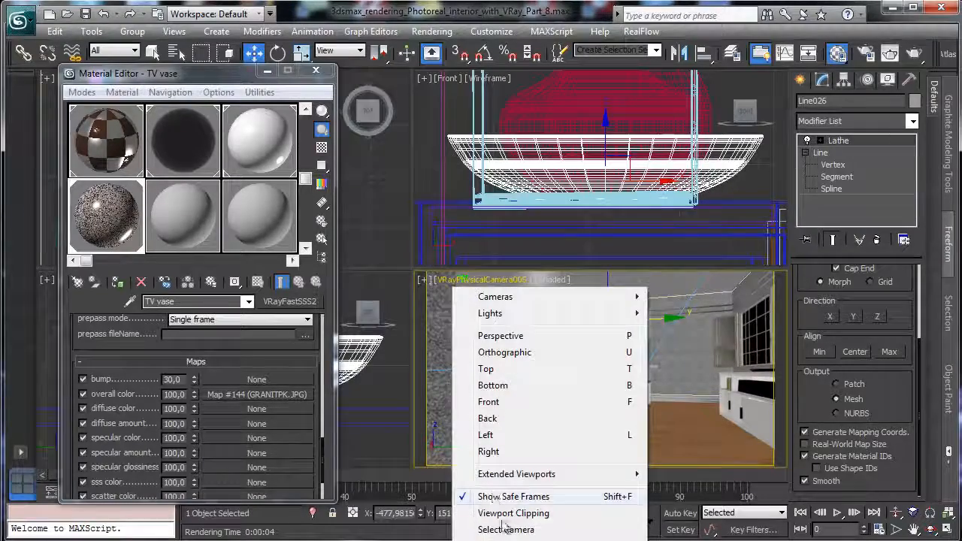
left_click(505, 529)
left_click(55, 31)
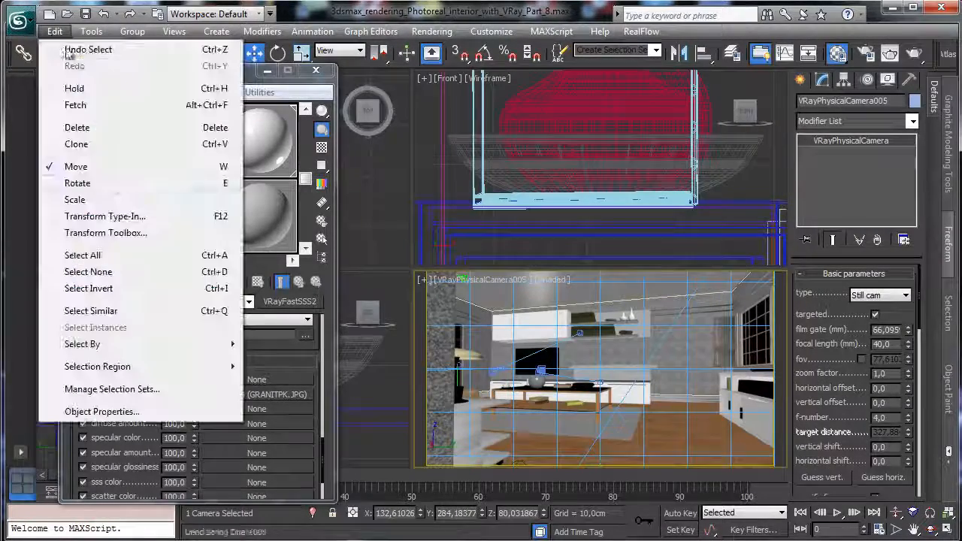
left_click(76, 144)
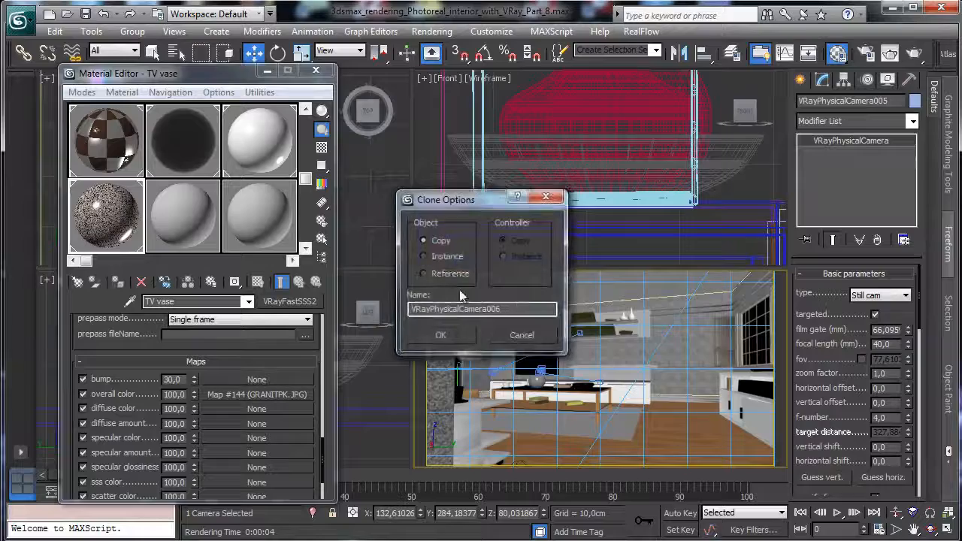
left_click(440, 334)
Step: Look through VRayPhysicalCamera006 in the shaded viewport and close the Material Editor
left_click(488, 281)
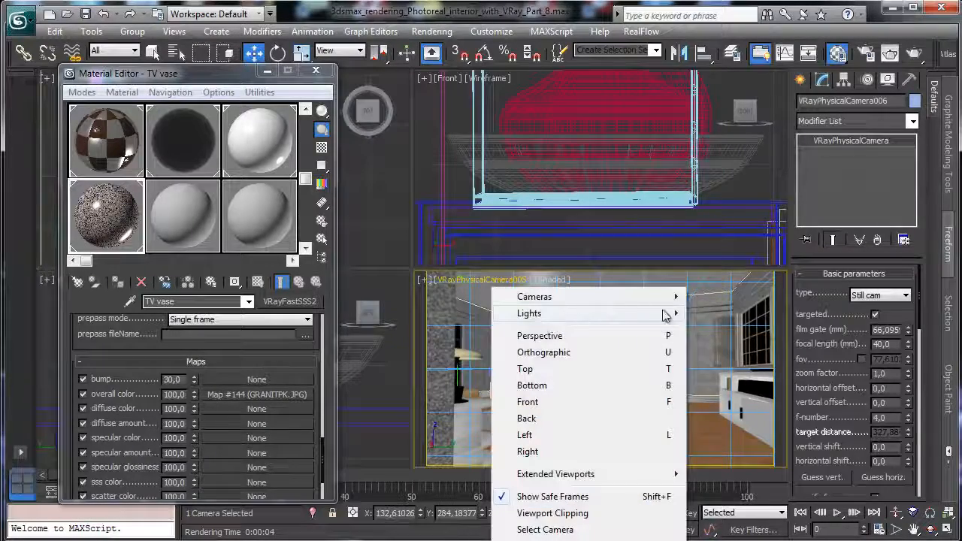
mouse_move(661, 297)
left_click(740, 378)
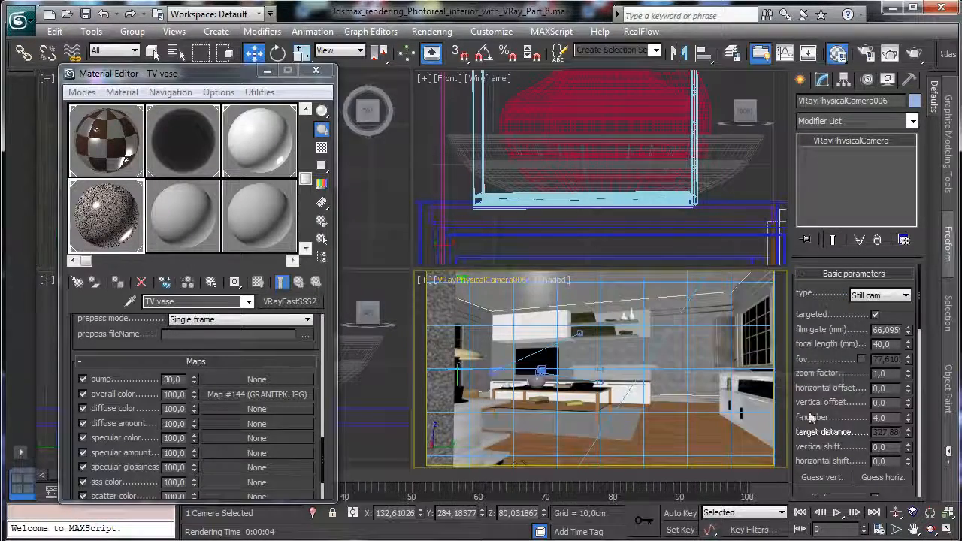
left_click(315, 70)
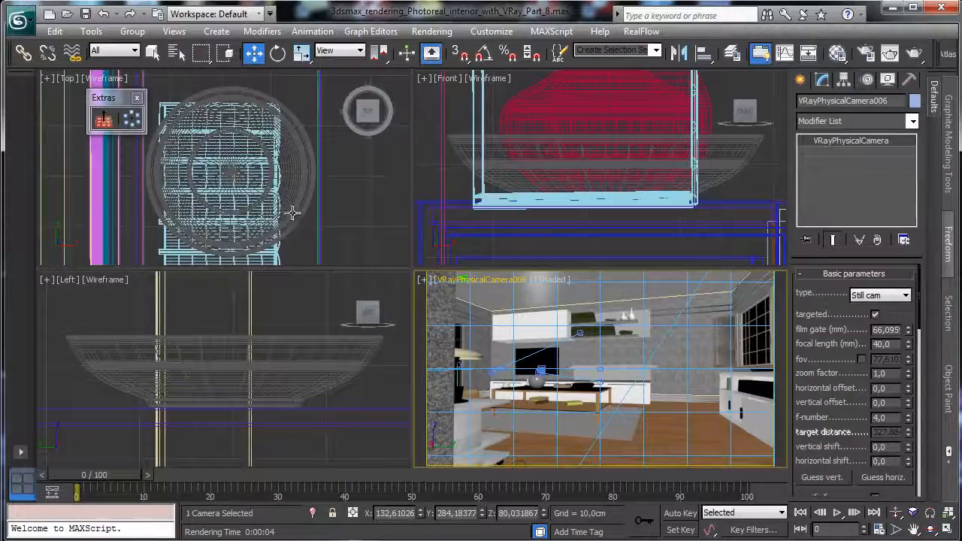
Step: Move VRayPhysicalCamera006 in the Top view to the middle of the room, beside the coffee table
left_click(896, 513)
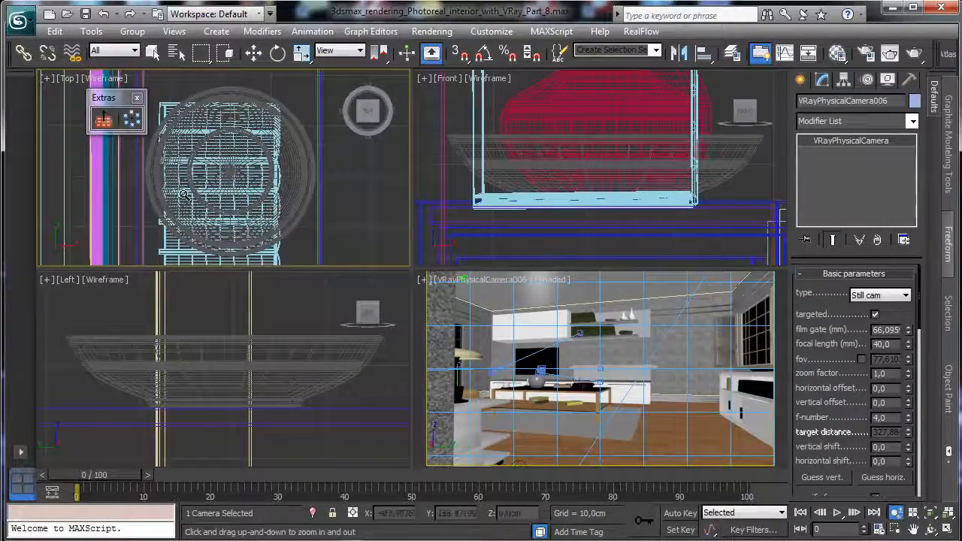
left_click_drag(183, 194, 186, 248)
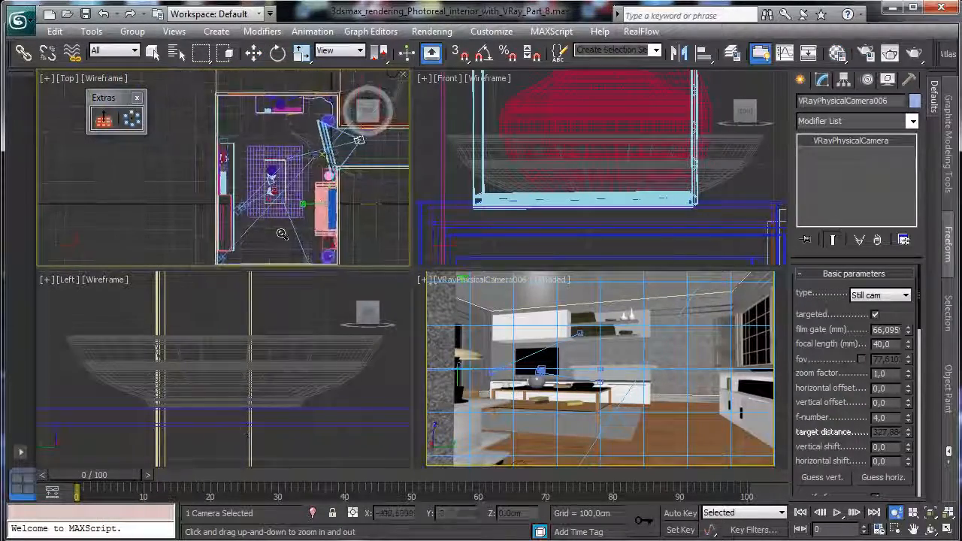
left_click(253, 52)
right_click(396, 156)
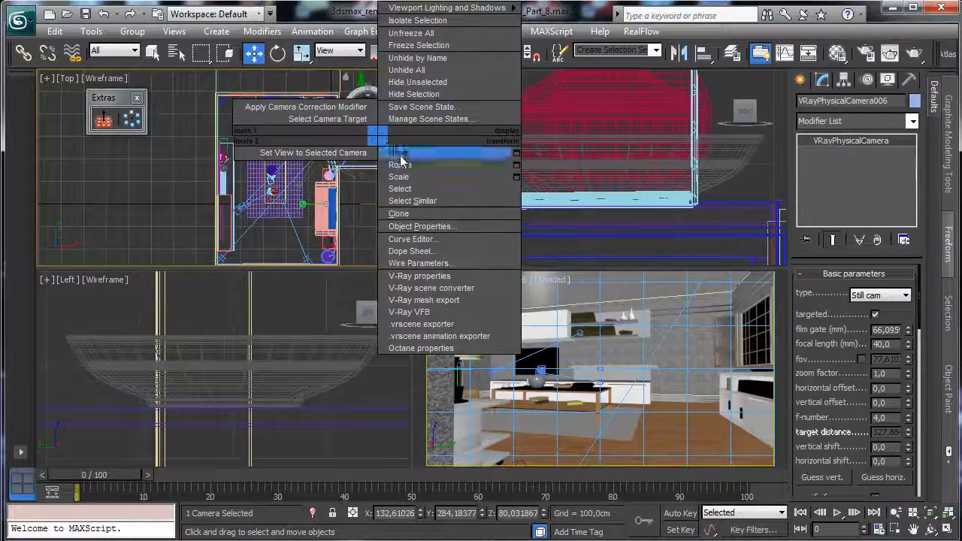
left_click(384, 135)
left_click_drag(383, 136, 303, 162)
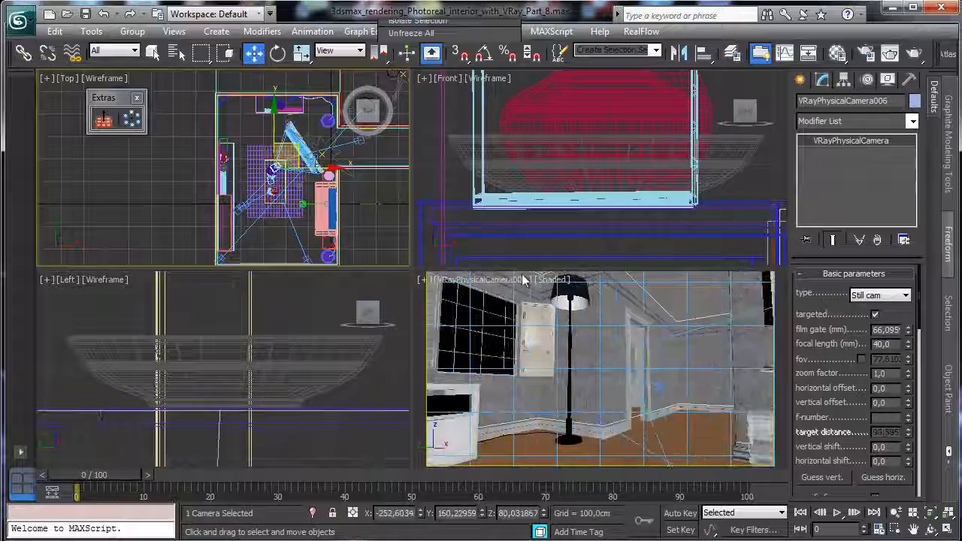
Step: Move VRayPhysicalCamera006's target onto the wall with the TV and raise it to about 179 cm, at the book shelf
right_click(472, 286)
left_click(472, 286)
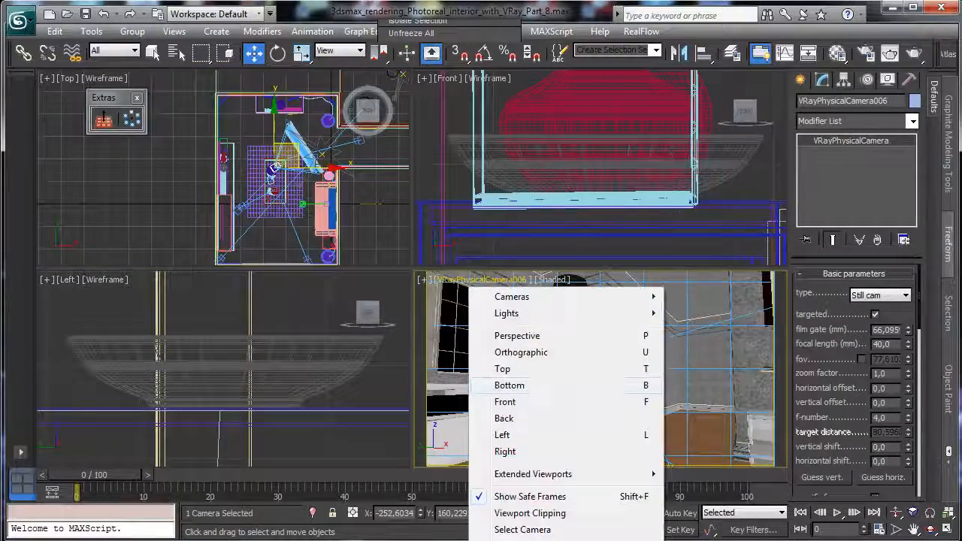
left_click(304, 142)
left_click_drag(316, 139, 239, 138)
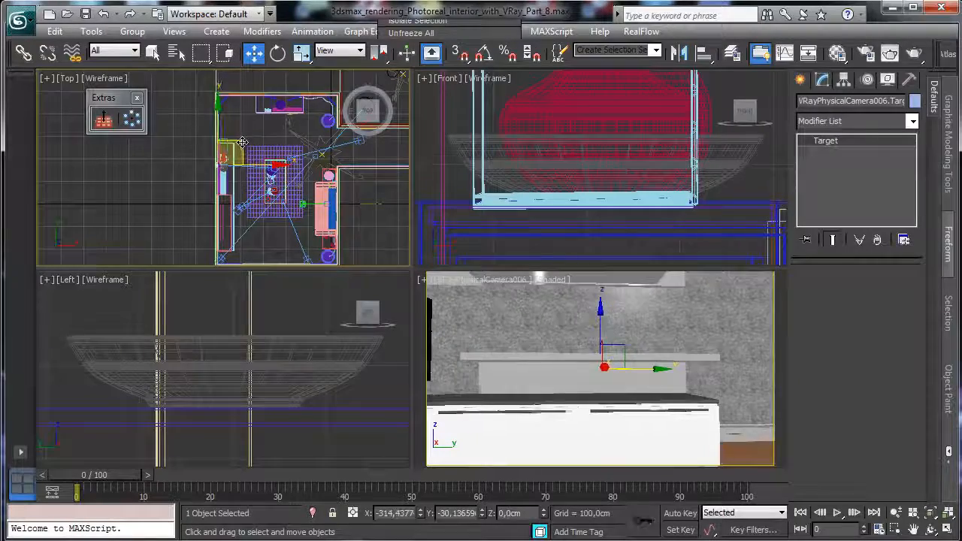
right_click(600, 321)
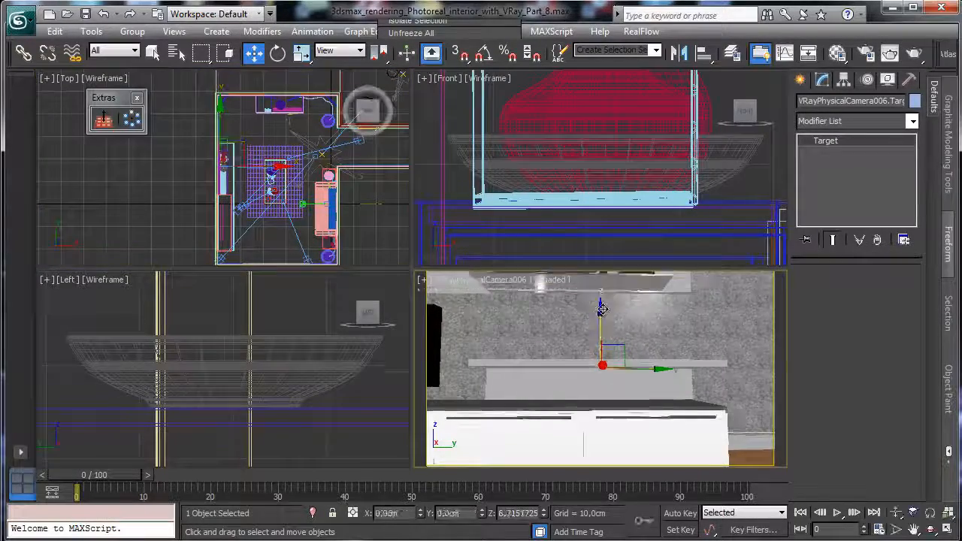
left_click_drag(598, 277, 605, 233)
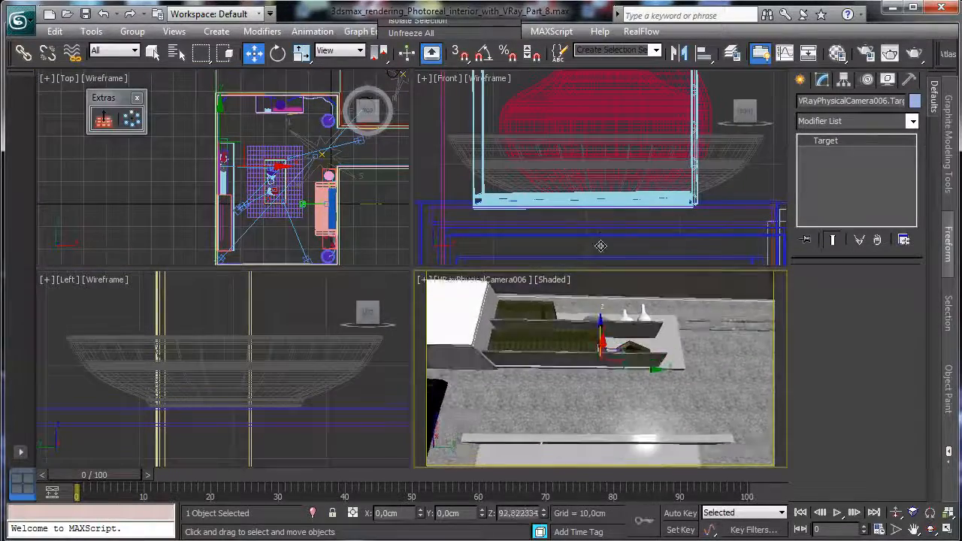
Step: Raise VRayPhysicalCamera006 to about 259 cm and reposition it in the Top view for a closer, angled view of the shelf
left_click(479, 280)
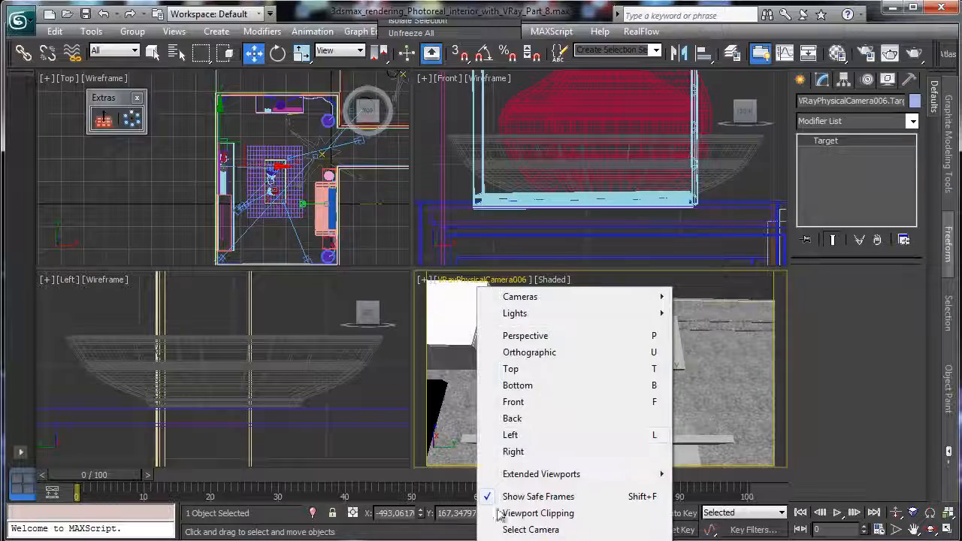
left_click(519, 529)
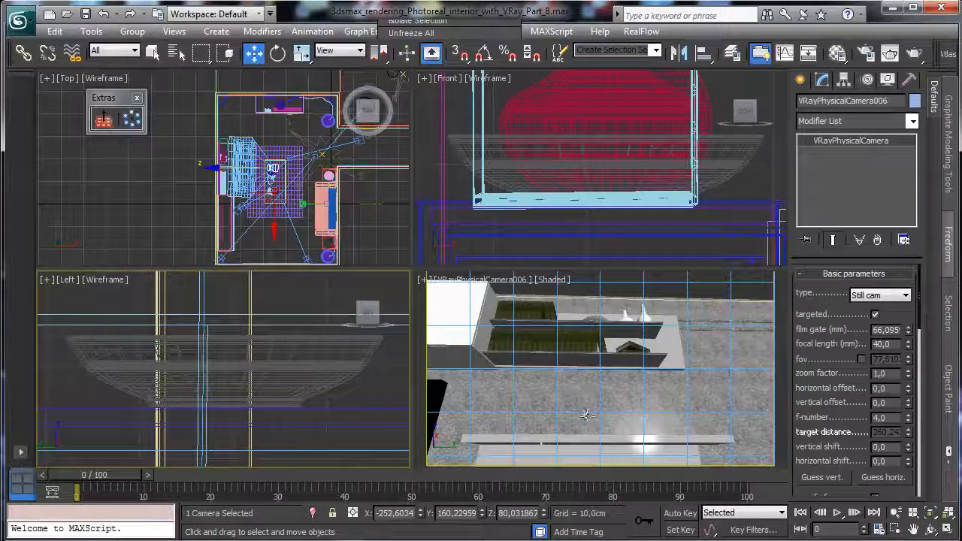
left_click(930, 514)
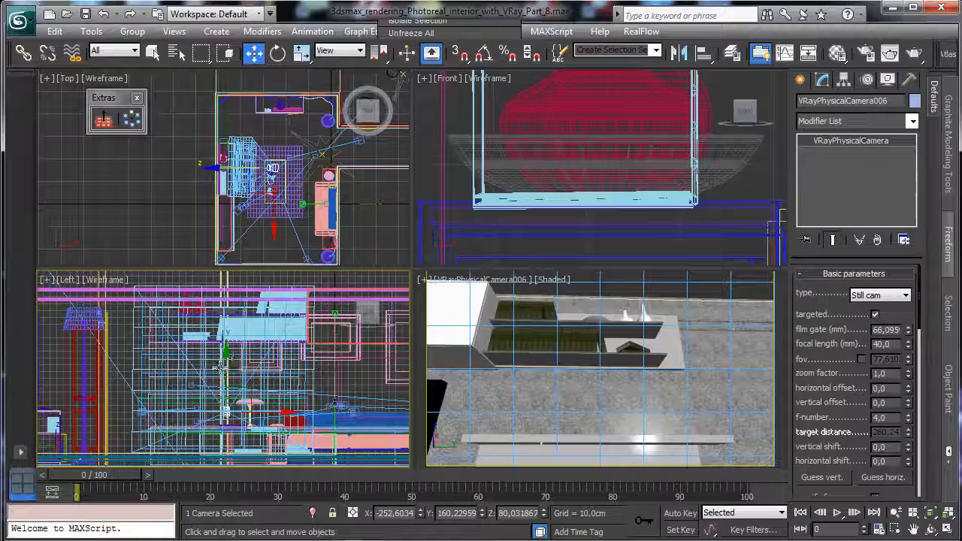
left_click_drag(225, 368, 235, 248)
right_click(272, 146)
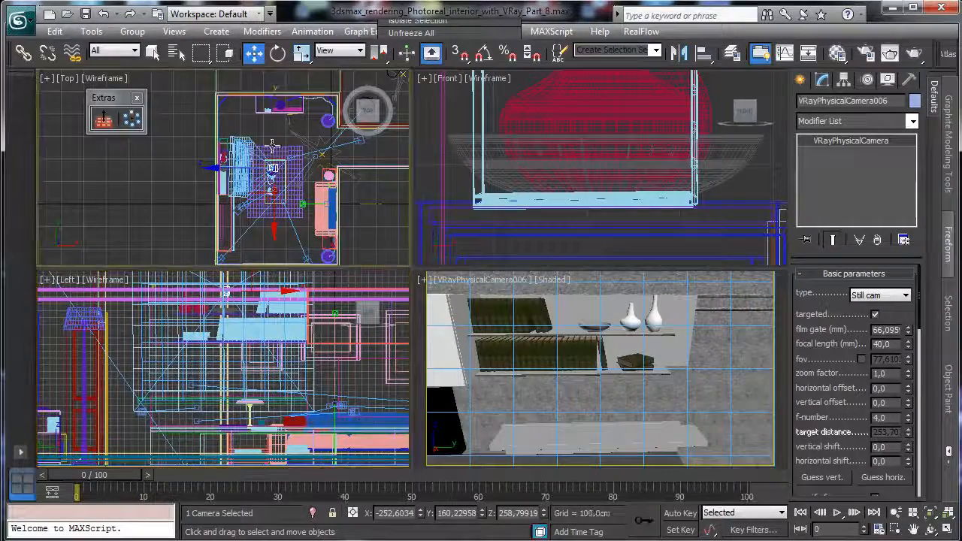
left_click_drag(272, 147, 270, 133)
Step: Raise VRayPhysicalCamera006's target to about 224 cm to frame the bowl and vases, and render the view
left_click(482, 289)
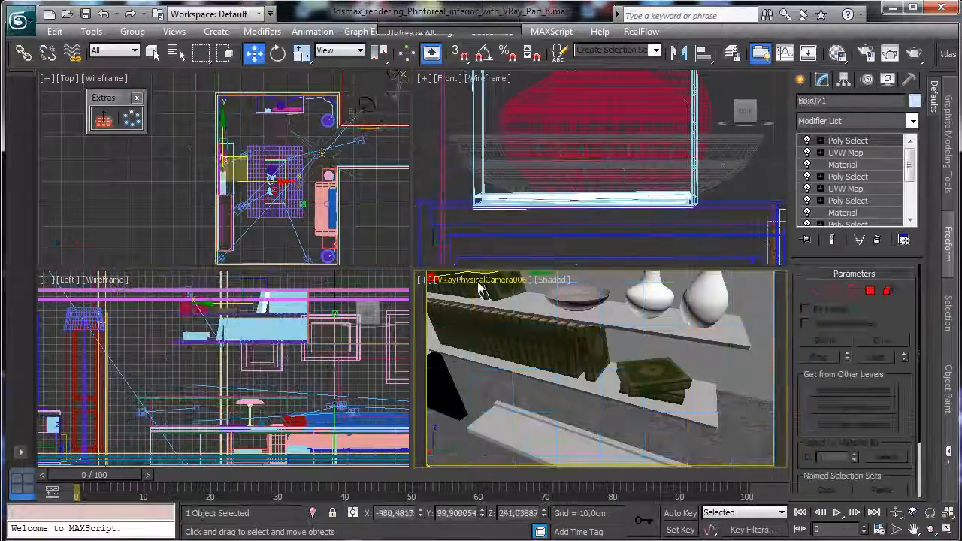
left_click(480, 285)
left_click(535, 540)
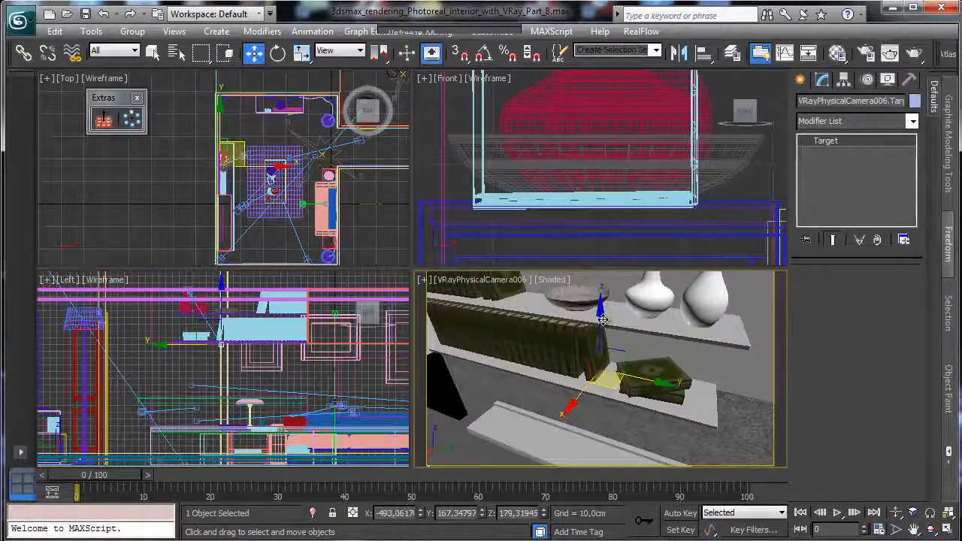
left_click_drag(602, 320, 608, 252)
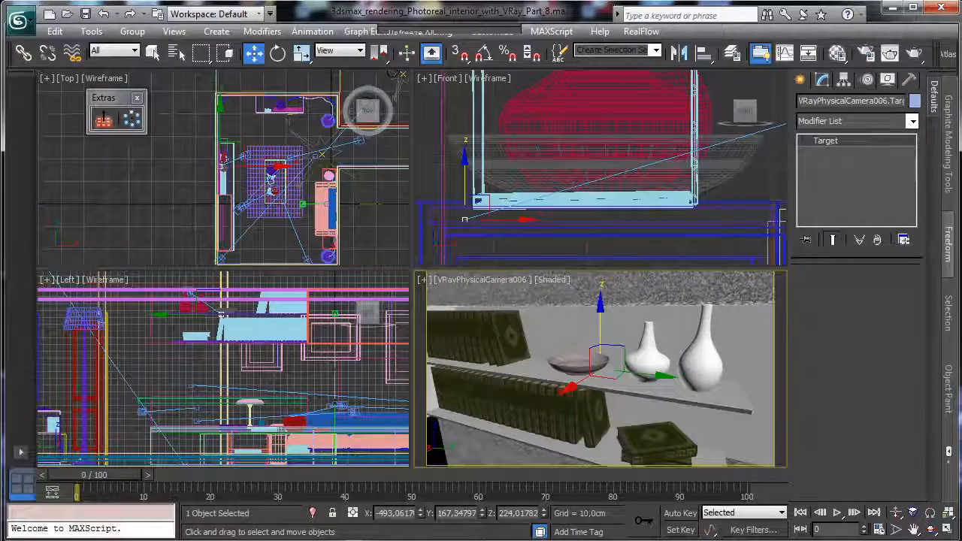
key("shift+q")
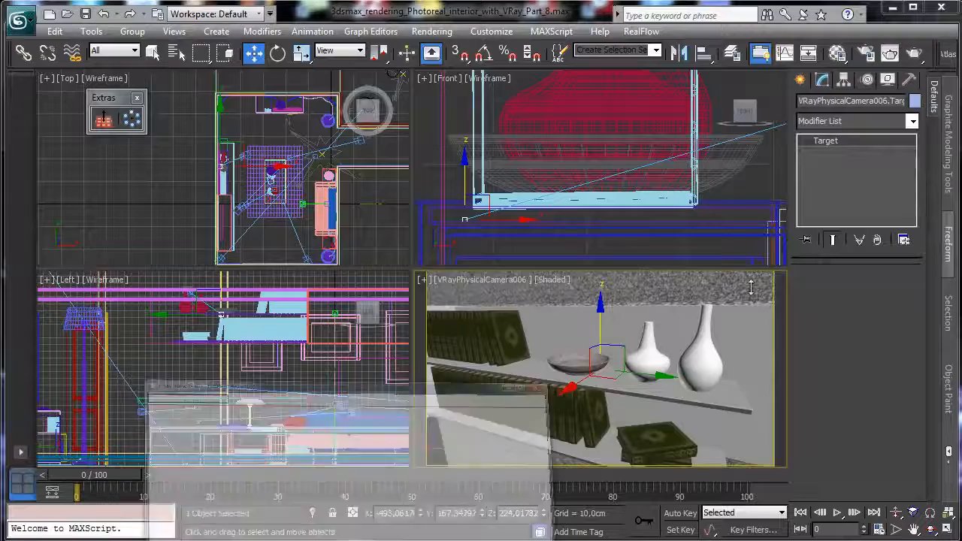
Step: Render a region of the frame covering the shelf's bowl and vases, and open the Material Editor beside the render
left_click_drag(235, 133, 608, 385)
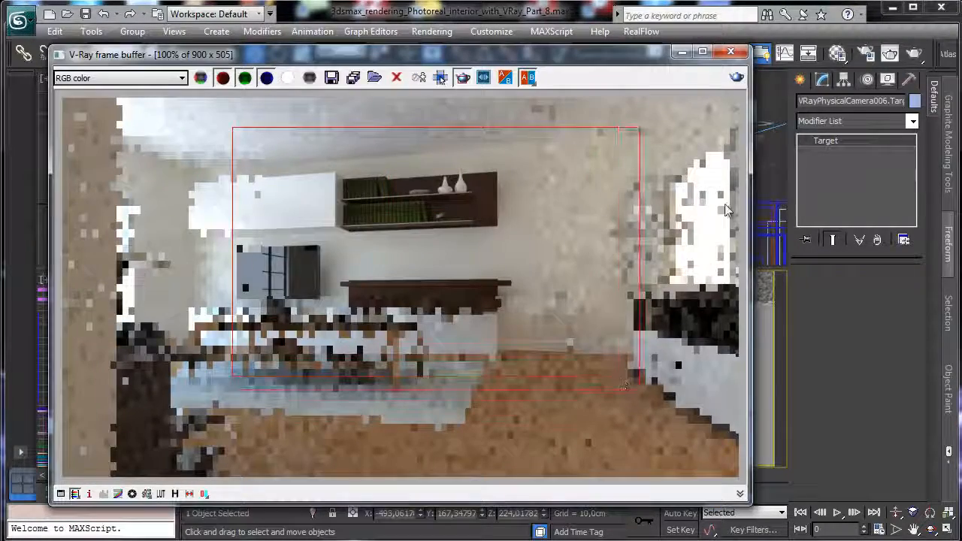
left_click(737, 76)
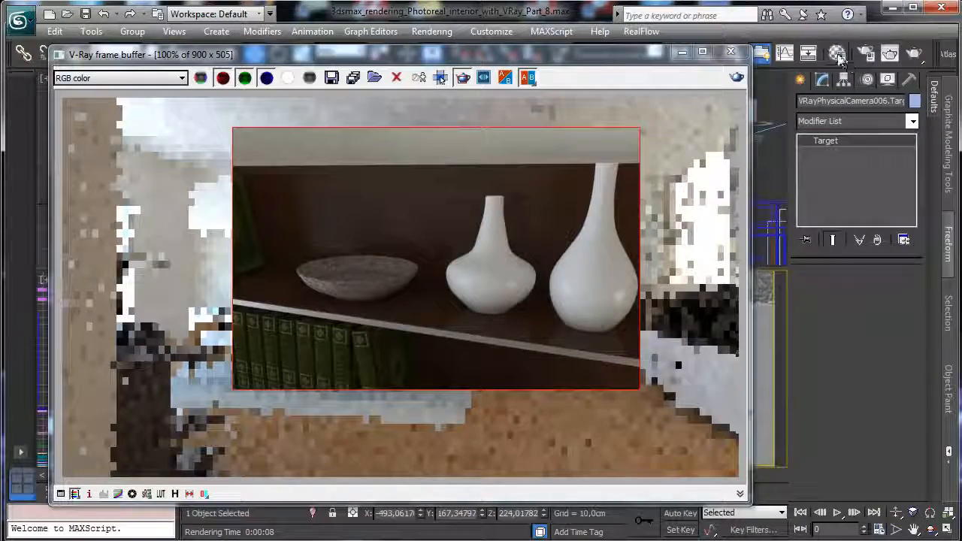
left_click(837, 54)
left_click_drag(229, 75, 763, 60)
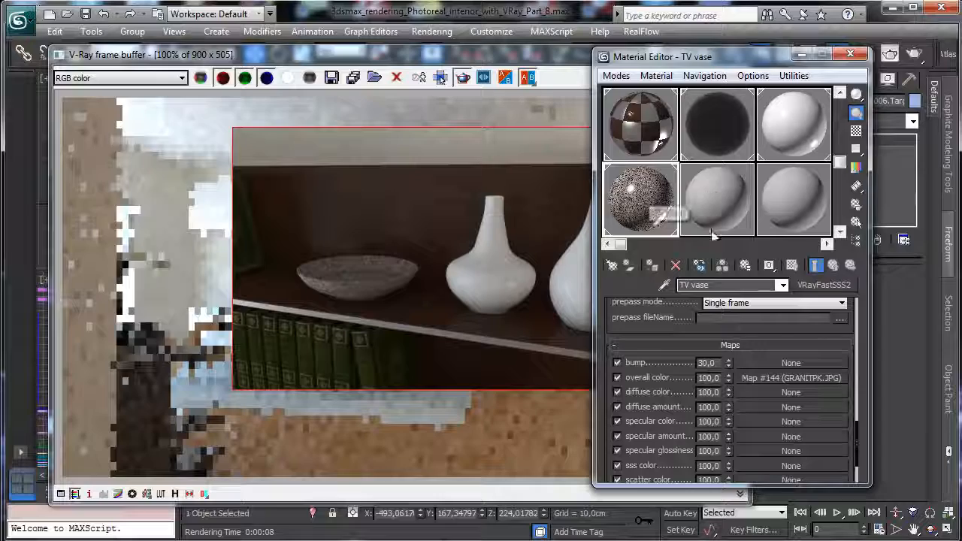
scroll(653, 323, "down", 3)
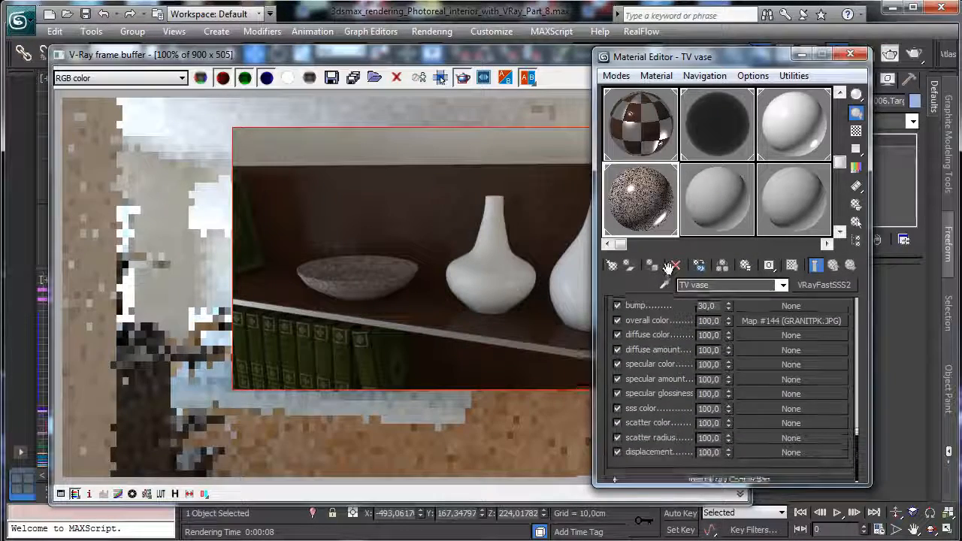
left_click_drag(781, 353, 751, 338)
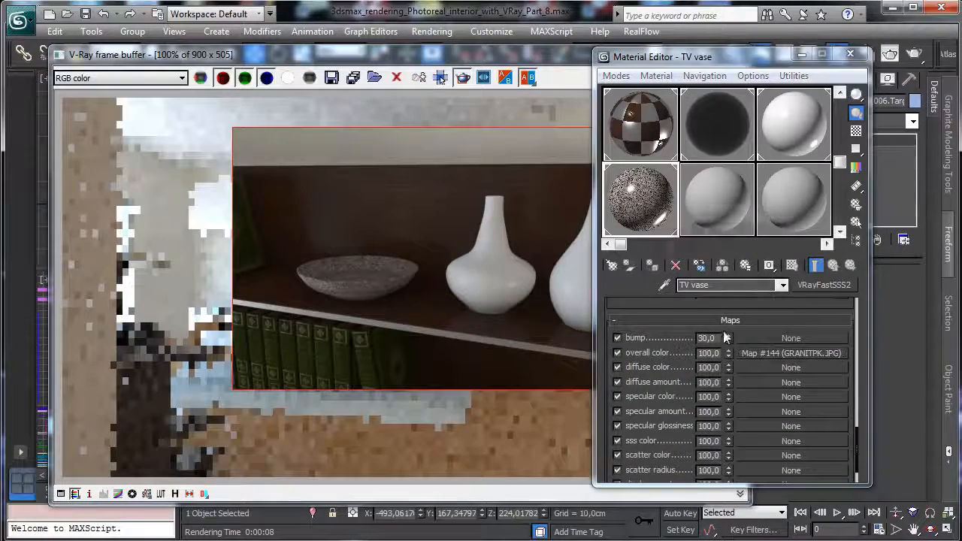
left_click(699, 316)
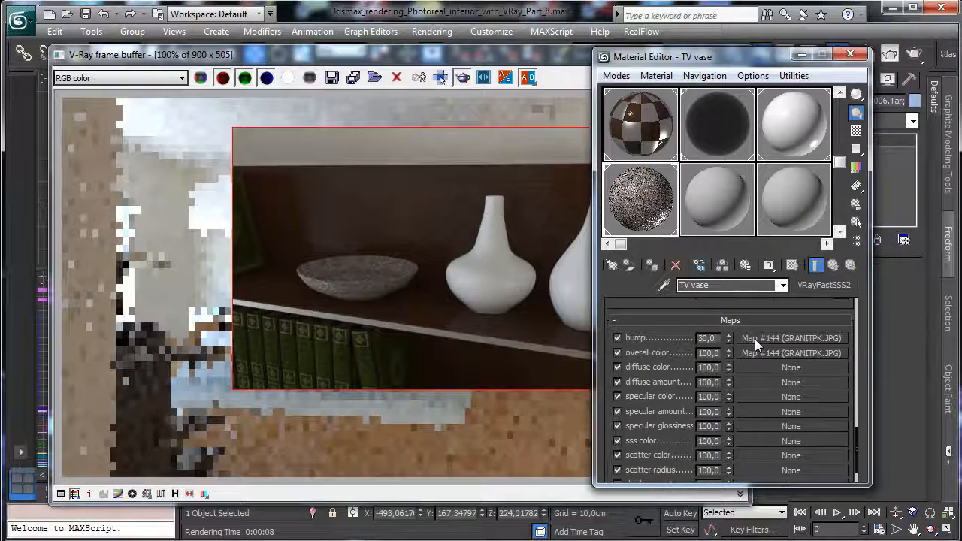
left_click(791, 338)
left_click(817, 266)
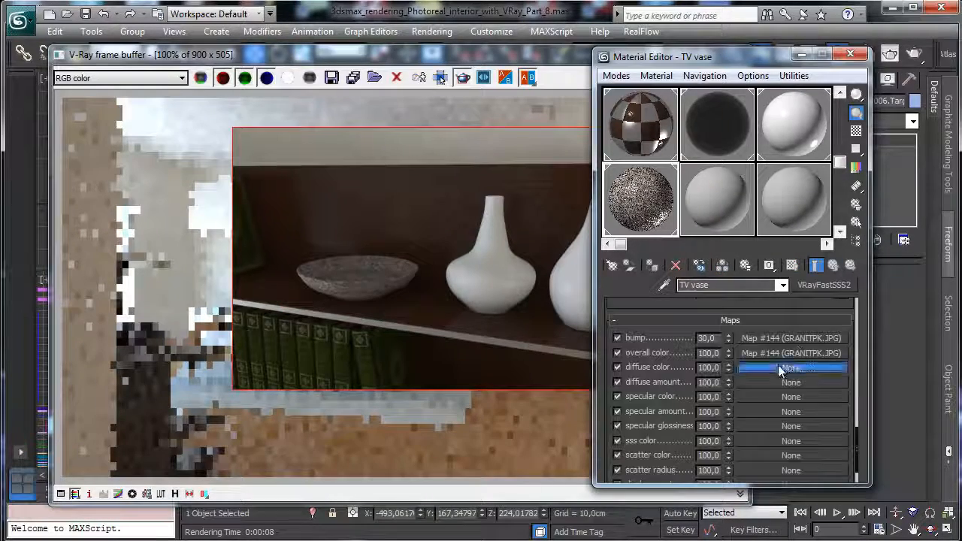
Step: Clear the TV vase material's bump slot and place the overall color's GRANITPK.JPG map there with the Copy method
mouse_move(782, 368)
left_mouse_down()
mouse_move(788, 338)
mouse_move(781, 353)
left_mouse_up()
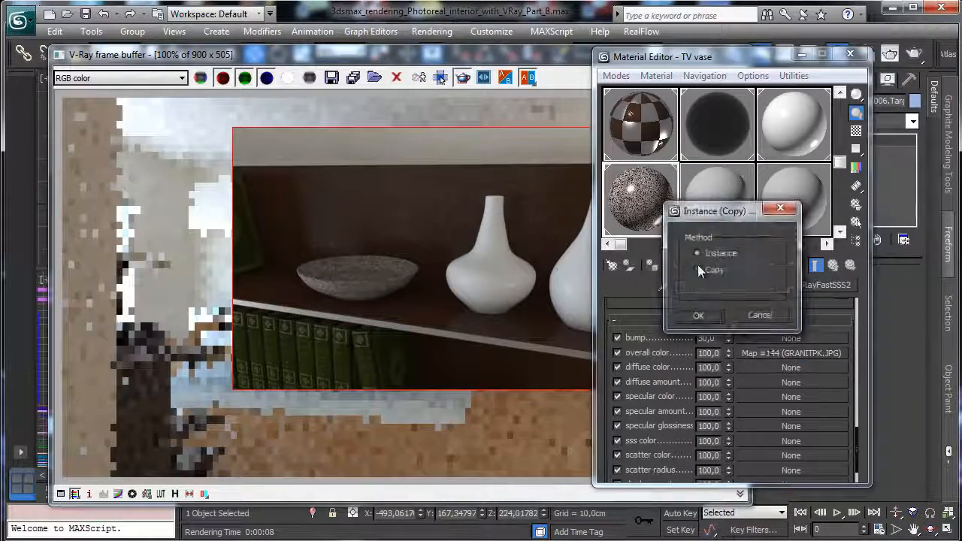
left_click(698, 268)
left_click(709, 316)
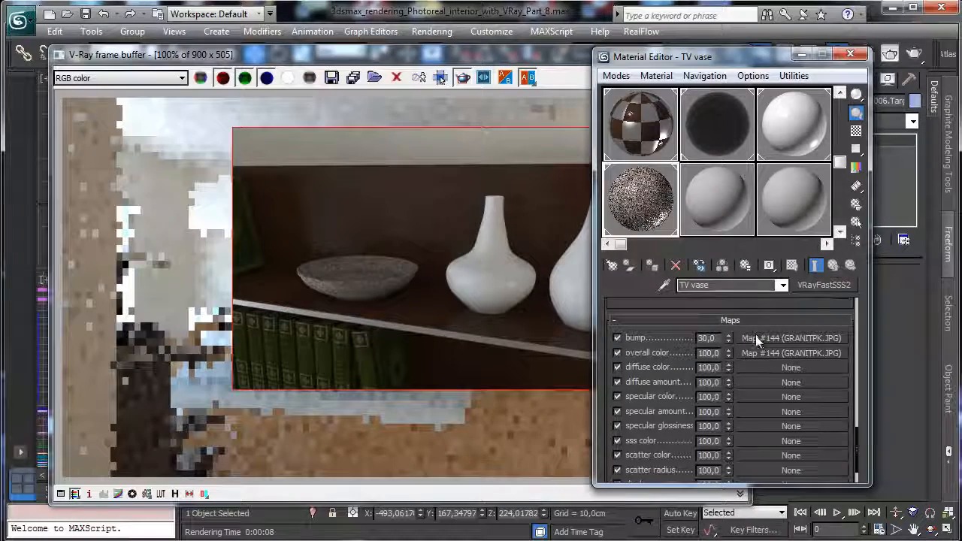
Step: Wrap the bump bitmap in a Color Correction map, keeping the old map as sub-map, and set its saturation to -100
left_click(757, 337)
left_click(820, 285)
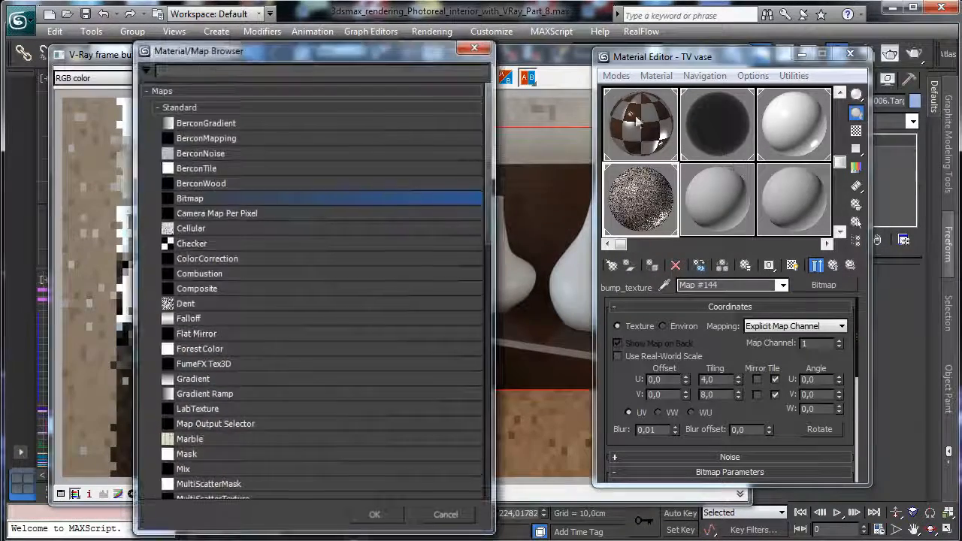
double_click(226, 246)
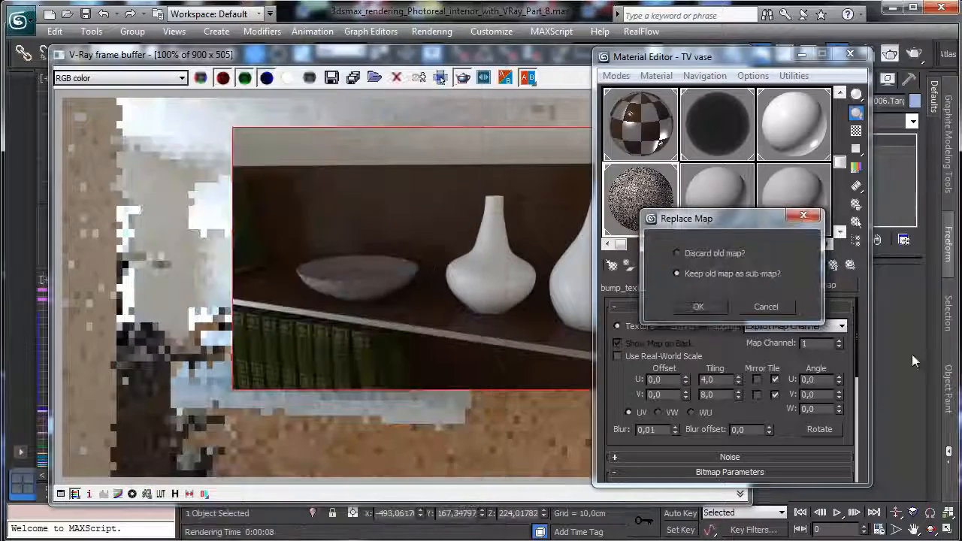
left_click(698, 306)
scroll(759, 395, "down", 5)
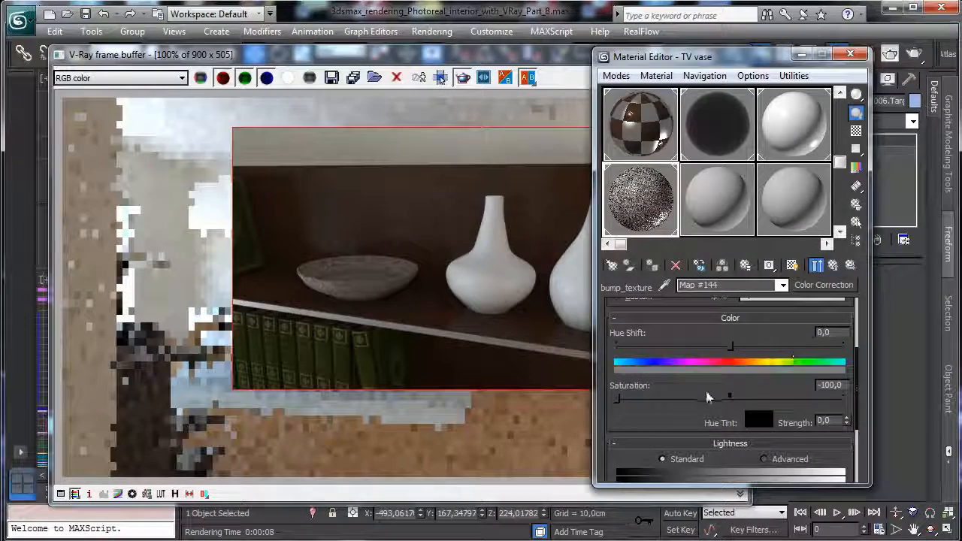
scroll(755, 410, "up", 3)
Step: Set the granite sub-map's blur to 0,3 and the TV vase material's bump amount to 5,0
left_click(784, 321)
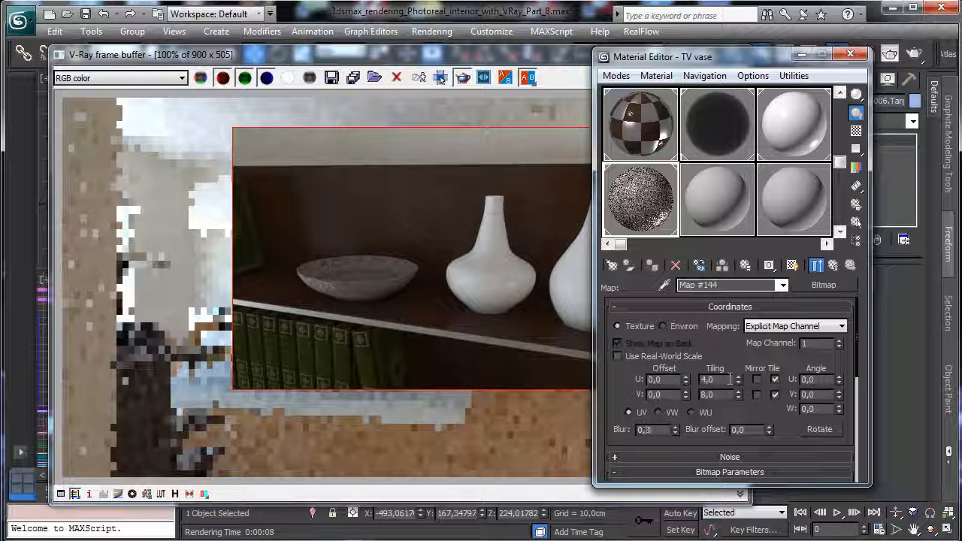
left_click(698, 266)
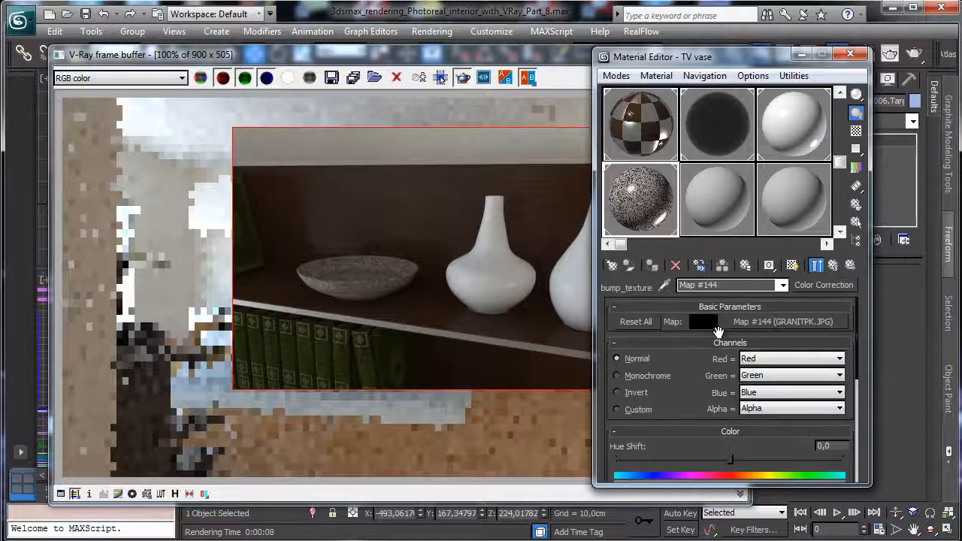
left_click(833, 265)
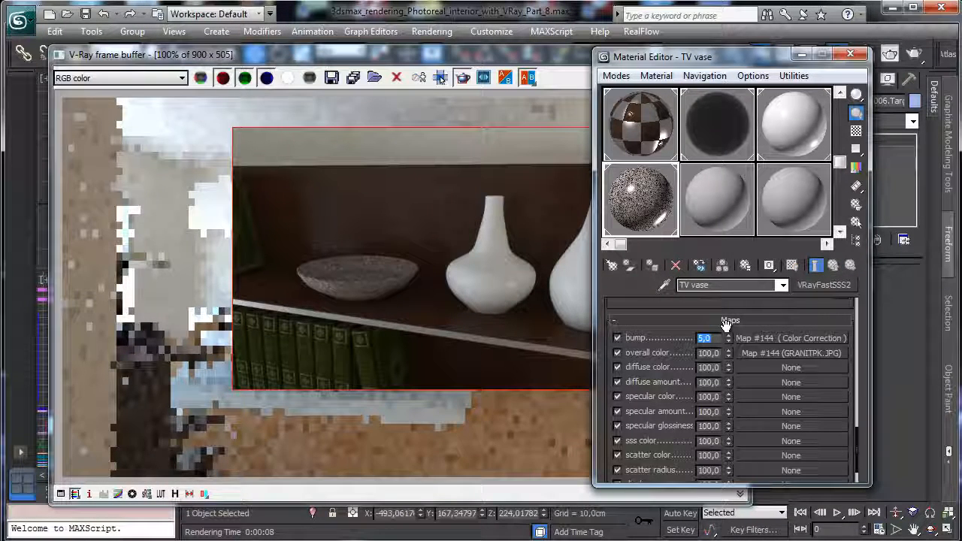
Step: Enable trace reflections in the TV vase material's specular layer and render a smaller region around the bowl
scroll(755, 359, "up", 5)
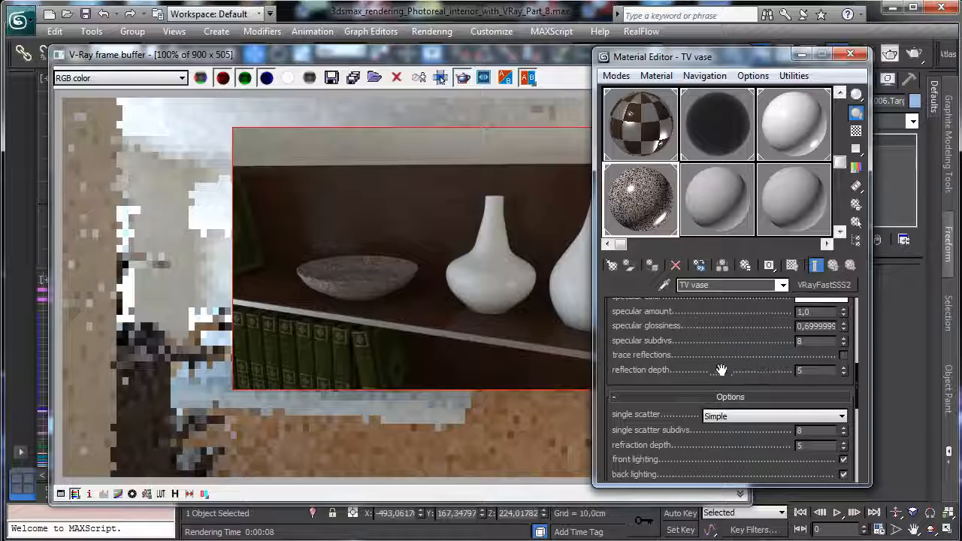
mouse_move(702, 381)
left_mouse_down()
mouse_move(720, 337)
mouse_move(732, 432)
left_mouse_up()
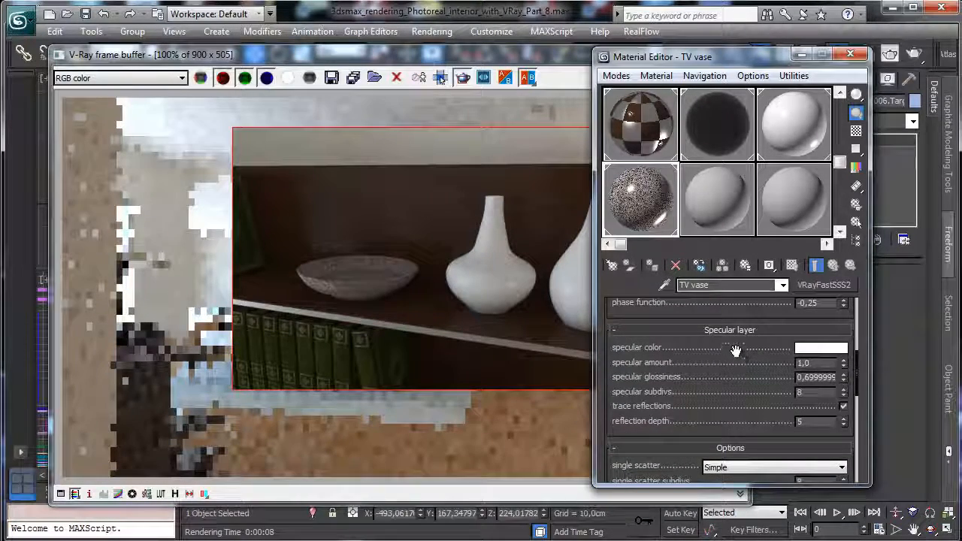
left_click_drag(255, 203, 474, 343)
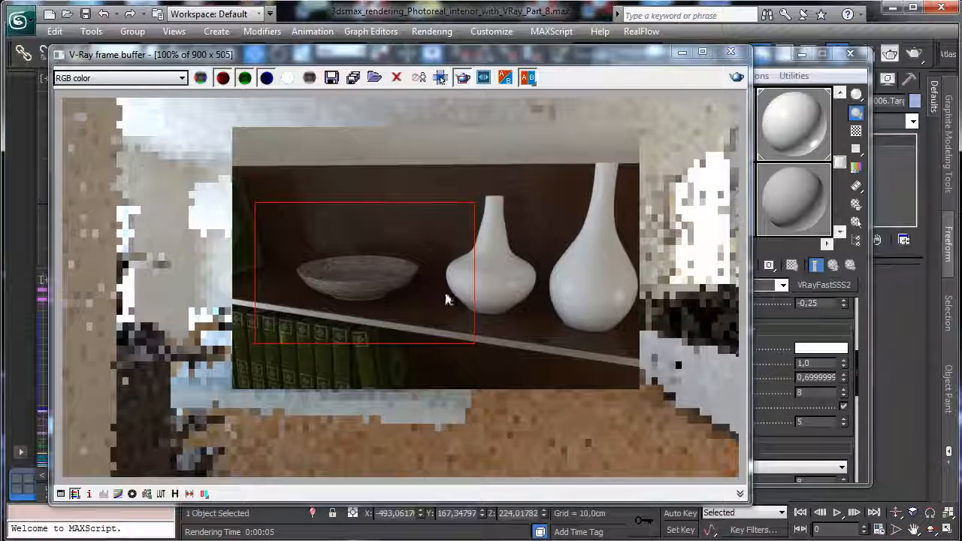
Step: Set the TV vase material's specular glossiness to 0,8
left_click(782, 312)
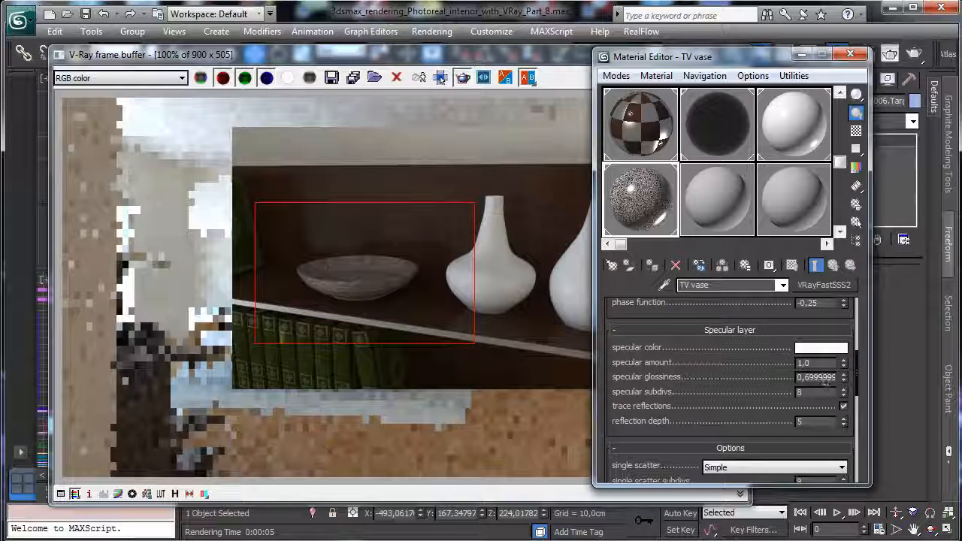
double_click(809, 377)
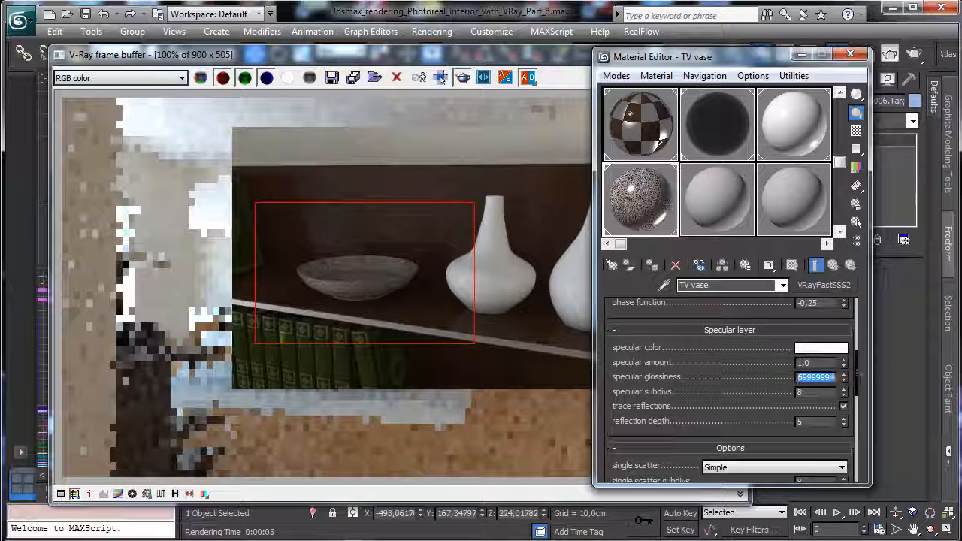
type("0,8")
key("Return")
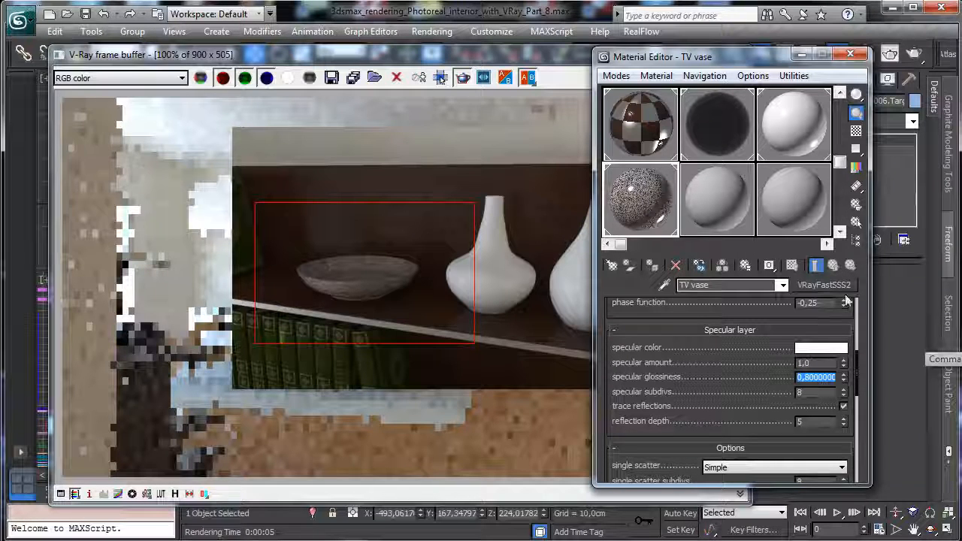
Step: Open the TV vase material's scatter radius value for editing
scroll(644, 406, "up", 5)
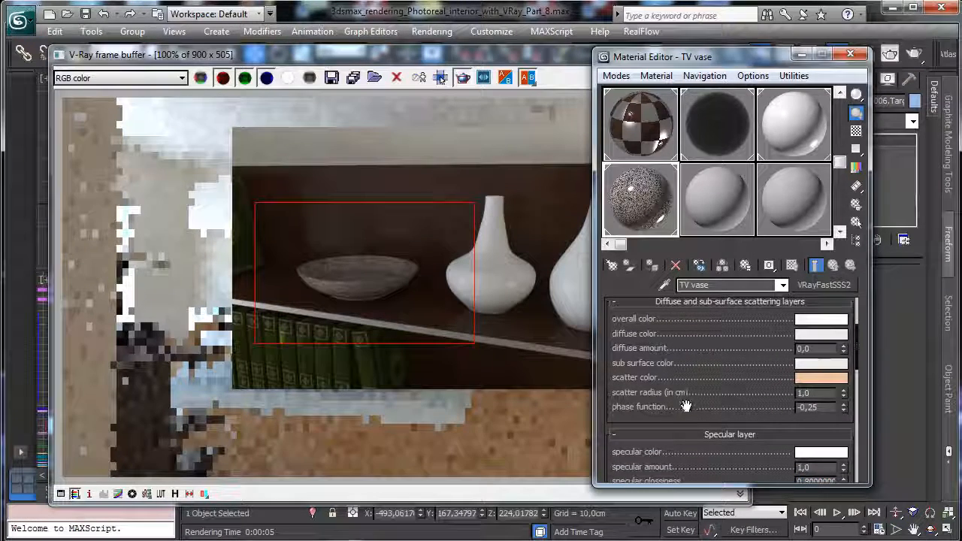
double_click(817, 392)
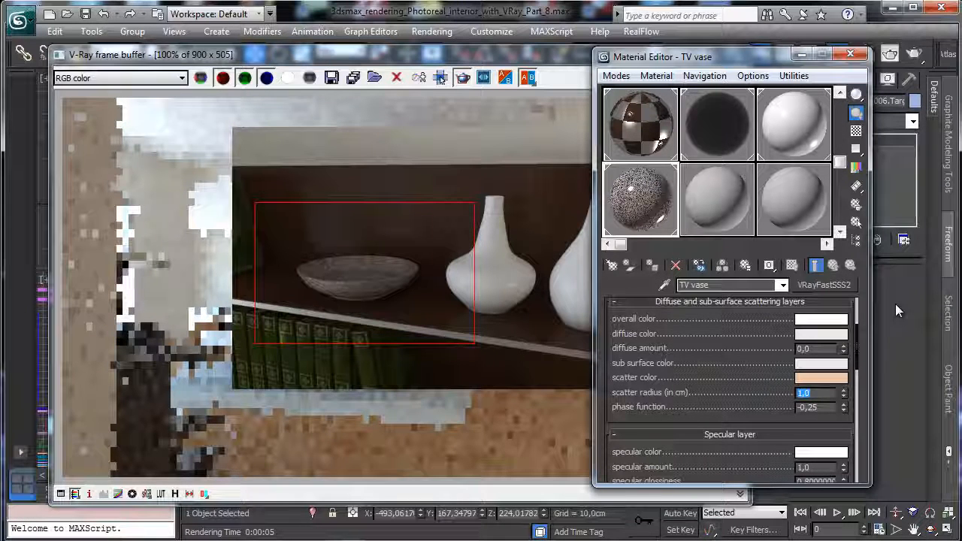
Step: Set the TV vase material's scatter radius to 2,0 cm and re-render the region around the bowl
type("2")
key("Return")
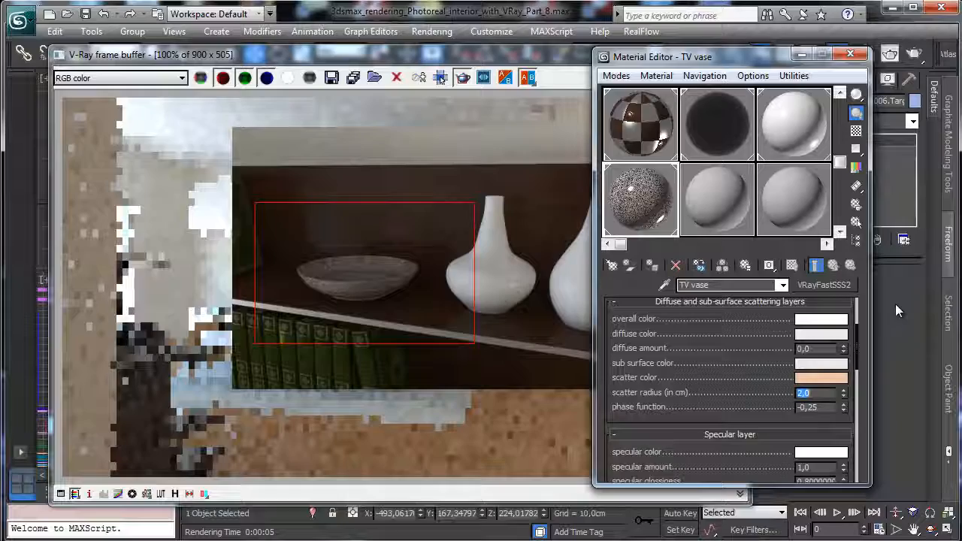
left_click(565, 55)
left_click(737, 77)
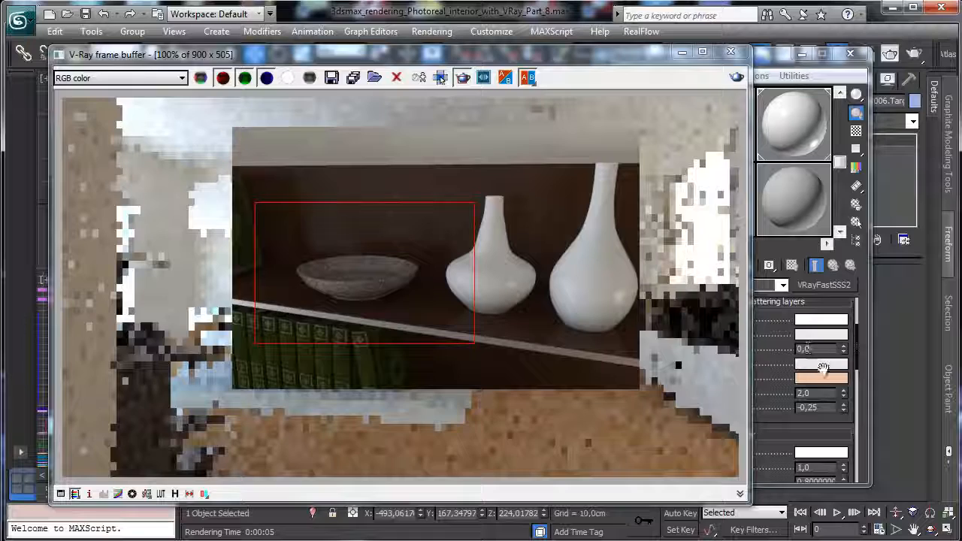
Step: Set the TV vase material's specular glossiness to 0,9 and render the bowl region again
left_click(801, 443)
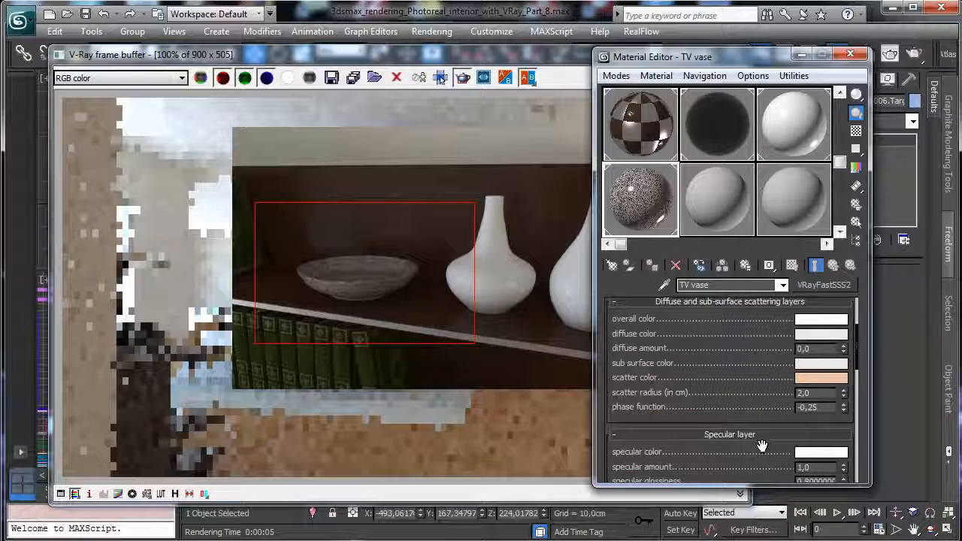
left_click_drag(761, 446, 776, 352)
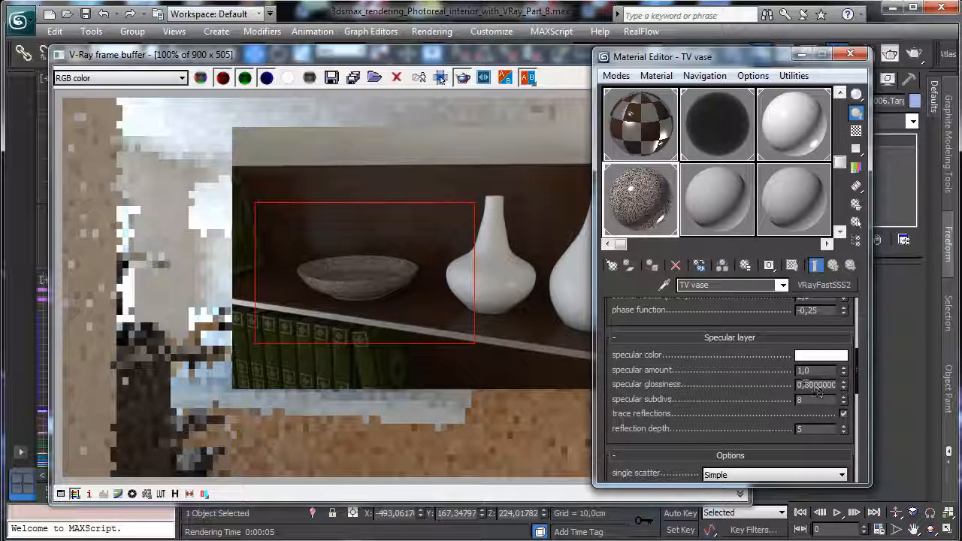
double_click(817, 385)
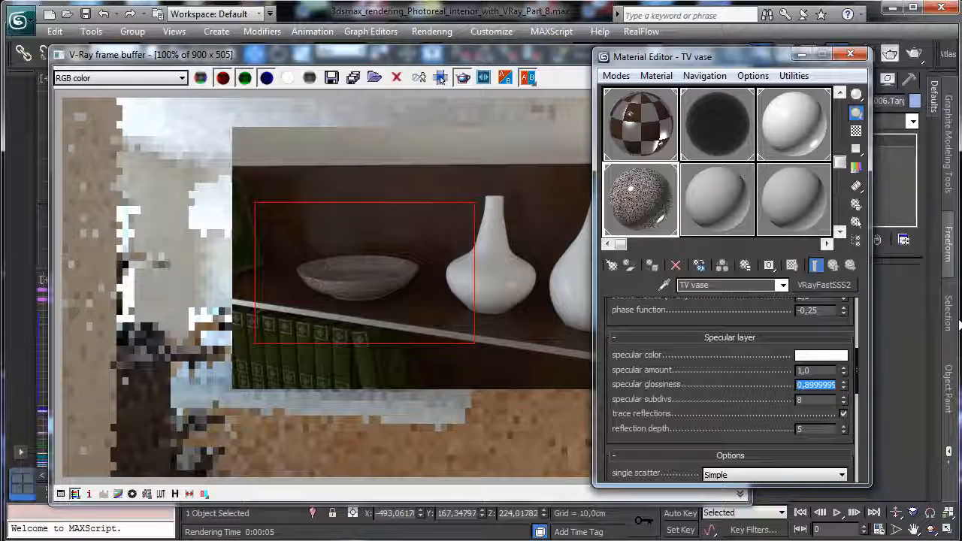
left_click(566, 56)
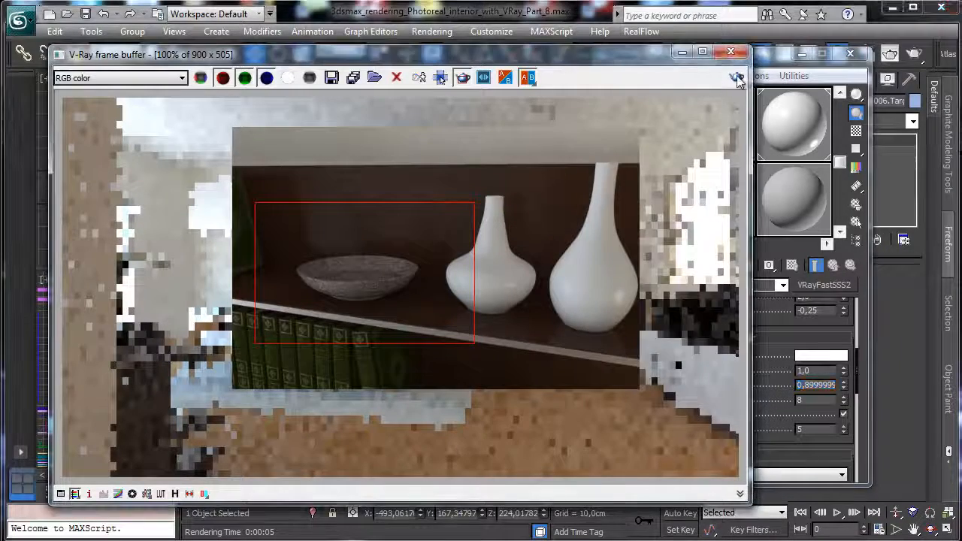
left_click(738, 77)
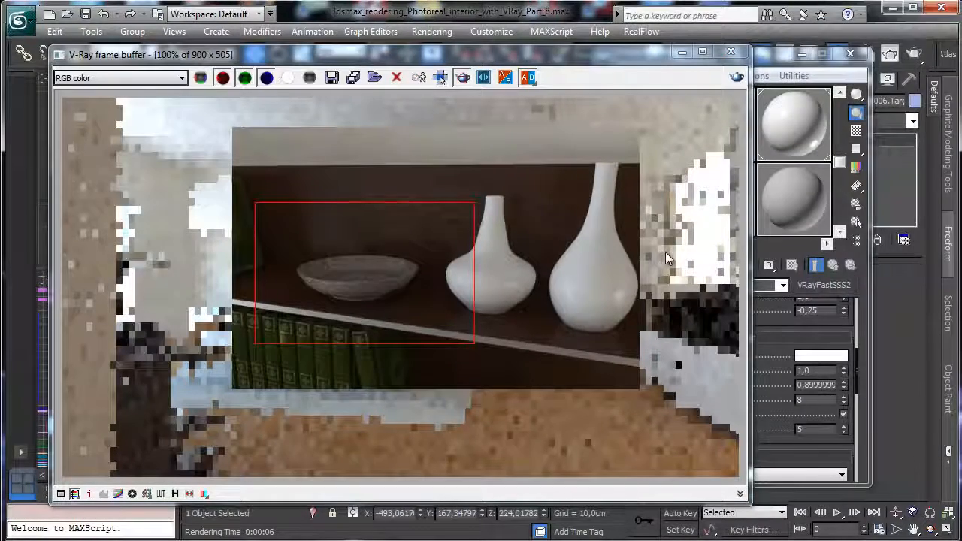
Step: Set the TV vase material's IOR to 1,8 and render the bowl region again
left_click(812, 77)
scroll(713, 324, "up", 6)
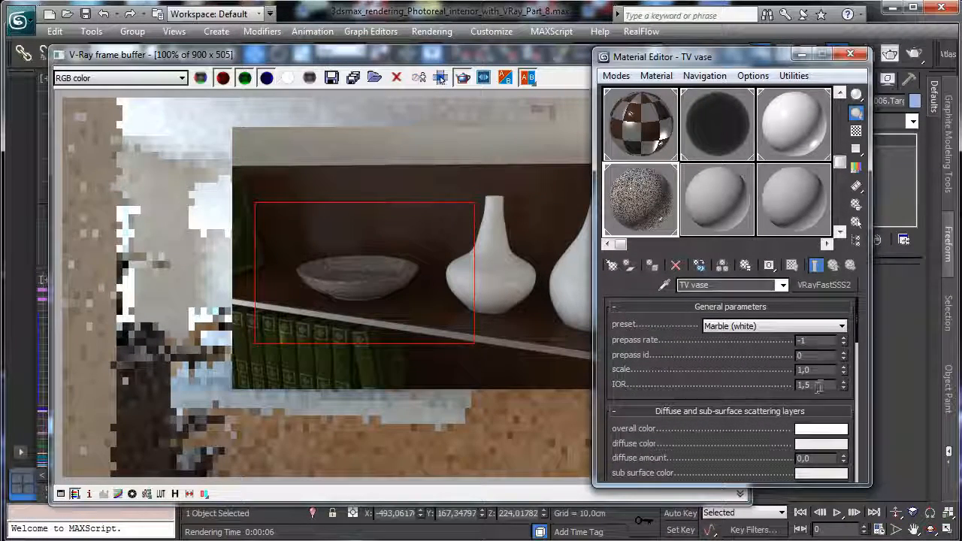
left_click(819, 386)
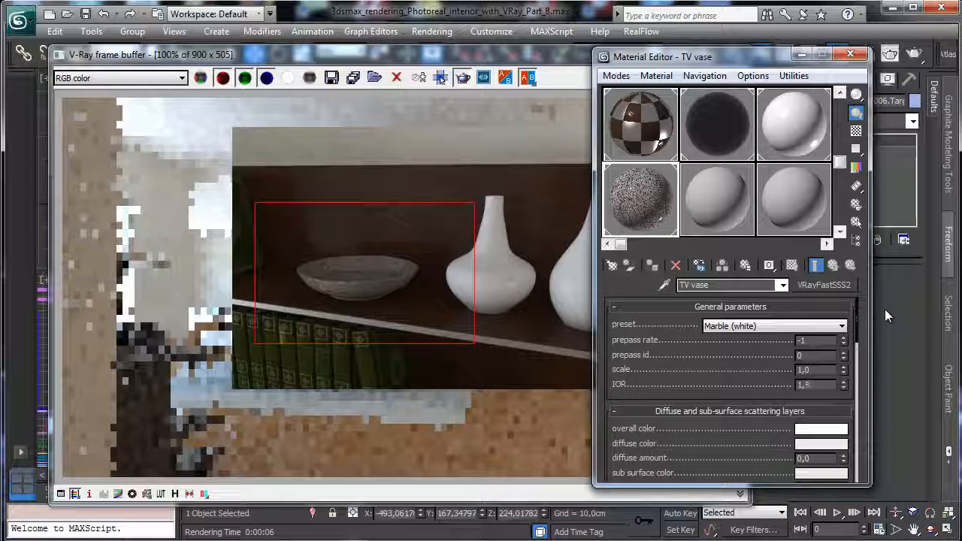
type("1,8")
key("Return")
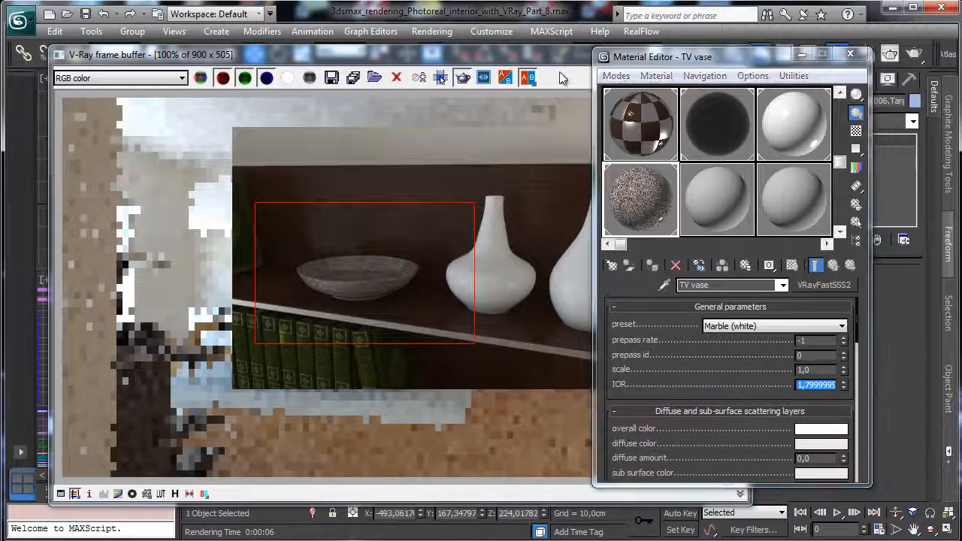
key("shift+q")
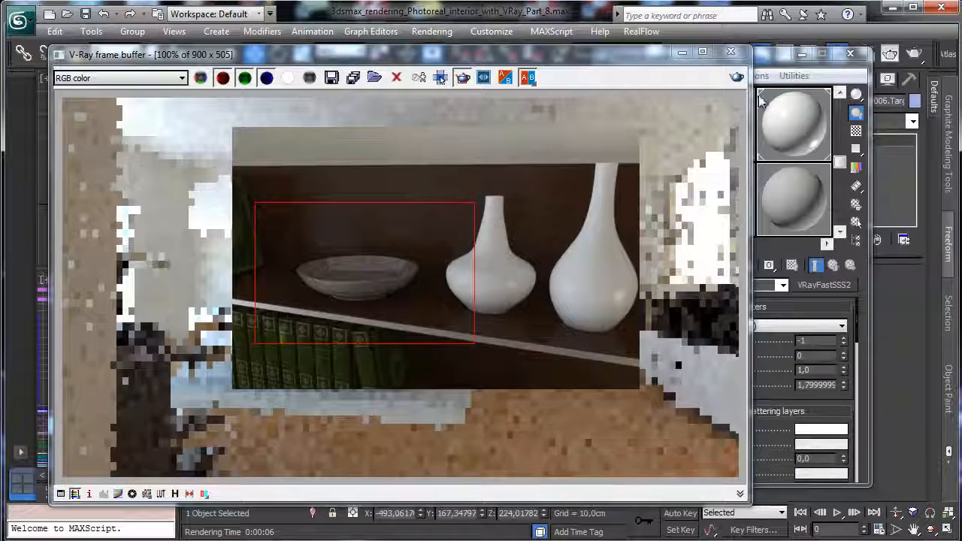
Step: Switch the camera viewport to VRayPhysicalCamera005 and render the current region from it
left_click(681, 52)
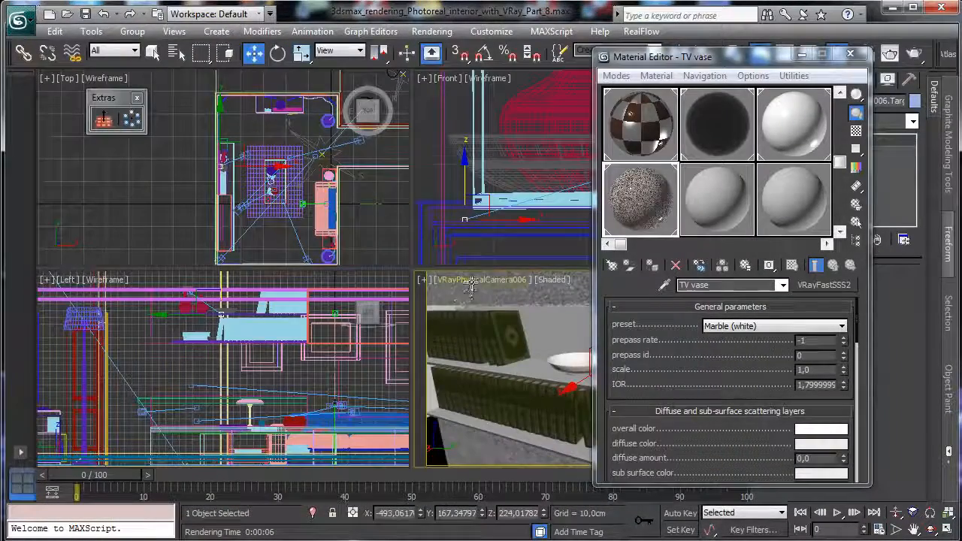
left_click(471, 285)
mouse_move(515, 294)
left_click(774, 361)
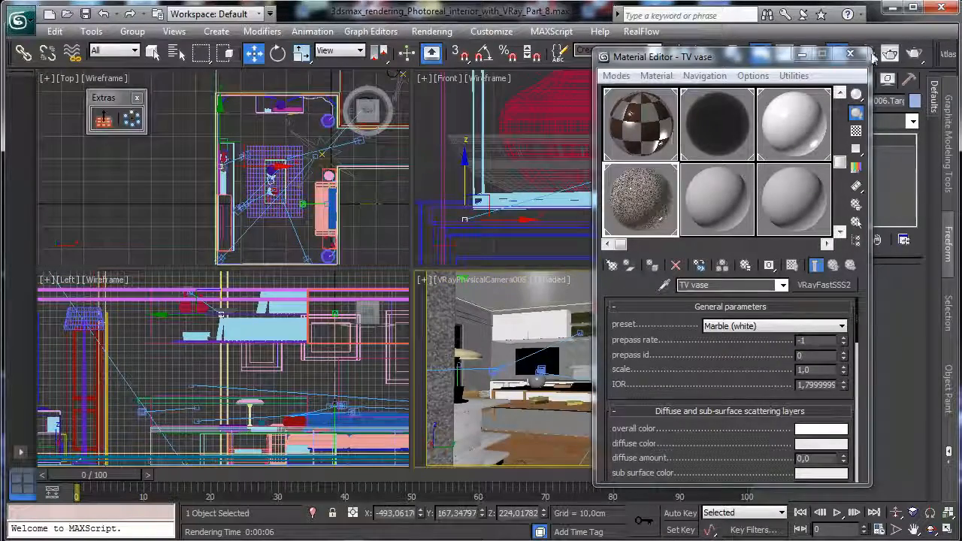
left_click(915, 59)
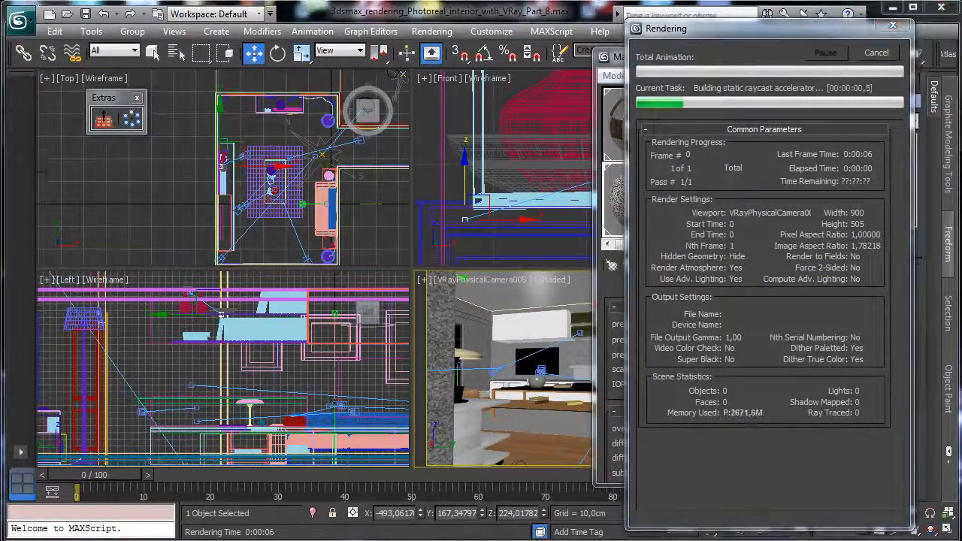
left_click(822, 71)
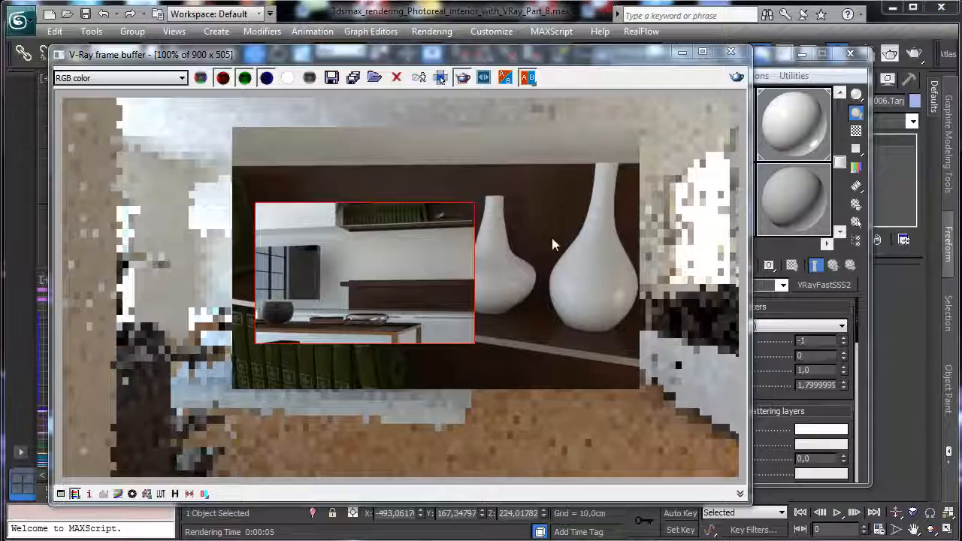
Step: Redraw the render region around the open wall shelves with the books and vases and render it
left_click_drag(328, 105, 577, 259)
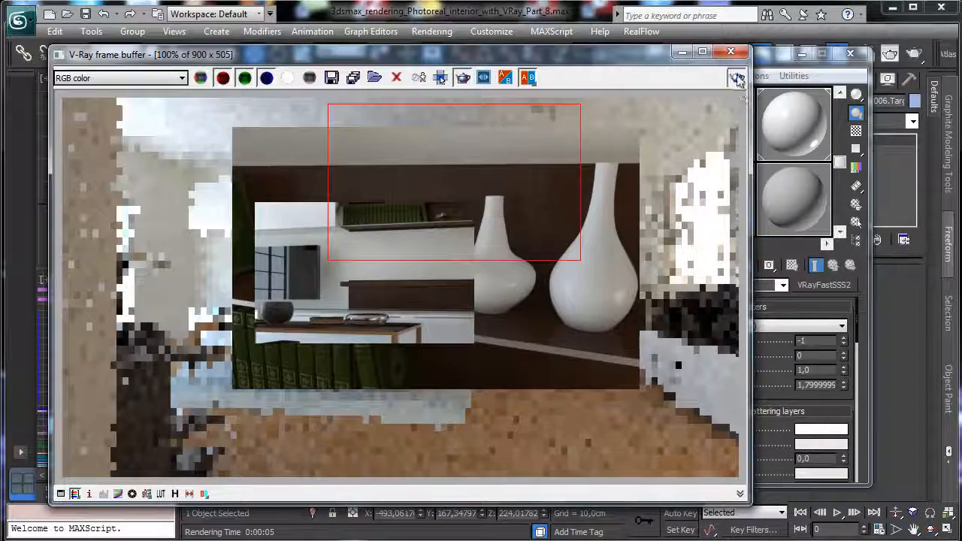
left_click(736, 76)
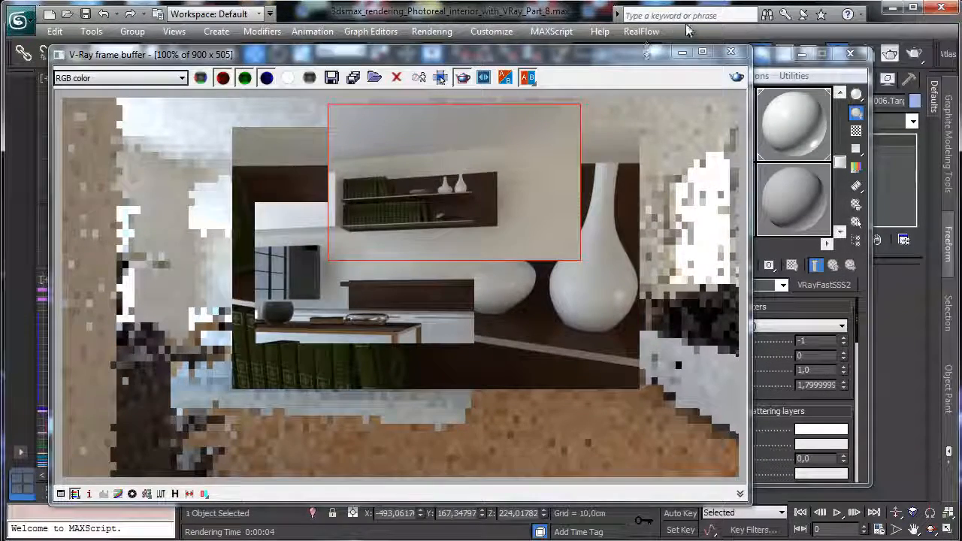
left_click(818, 75)
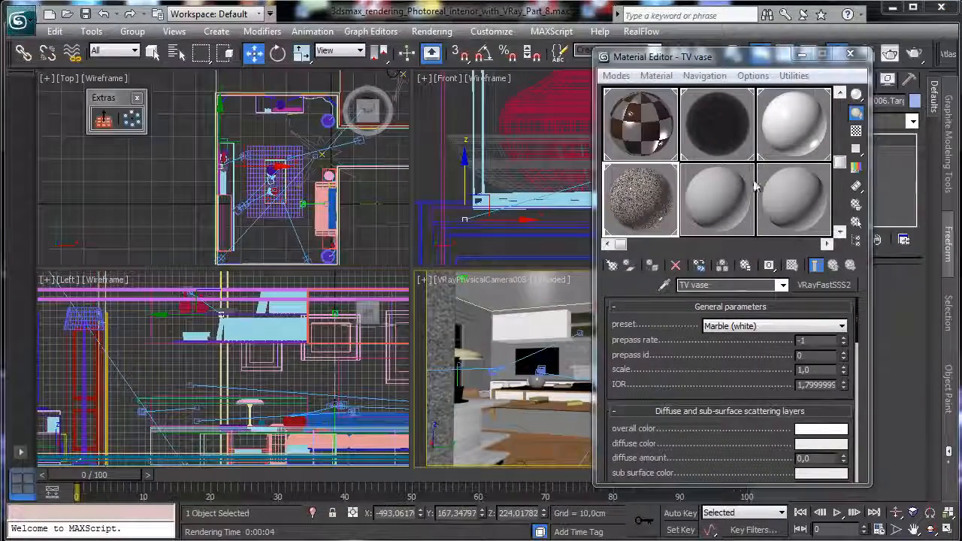
Step: Close the Material Editor, move the bowl along the shelf away from the vases to about Y 137,9 cm, and save the scene
key("m")
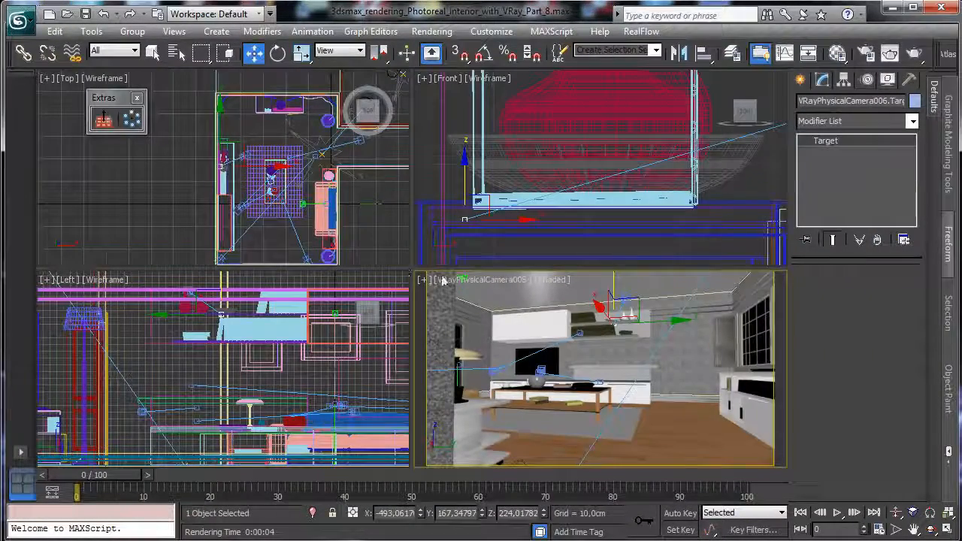
left_click(721, 159)
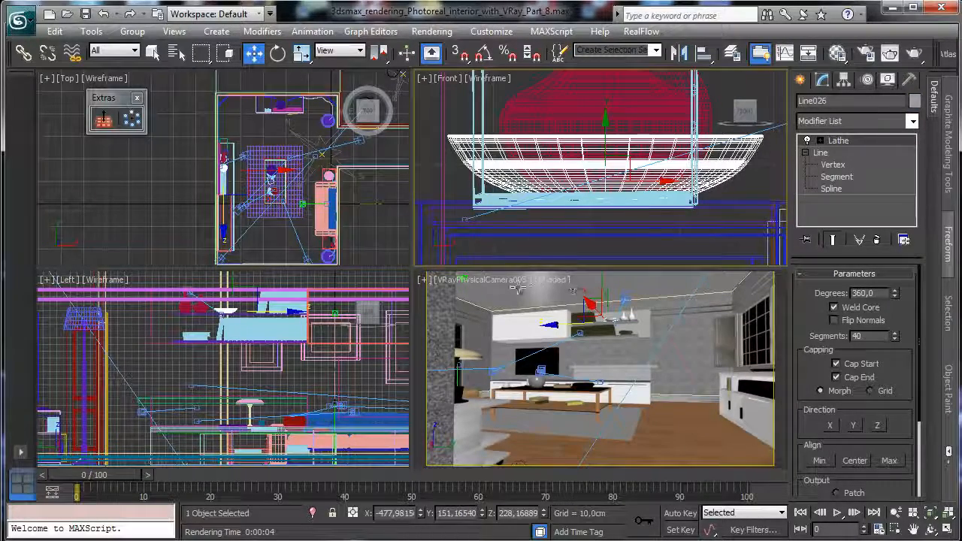
key("alt+w")
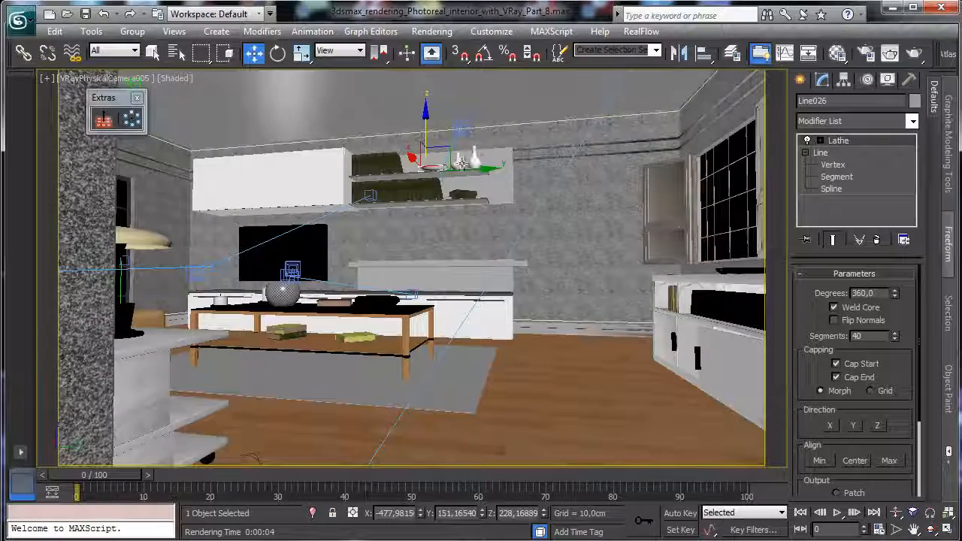
left_click_drag(461, 162, 461, 171)
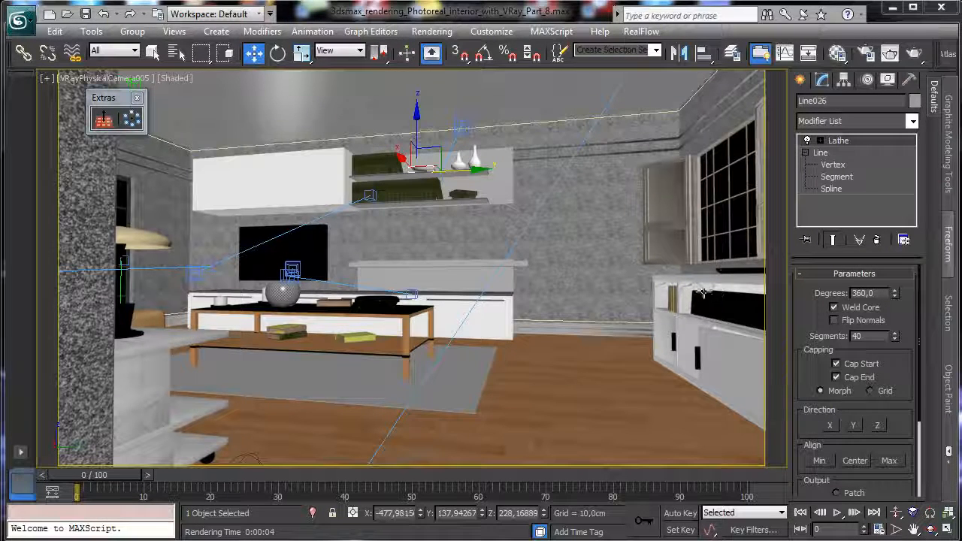
key("ctrl+s")
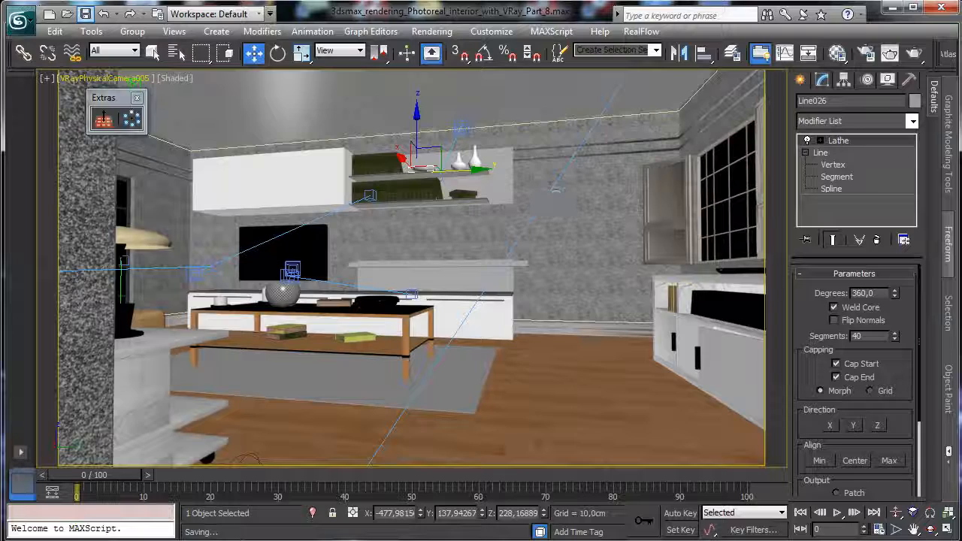
Step: Isolate the long shelf above the TV cabinet and the lower board of the open wall shelves, and switch the camera view to Perspective
left_click(138, 98)
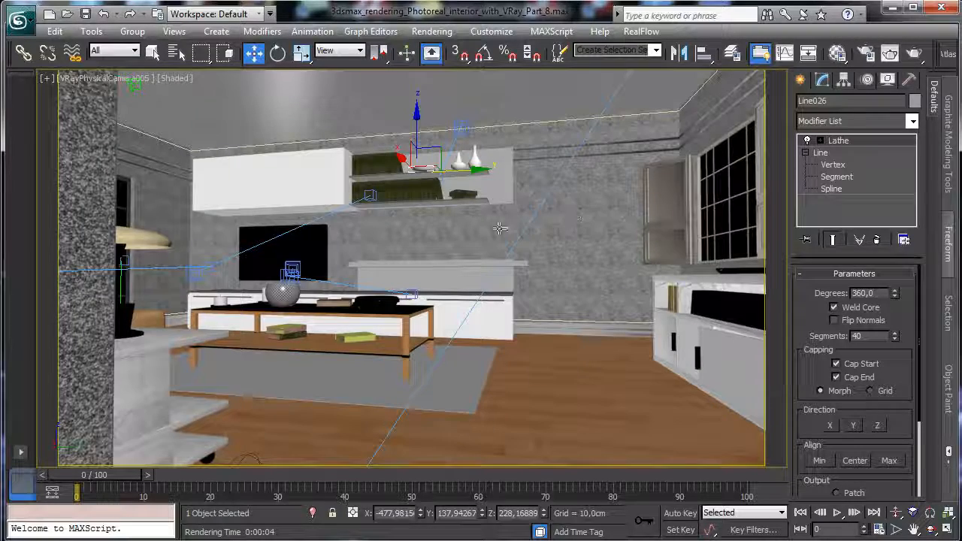
left_click(440, 261)
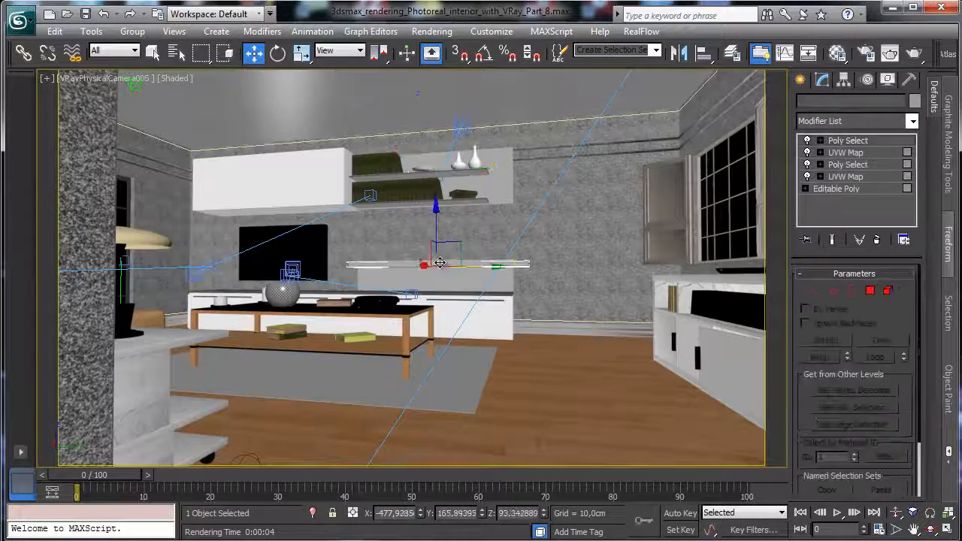
left_click(479, 201, "ctrl")
left_click(314, 512)
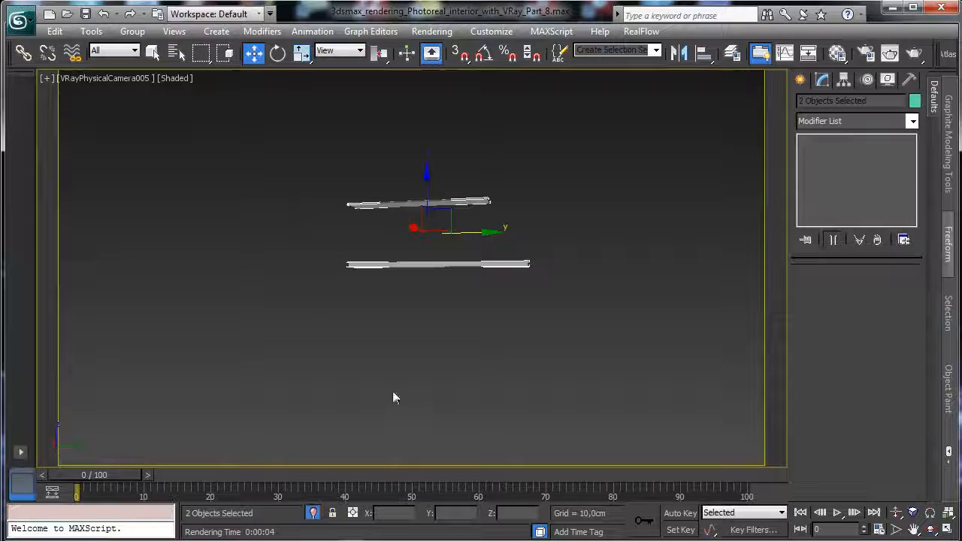
left_click(117, 79)
left_click(150, 134)
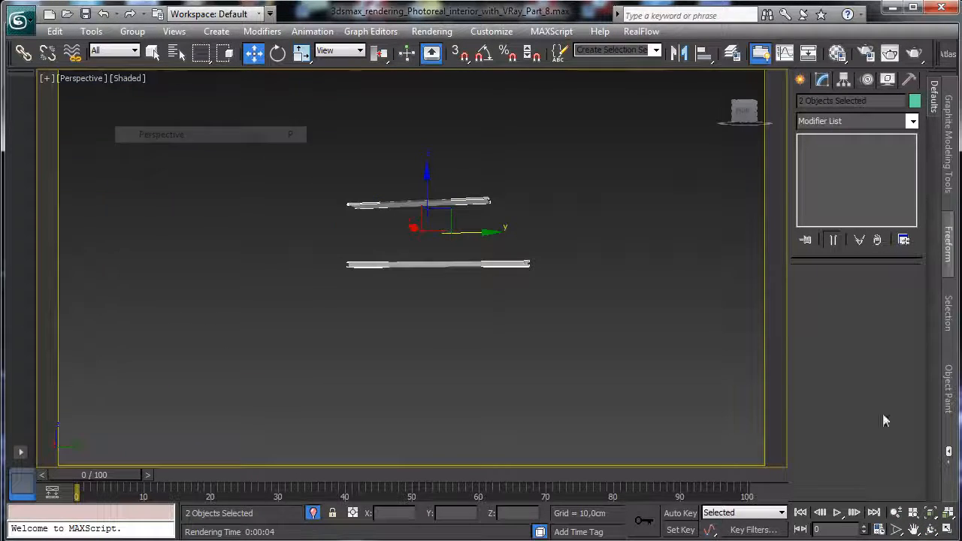
Step: Draw an eight-point vase half-profile line in a maximized Left view, running down to the lower board and ending in a short horizontal base
left_click(948, 530)
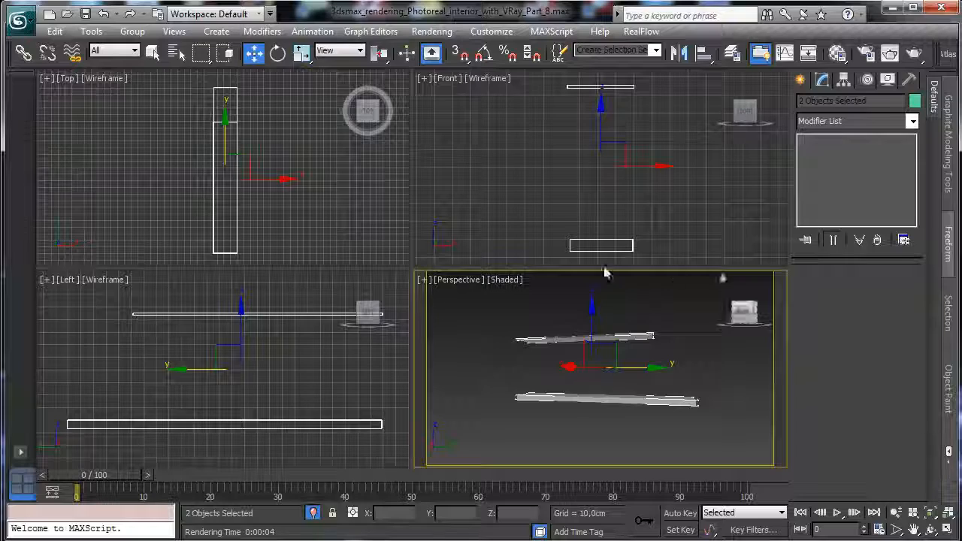
right_click(300, 397)
key("alt+w")
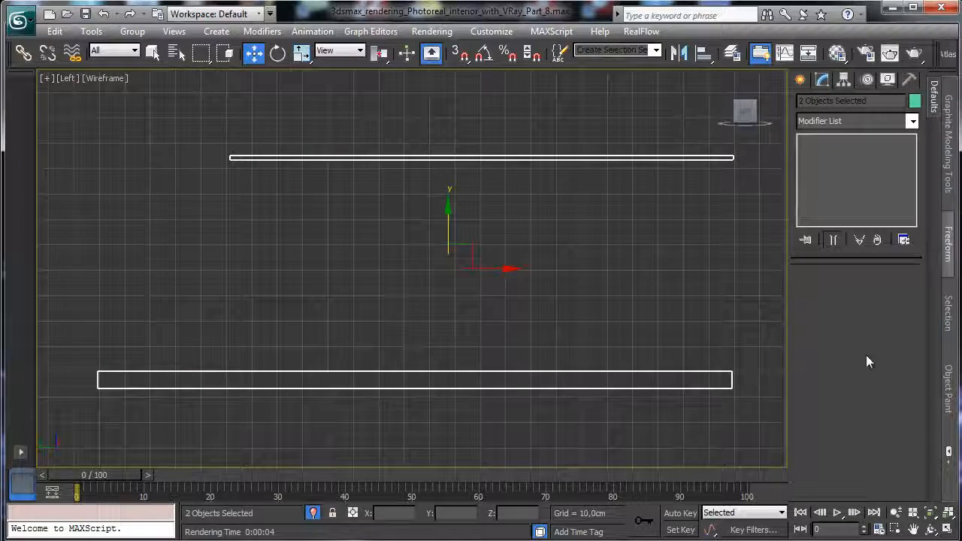
left_click(799, 80)
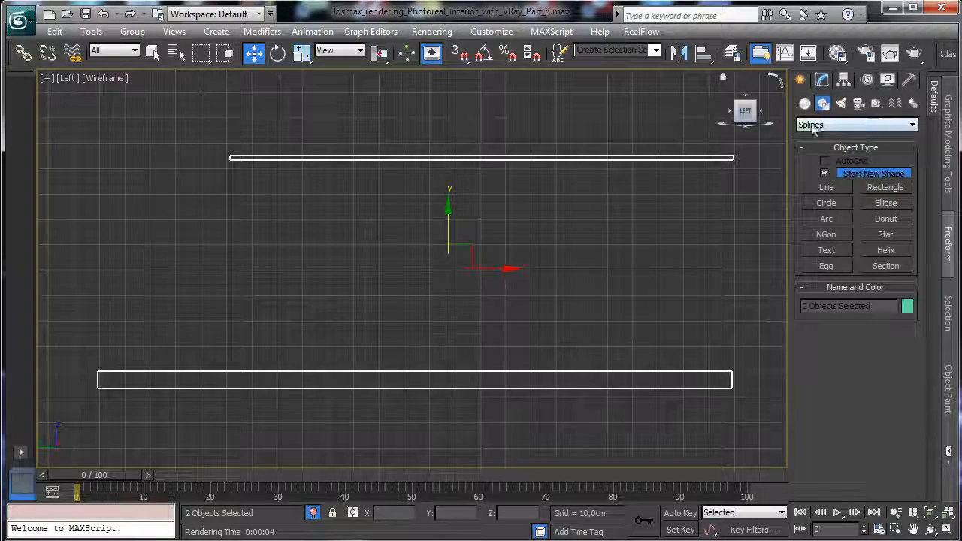
left_click(826, 187)
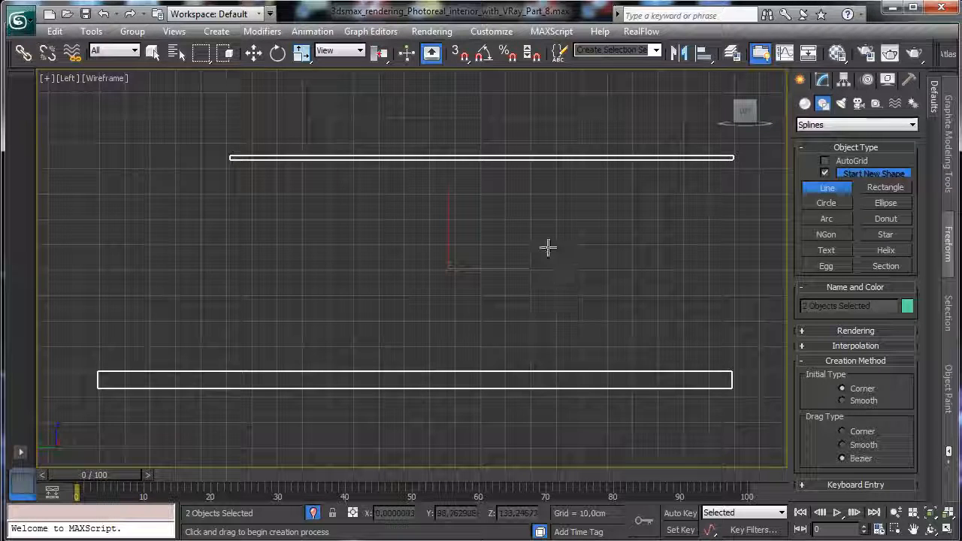
left_click(477, 250)
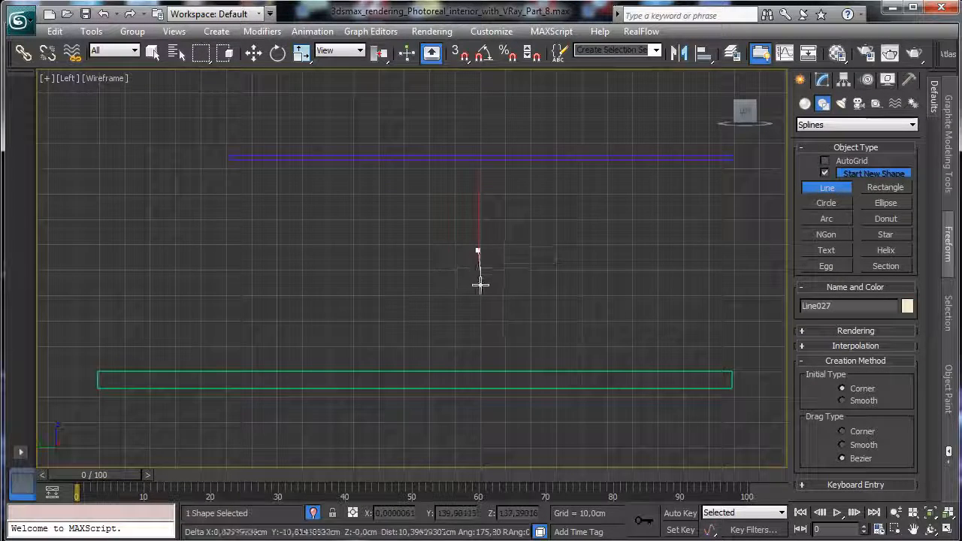
left_click(479, 286)
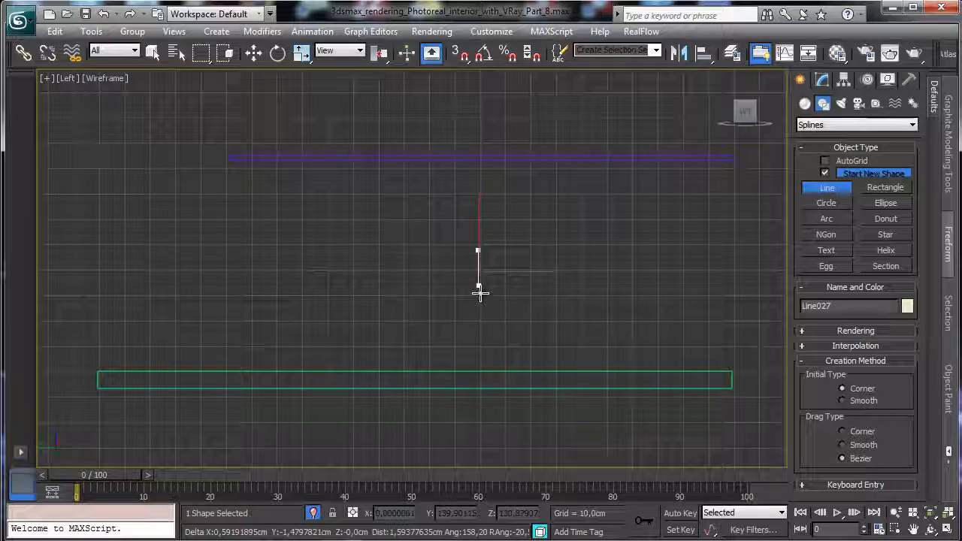
left_click(481, 304)
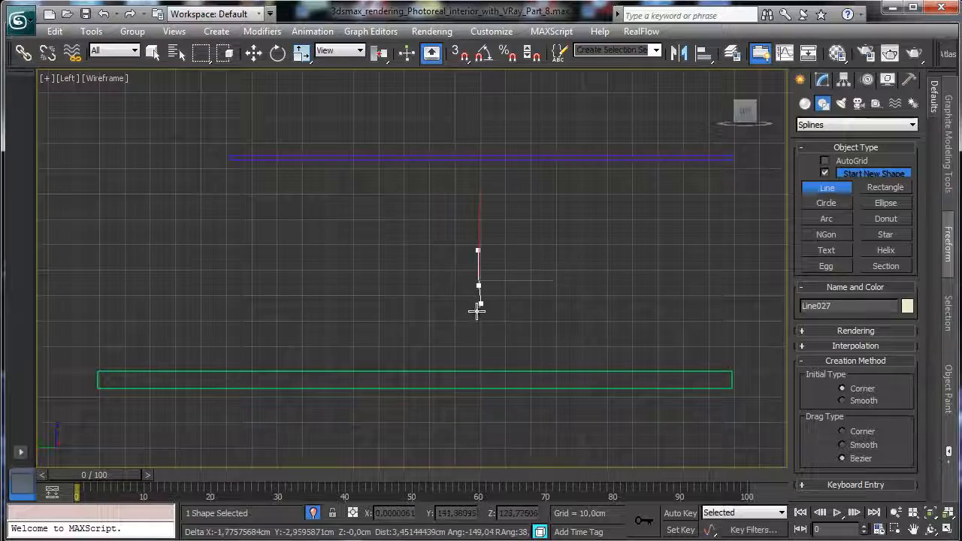
left_click(477, 315)
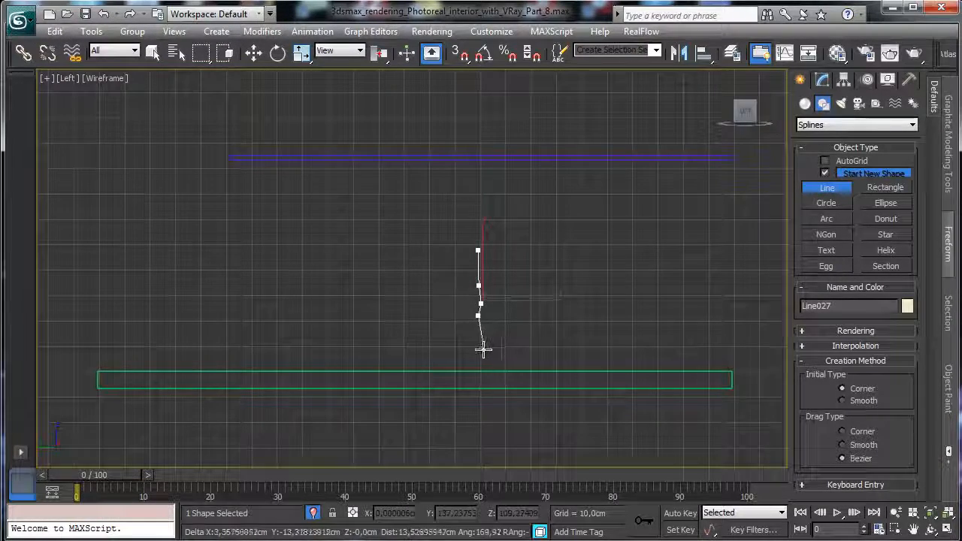
left_click(489, 345)
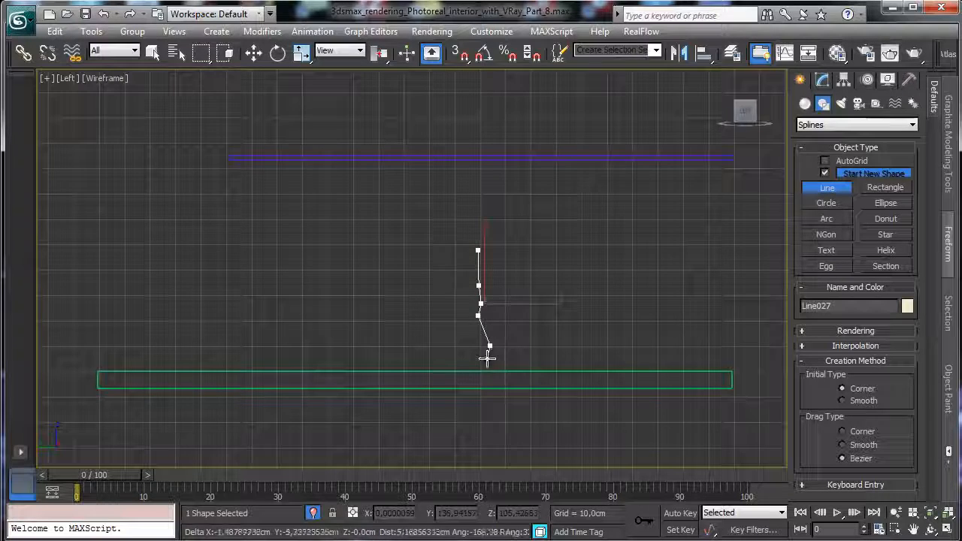
left_click(484, 361)
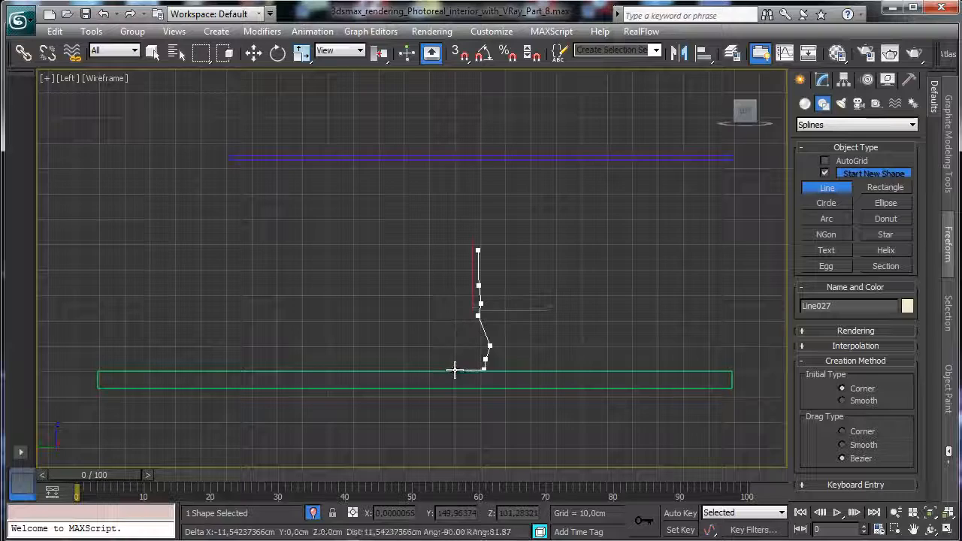
left_click(455, 368)
right_click(675, 240)
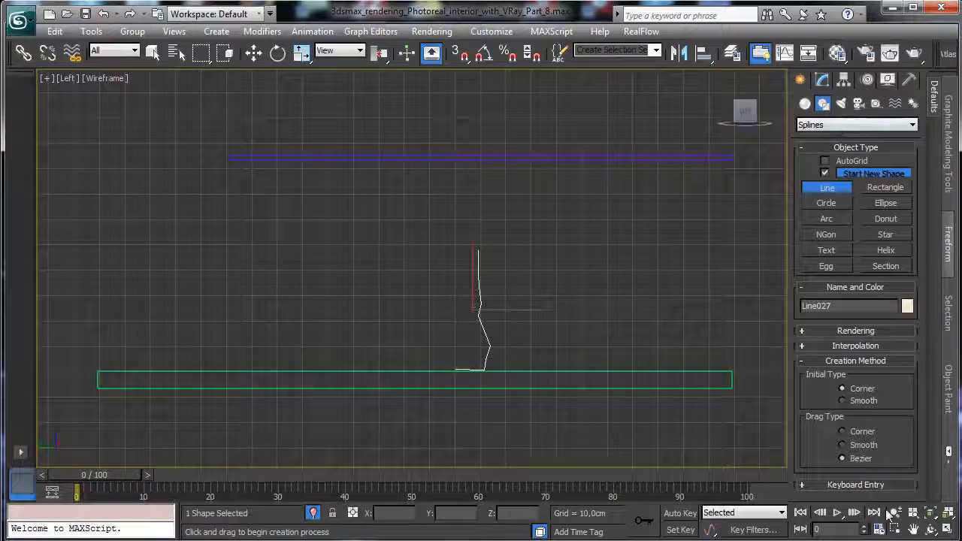
Step: Level the inner end vertex of the profile's base with the base corner, just above the lower board
key("z")
left_click(822, 79)
key("w")
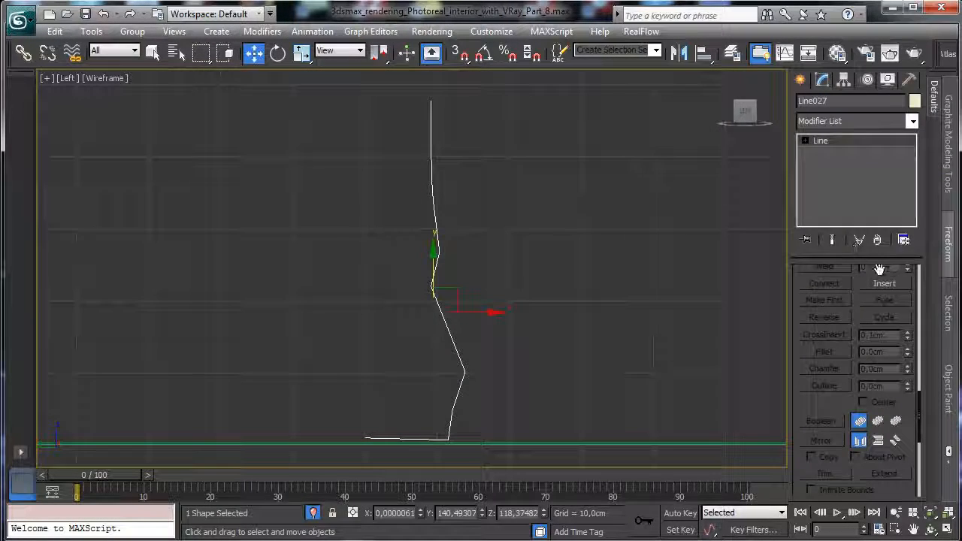
left_click(805, 142)
left_click(832, 154)
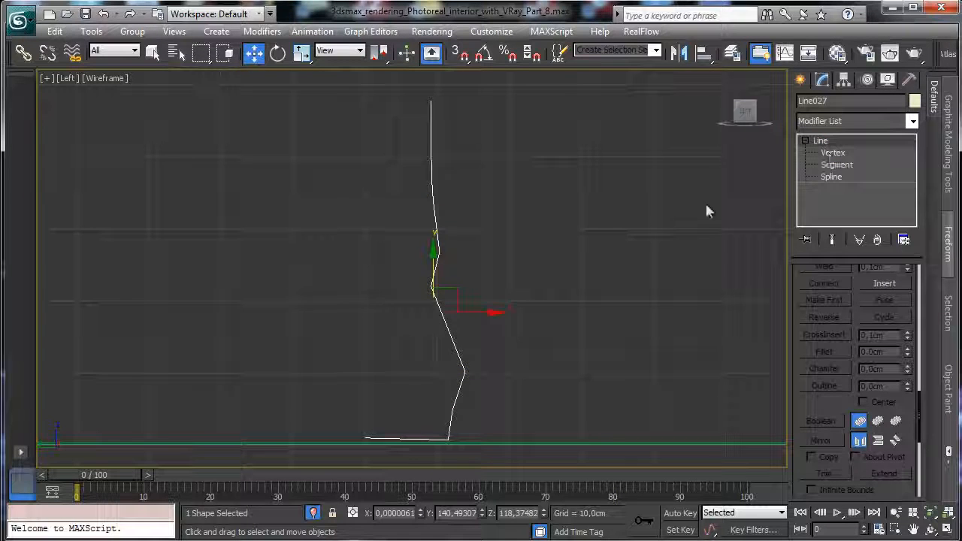
left_click(831, 154)
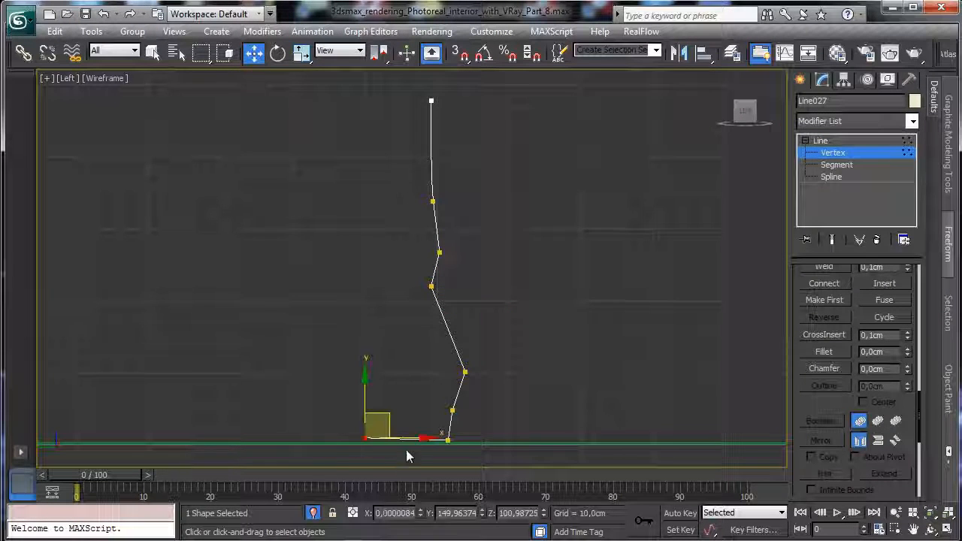
left_click_drag(363, 391, 363, 394)
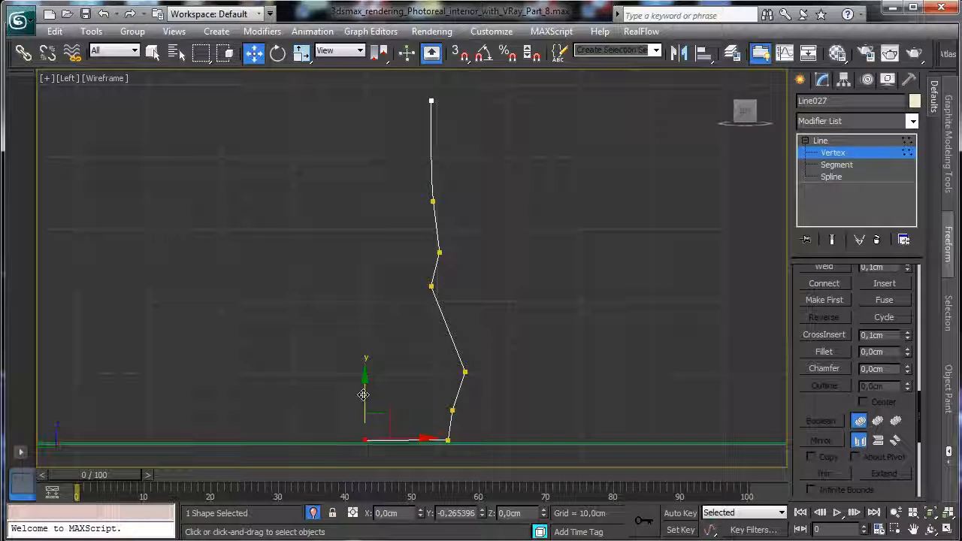
left_click_drag(434, 423, 466, 454)
left_click_drag(447, 399, 448, 402)
left_click(443, 408)
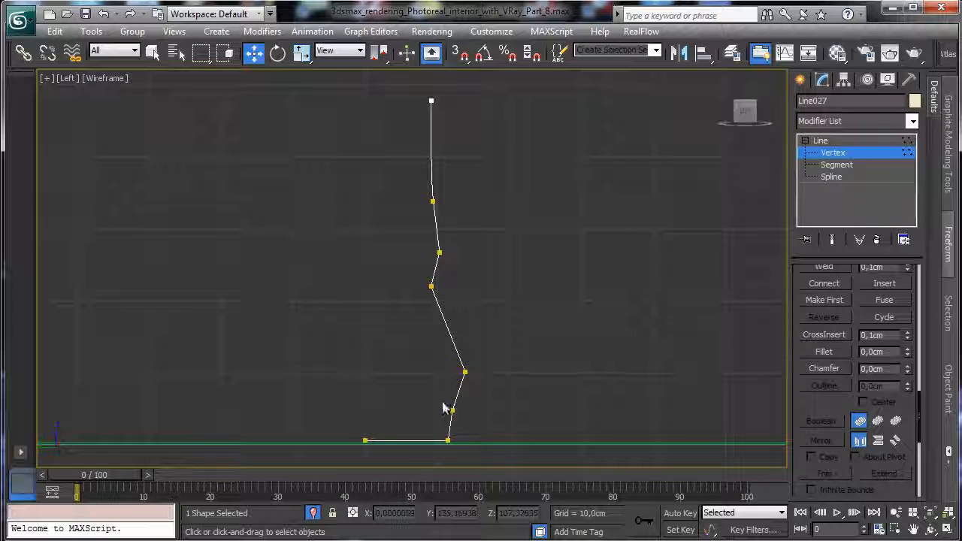
Step: Place the foot vertex vertically above the base corner and pull the belly vertex outward and slightly down
left_click(451, 409)
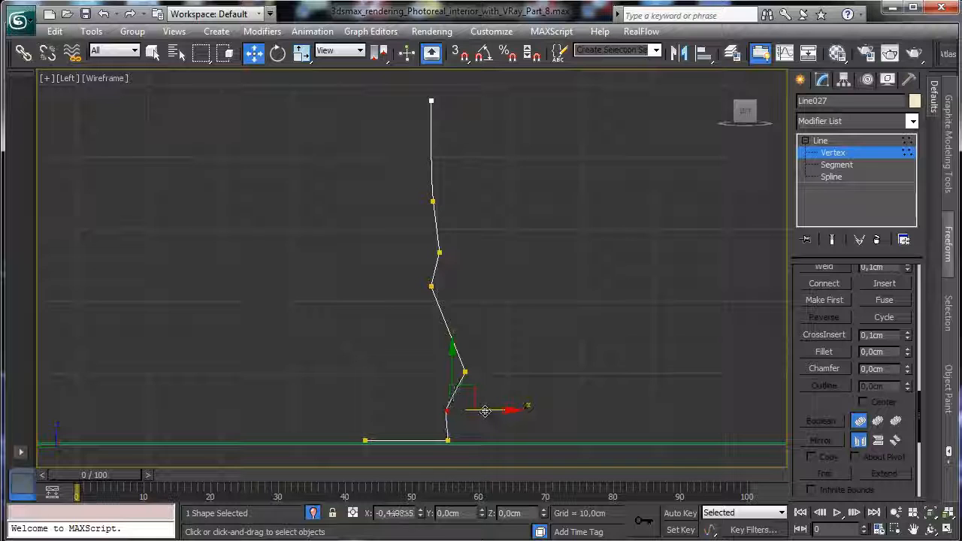
left_click_drag(485, 410, 487, 410)
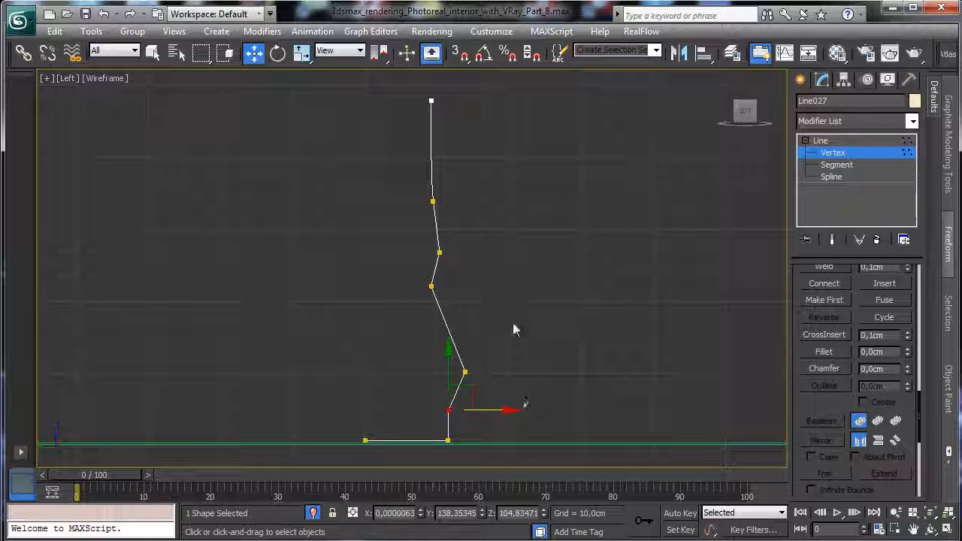
left_click(464, 371)
left_click_drag(487, 350, 497, 354)
Step: Shorten the base segment from its inner end and shift the belly, foot and base-corner vertices outward together
left_click(365, 440)
left_click_drag(443, 443, 456, 442)
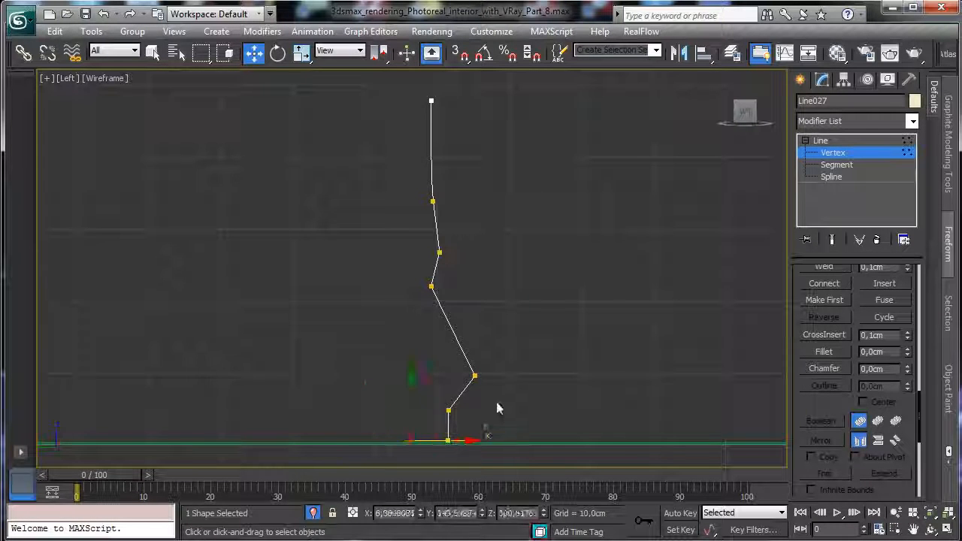
left_click(474, 375)
left_click_drag(415, 353, 532, 444)
left_click_drag(520, 377, 537, 378)
Step: Move the protruding vertex of the profile's neck outward about 0,8 cm
left_click(432, 201)
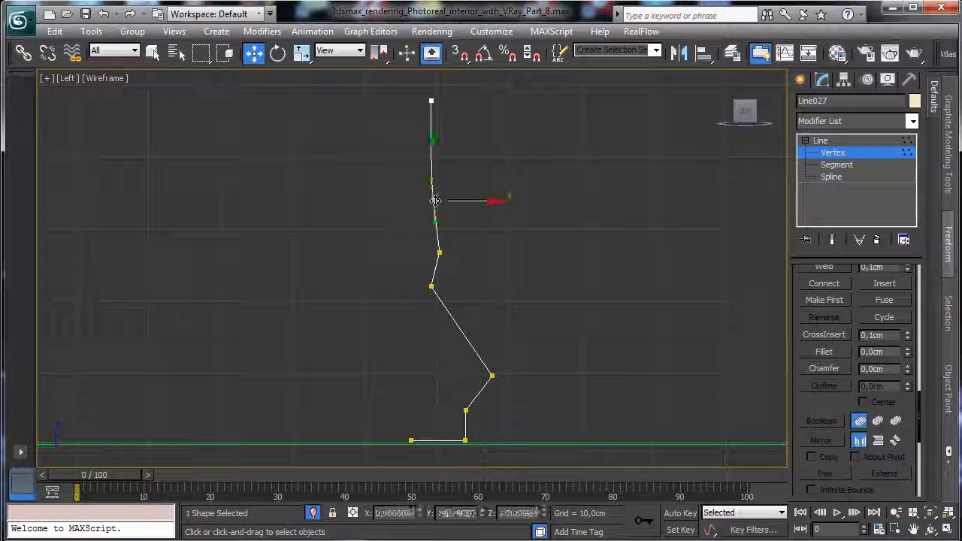
left_click_drag(442, 253, 475, 253)
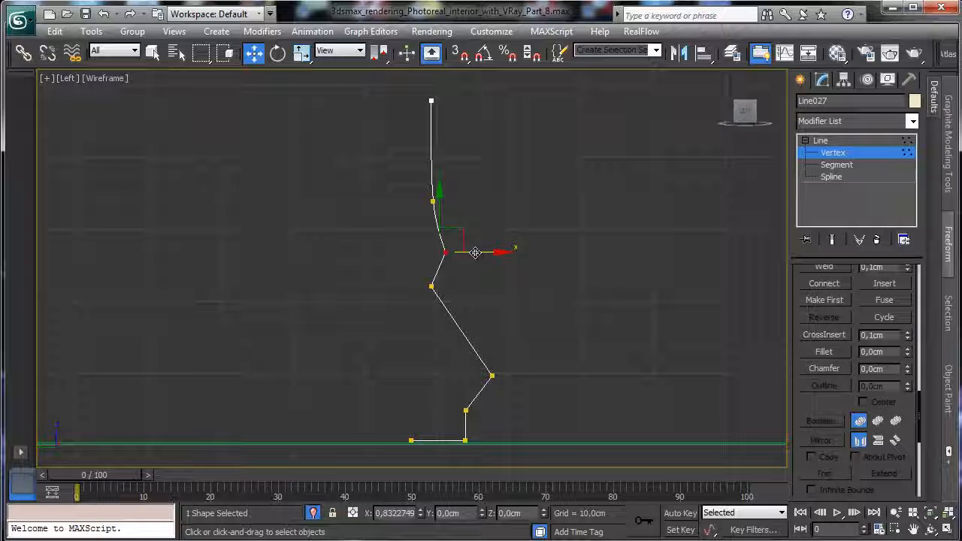
left_click(433, 200)
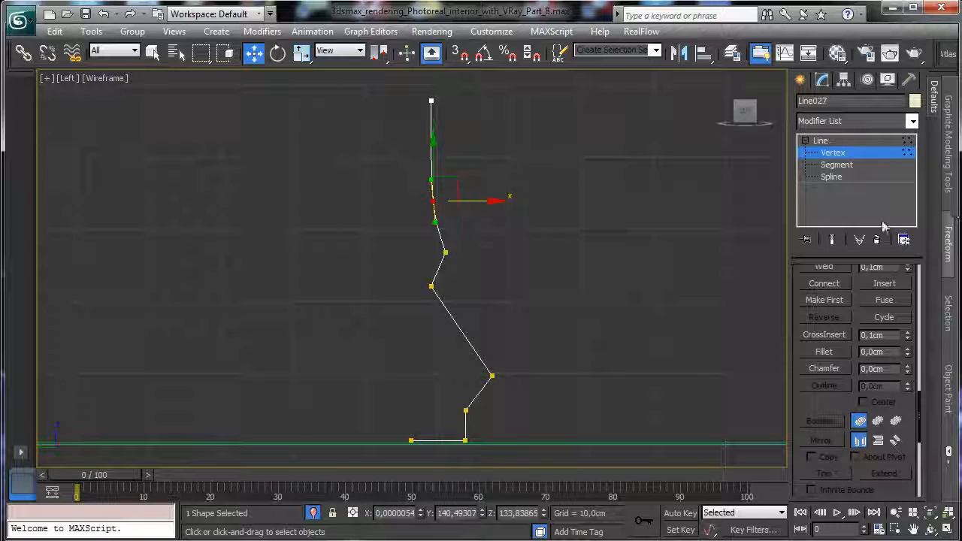
Step: Outline the whole profile spline by about -0,31 cm to give the vase a thin wall
left_click(854, 175)
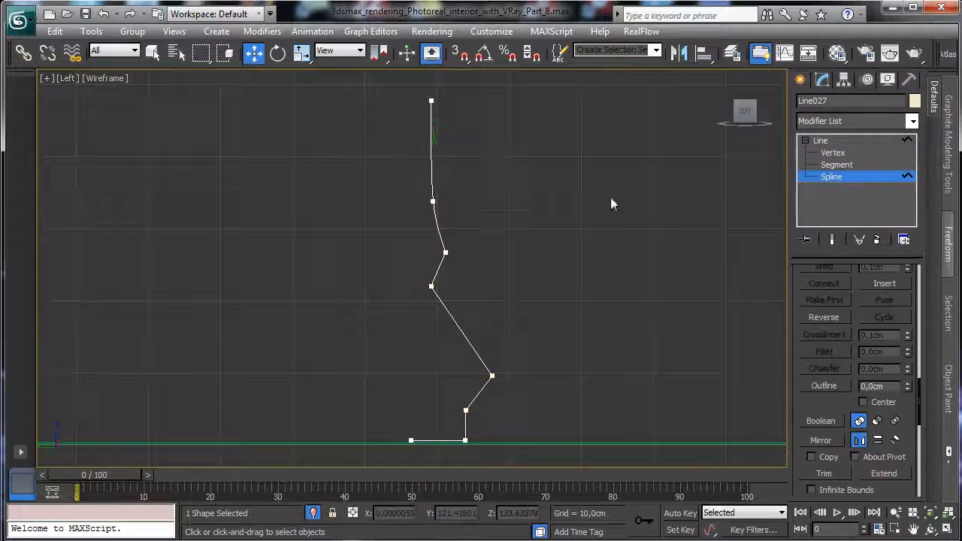
left_click(442, 260)
left_click(823, 385)
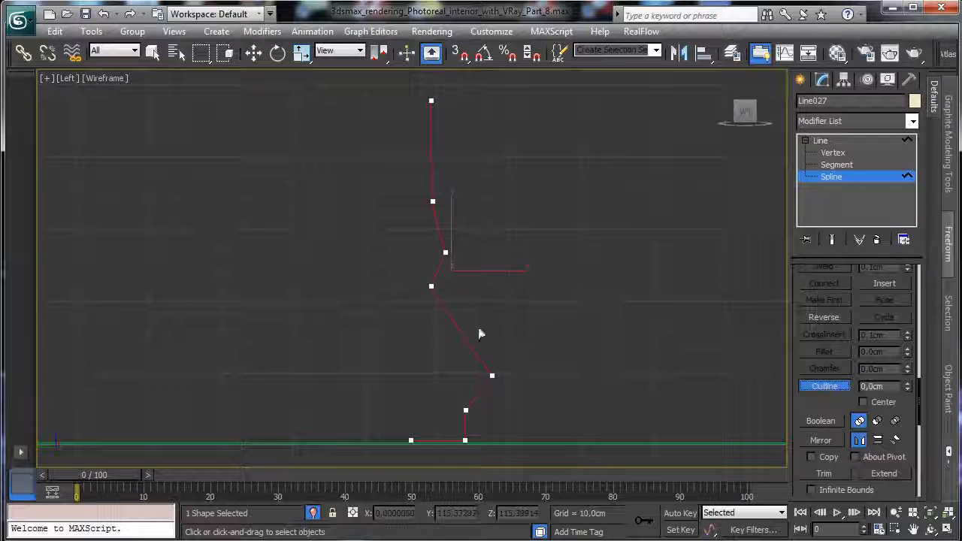
mouse_move(480, 334)
left_mouse_down()
mouse_move(471, 328)
mouse_move(477, 342)
left_mouse_up()
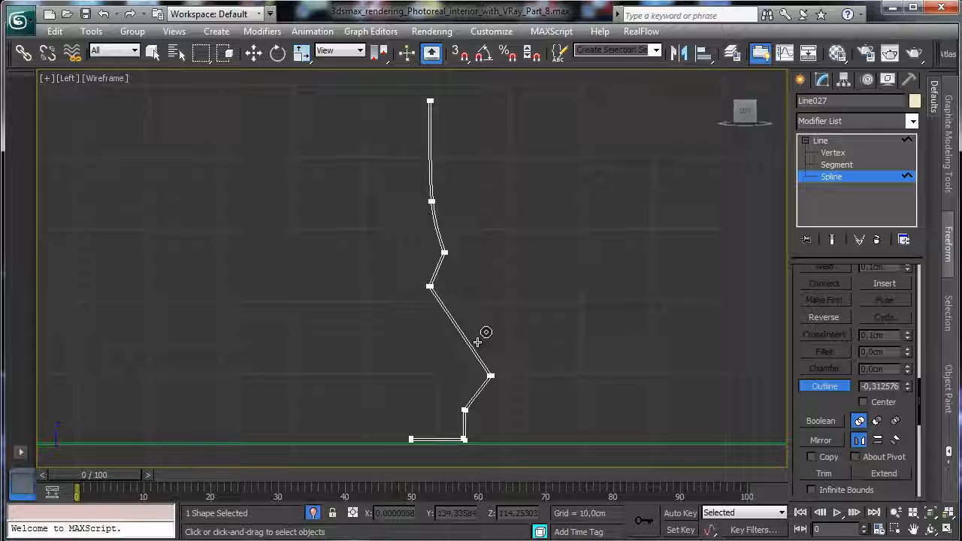
left_click_drag(478, 342, 478, 342)
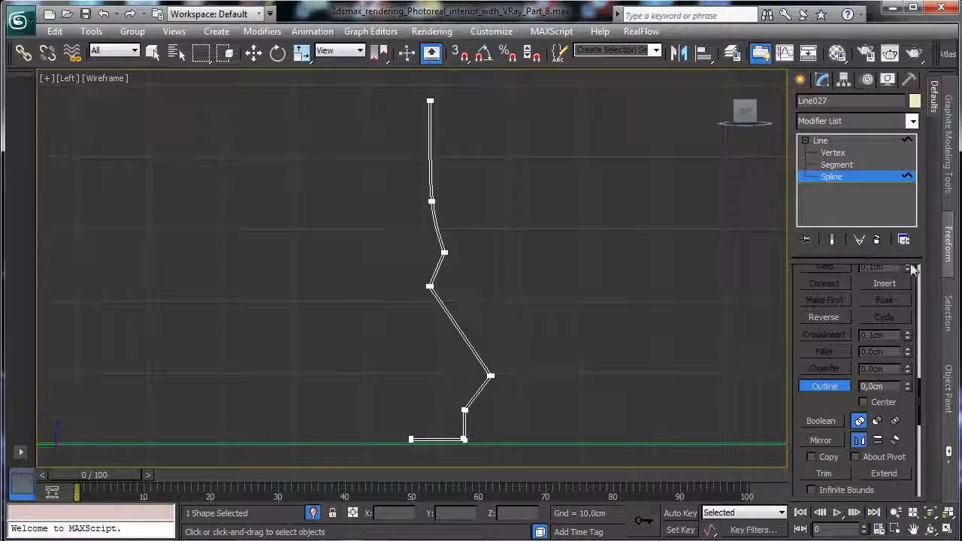
left_click(824, 386)
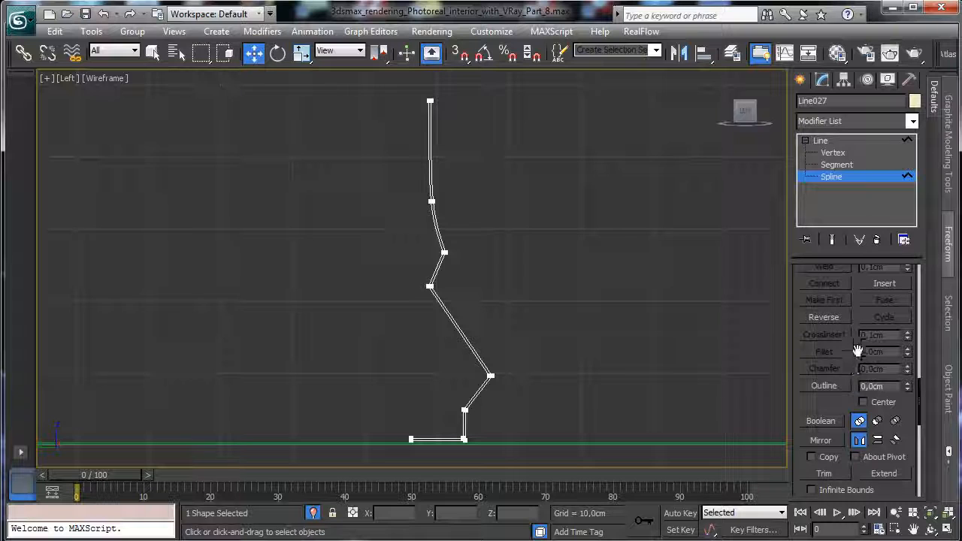
Step: Fillet the outer vertices at the profile's base corner, belly and neck constriction by about 0,75 cm
left_click(834, 153)
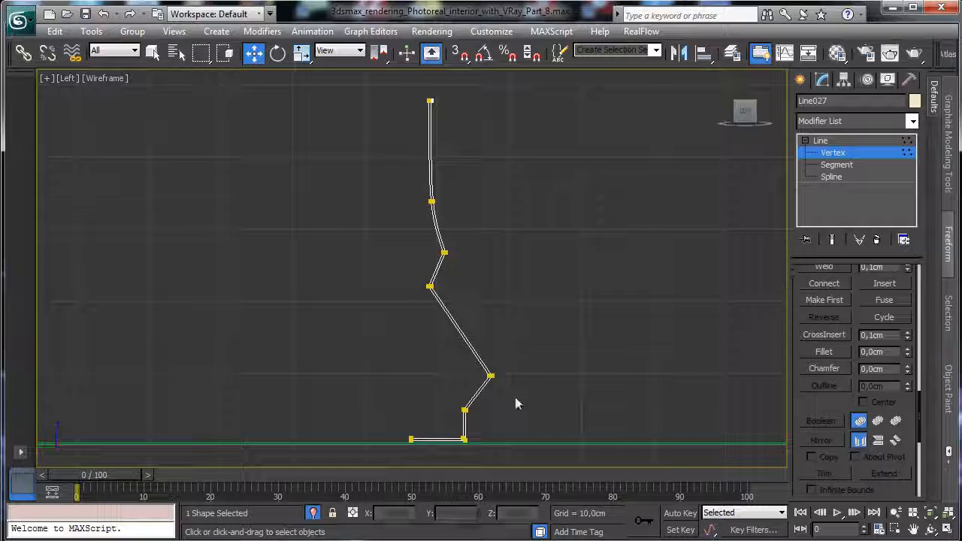
left_click(464, 439)
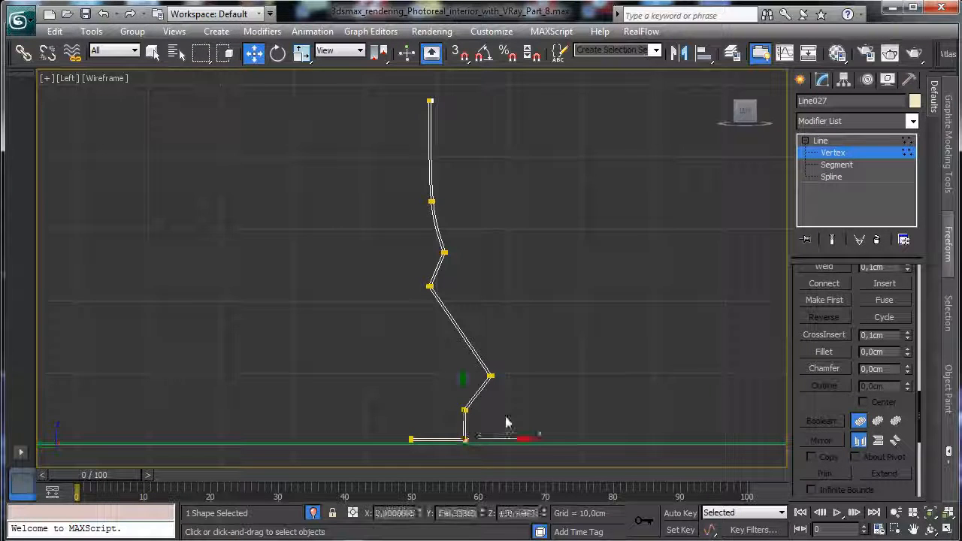
left_click(465, 441)
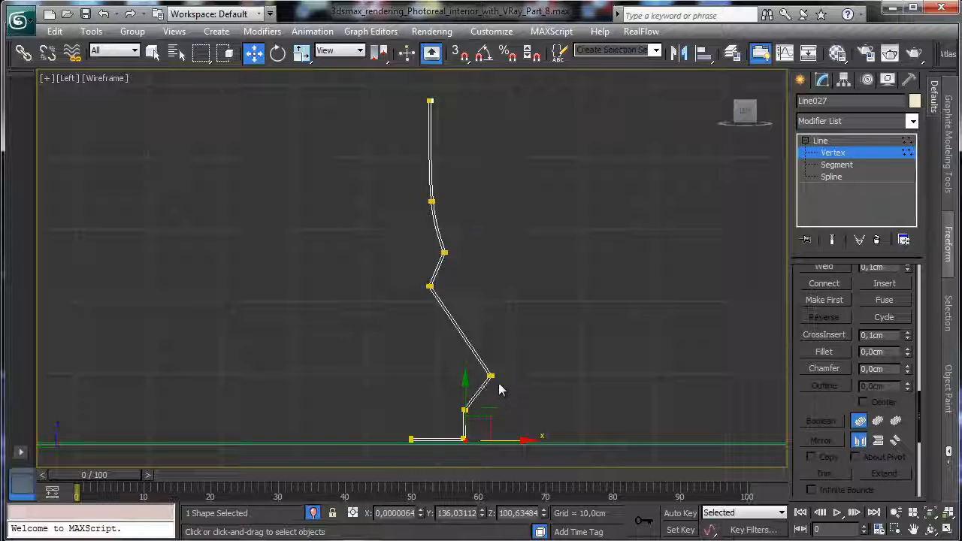
left_click(490, 375)
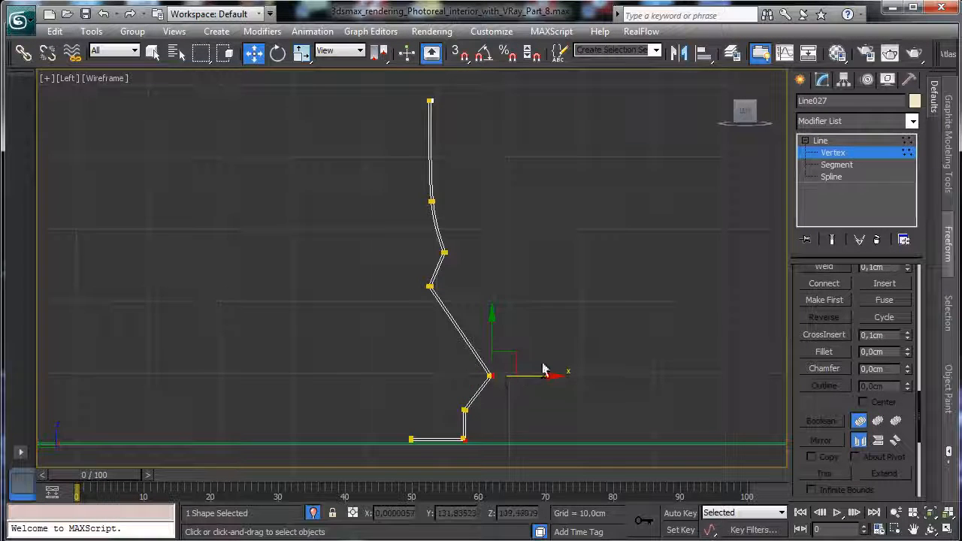
left_click(434, 286, "ctrl")
left_click(451, 253, "ctrl")
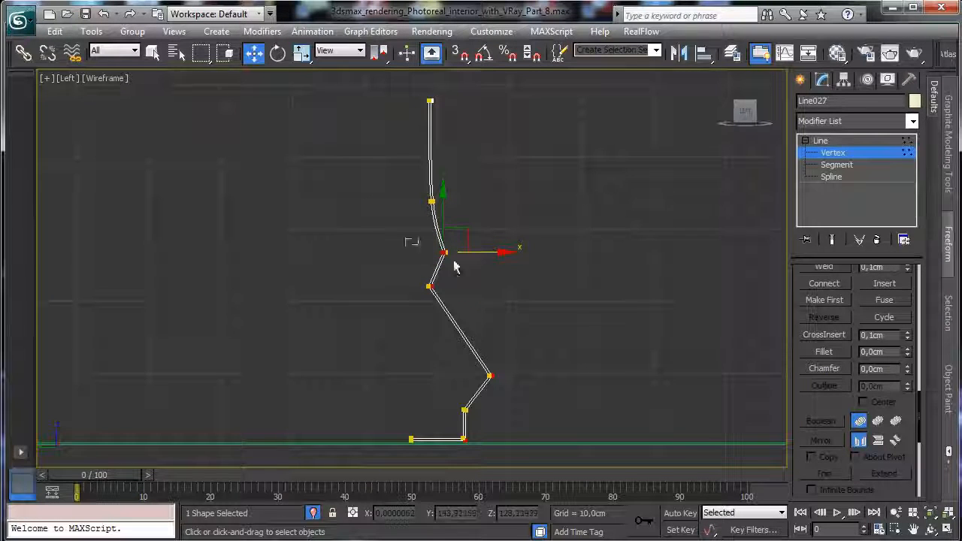
key("ctrl+z")
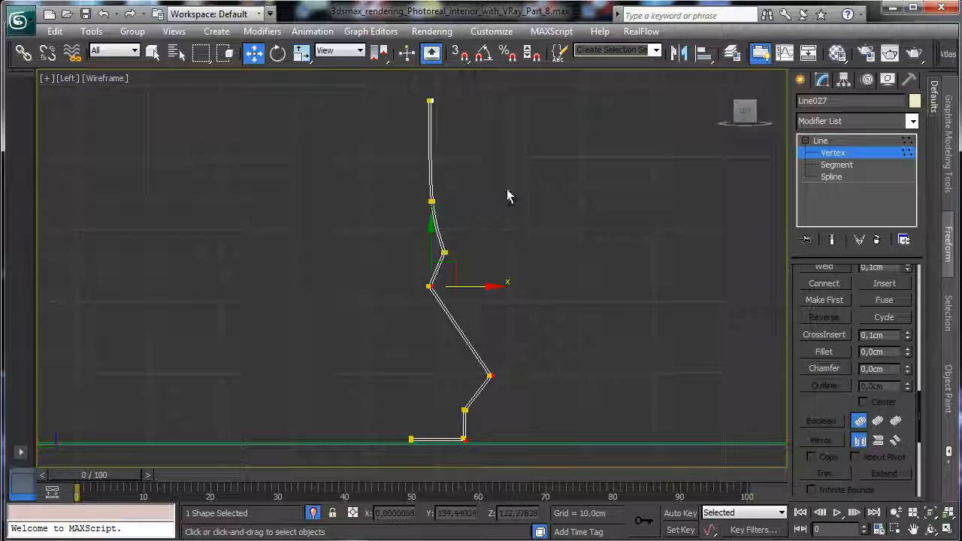
left_click(825, 351)
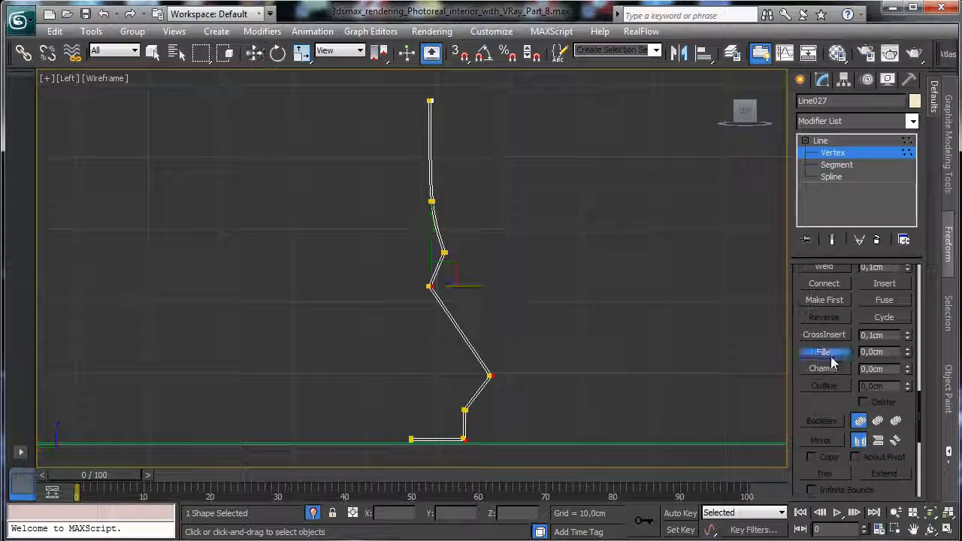
left_click(894, 511)
left_click_drag(434, 365, 529, 449)
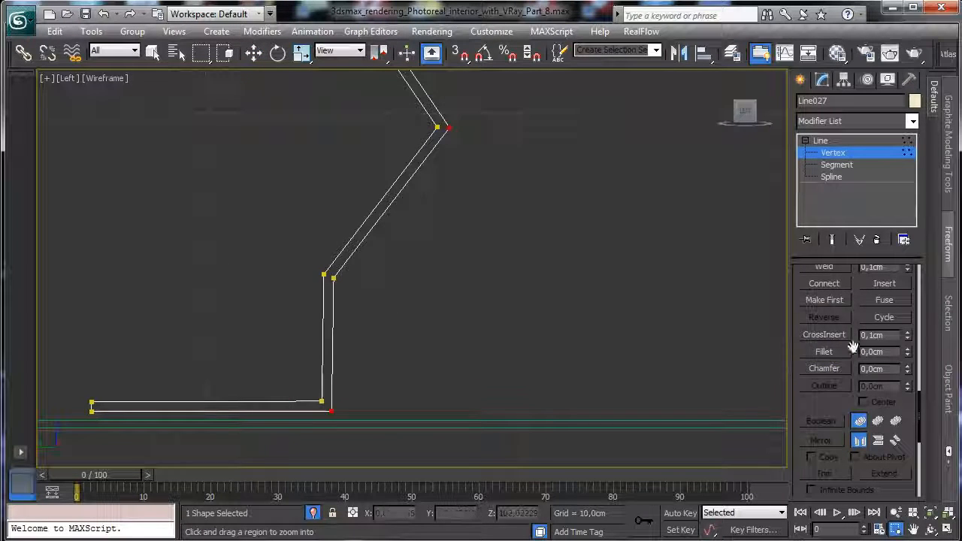
left_click(825, 352)
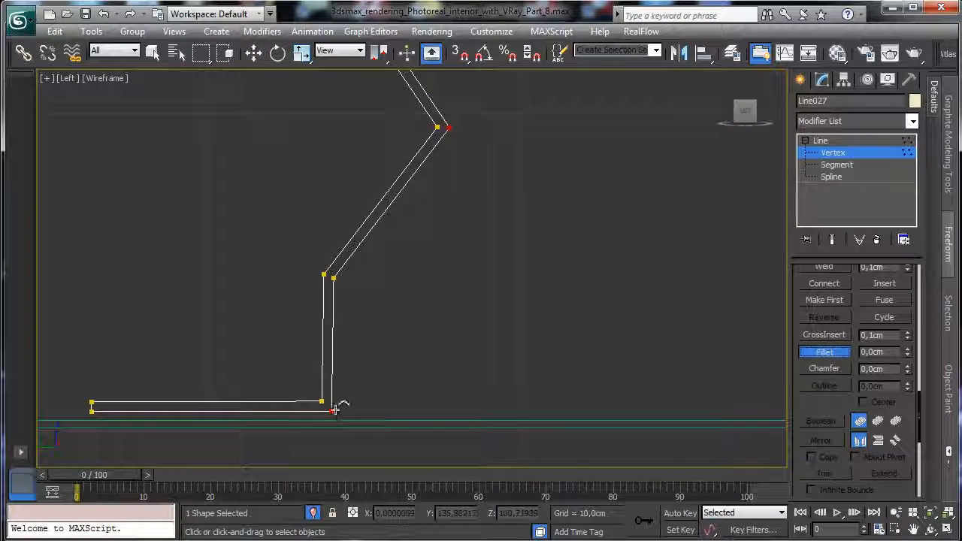
left_click_drag(334, 409, 334, 397)
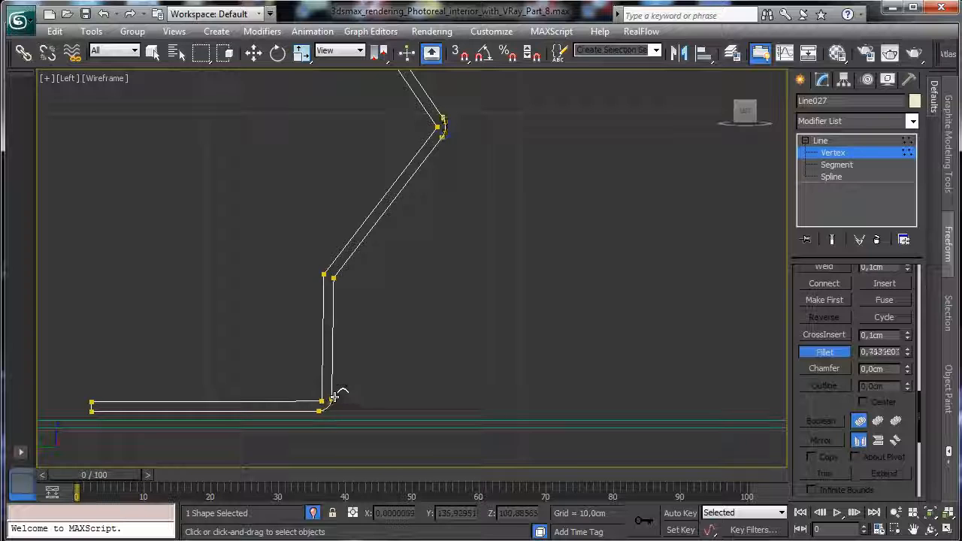
left_click(841, 152)
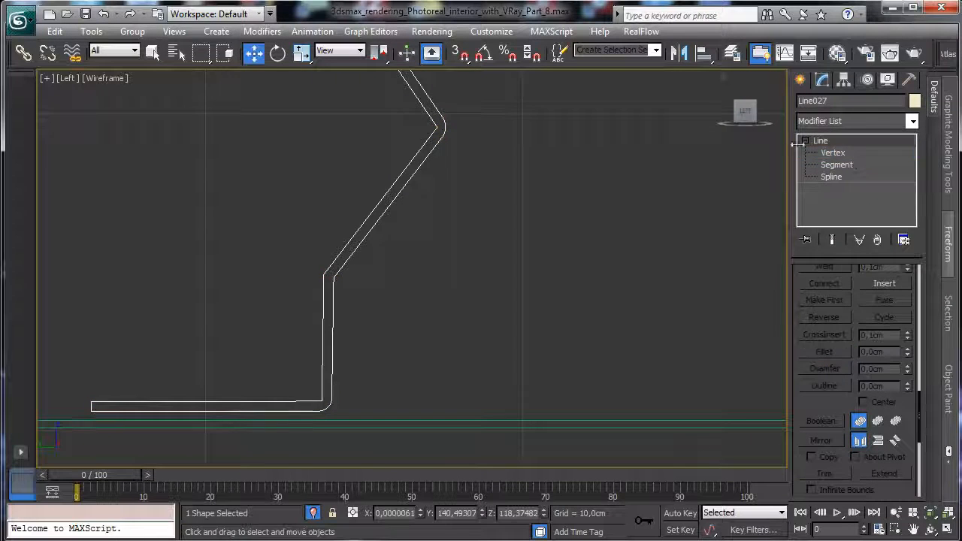
Step: Lower the vase profile onto the shelf surface by setting its world Z position to about 118,11 cm
right_click(254, 52)
left_click_drag(639, 472, 640, 480)
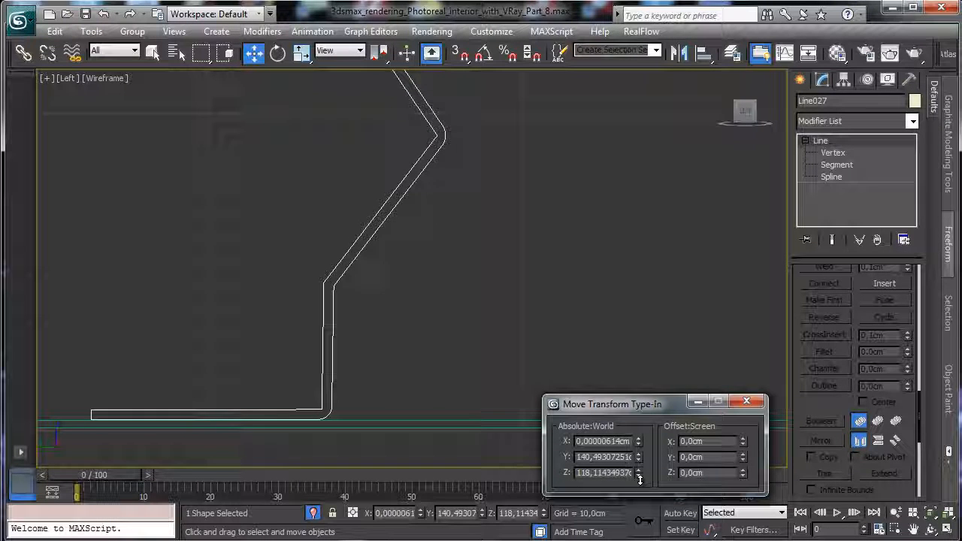
left_click(751, 403)
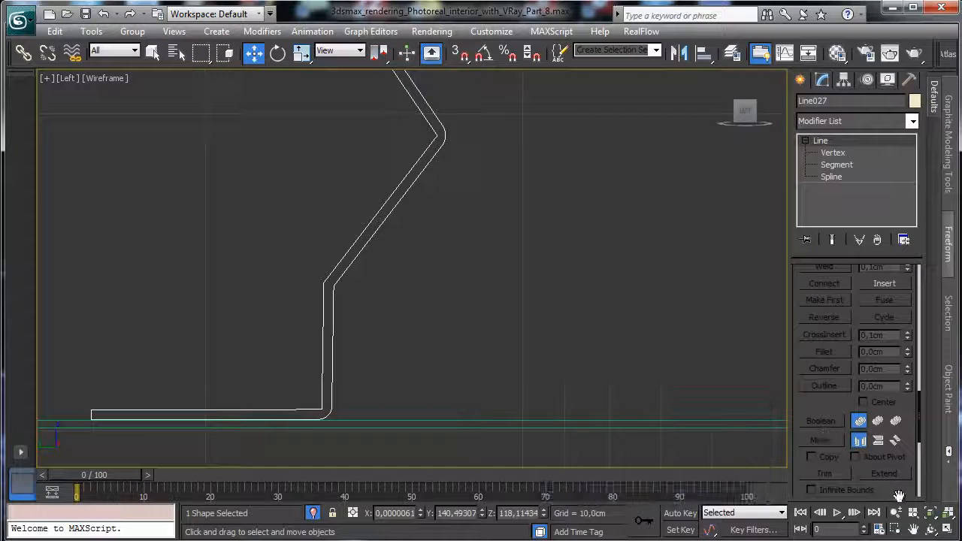
Step: Revolve the profile into a vase with the Lathe modifier and align its axis to the profile's minimum
left_click(930, 514)
left_click(887, 121)
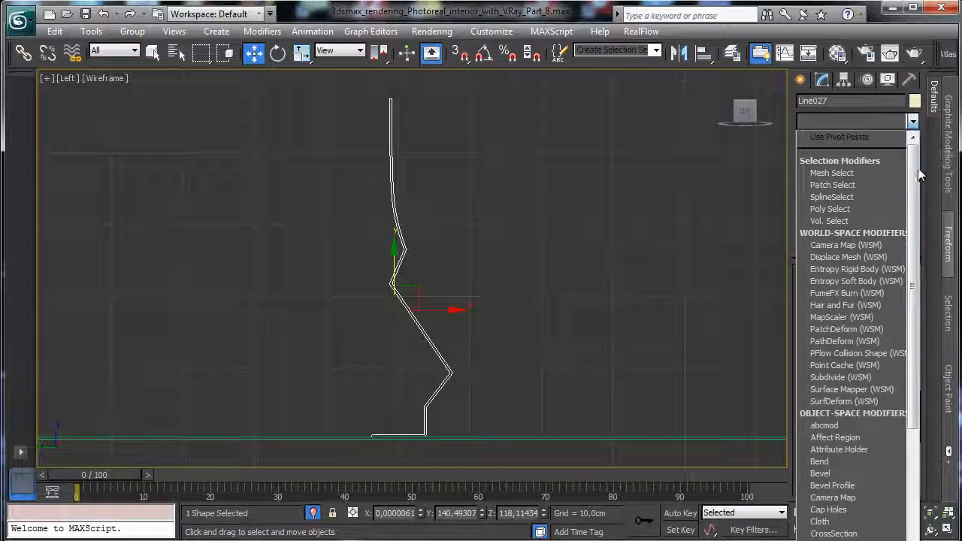
scroll(854, 339, "down", 5)
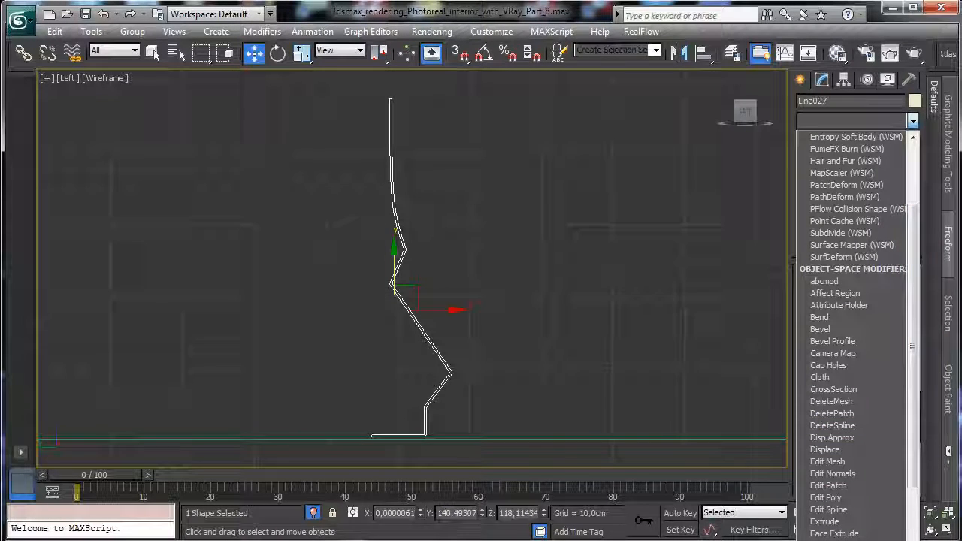
left_click(827, 539)
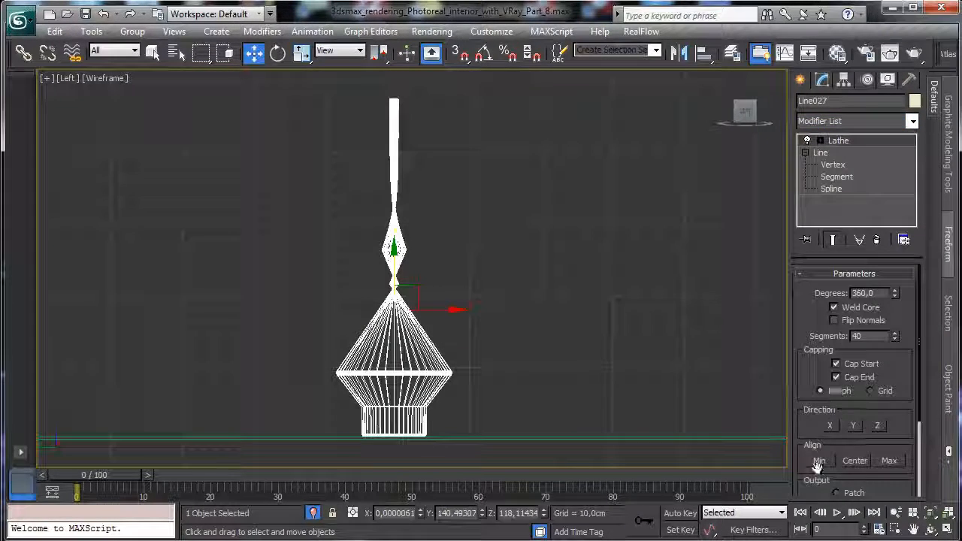
left_click(818, 461)
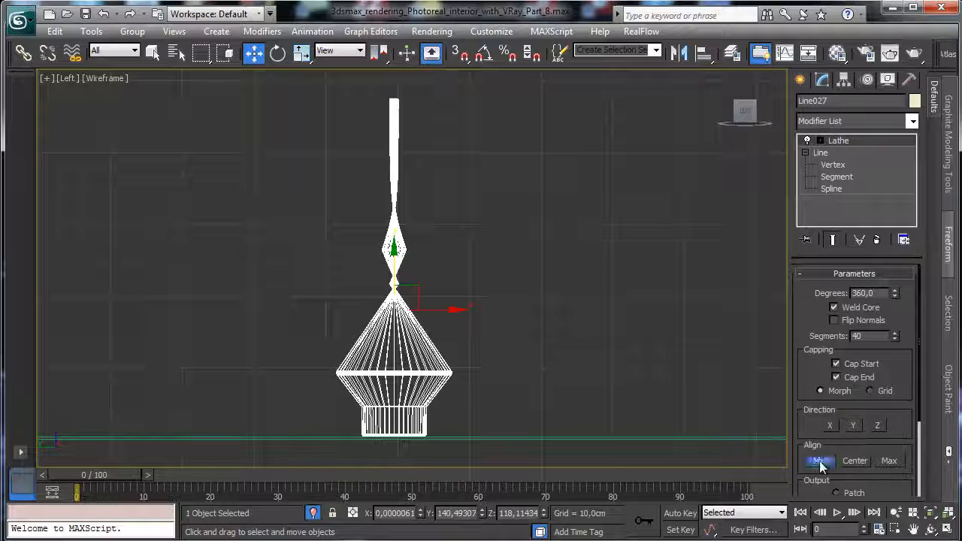
Step: Narrow the vase's neck by shifting all profile vertices above the belly inward with the end result shown
left_click(833, 165)
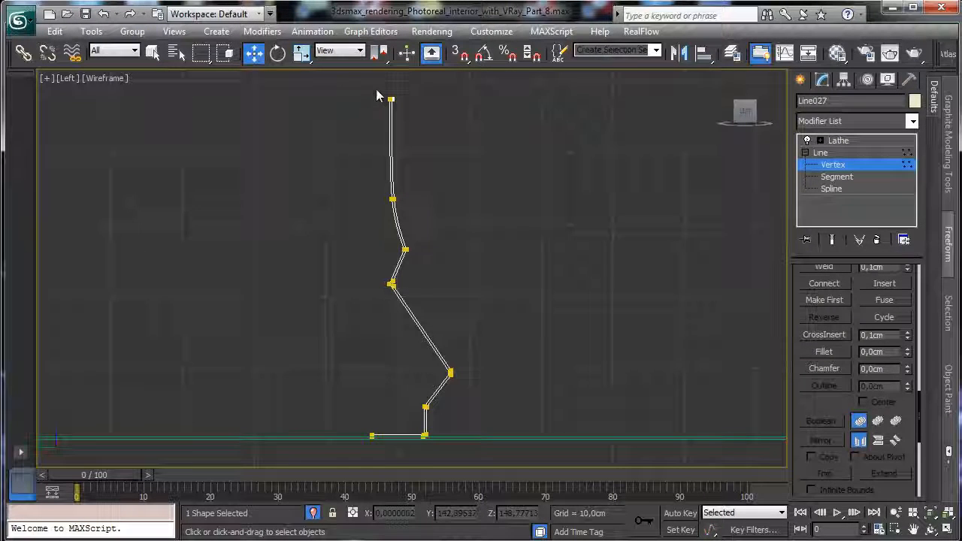
left_click_drag(376, 88, 411, 338)
left_click(832, 239)
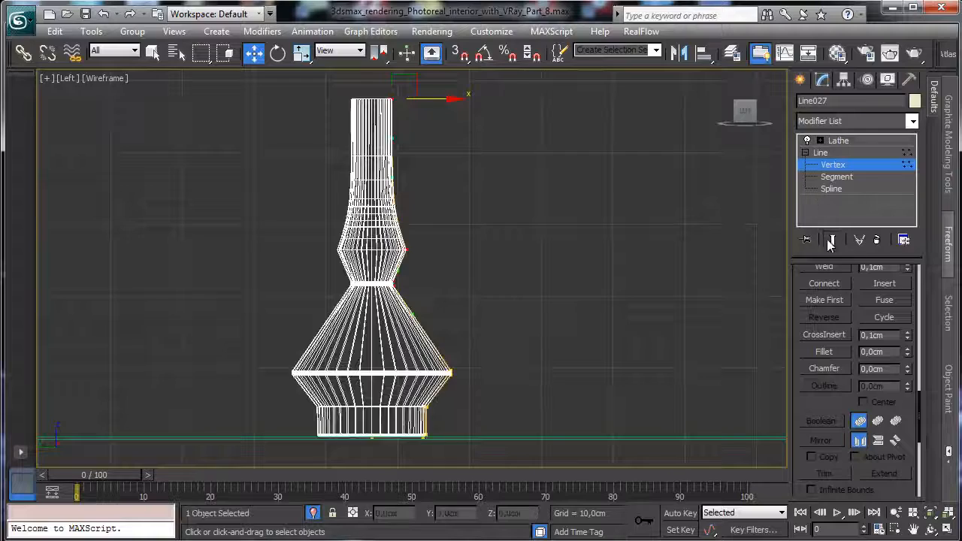
left_click_drag(446, 98, 430, 99)
left_click(484, 325)
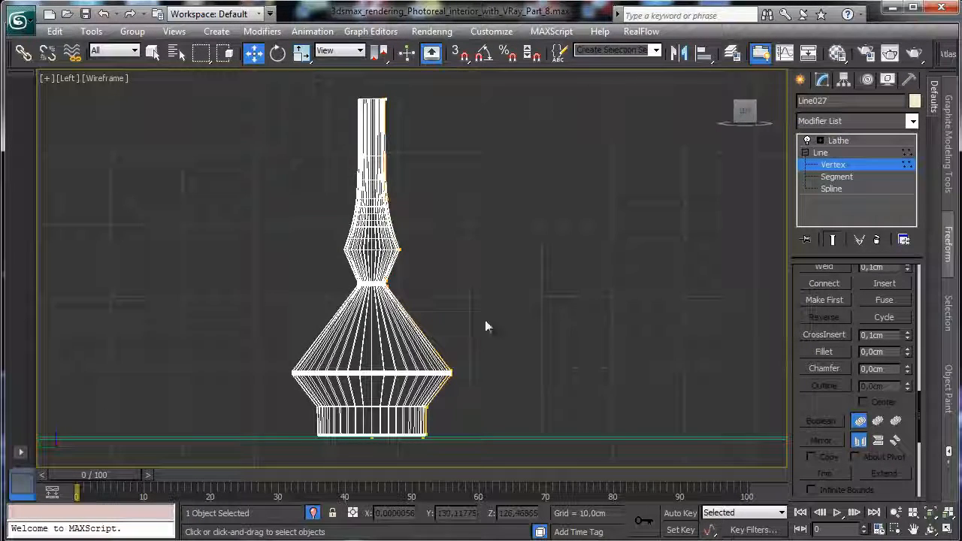
left_click(872, 164)
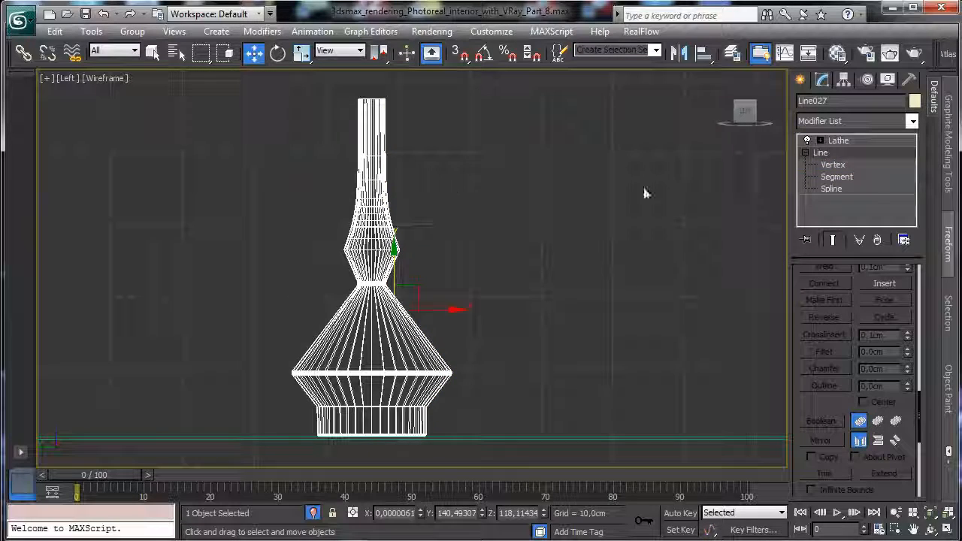
left_click(859, 141)
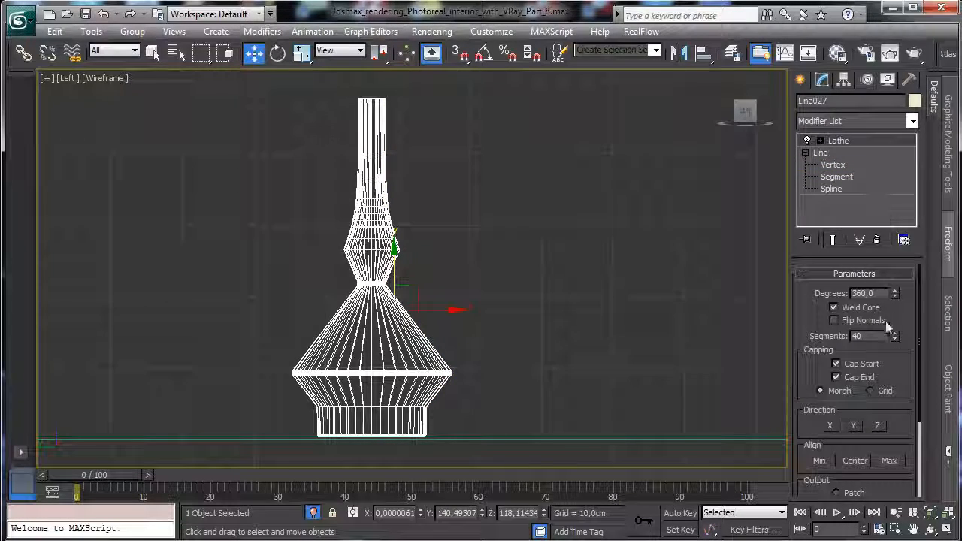
Step: Move the vase onto the lower wall shelf at about X -470,5 and Y 202,2 cm, leaving isolation mode to check it against the room
key("alt+w")
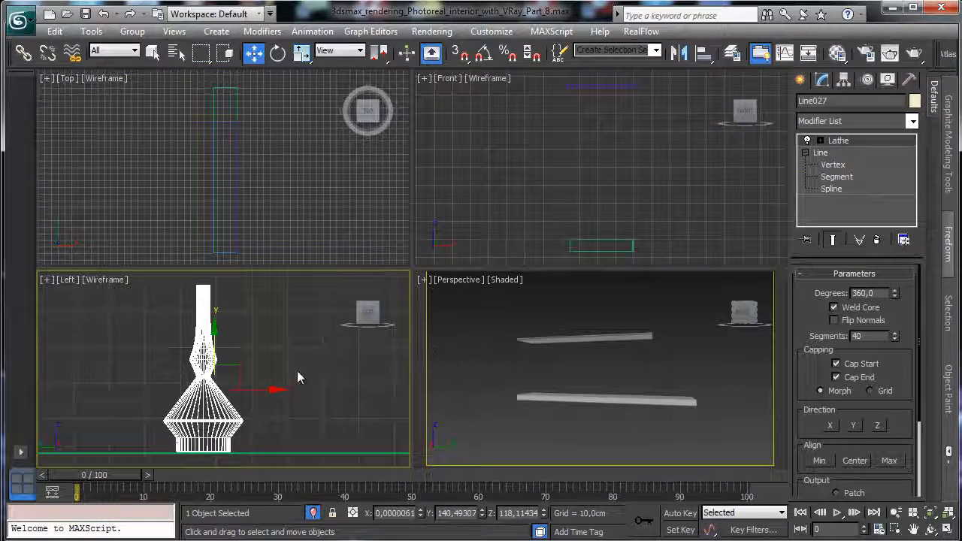
right_click(372, 174)
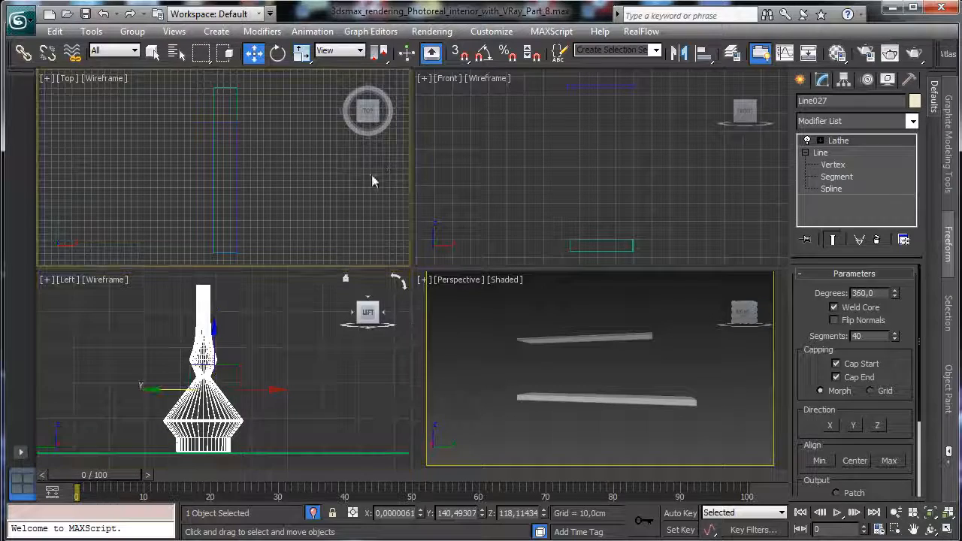
left_click(894, 514)
left_click_drag(352, 143, 323, 170)
key("w")
left_click(626, 384)
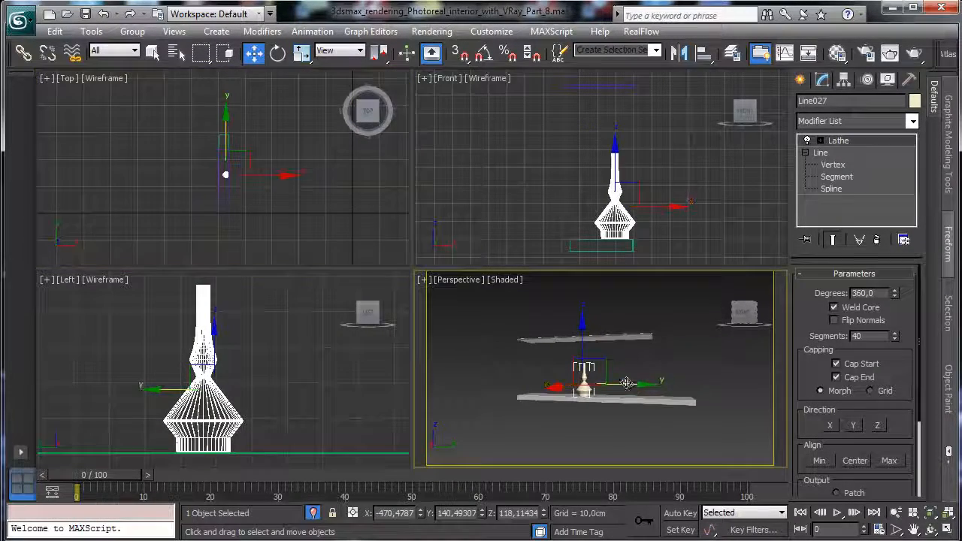
left_click_drag(626, 384, 704, 390)
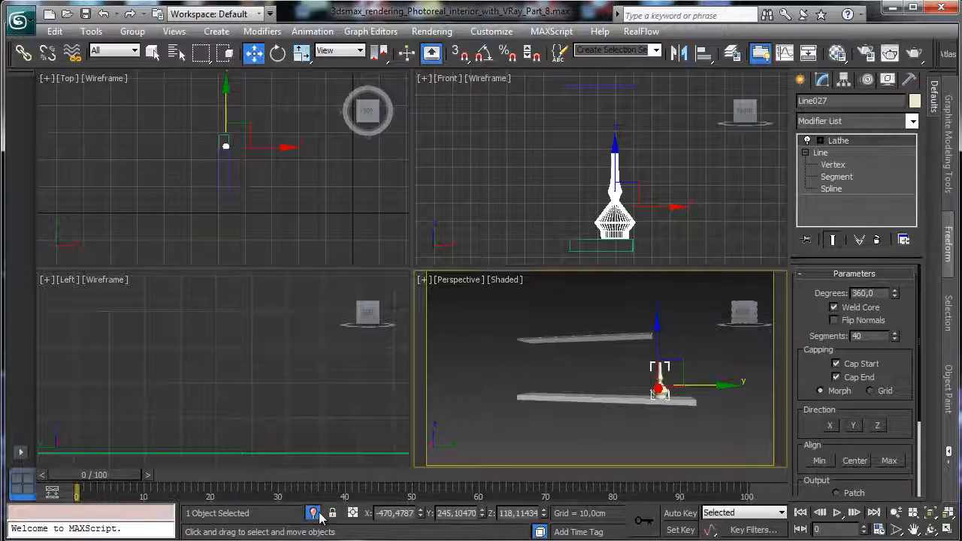
left_click(314, 513)
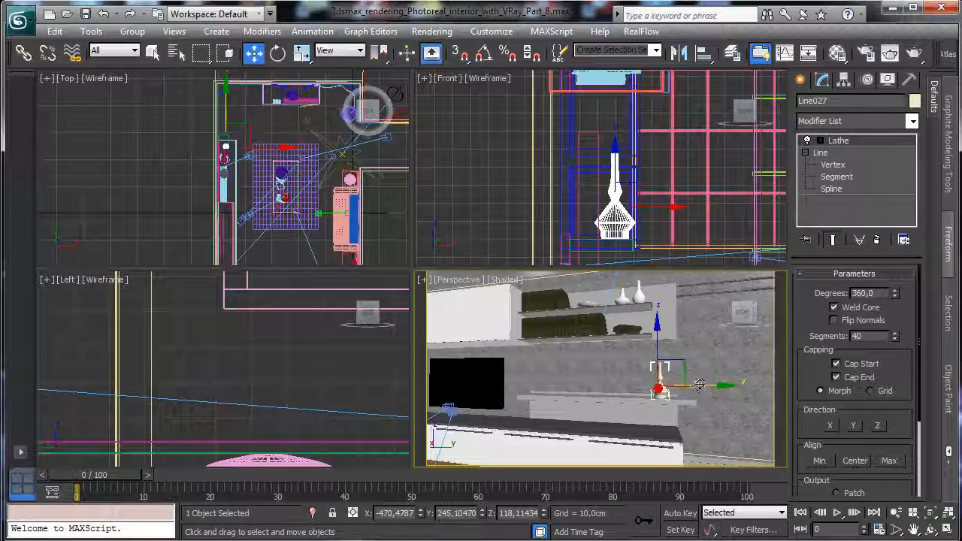
left_click_drag(698, 385, 676, 377)
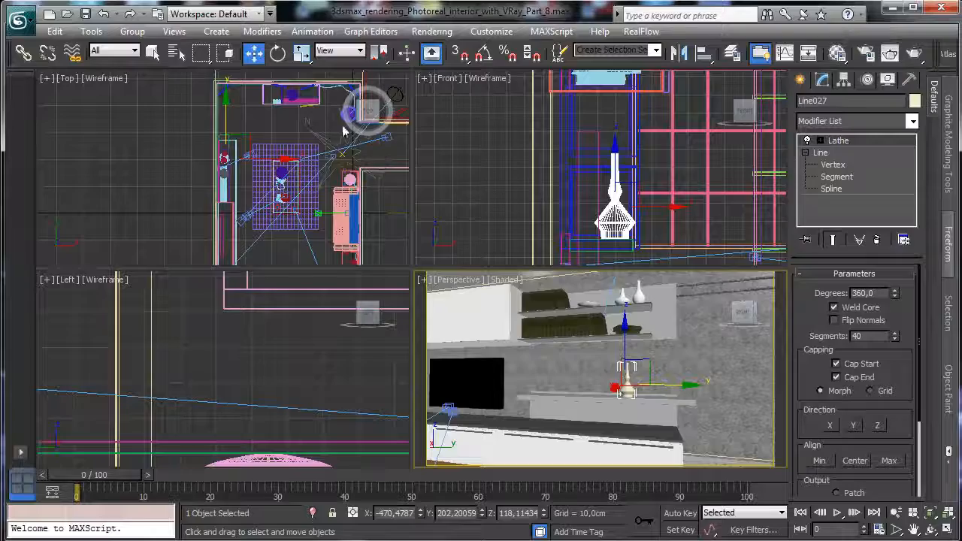
Step: Clone the tapered tube from the room's corner as a copy and move it over the wall shelves beside the vase
right_click(378, 209)
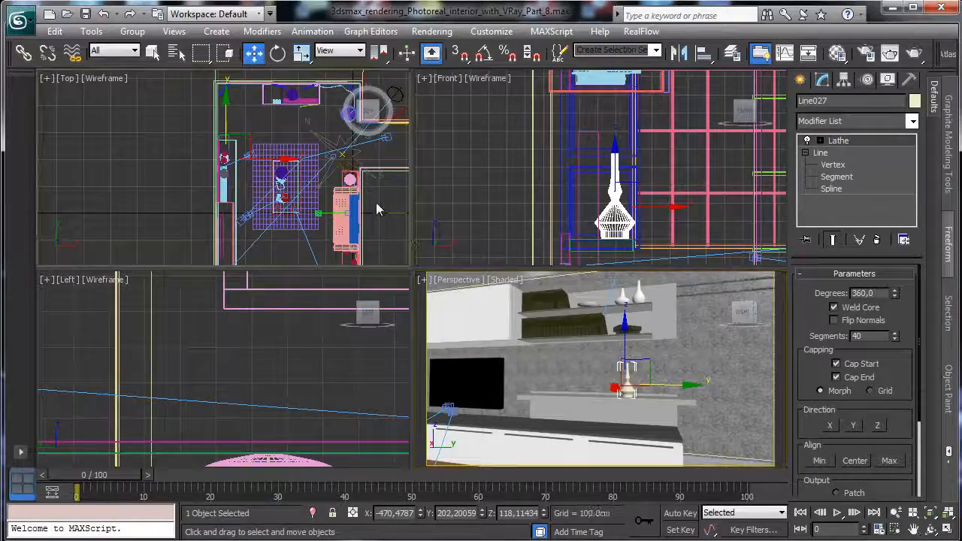
left_click(948, 530)
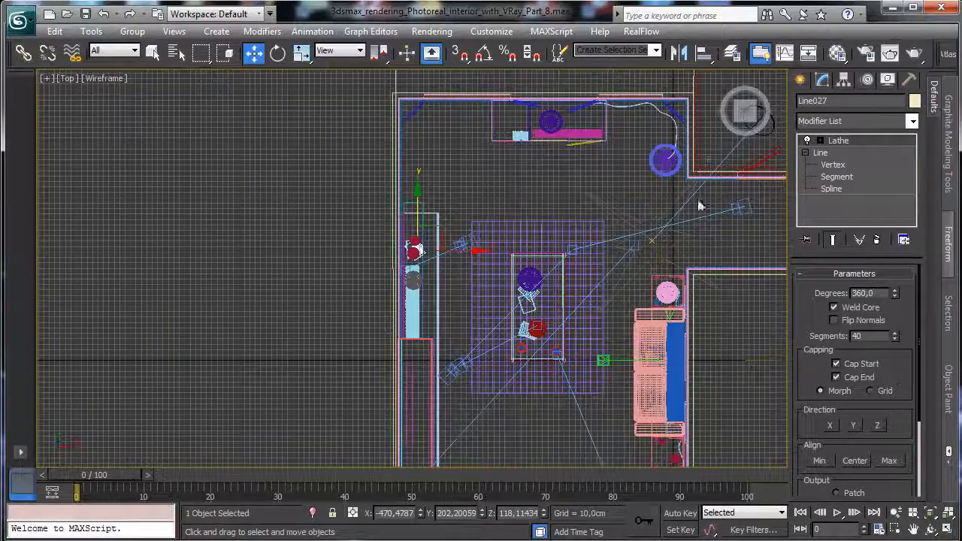
left_click(651, 169)
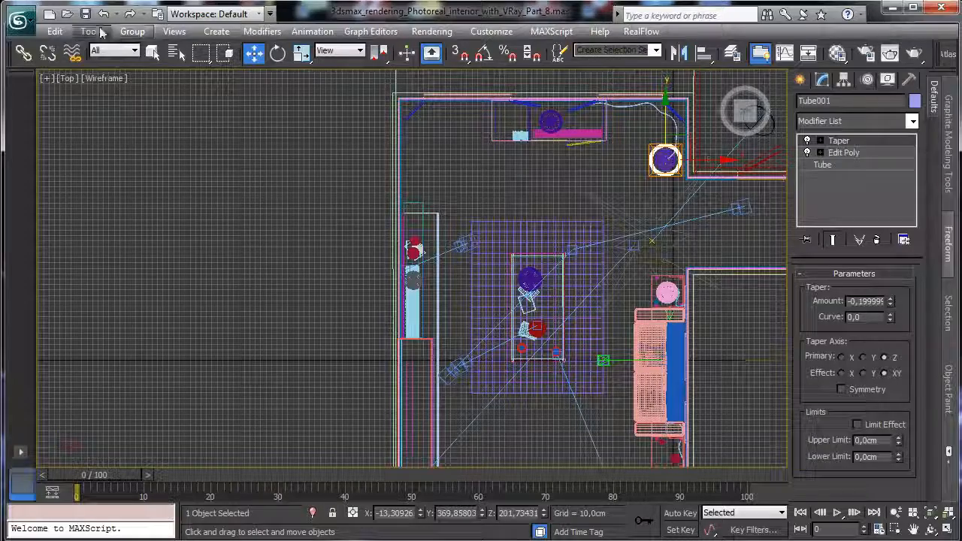
left_click(53, 33)
left_click(76, 143)
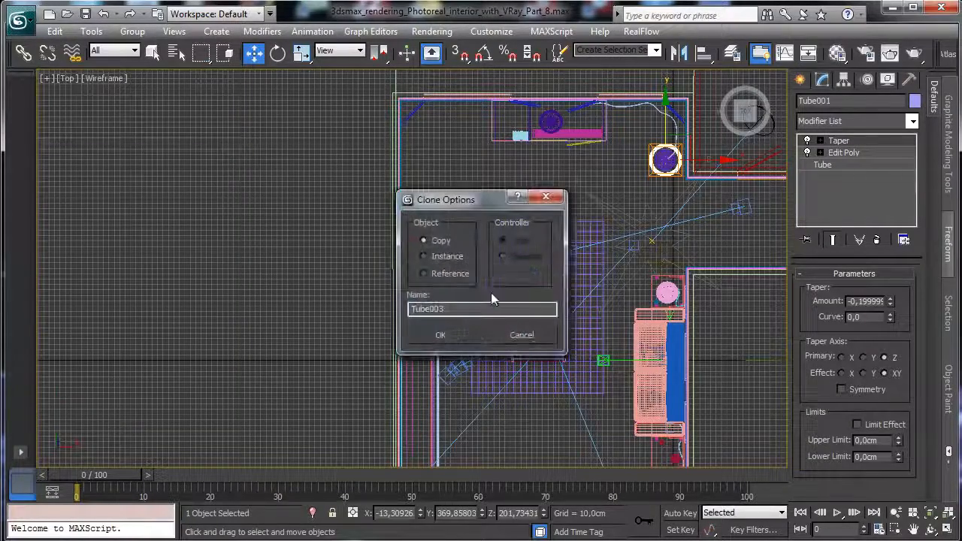
left_click(461, 331)
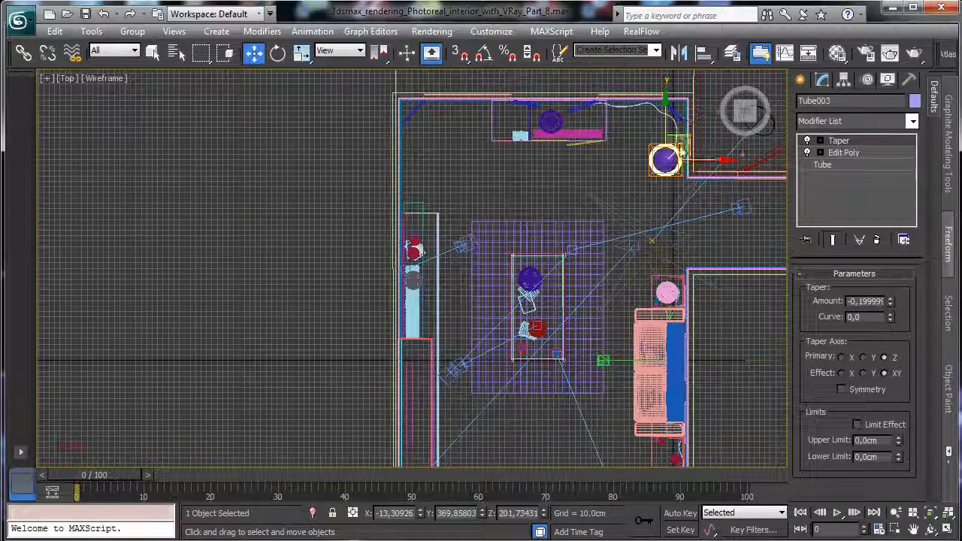
left_click_drag(686, 139, 436, 259)
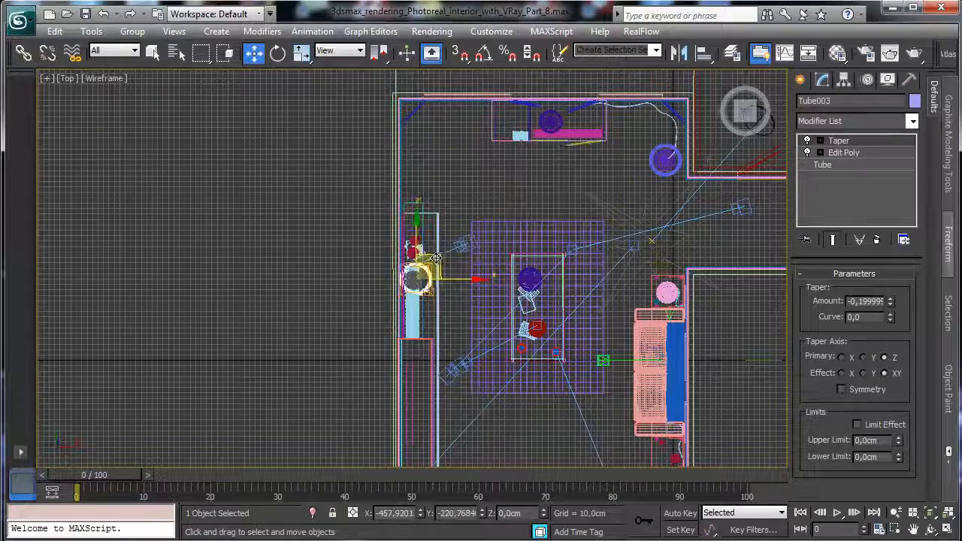
key("alt+w")
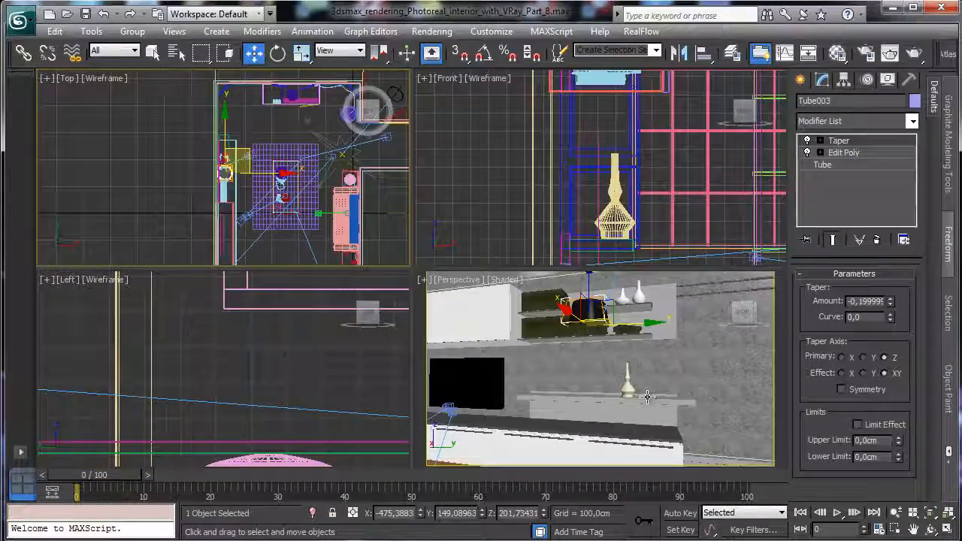
Step: Align the tapered tube's center to the vase's center on all axes and raise it to about Z 135,6 cm as a lampshade
left_click(569, 331)
left_click_drag(570, 331, 570, 383)
left_click(703, 52)
left_click(645, 389)
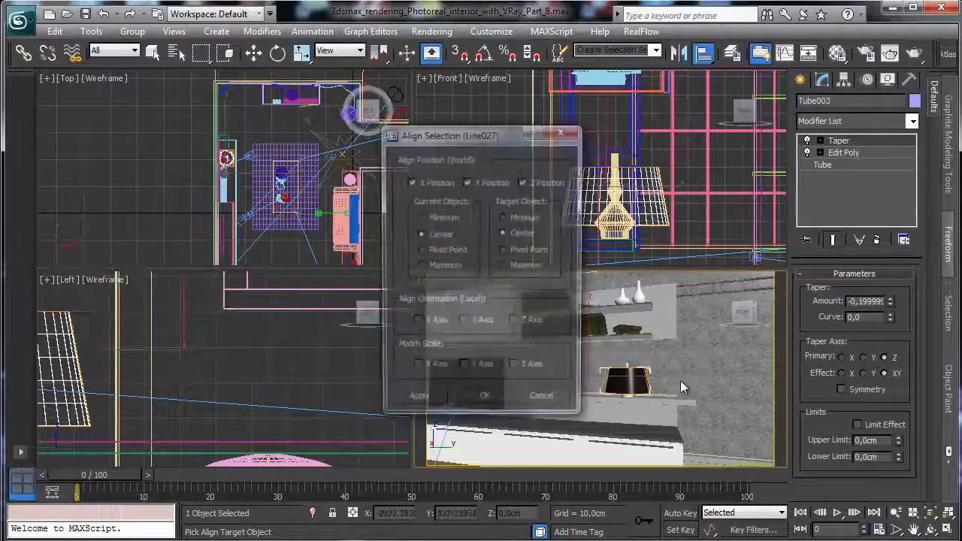
left_click(488, 402)
key("w")
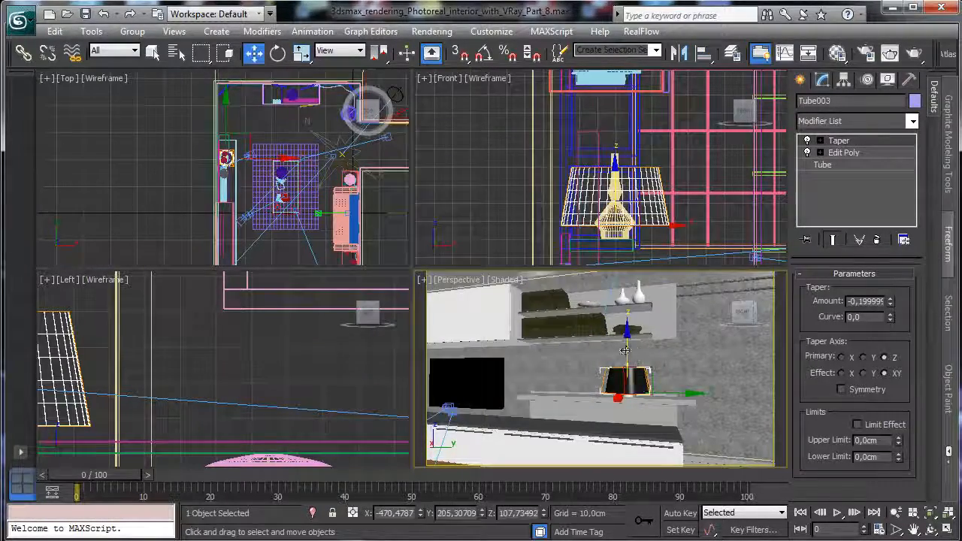
left_click_drag(623, 351, 624, 331)
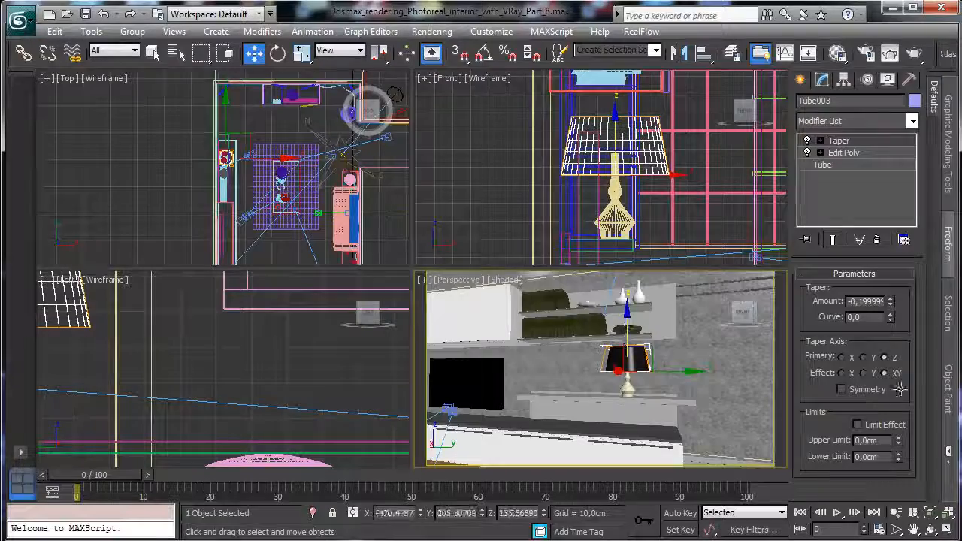
Step: Scale the lampshade uniformly to about 62% and raise it to about Z 141,7 cm at the top of the vase's neck
left_click(949, 513)
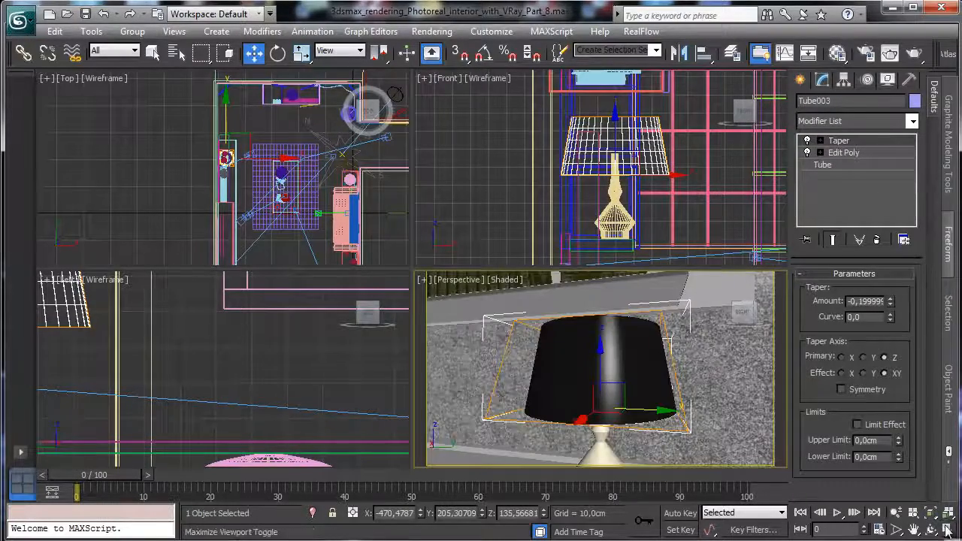
left_click(946, 530)
left_click(895, 512)
left_click_drag(515, 301, 537, 385)
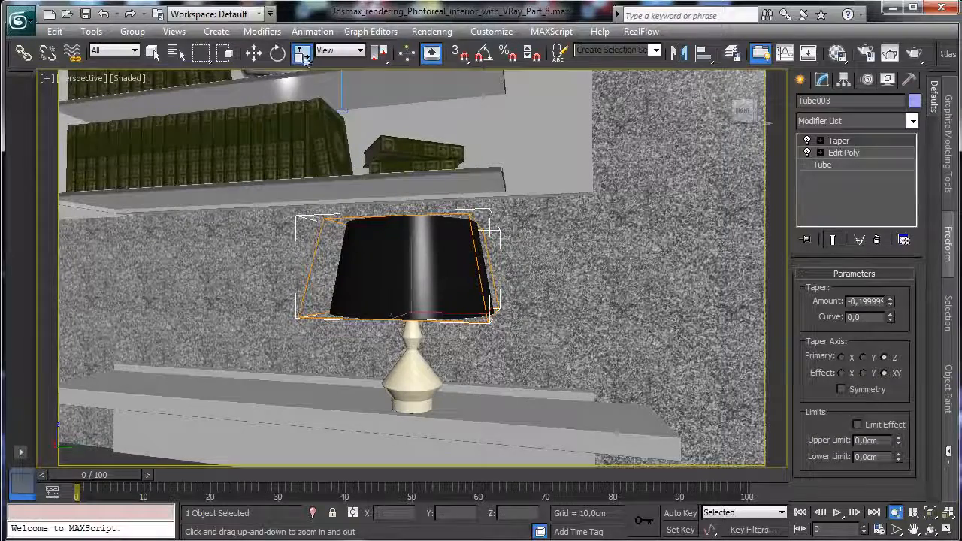
left_click(301, 54)
left_click_drag(408, 326, 426, 371)
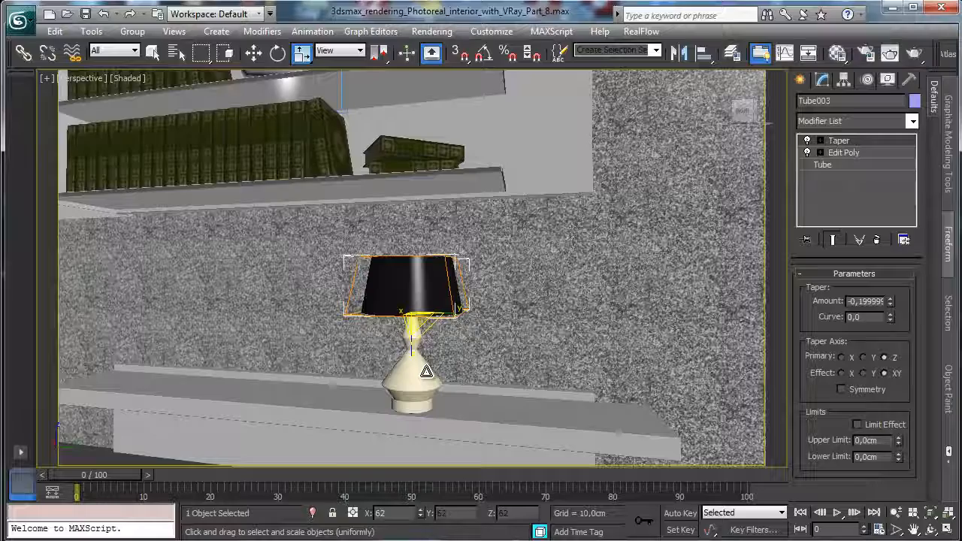
left_click(253, 54)
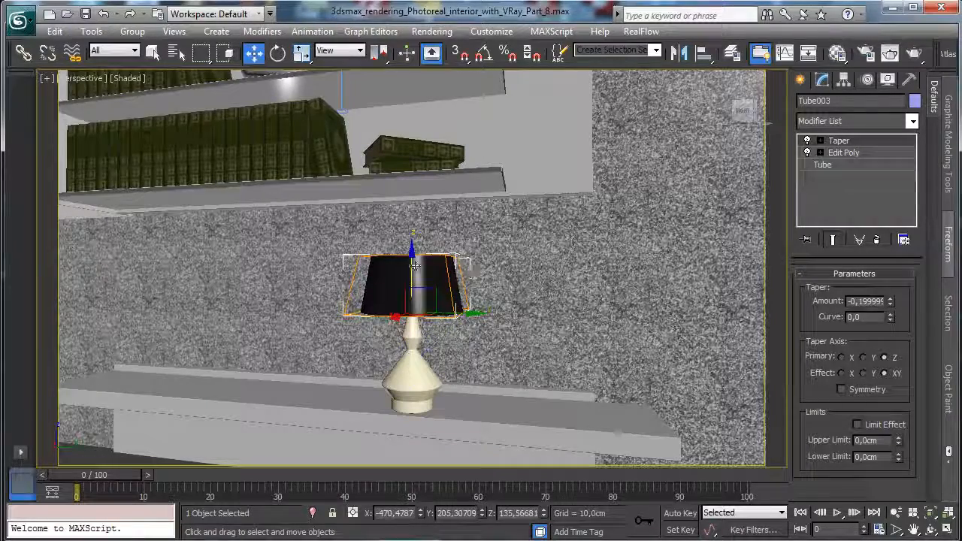
left_click_drag(414, 266, 412, 250)
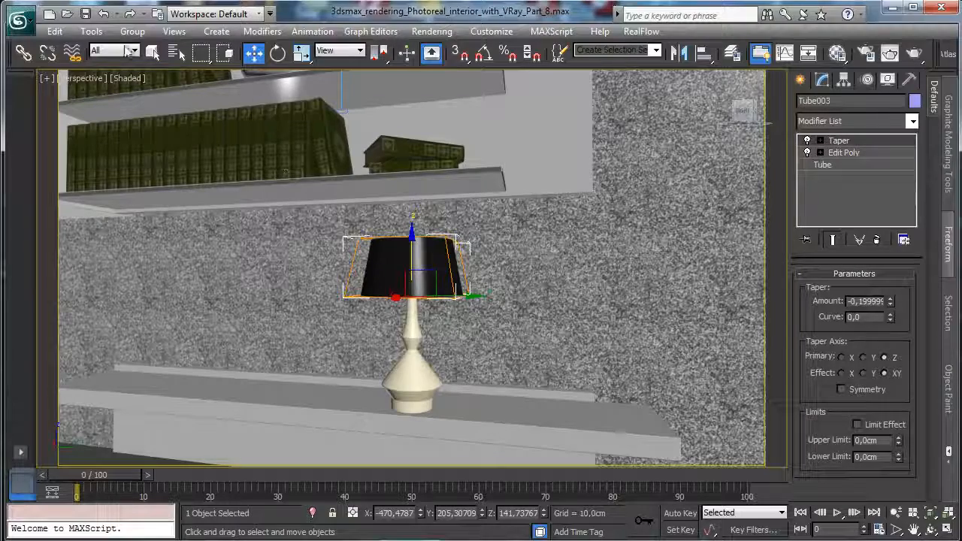
Step: Link the lampshade to the vase as its parent and move the vase back toward the wall to about X -479,5 cm
left_click(23, 52)
left_click_drag(430, 287, 401, 382)
left_click(153, 52)
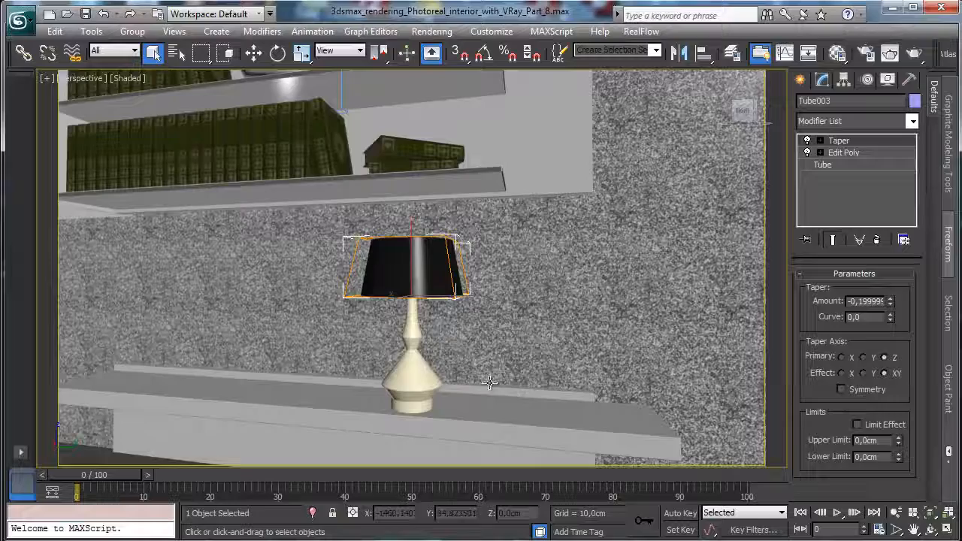
left_click(411, 377)
key("w")
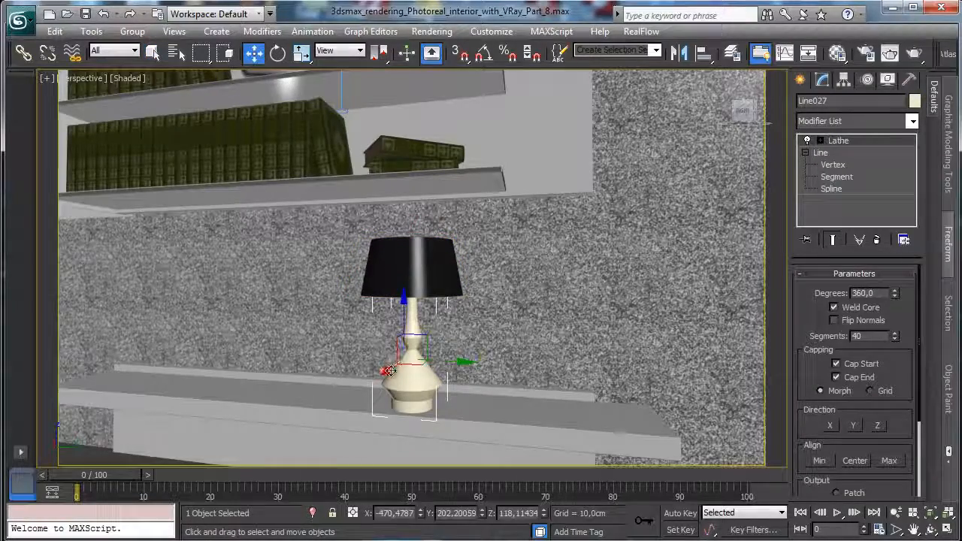
left_click_drag(390, 370, 393, 363)
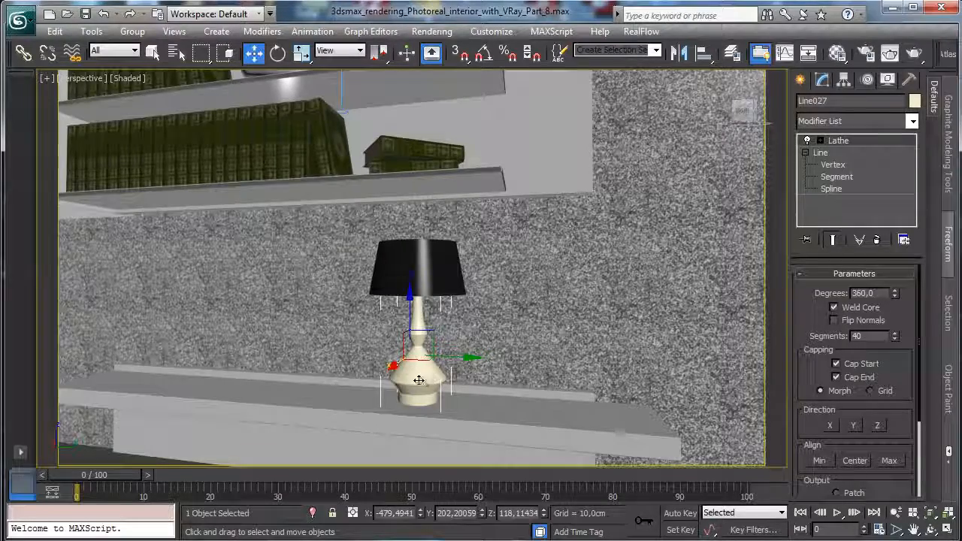
Step: Assign the White vase material to the lamp base
left_click(837, 52)
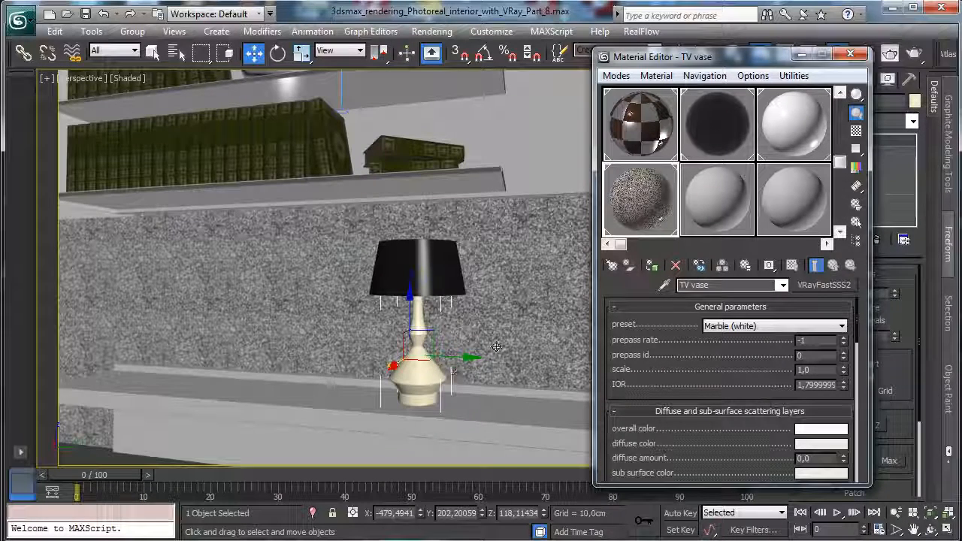
left_click(804, 125)
left_click(652, 266)
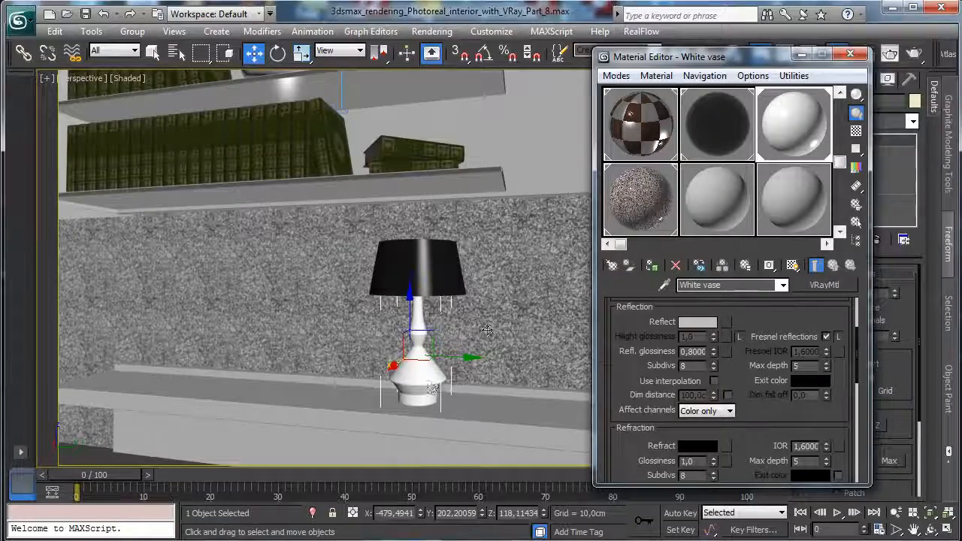
left_click(850, 53)
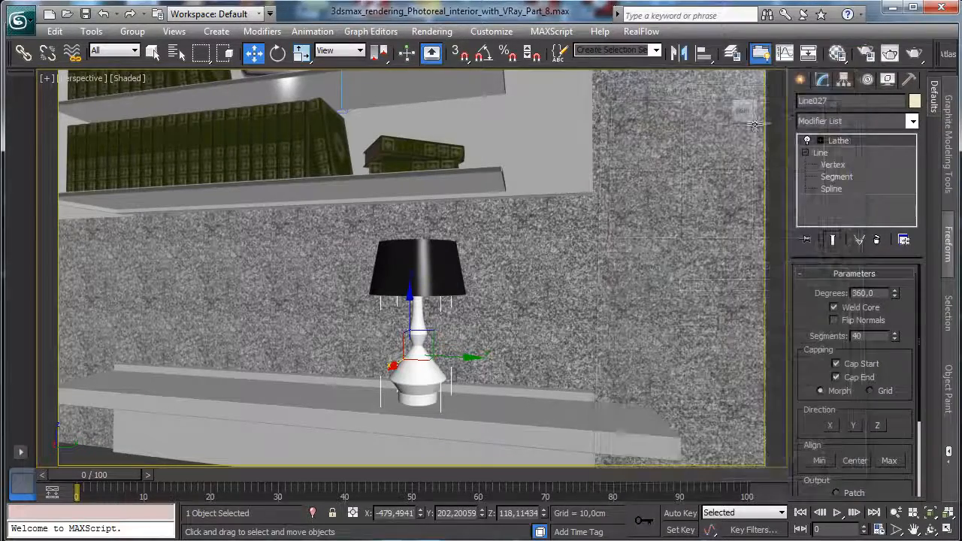
Step: Isolate the lamp base together with the shelf board under it and the panel behind the shelf
left_click(462, 406)
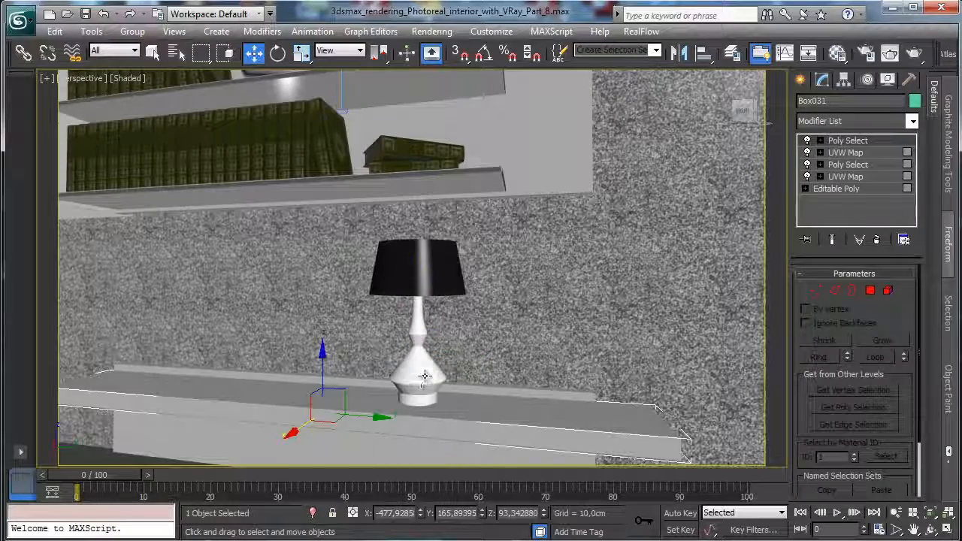
left_click(442, 380, "ctrl")
left_click(535, 393, "ctrl")
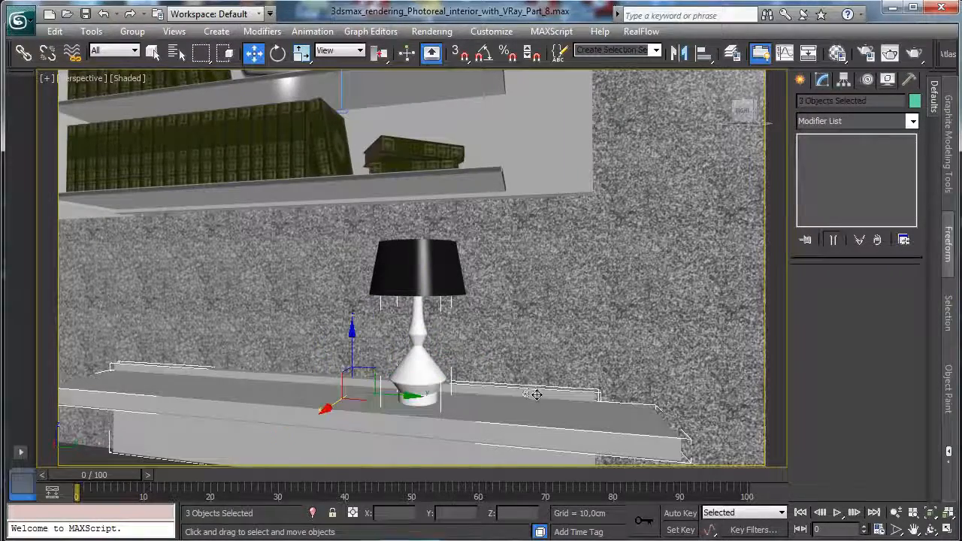
left_click(312, 512)
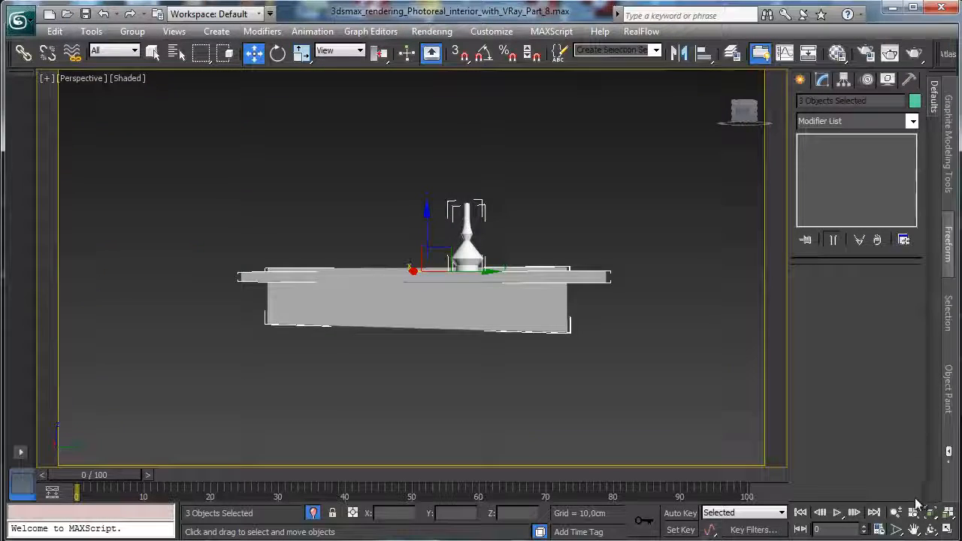
Step: Draw a curved open line in the top view from the lamp base along the back panel and around the panel's end as a cable
left_click(948, 529)
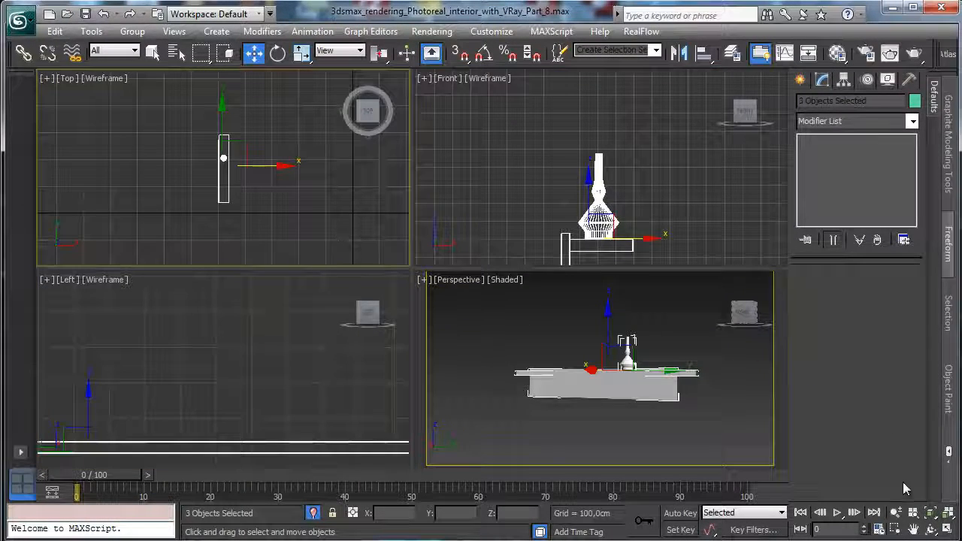
left_click(894, 529)
left_click_drag(188, 120, 272, 239)
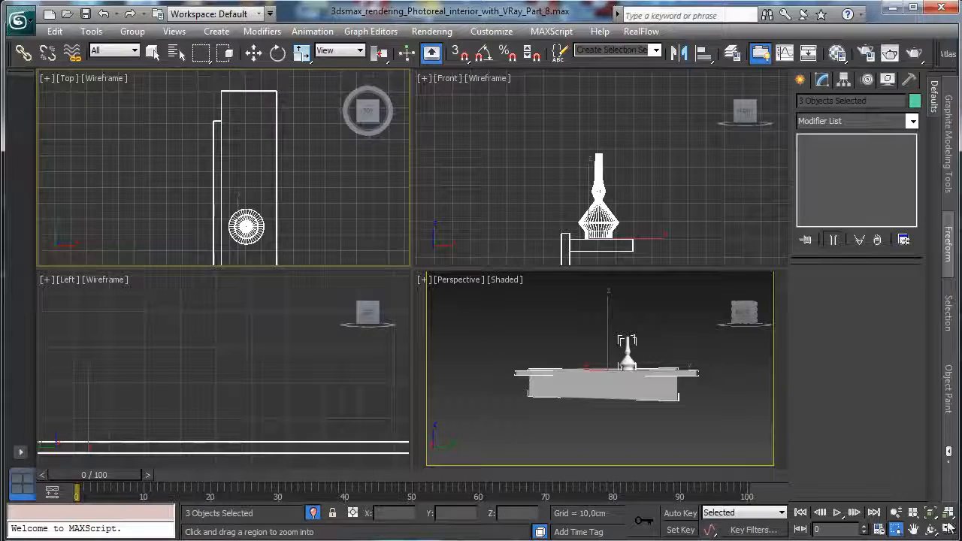
left_click(948, 529)
left_click(799, 80)
left_click(823, 103)
left_click(827, 187)
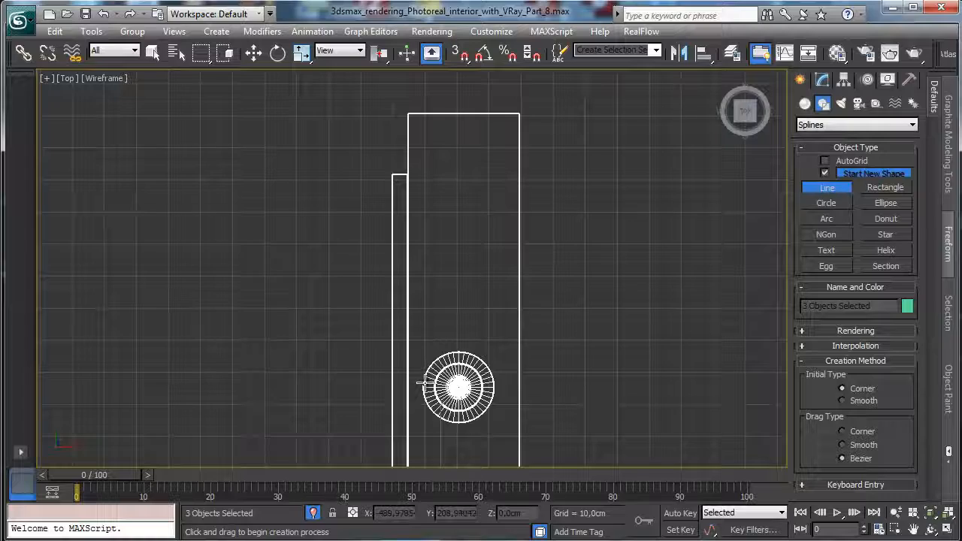
left_click_drag(421, 382, 412, 372)
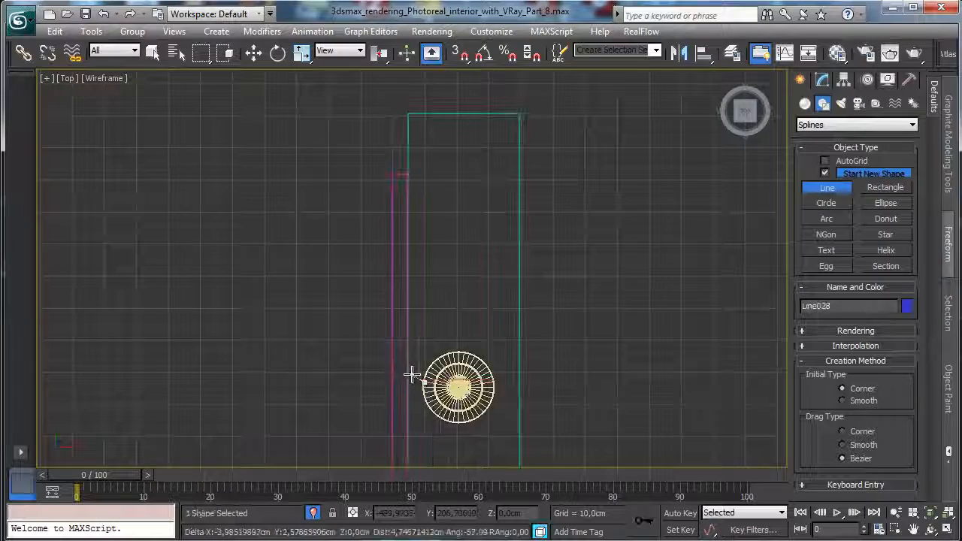
left_click(421, 321)
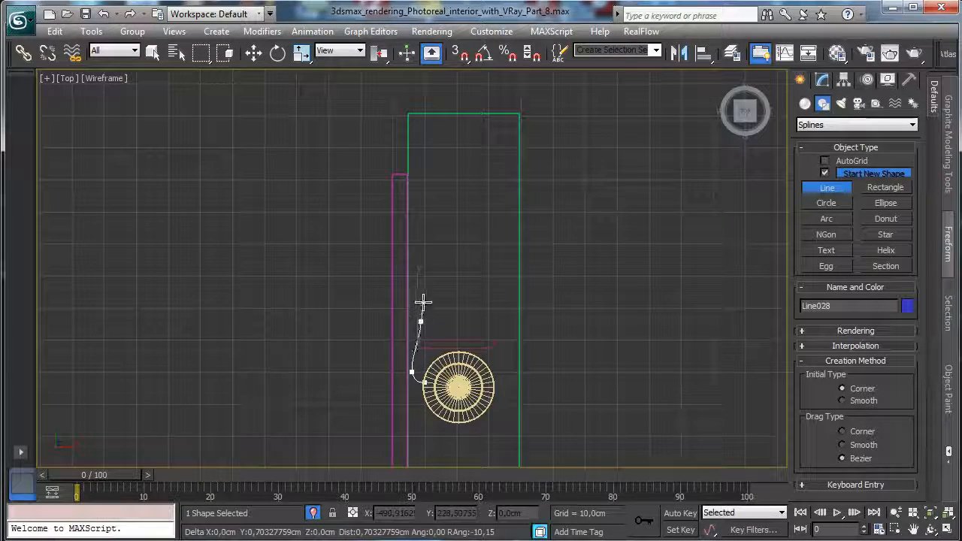
left_click(417, 214)
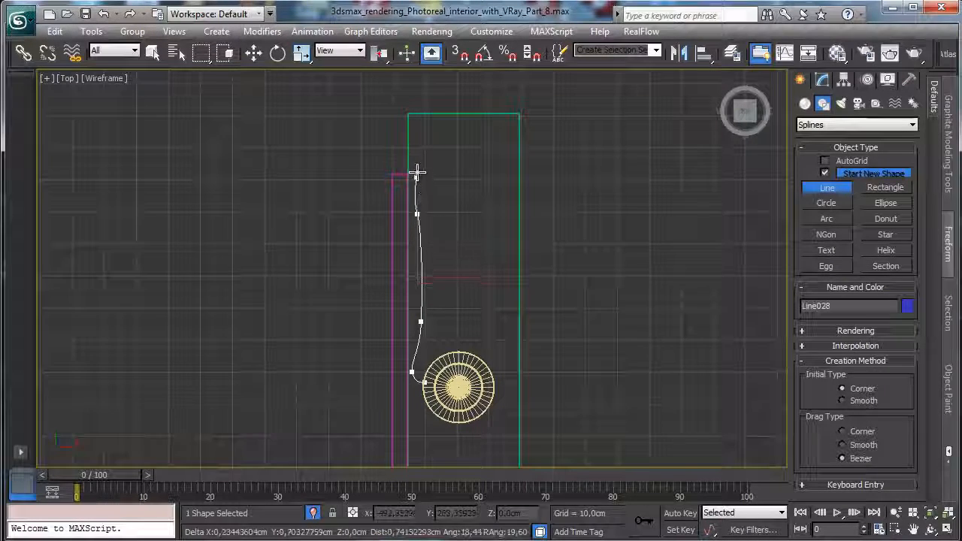
left_click(416, 175)
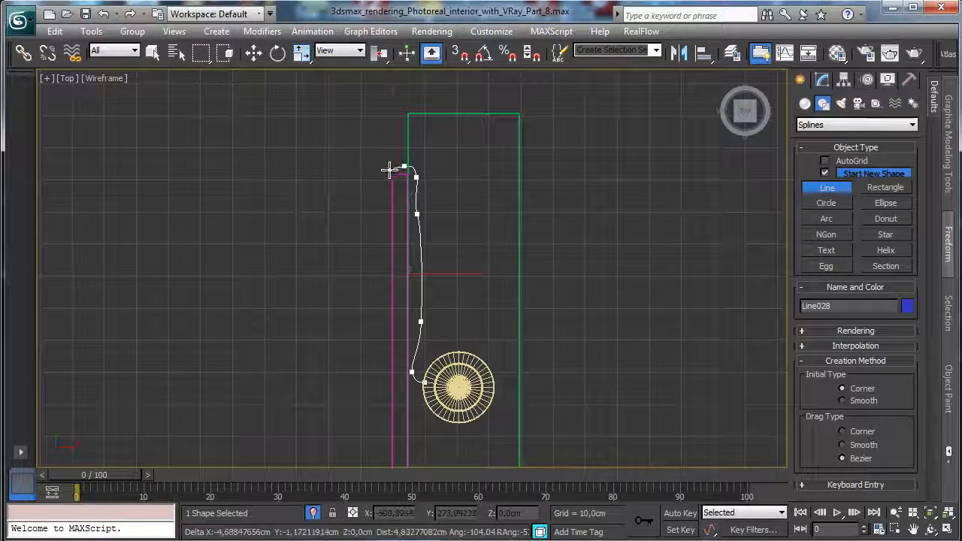
left_click(384, 180)
right_click(399, 181)
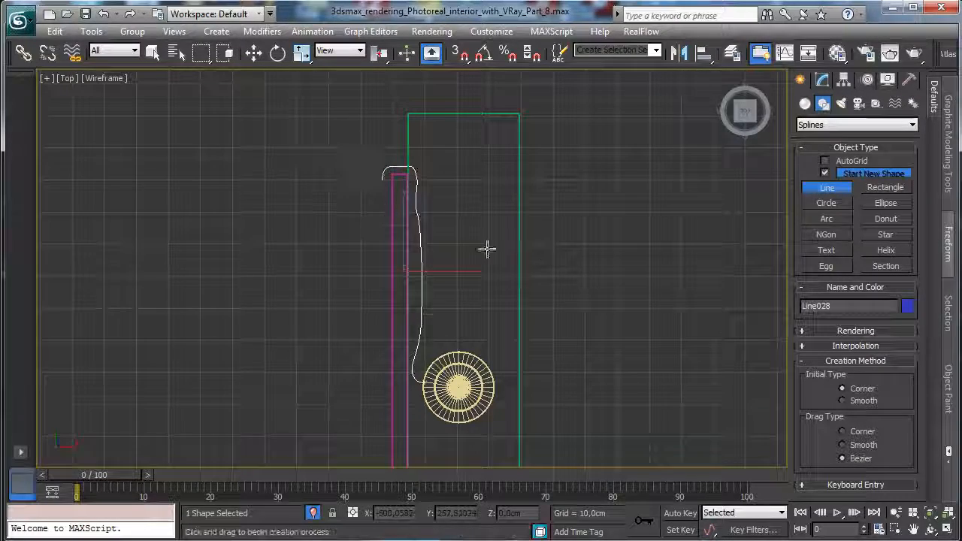
Step: Raise the cable line to the shelf surface at about Z 102,3 cm
left_click(949, 530)
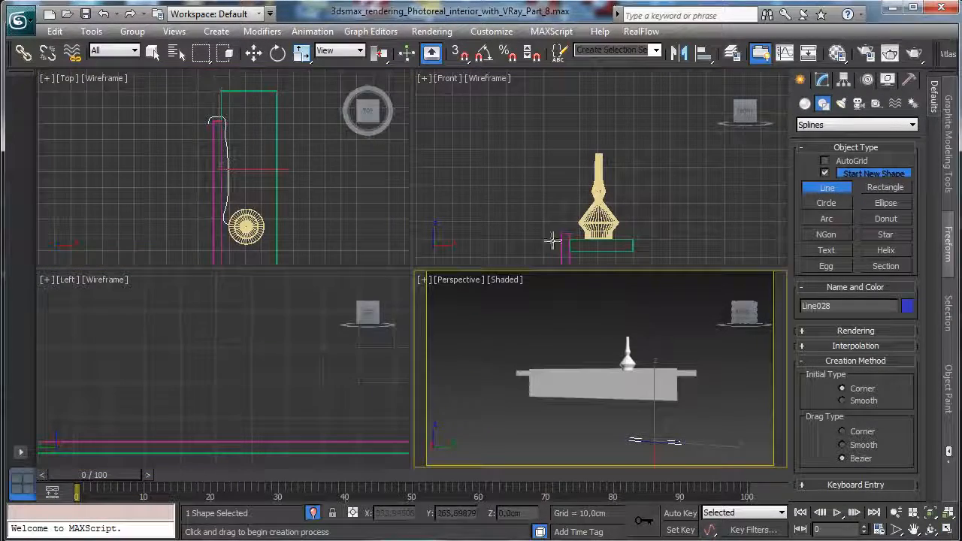
key("w")
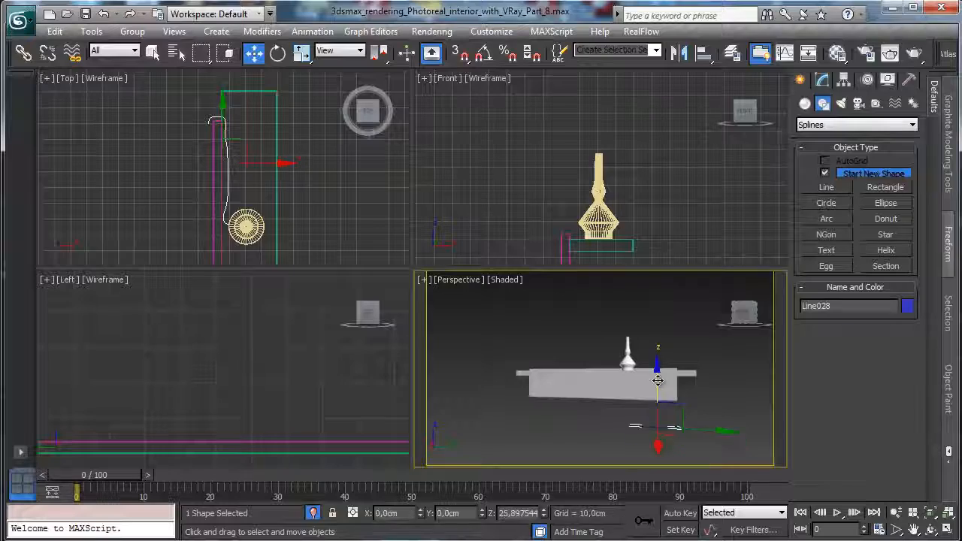
left_click_drag(657, 381, 661, 334)
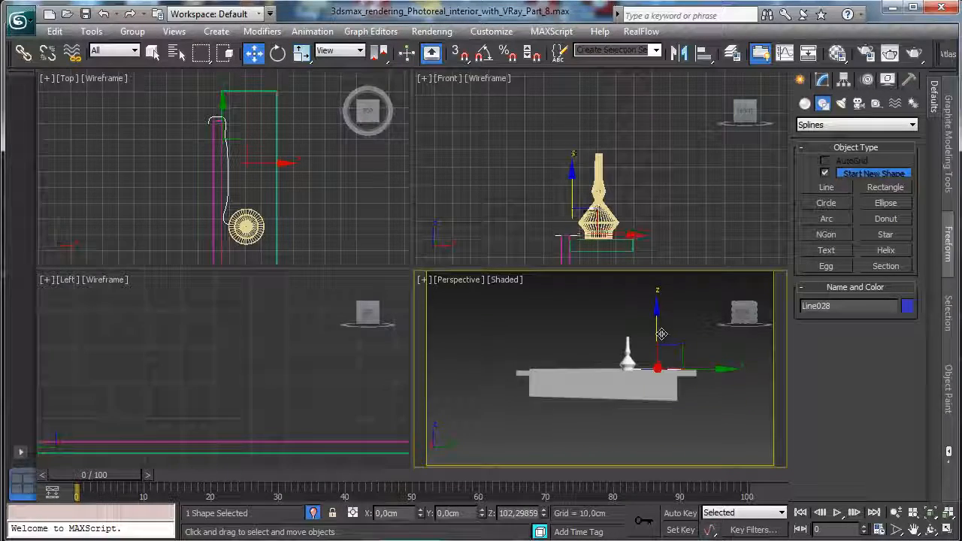
Step: Give the cable line visible thickness by enabling it in both the renderer and the viewport
left_click(822, 80)
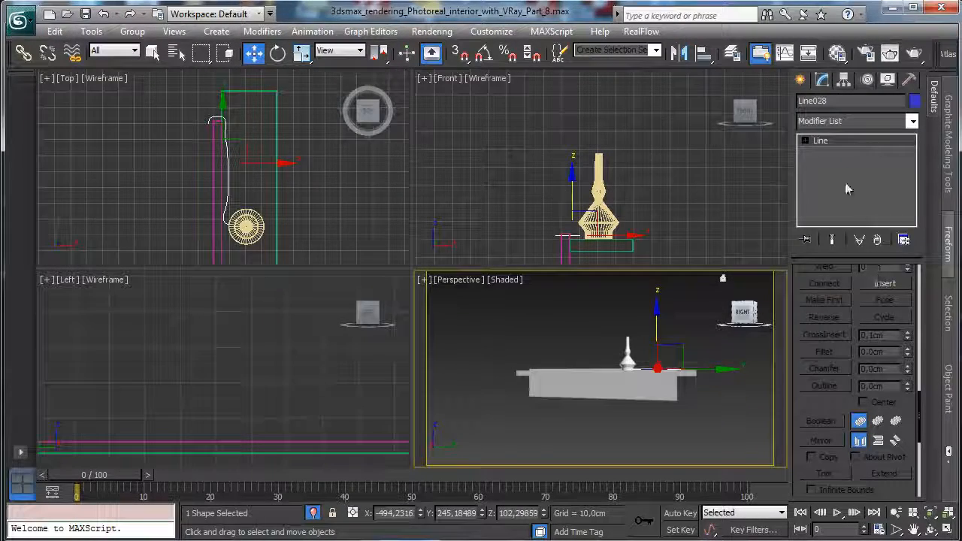
scroll(856, 274, "up", 10)
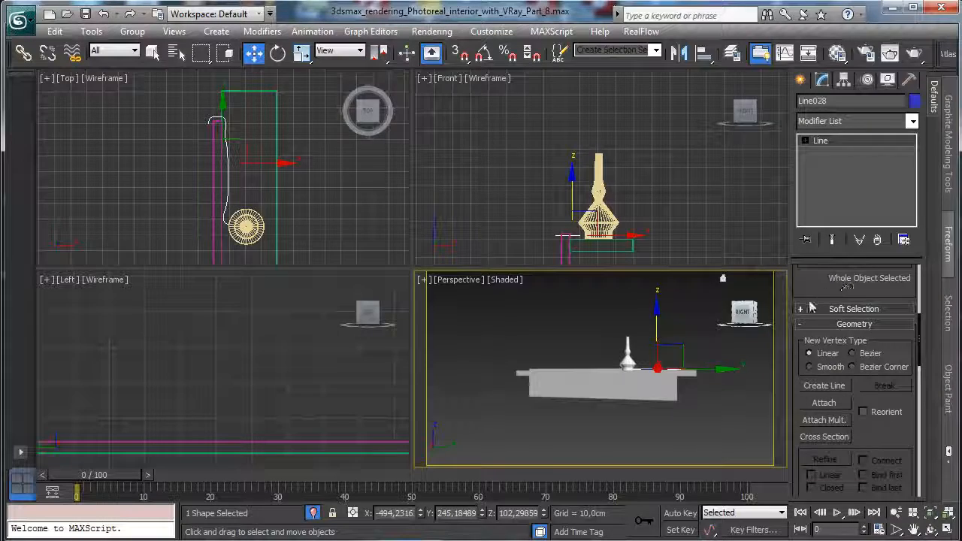
left_click(930, 513)
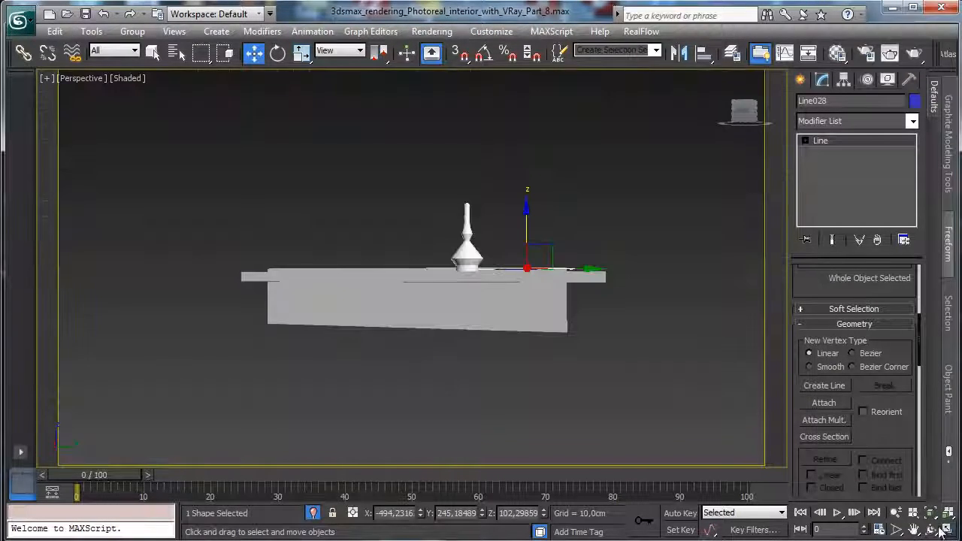
left_click(929, 513)
left_click(930, 530)
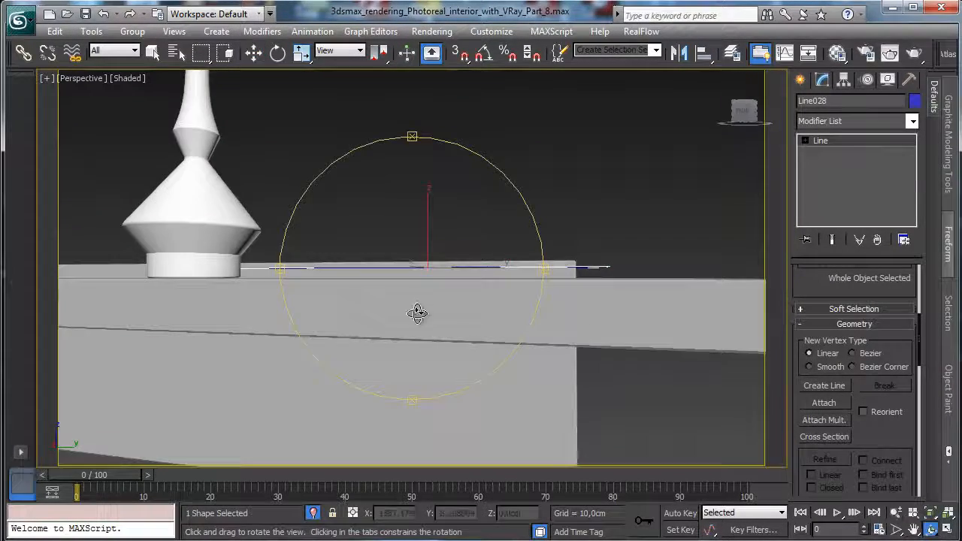
left_click_drag(419, 314, 396, 343)
scroll(827, 296, "up", 5)
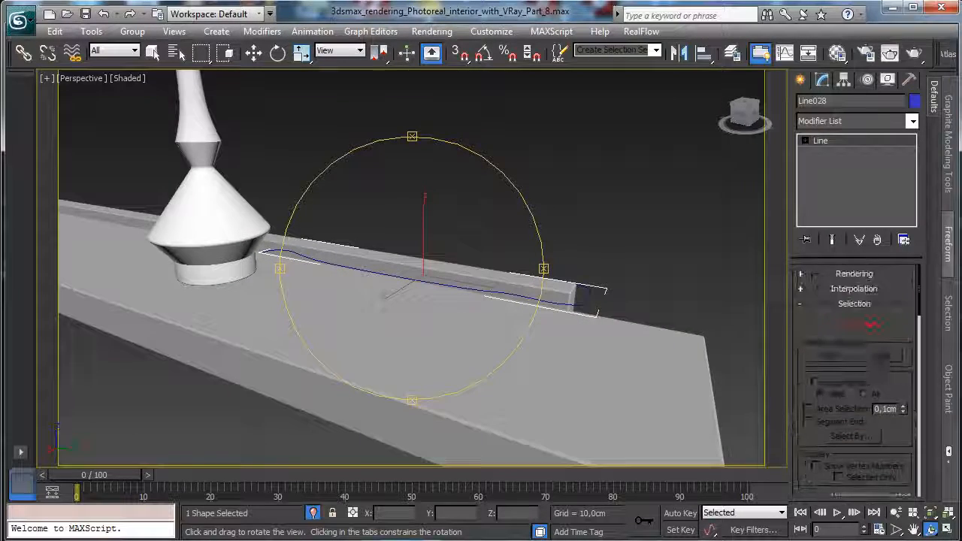
left_click(837, 275)
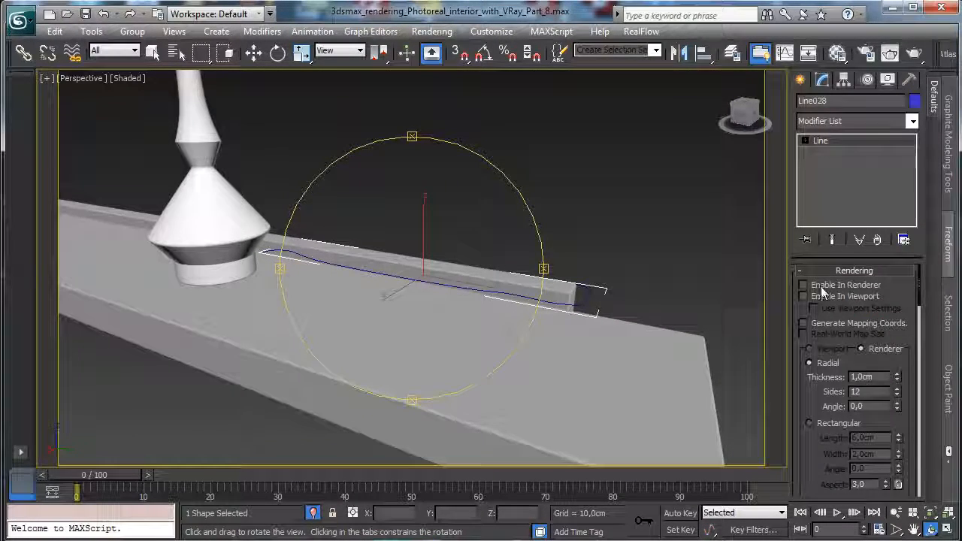
left_click(821, 287)
left_click(821, 298)
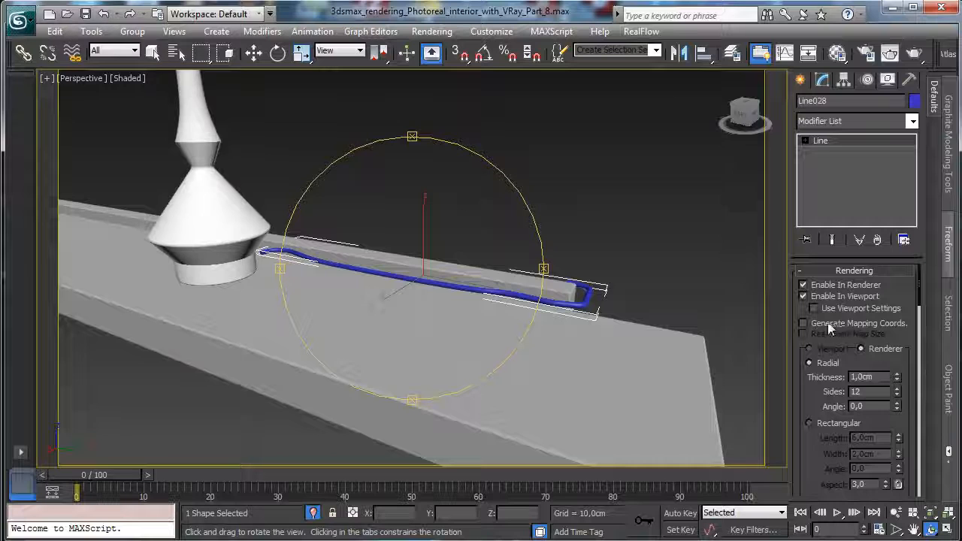
Step: Enable mapping coordinates for the cable line and lower it onto the shelf at about Z 100,8 cm
left_click(829, 324)
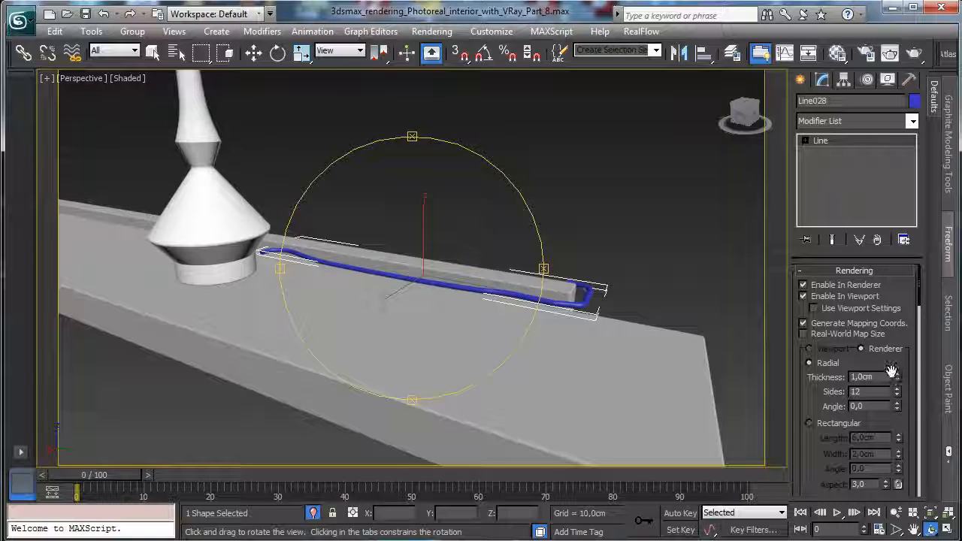
double_click(872, 392)
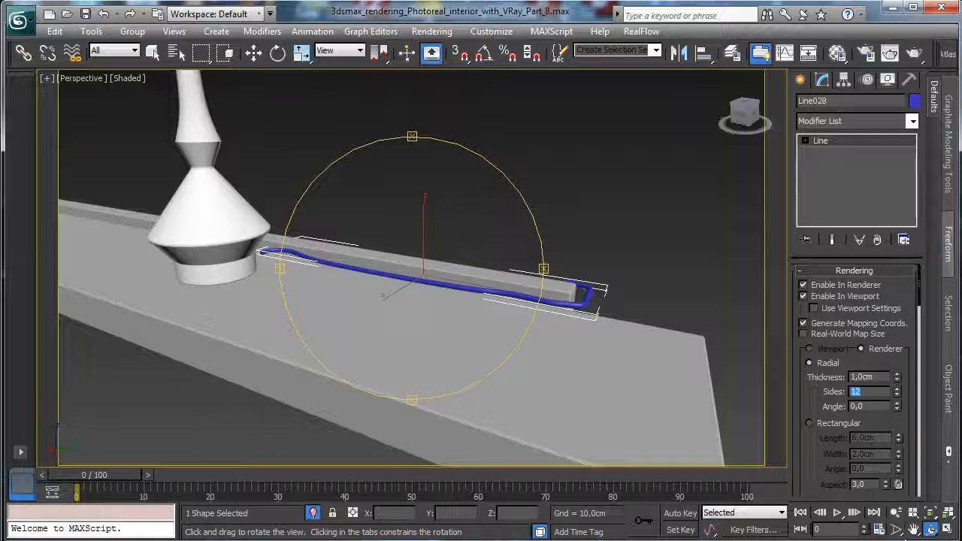
left_click(253, 52)
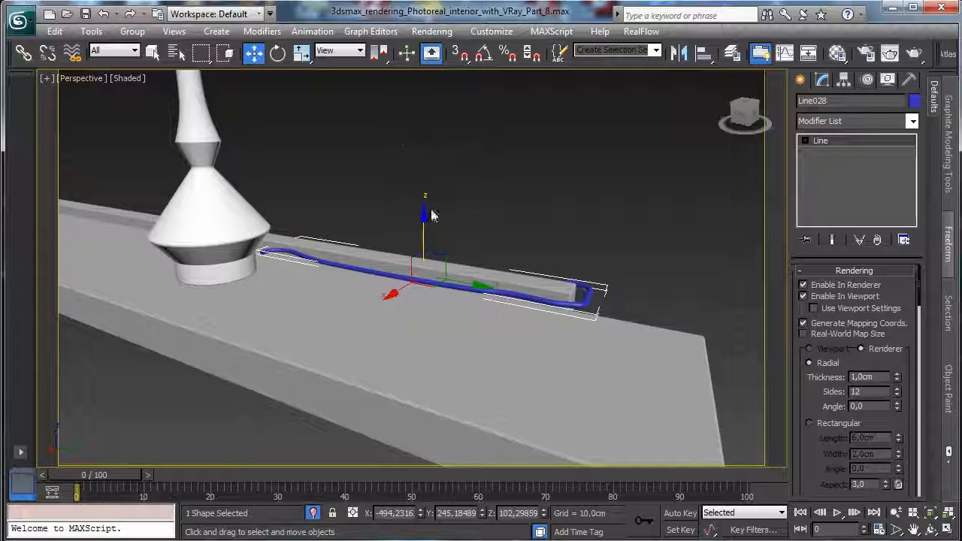
left_click_drag(431, 215, 430, 229)
Step: In vertex editing, move the cable's first vertex along Y so the line starts at the lamp base
left_click(804, 141)
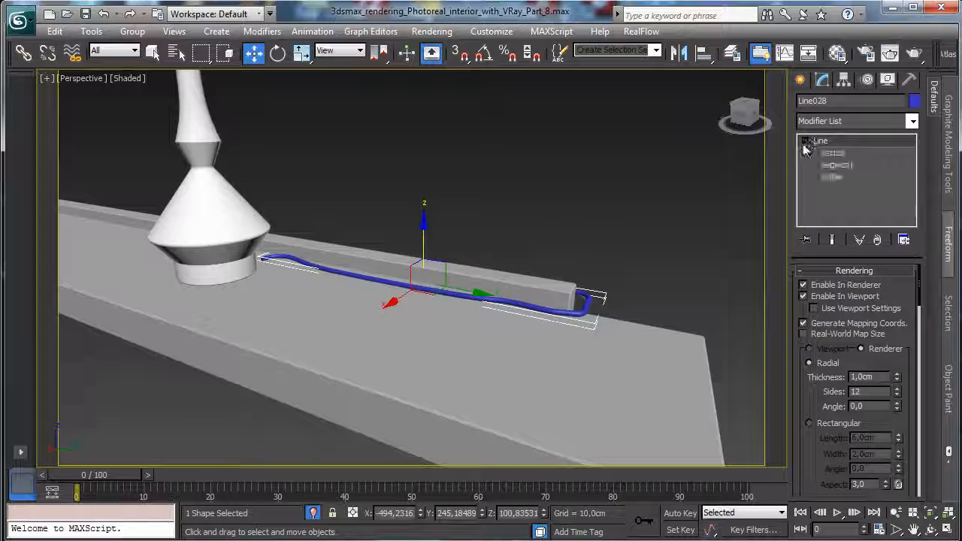
left_click(832, 153)
left_click_drag(237, 245, 205, 285)
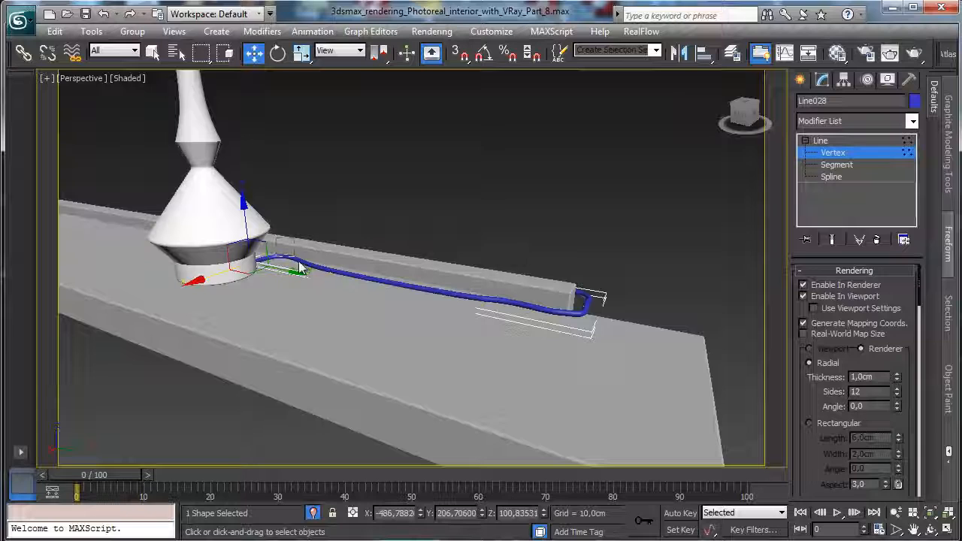
left_click(301, 267)
Step: Move the cable's middle vertices across the shelf, away from the back panel, to give it looser, uneven bends
left_click_drag(404, 282, 428, 282)
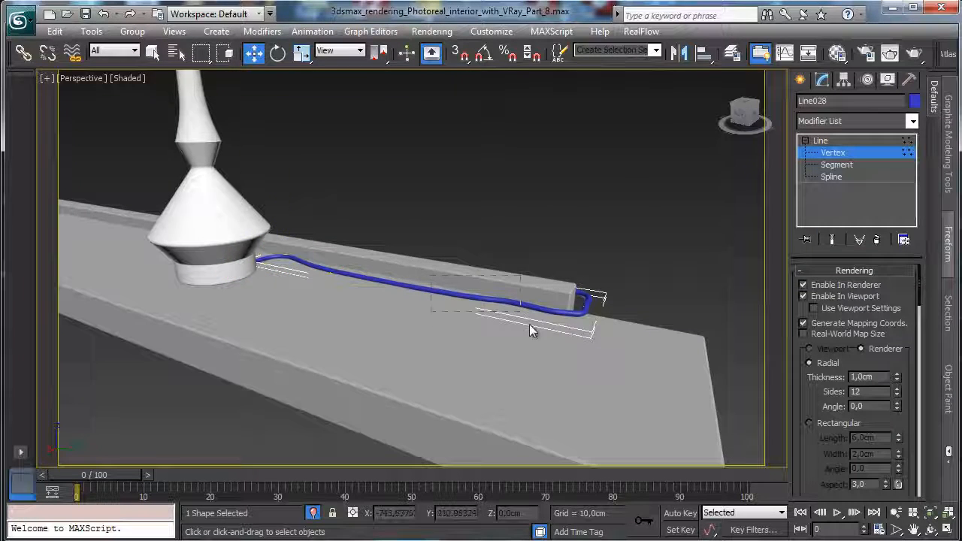
left_click_drag(529, 326, 529, 326)
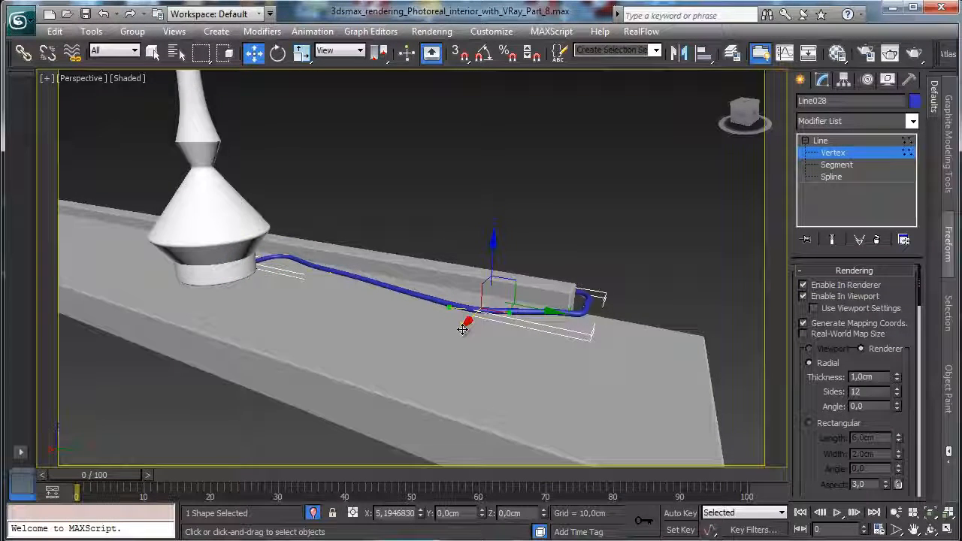
left_click_drag(462, 329, 455, 335)
left_click(332, 273)
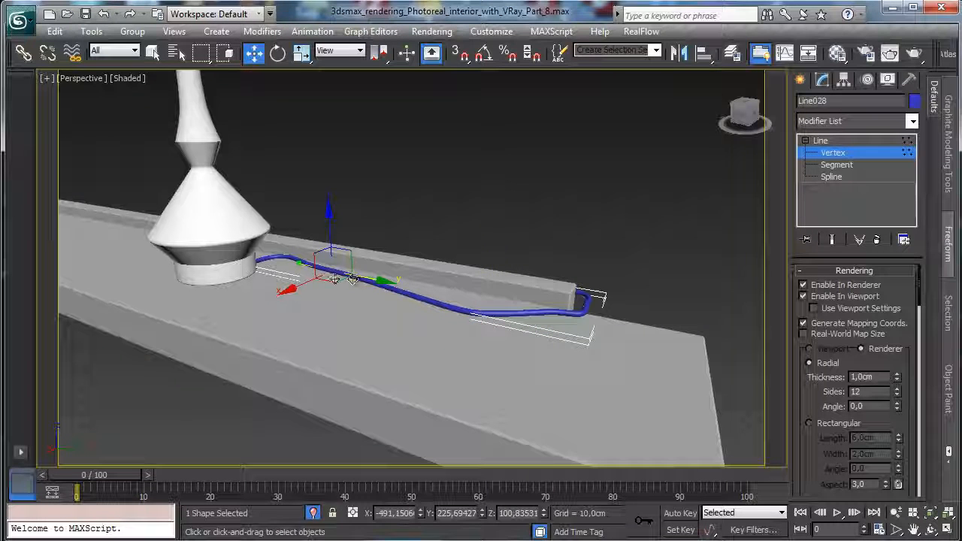
left_click_drag(334, 279, 274, 282)
left_click_drag(445, 297, 427, 333)
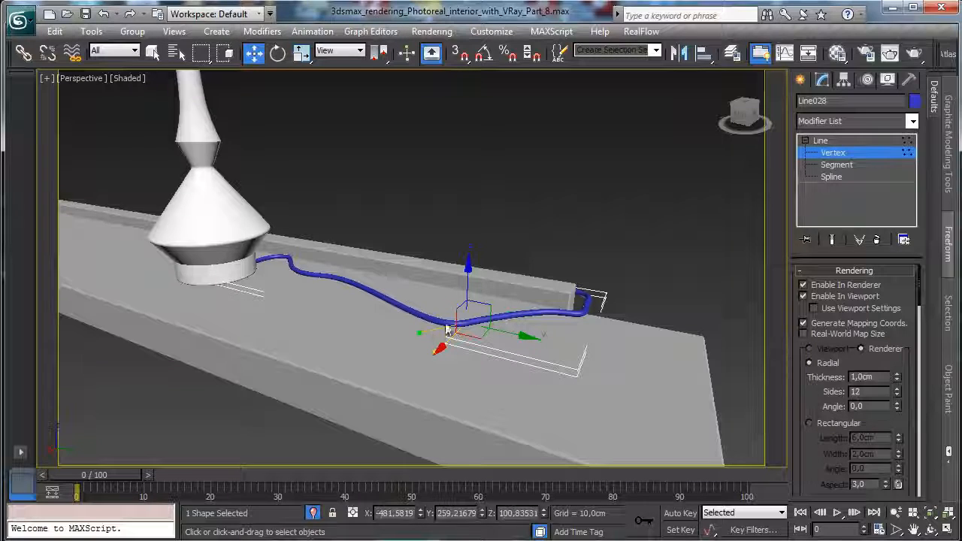
Step: Pull the cable's far vertices in around the back panel's end and lower the end to about Z 96,1 cm
left_click(585, 316)
left_click_drag(626, 317, 613, 305)
left_click_drag(540, 266, 574, 302)
left_click_drag(571, 257, 571, 276)
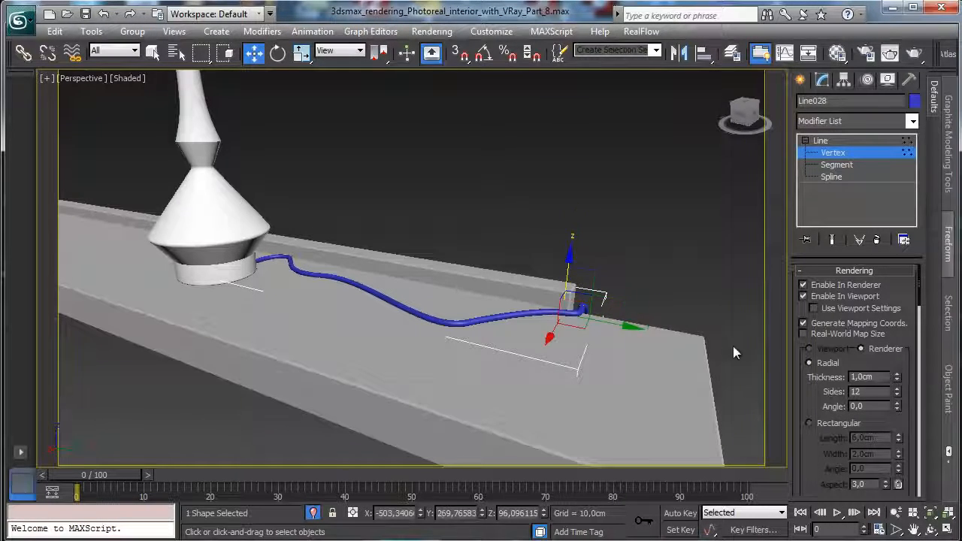
Step: Drop the cable's last vertex further down the panel's end and adjust the corner vertex at about Z 99,6 cm
left_click(930, 529)
left_click_drag(313, 351, 446, 168)
left_click(253, 52)
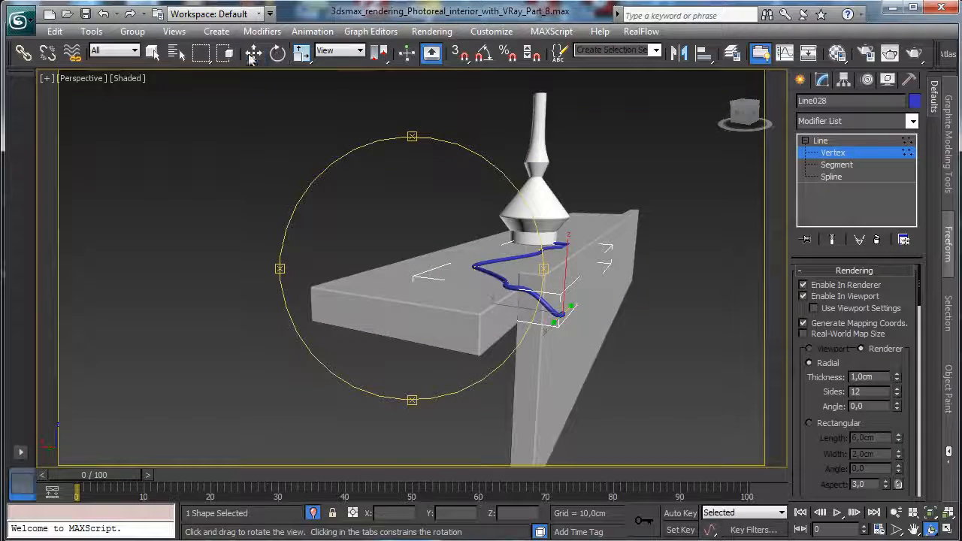
left_click_drag(566, 280, 528, 254)
left_click(521, 288)
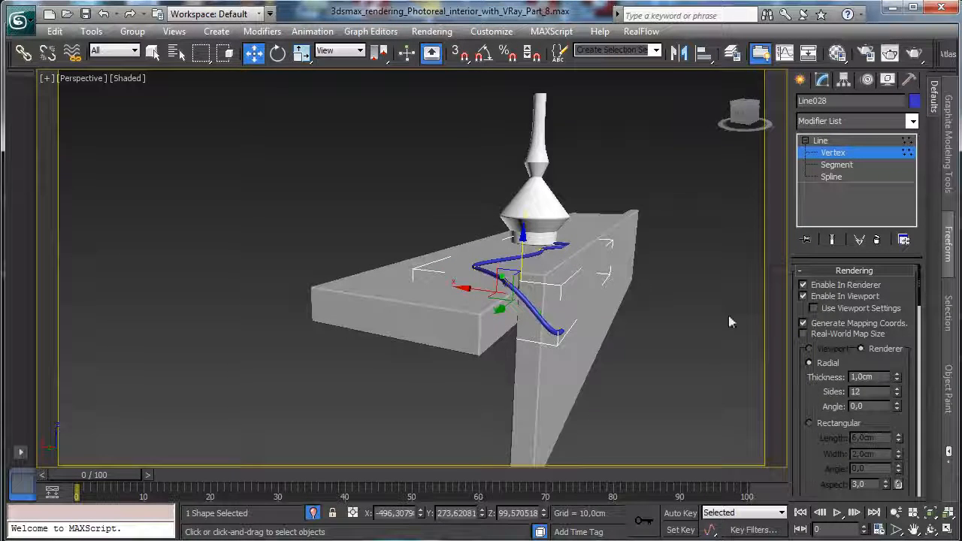
left_click_drag(474, 288, 478, 290)
Step: Shift the cable's hanging end along X and its corner vertex along Y to fit the cable around the panel's end
left_click(930, 529)
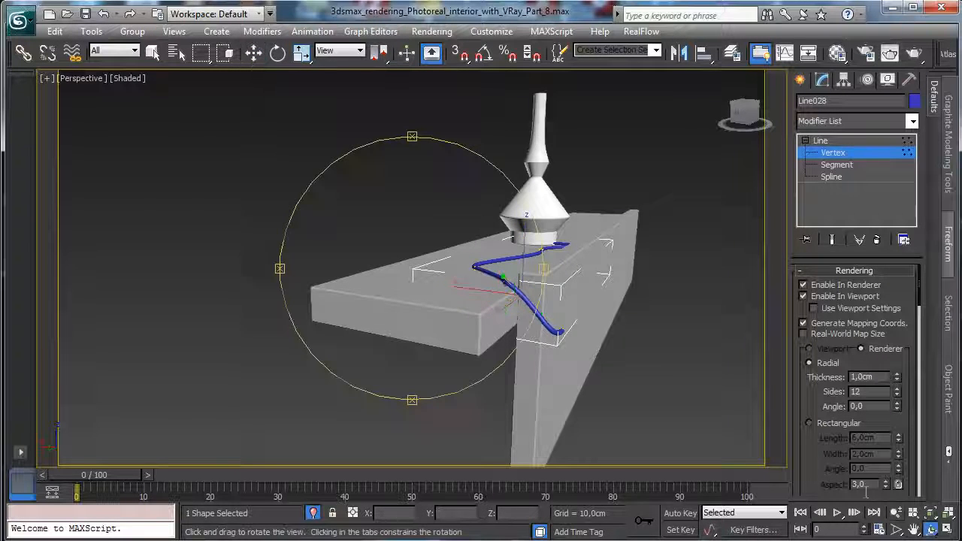
left_click_drag(409, 271, 428, 251)
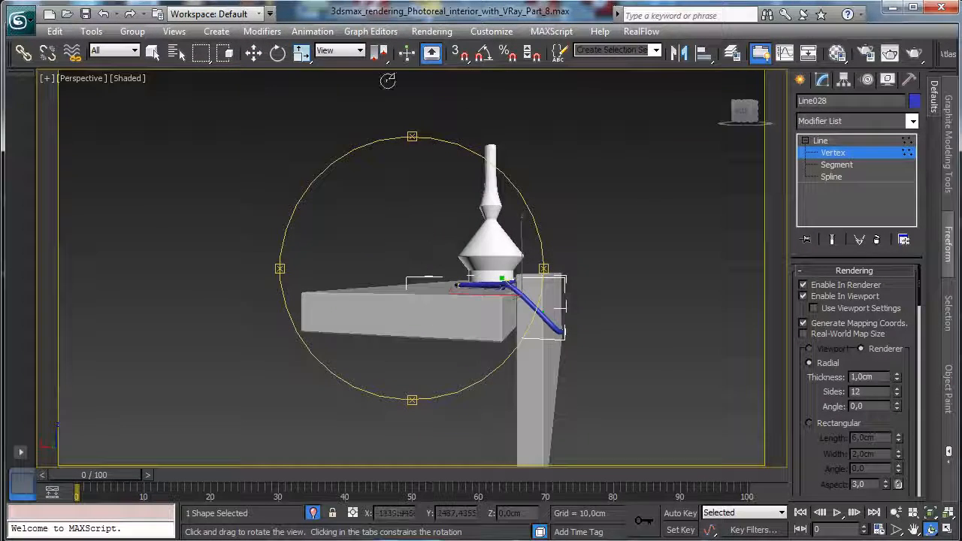
left_click(254, 53)
left_click_drag(554, 338, 502, 329)
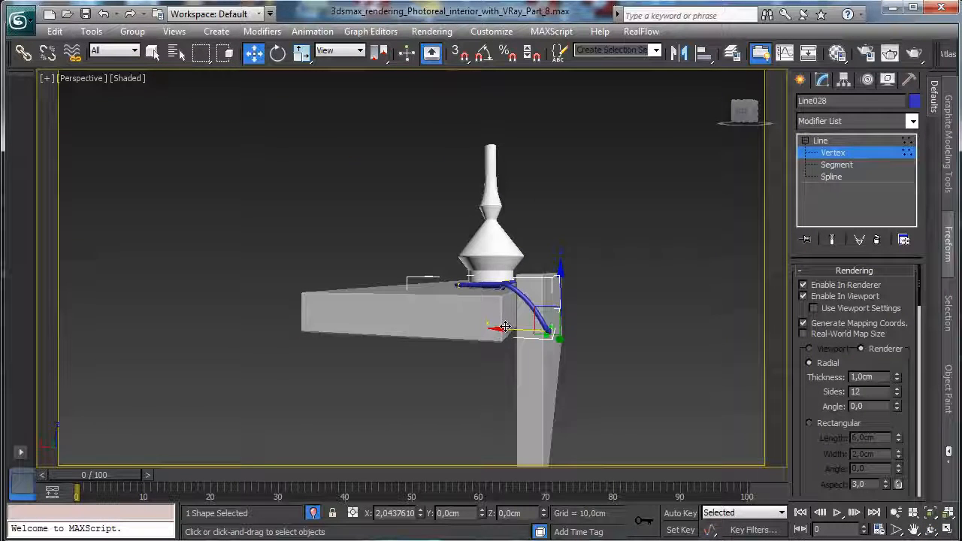
left_click(930, 530)
left_click_drag(333, 248, 215, 275)
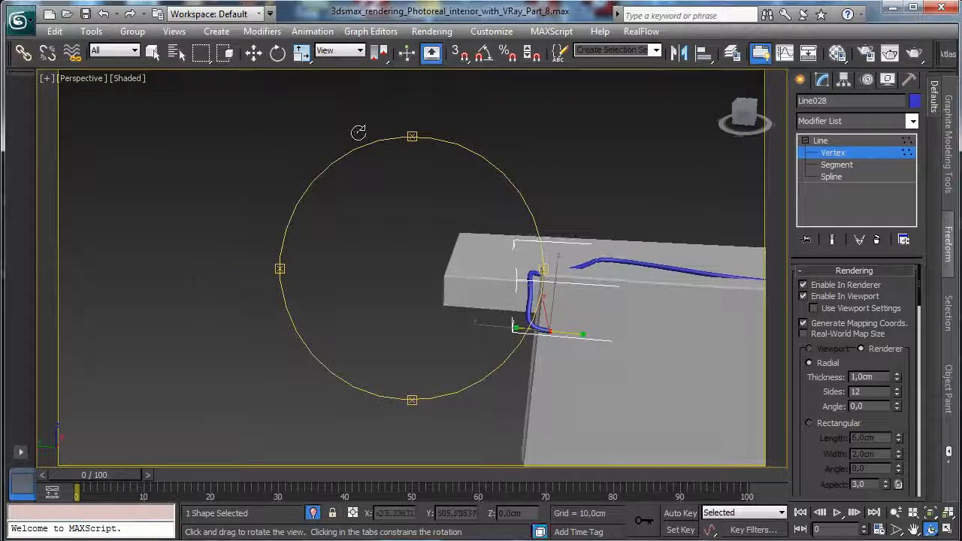
key("w")
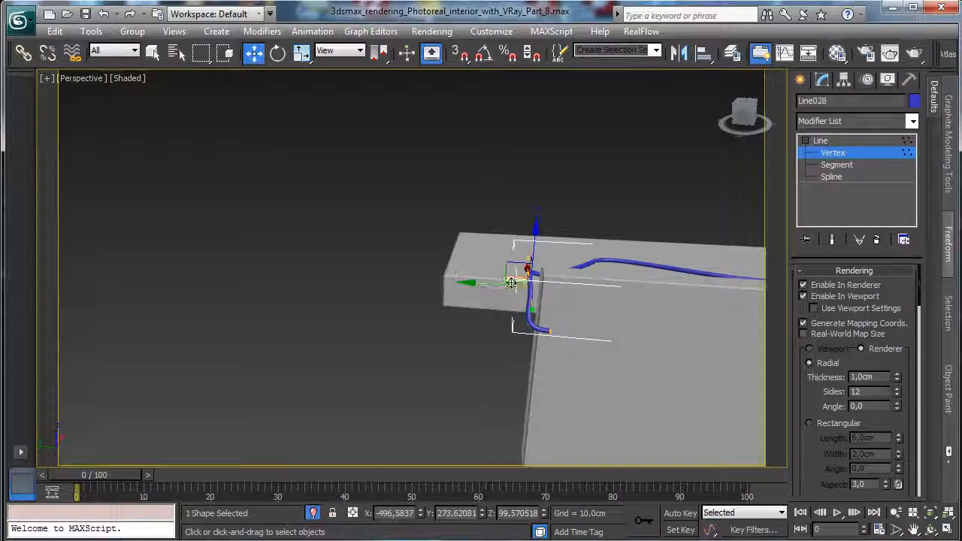
left_click_drag(510, 282, 668, 286)
Step: Check the reshaped cable, leave vertex editing and end the isolation to bring back the whole room
left_click(930, 529)
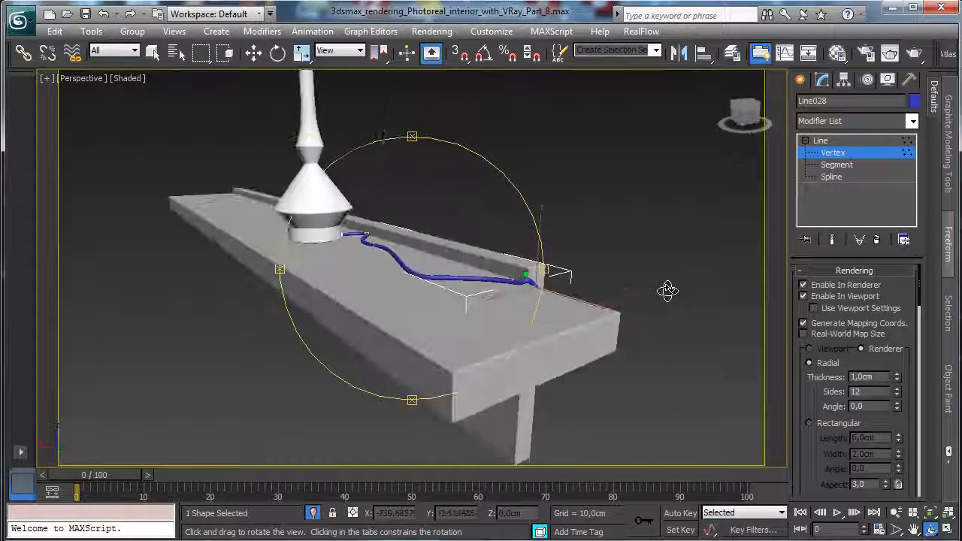
left_click(152, 51)
left_click(890, 140)
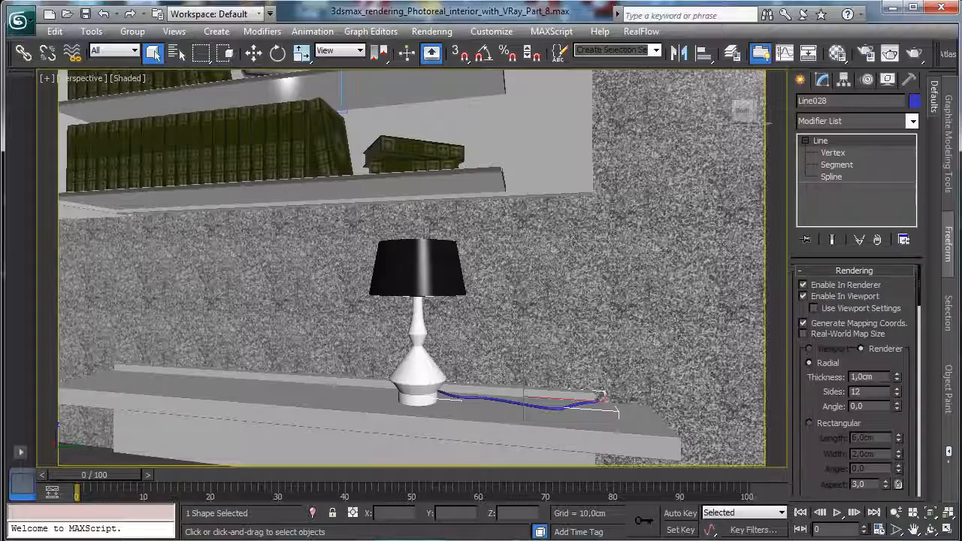
Step: Switch to the four-viewport layout and, in the top view, select and frame the existing cable in the room's corner
left_click(82, 79)
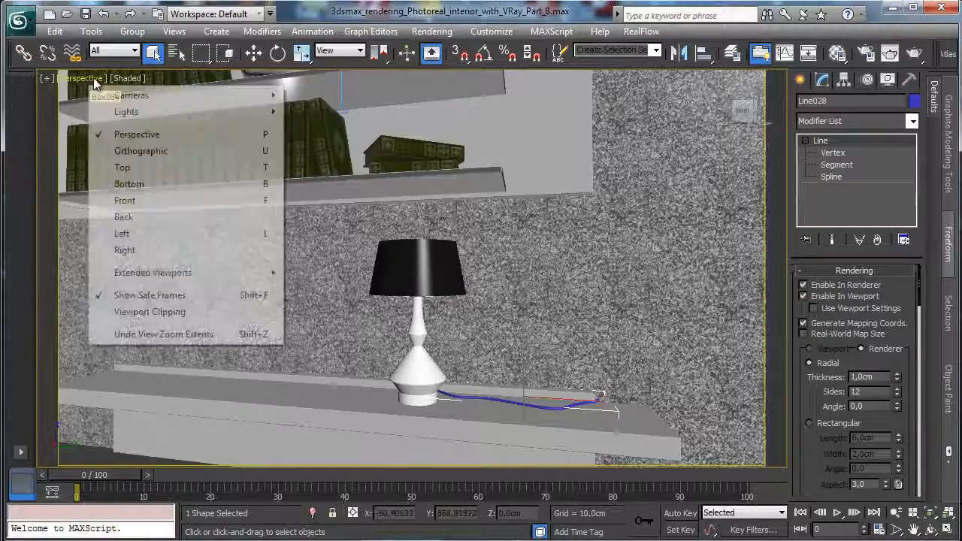
left_click(949, 530)
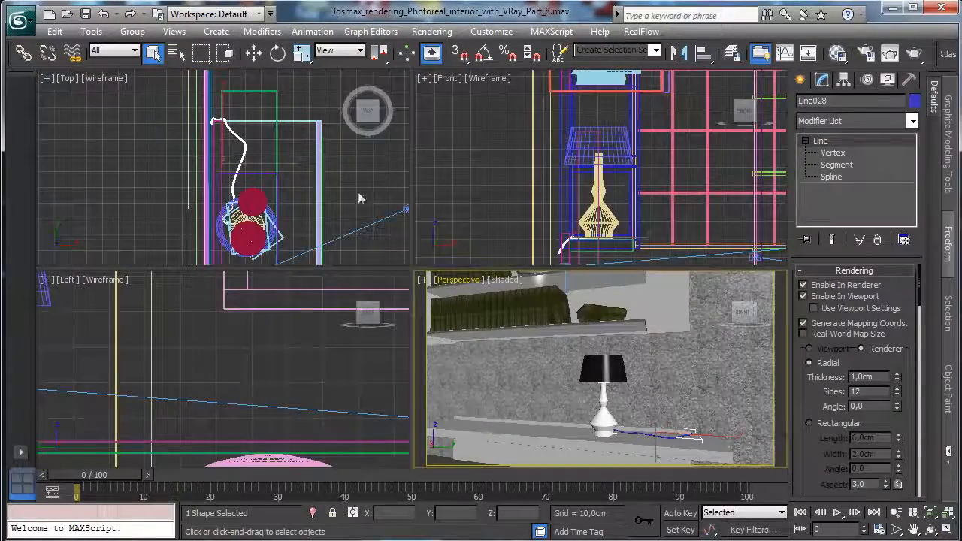
right_click(361, 197)
left_click(933, 514)
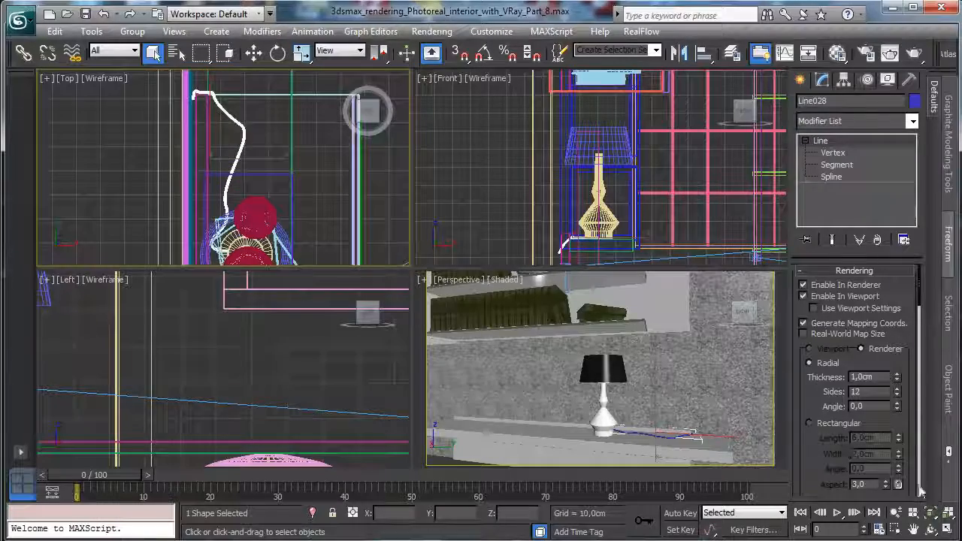
left_click(892, 513)
left_click_drag(267, 152, 294, 302)
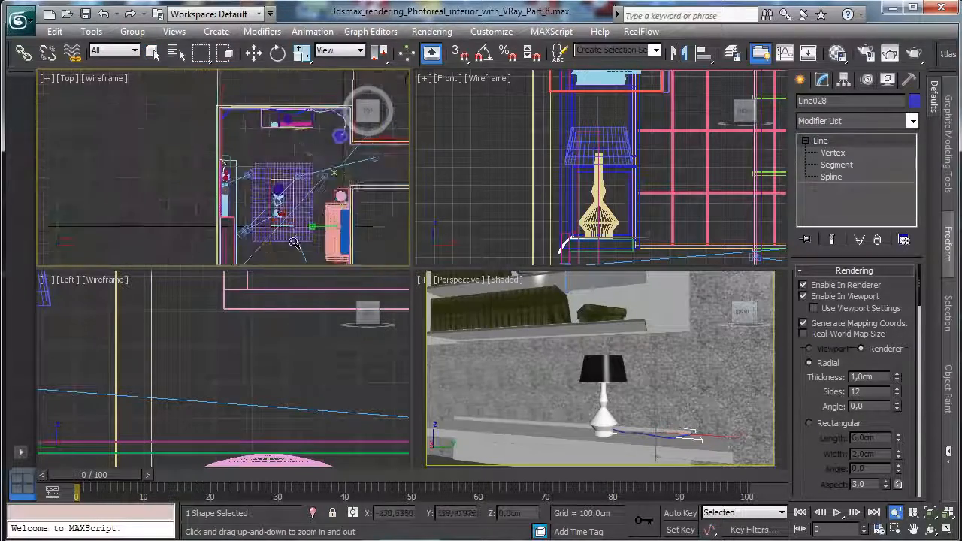
left_click(152, 54)
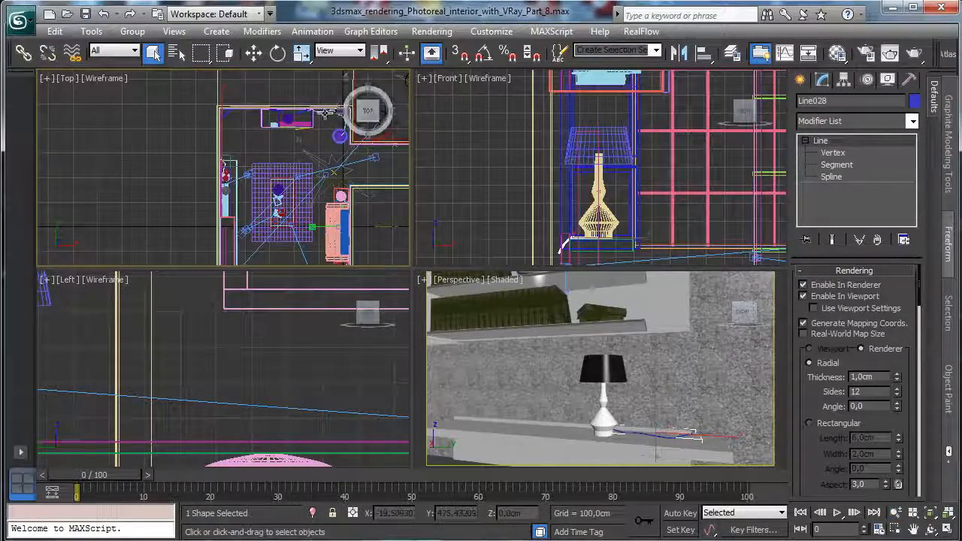
left_click(323, 106)
left_click(325, 110)
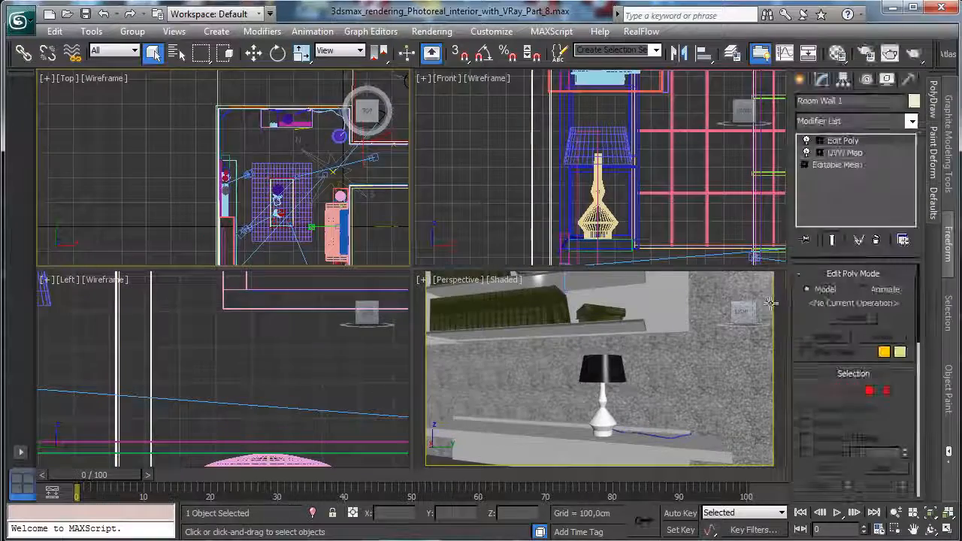
left_click(325, 110)
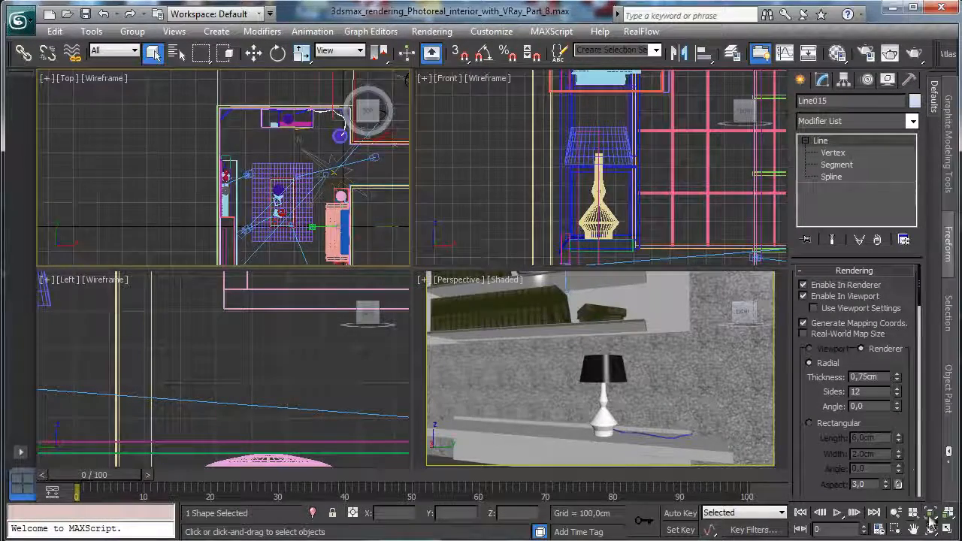
key("z")
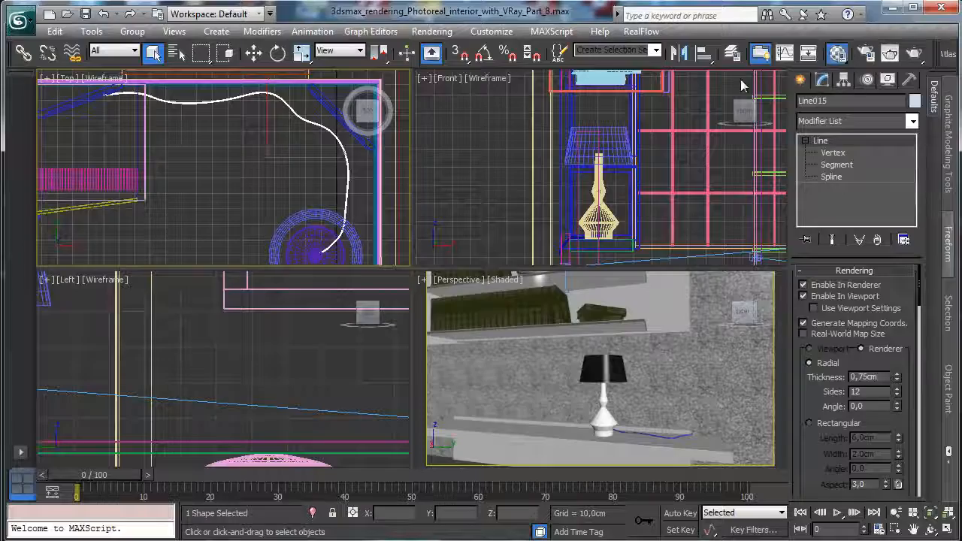
Step: Sample the existing cable's Power cords material into a material slot and assign it to the table lamp's cable
left_click(711, 212)
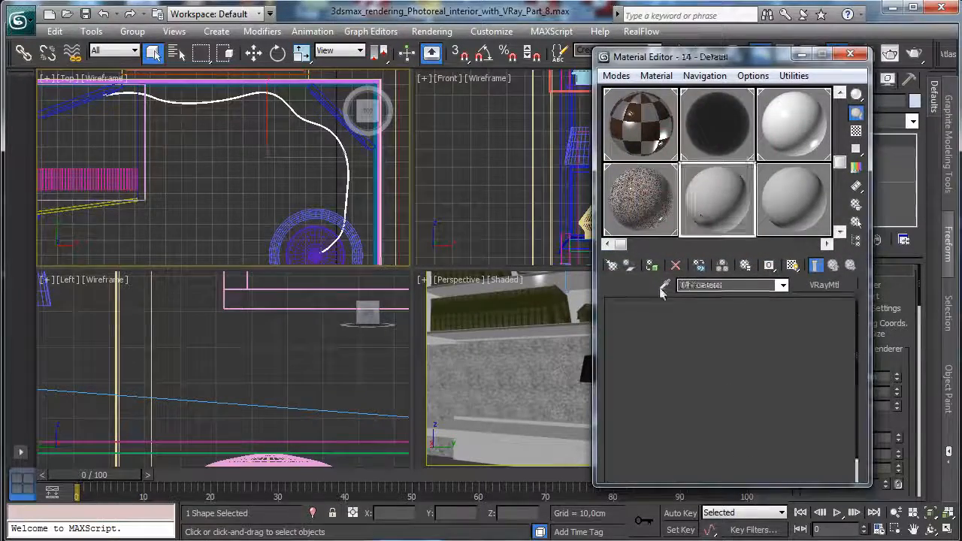
left_click(192, 88)
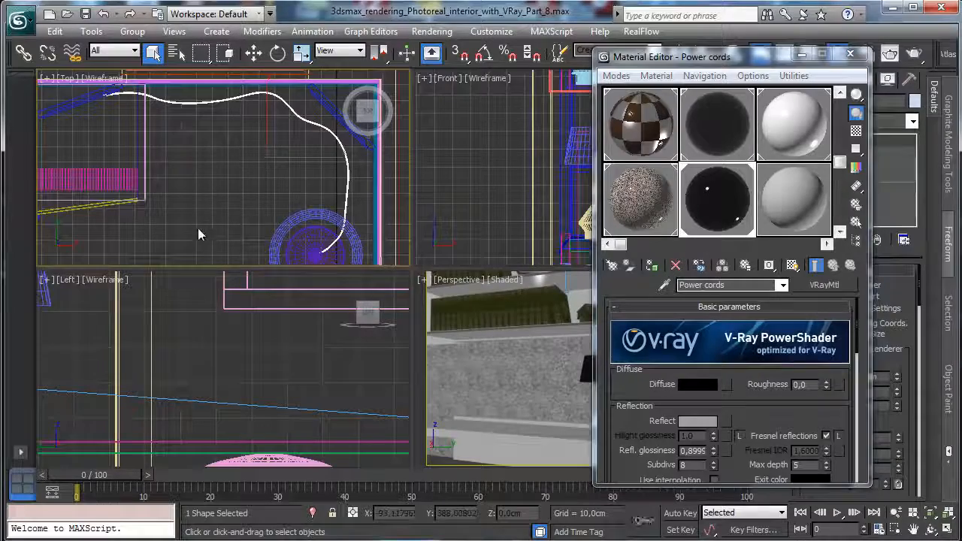
key("w")
left_click_drag(721, 56, 446, 112)
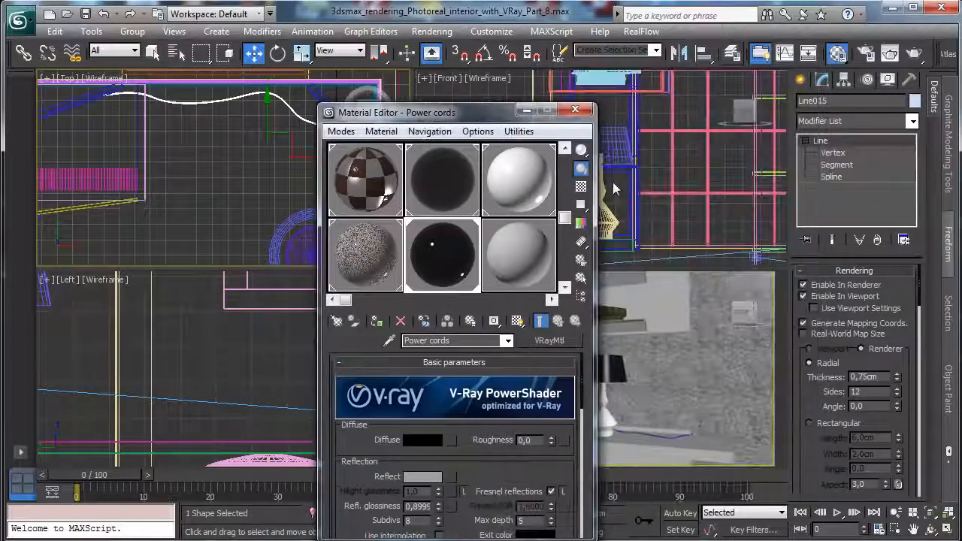
left_click(660, 438)
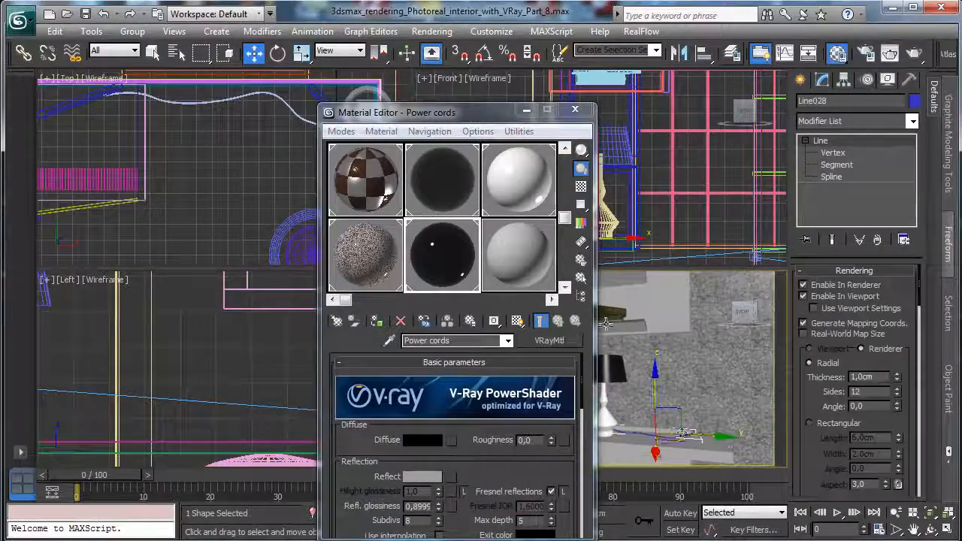
left_click(378, 321)
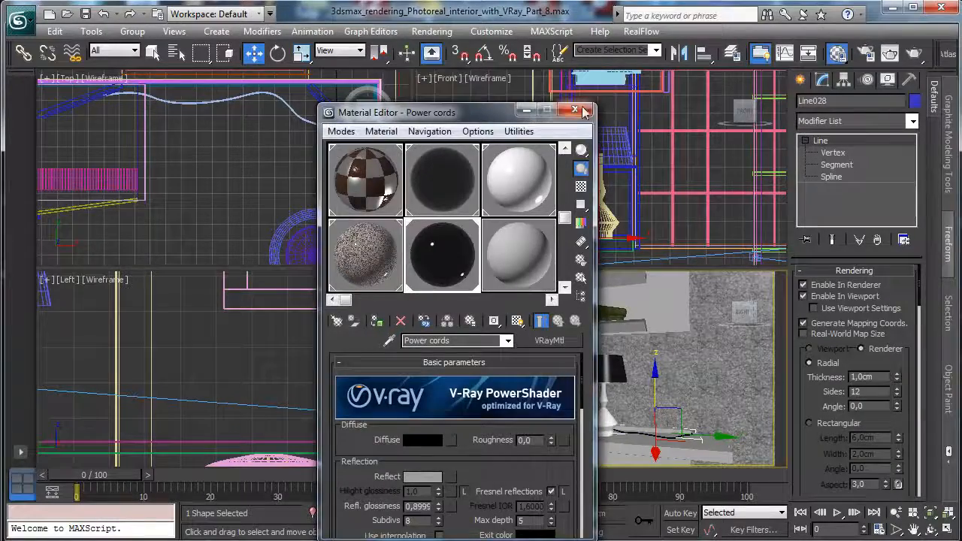
left_click(585, 112)
Step: Show VRayPhysicalCamera006 in the shaded perspective viewport and lower its camera target along Z
left_click(467, 279)
mouse_move(526, 296)
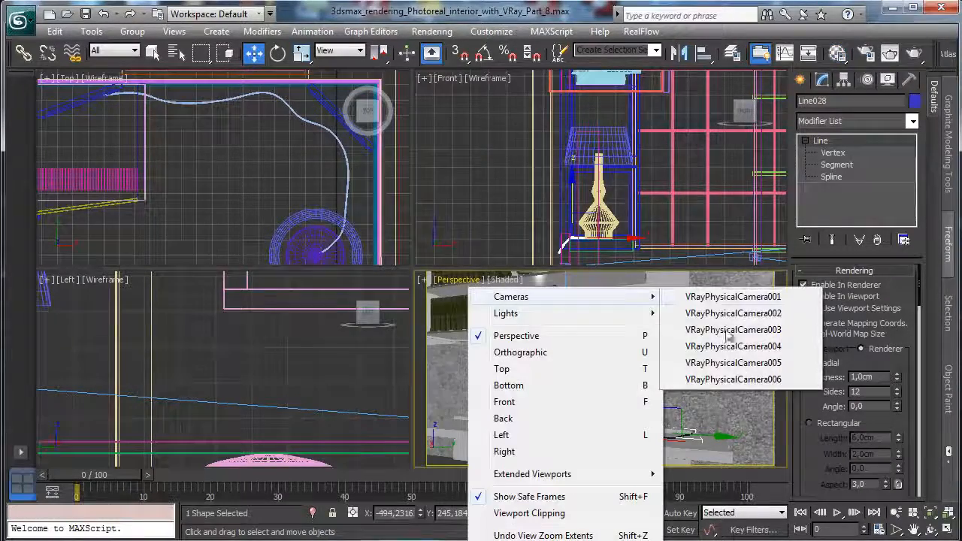
left_click(735, 378)
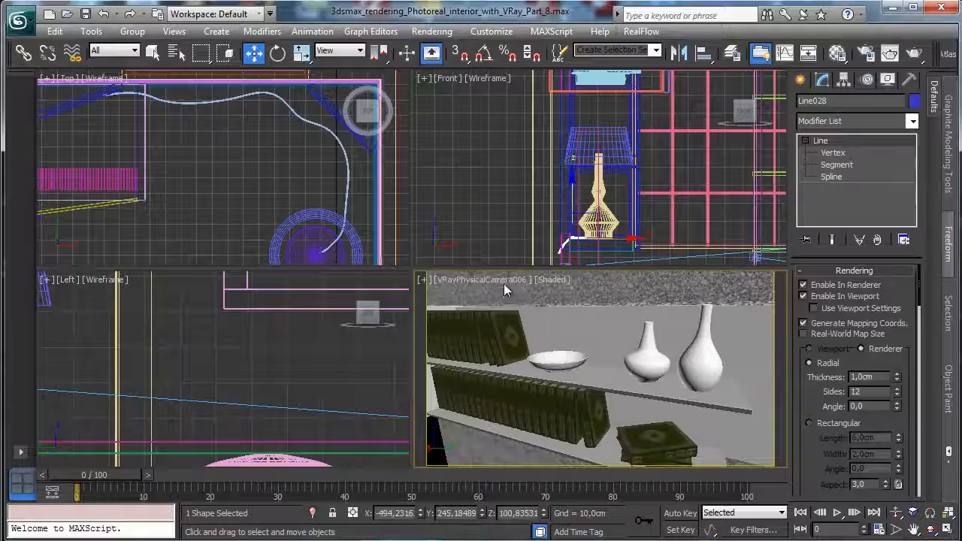
left_click(497, 281)
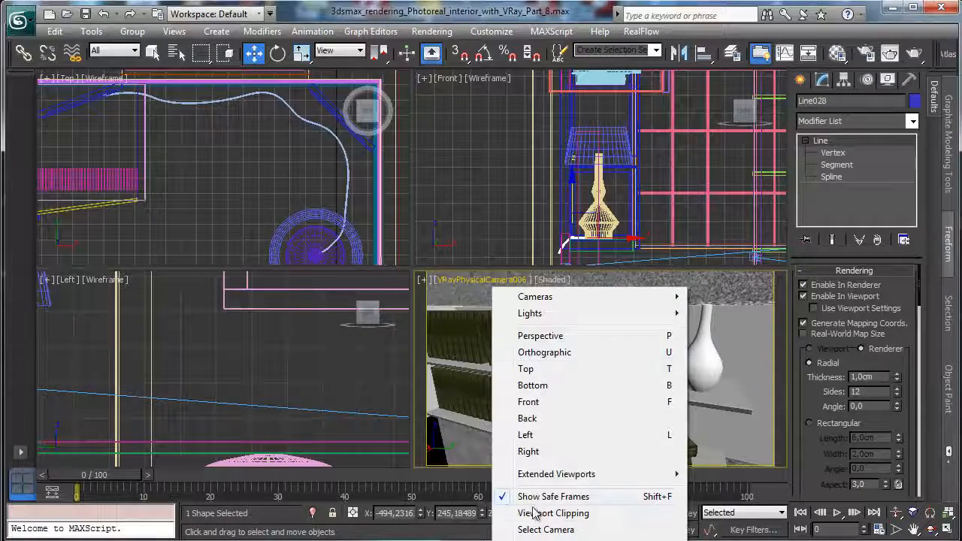
left_click(553, 535)
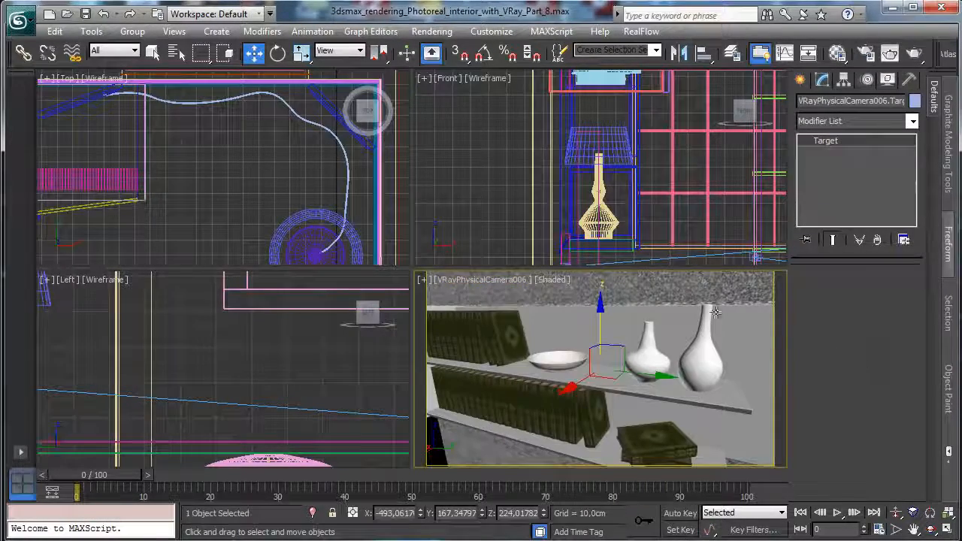
left_click_drag(606, 344, 606, 377)
Step: Select VRayPhysicalCamera006 itself and lower its absolute Z position to about 165 cm with Move Transform Type-In
left_click(466, 279)
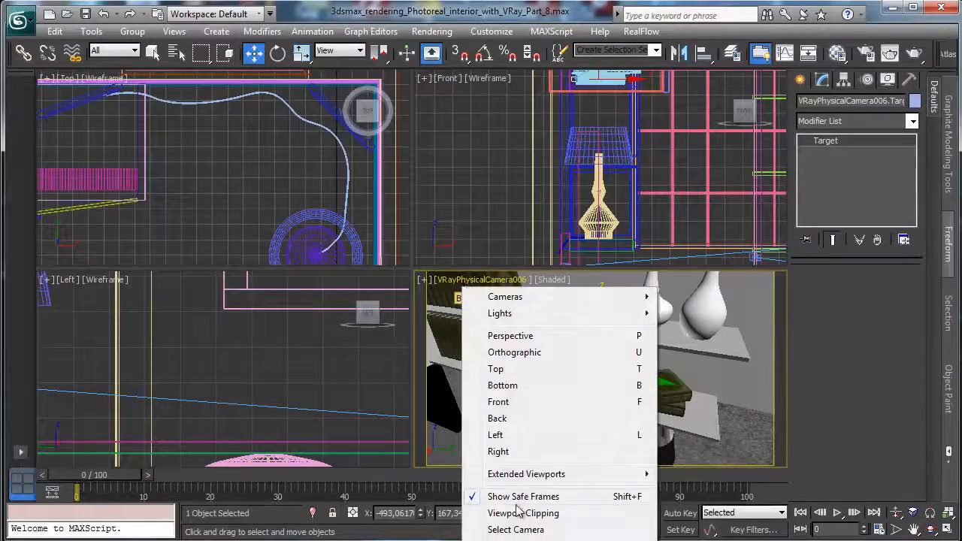
left_click(516, 529)
key("F12")
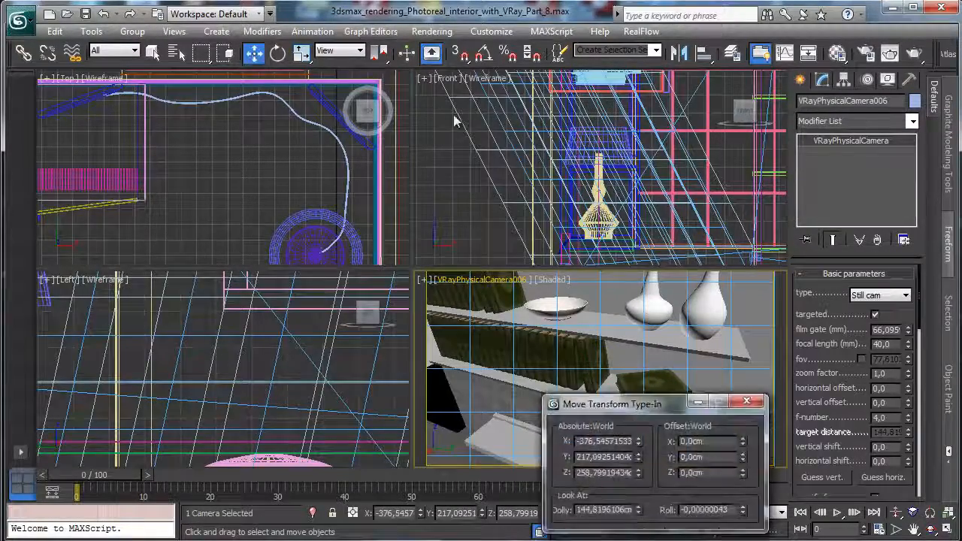
left_click_drag(631, 404, 240, 152)
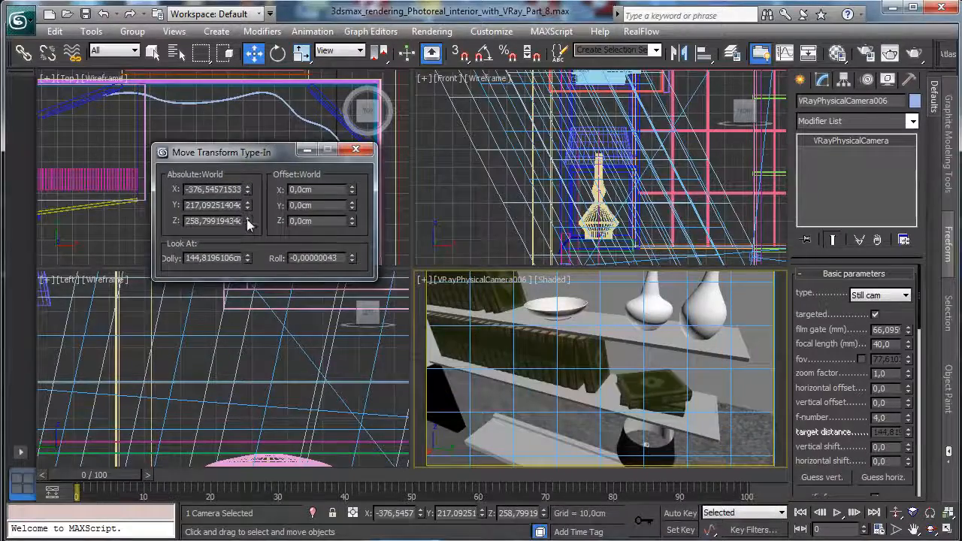
left_click_drag(248, 221, 249, 255)
left_click_drag(248, 222, 259, 478)
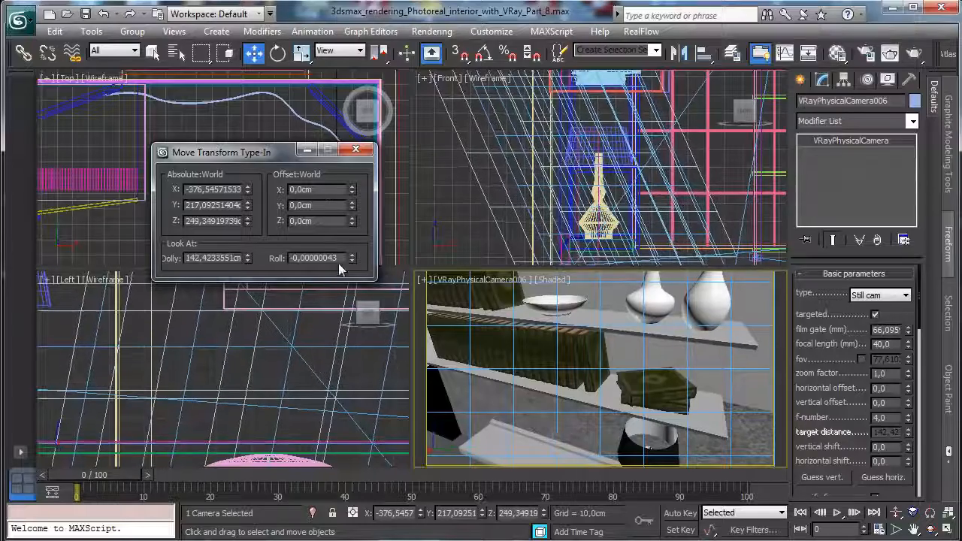
left_click_drag(248, 222, 279, 226)
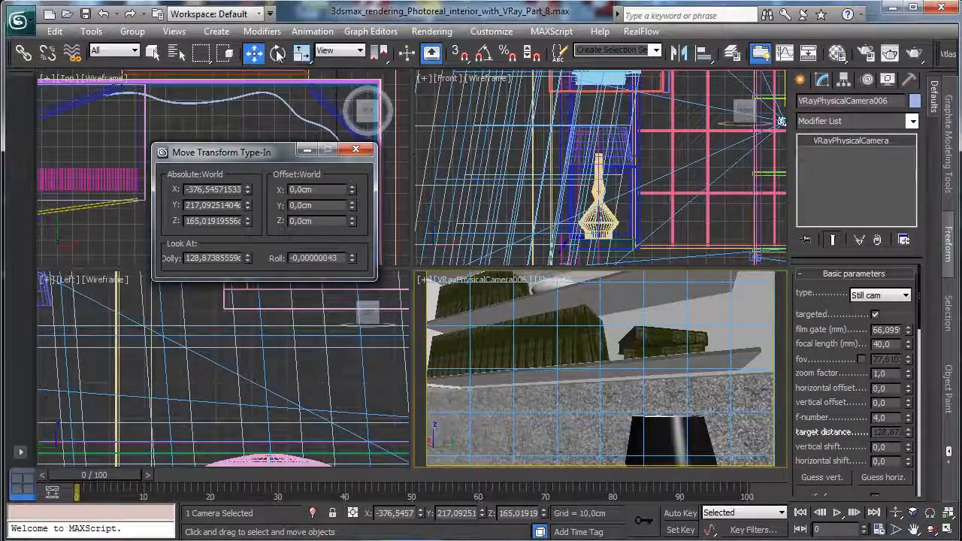
Step: Lower the target of VRayPhysicalCamera006 to about 124 cm and dolly the camera back to frame the whole lamp and its cable
left_click(471, 278)
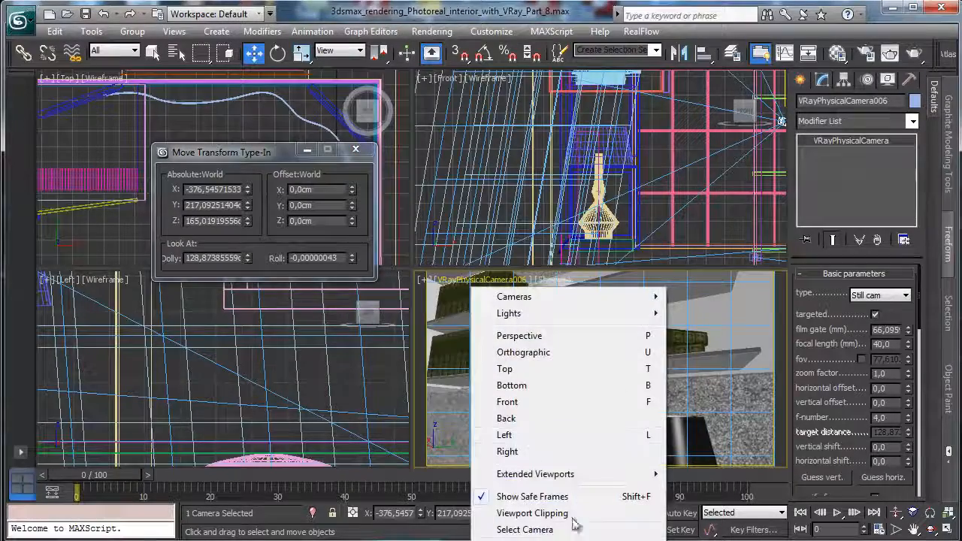
left_click(572, 524)
left_click_drag(601, 322, 591, 437)
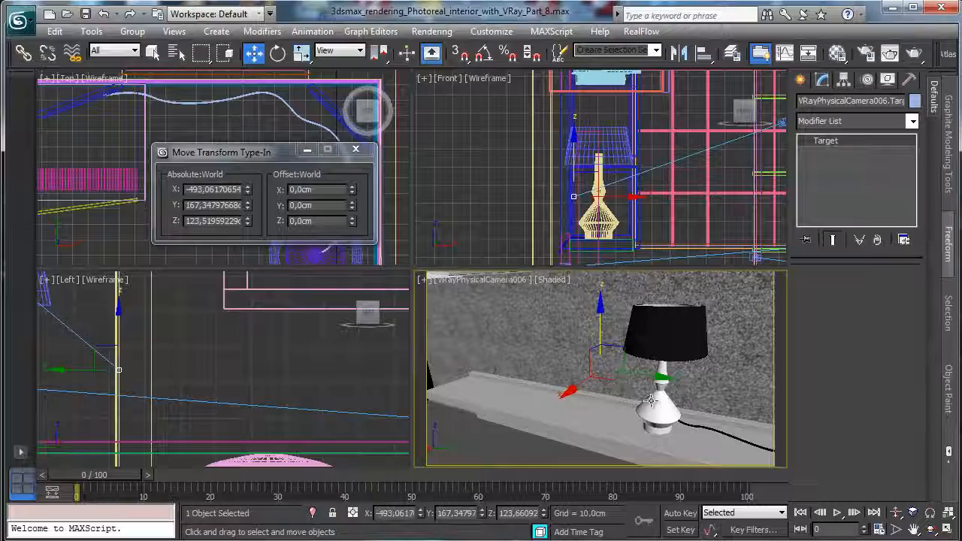
left_click(895, 513)
left_click_drag(656, 386, 656, 414)
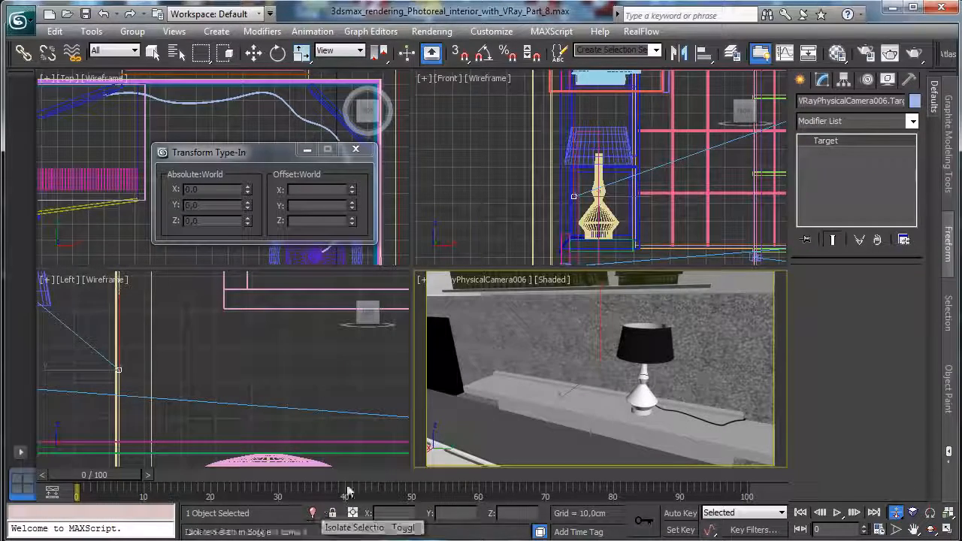
left_click(360, 153)
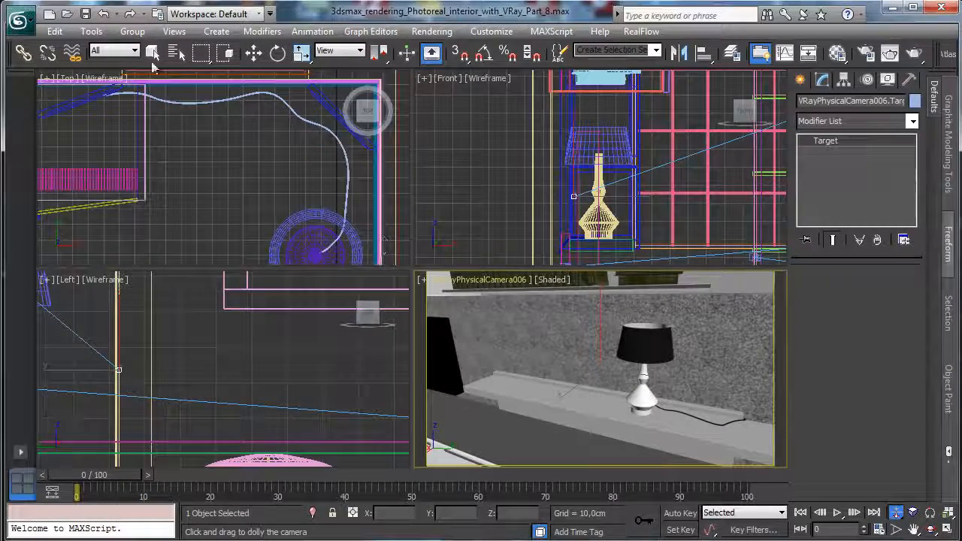
Step: Save the scene and render a region covering the table lamp's base and cable from VRayPhysicalCamera006
left_click(86, 13)
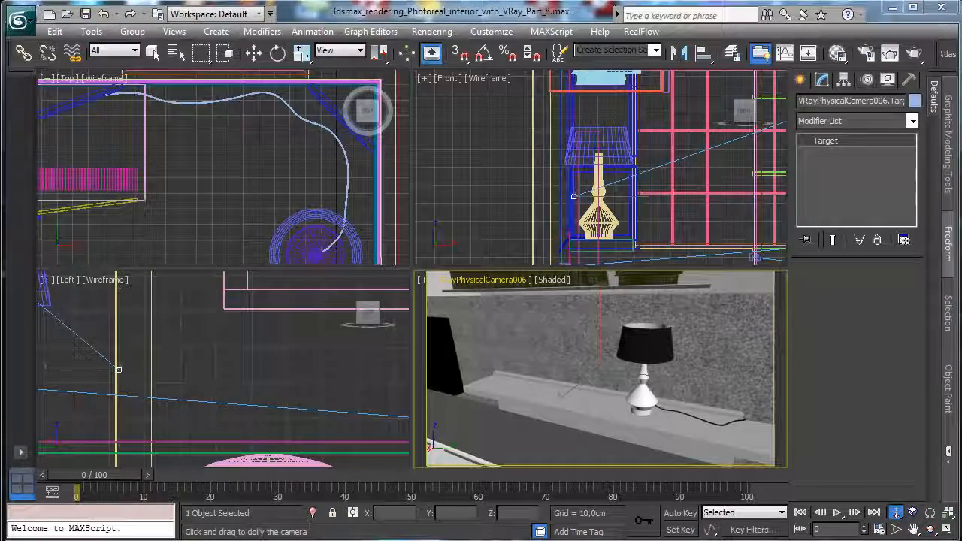
left_click(241, 539)
left_click_drag(368, 272, 739, 476)
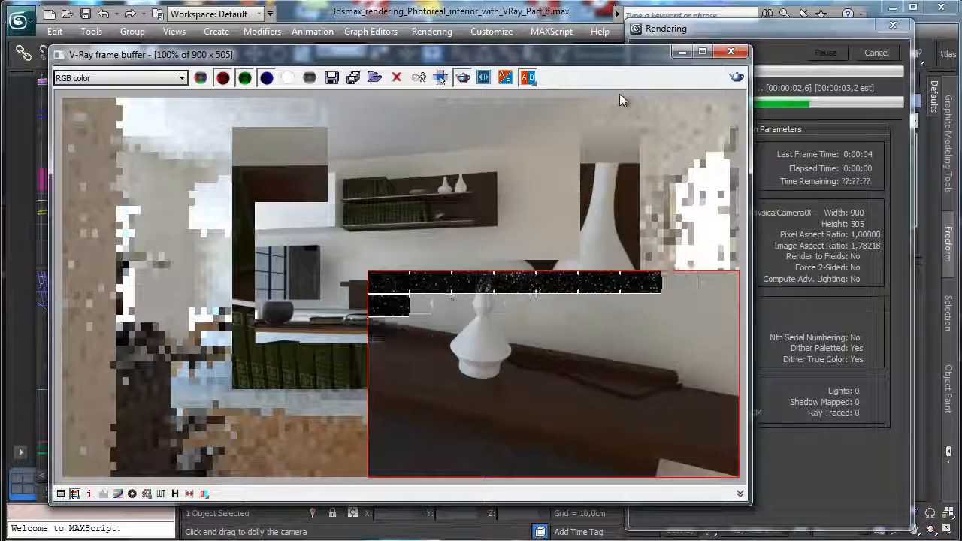
left_click(681, 52)
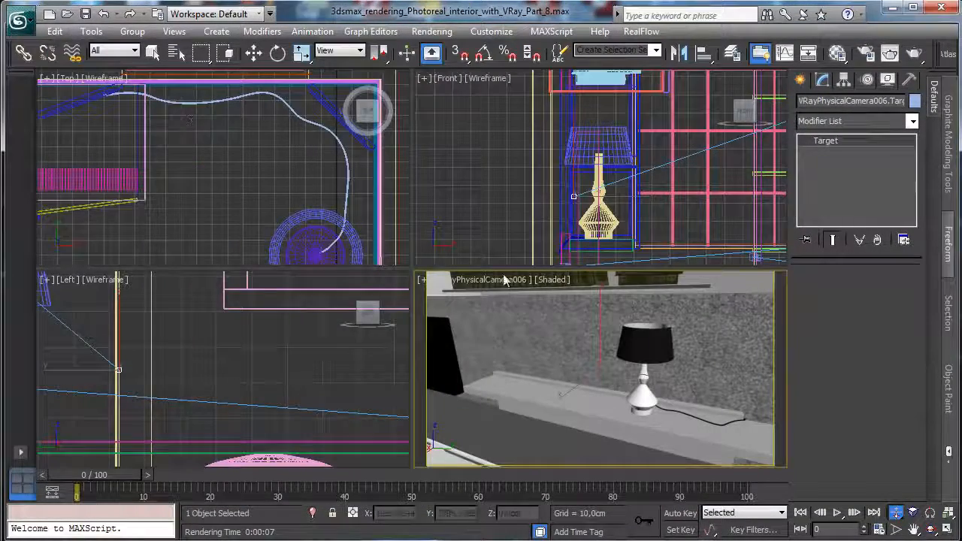
Step: Switch the camera viewport to VRayPhysicalCamera005 and render a region covering the shelves, table lamp and coffee table
left_click(505, 280)
mouse_move(661, 296)
left_click(789, 365)
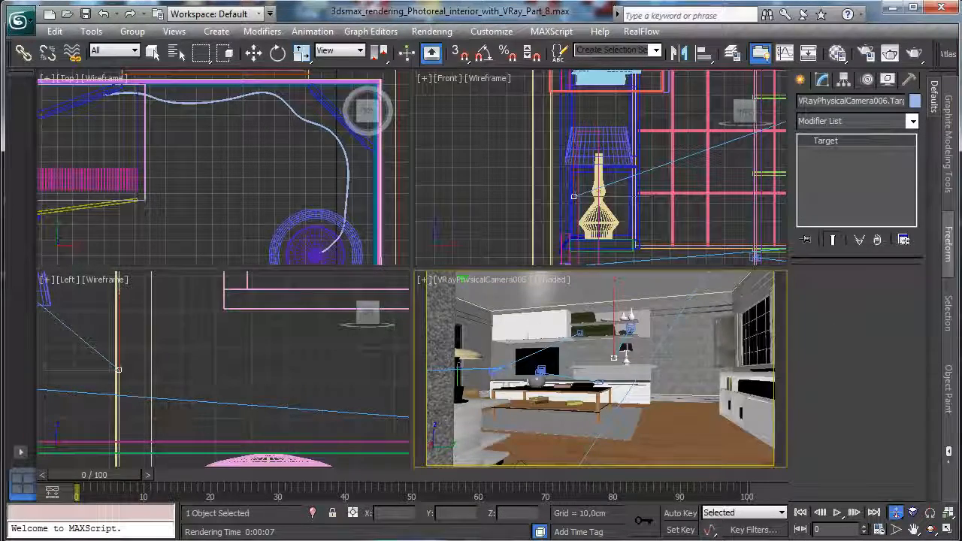
key("shift+q")
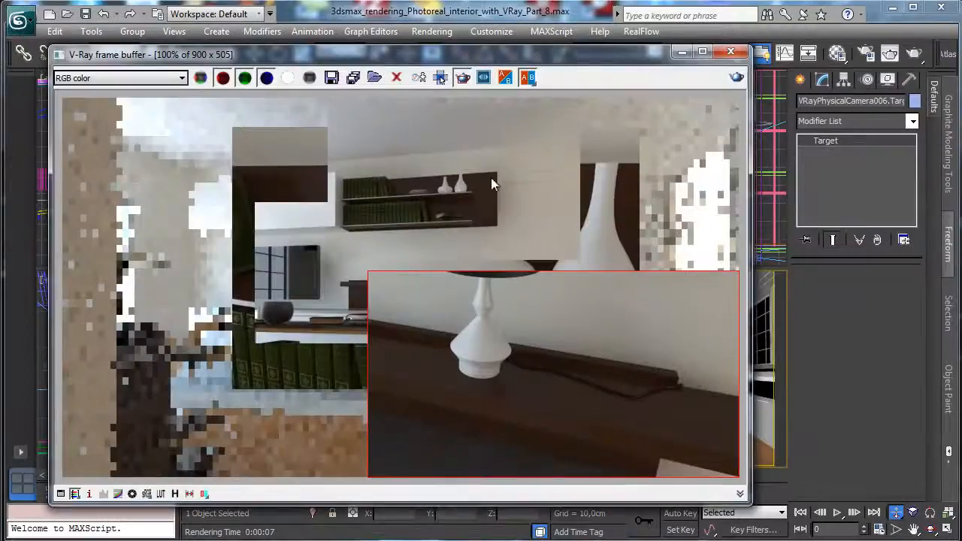
left_click_drag(297, 116, 632, 388)
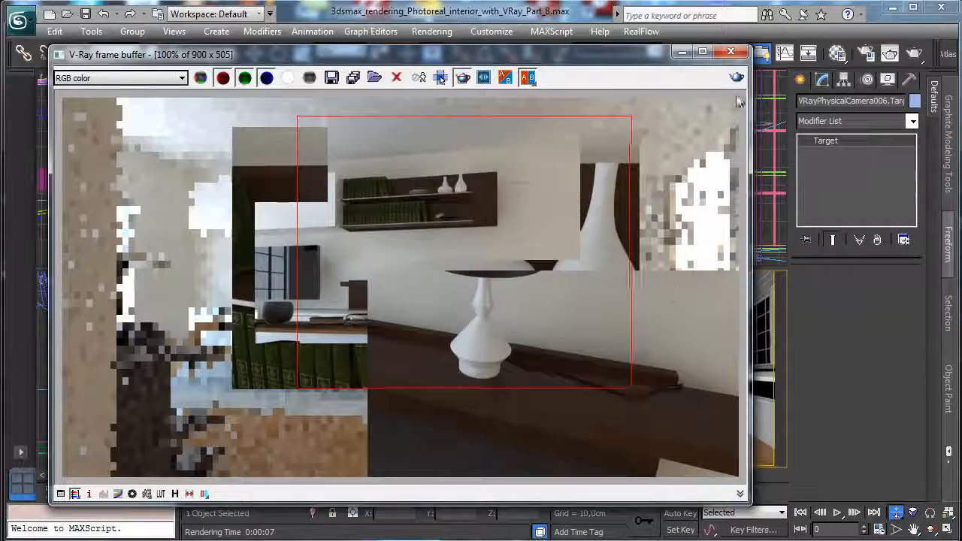
left_click(737, 77)
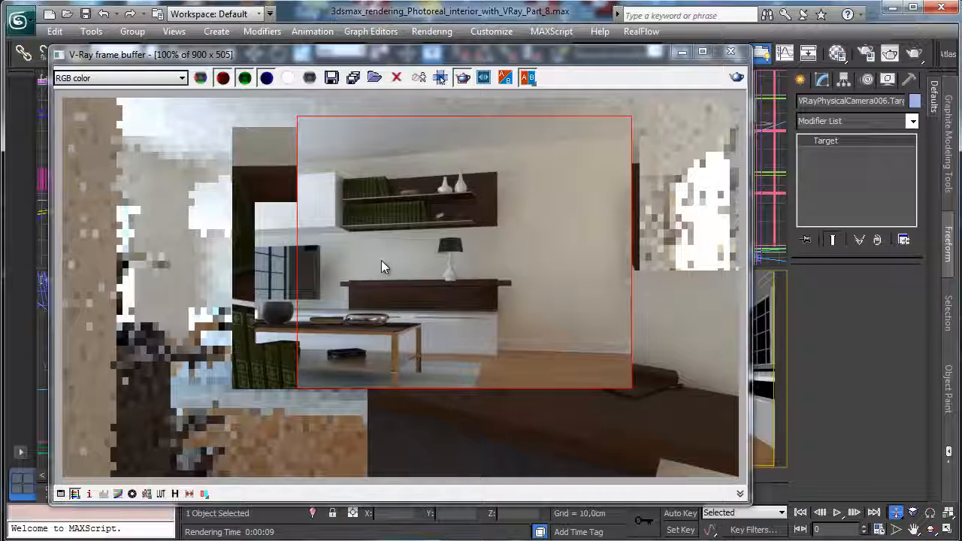
left_click(681, 51)
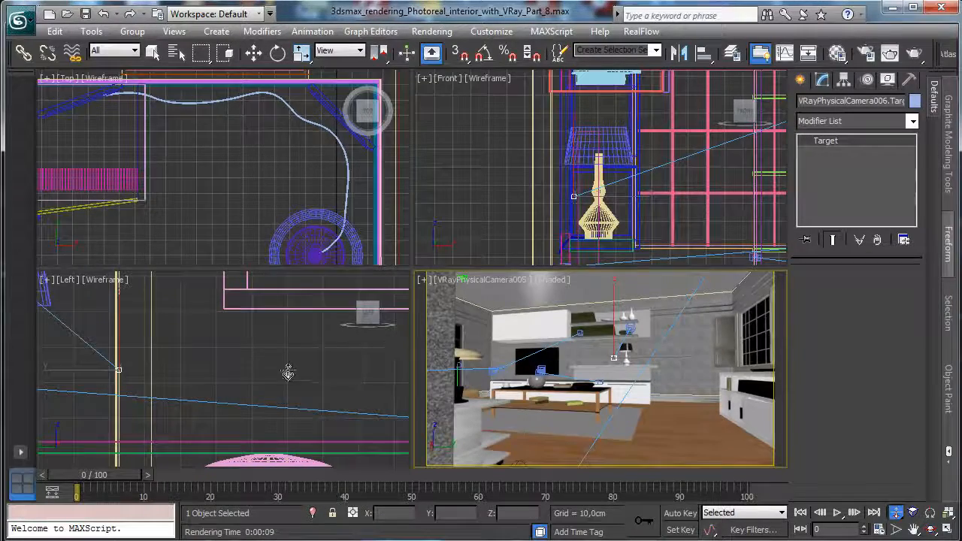
Step: Select the table lamp's base, frame it in the Left view and maximize that view
right_click(288, 373)
left_click(930, 513)
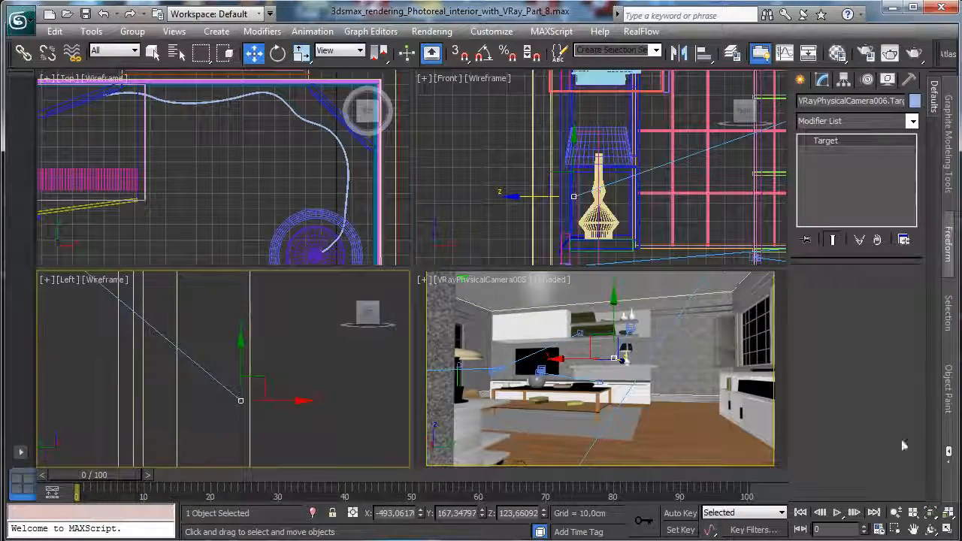
left_click(614, 212)
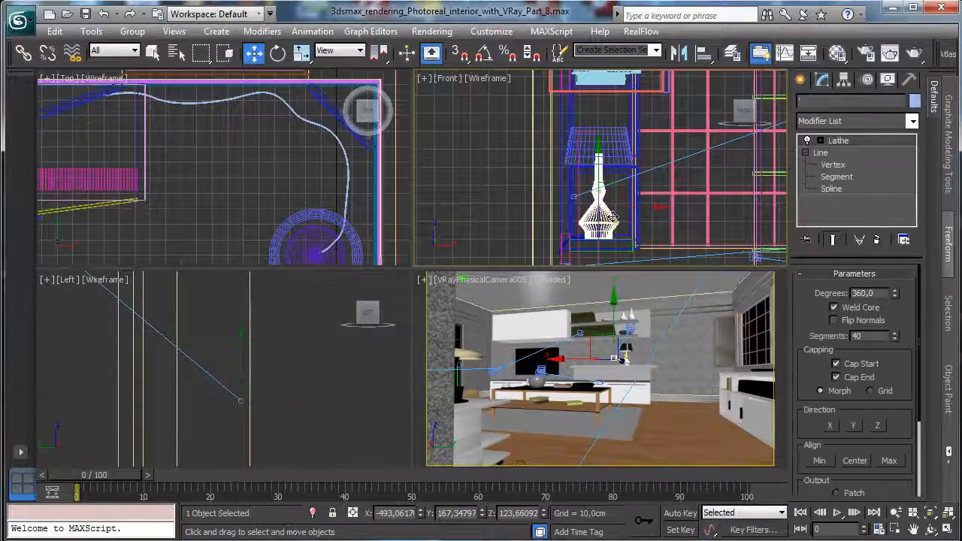
left_click(932, 514)
left_click(895, 512)
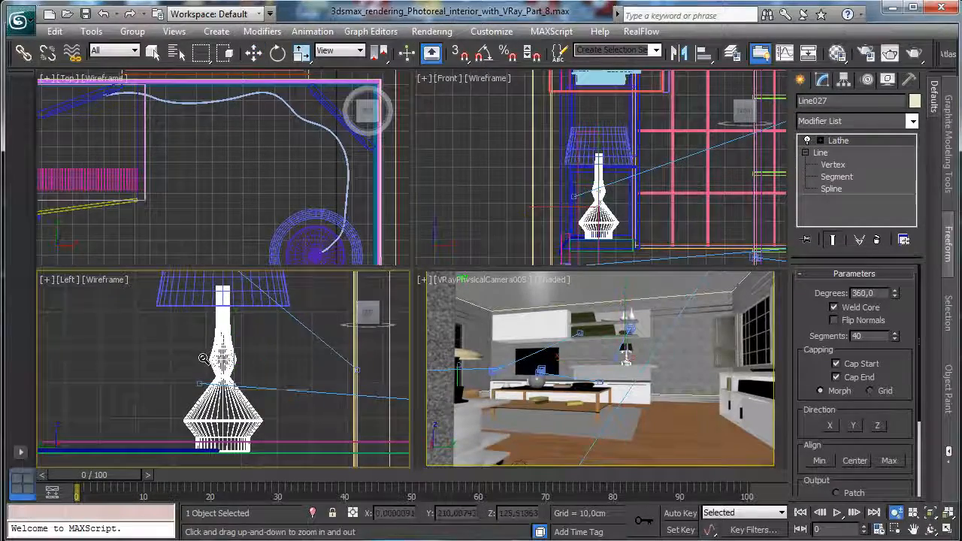
left_click_drag(202, 358, 242, 448)
left_click(951, 525)
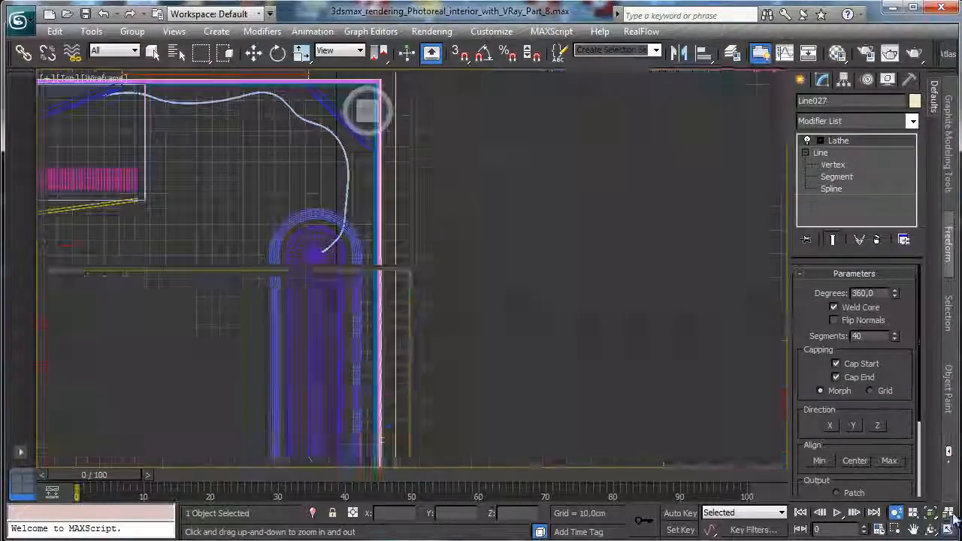
Step: Start the Line spline tool beside the lamp and turn off Enable In Renderer and Enable In Viewport
left_click(800, 79)
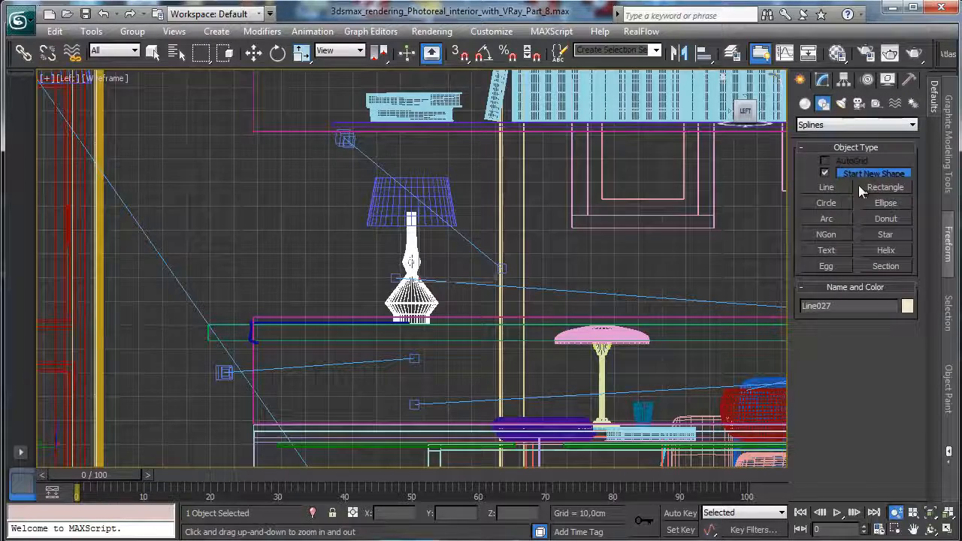
left_click(835, 188)
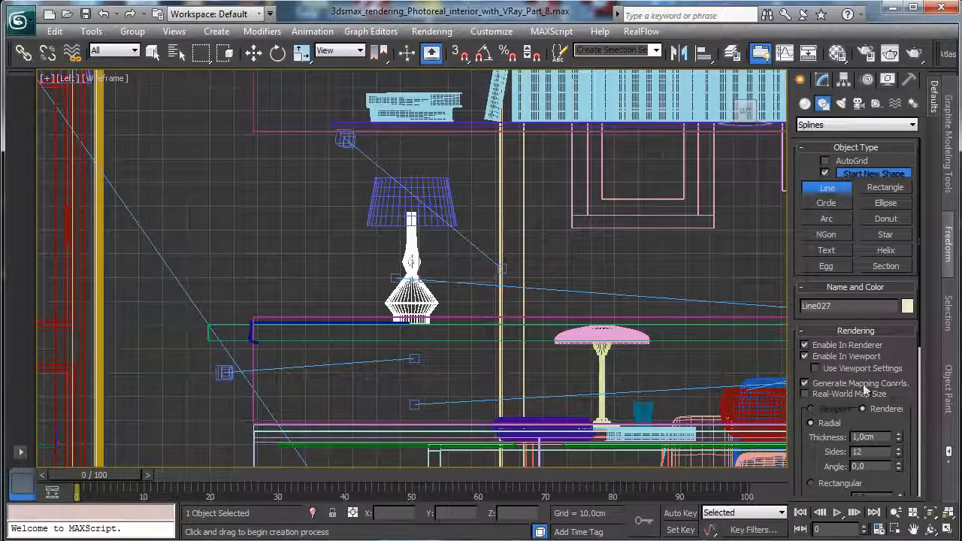
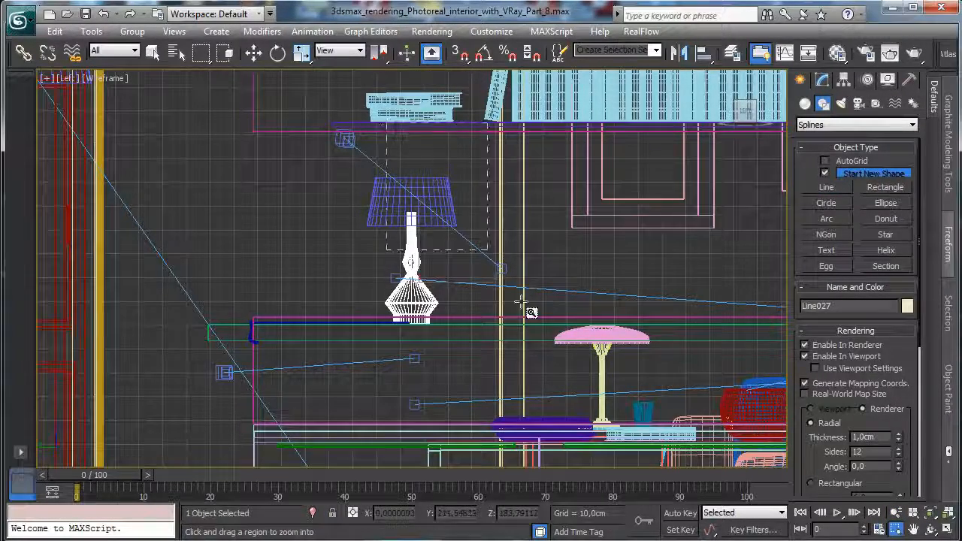
left_click_drag(521, 302, 553, 354)
left_click(828, 188)
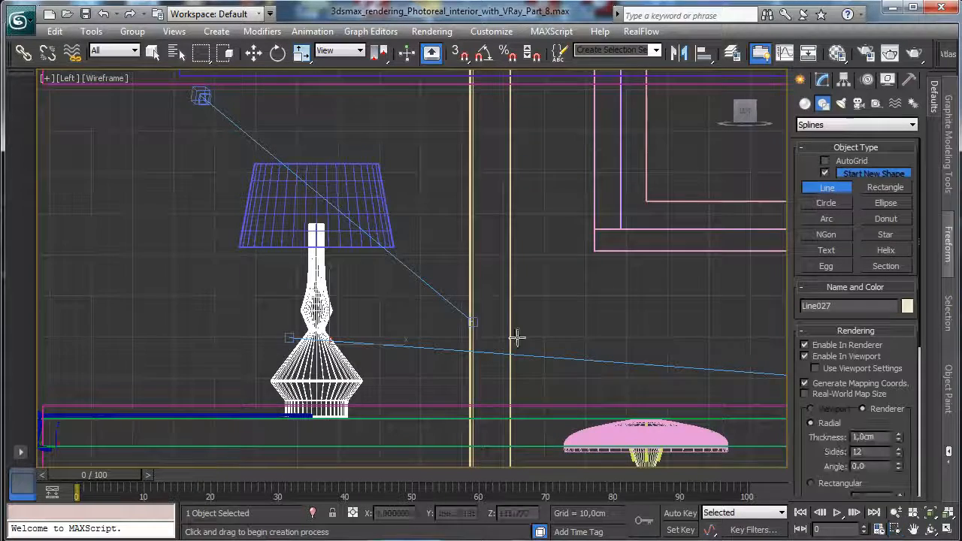
left_click(416, 416)
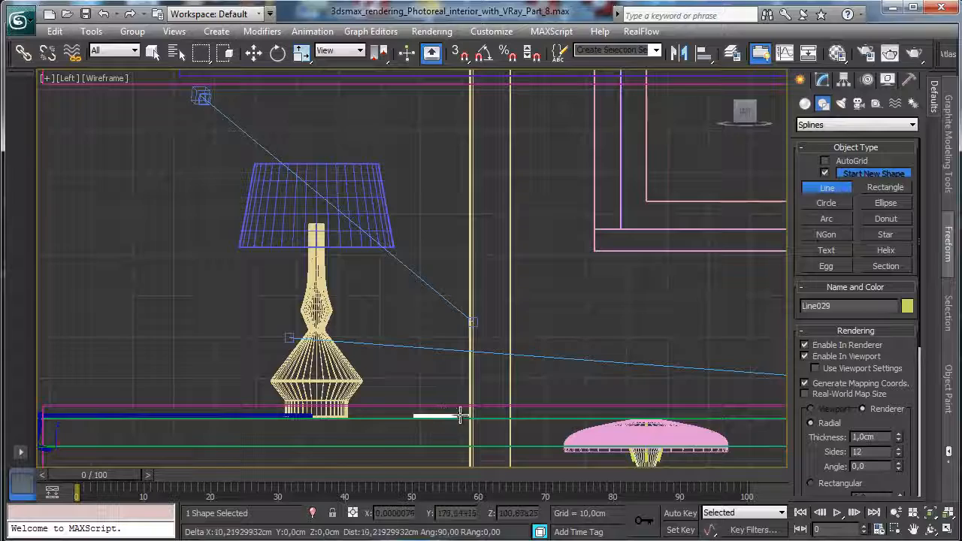
right_click(470, 365)
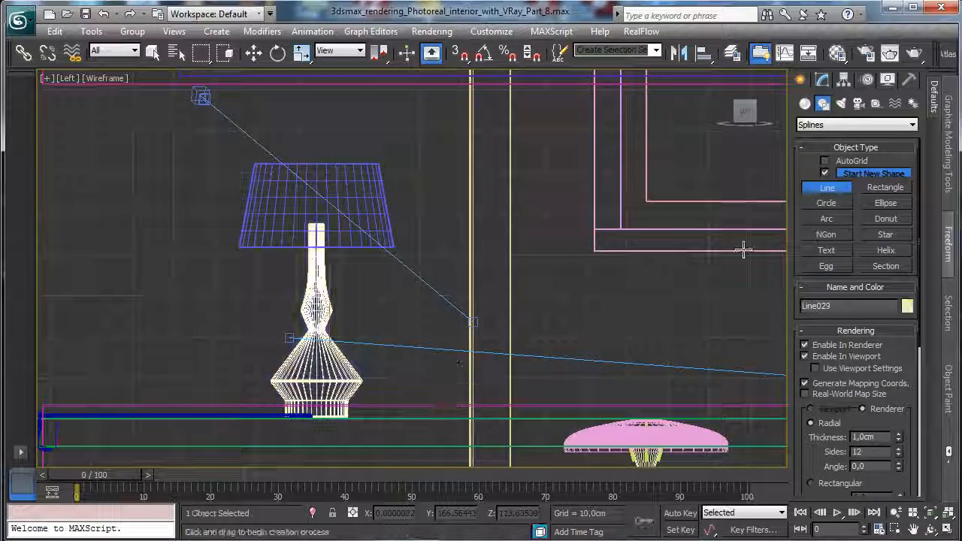
left_click(805, 345)
left_click(805, 356)
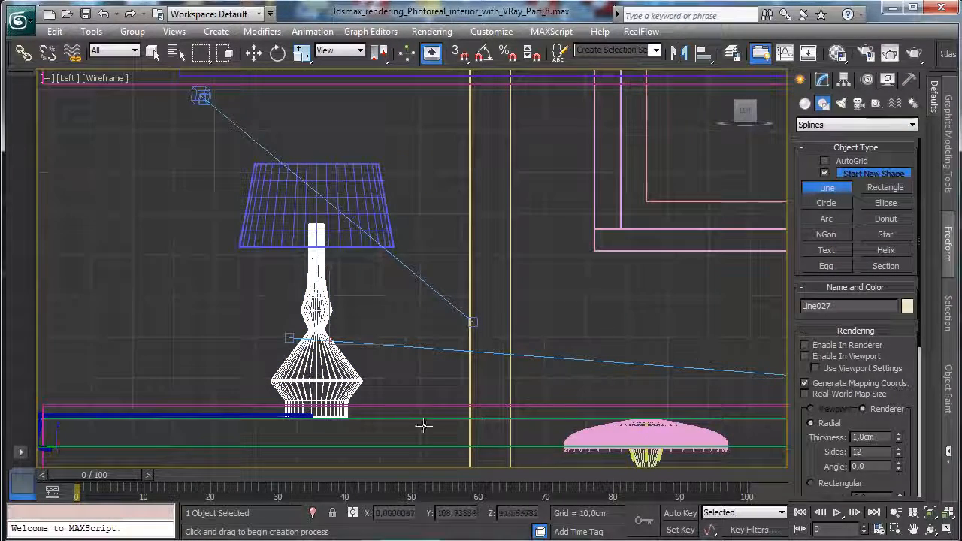
Step: Draw an open four-vertex line beside the lamp: a base about 11 cm long on the shelf, a short diagonal and a tall vertical side
left_click(412, 417)
left_click(413, 416)
left_click(457, 416)
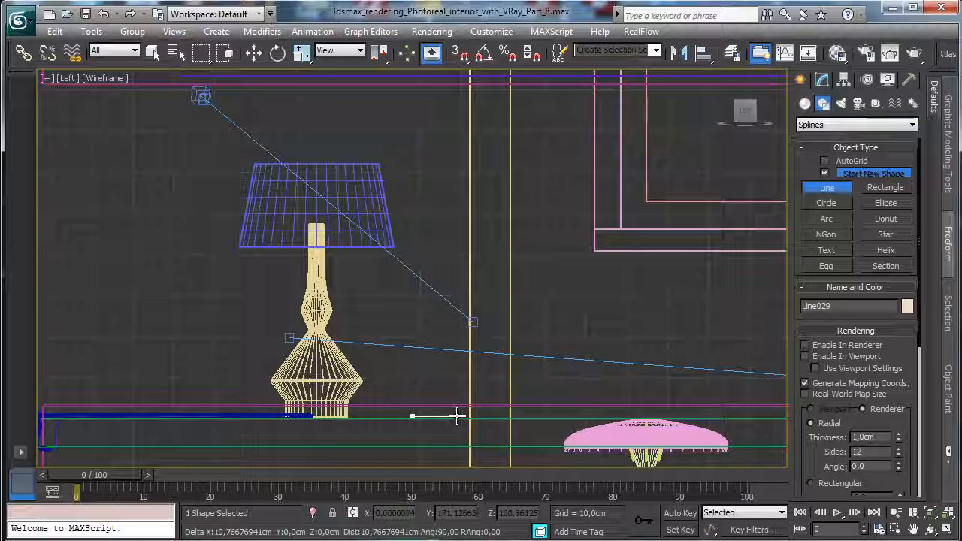
left_click(466, 409)
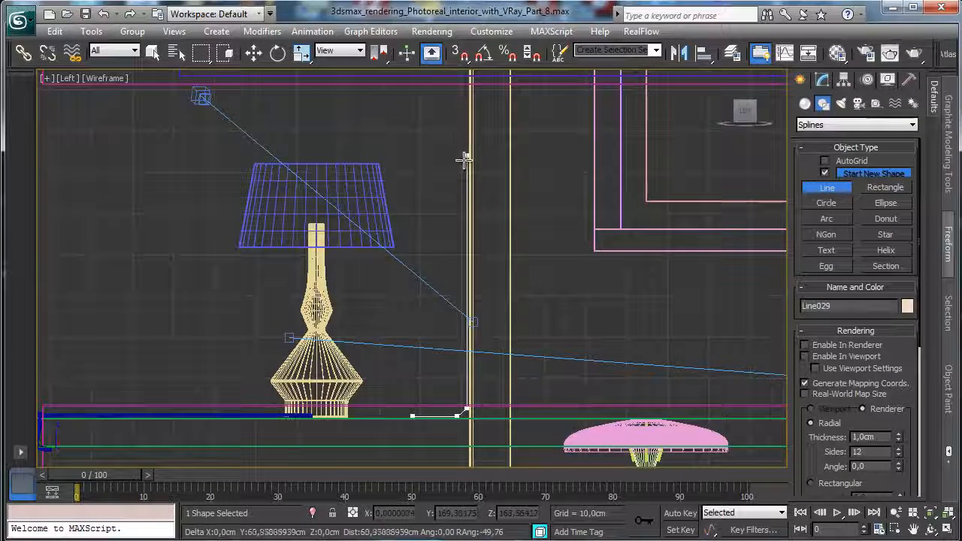
left_click(466, 197)
right_click(593, 220)
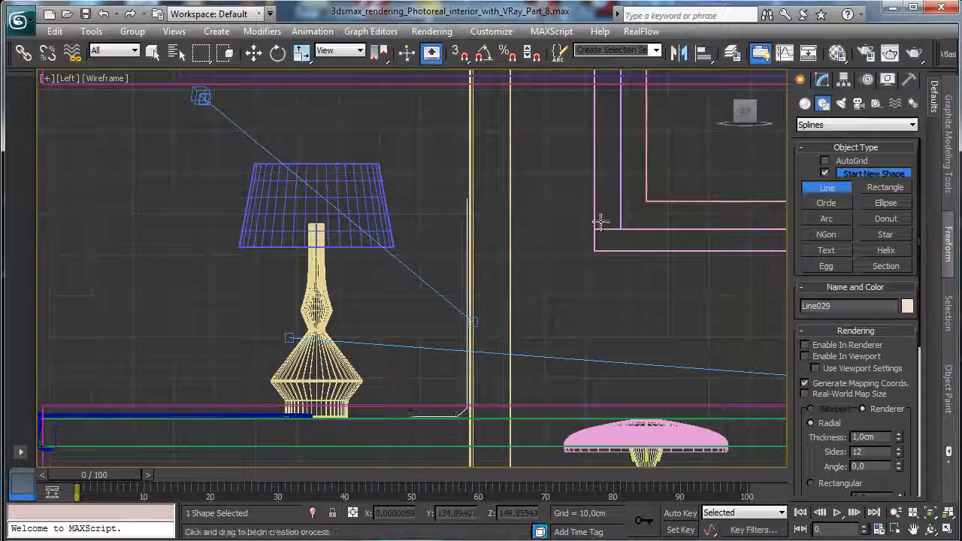
Step: Fillet the two lower corner vertices of the new line to round the transition from base to tall side
left_click(929, 516)
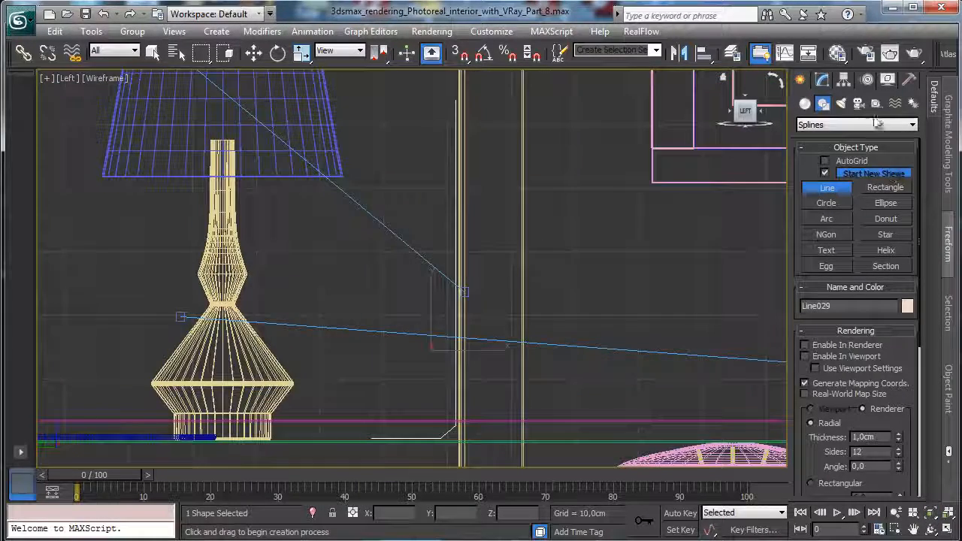
left_click(822, 82)
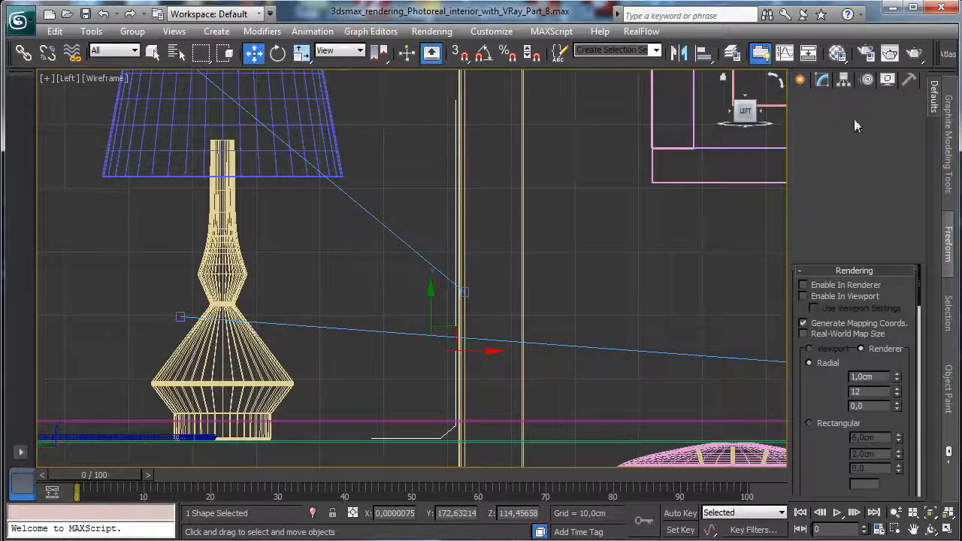
left_click(854, 270)
left_click(871, 321)
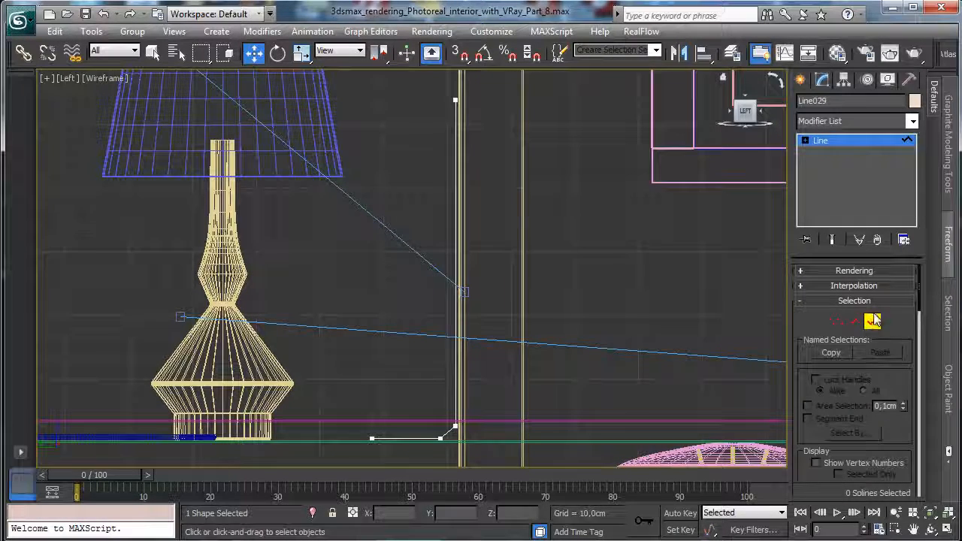
left_click(836, 321)
left_click_drag(481, 417, 434, 450)
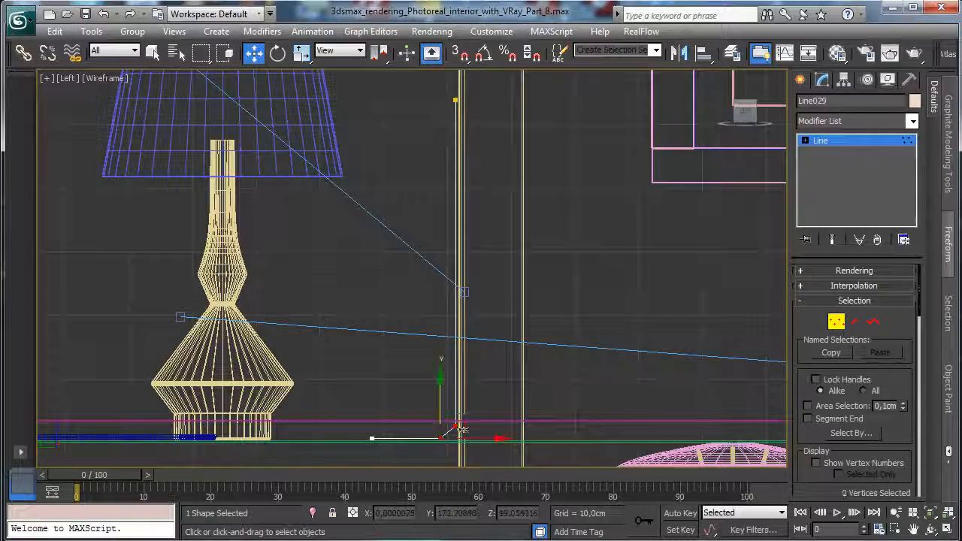
scroll(853, 388, "down", 10)
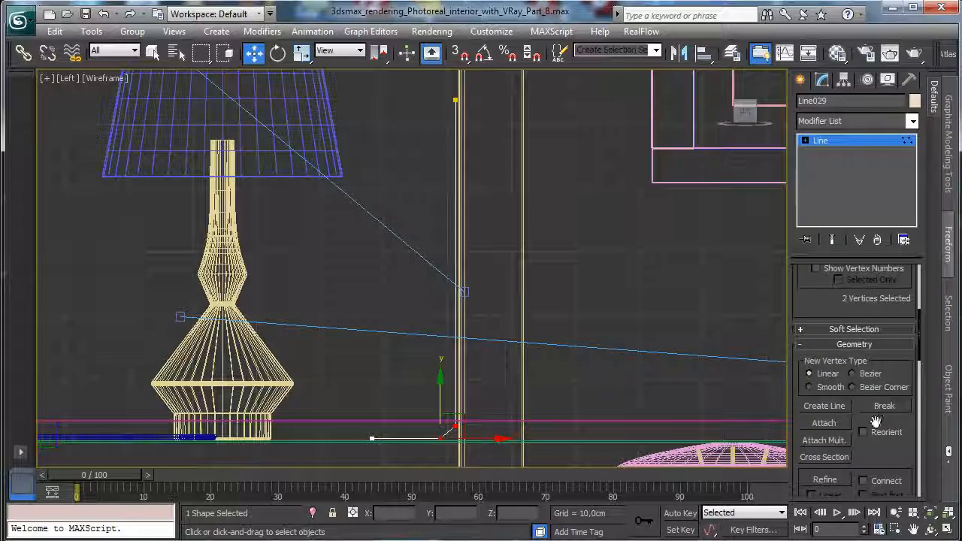
scroll(849, 375, "down", 6)
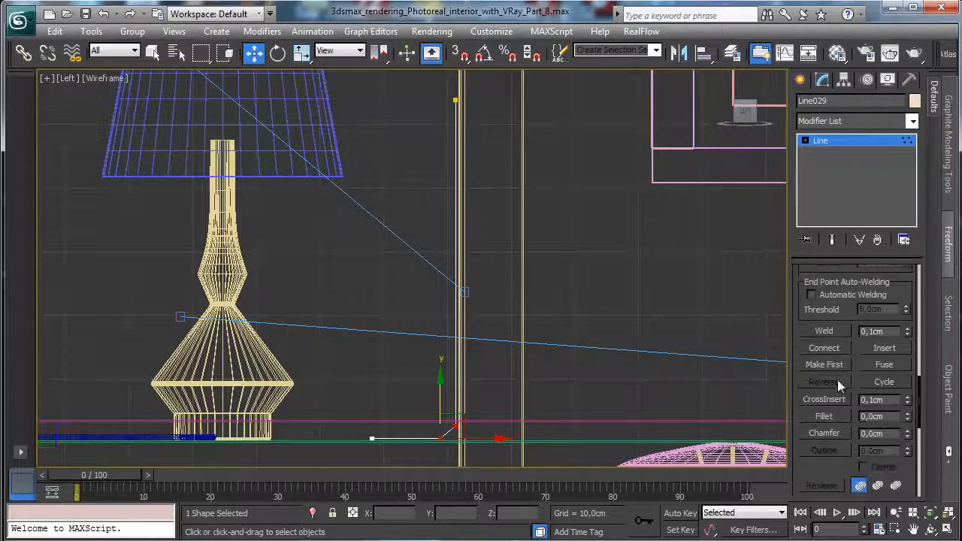
left_click(813, 417)
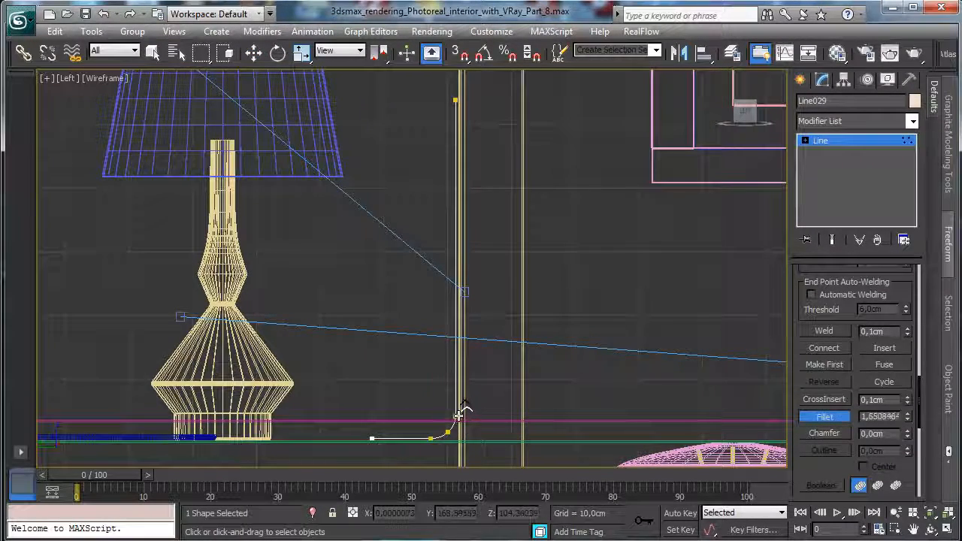
left_click_drag(459, 413, 460, 412)
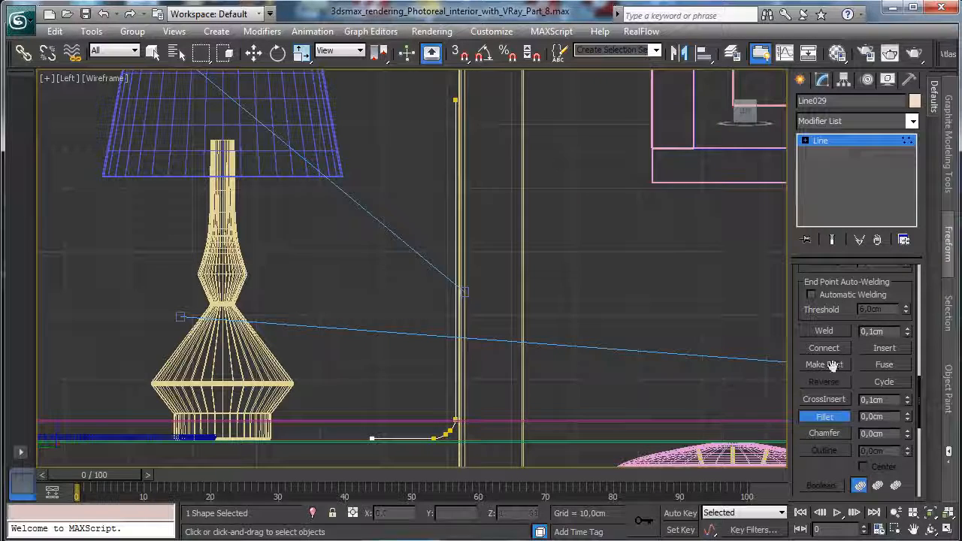
Step: Select the whole spline of the line and give it a thin inward outline to form a closed double-walled profile
double_click(826, 146)
left_click(838, 154)
left_click(850, 177)
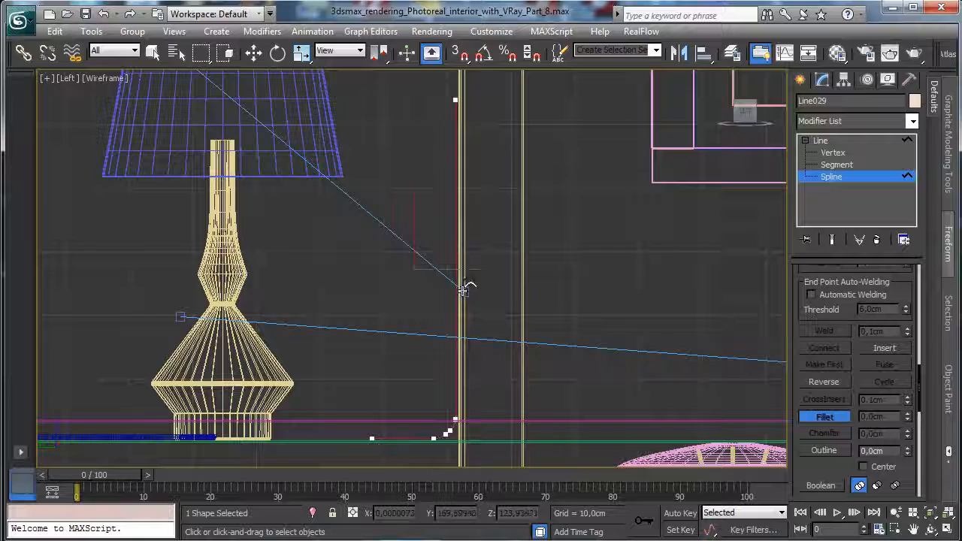
left_click(460, 290)
scroll(862, 328, "down", 5)
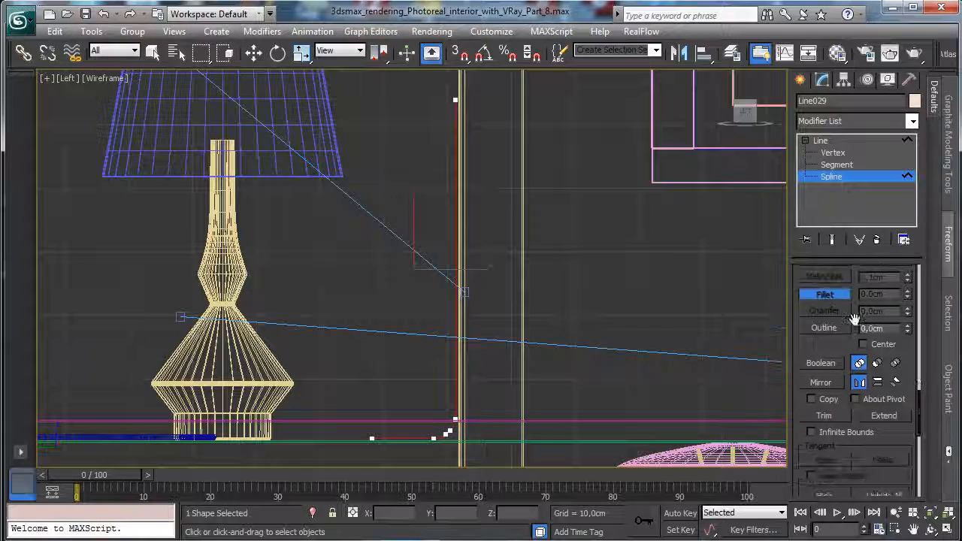
scroll(820, 289, "up", 1)
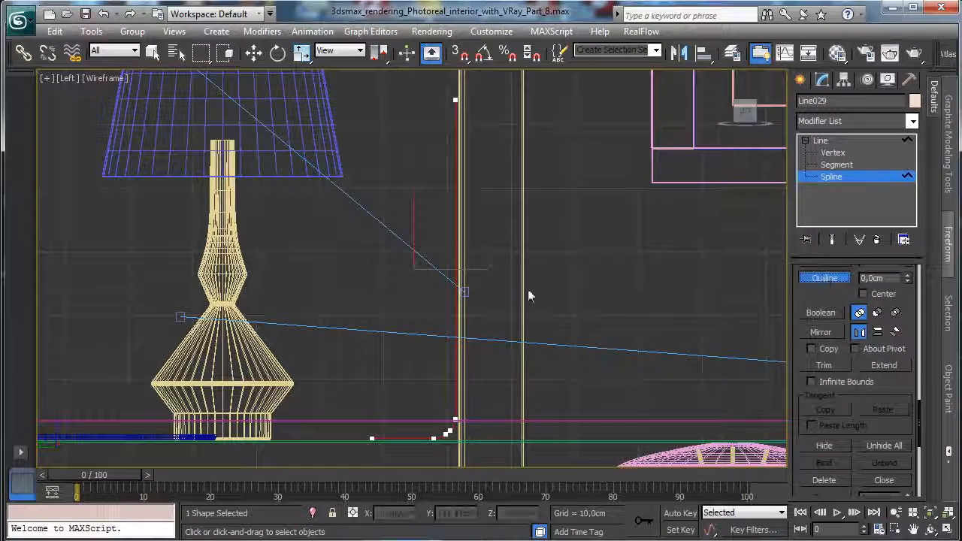
left_click_drag(458, 305, 448, 312)
Step: Move the end vertex at the profile's base toward the tall side to shorten the base
left_click(832, 154)
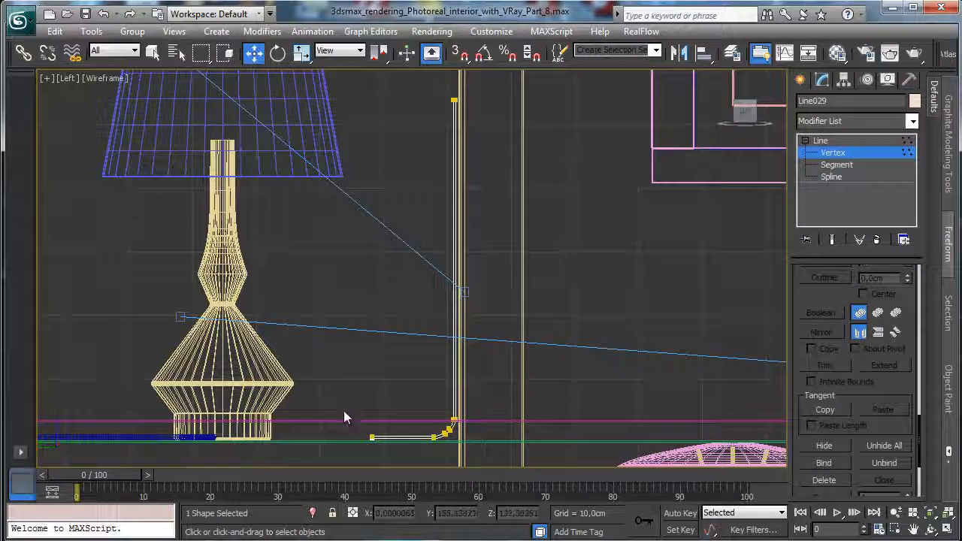
left_click(372, 437)
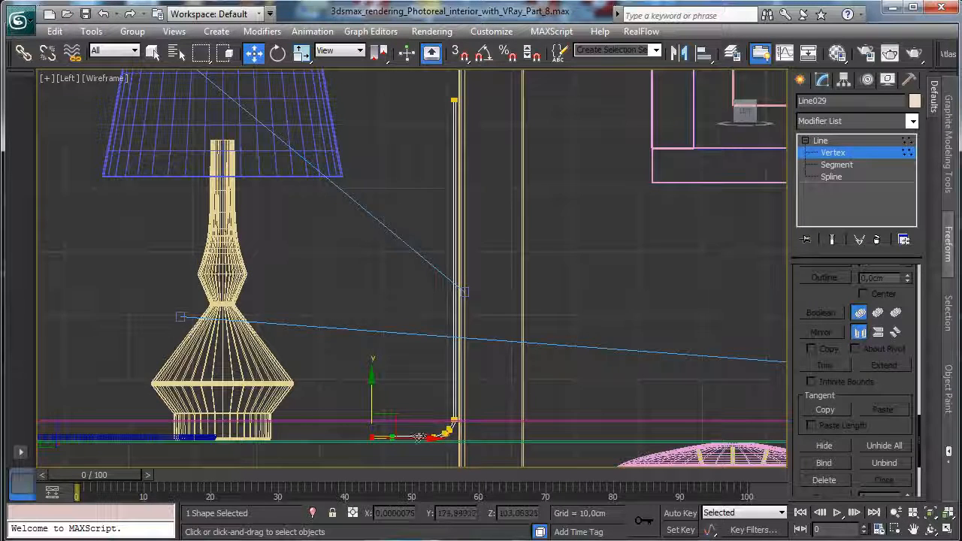
left_click_drag(419, 436, 441, 437)
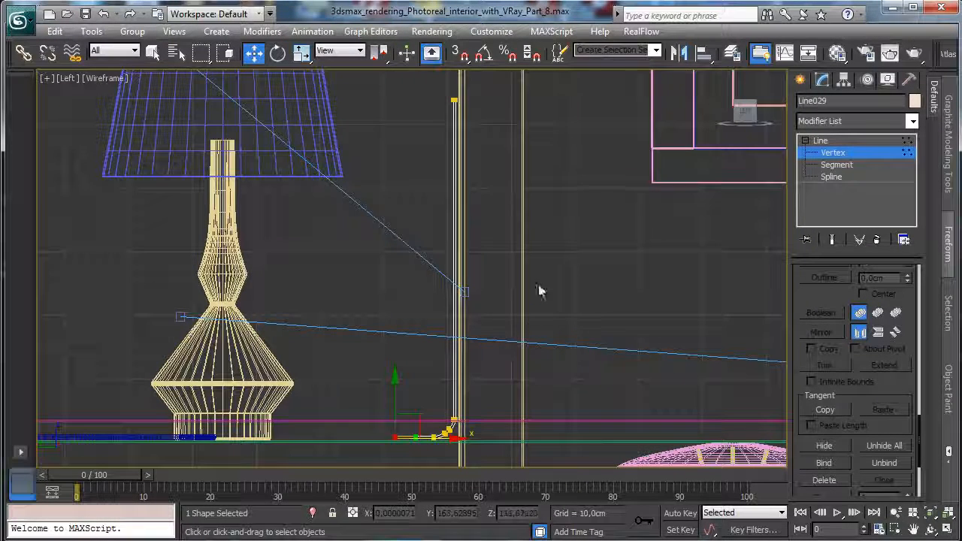
Step: Fillet the two vertices at the profile's upper rim by about 0.09 cm
left_click(453, 99)
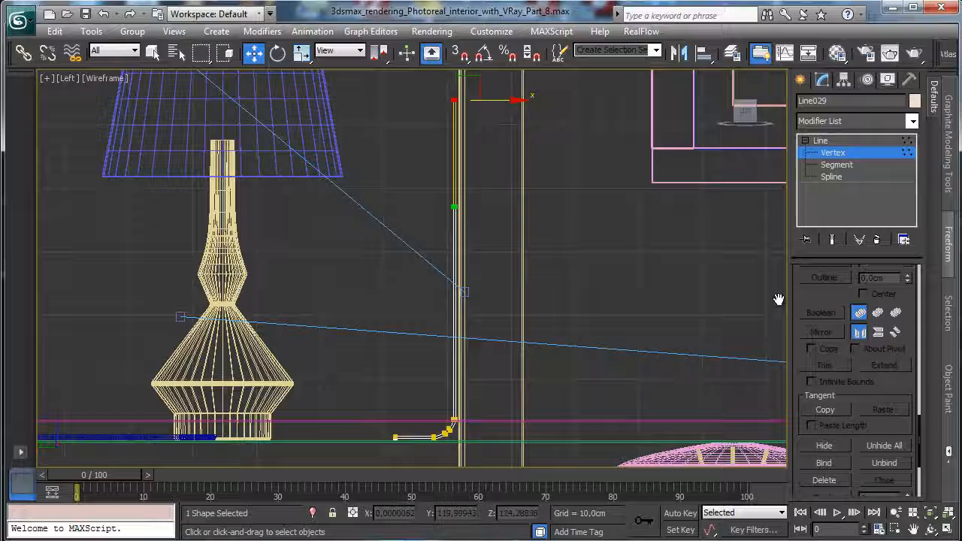
left_click(930, 517)
left_click(896, 513)
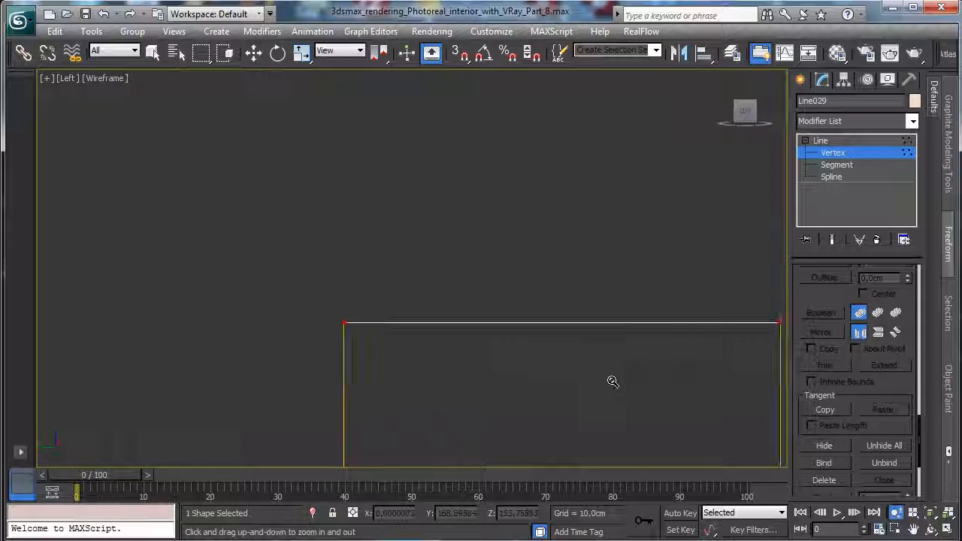
left_click_drag(612, 381, 631, 399)
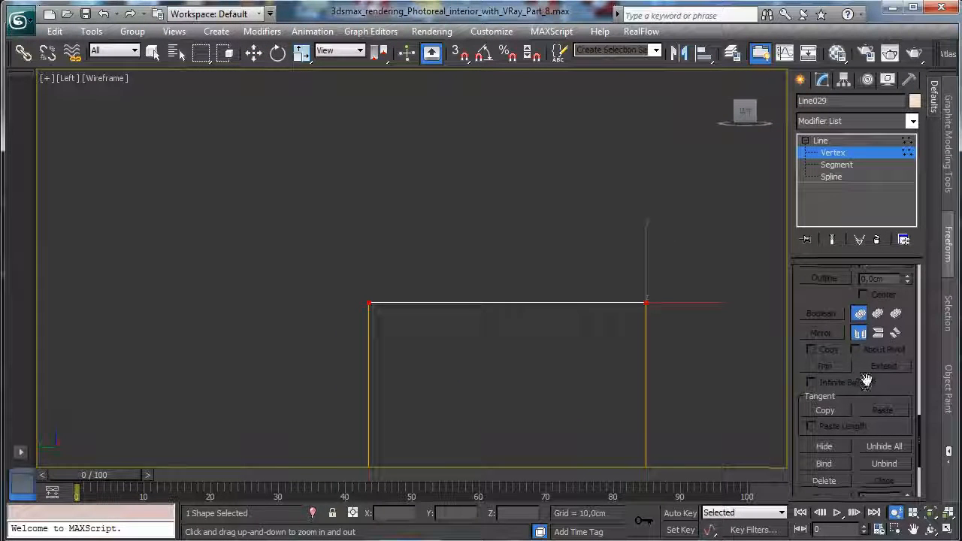
scroll(866, 382, "down", 3)
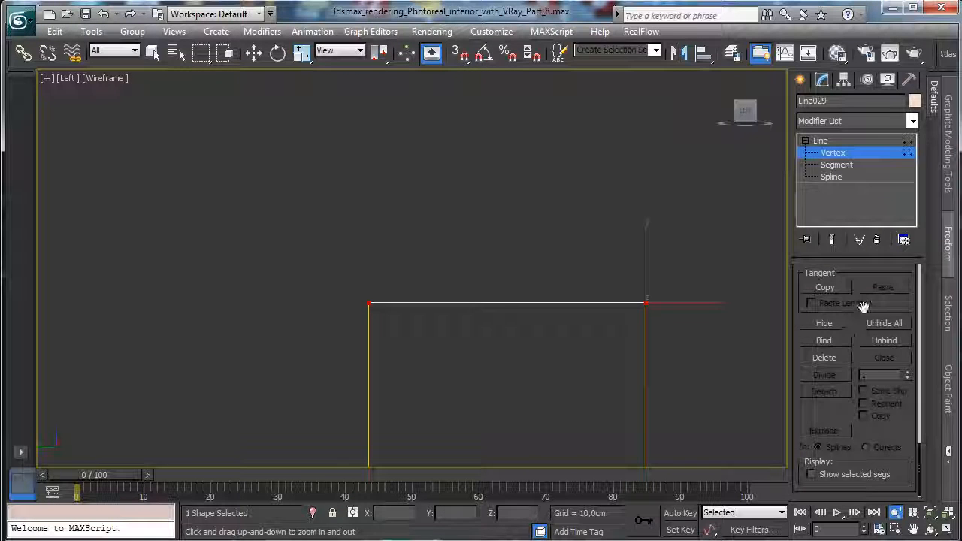
scroll(863, 304, "up", 5)
left_click(824, 316)
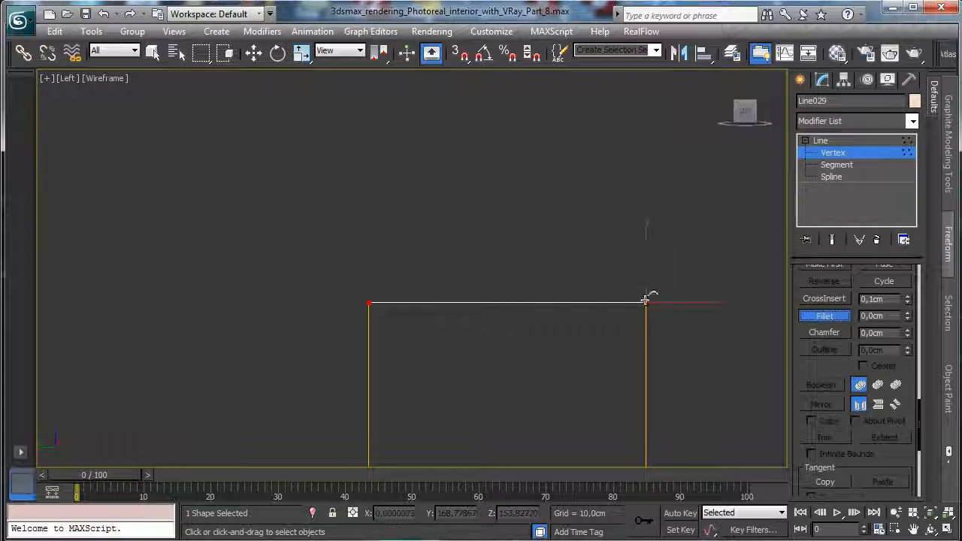
left_click_drag(644, 300, 617, 228)
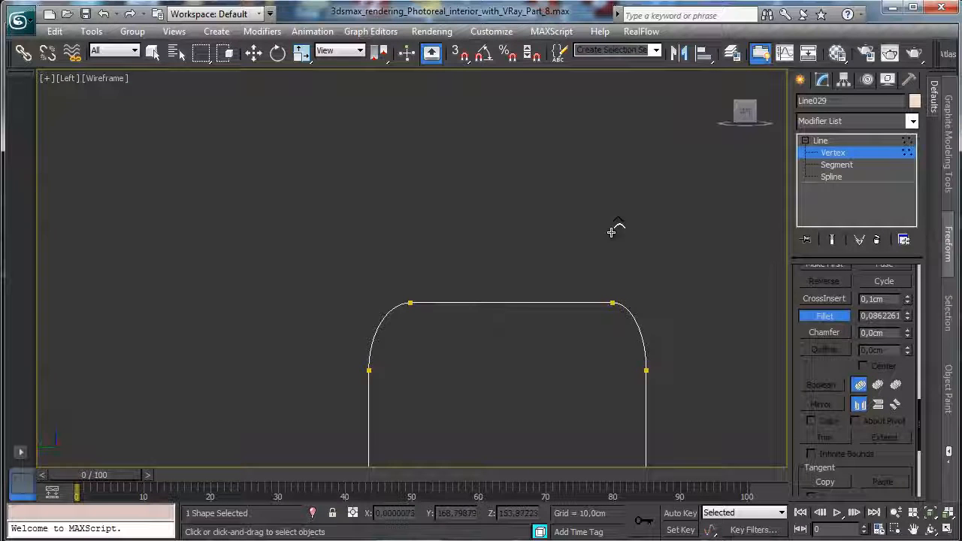
left_click(931, 513)
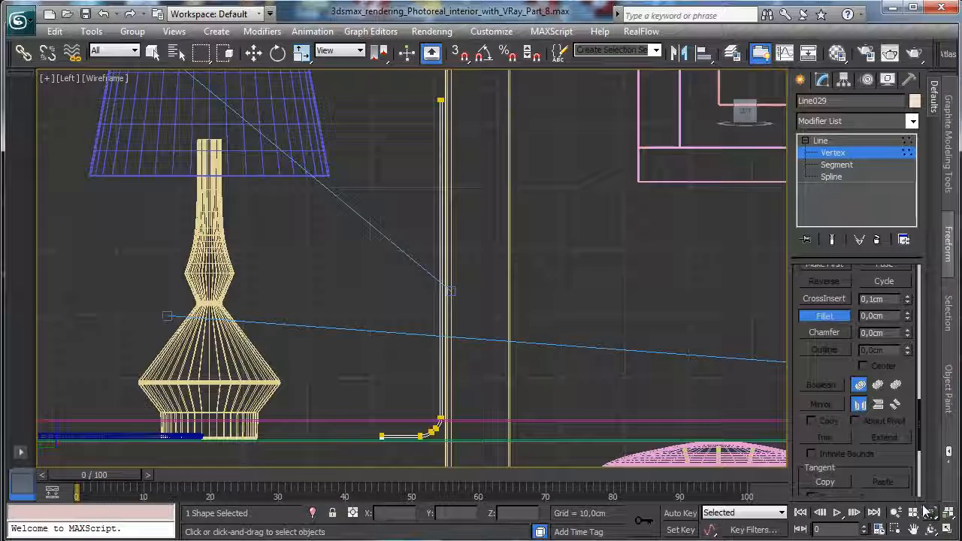
Step: Leave vertex editing, apply a Lathe modifier to the profile and align its axis to Min
key("w")
left_click(856, 141)
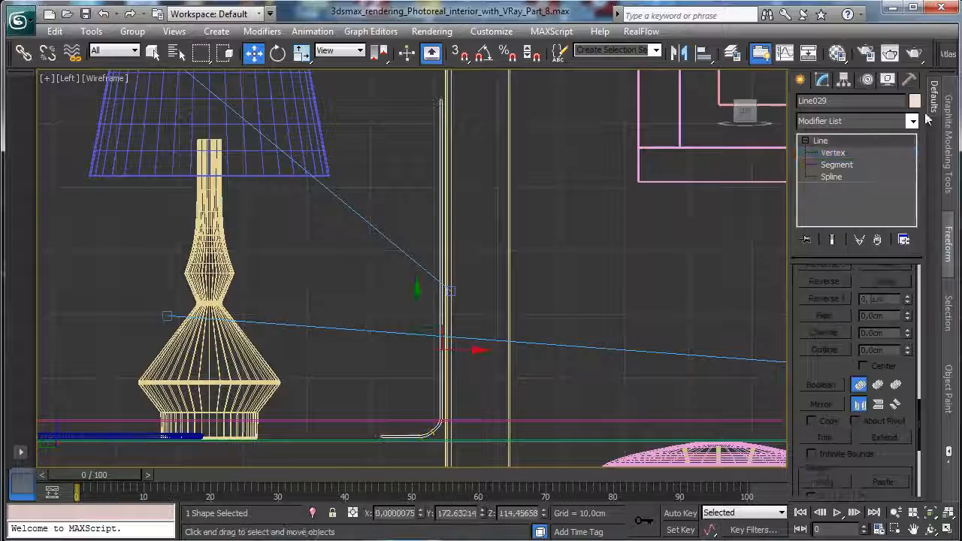
left_click(911, 121)
scroll(913, 176, "down", 3)
scroll(898, 406, "down", 15)
scroll(897, 412, "up", 5)
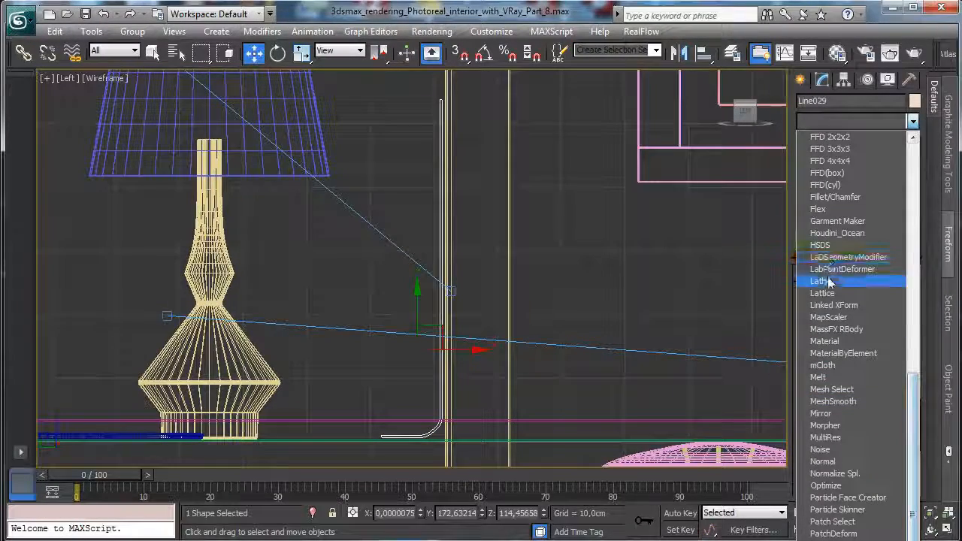
left_click(825, 275)
left_click(818, 460)
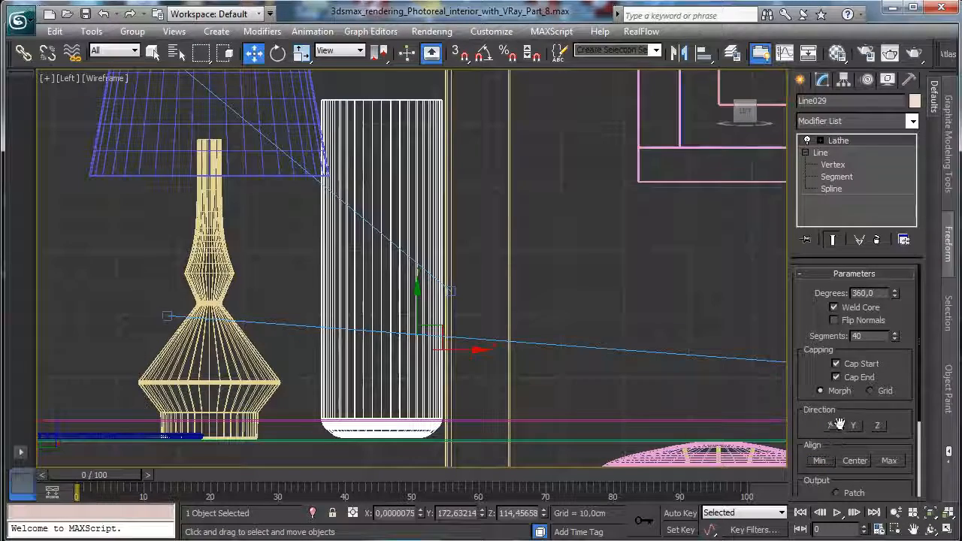
Step: Select the profile's base vertices at the lathe axis and convert them to Corner
left_click(834, 164)
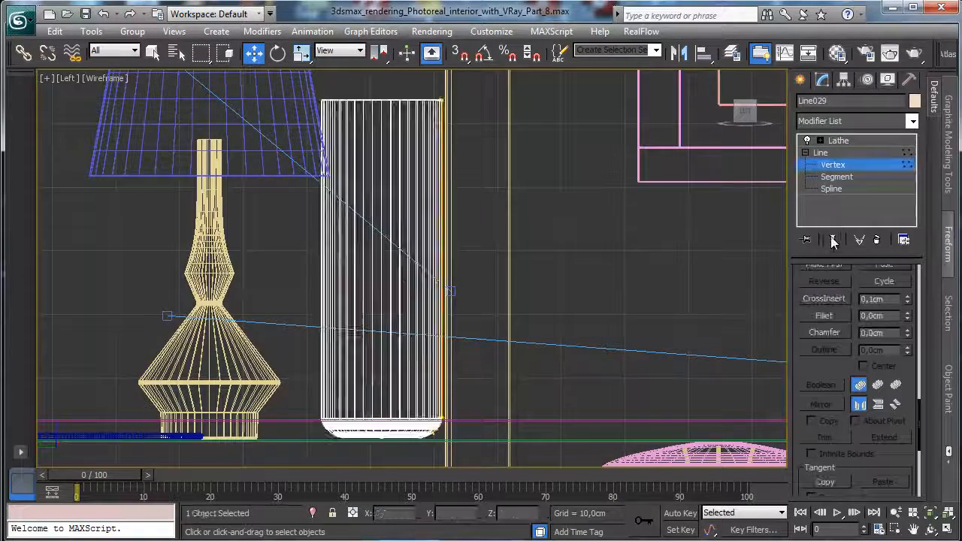
left_click_drag(363, 421, 398, 458)
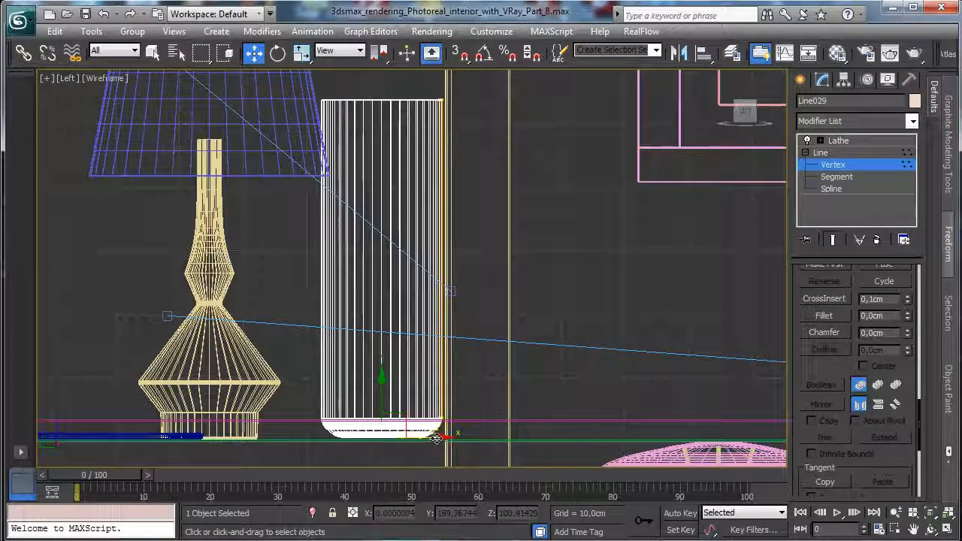
right_click(378, 434)
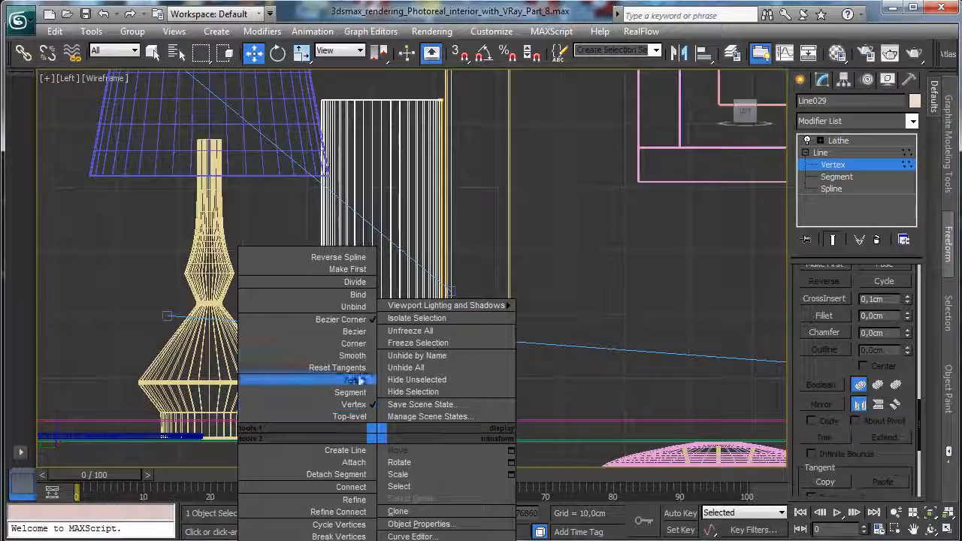
left_click(361, 344)
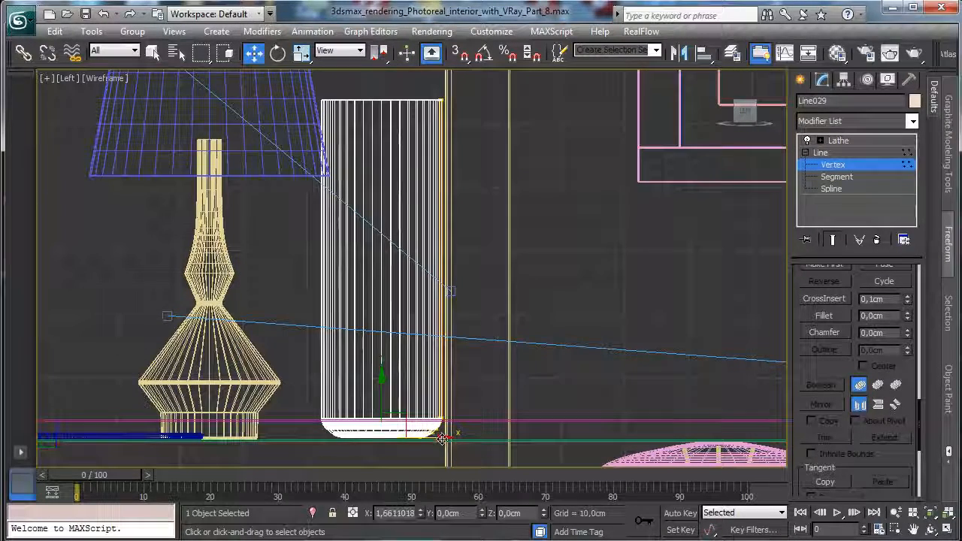
Step: Try to move the base vertices at the lathe axis sideways along X, and undo that move
left_click_drag(442, 438, 446, 439)
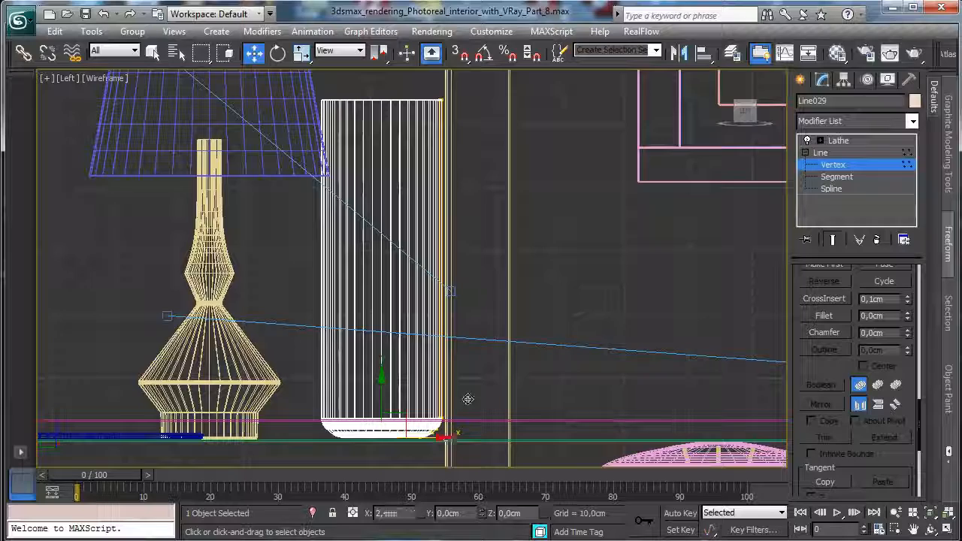
left_click_drag(468, 399, 464, 397)
left_click(102, 14)
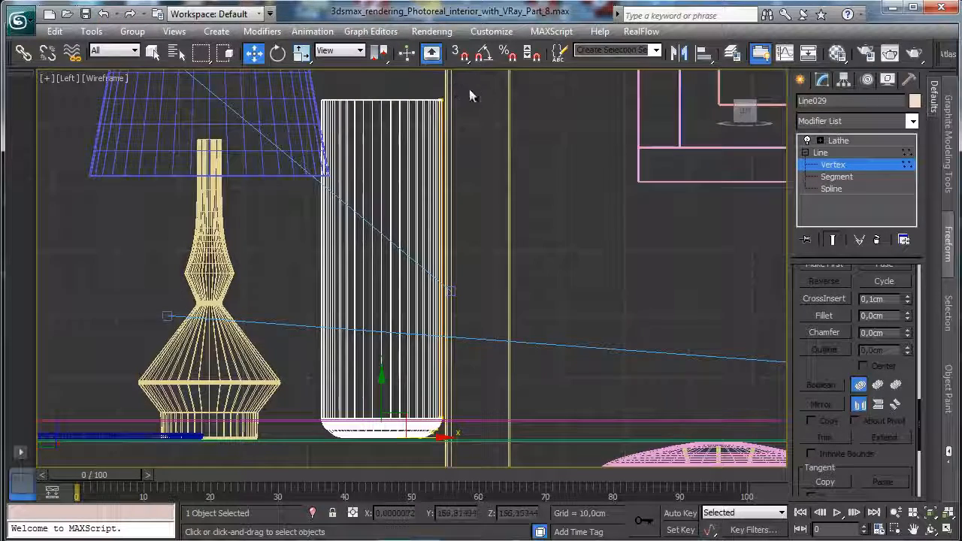
Step: Select all profile vertices of the side wall and rounded corner and move them inward along X to narrow the cylinder
left_click_drag(473, 83, 416, 464)
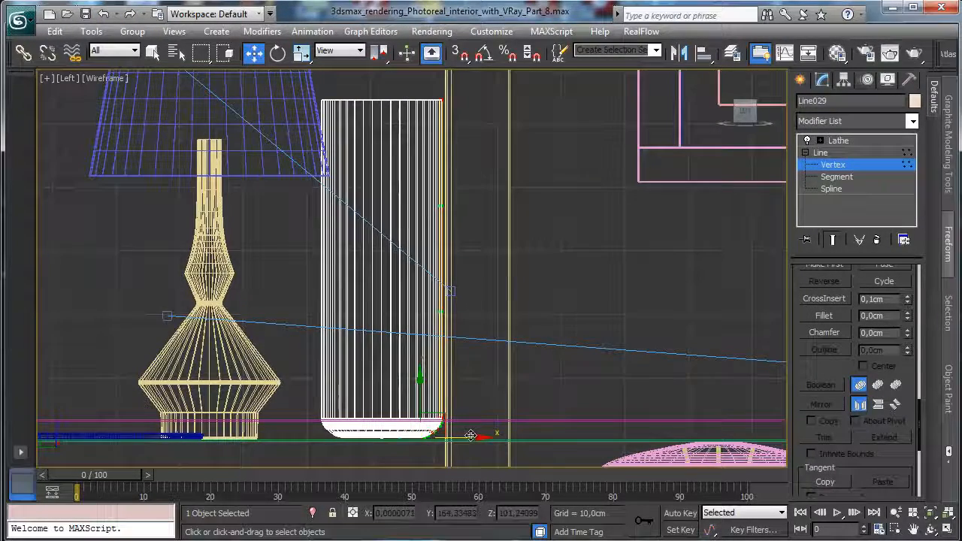
left_click_drag(470, 435, 450, 434)
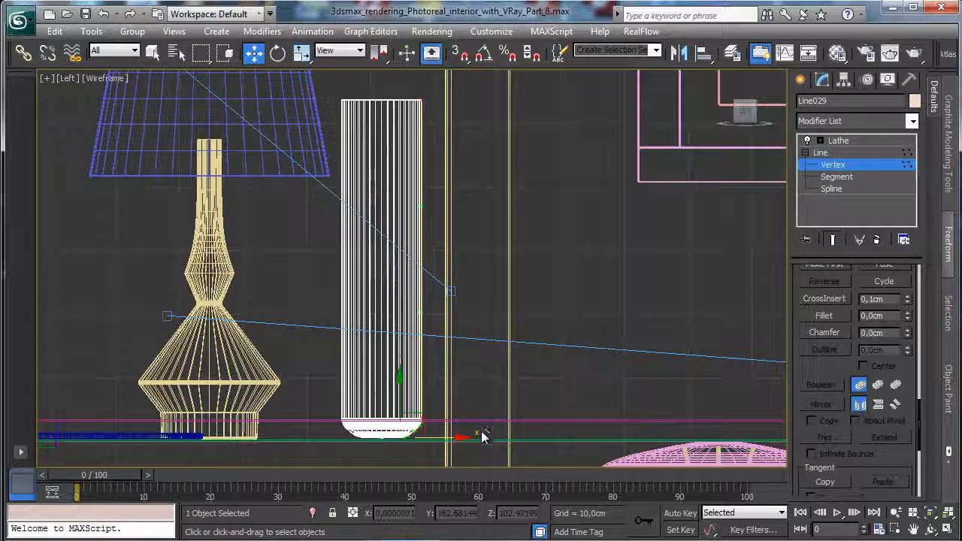
Step: Select the middle vertices of the profile's rounded lower corner and move them outward to make the base curve fuller
left_click(931, 520)
left_click(895, 530)
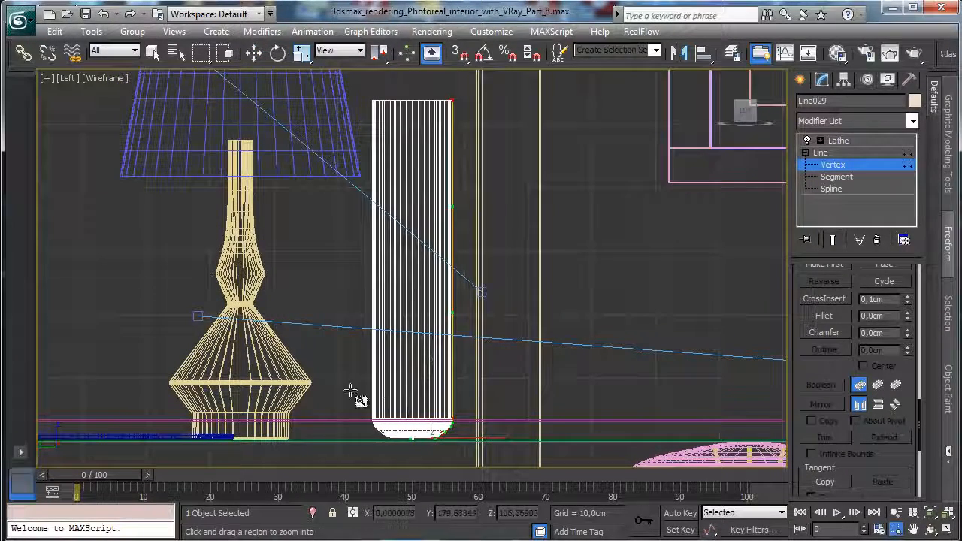
left_click_drag(350, 390, 505, 468)
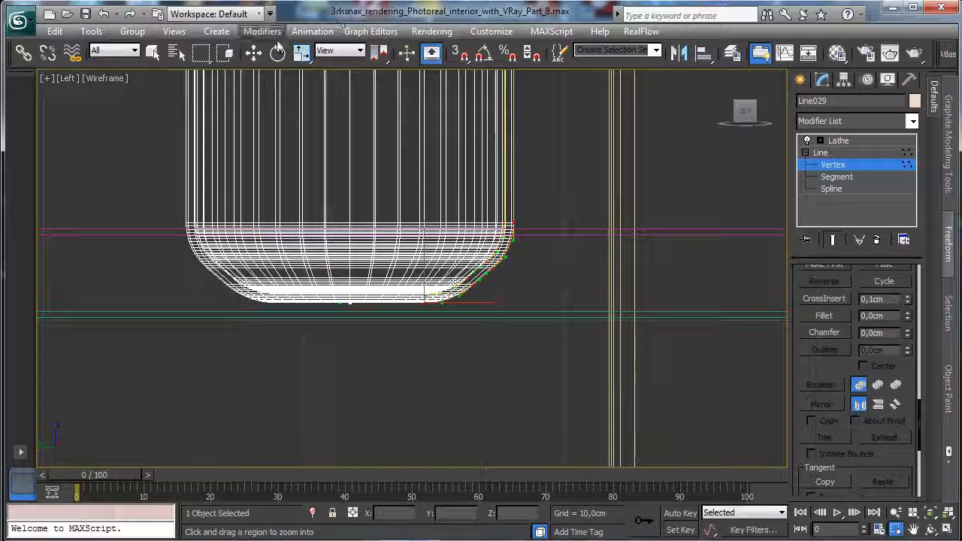
left_click(254, 52)
left_click(492, 290)
left_click_drag(449, 248, 509, 300)
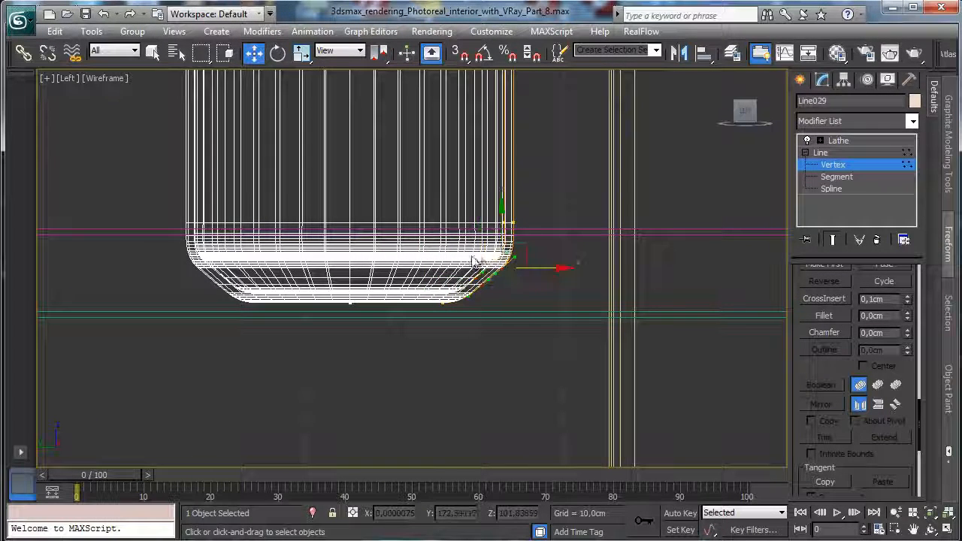
Step: Reposition the middle vertices of the profile's rounded lower corner downward to reshape the base curve, and return to the Lathe level
left_click_drag(521, 248, 499, 257)
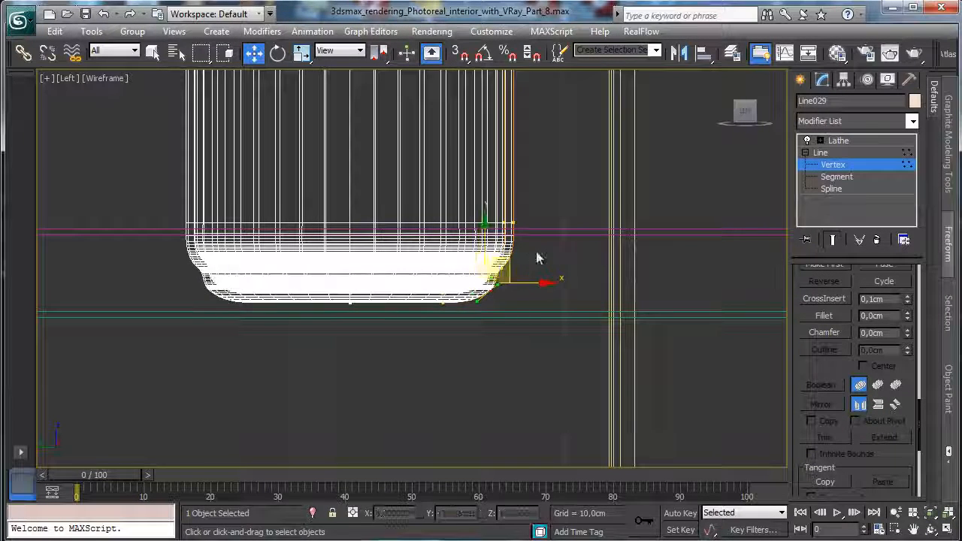
left_click(851, 165)
left_click(852, 141)
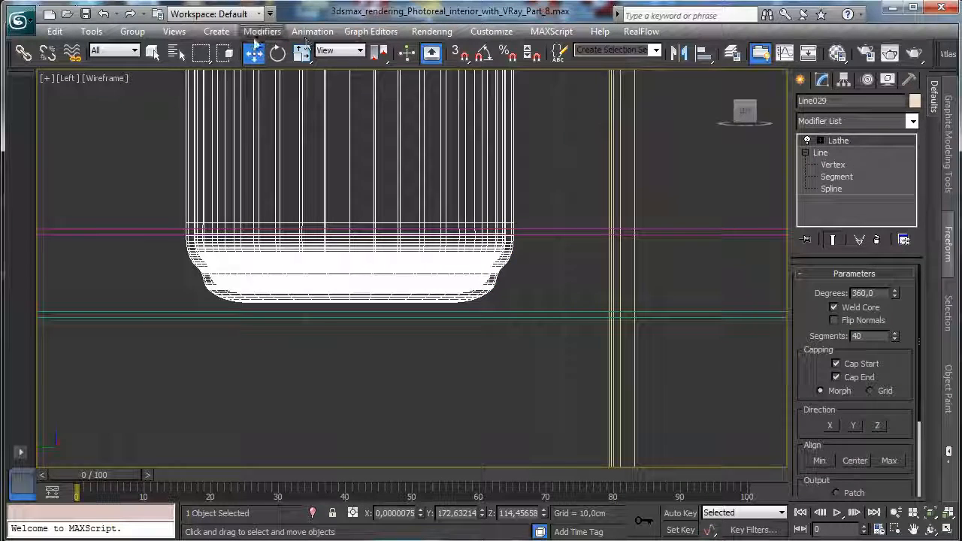
Step: Lower the vessel along Z to about 114,14 cm so its base rests on the shelf surface
right_click(252, 57)
left_click_drag(237, 154, 581, 112)
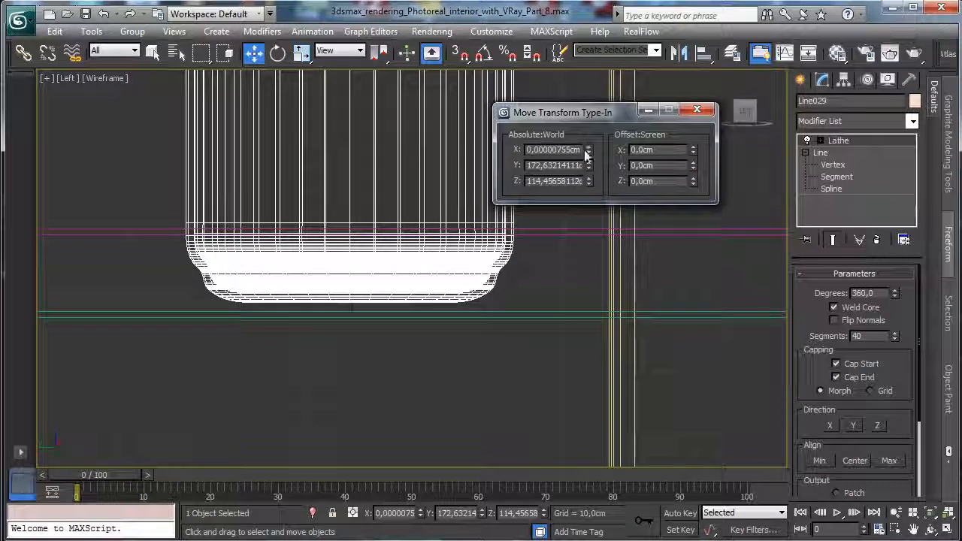
left_click_drag(590, 187, 594, 189)
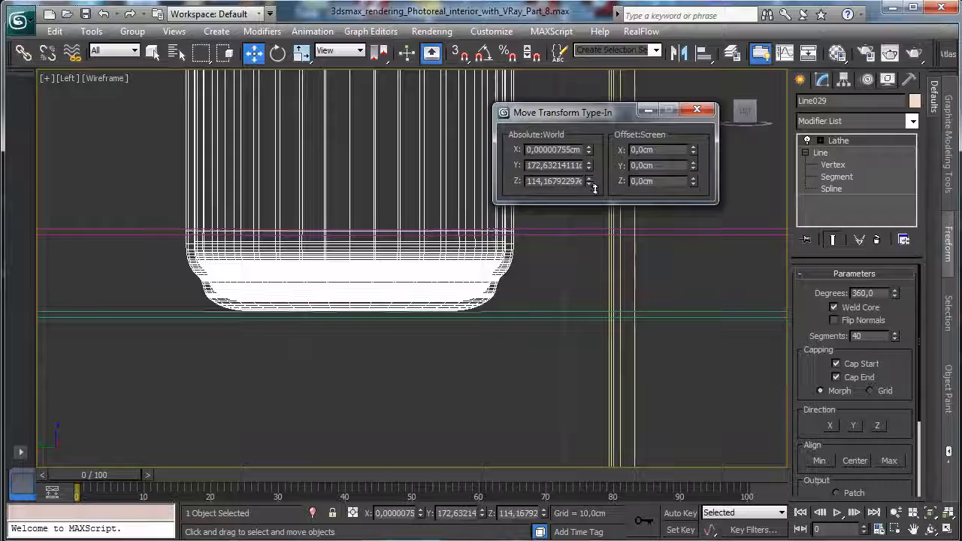
left_click(697, 111)
left_click(948, 530)
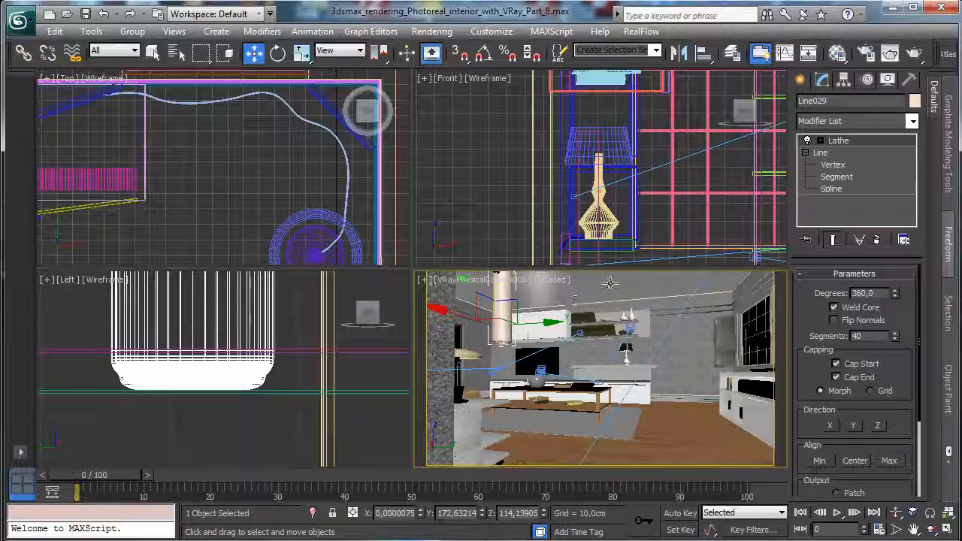
Step: Align the vessel center to center with the table lamp's base in X and Y only, and slide it along Y beside the lamp
left_click(703, 52)
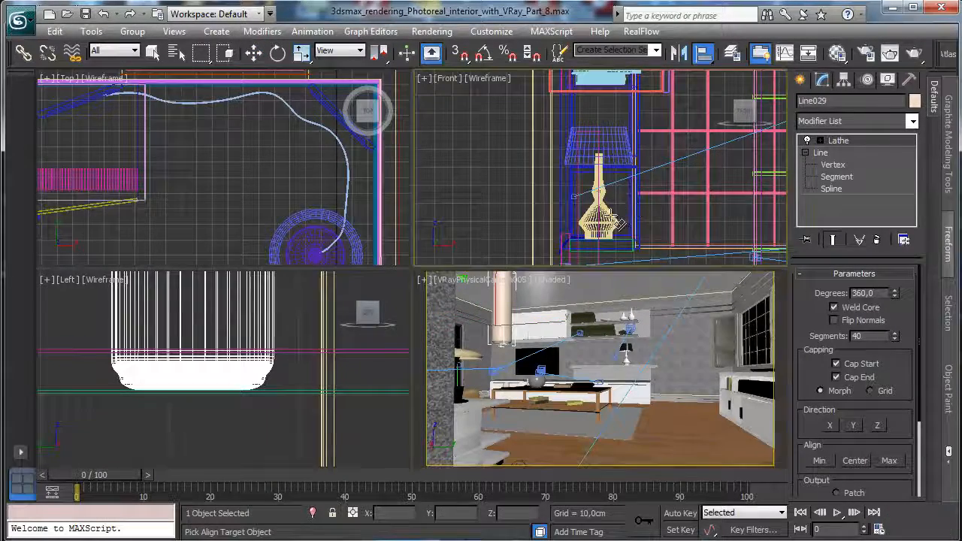
left_click(623, 211)
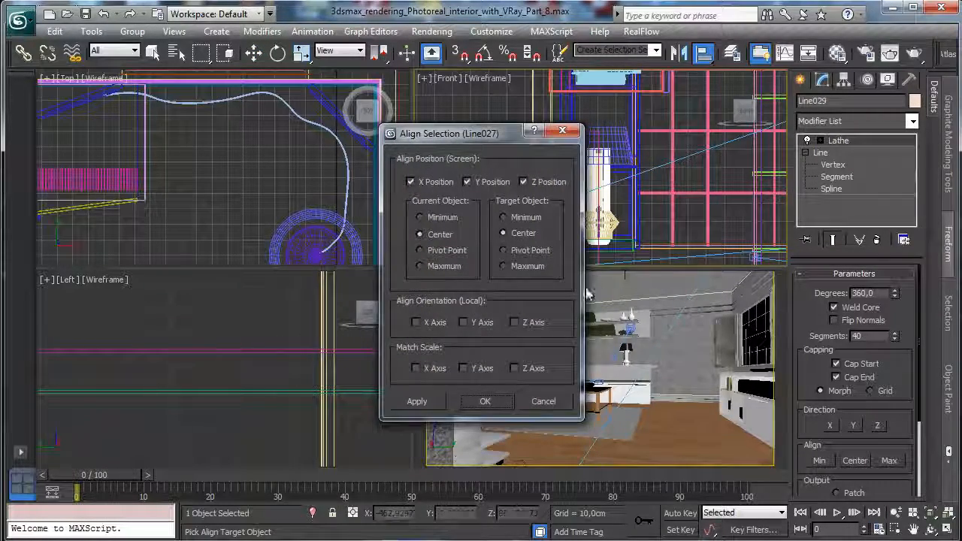
left_click(530, 182)
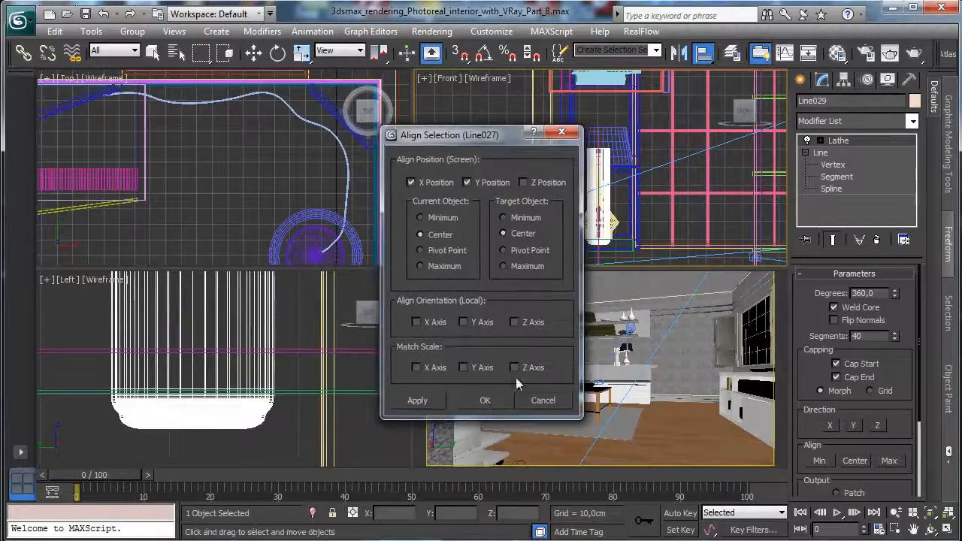
left_click(485, 400)
key("w")
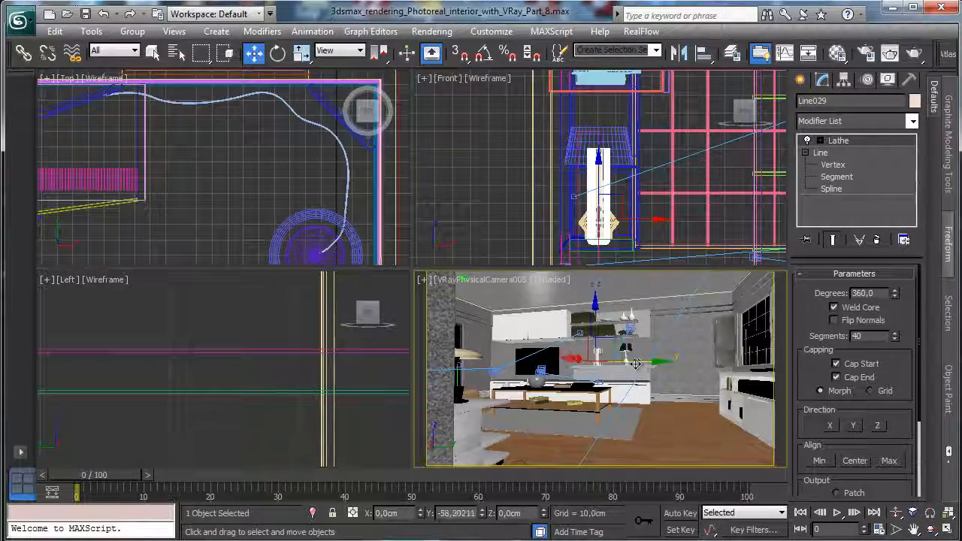
left_click_drag(635, 363, 631, 363)
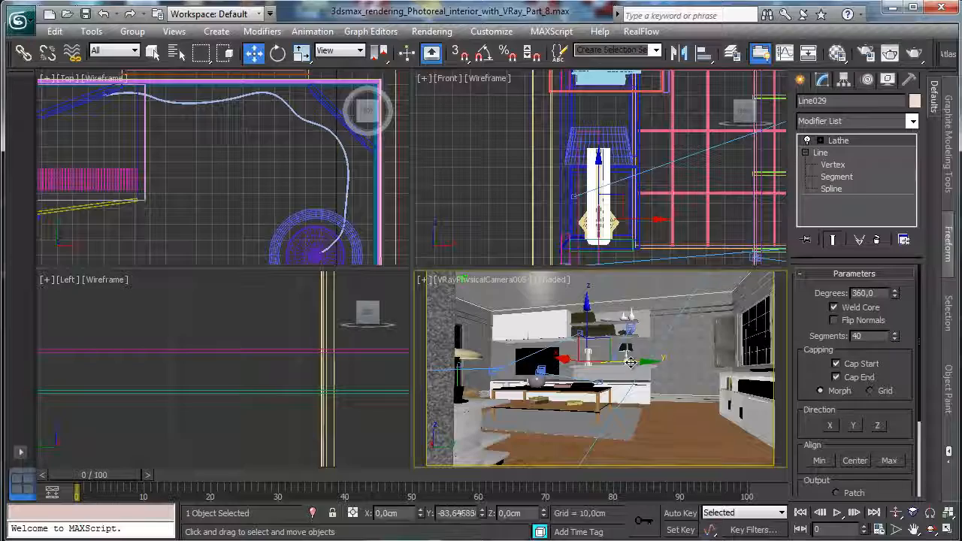
Step: Name an unused material "Glass vase" and assign it to the vessel, showing the camera view maximized
left_click(837, 53)
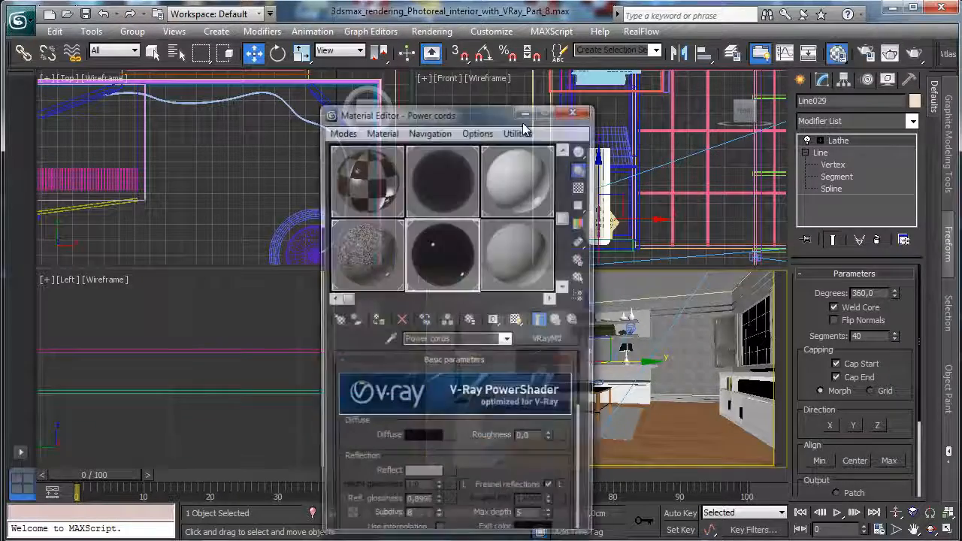
left_click(508, 238)
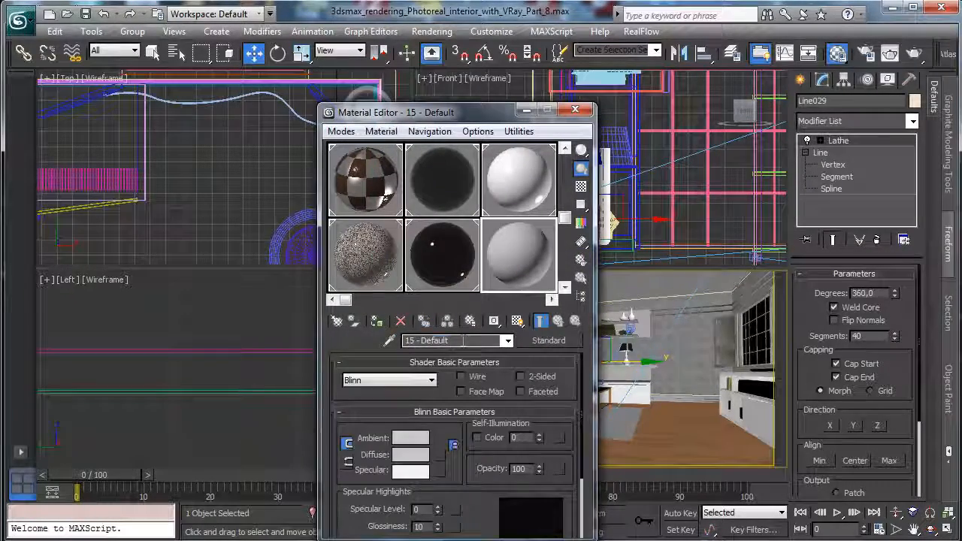
type("Glass")
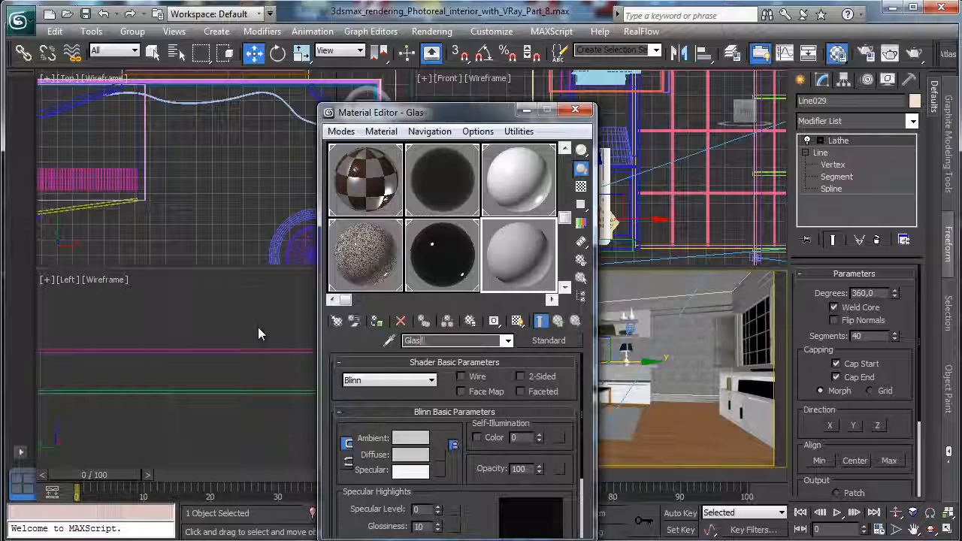
type(" vase")
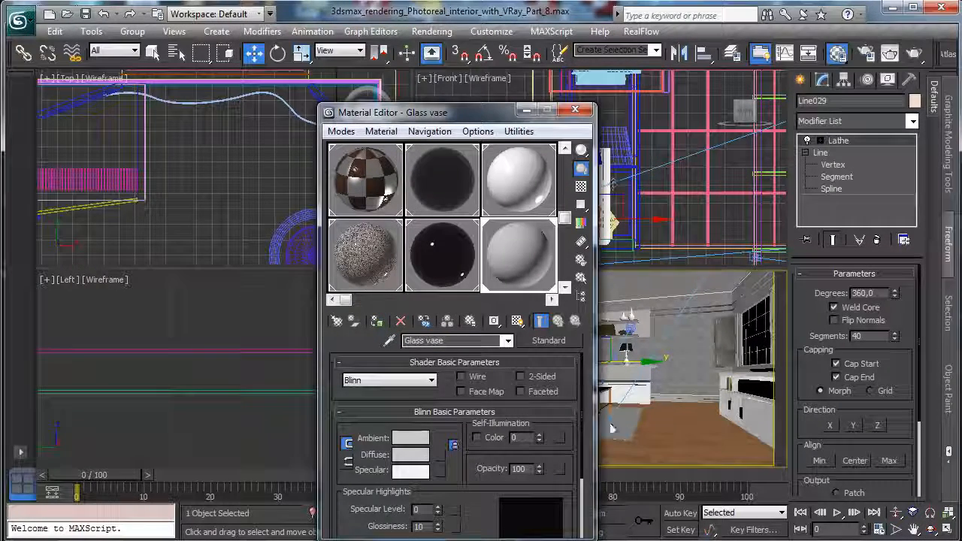
left_click_drag(450, 112, 783, 63)
key("alt+w")
Step: Change the Glass vase material's type to VRayMtl and set its diffuse color to black
left_click(830, 288)
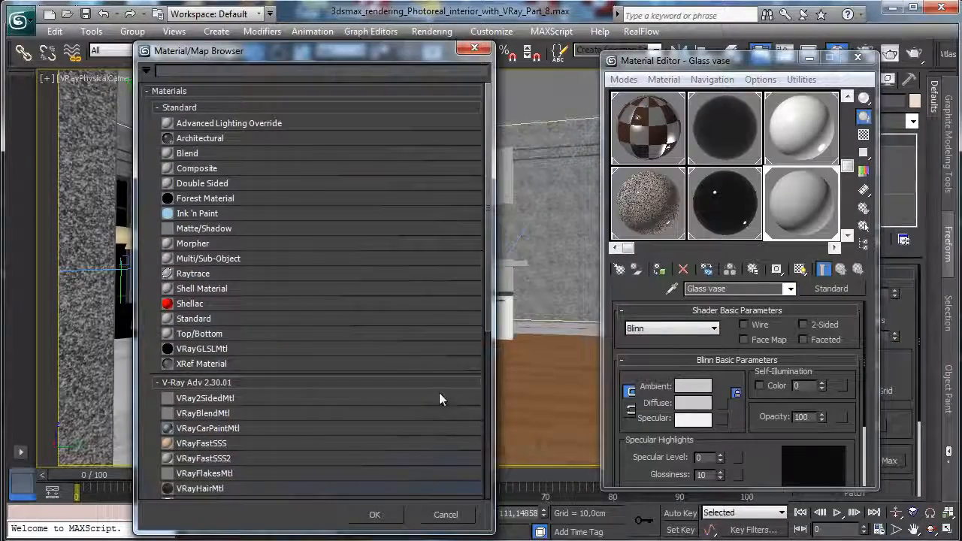
left_click_drag(487, 289, 487, 332)
double_click(225, 455)
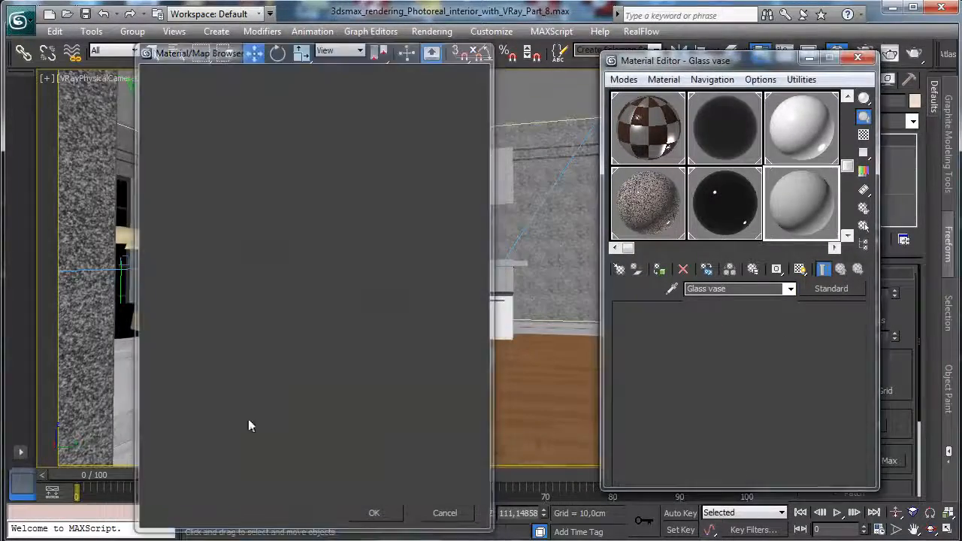
left_click(704, 388)
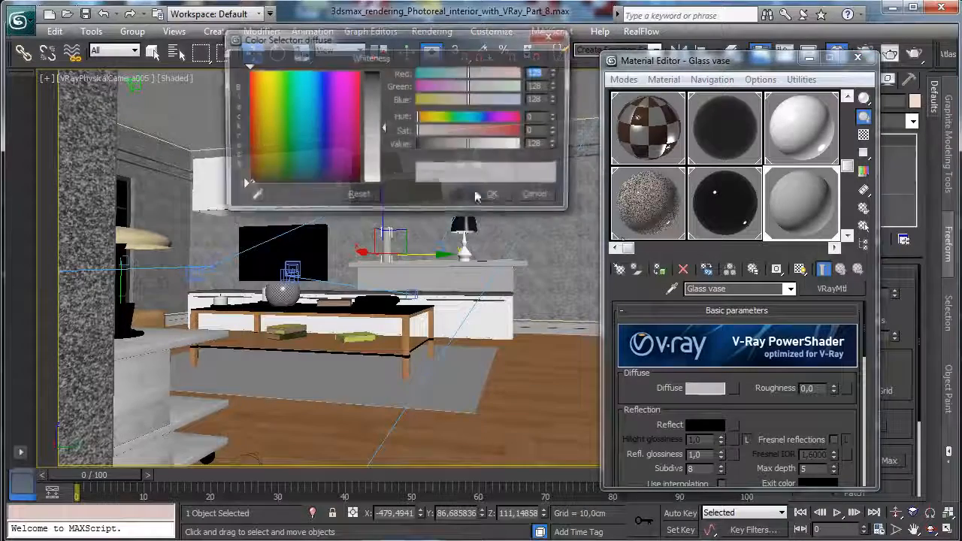
left_click_drag(470, 144, 418, 145)
left_click(494, 196)
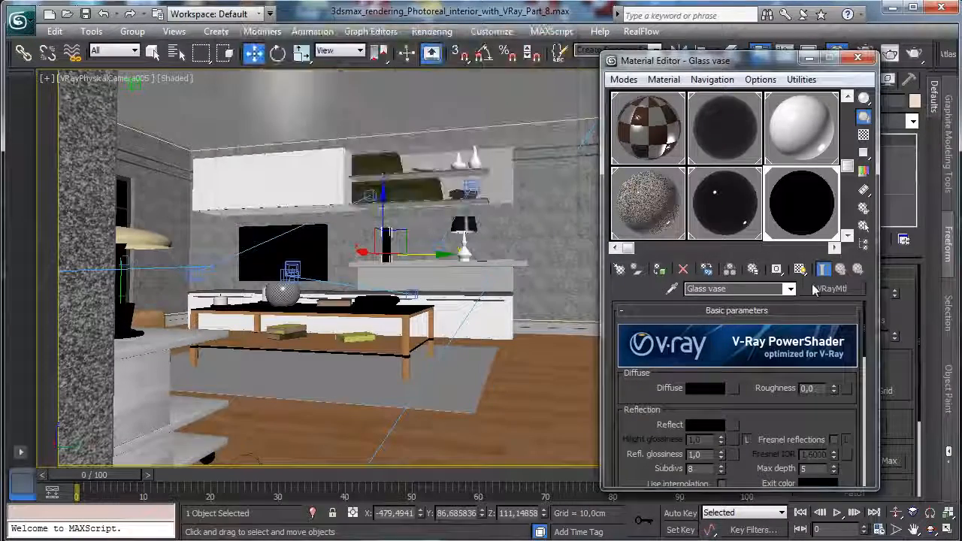
Step: Enable Fresnel reflections on the Glass vase material, unlock the Fresnel IOR and set it to 1,7
left_click(833, 440)
scroll(857, 345, "down", 4)
left_click(845, 352)
double_click(812, 368)
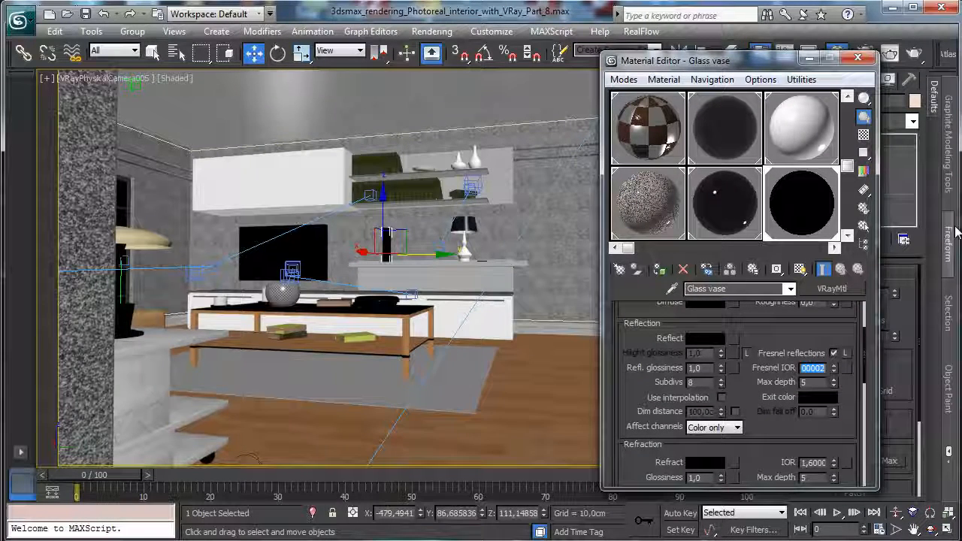
type("11")
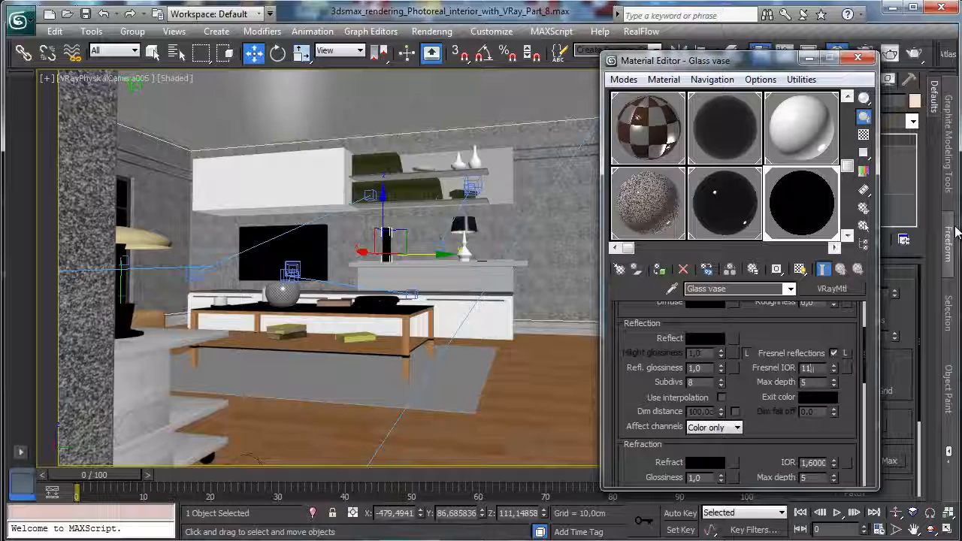
key("BackSpace")
key("BackSpace")
key("BackSpace")
key("BackSpace")
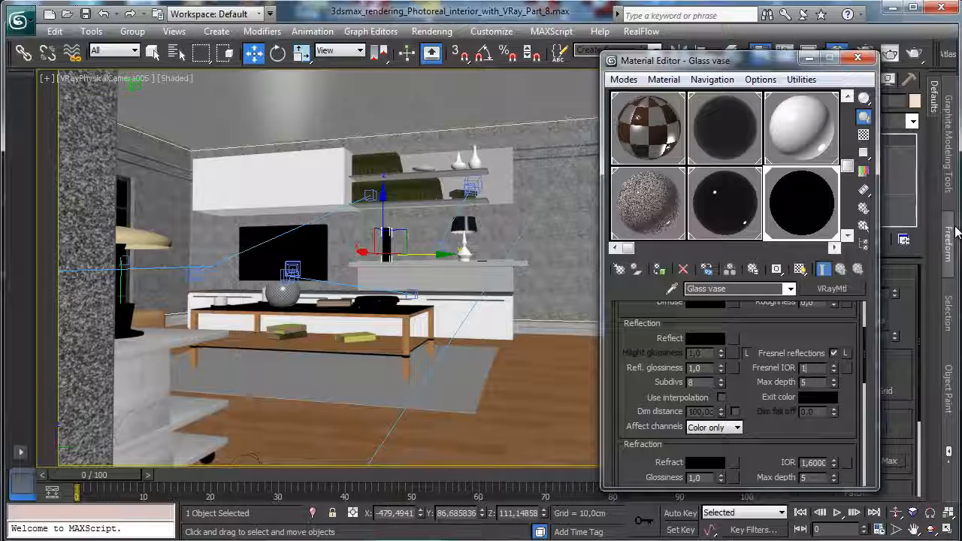
type("1,7")
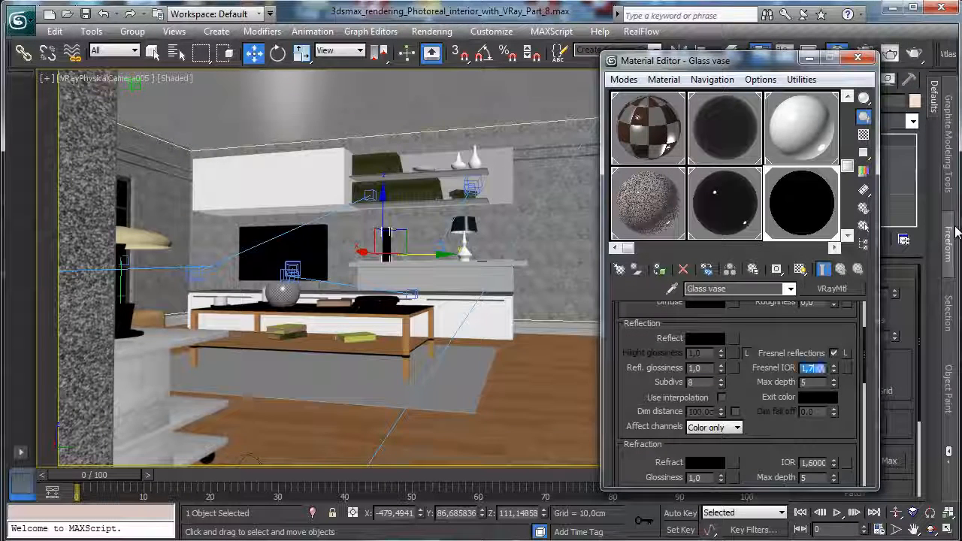
key("Return")
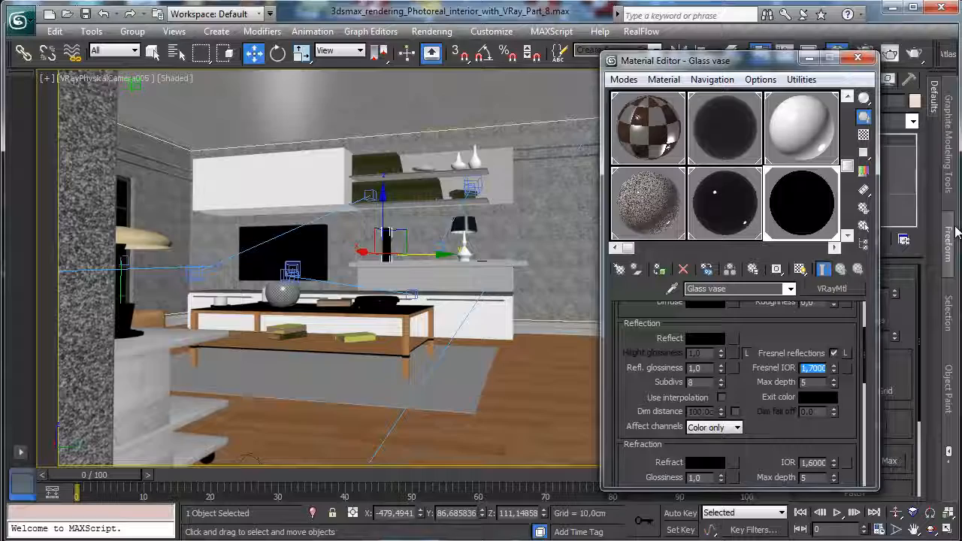
Step: Set the Glass vase material's reflection color to white and its reflection glossiness to 0,95
left_click(714, 339)
left_click_drag(463, 147, 529, 147)
left_click(495, 197)
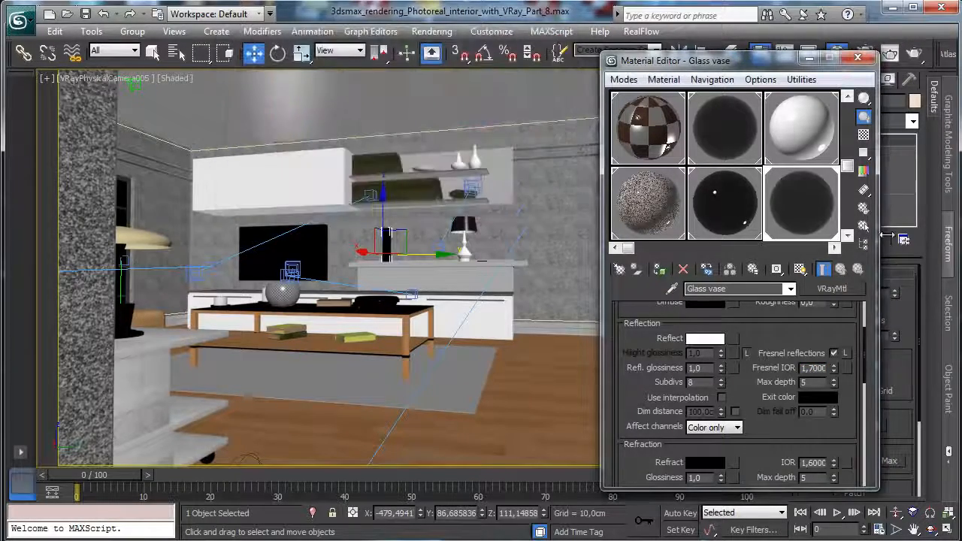
left_click_drag(762, 321, 767, 280)
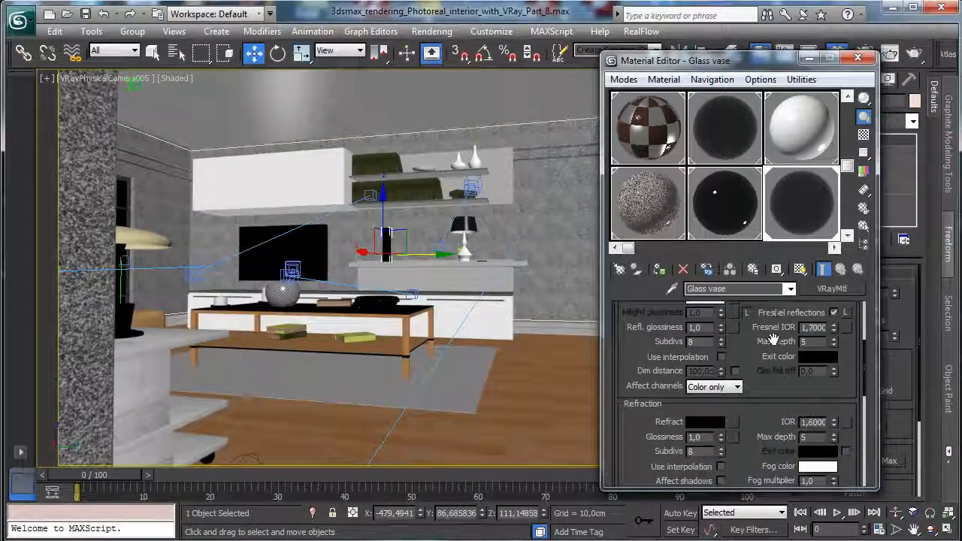
left_click_drag(723, 332, 721, 331)
left_click(719, 324)
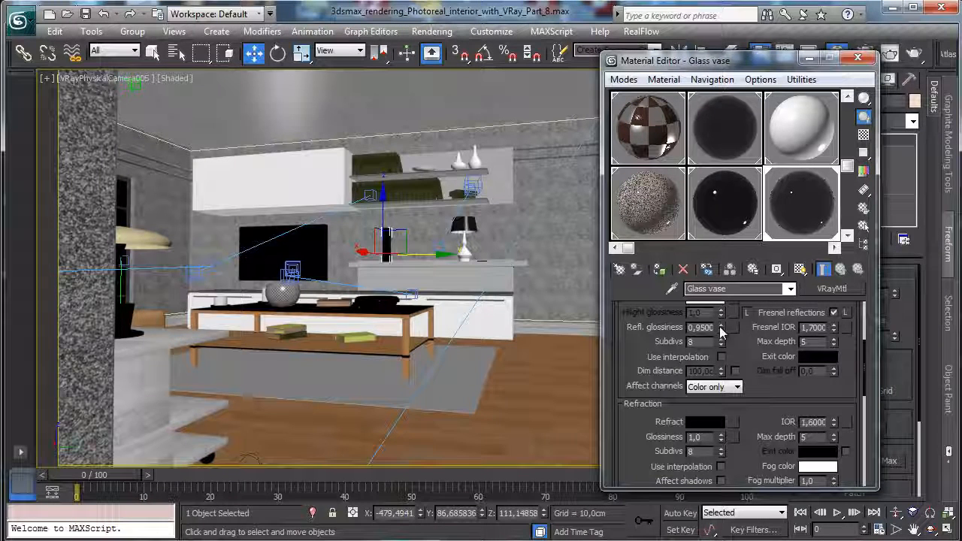
Step: Set the Glass vase material's refraction IOR to 1.4
left_click_drag(829, 398, 827, 364)
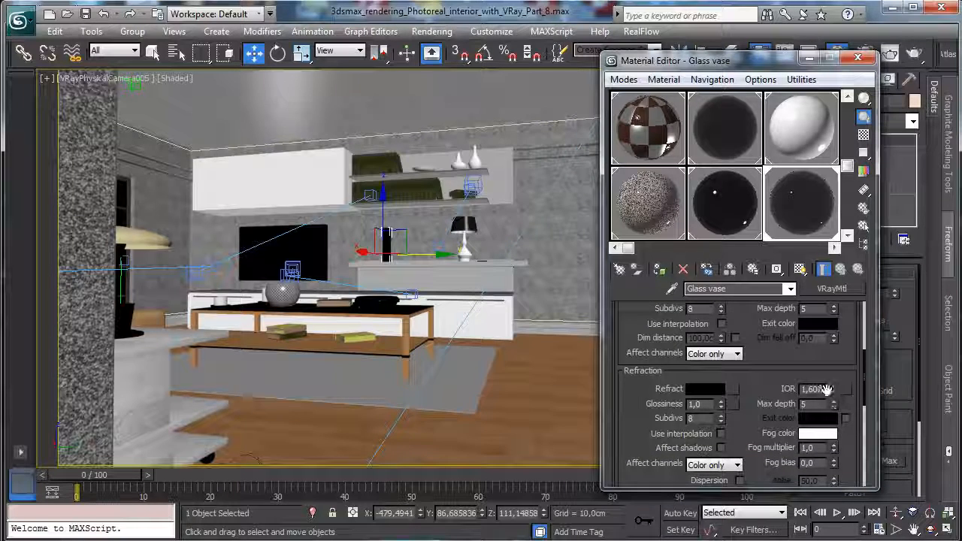
double_click(823, 389)
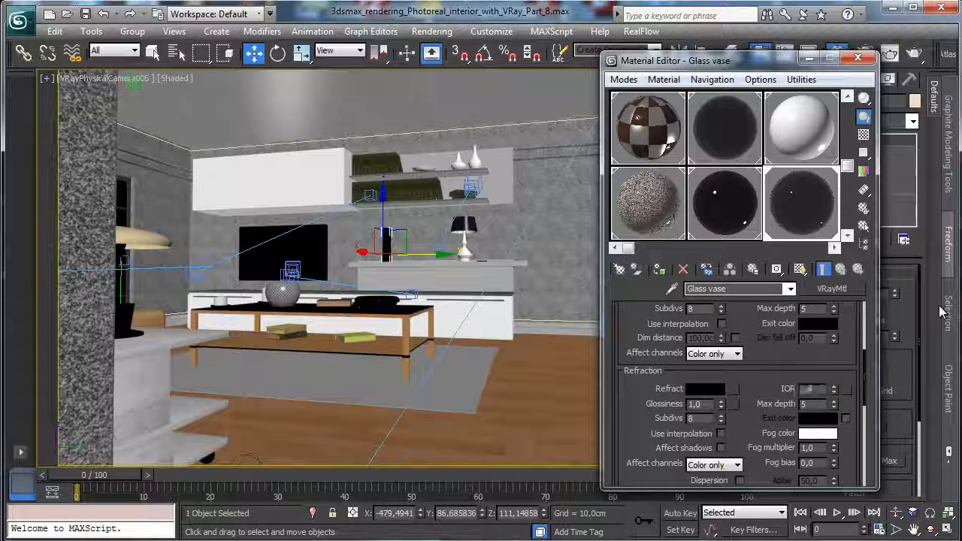
type("1.4")
key("Return")
Step: Set the Glass vase material's refraction color to a light gray of value 210 and enable Affect shadows
left_click(706, 389)
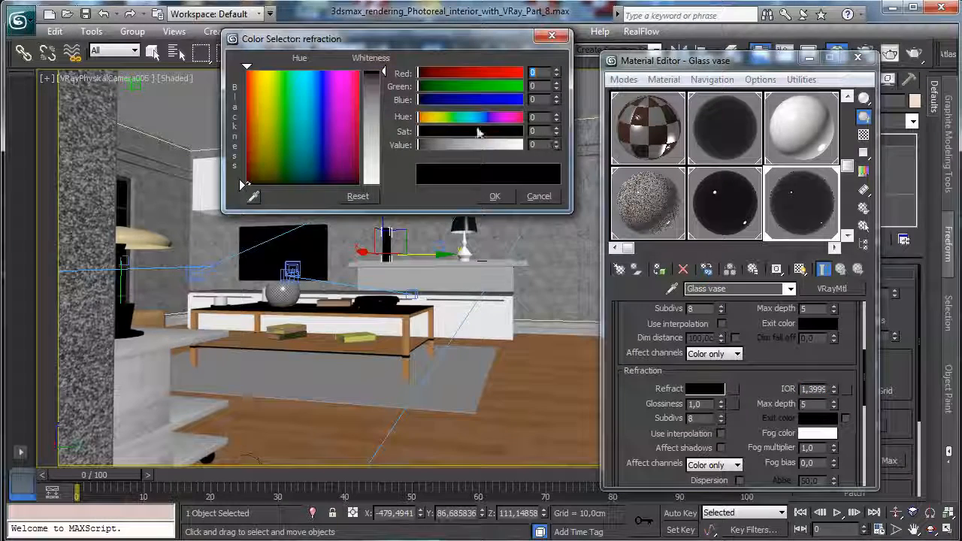
left_click_drag(492, 145, 455, 127)
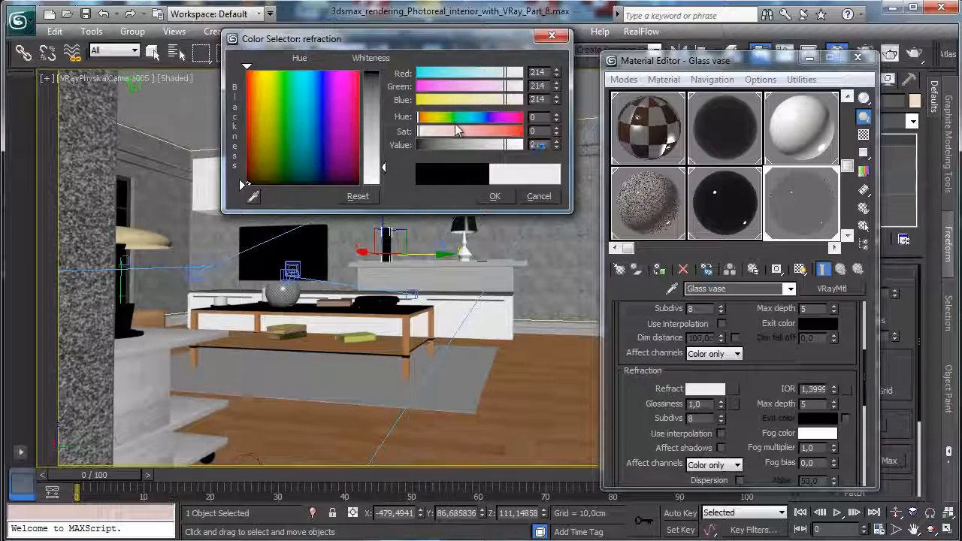
type("210")
key("Return")
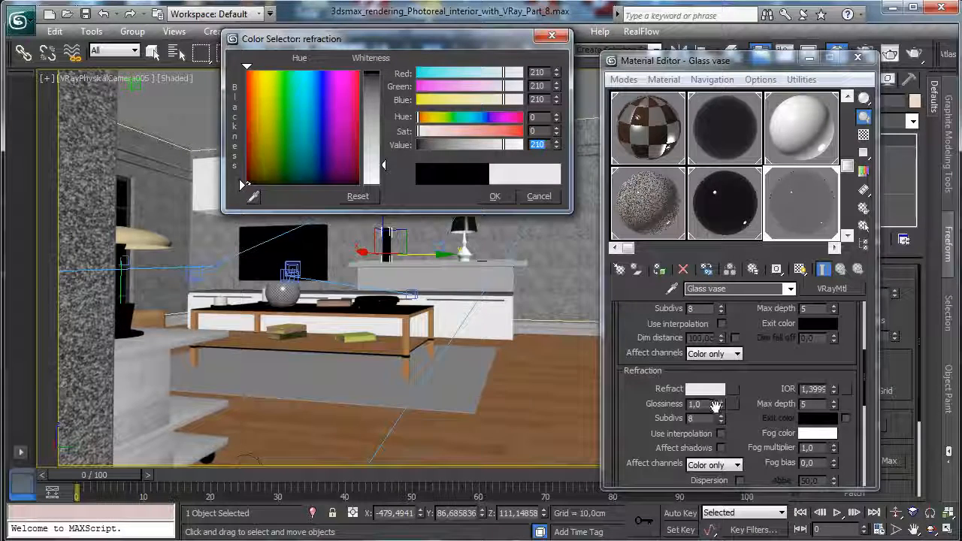
left_click(720, 448)
scroll(838, 367, "down", 1)
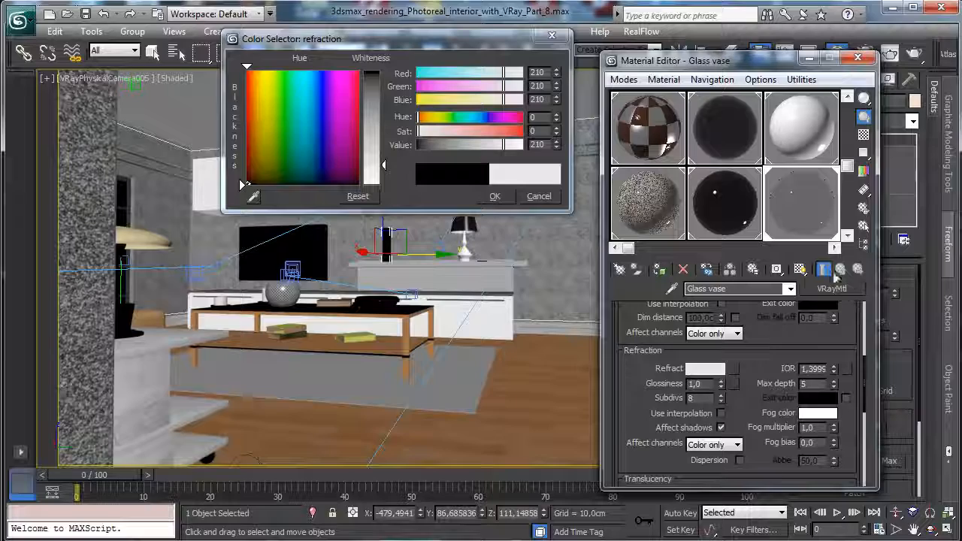
left_click(496, 196)
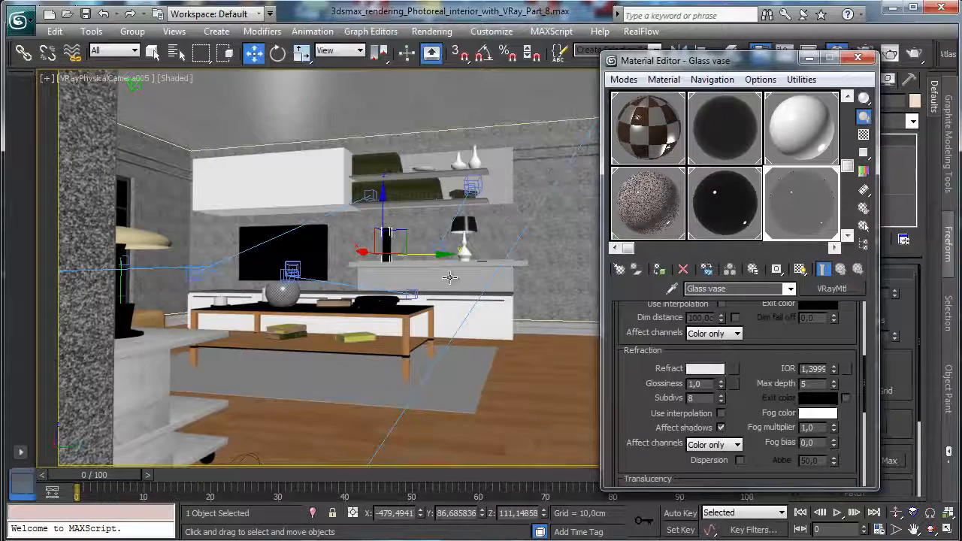
Step: Test-render the shelf region of the camera view with the glass vase and minimize the frame buffer
left_click(913, 52)
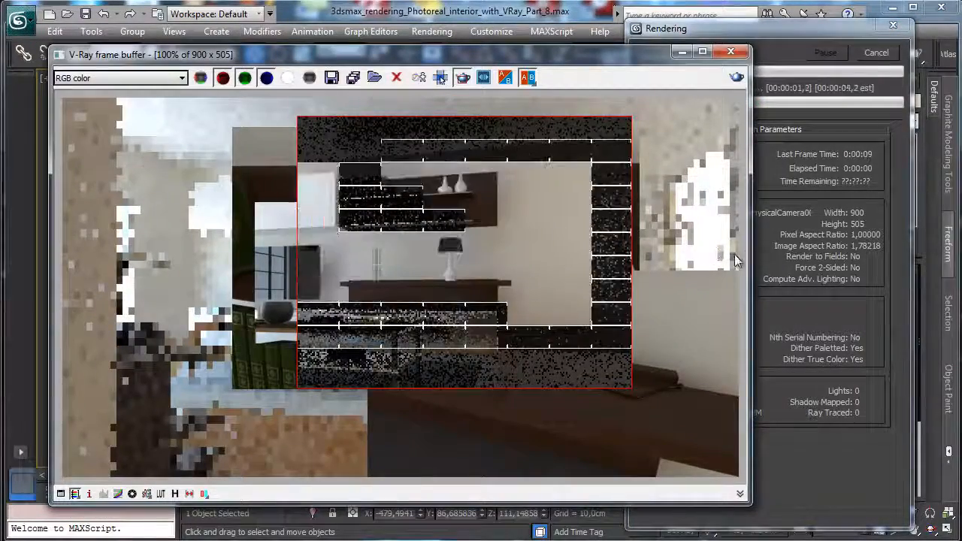
left_click(681, 52)
Step: Set the Glass vase material's refraction color to a near-white gray of value 240
left_click(710, 369)
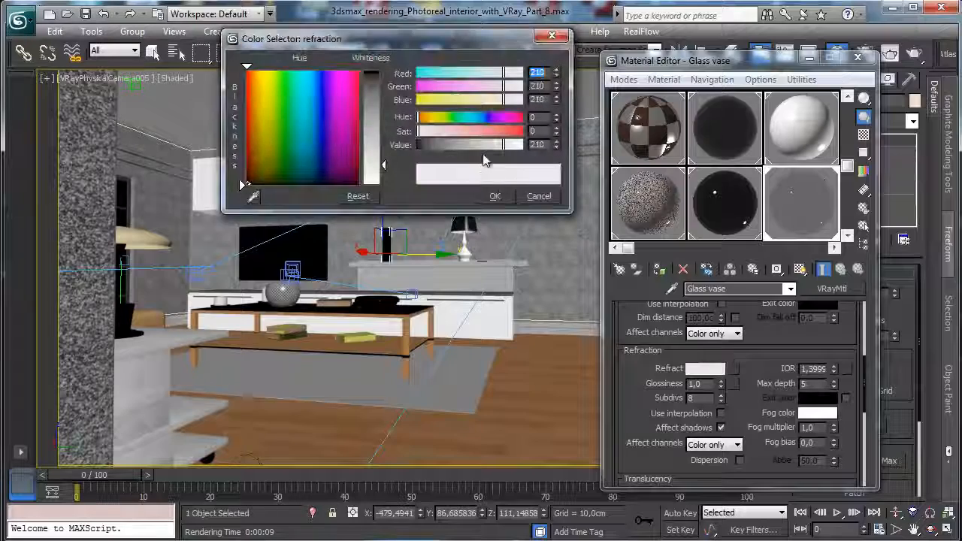
type("240")
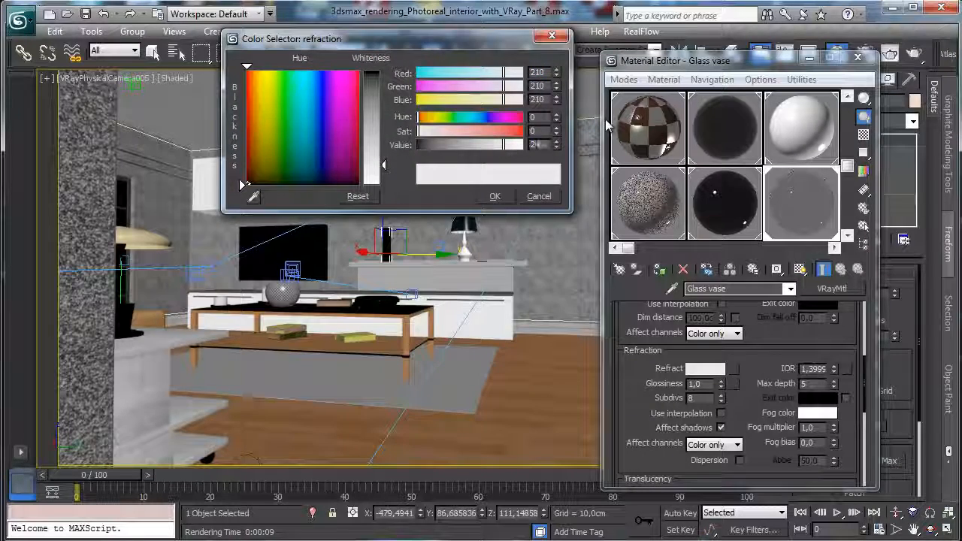
key("Return")
left_click(512, 194)
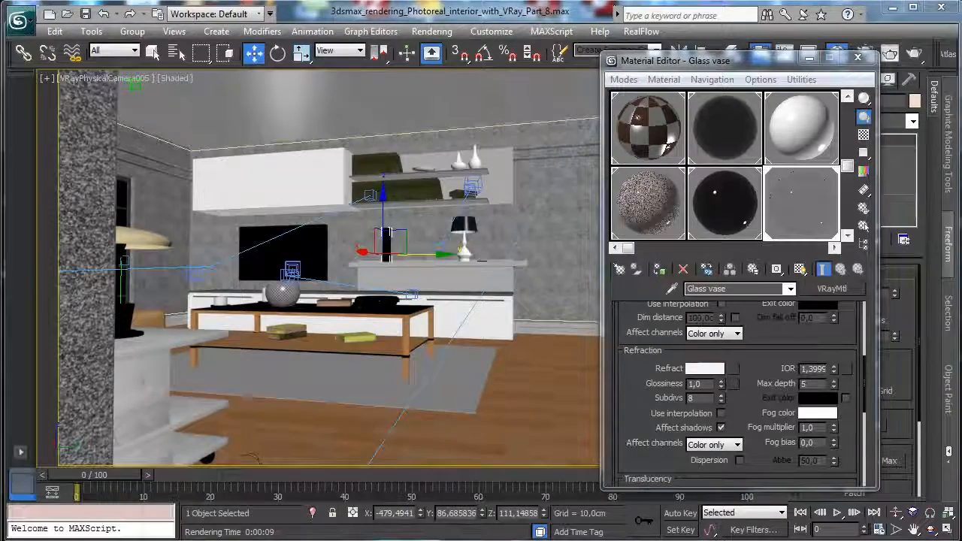
Step: Test-render a small region around the glass vase, and clear the frame buffer and Material Editor out of the way
key("shift+q")
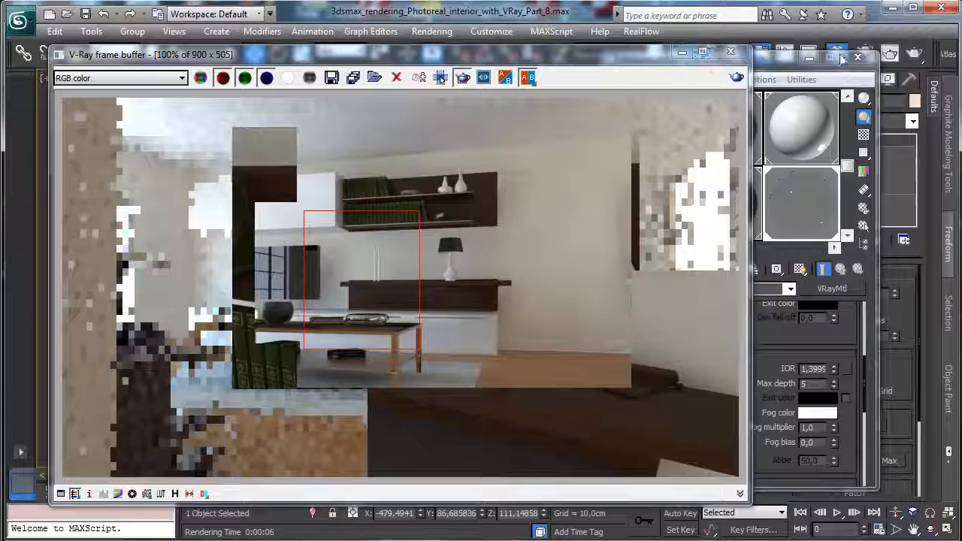
left_click(841, 58)
left_click(809, 57)
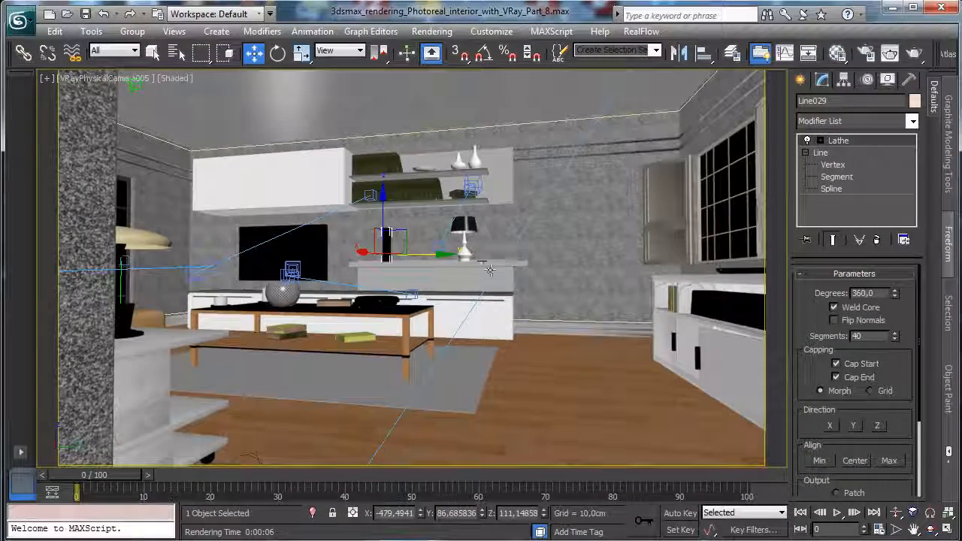
Step: In a close perspective view, raise the glass vase slightly to about Z 114.3 cm so it stands on the shelf
left_click(87, 79)
left_click(133, 135)
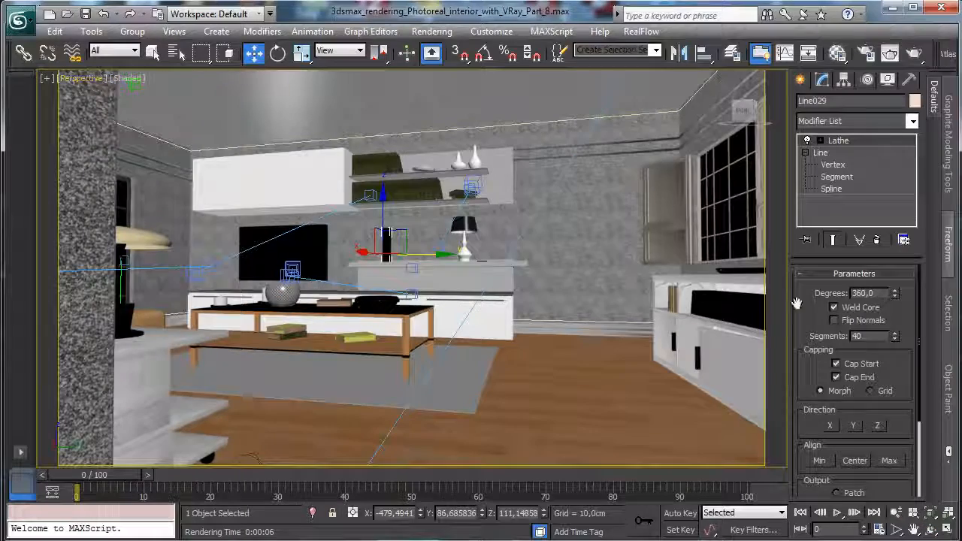
left_click(932, 515)
left_click(895, 512)
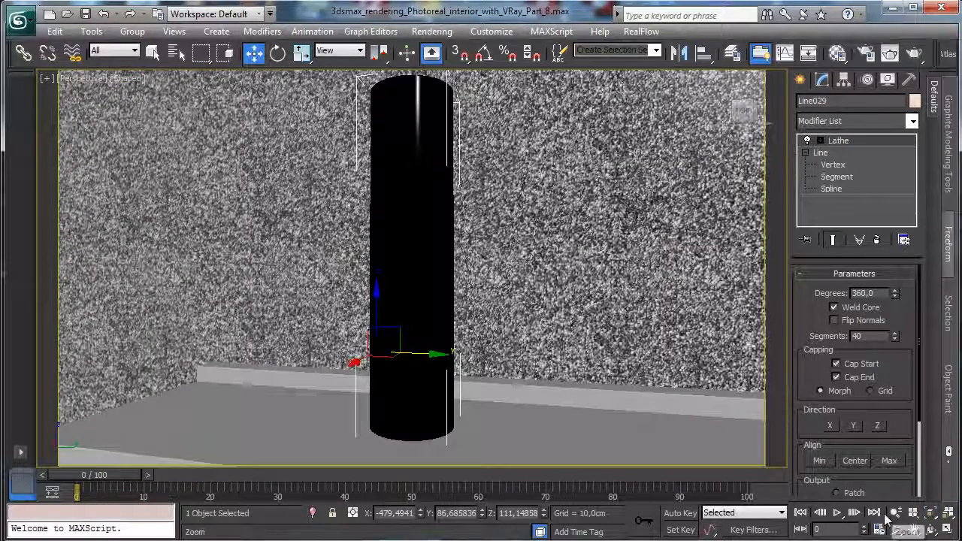
left_click_drag(474, 331, 485, 358)
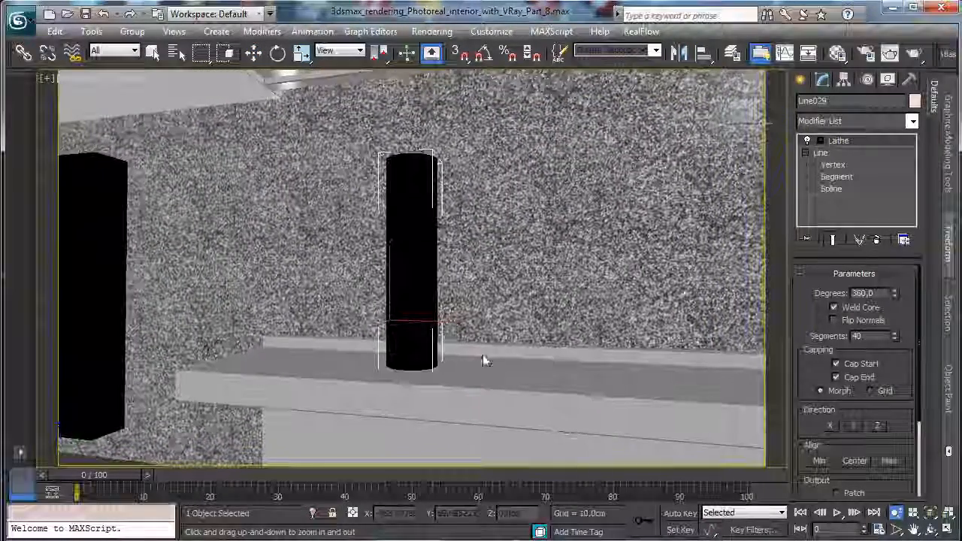
left_click(253, 52)
left_click_drag(391, 281, 426, 263)
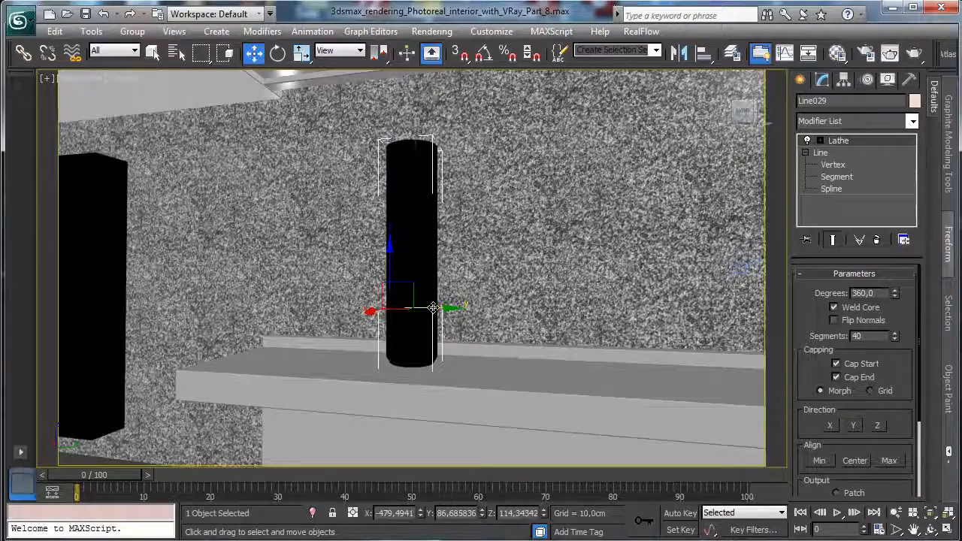
Step: Copy the glass vase to its lamp side and set the copy on the shelf, scaled uniformly to about 79%
mouse_move(433, 308)
left_mouse_down()
mouse_move(460, 294)
mouse_move(418, 310)
mouse_move(503, 310)
mouse_move(459, 321)
mouse_move(468, 339)
left_mouse_up()
key("Return")
left_click(301, 52)
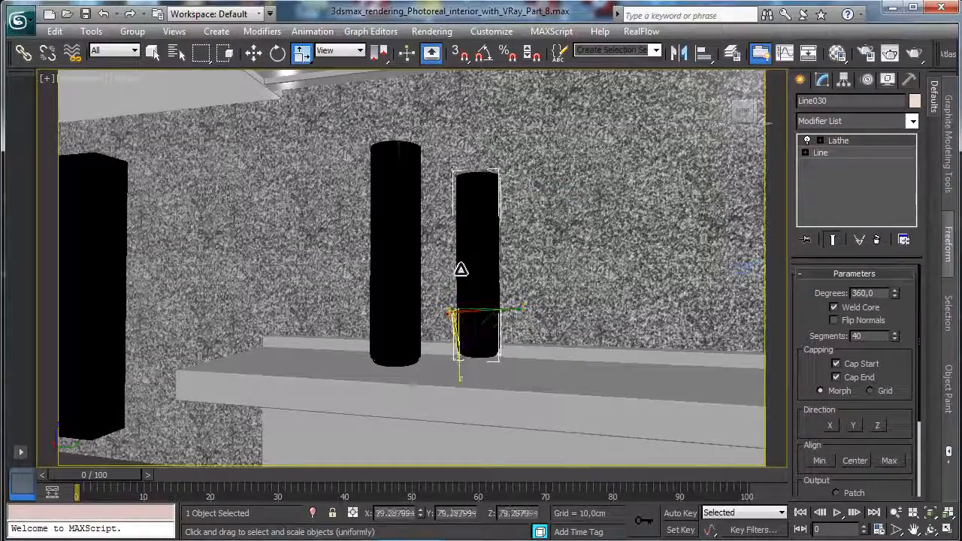
left_click(254, 53)
left_click_drag(458, 268, 459, 281)
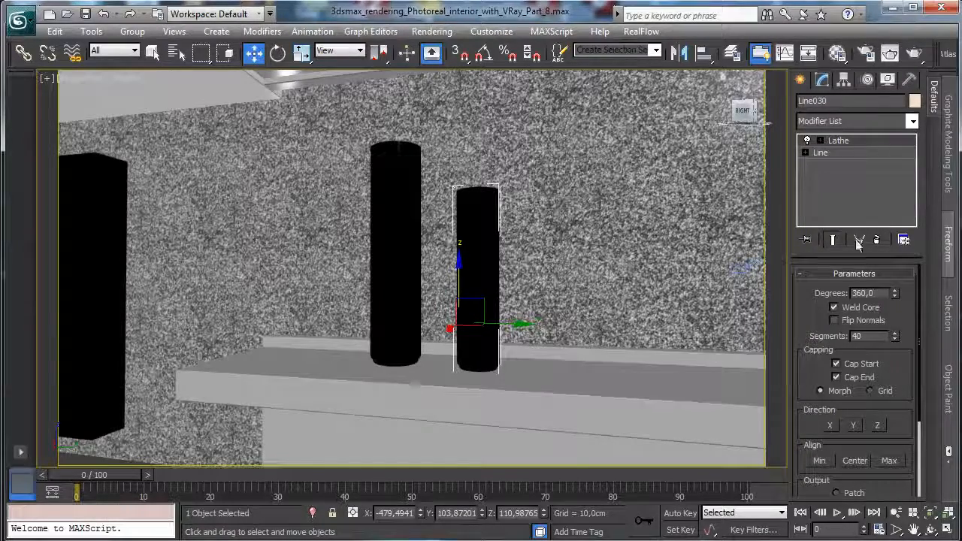
Step: Restore the four-viewport layout and show VRayPhysicalCamera005 in the perspective viewport
left_click(948, 529)
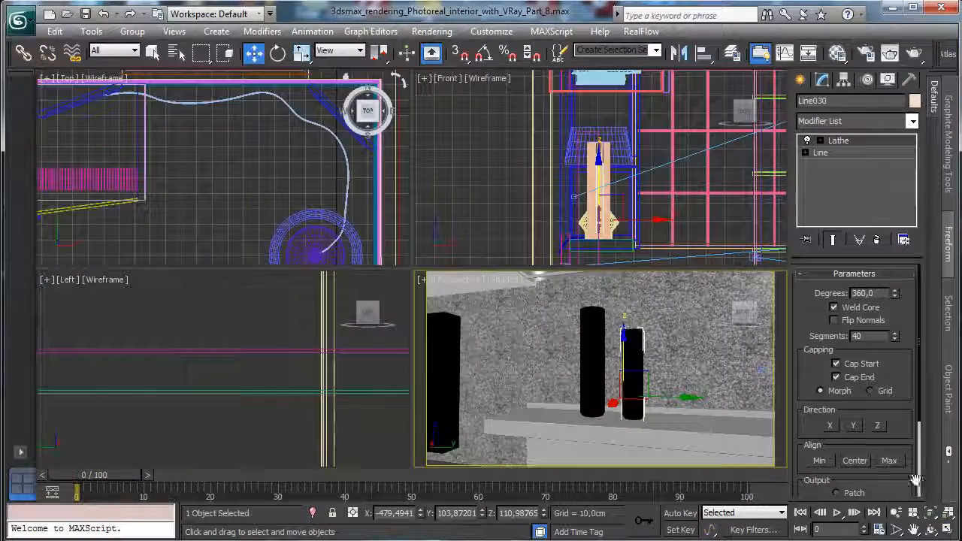
left_click(462, 281)
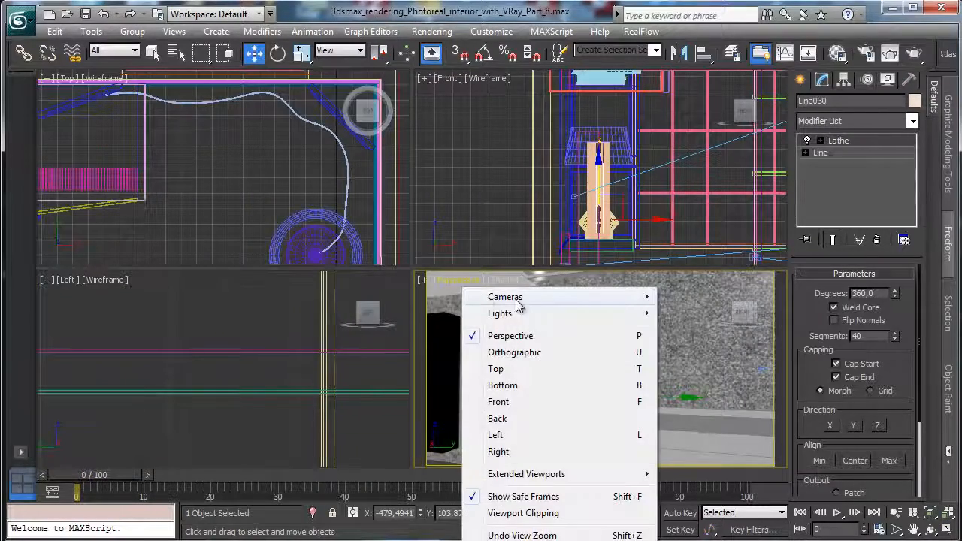
mouse_move(519, 297)
left_click(755, 363)
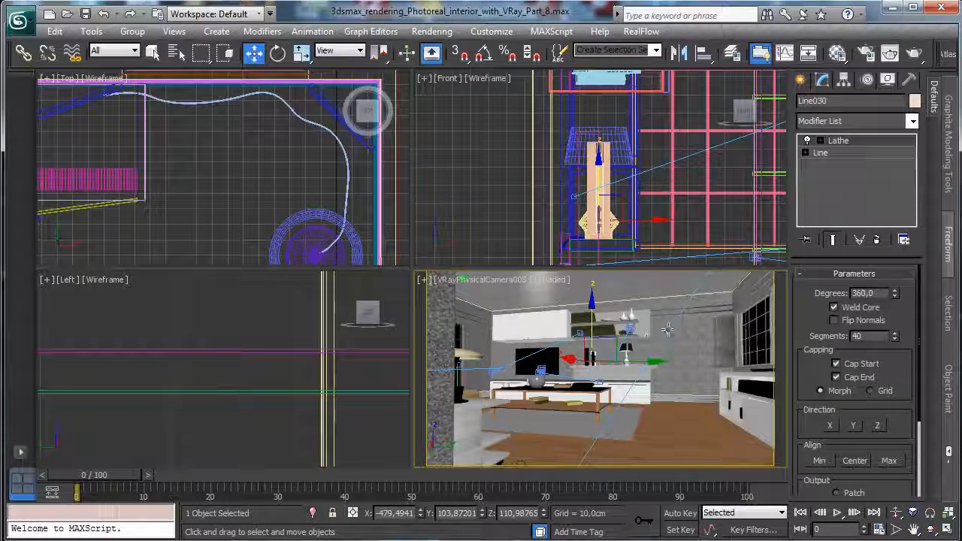
Step: Set the TV box's height to 4 cm and move it back along X to about -501 cm, against the wall
left_click(540, 363)
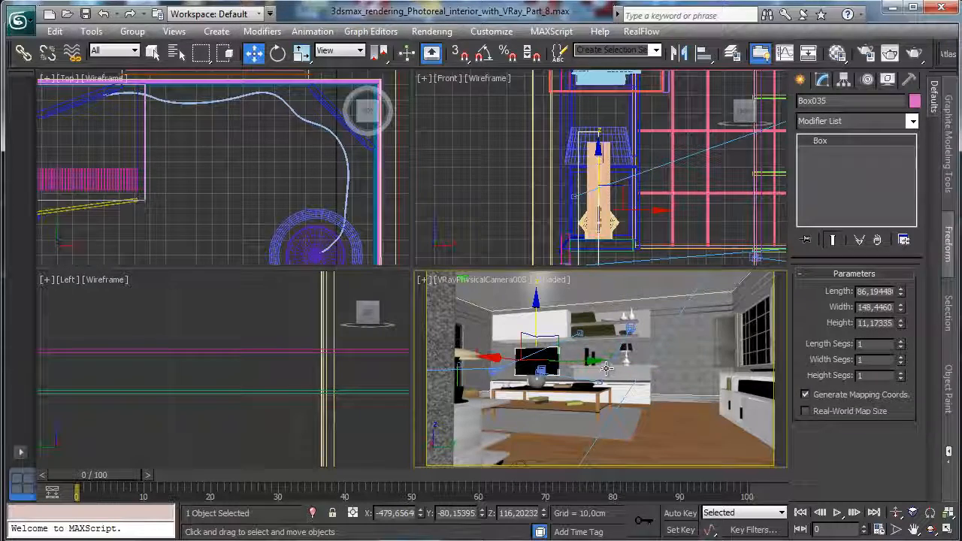
left_click(501, 279)
left_click(565, 336)
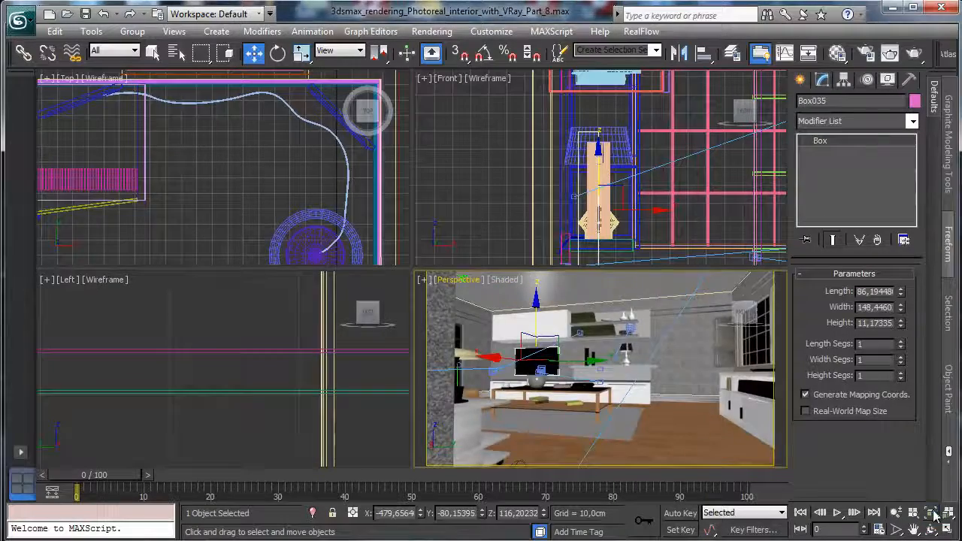
left_click(931, 514)
left_click(946, 529)
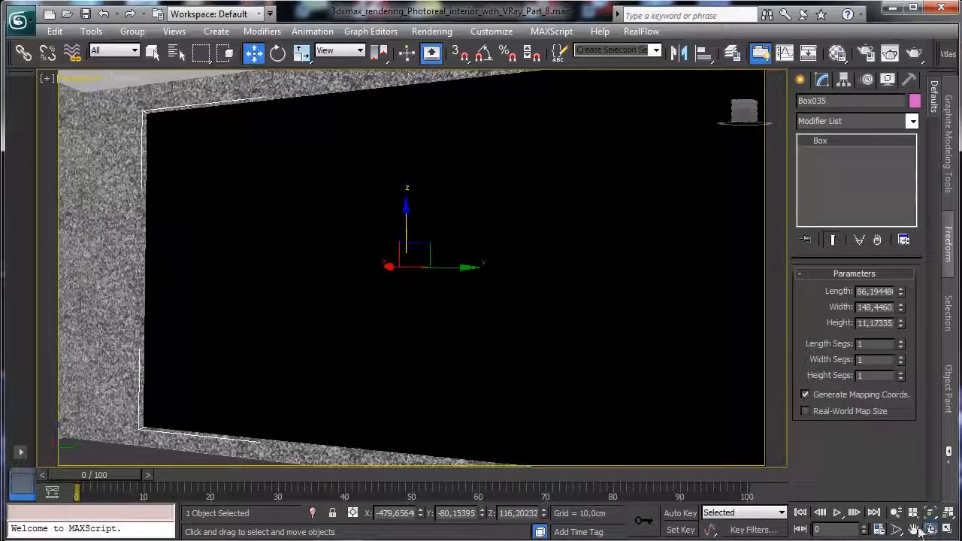
left_click(930, 529)
left_click_drag(399, 311, 691, 350)
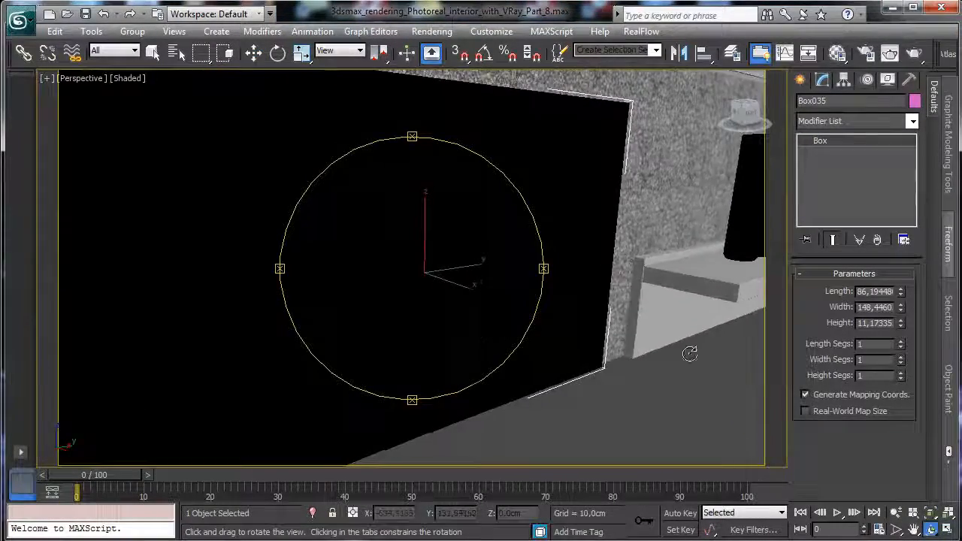
left_click(897, 513)
left_click_drag(411, 320, 431, 361)
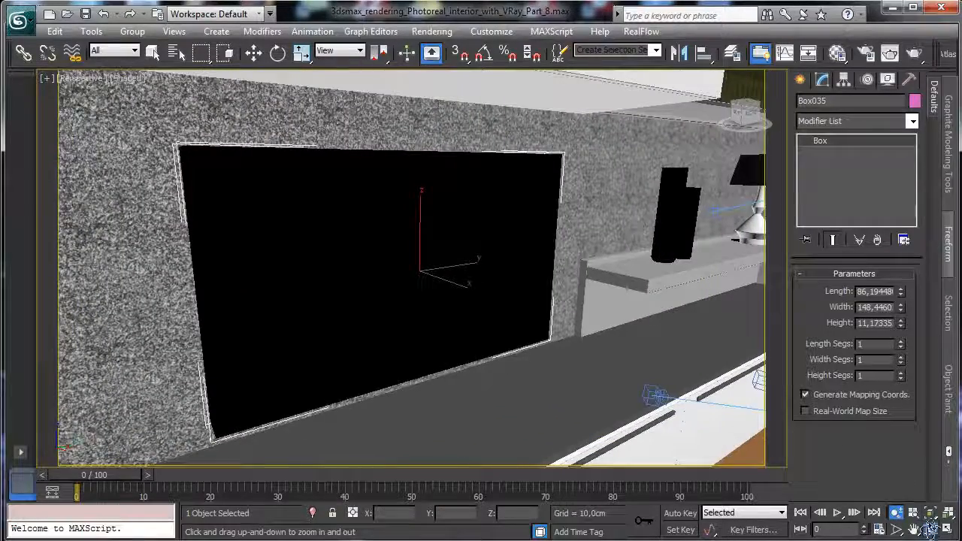
left_click(930, 530)
left_click_drag(395, 311, 434, 315)
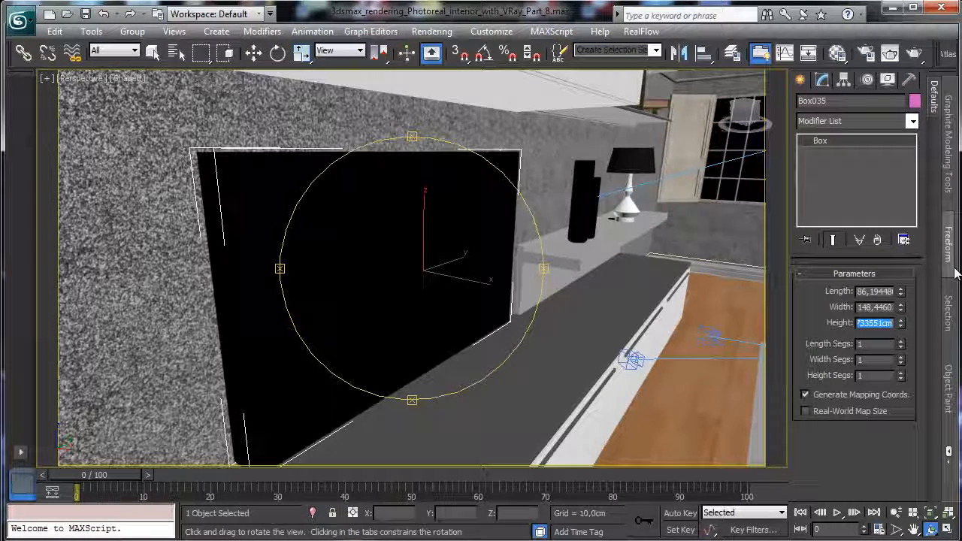
type("4")
key("Return")
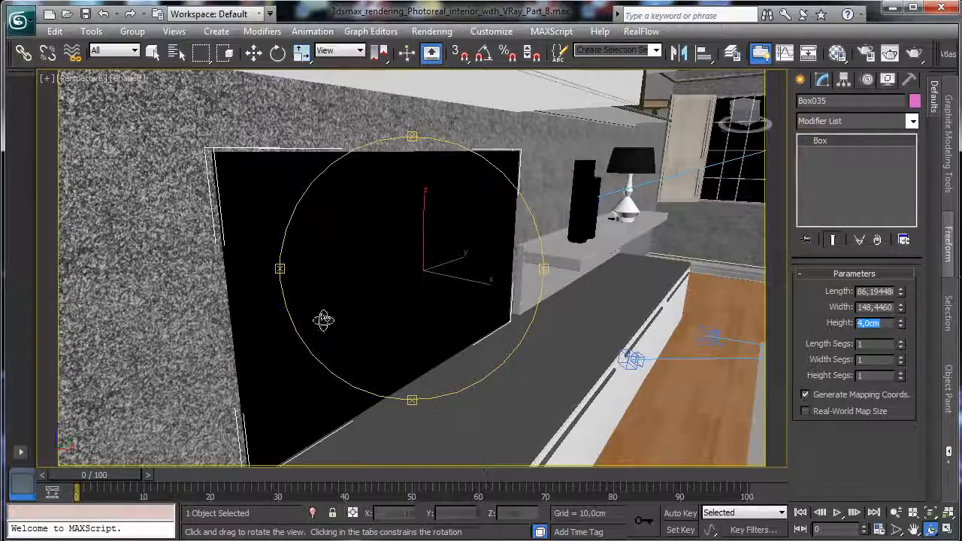
left_click(254, 51)
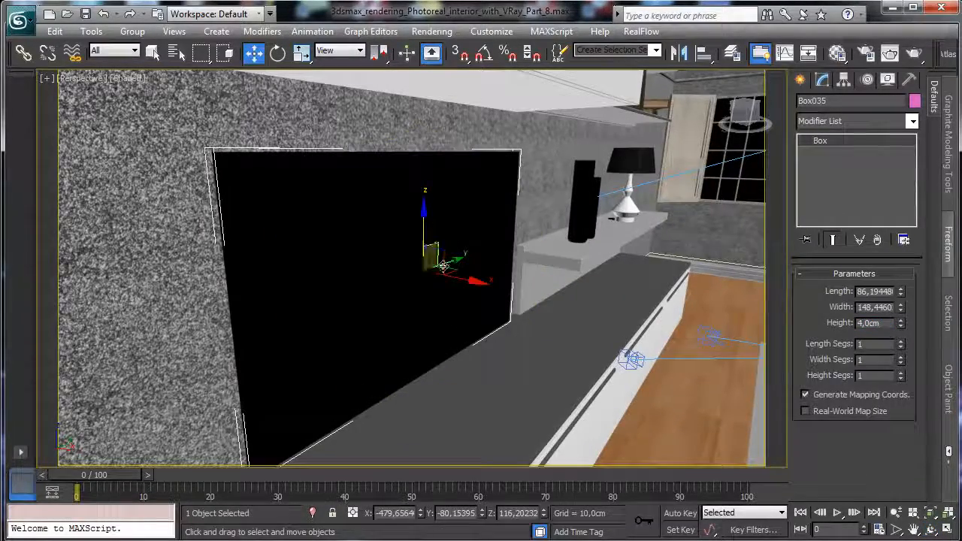
left_click_drag(451, 272, 426, 274)
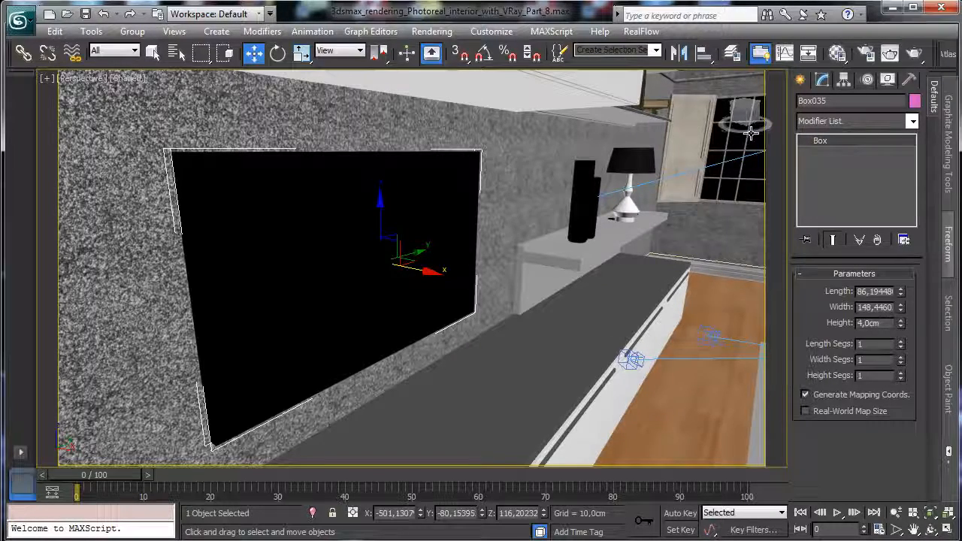
Step: Assign a Gradient Ramp map to the TV temp material's diffuse and display it on the TV in the viewport
left_click(836, 53)
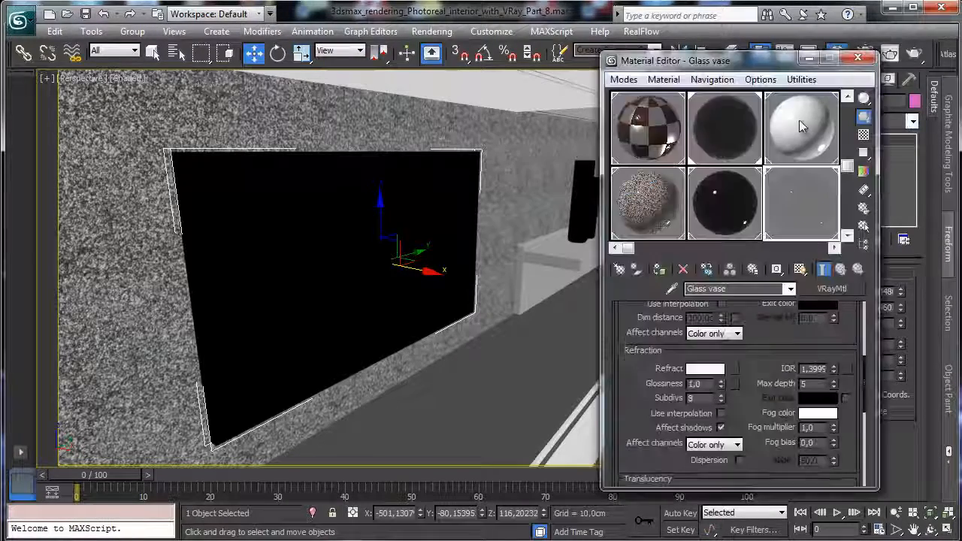
left_click(733, 193)
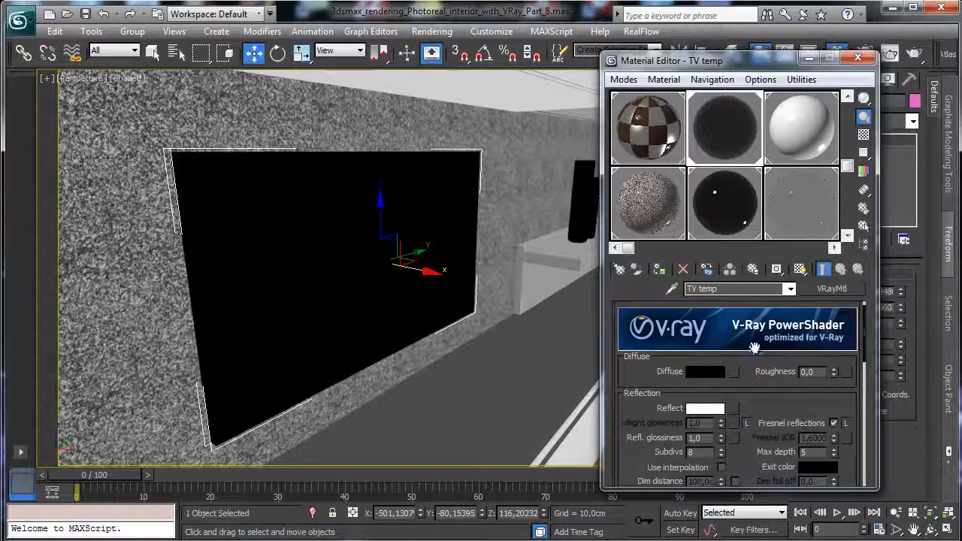
left_click(735, 372)
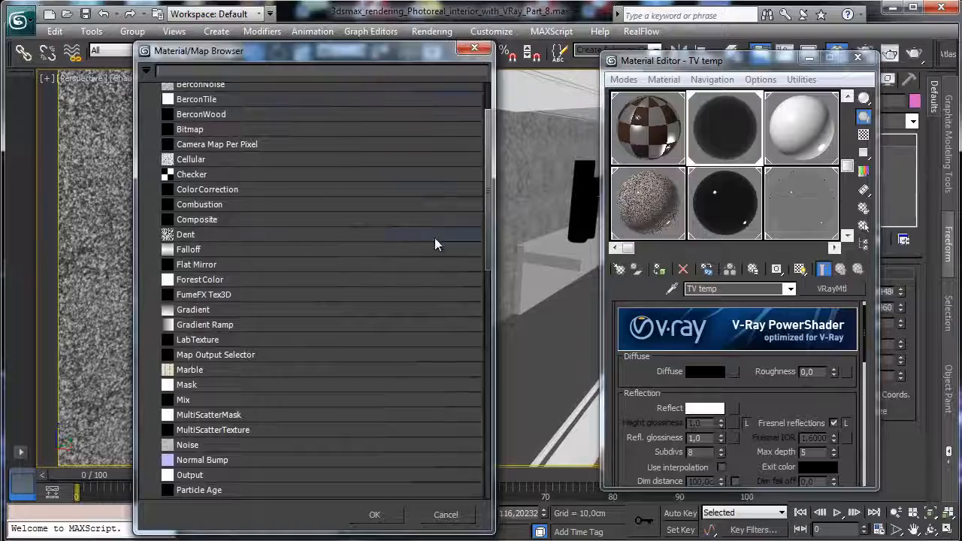
double_click(216, 325)
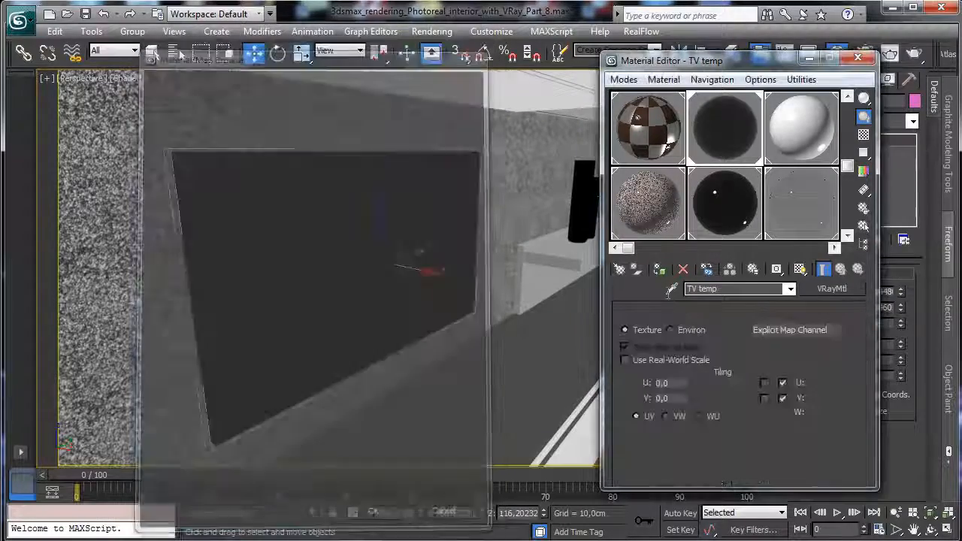
left_click(800, 269)
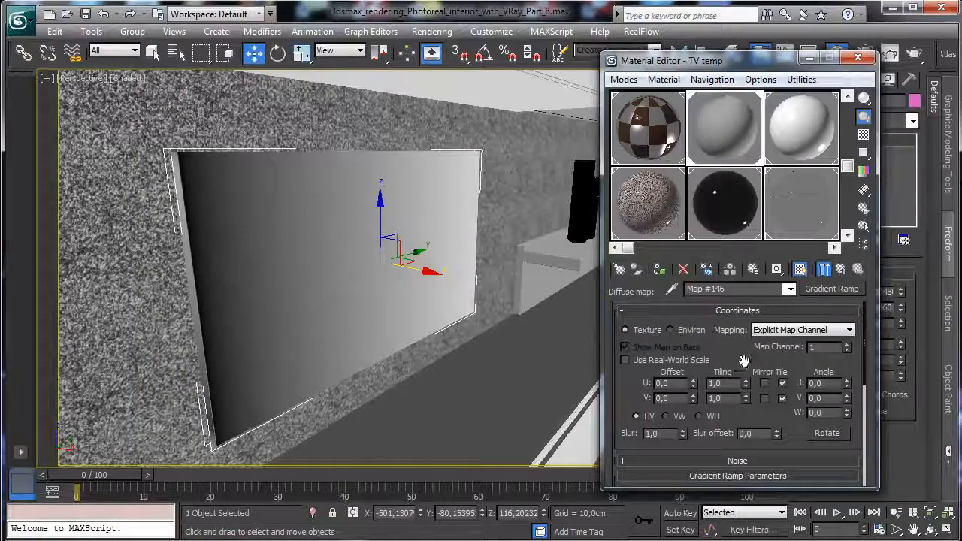
Step: Set the TV diffuse map's gradient type to Box
left_click_drag(744, 362, 724, 218)
left_click(700, 343)
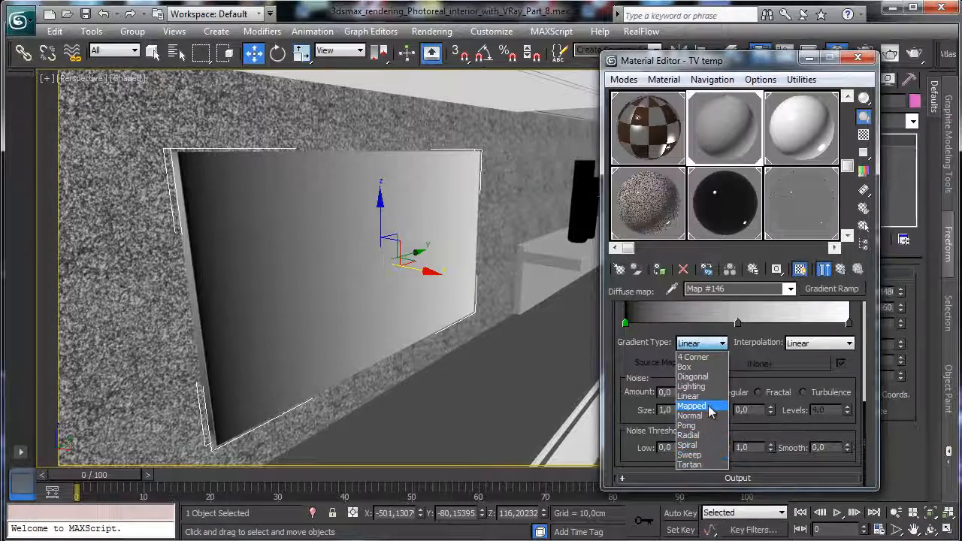
left_click(706, 367)
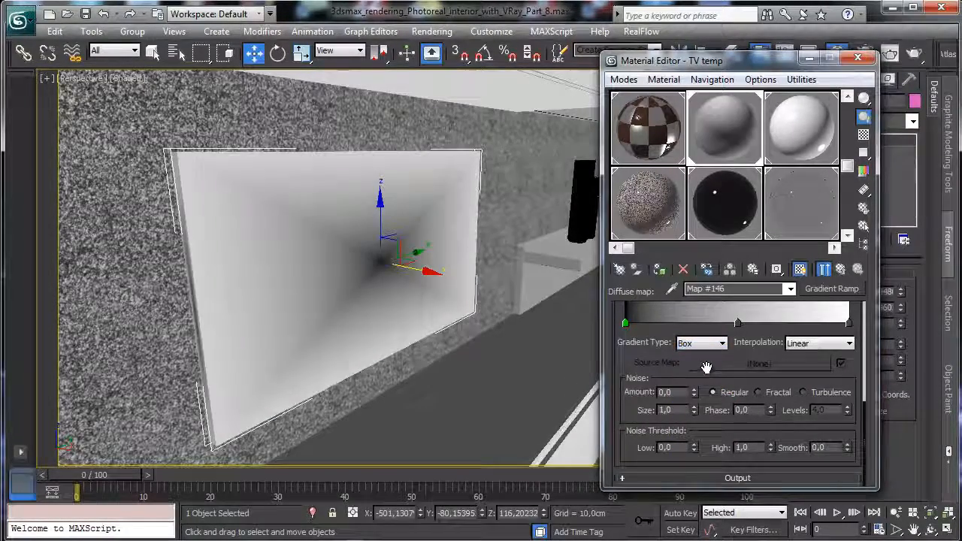
Step: Add a gradient flag near the white end of the ramp and move the middle flag just inside it
left_click_drag(619, 357, 621, 367)
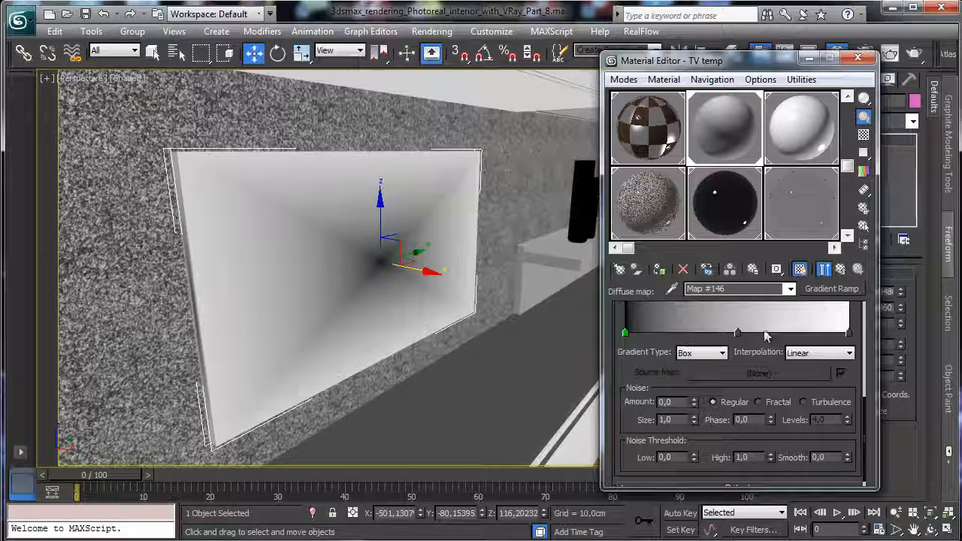
left_click(826, 333)
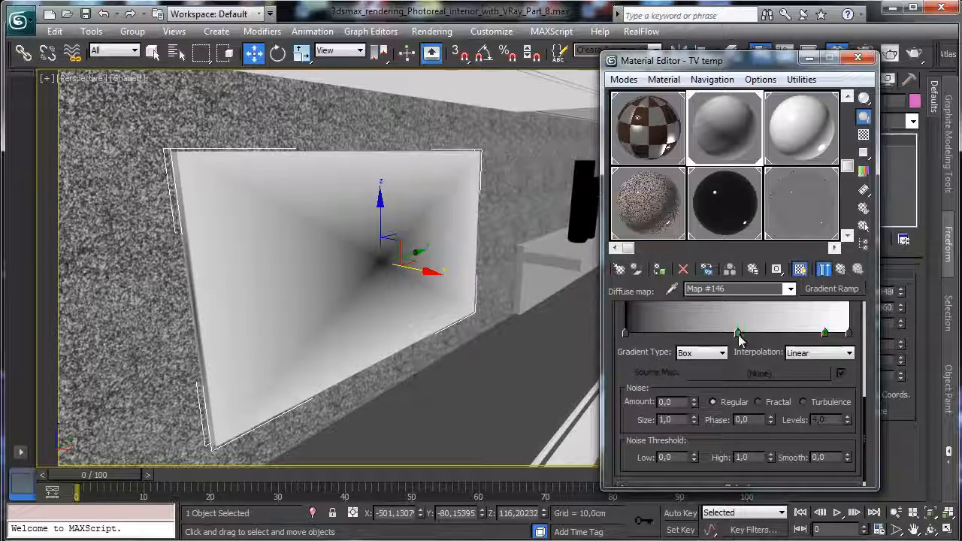
left_click_drag(739, 336, 816, 335)
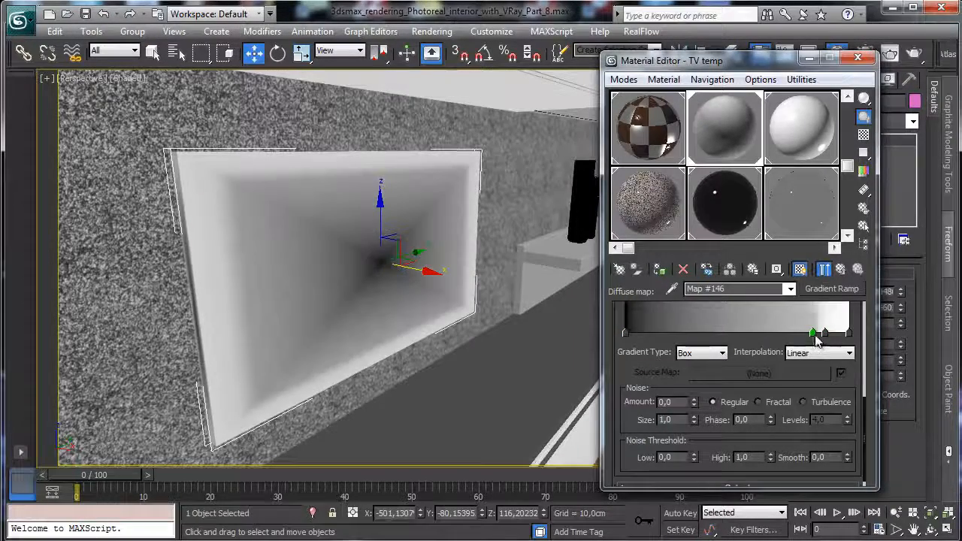
Step: Set the moved gradient flag's color to a near-black gray of value 14
double_click(815, 333)
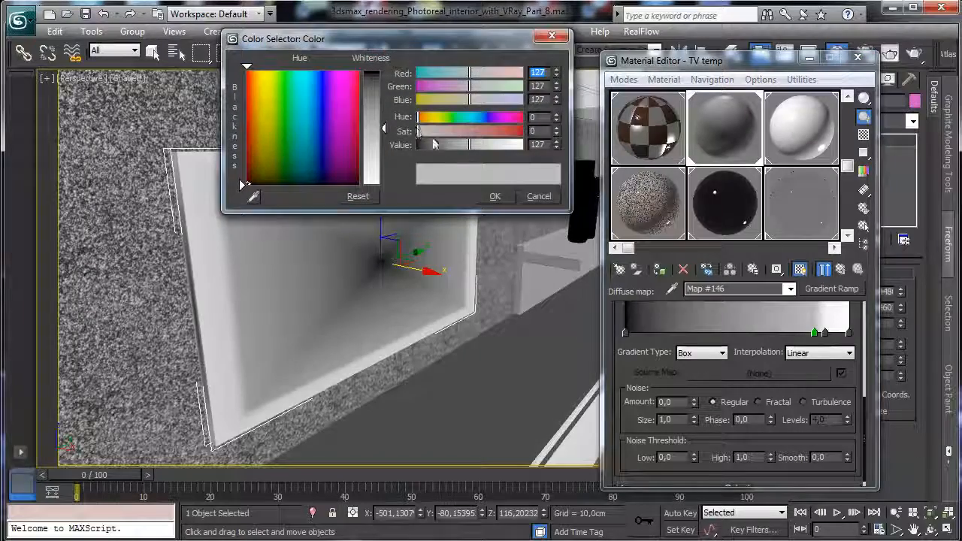
left_click_drag(499, 145, 423, 152)
left_click(494, 196)
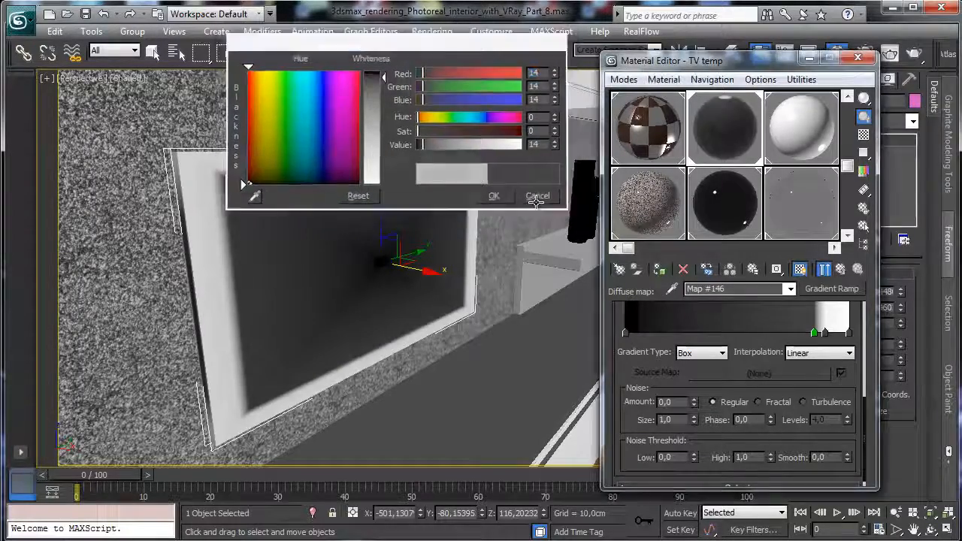
Step: Copy the dark gray flag's color to the flag at the start of the TV gradient ramp
right_click(815, 335)
key("Escape")
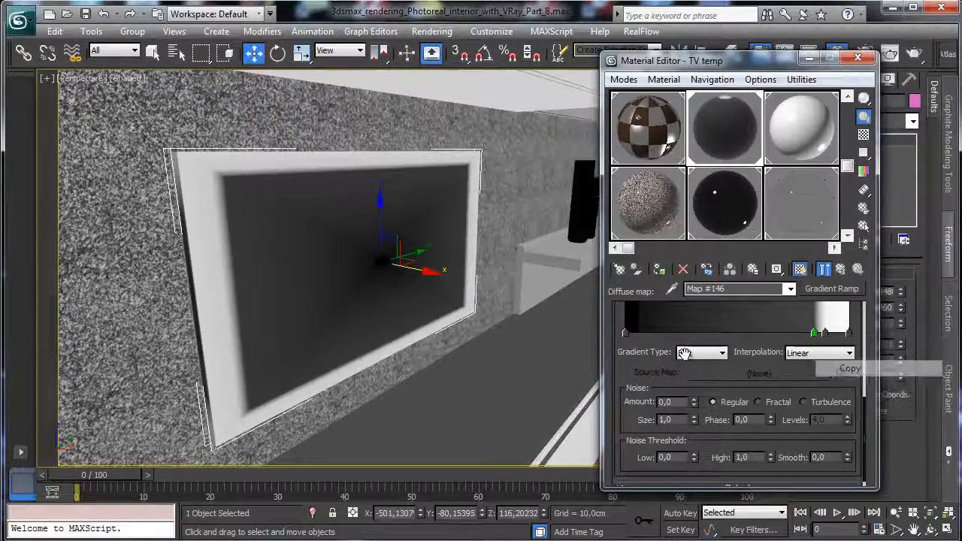
right_click(626, 336)
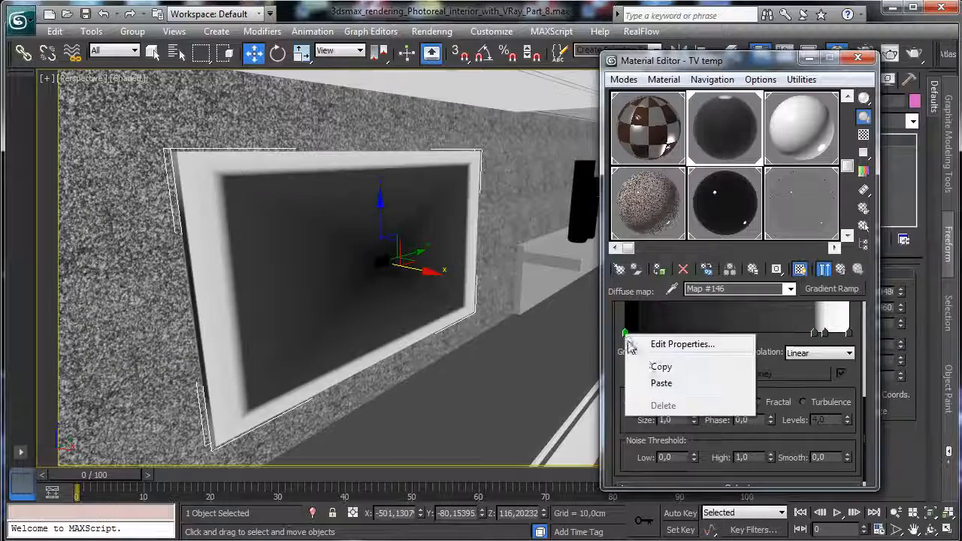
left_click(661, 383)
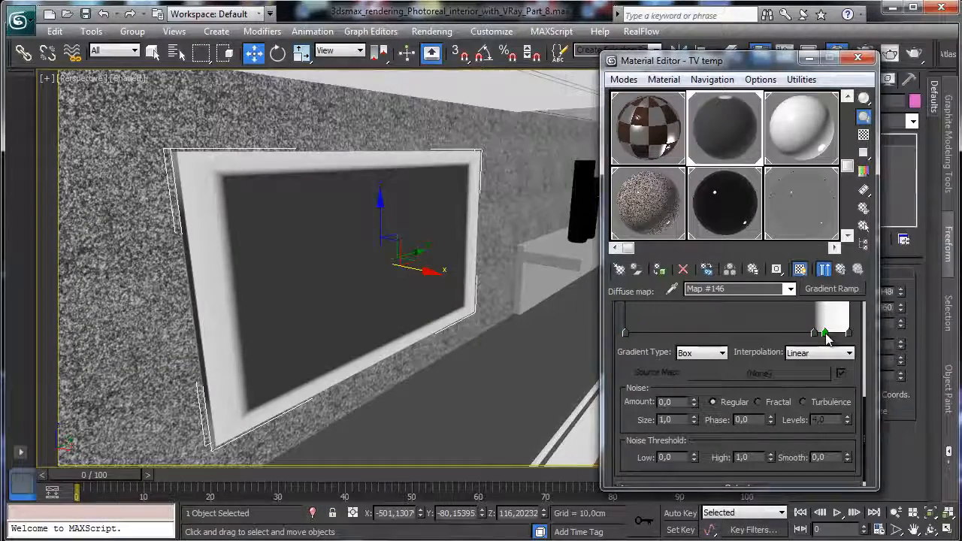
Step: Set the two outermost flags at the white end of the TV gradient ramp to black
double_click(824, 332)
left_click(502, 197)
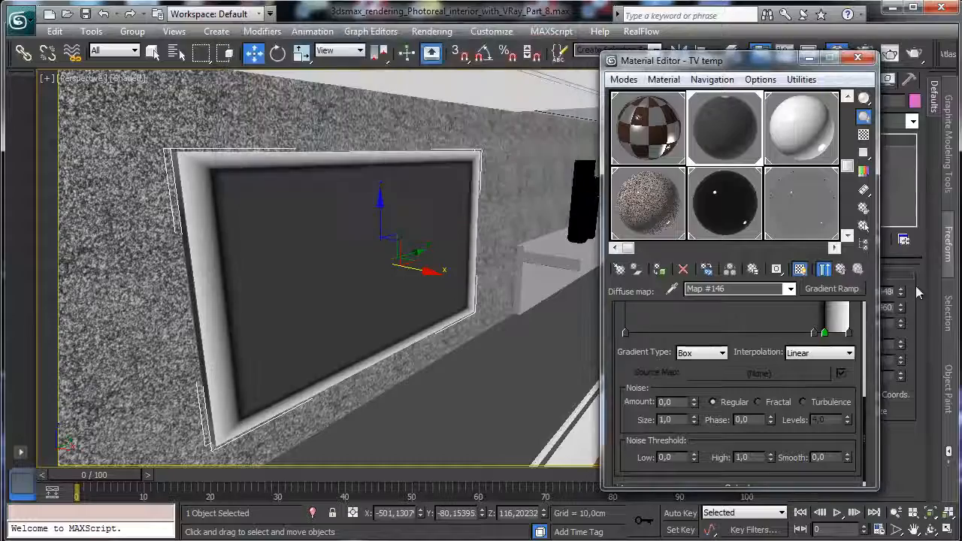
double_click(849, 333)
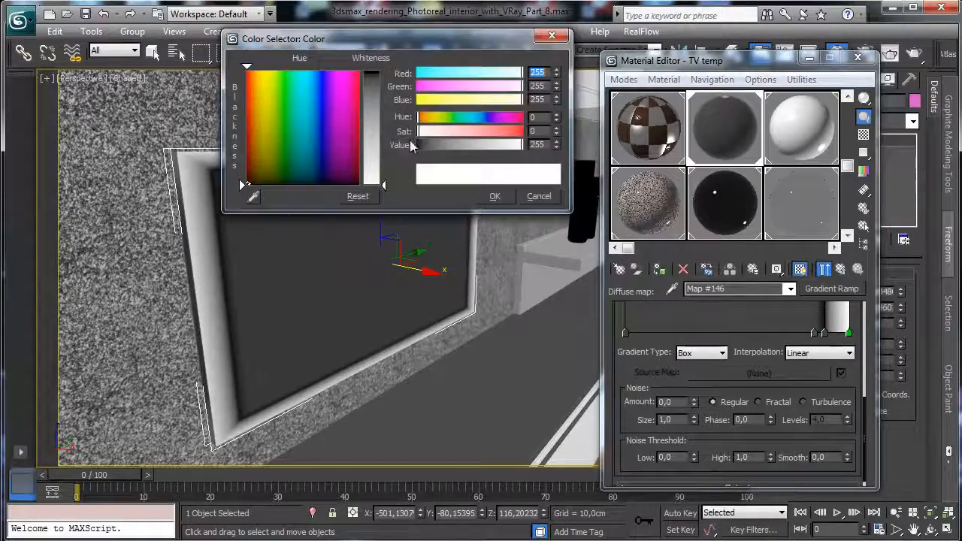
left_click(419, 144)
left_click(495, 197)
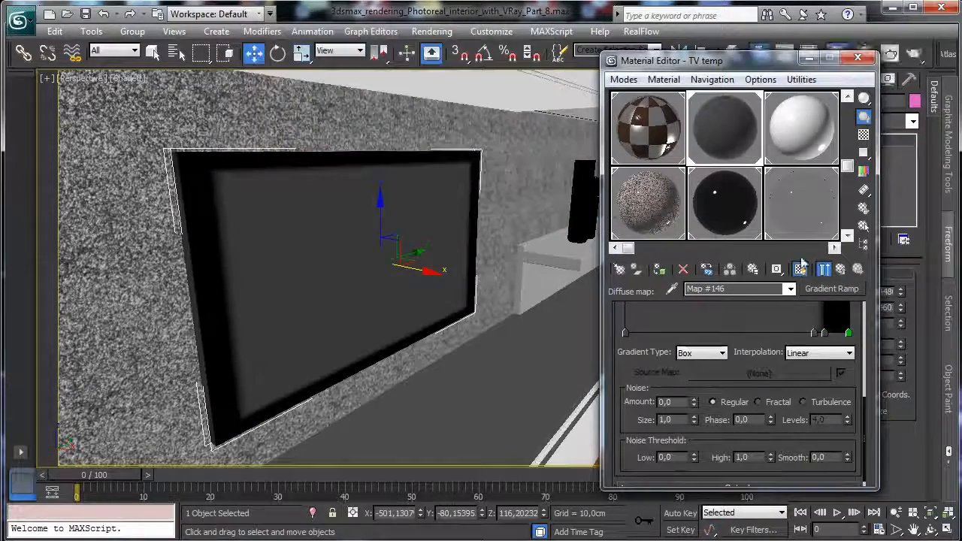
Step: Shift the inner black flag slightly outward and move the dark gray flag against it at position 91 to sharpen the screen border
left_click(827, 333)
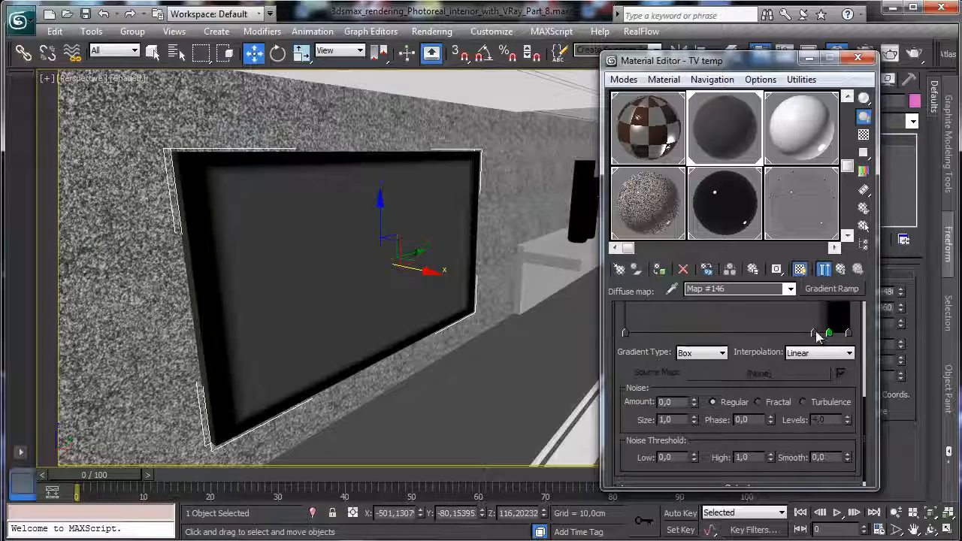
left_click_drag(815, 333, 828, 335)
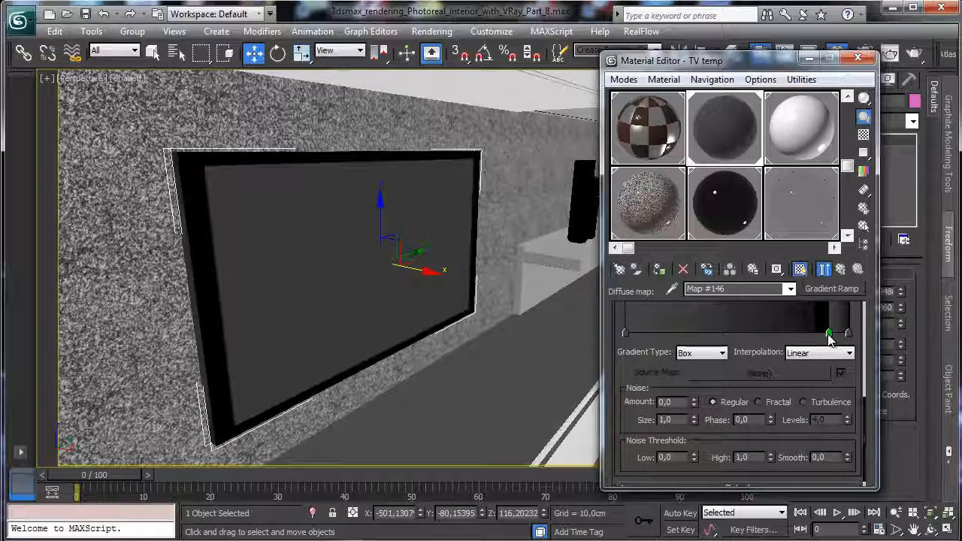
Step: Set the TV gradient map's V offset to 0.02 and its V tiling to 1.1
scroll(721, 317, "up", 5)
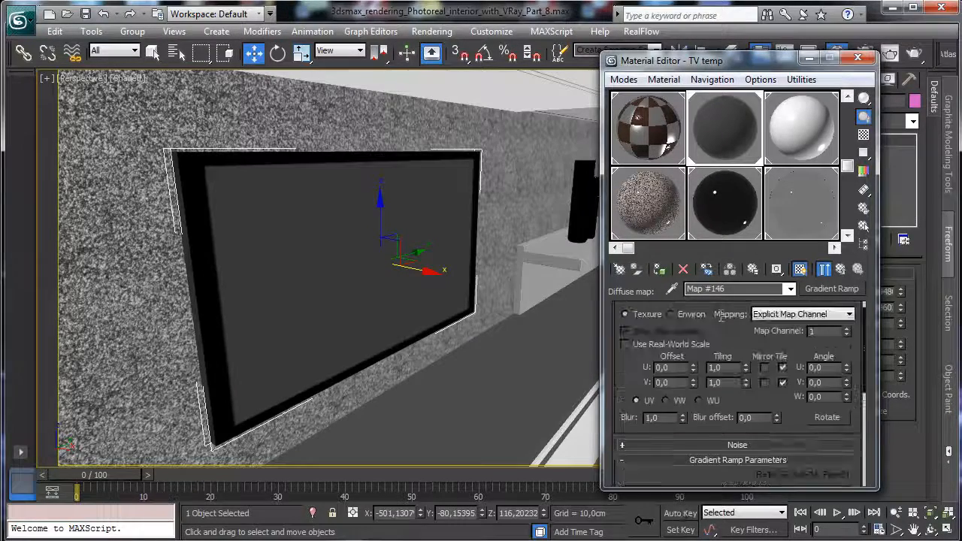
left_click(693, 379)
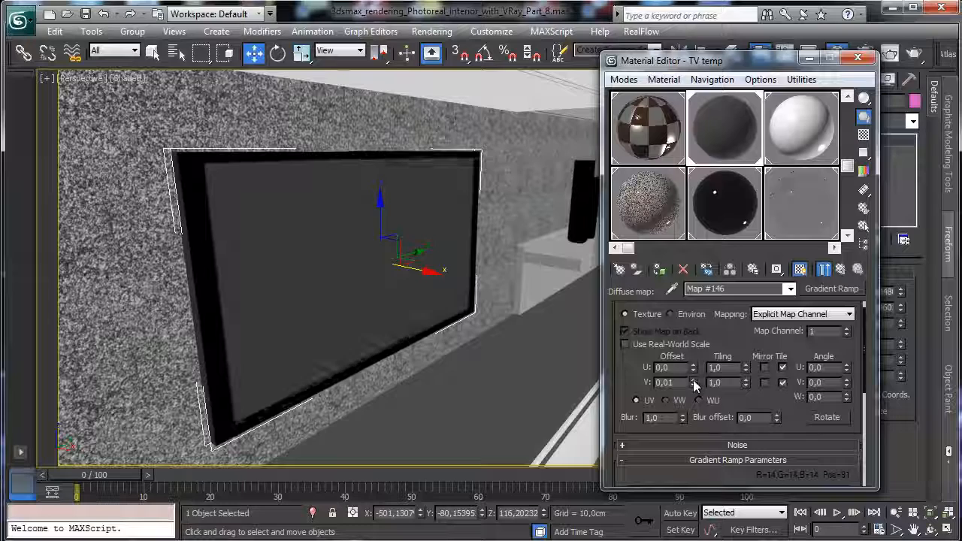
left_click(693, 379)
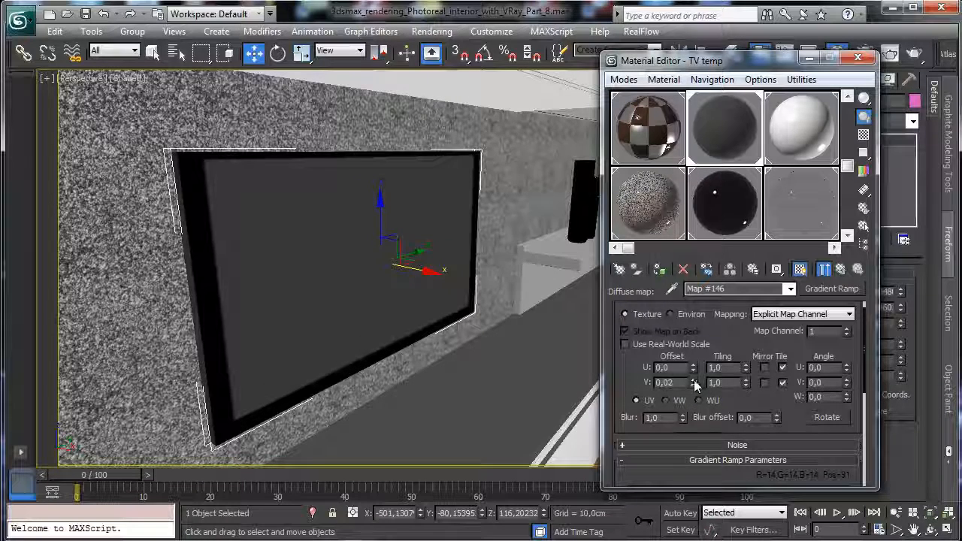
left_click(745, 385)
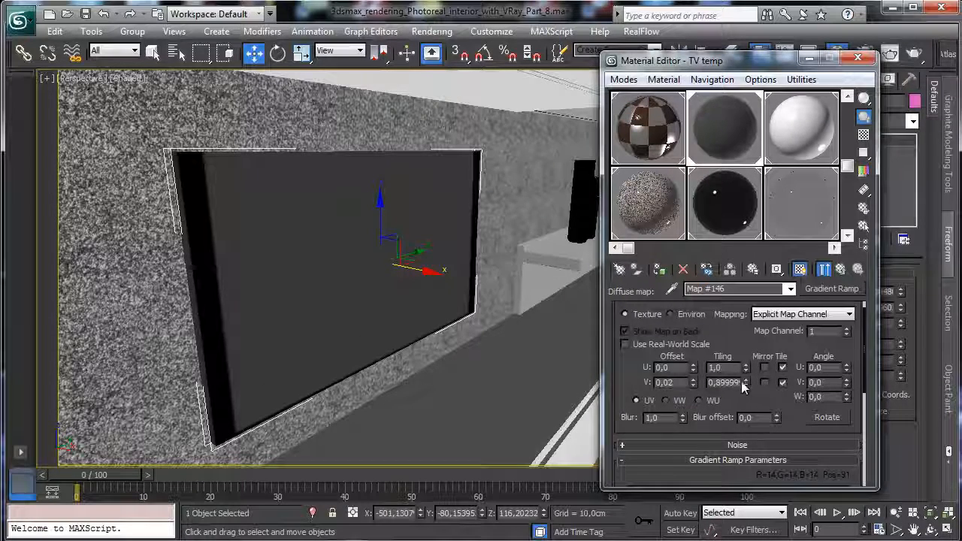
left_click(744, 380)
left_click(743, 380)
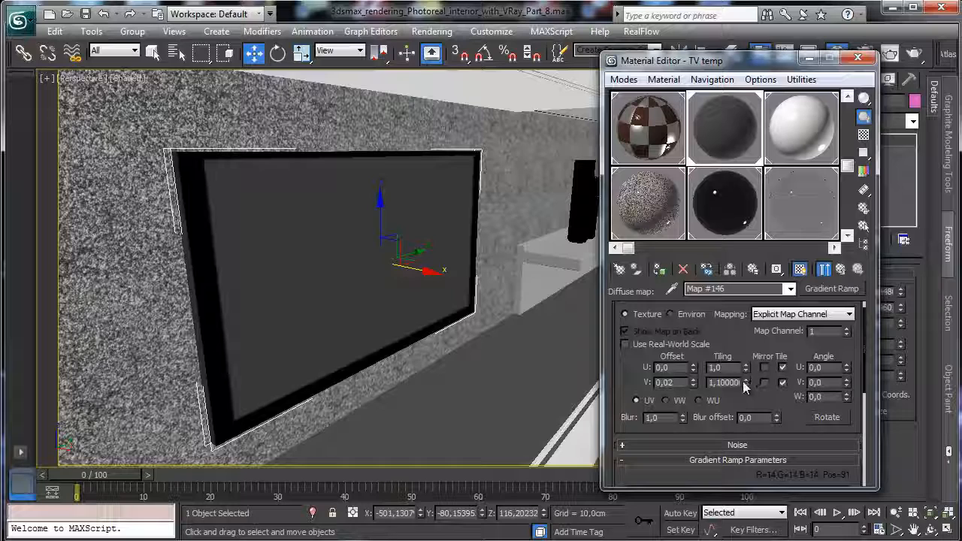
Step: Disable V-direction tile repetition for the TV gradient map and adjust its V offset to 0.03
left_click(693, 379)
left_click(694, 379)
left_click(693, 380)
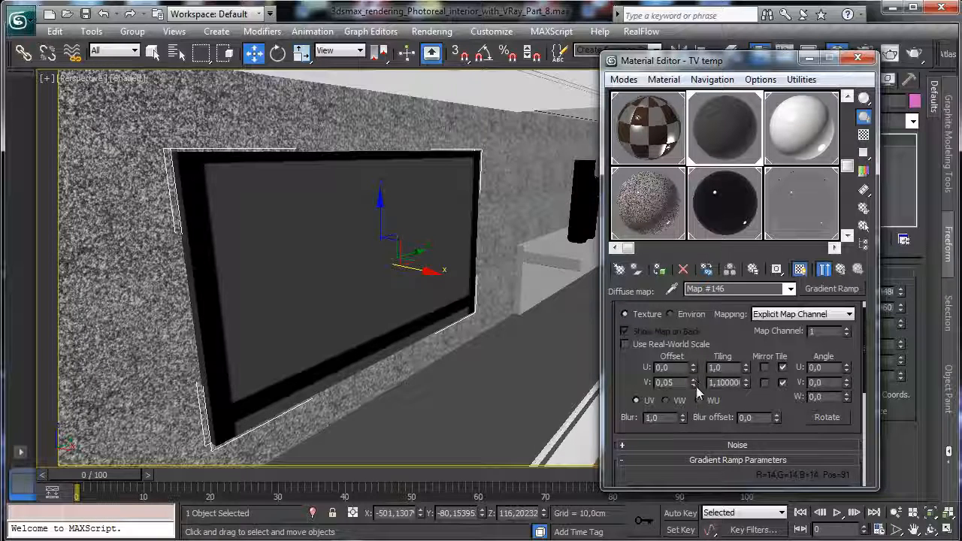
left_click(781, 383)
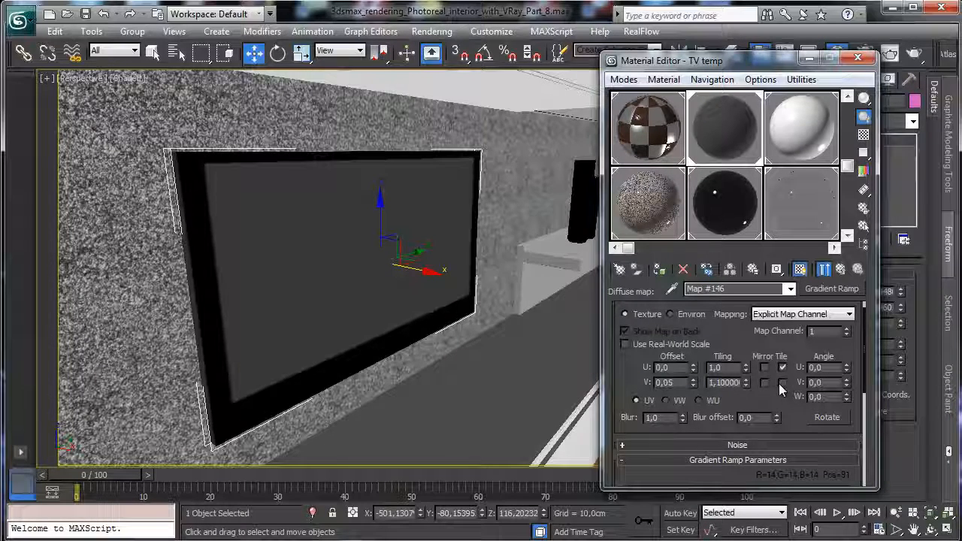
left_click_drag(693, 384, 694, 384)
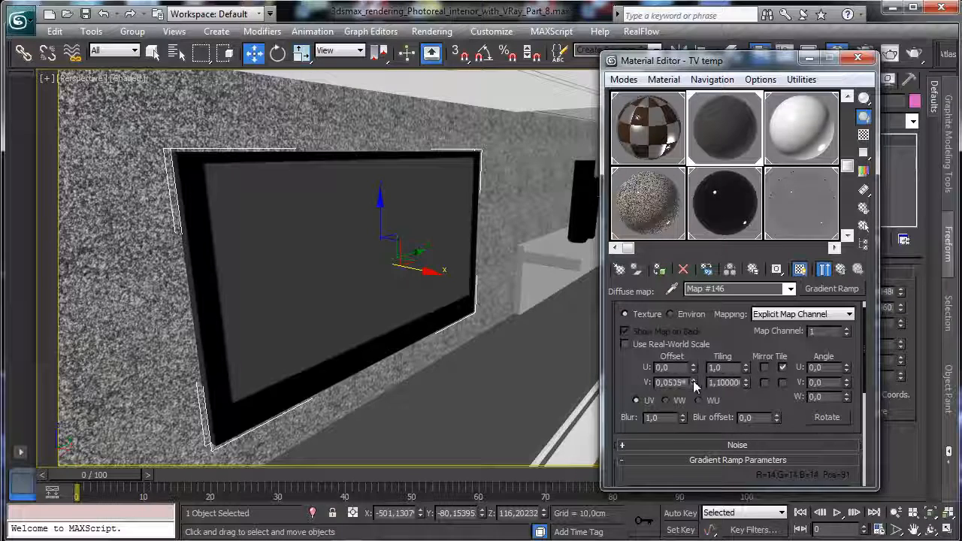
left_click(694, 385)
left_click(694, 386)
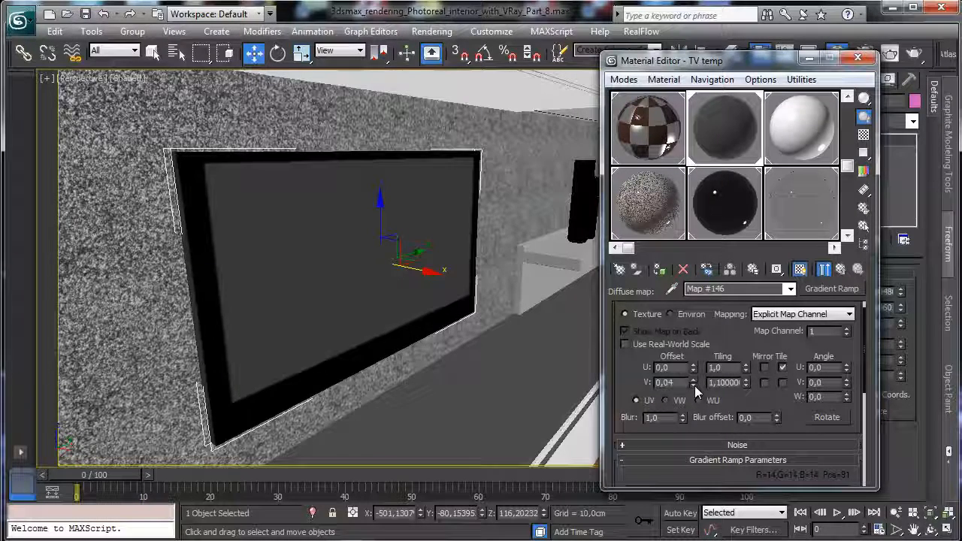
left_click(695, 385)
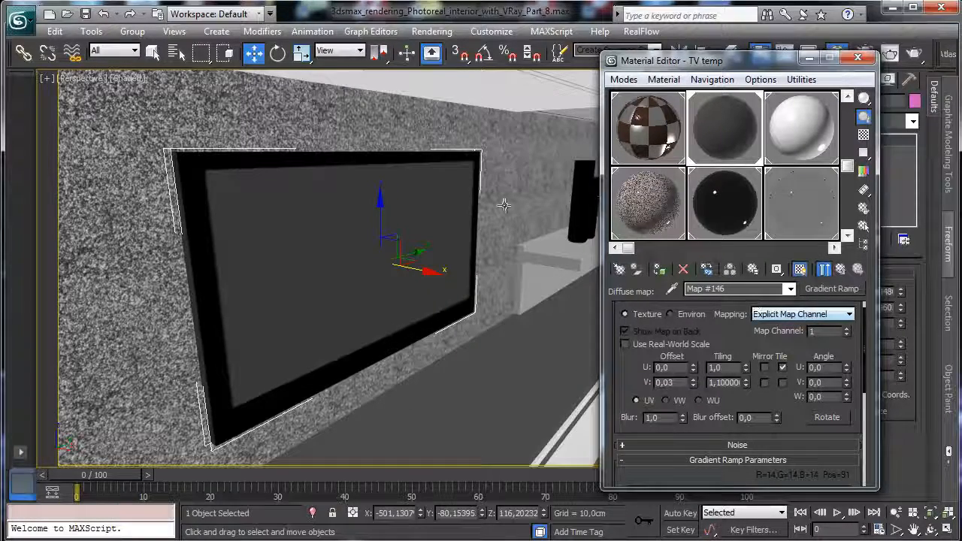
Step: Switch the viewport to VRayPhysicalCamera005 and render a test region around the wall TV
left_click(84, 78)
mouse_move(135, 96)
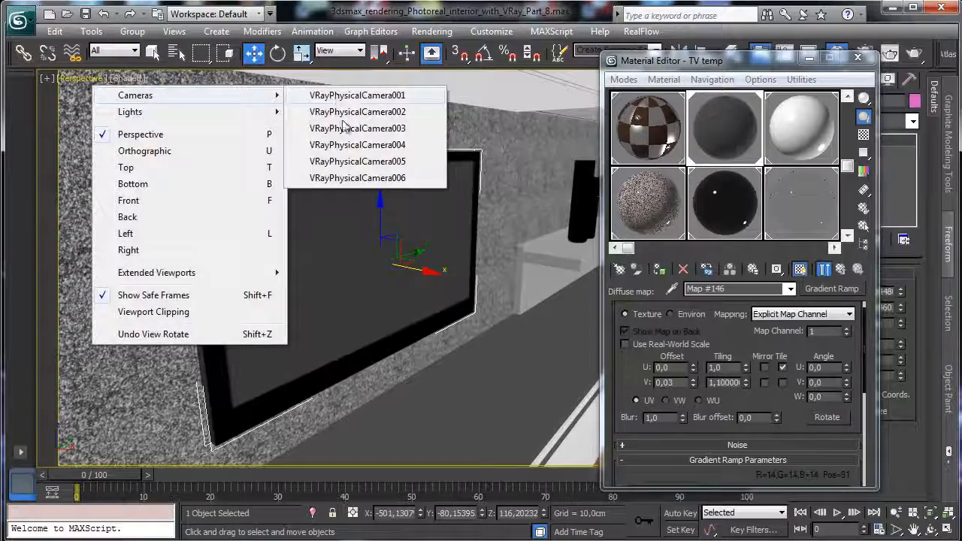
left_click(356, 162)
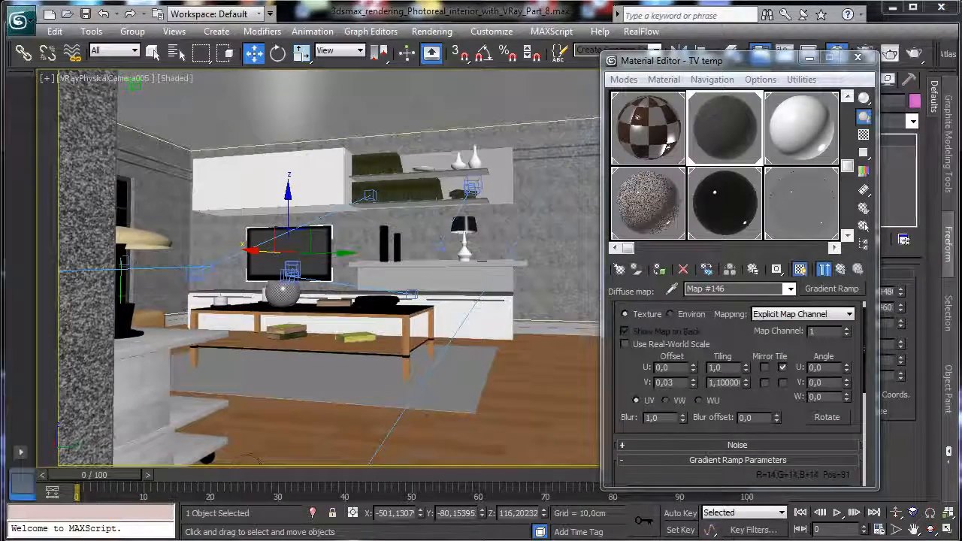
key("shift+q")
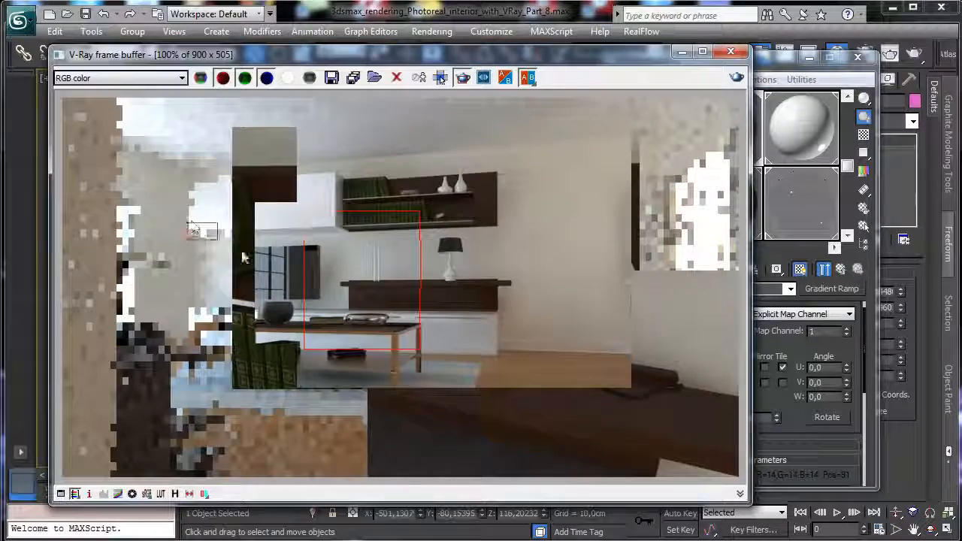
key("shift+q")
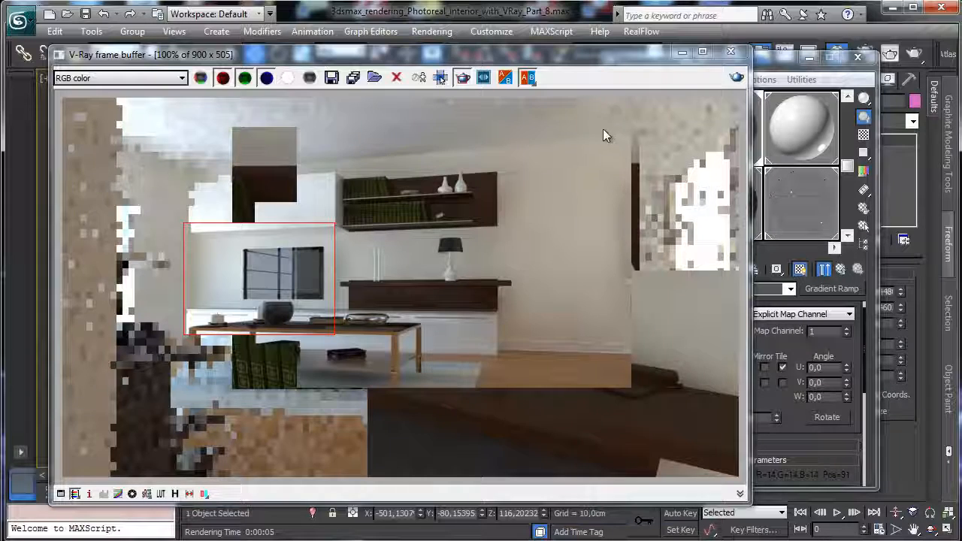
left_click(681, 54)
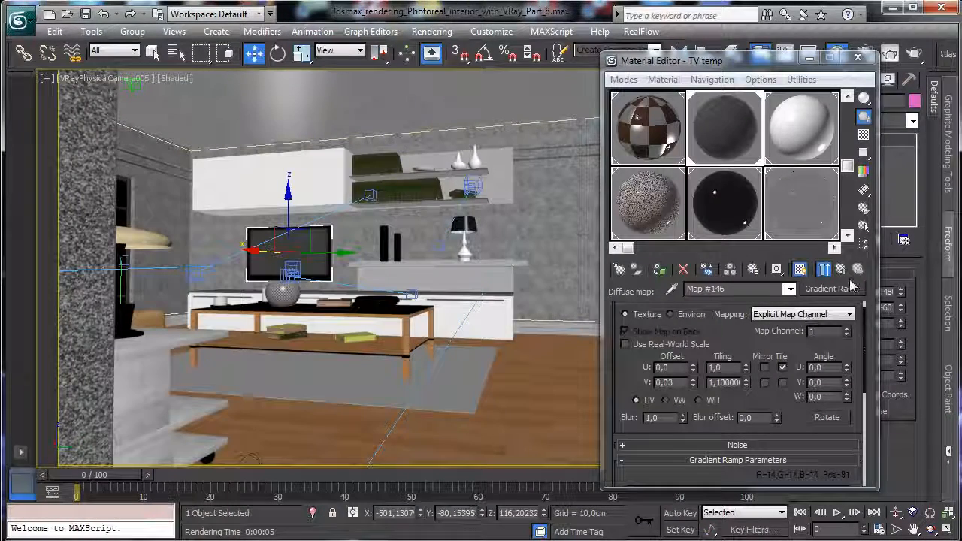
Step: Set the TV temp material's reflection glossiness to 0.96 and render the TV region again
left_click(840, 269)
left_click_drag(811, 397, 820, 309)
double_click(810, 445)
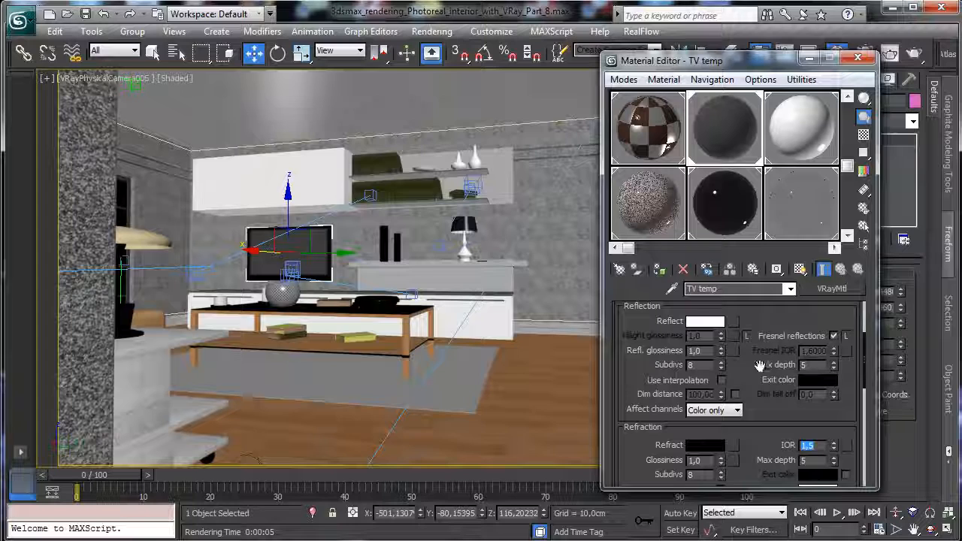
left_click_drag(762, 322, 761, 335)
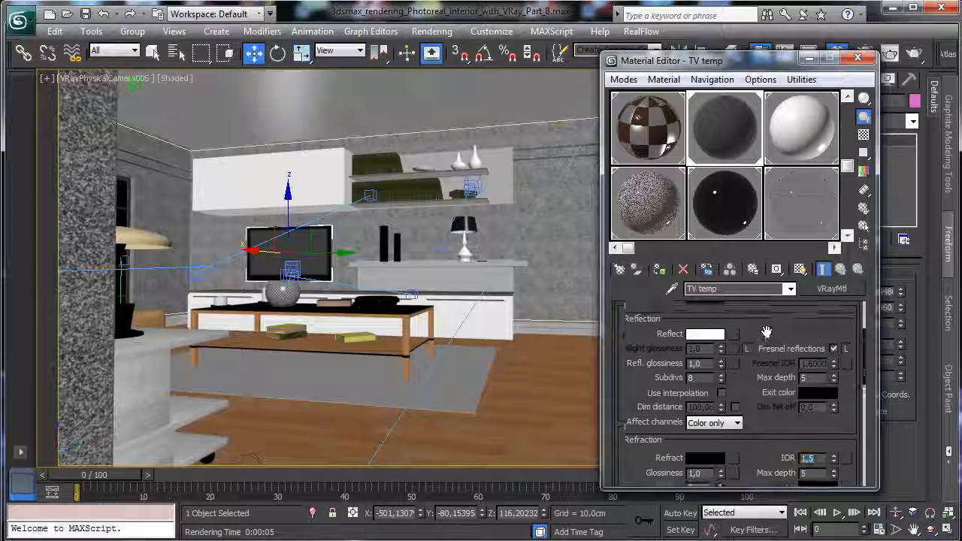
left_click(722, 368)
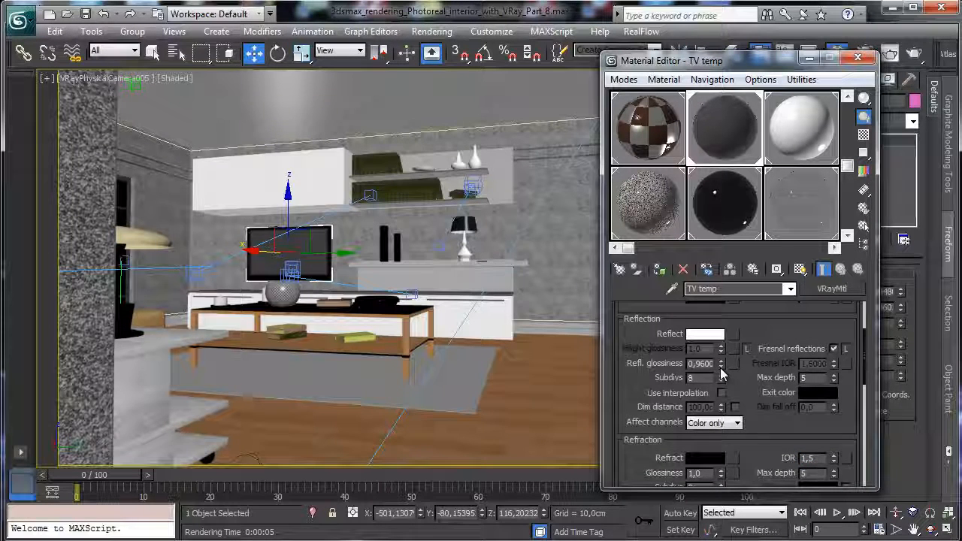
left_click(914, 52)
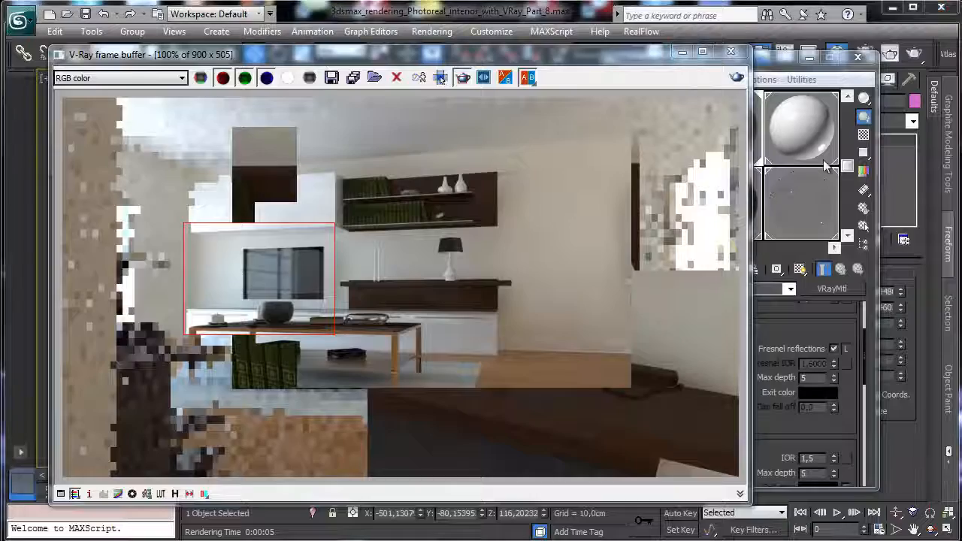
left_click(682, 52)
Step: Assign a Noise map to the TV temp material's bump channel and render the TV region
scroll(774, 318, "down", 10)
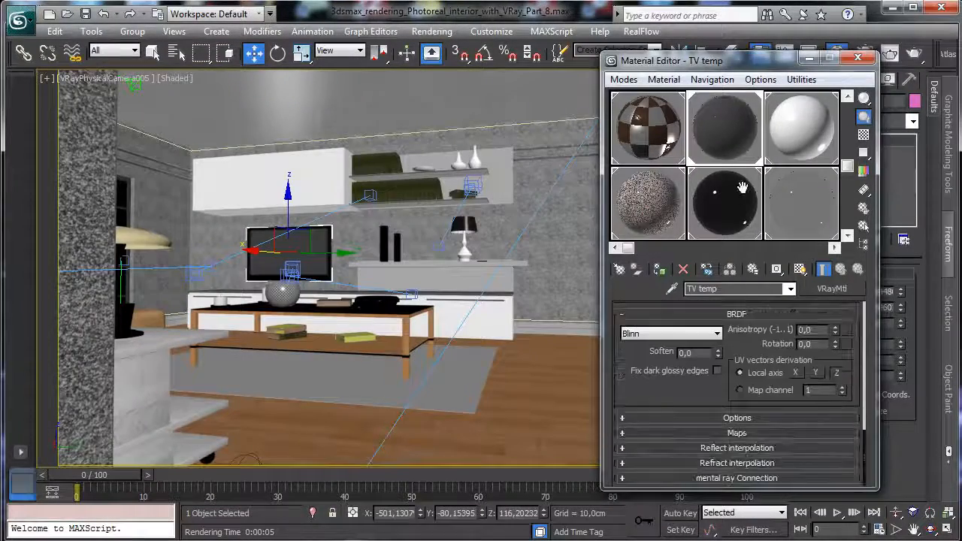
left_click(750, 434)
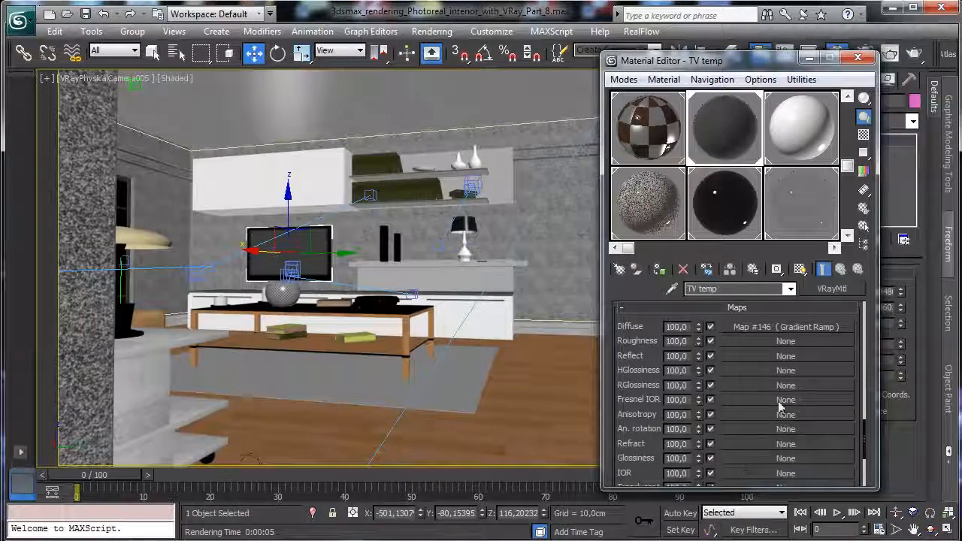
scroll(859, 352, "down", 3)
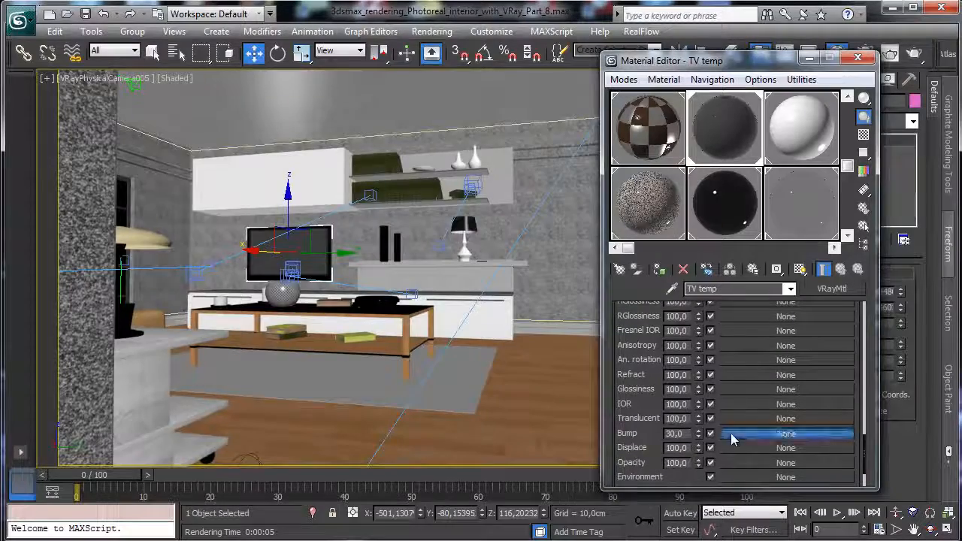
left_click(731, 433)
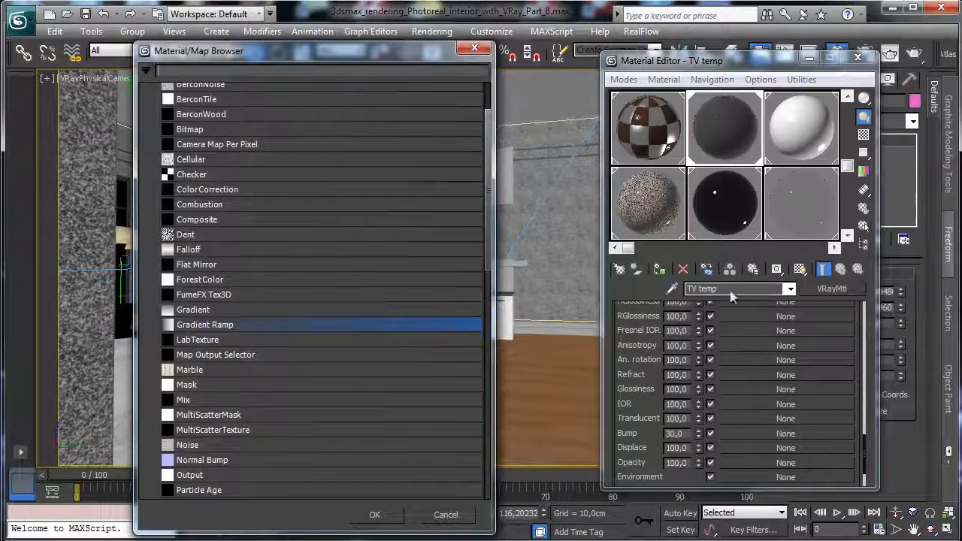
double_click(202, 444)
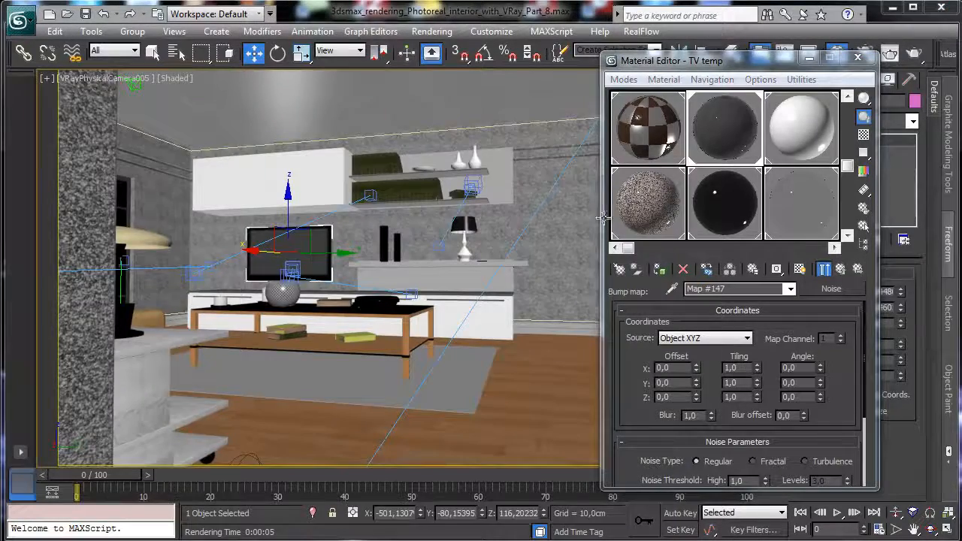
key("shift+q")
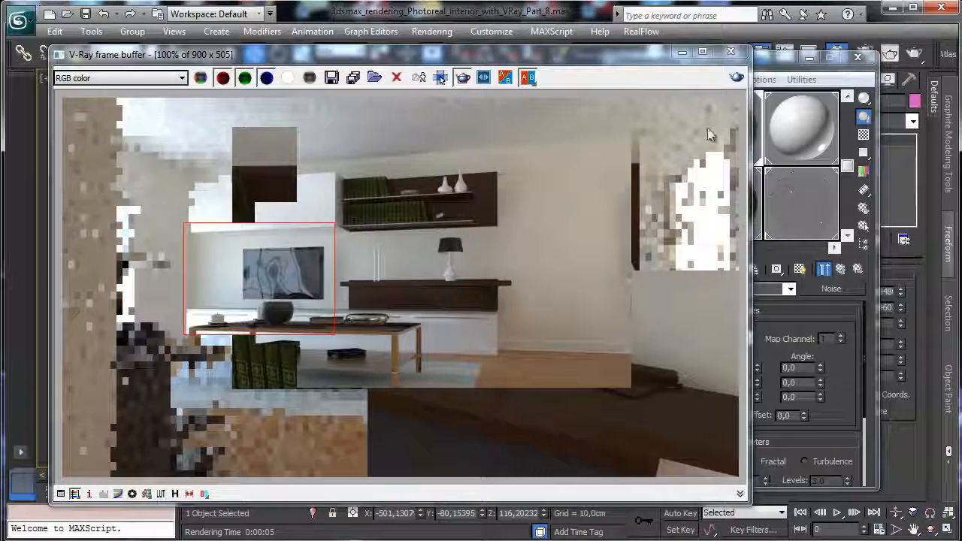
Step: Adjust the TV temp material's bump amount for the Noise map and re-render the TV region
left_click(771, 61)
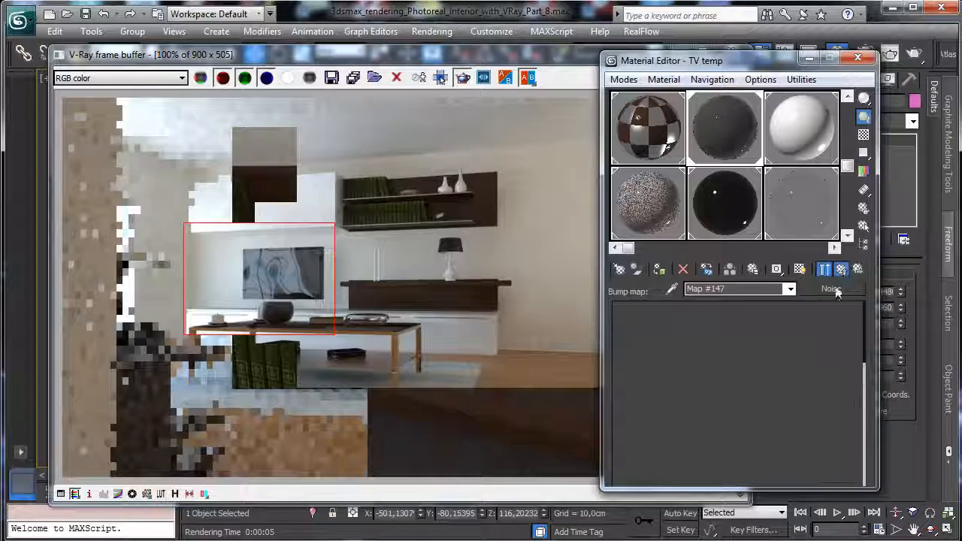
double_click(676, 433)
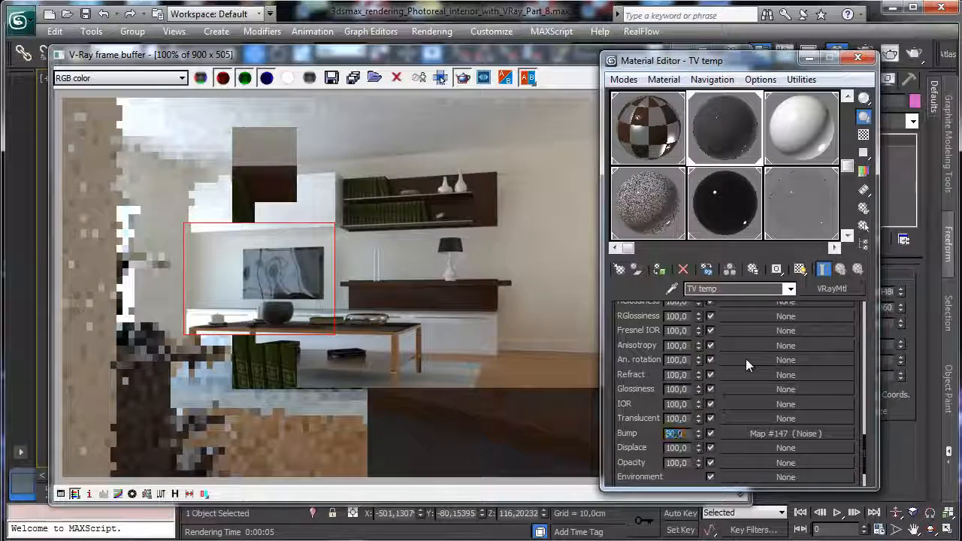
left_click(570, 65)
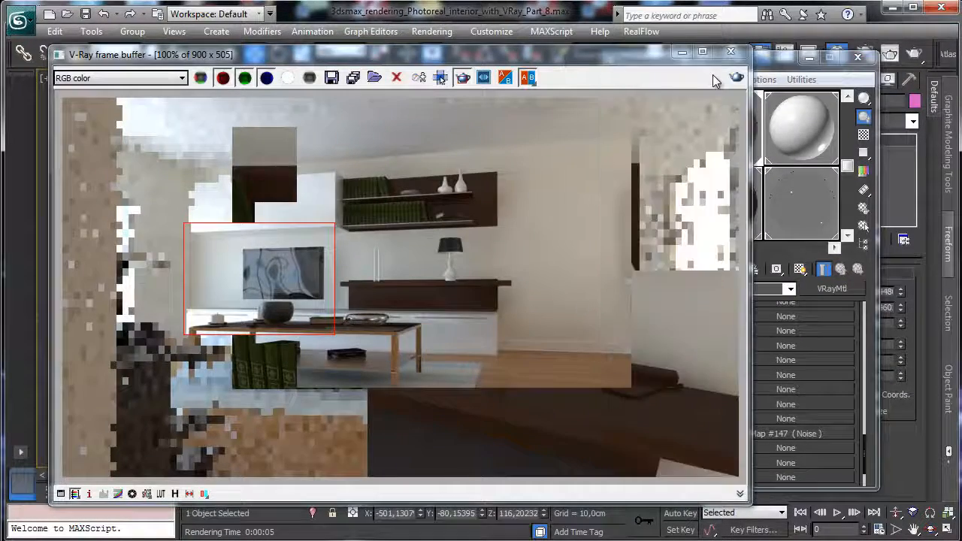
left_click(736, 78)
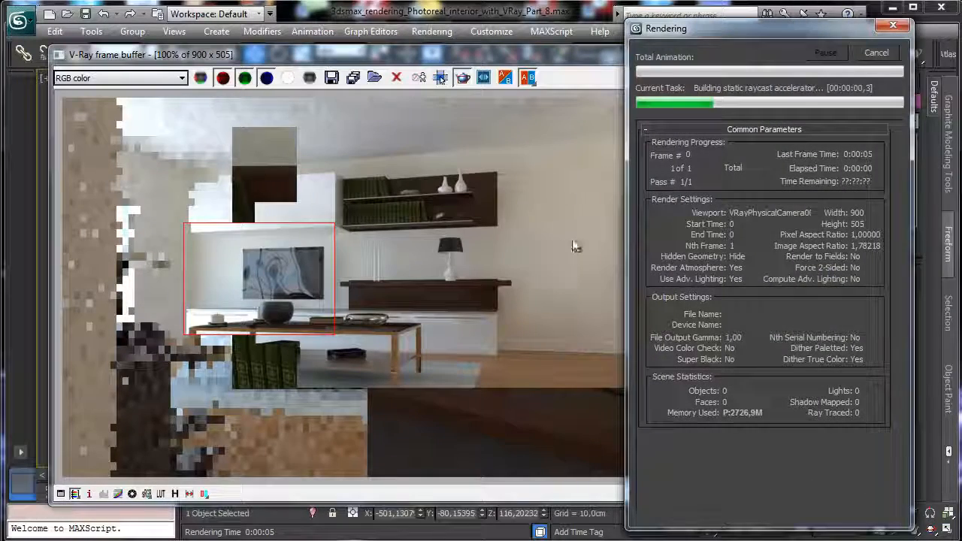
Step: Set the TV temp material's bump amount to 2 and re-render the TV region
left_click(587, 233)
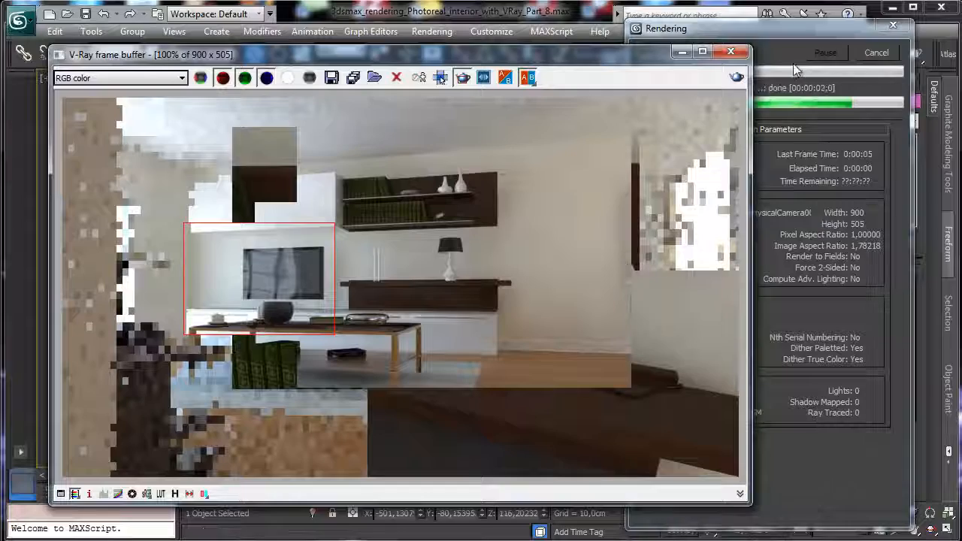
left_click(869, 413)
double_click(685, 435)
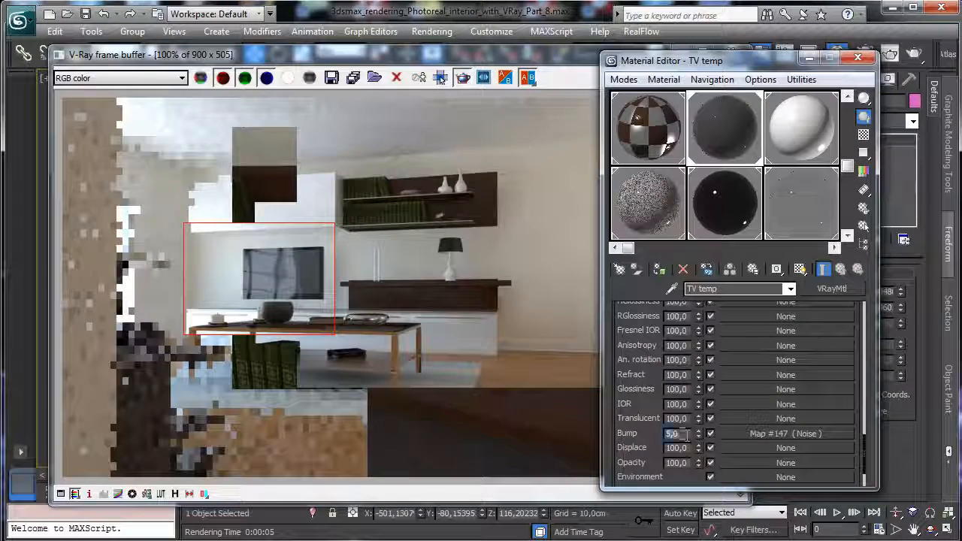
type("2")
key("Return")
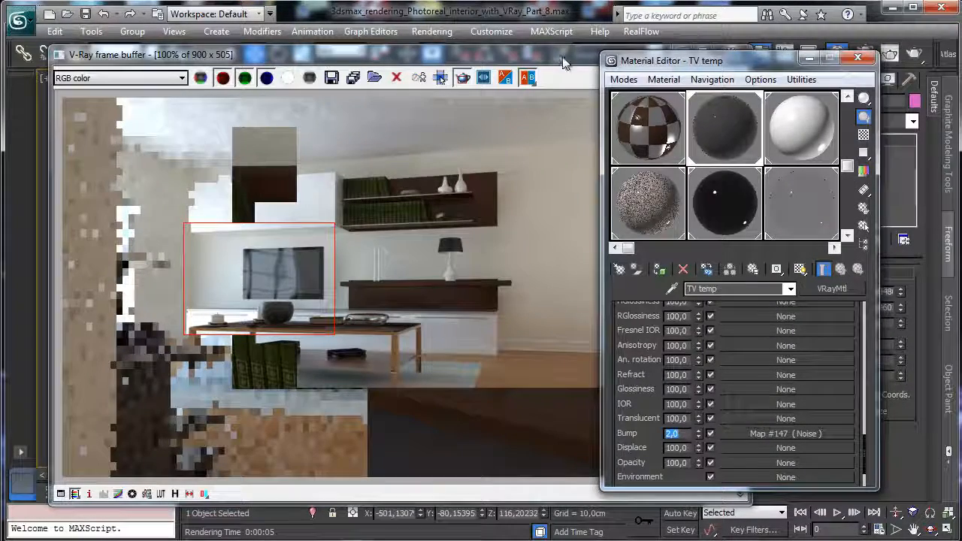
left_click(565, 63)
left_click(737, 78)
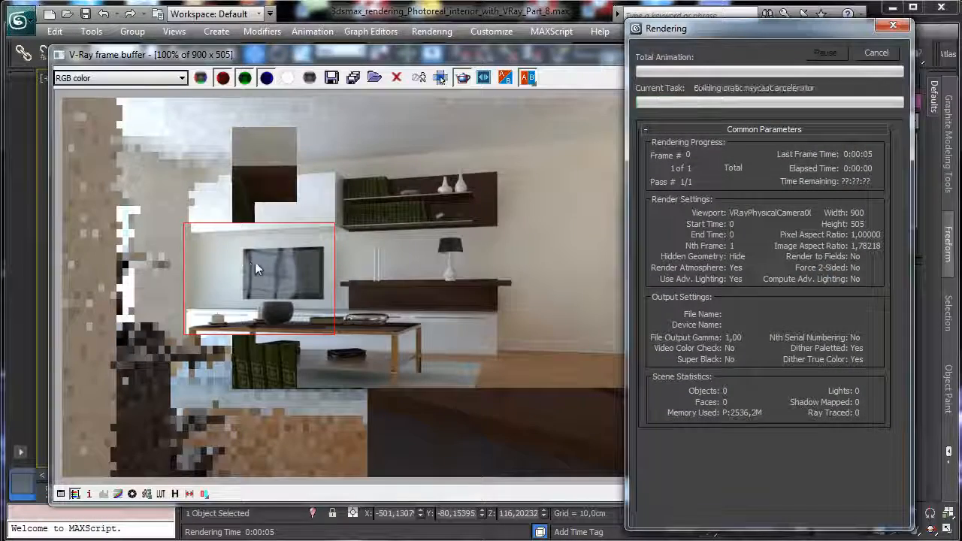
left_click(485, 226)
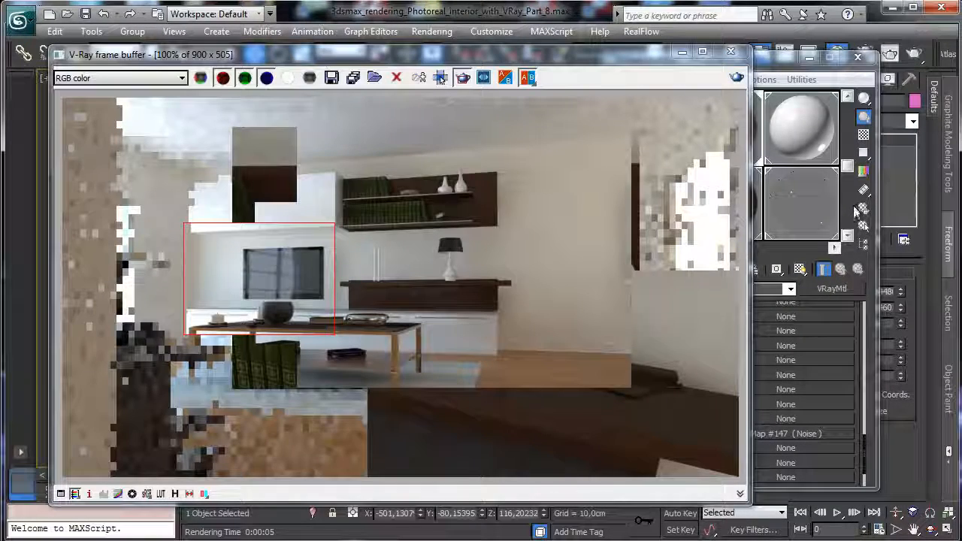
Step: Lower the TV temp material's bump amount to 1 and render the TV region again
left_click(859, 443)
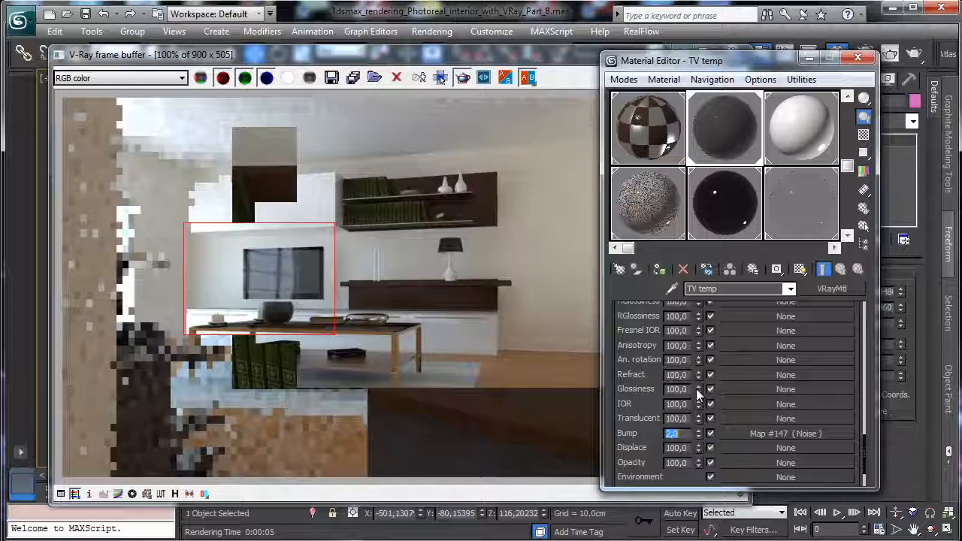
left_click(589, 57)
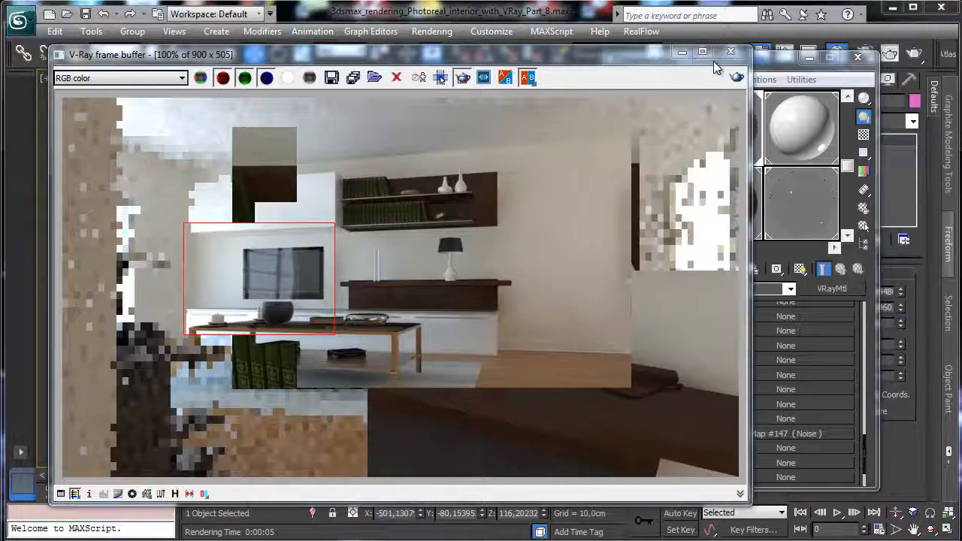
left_click(736, 78)
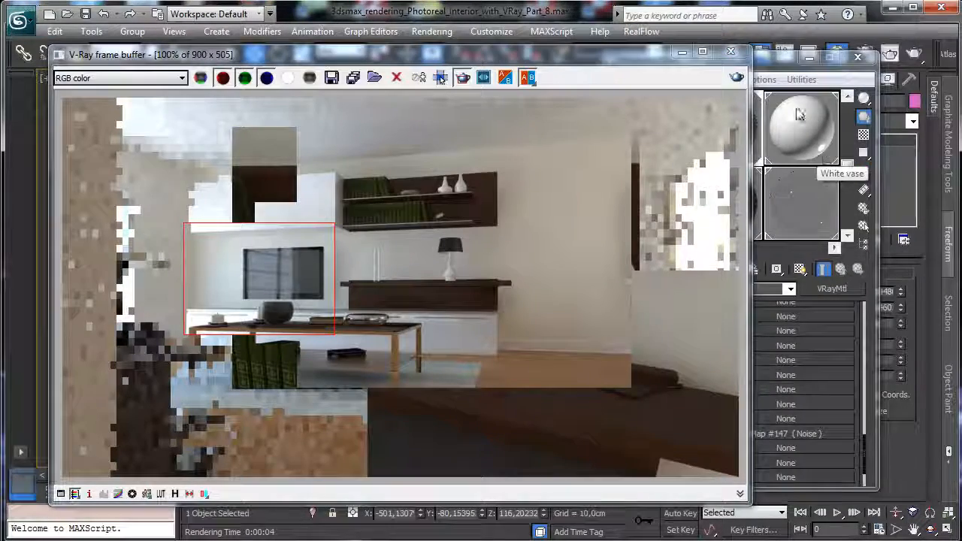
Step: Isolate the selected TV panel and show it in a Perspective view within the four-viewport layout
left_click(681, 51)
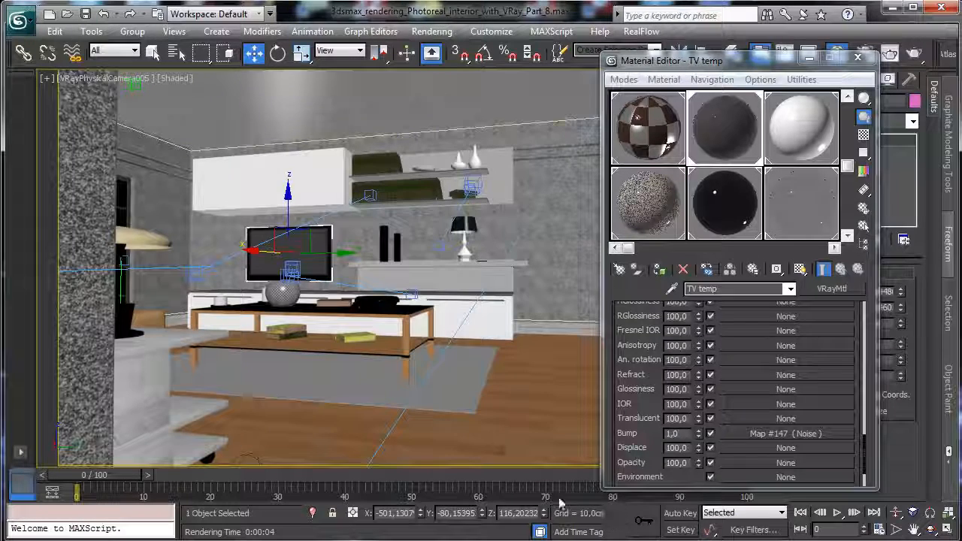
left_click(312, 513)
left_click(131, 79)
left_click(197, 133)
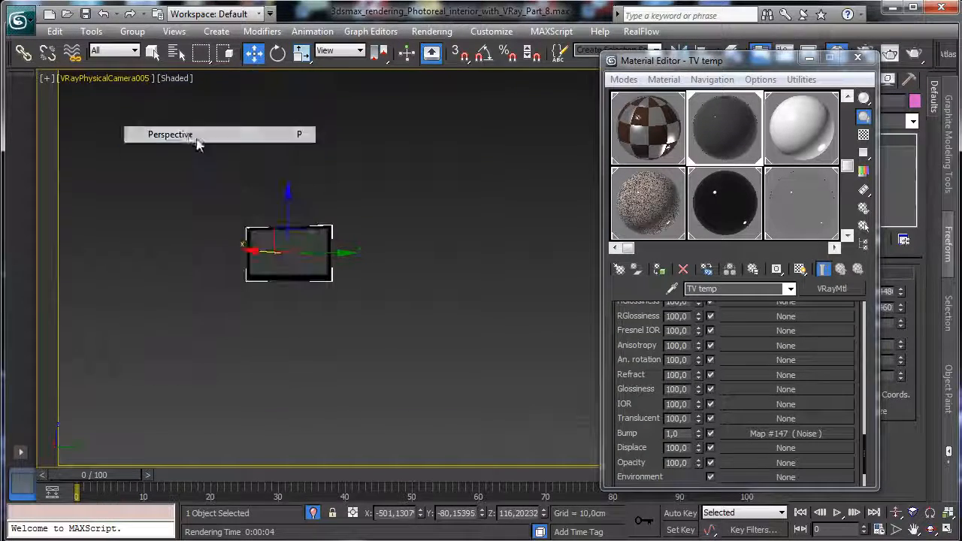
left_click(950, 517)
left_click(949, 530)
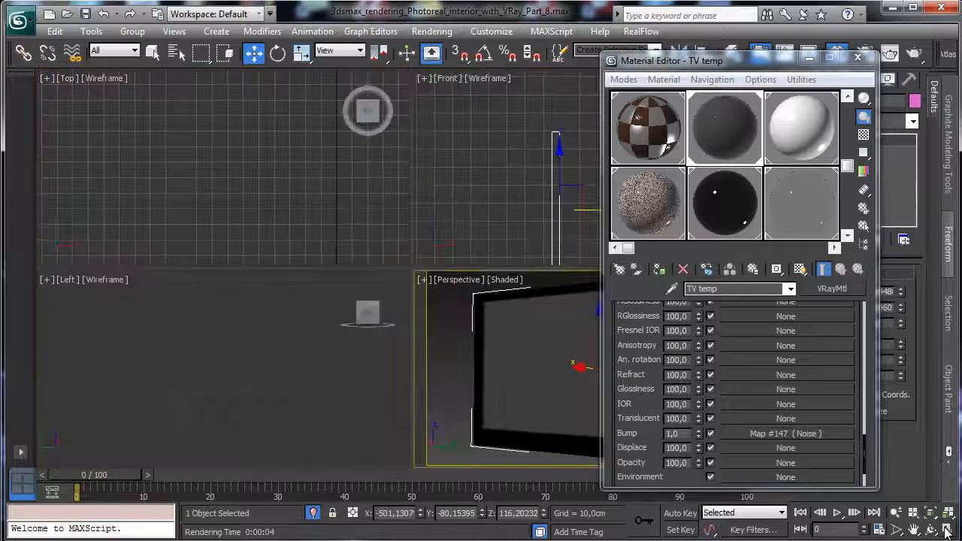
left_click(857, 58)
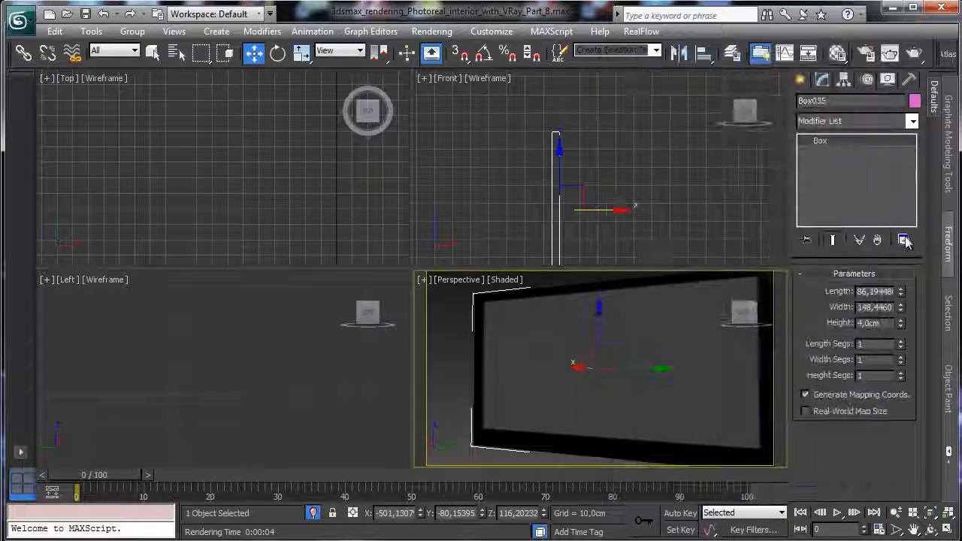
Step: Convert the TV box to an Editable Poly
right_click(599, 335)
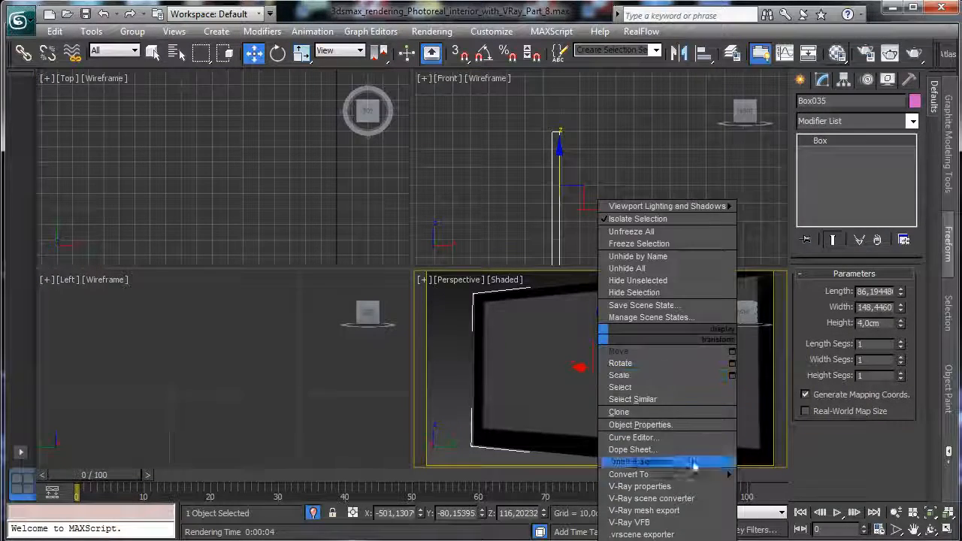
mouse_move(631, 474)
left_click(794, 487)
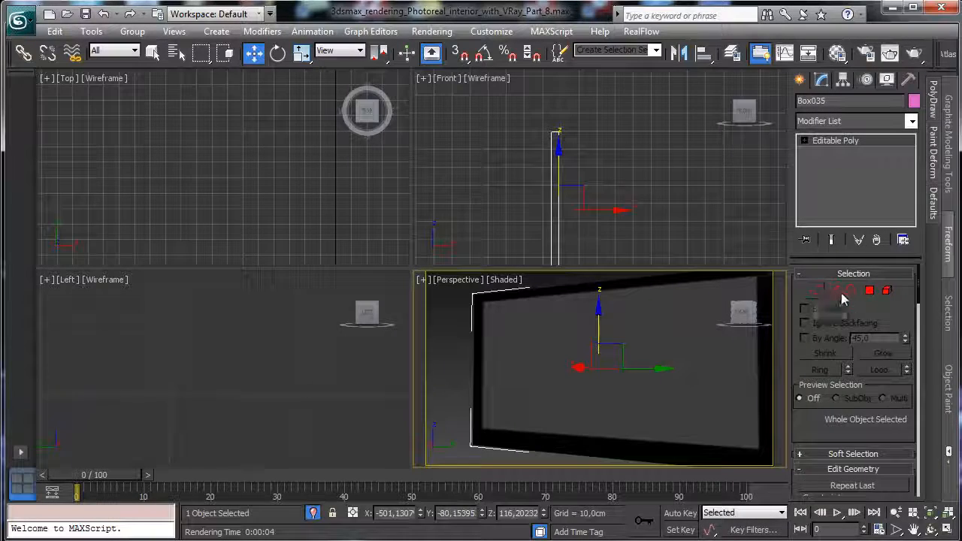
Step: Chamfer all edges of the TV box by 0,25 cm, and leave edge editing
left_click(833, 291)
left_click_drag(489, 94, 639, 498)
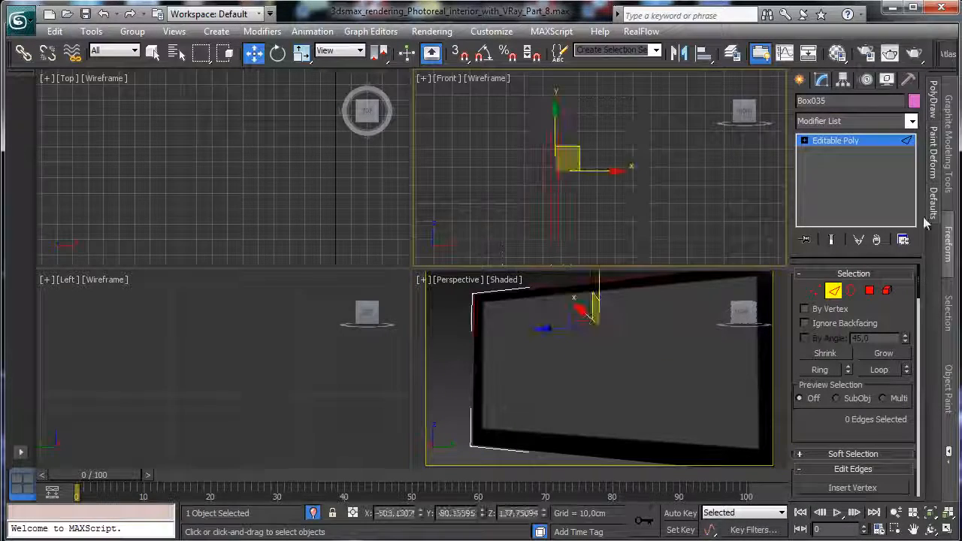
left_click(947, 511)
left_click_drag(194, 80, 275, 321)
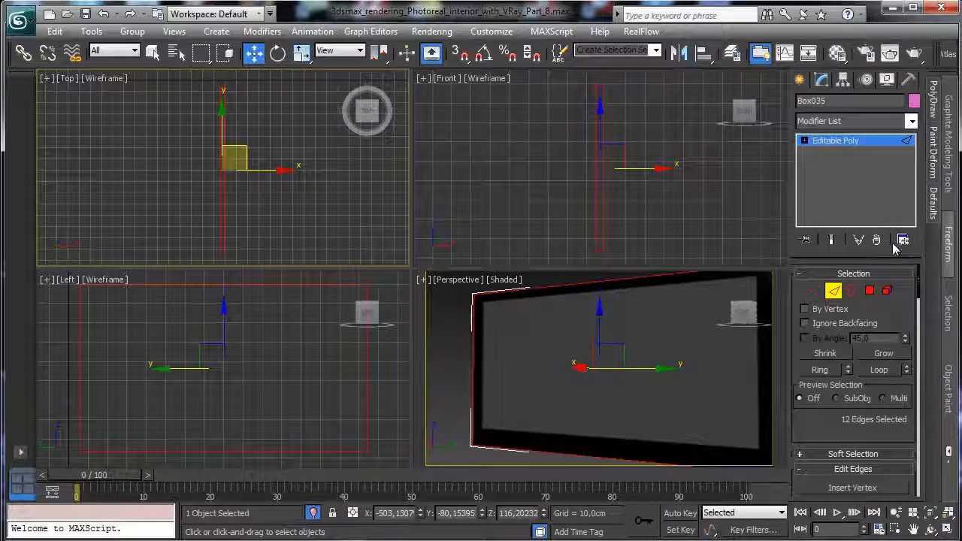
left_click_drag(896, 309, 887, 157)
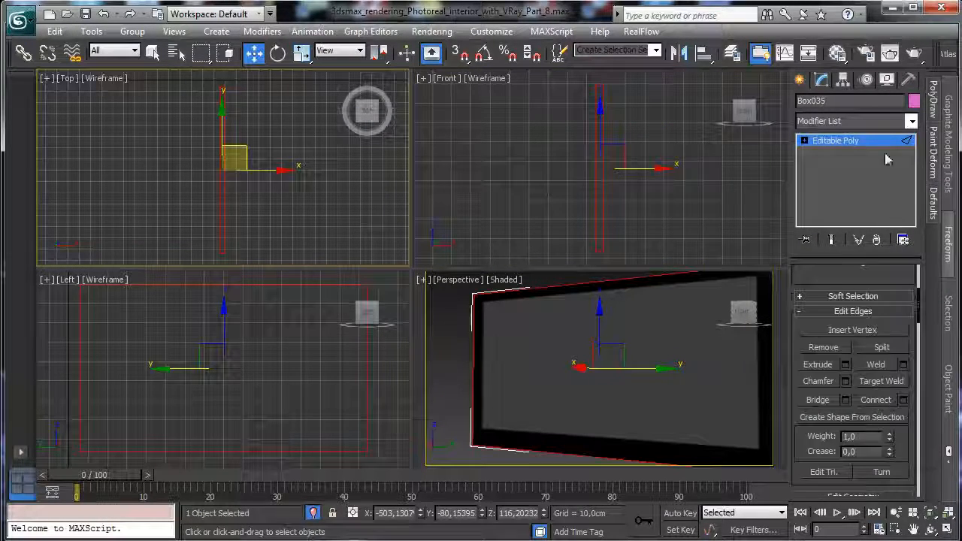
left_click(846, 381)
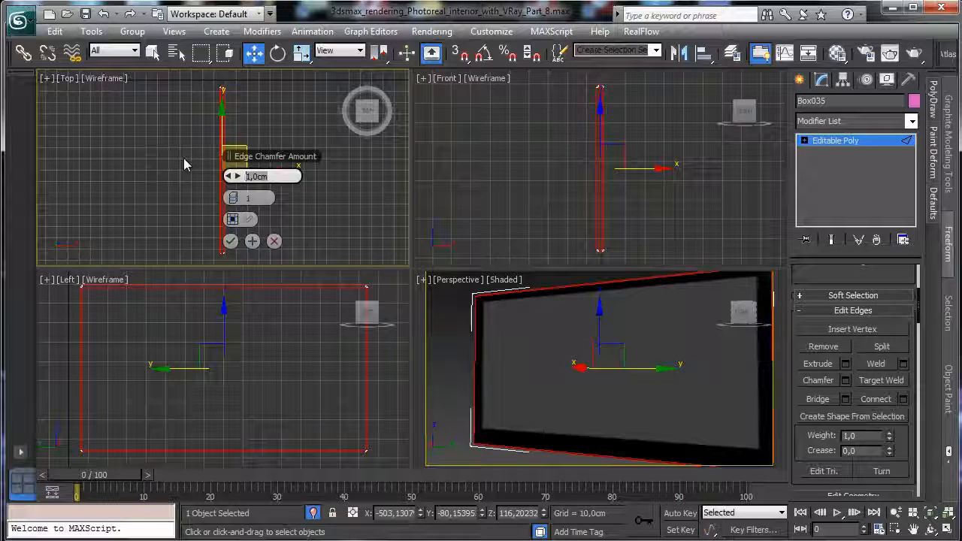
type("0,25")
key("Return")
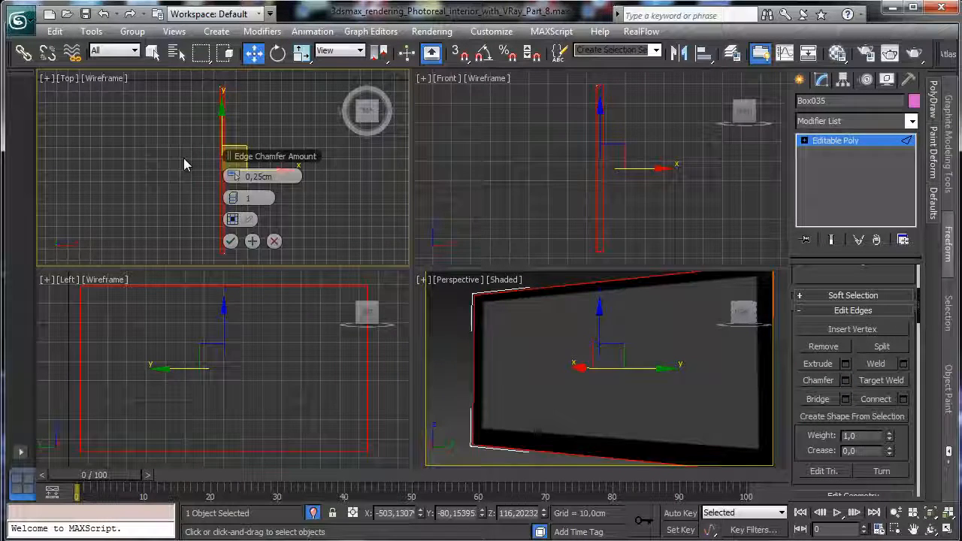
left_click(230, 240)
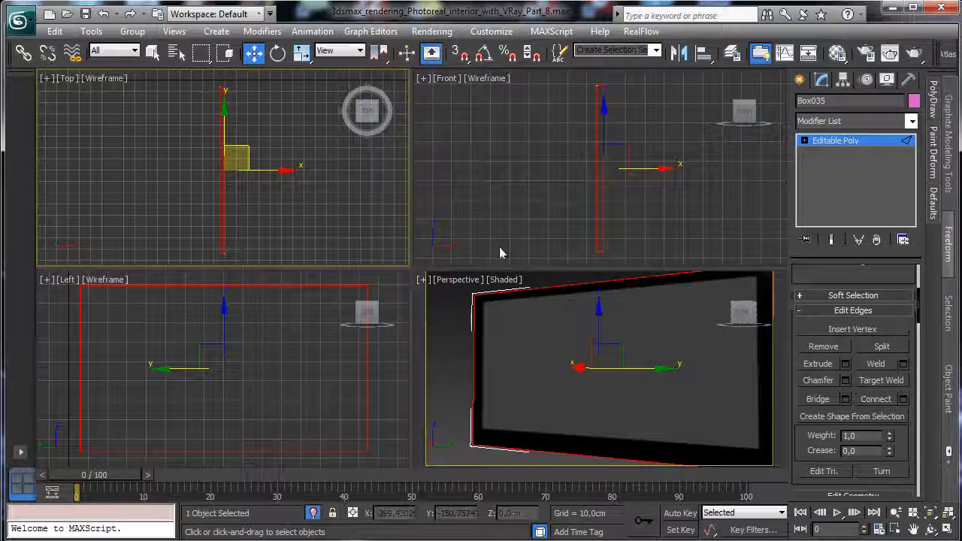
left_click(818, 142)
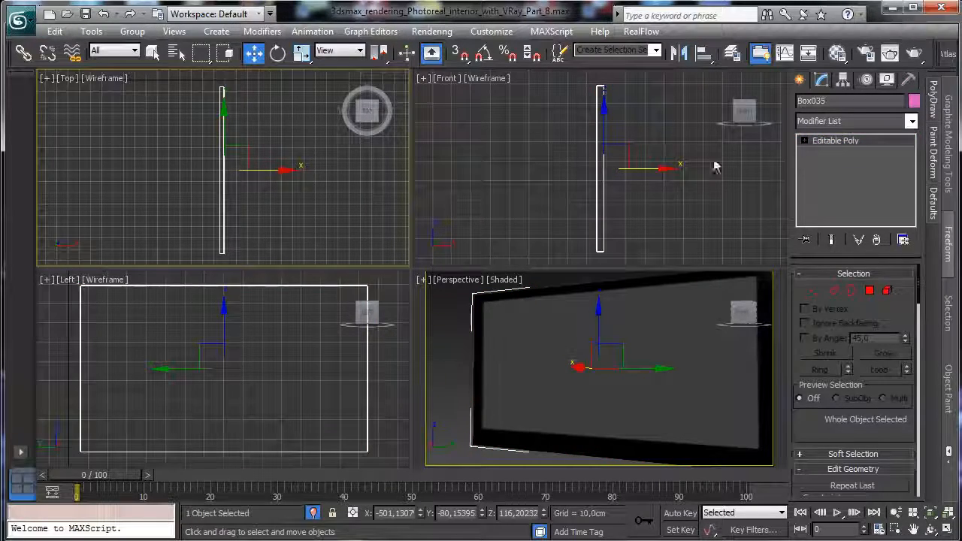
Step: Clone the TV box downward along its vertical axis as one independent copy
left_click(216, 357)
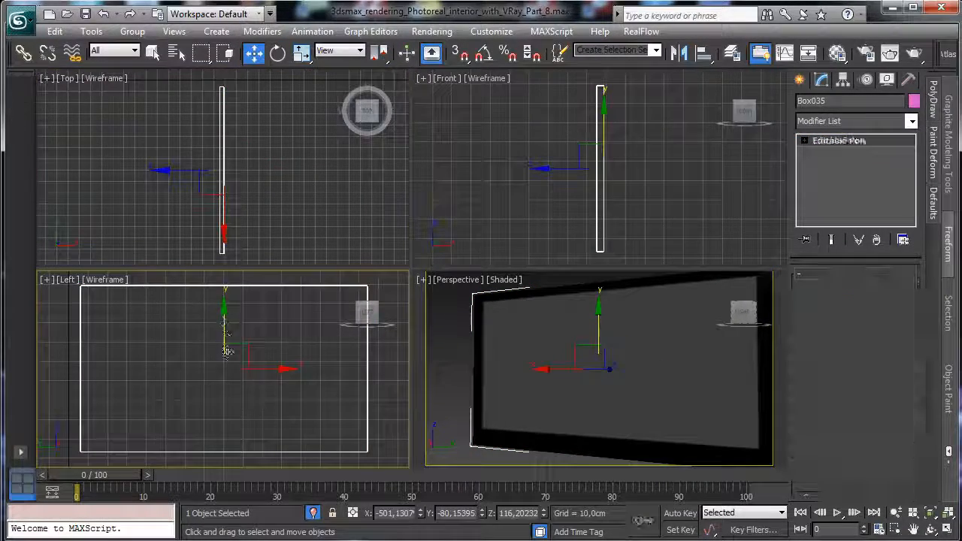
key("ctrl+v")
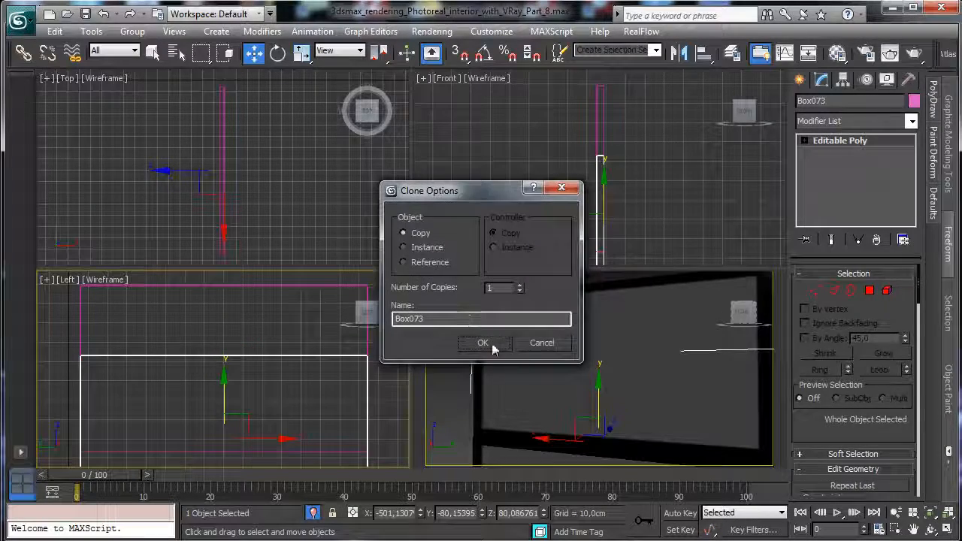
left_click(490, 342)
Step: Scale the copied box vertically into a thin full-width strip and move it to the TV's lower edge at about Z 72,5 cm
left_click_drag(300, 51, 301, 76)
left_click_drag(222, 368, 215, 519)
left_click_drag(226, 485, 234, 499)
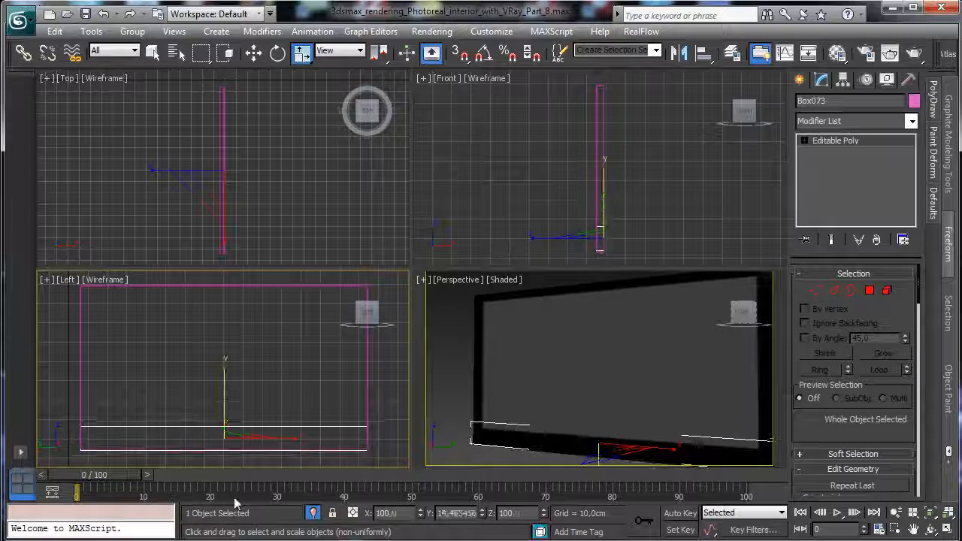
left_click_drag(225, 374, 226, 445)
left_click(254, 52)
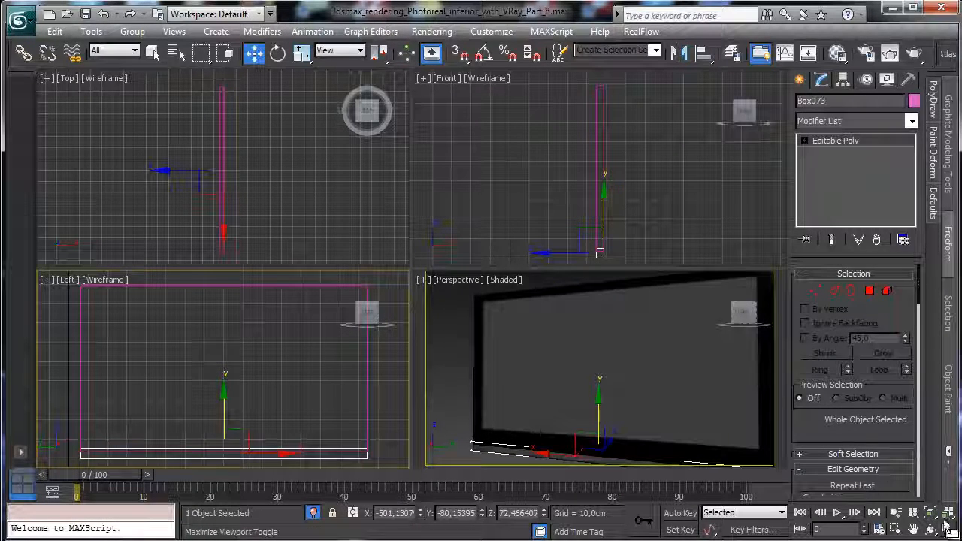
Step: Orbit to the TV's underside and lower the thin strip to about Z 70,5 cm
right_click(736, 421)
left_click(930, 513)
left_click(932, 530)
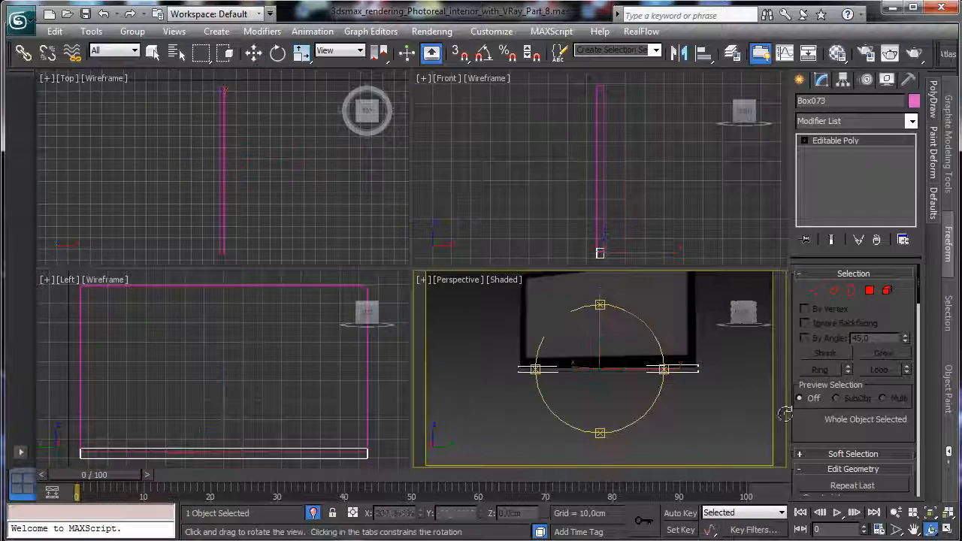
left_click_drag(784, 414, 709, 393)
left_click(939, 514)
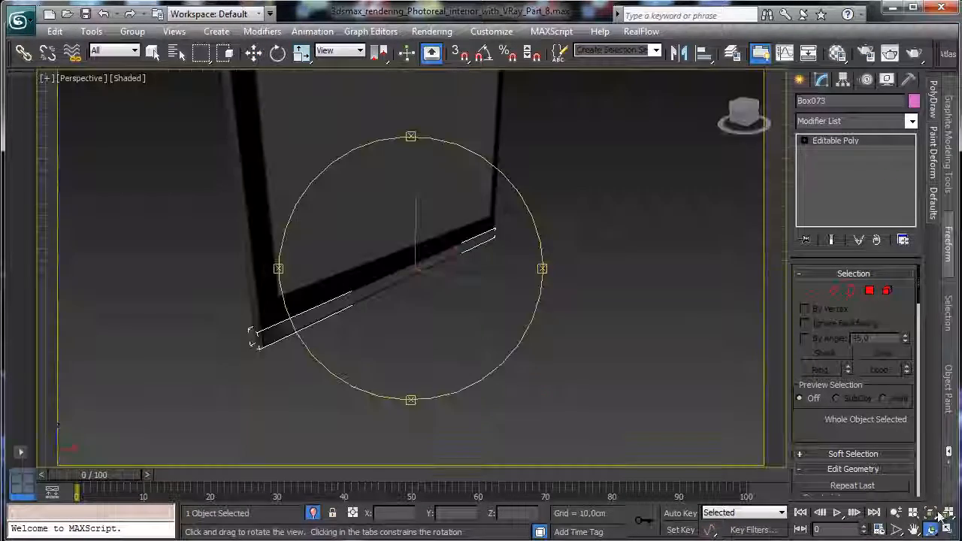
left_click(254, 52)
mouse_move(414, 208)
left_mouse_down()
mouse_move(417, 218)
mouse_move(425, 208)
left_mouse_up()
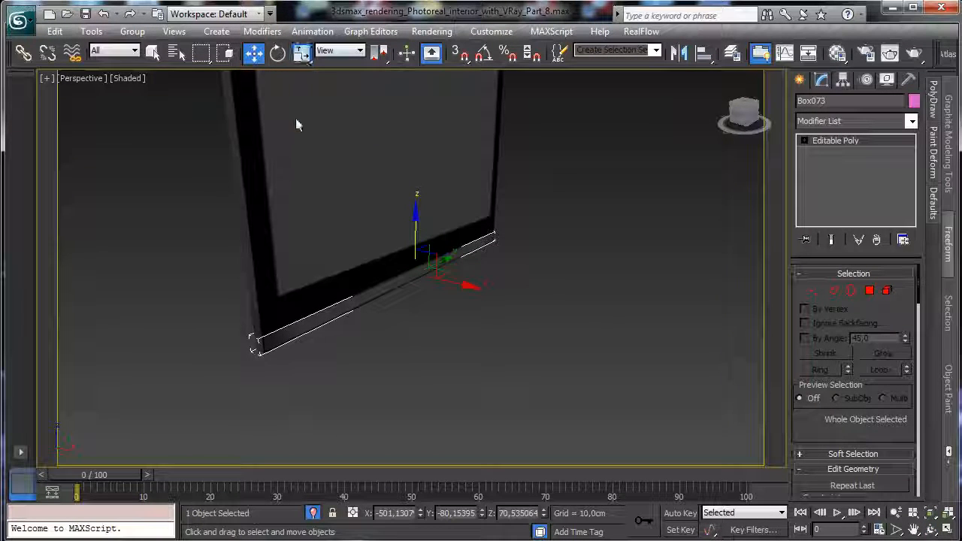
Step: Non-uniformly scale the strip to reduce its height further and slightly increase its depth
left_click_drag(300, 52, 301, 80)
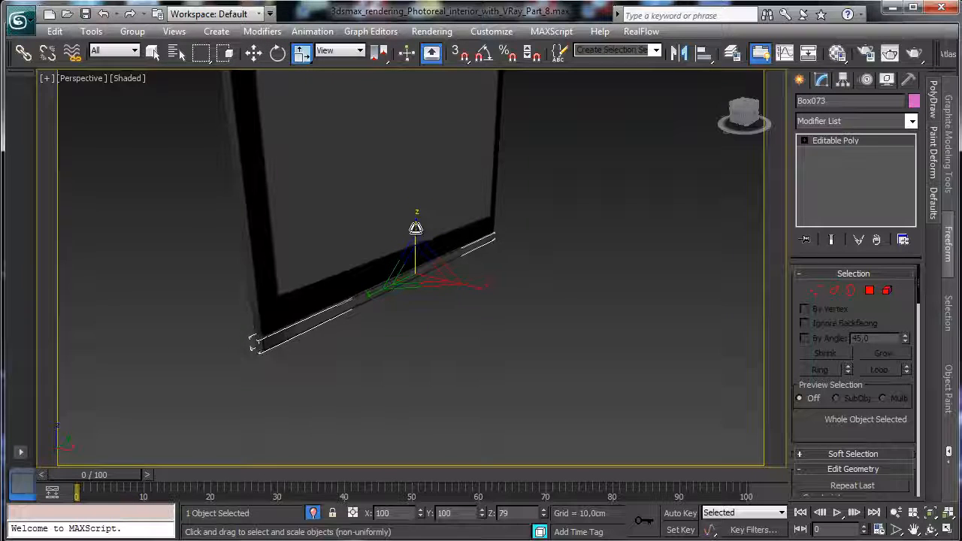
left_click_drag(481, 285, 487, 292)
left_click(254, 53)
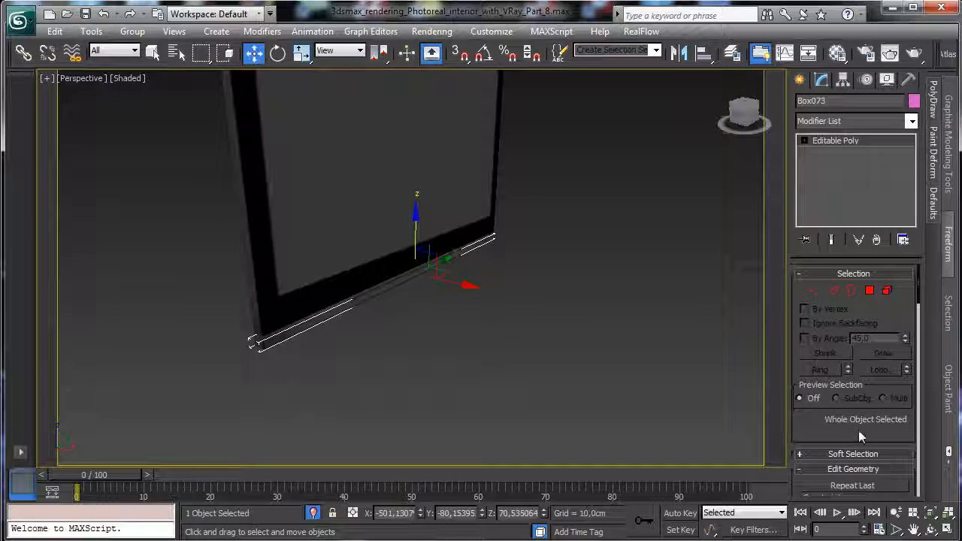
Step: Move the strip in the Front view up against the TV's underside and centre it in depth, at about X -500,87 and Z 71,62 cm
left_click(947, 529)
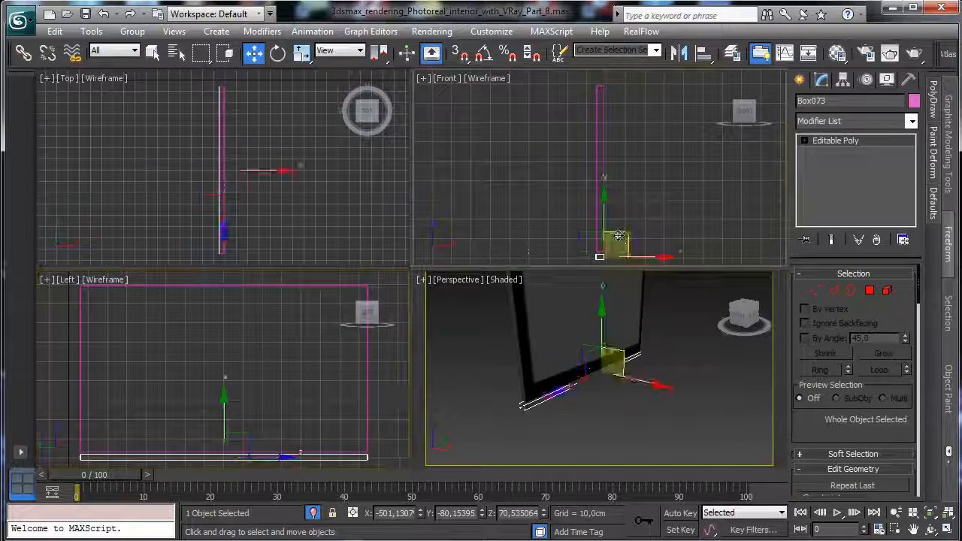
left_click(929, 512)
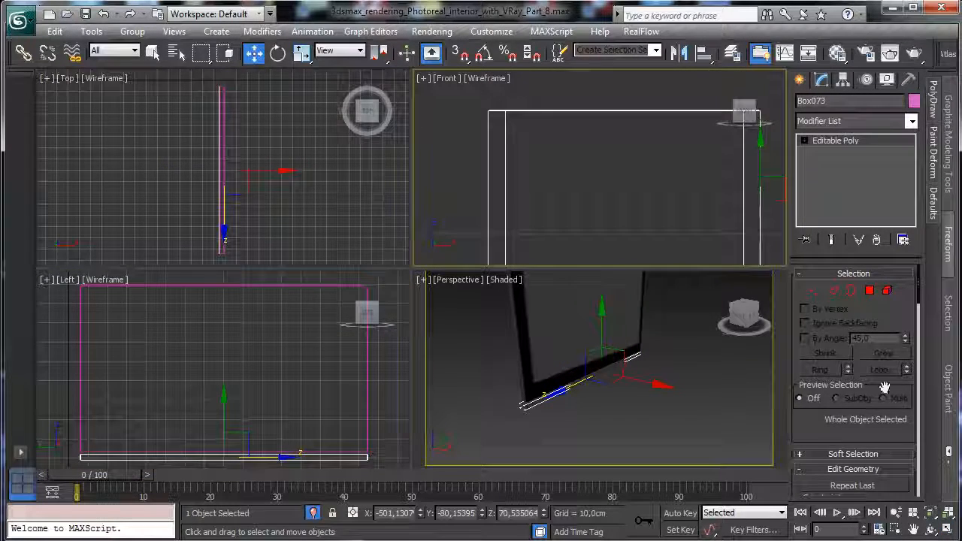
left_click(895, 512)
left_click_drag(588, 152, 598, 219)
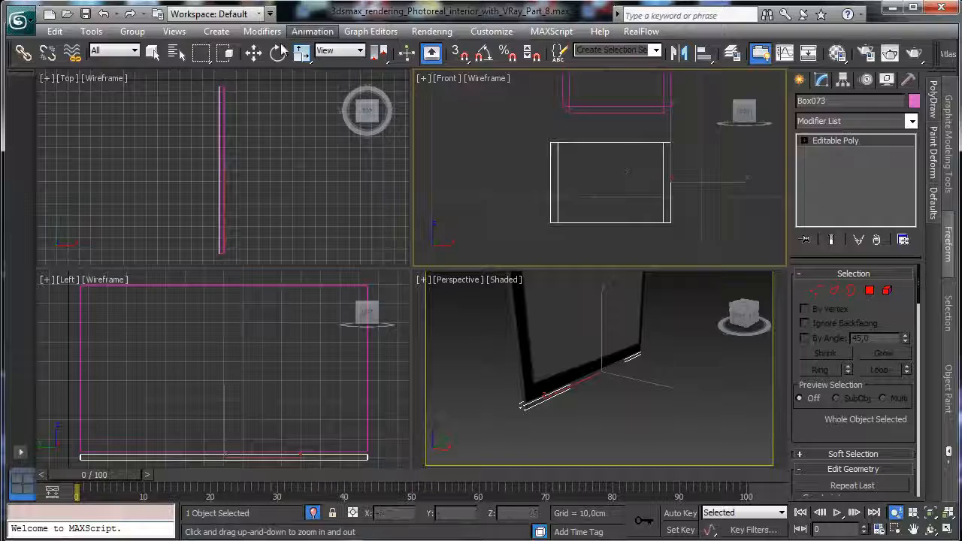
key("w")
left_click_drag(690, 158, 698, 128)
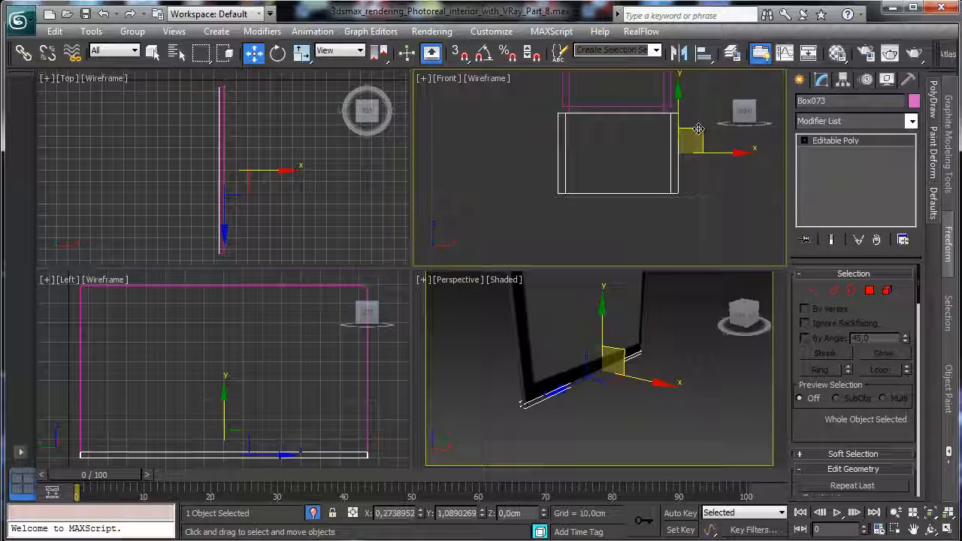
right_click(660, 286)
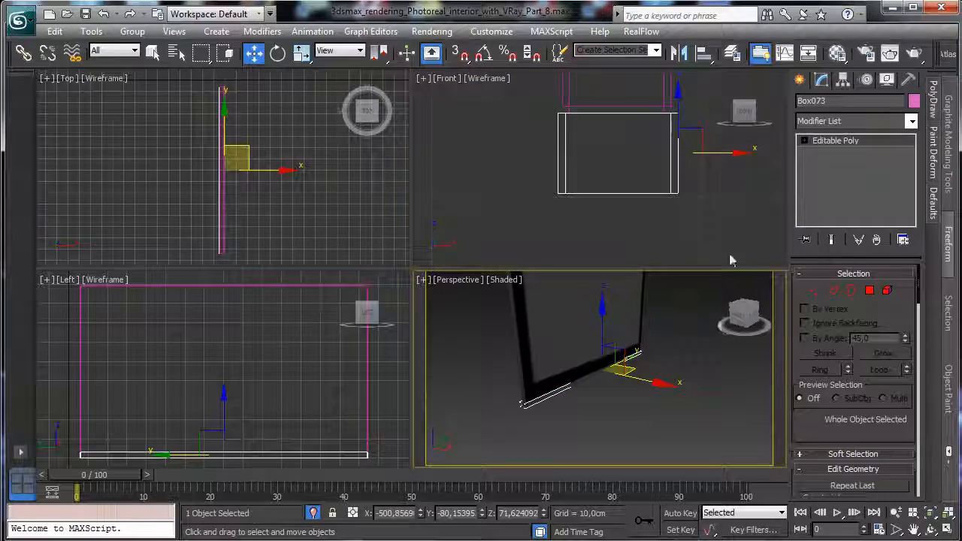
Step: Name an unused material slot TV Chrome and assign it to the thin strip beneath the TV
left_click(838, 54)
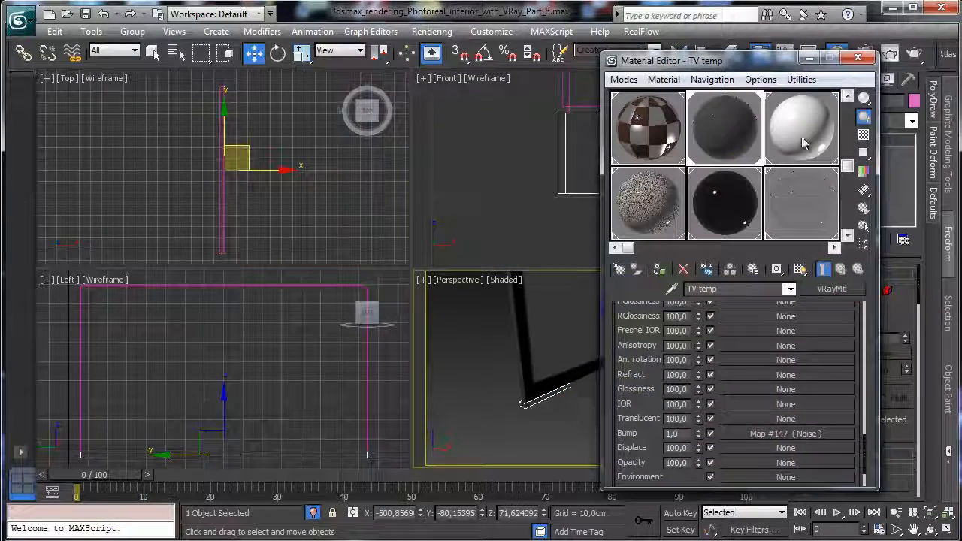
scroll(762, 161, "down", 1)
left_click(801, 207)
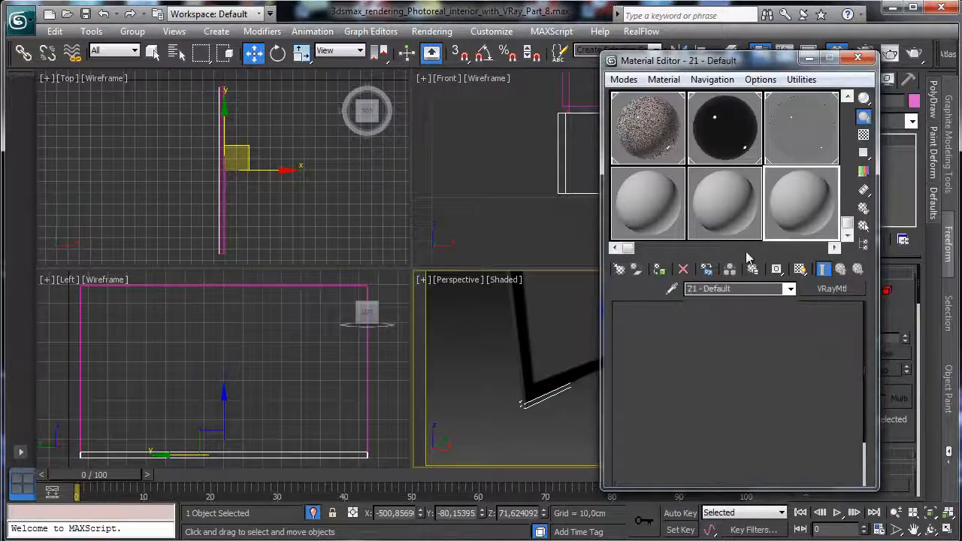
left_click_drag(743, 289, 542, 270)
key("BackSpace")
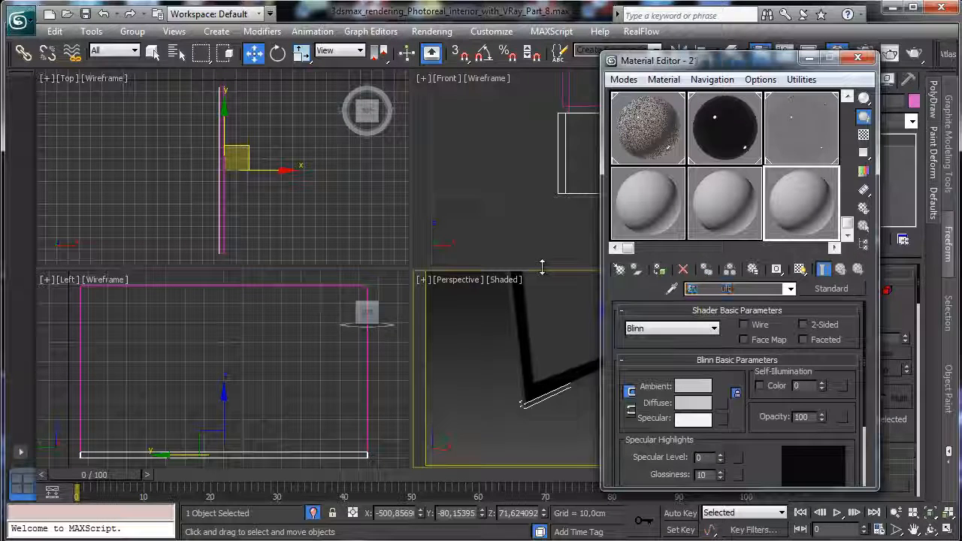
type("TV Chrome")
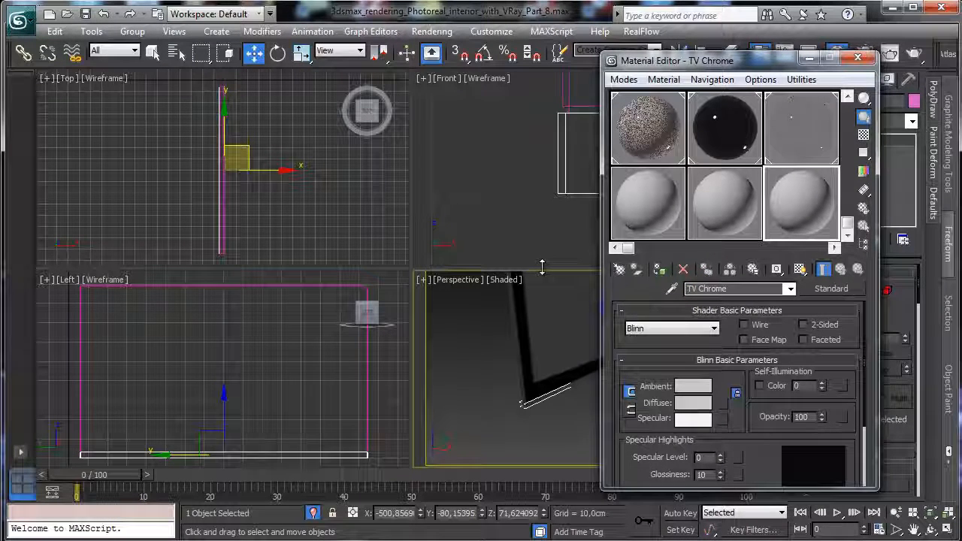
left_click(659, 271)
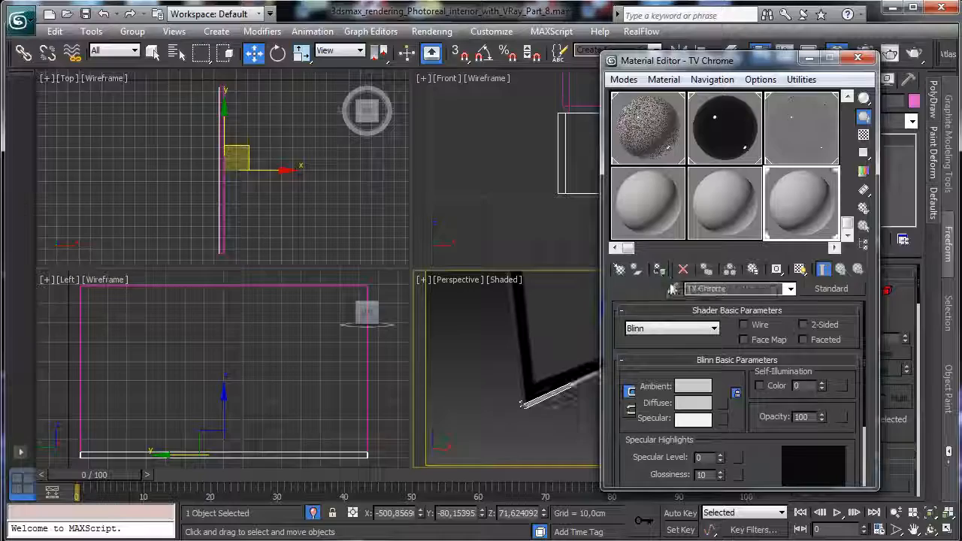
Step: Convert the TV Chrome material to VRayMtl and set its diffuse colour to black
left_click(831, 289)
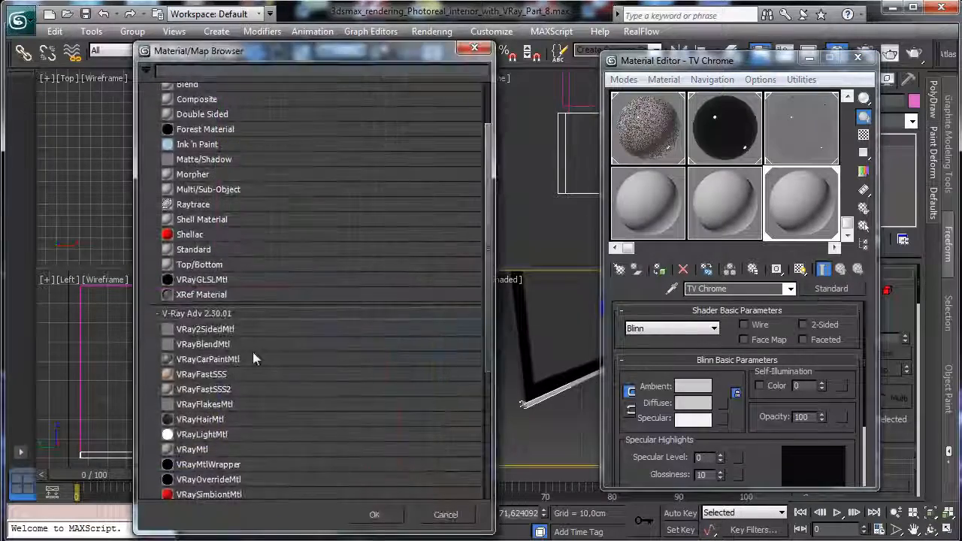
double_click(197, 450)
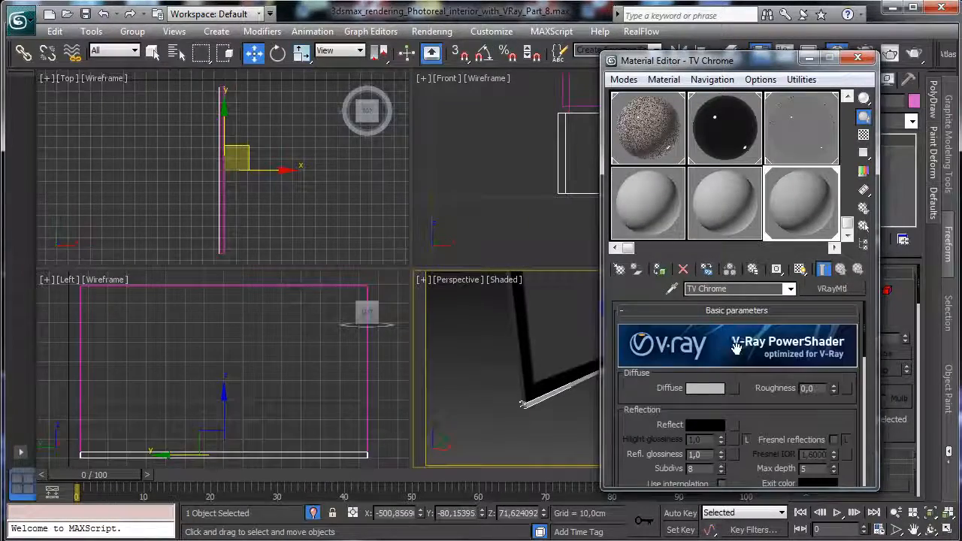
left_click(698, 386)
left_click_drag(456, 146, 412, 147)
left_click(493, 196)
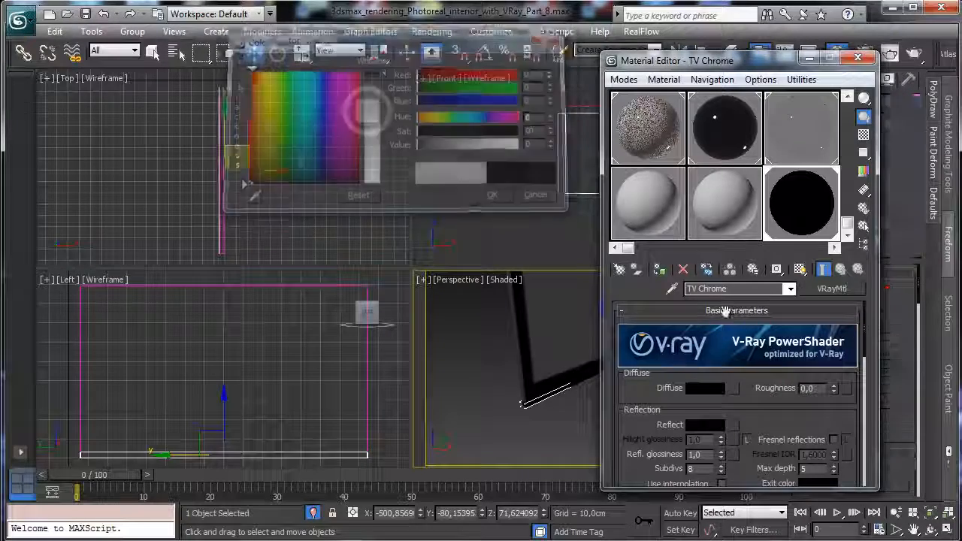
Step: Enable Fresnel reflections on TV Chrome and set its refraction IOR to 18
scroll(765, 364, "down", 2)
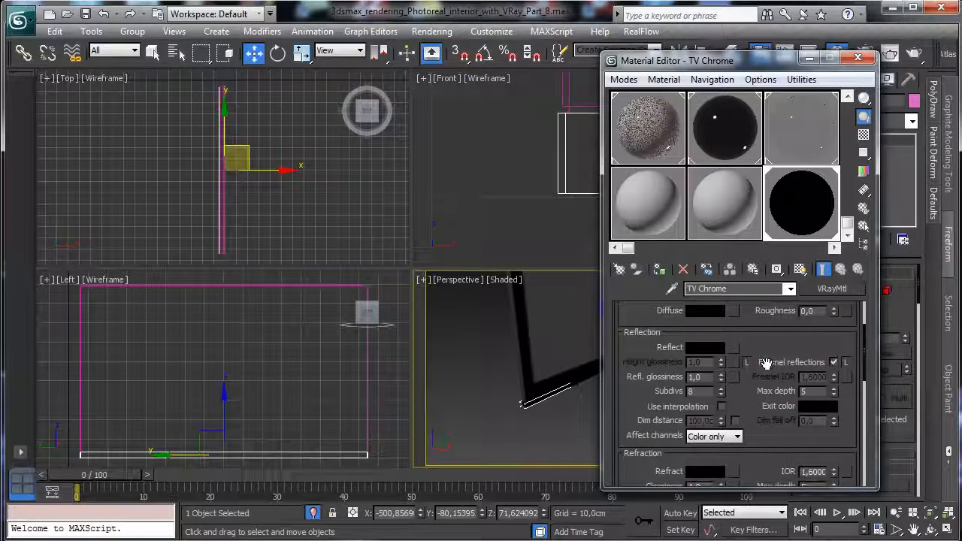
double_click(812, 471)
type("18")
key("Return")
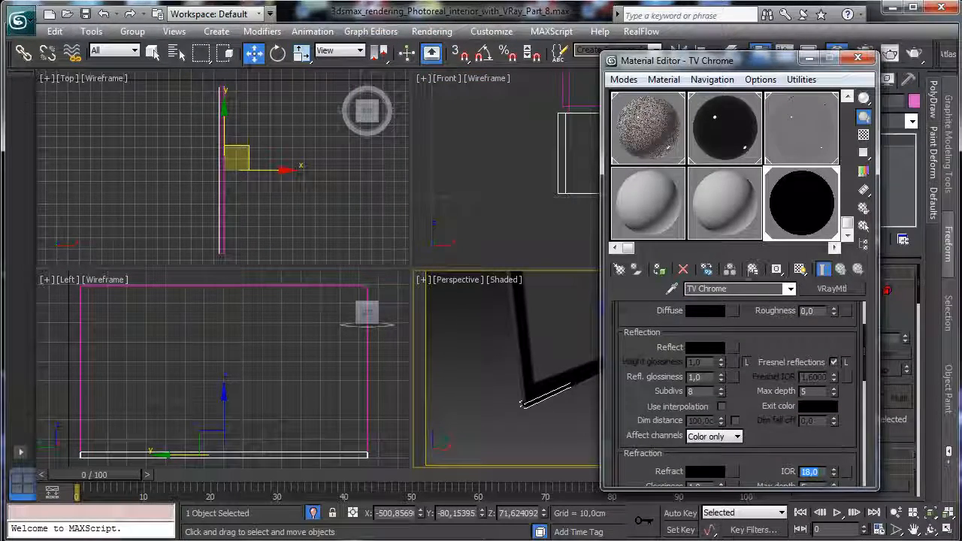
Step: Set TV Chrome's reflection colour to pure white and its reflection glossiness to 0,8, then close the material editor
left_click(705, 347)
left_click_drag(418, 145, 522, 145)
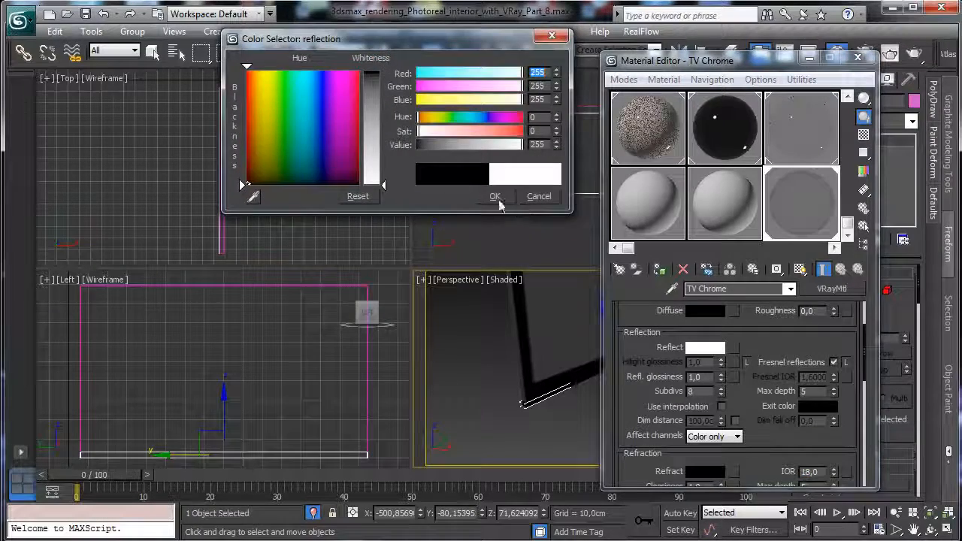
left_click(495, 196)
left_click_drag(720, 376, 725, 397)
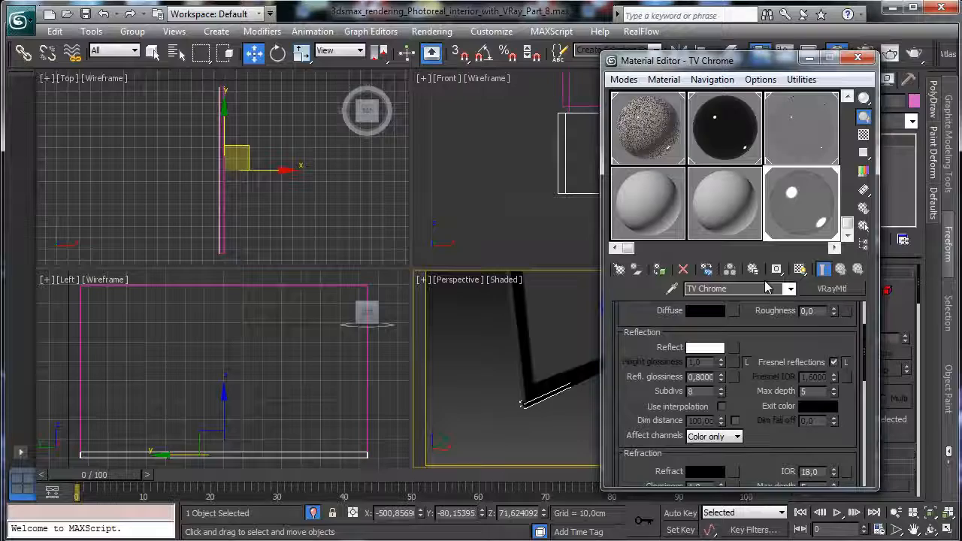
left_click(485, 278)
left_click(857, 58)
left_click(857, 58)
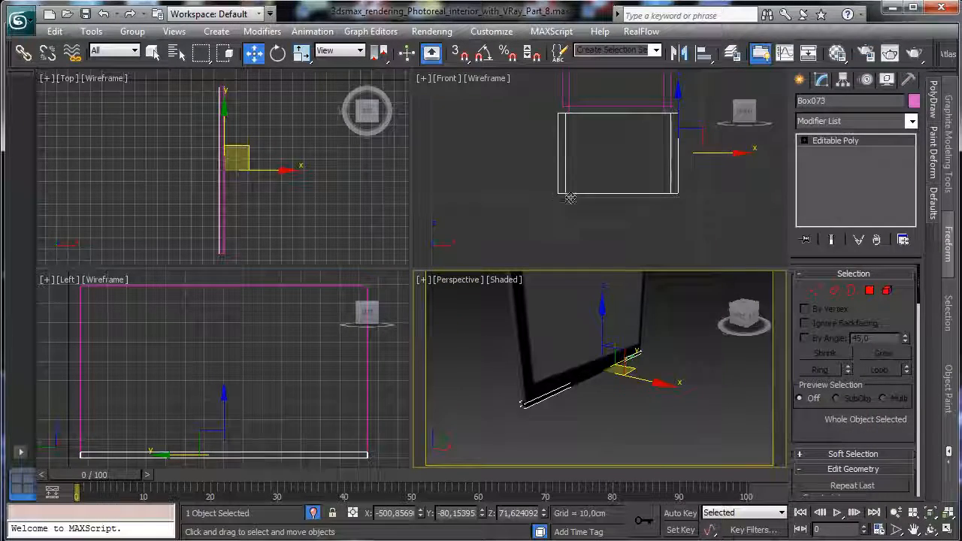
Step: Place a text spline over the middle of the thin strip in the Left view
right_click(281, 361)
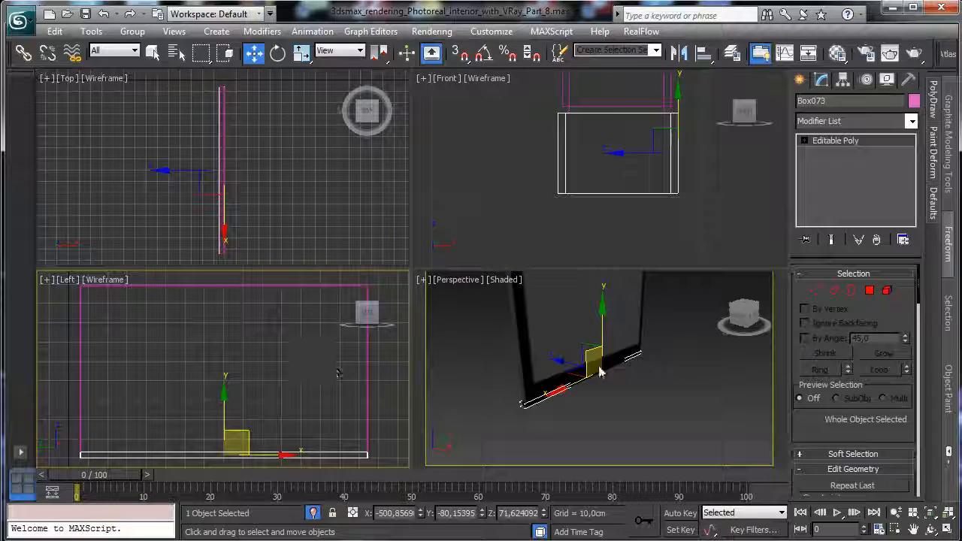
left_click(897, 529)
left_click_drag(182, 440, 272, 481)
left_click(799, 80)
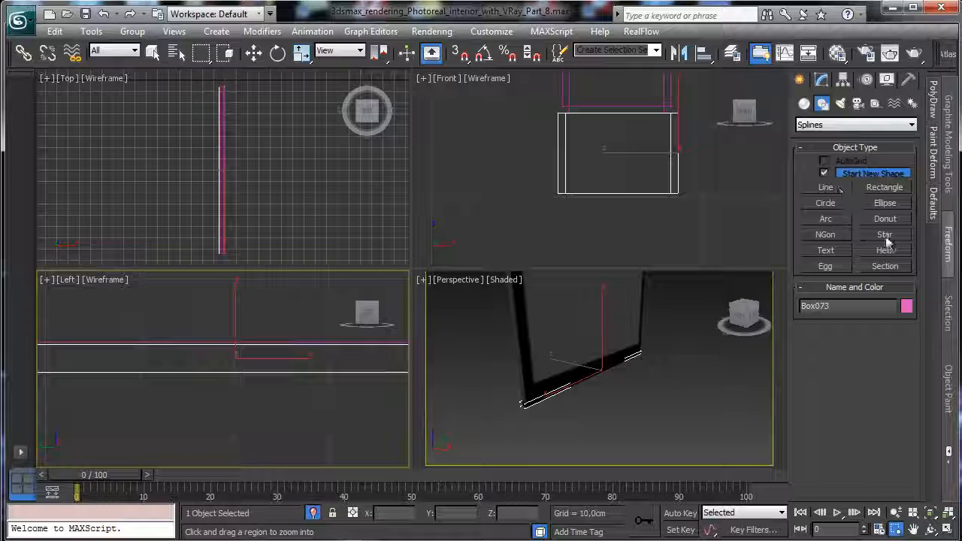
left_click(825, 250)
left_click(204, 378)
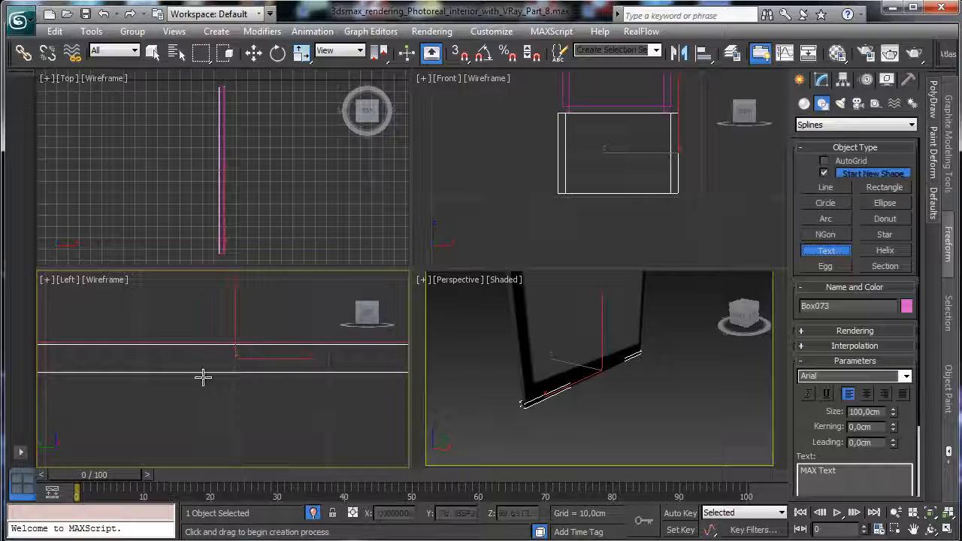
Step: Set the text spline's size to 4 cm and its content to AKAYGO
left_click(822, 80)
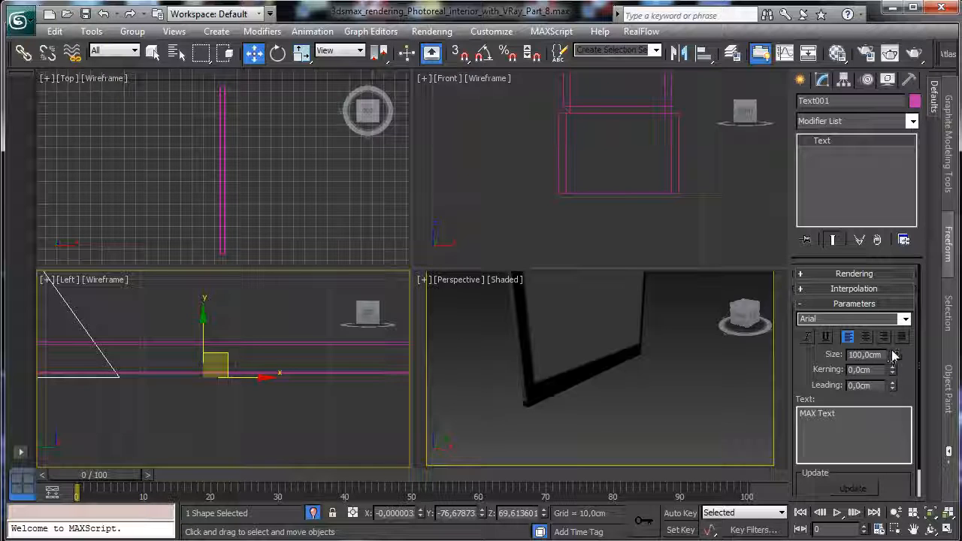
left_click_drag(893, 354, 879, 424)
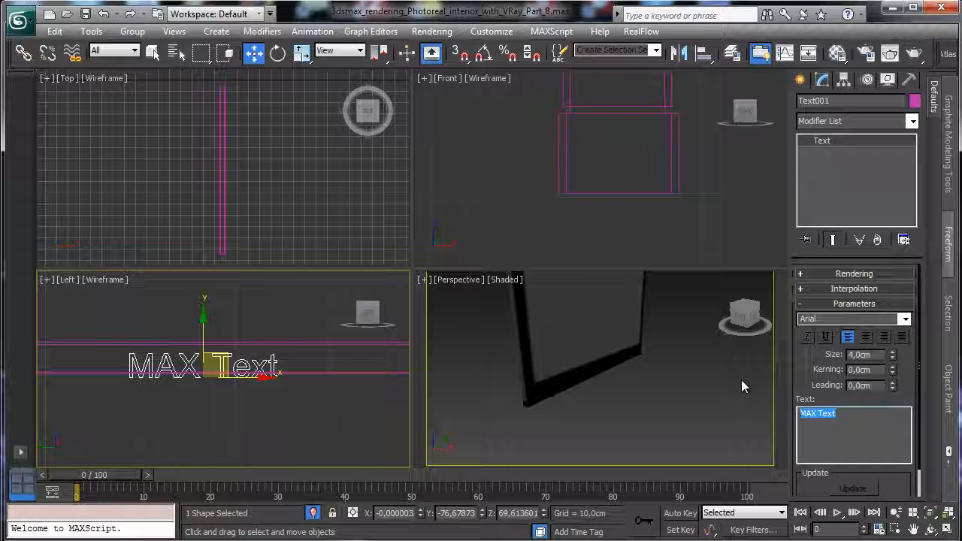
type("A")
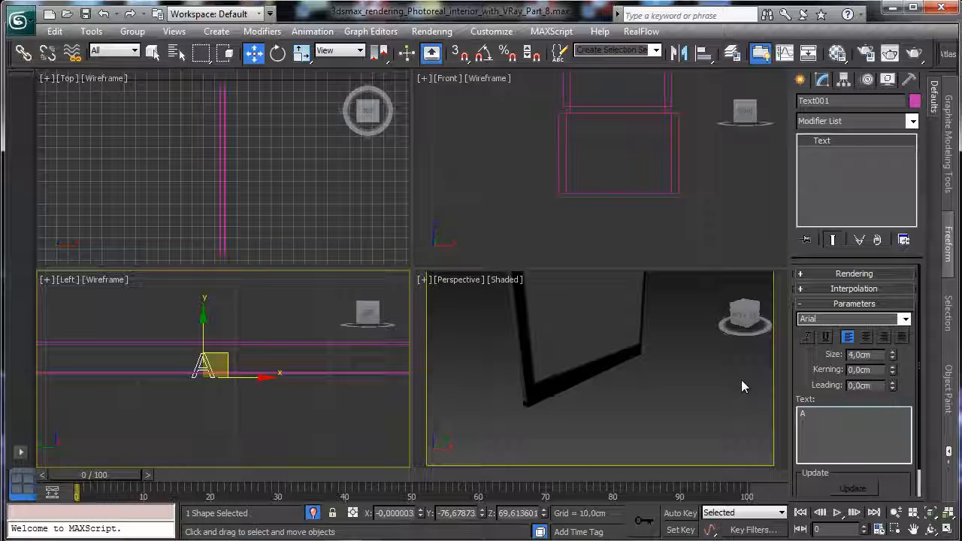
type("kay")
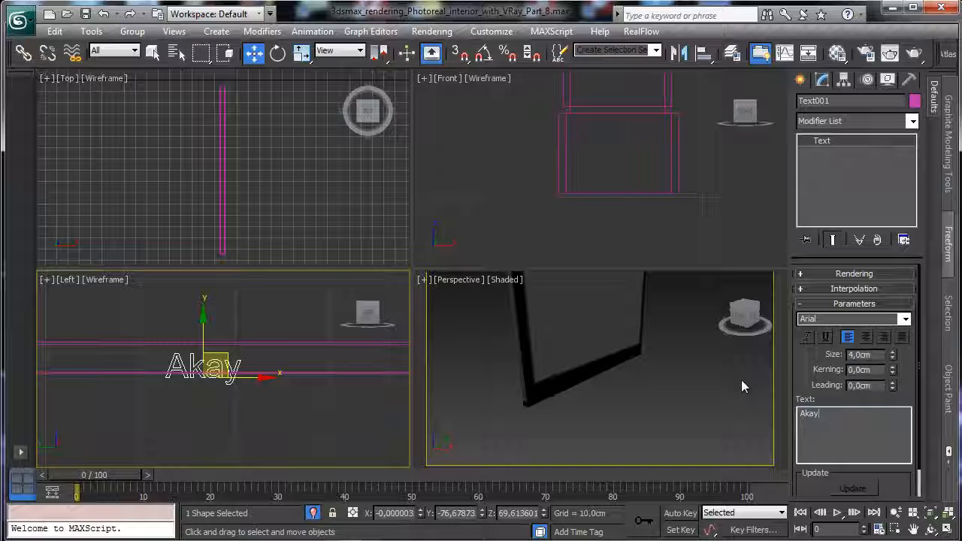
key("BackSpace")
key("BackSpace")
key("BackSpace")
type("KAY")
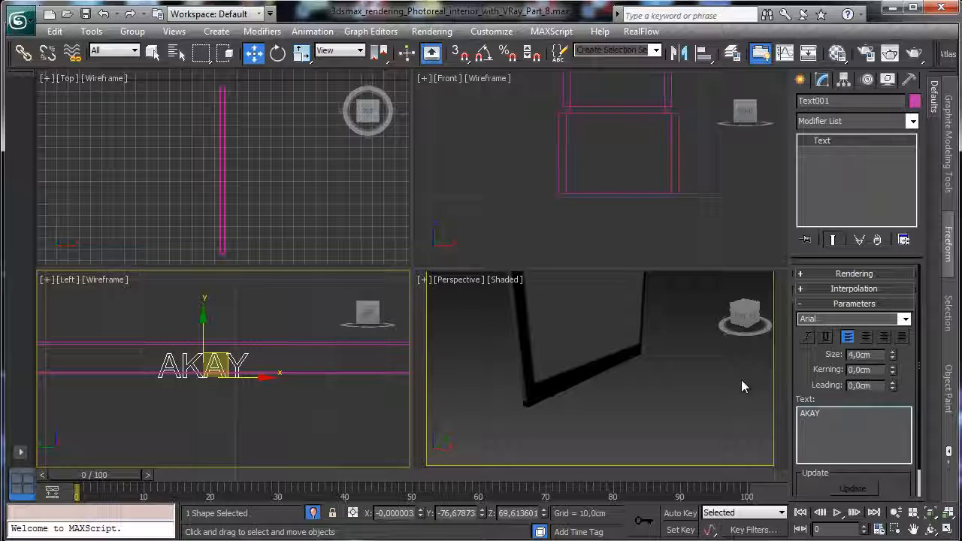
type("GO")
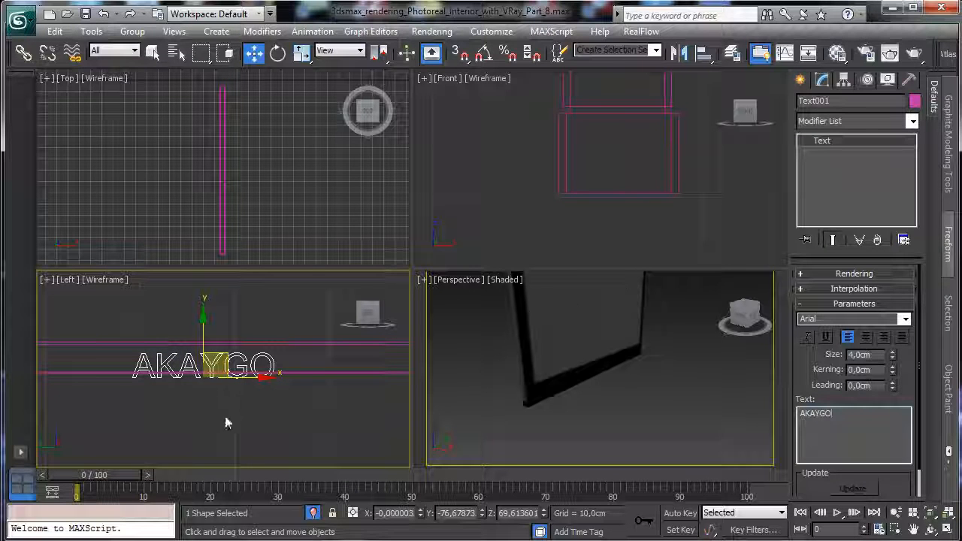
Step: Align the AKAYGO text centre to centre with the thin strip in the Front view's X and Y positions
right_click(317, 204)
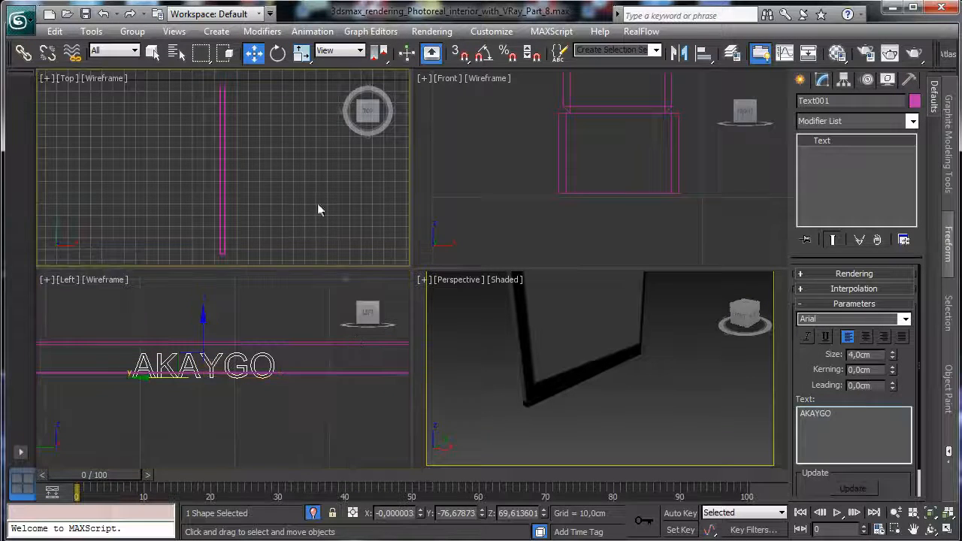
left_click(703, 53)
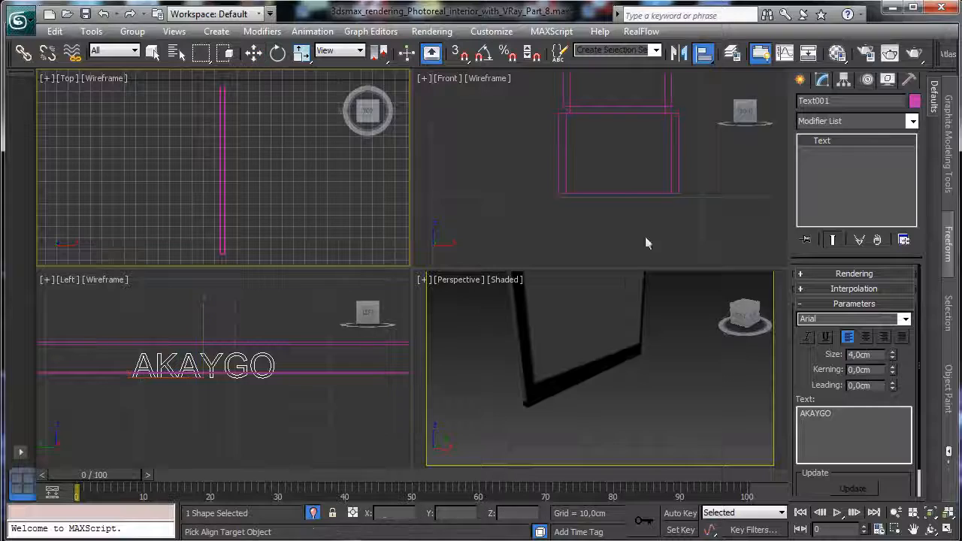
left_click(662, 178)
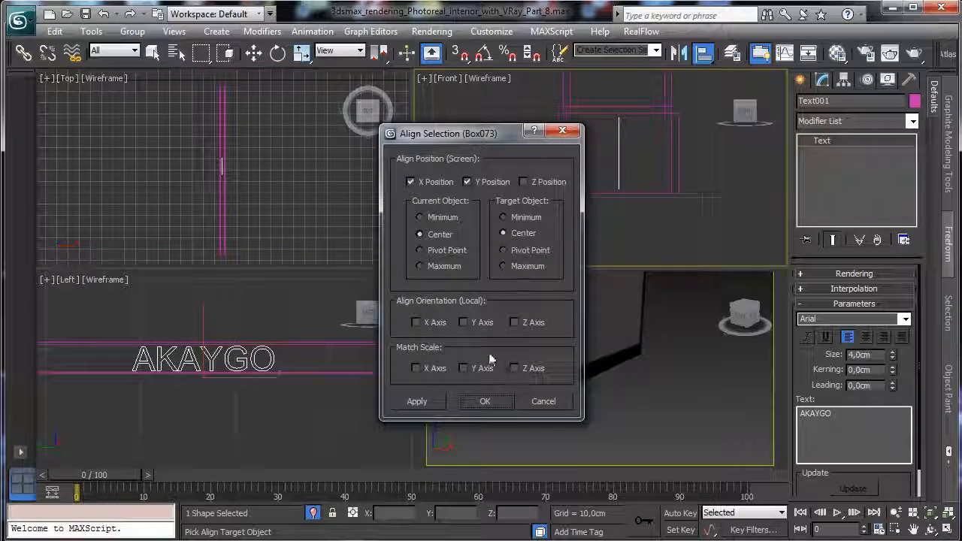
left_click(482, 402)
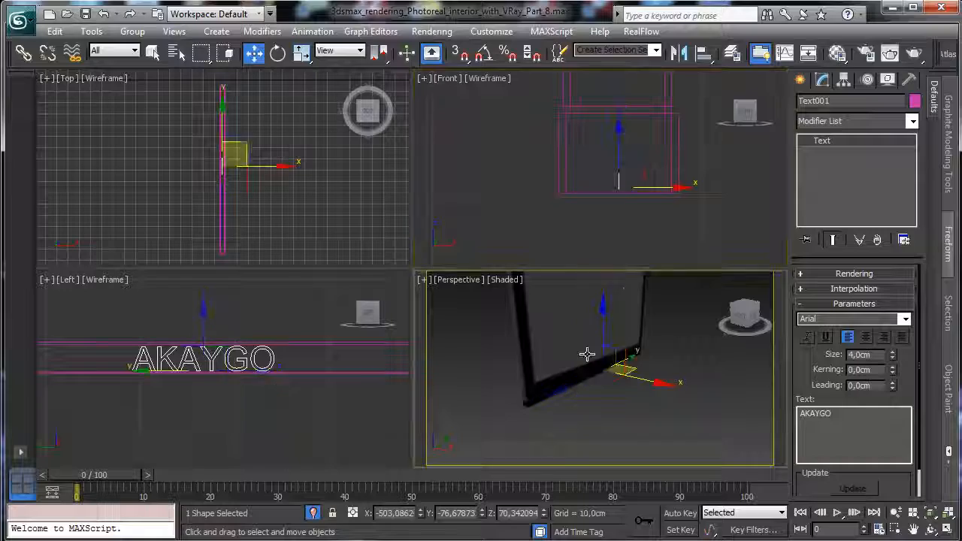
Step: Apply a Shell modifier to the AKAYGO text to give it thickness
left_click(911, 121)
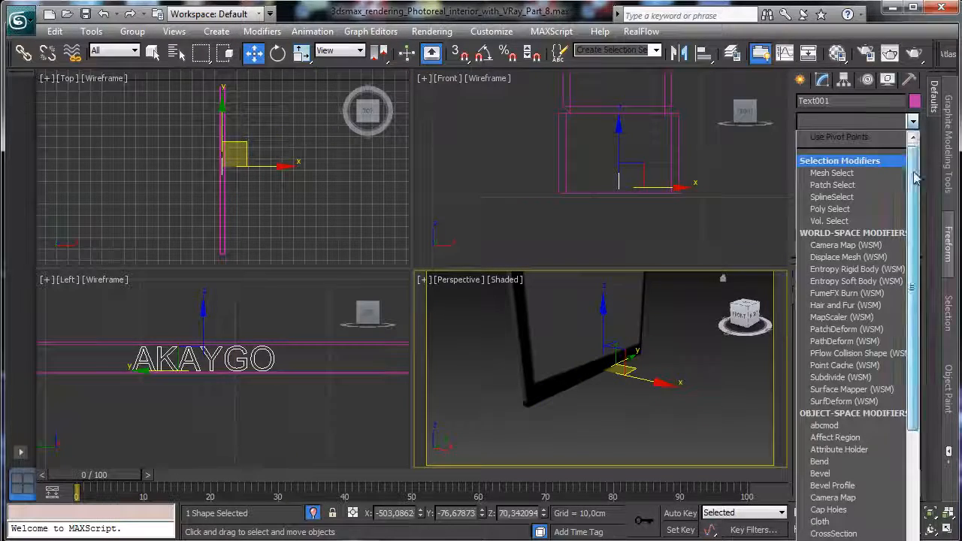
scroll(931, 517, "down", 10)
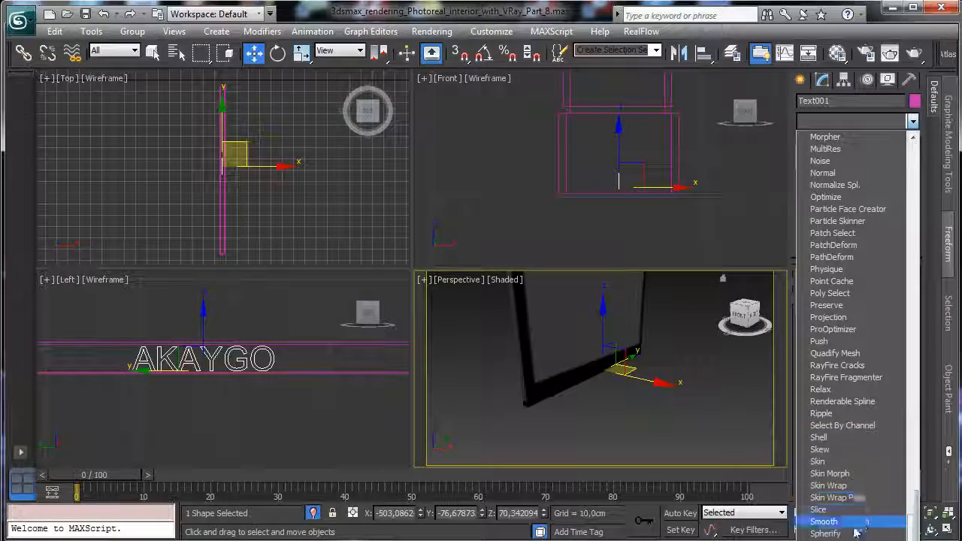
left_click(819, 437)
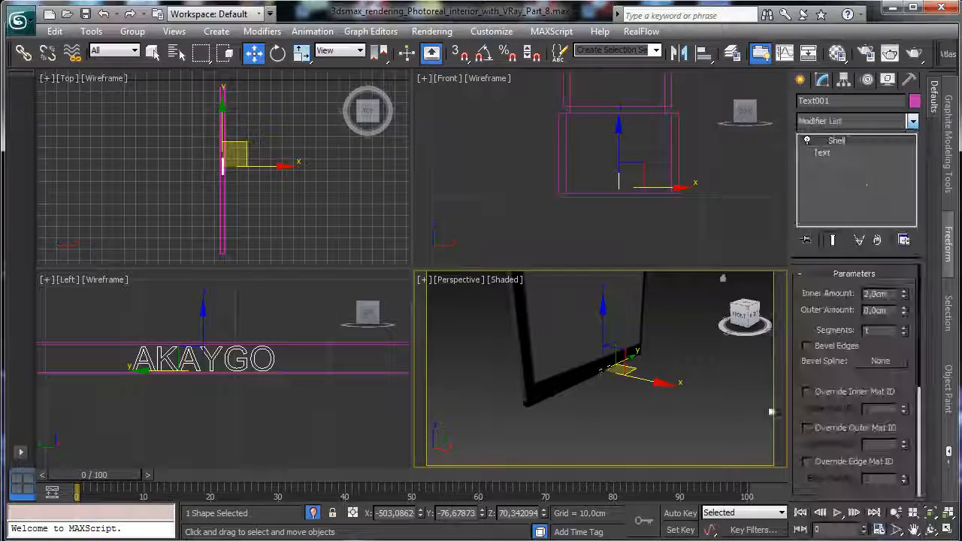
Step: Name another unused material slot TV white and assign it to the AKAYGO text
left_click(840, 56)
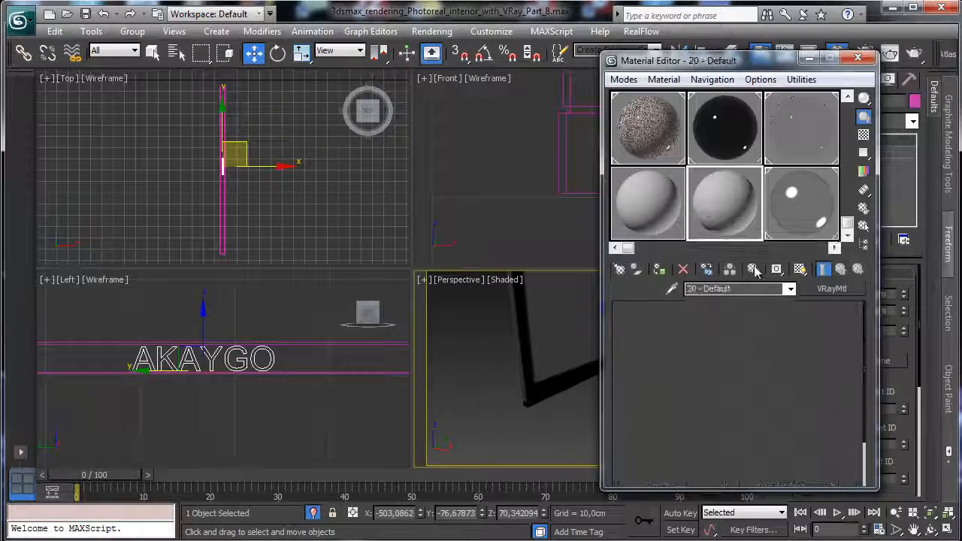
left_click(749, 291)
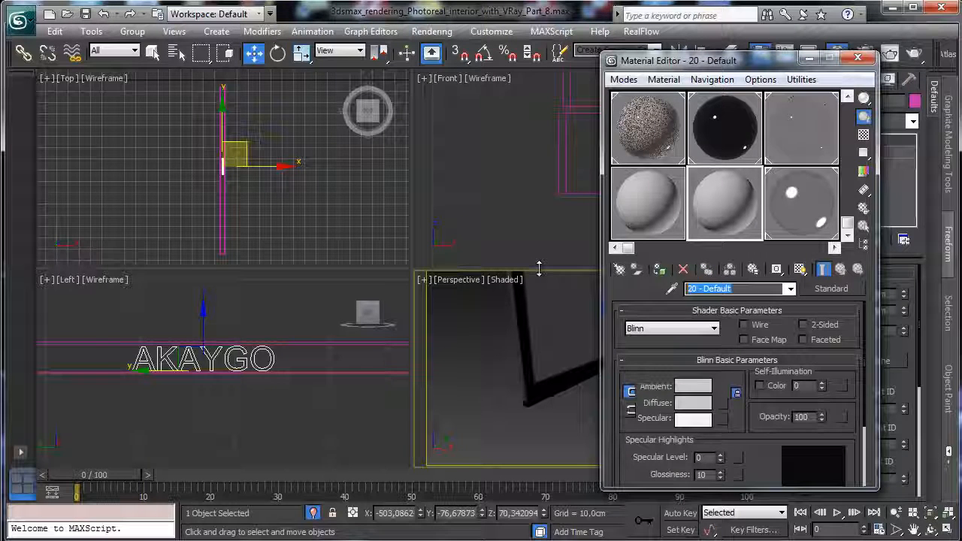
type("TV white")
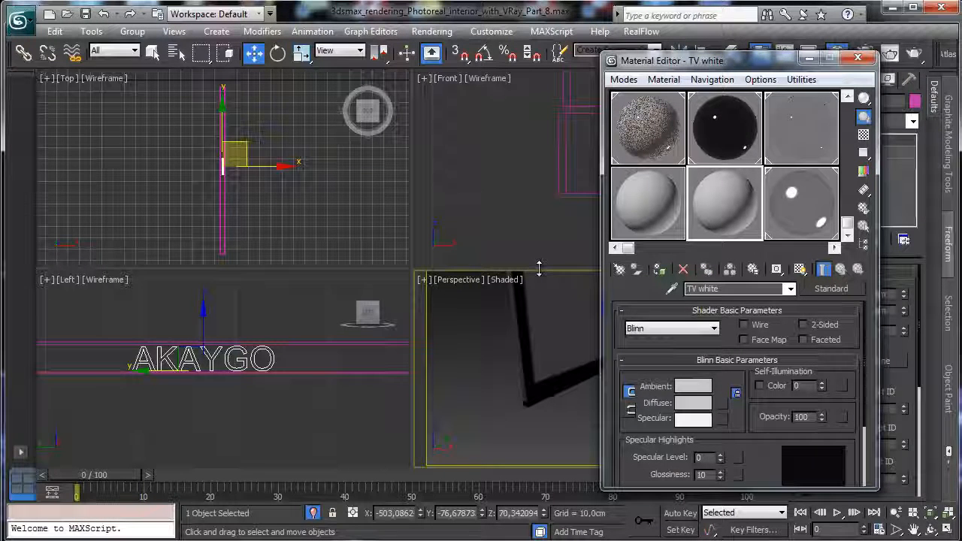
Step: Convert the TV white material to VRayMtl and set its diffuse colour to pure white (255, 255, 255)
left_click(834, 288)
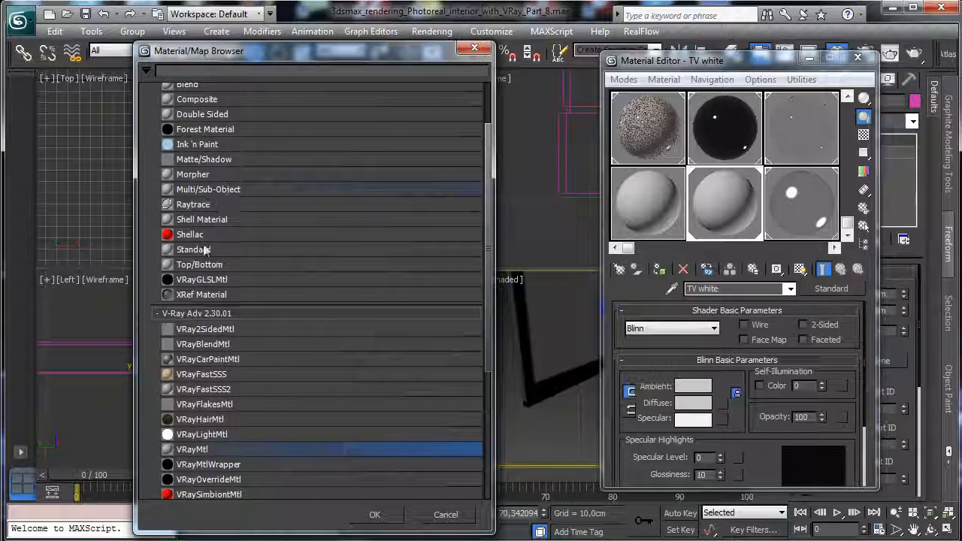
double_click(200, 450)
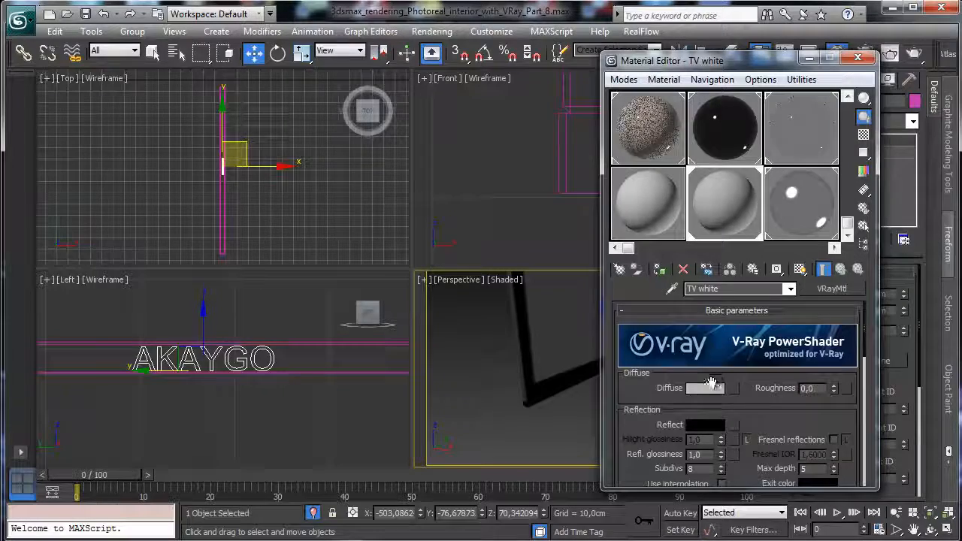
left_click(708, 388)
left_click_drag(366, 154, 411, 241)
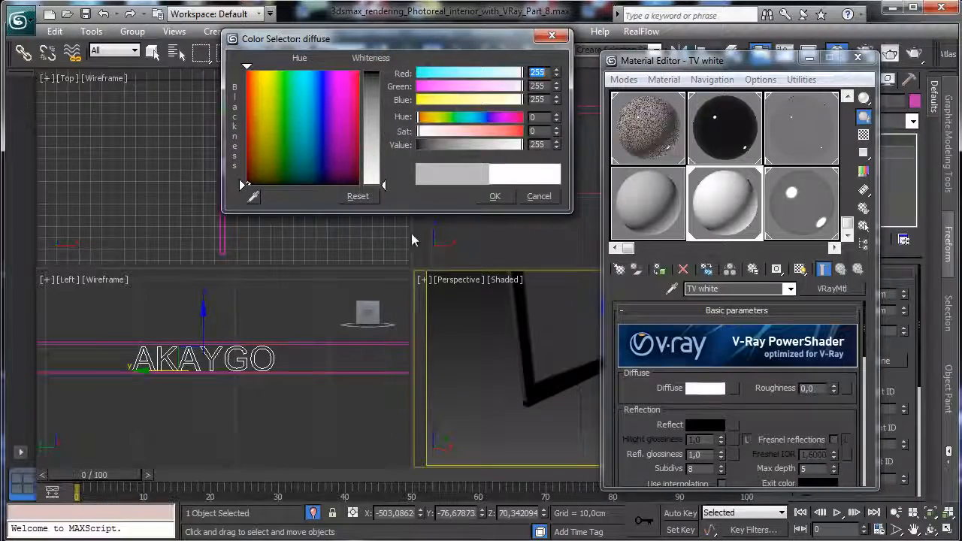
left_click(494, 197)
left_click(857, 57)
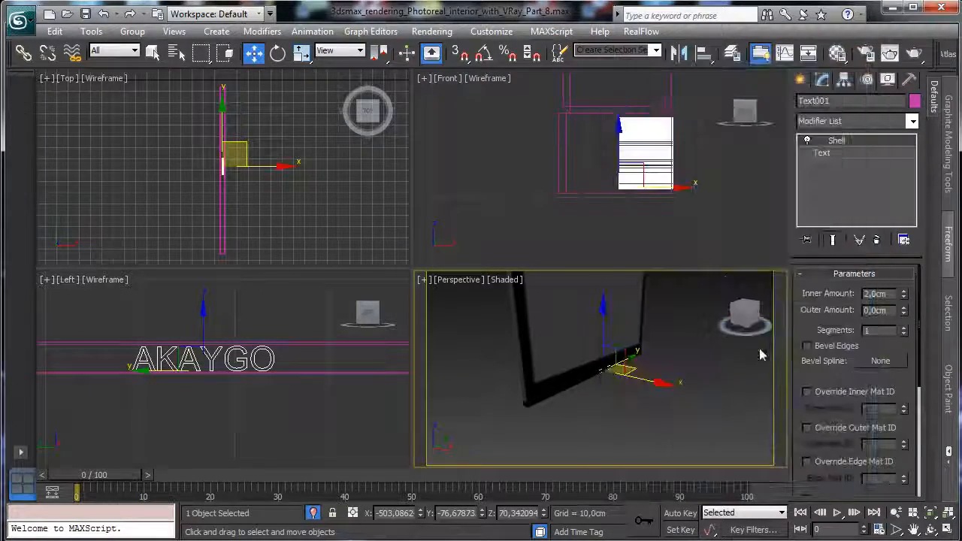
Step: Replace the AKAYGO text's Shell modifier with an Extrude modifier and set its amount to 0,1 cm
left_click(696, 184)
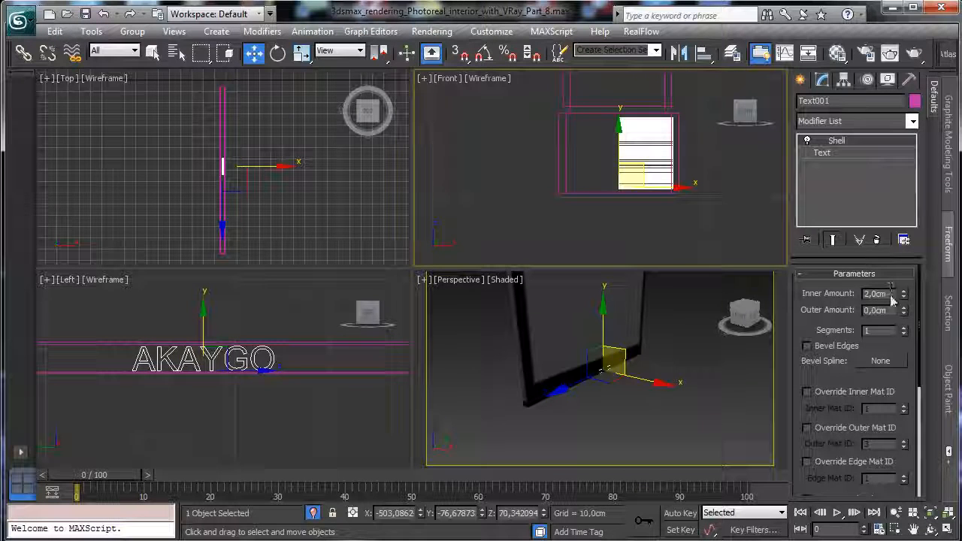
left_click(877, 241)
left_click(911, 121)
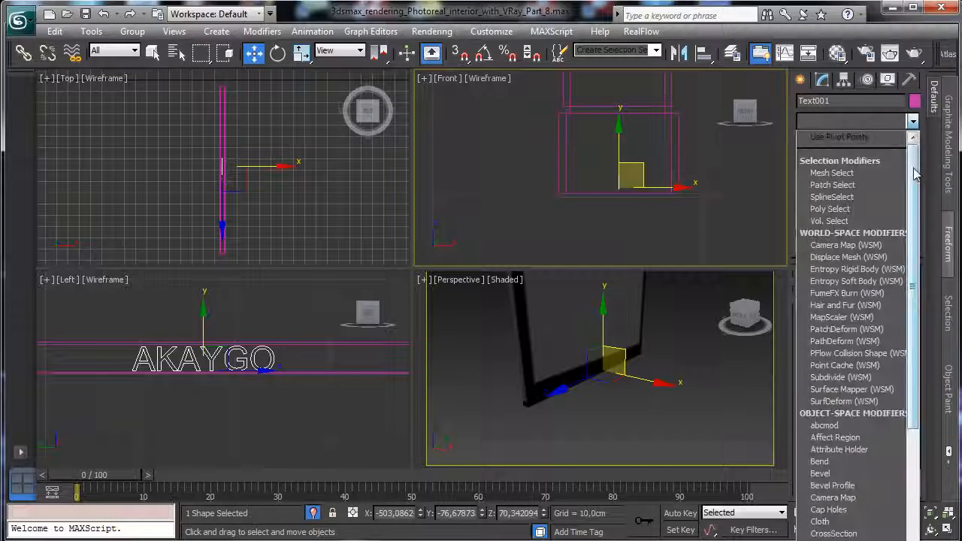
left_click_drag(914, 175, 914, 201)
left_click(842, 540)
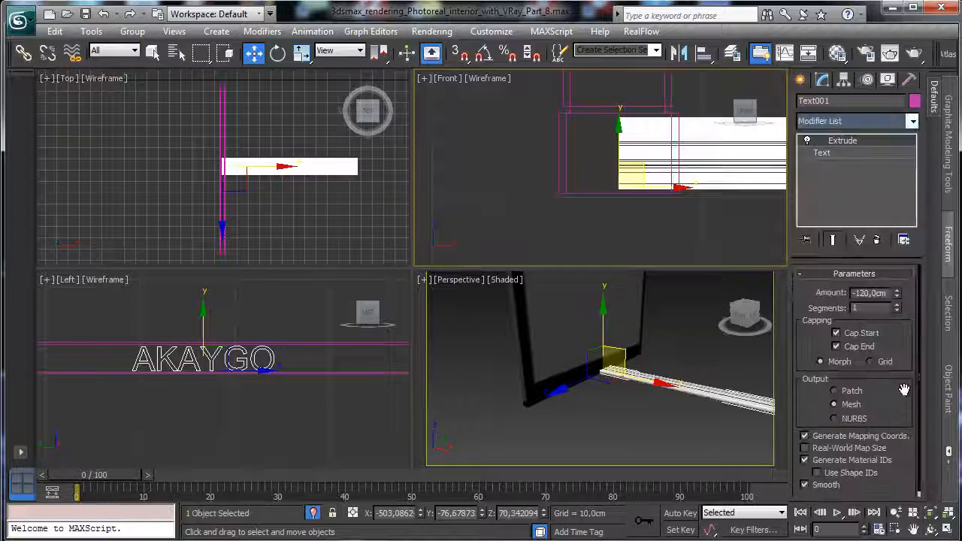
double_click(887, 292)
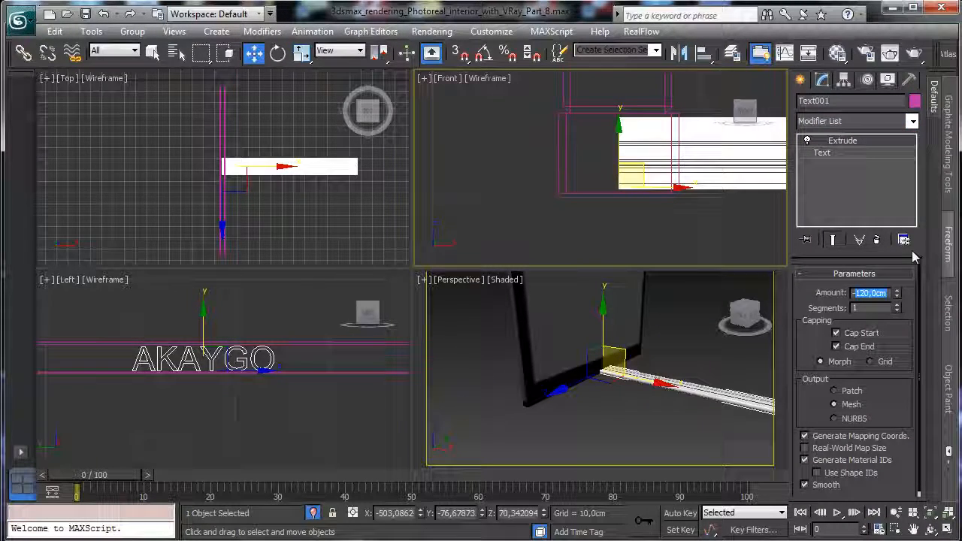
type("0,1")
key("Return")
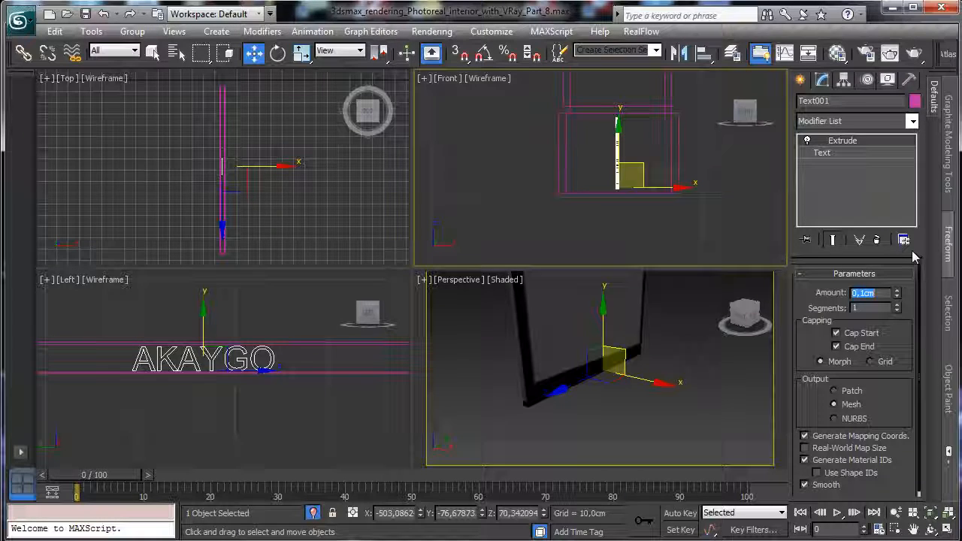
Step: Move the AKAYGO text out to the TV's front face and up onto the lower black frame, at Z about 76,8 cm
right_click(680, 111)
left_click(676, 155)
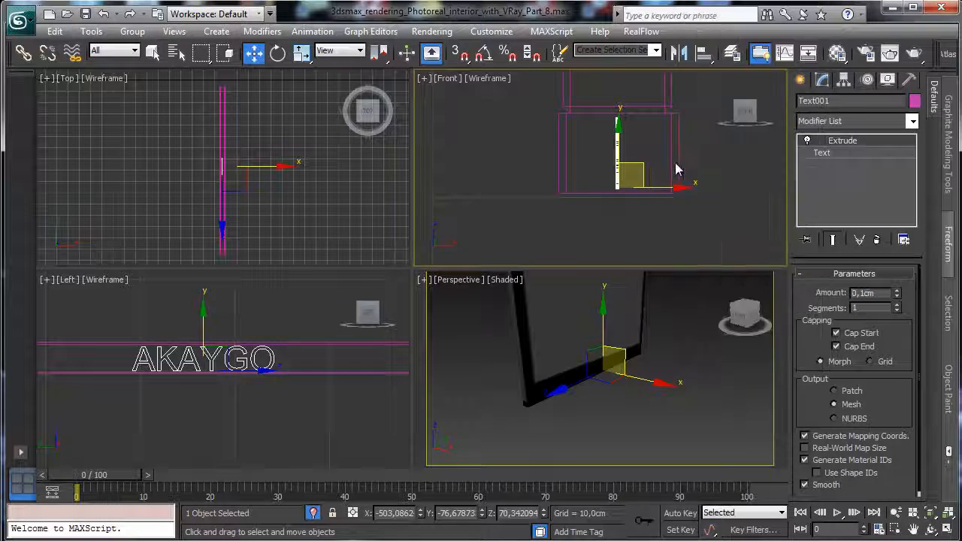
left_click_drag(648, 170, 692, 79)
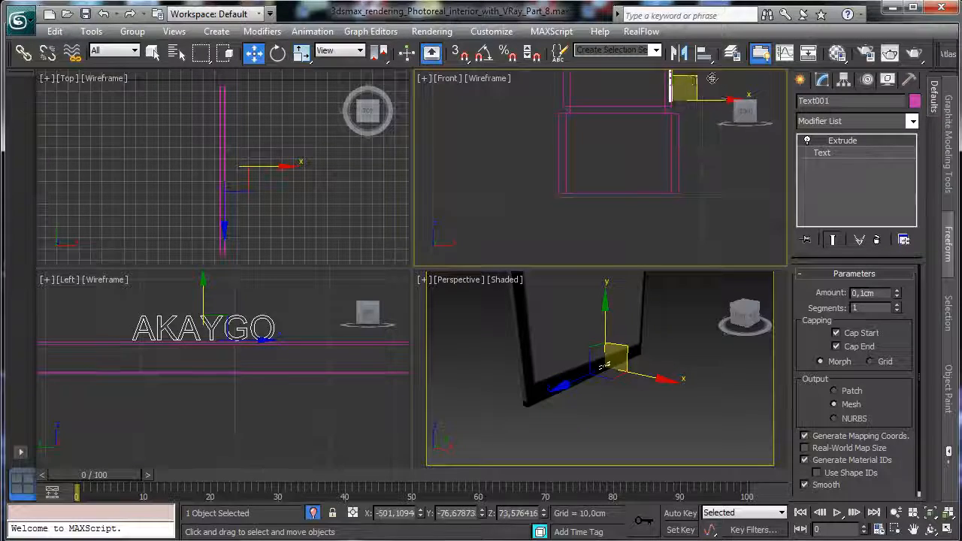
right_click(334, 344)
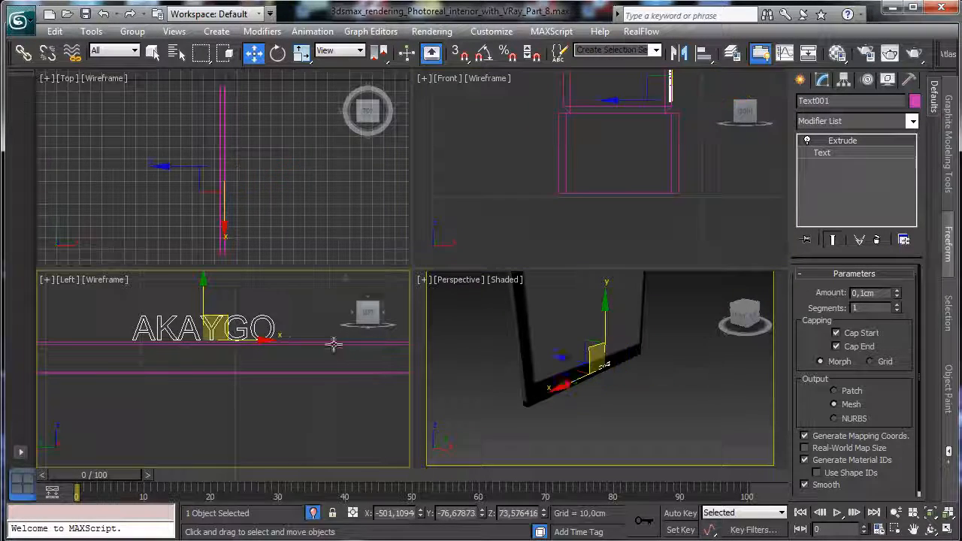
right_click(665, 390)
left_click(946, 529)
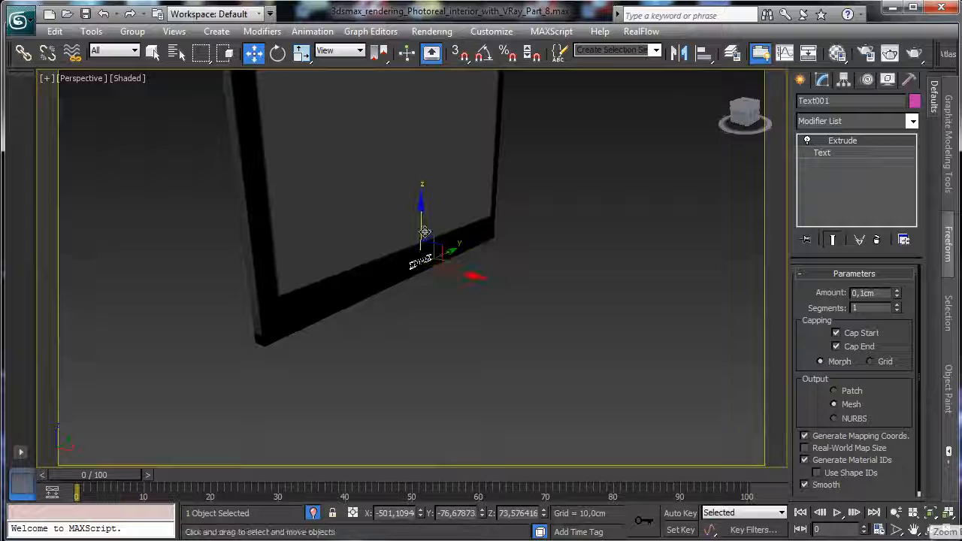
left_click_drag(421, 220, 421, 209)
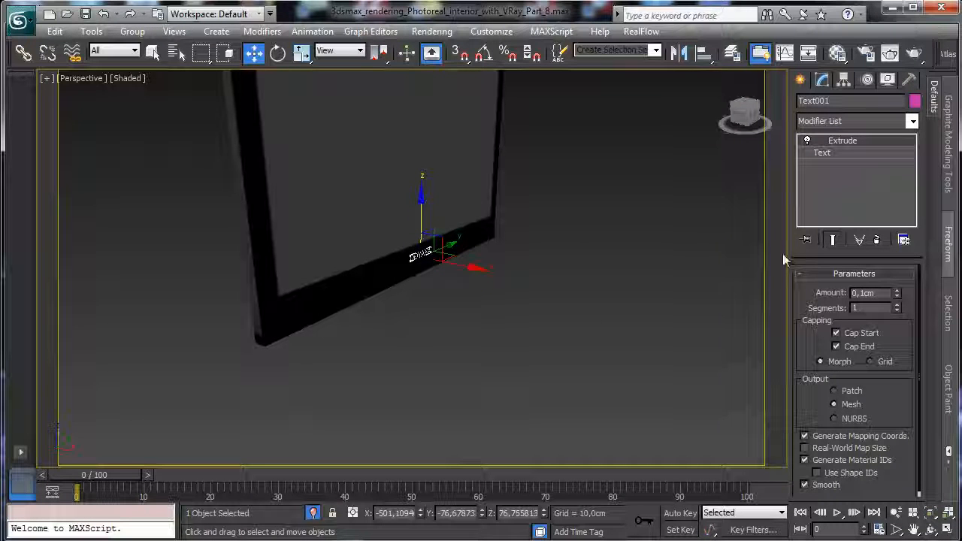
Step: Reduce the AKAYGO text size to about 2,117 cm at the Text level of its modifier stack
left_click(850, 154)
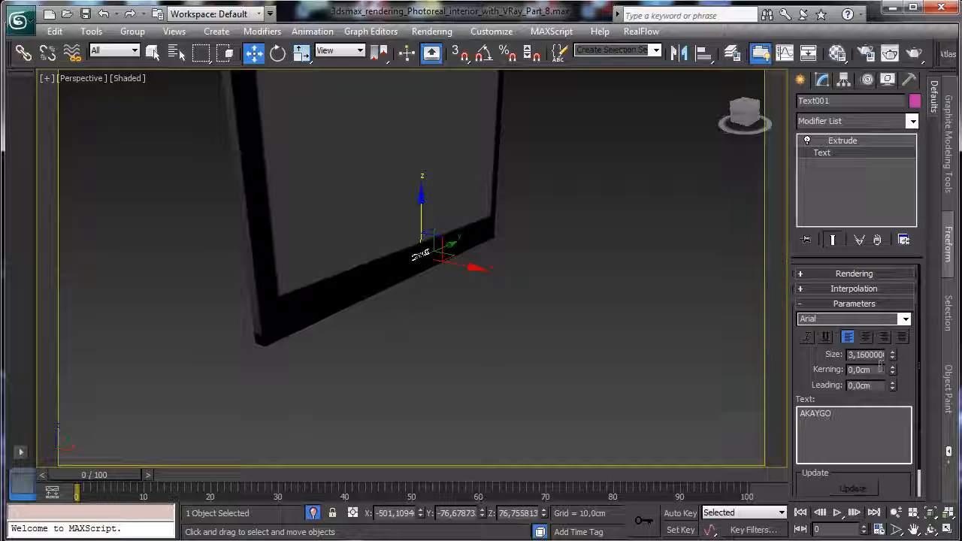
left_click(930, 531)
left_click_drag(389, 205, 344, 189)
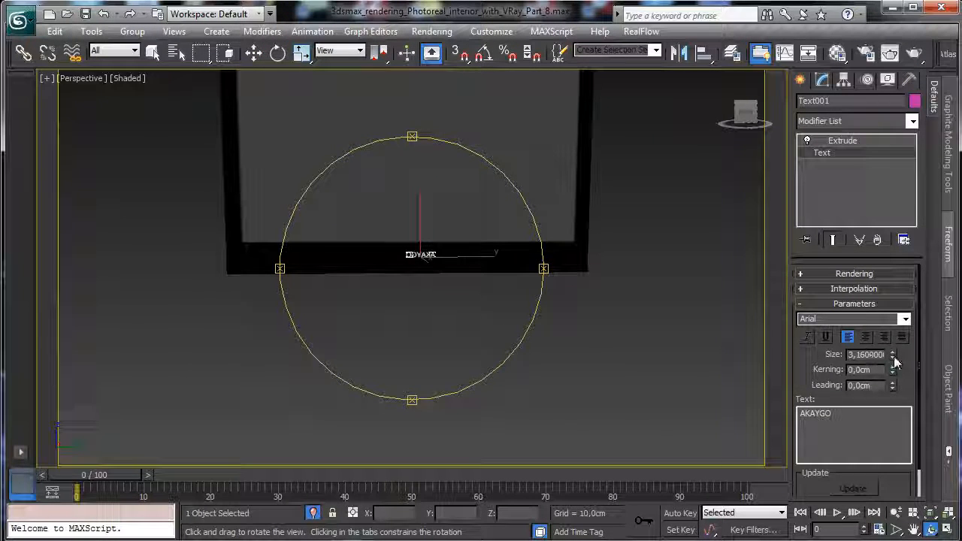
left_click_drag(895, 367, 895, 385)
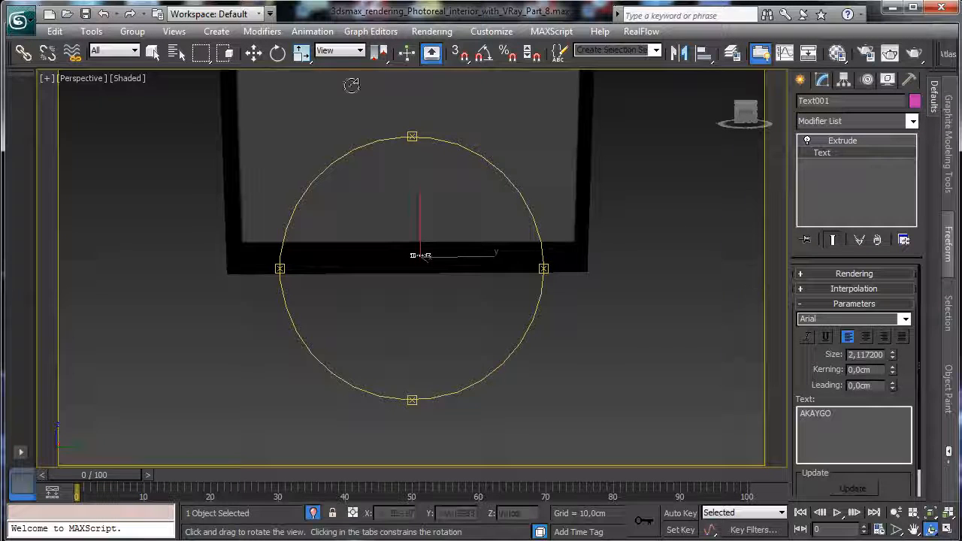
Step: Rotate the AKAYGO text 180 degrees about the vertical axis with angle snap on so it reads correctly from the front
left_click(280, 59)
left_click(484, 52)
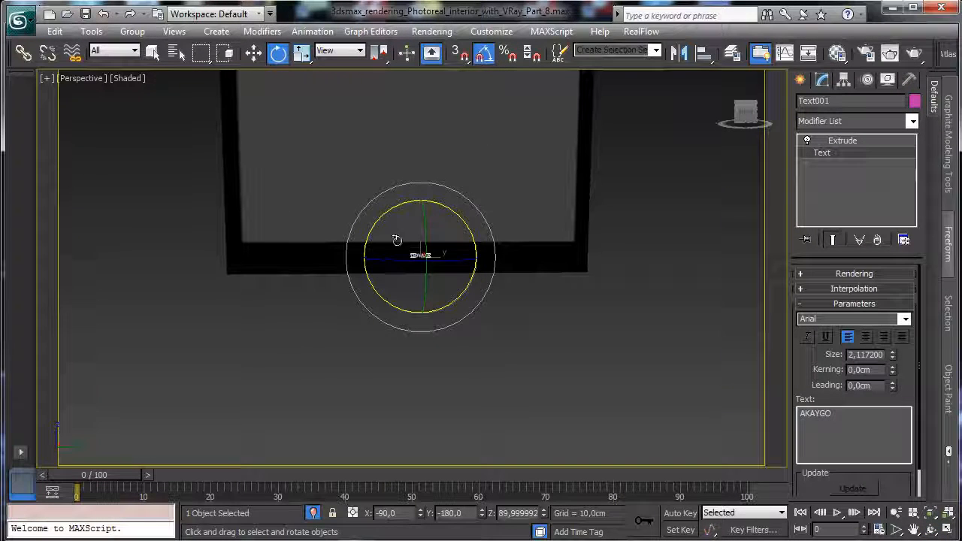
left_click_drag(409, 238, 456, 269)
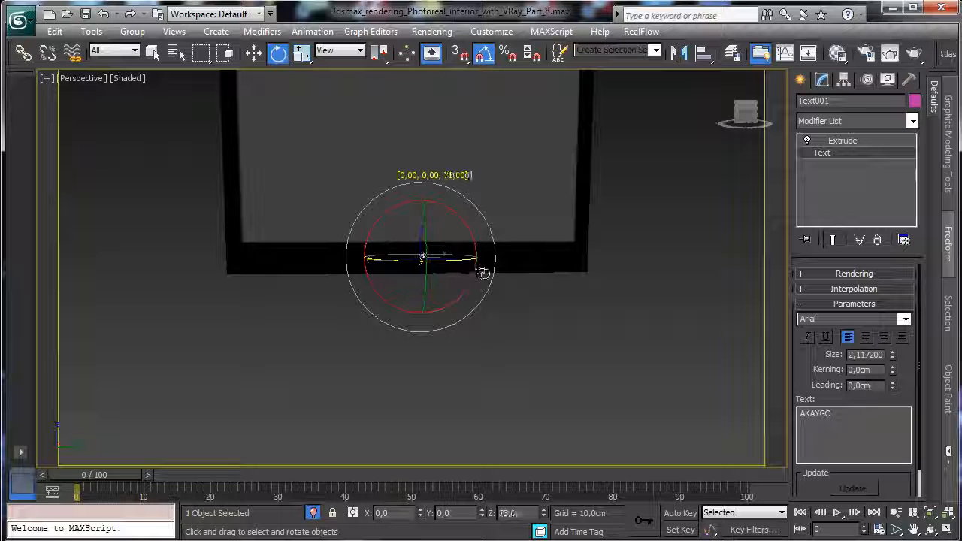
left_click_drag(515, 274, 526, 275)
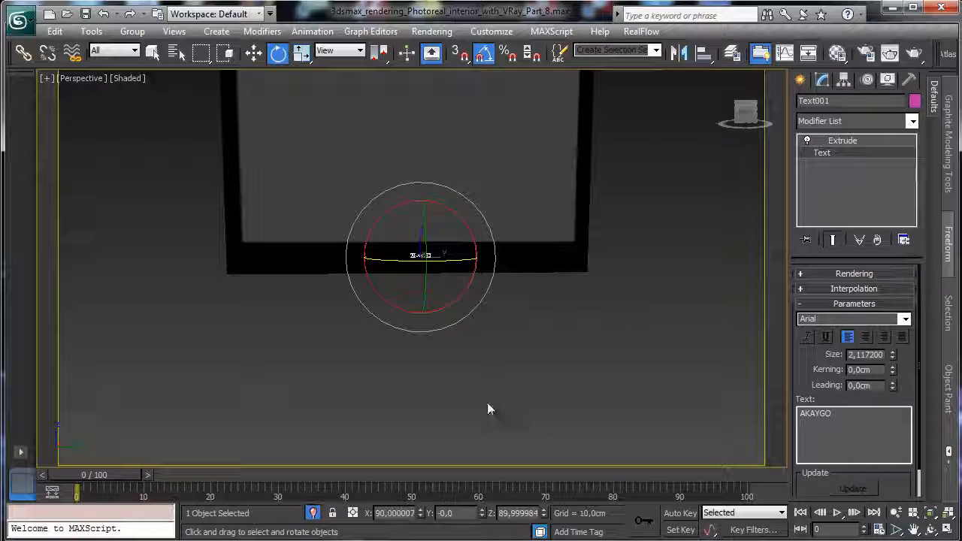
Step: Bring the hidden room back from isolation and test render it through VRayPhysicalCamera005
left_click(81, 78)
mouse_move(151, 97)
left_click(366, 161)
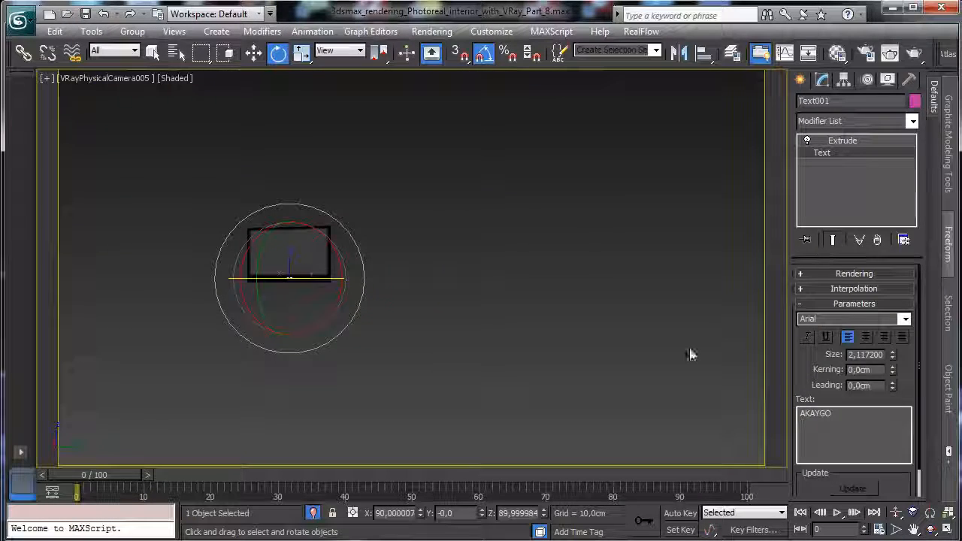
key("p")
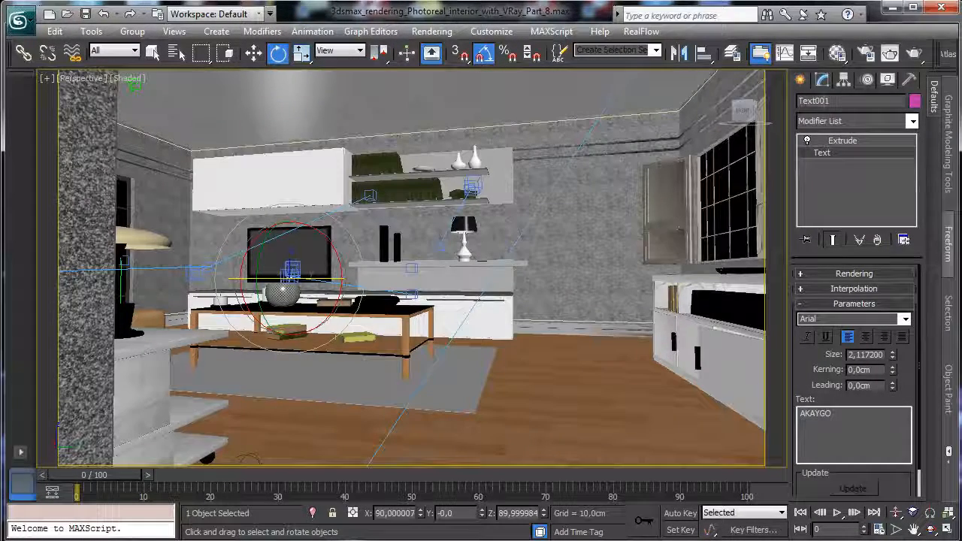
left_click(913, 53)
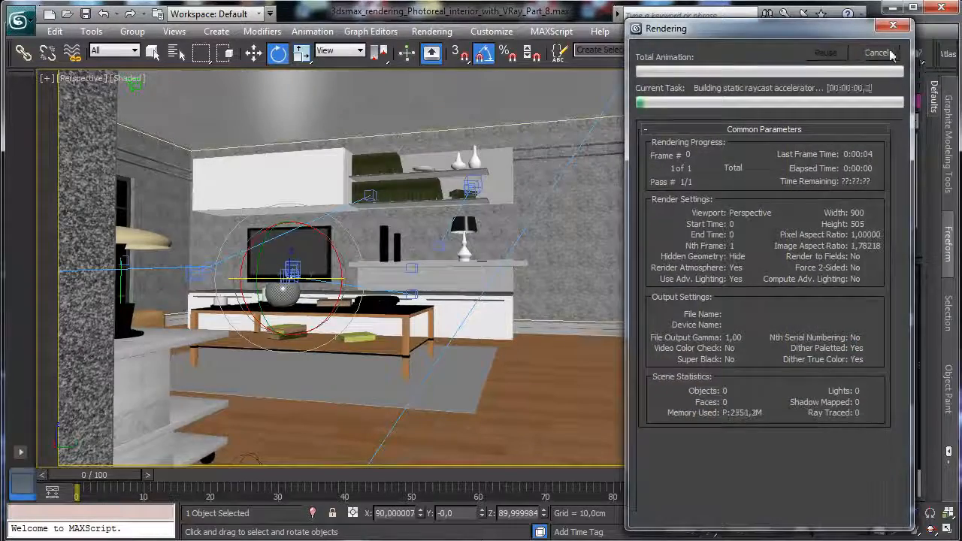
left_click(81, 78)
mouse_move(213, 97)
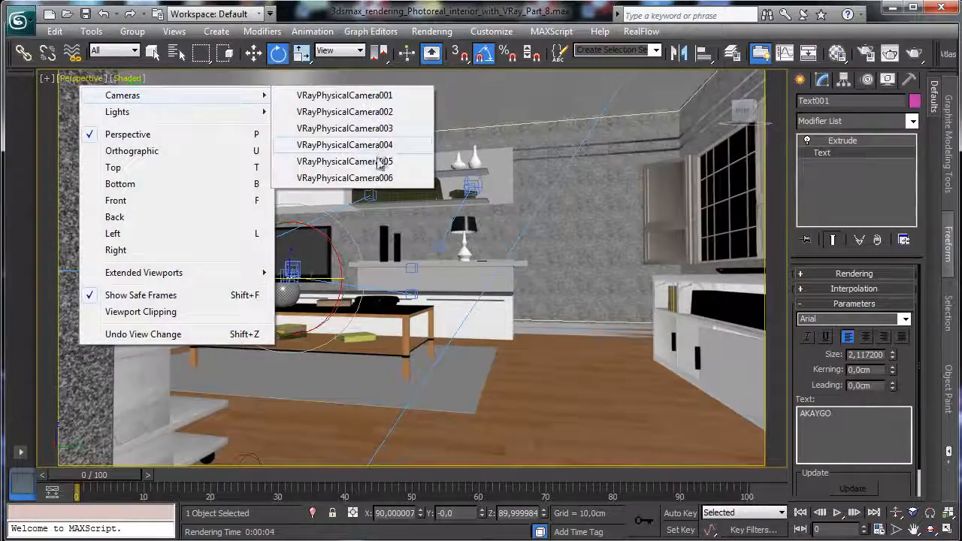
left_click(353, 177)
key("shift+q")
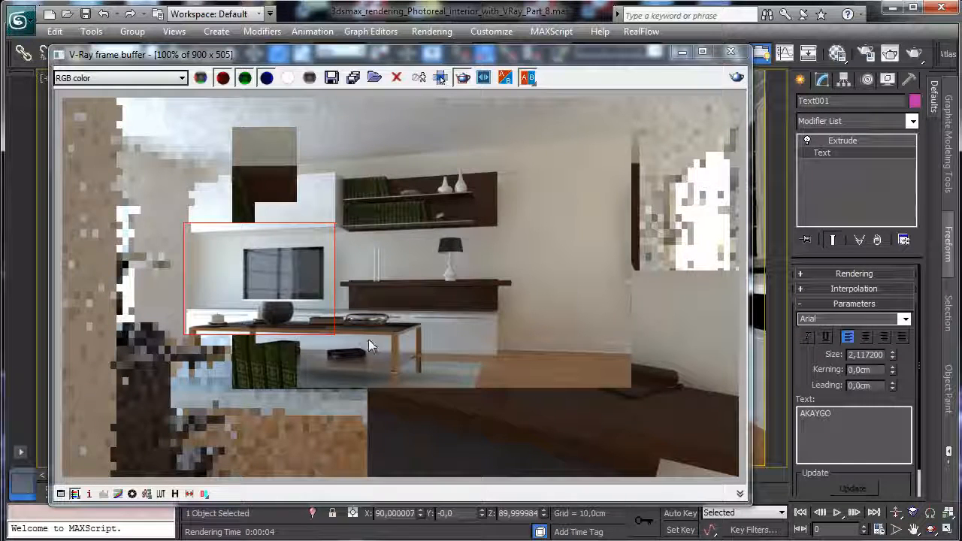
left_click(680, 52)
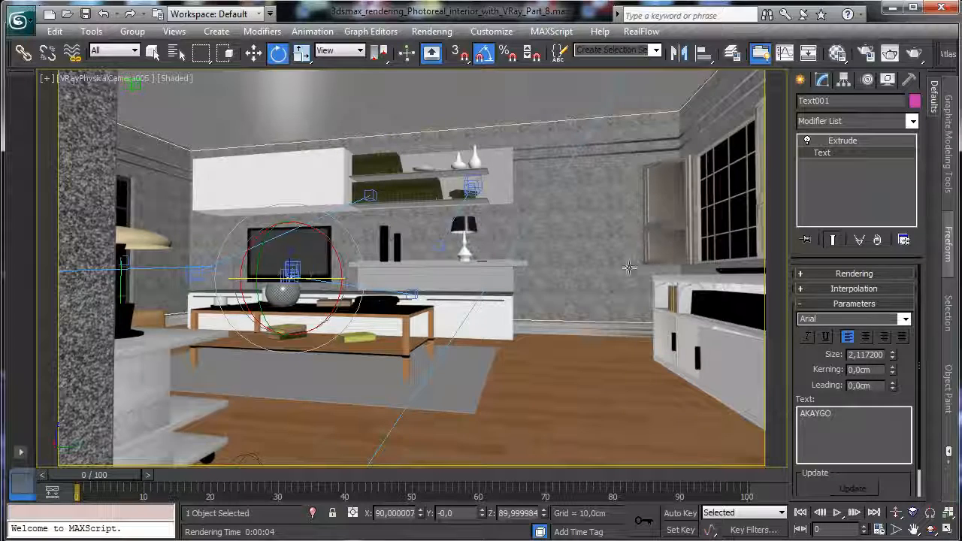
Step: Select the TV parts together with the AKAYGO text in the Front view and group them as TV
left_click(953, 528)
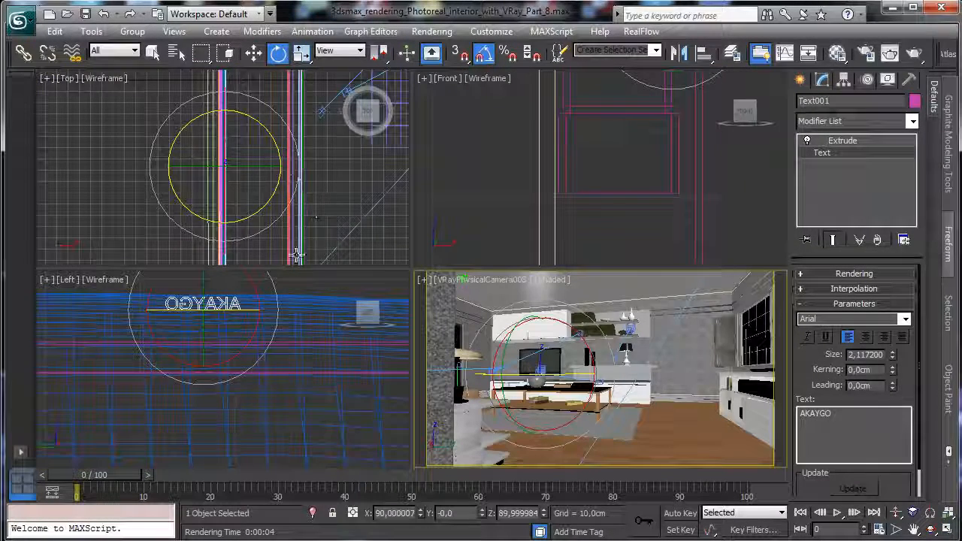
left_click(153, 51)
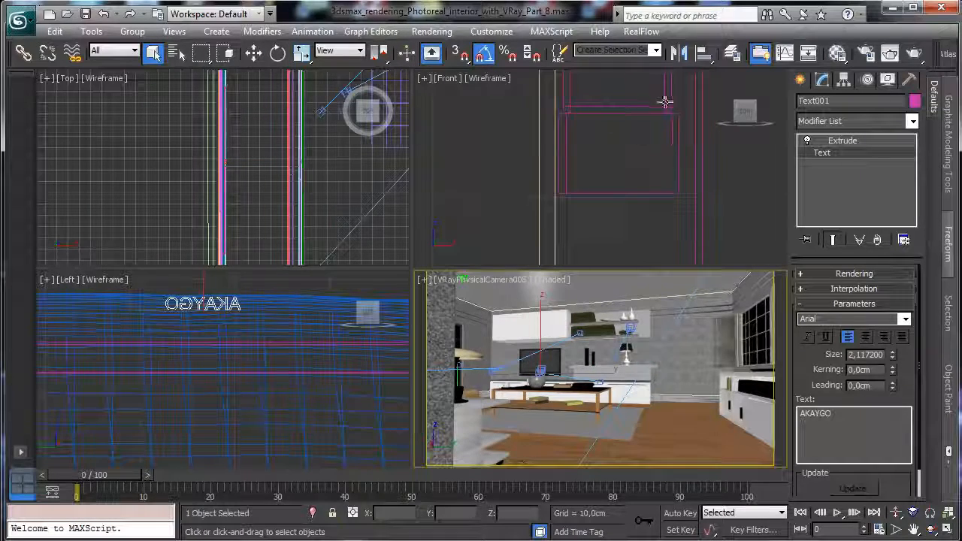
left_click_drag(665, 101, 695, 144)
left_click(132, 31)
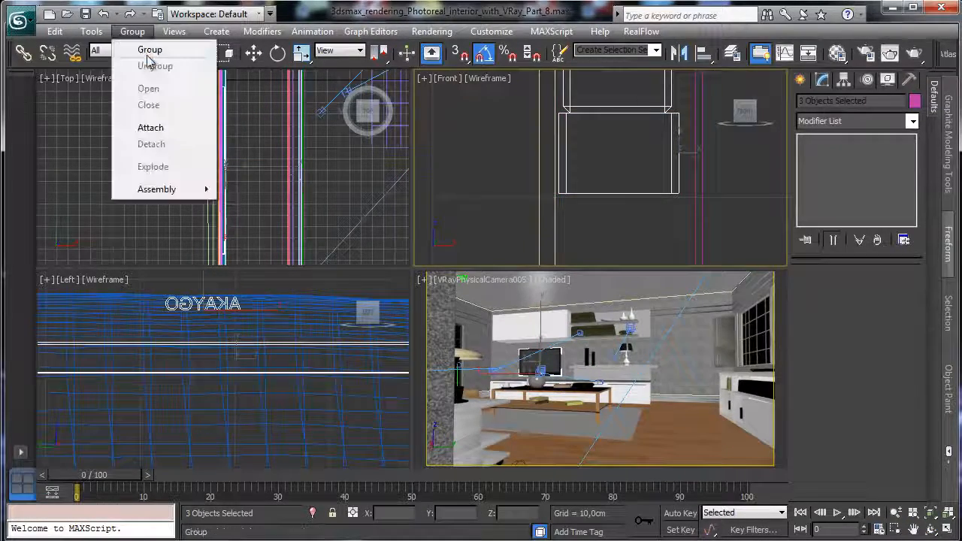
left_click(148, 51)
type("T")
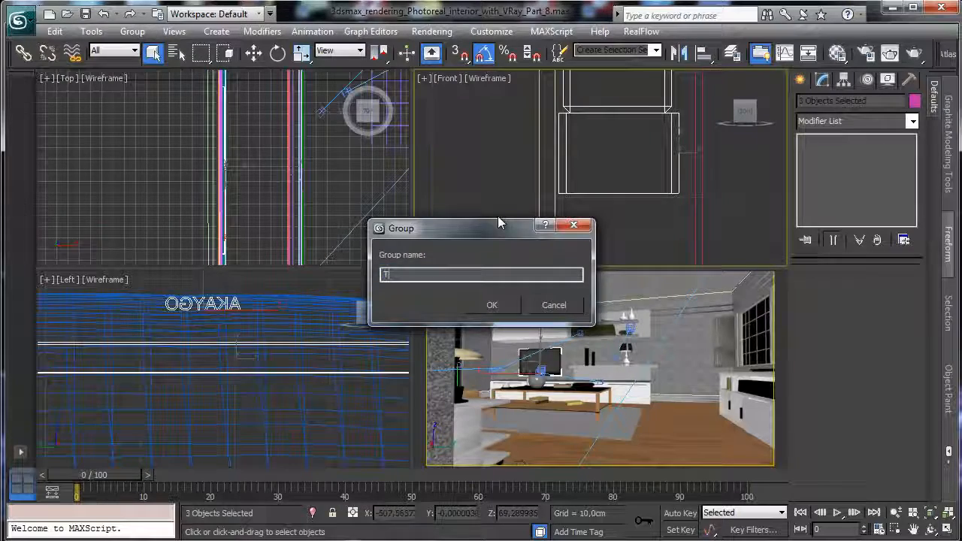
type("V")
key("Return")
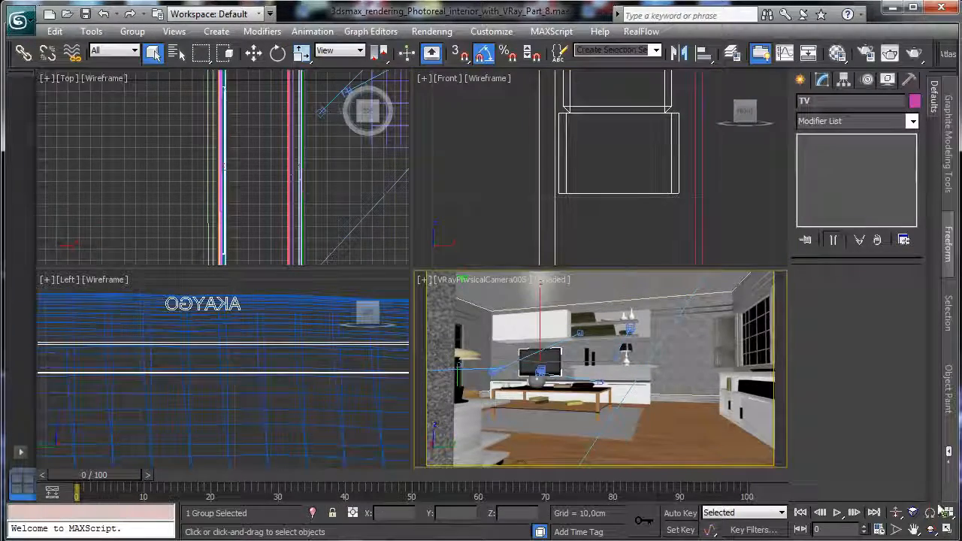
Step: Raise the TV group slightly on the wall and shift it a little along Y, away from the table lamp
left_click(945, 511)
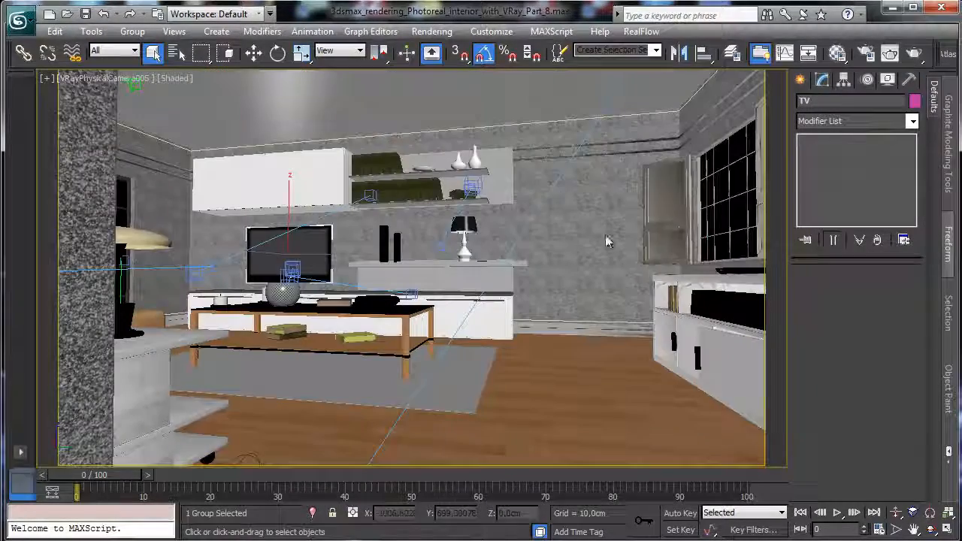
left_click(253, 53)
left_click_drag(290, 218, 288, 215)
left_click_drag(324, 261, 317, 262)
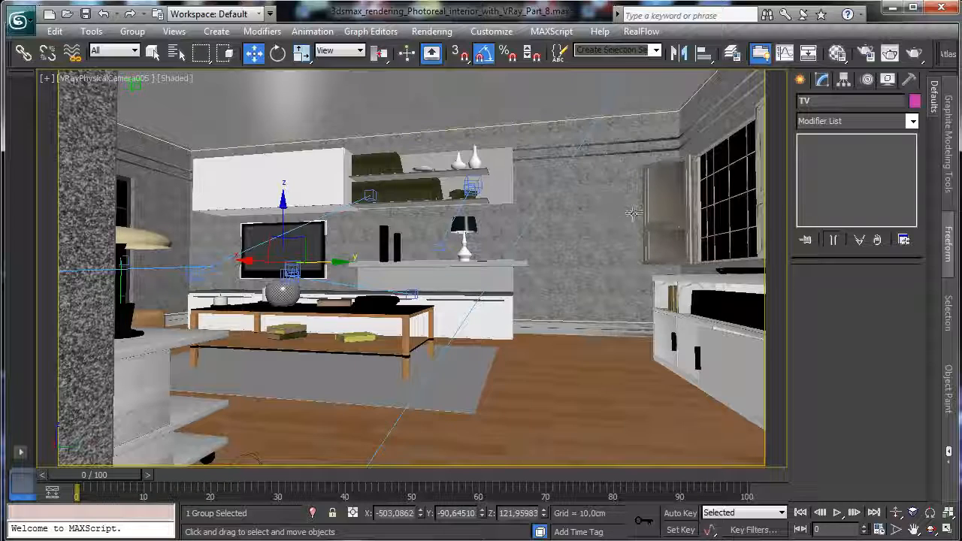
Step: Move the round bowl on the coffee table slightly along Y toward the books
left_click(288, 295)
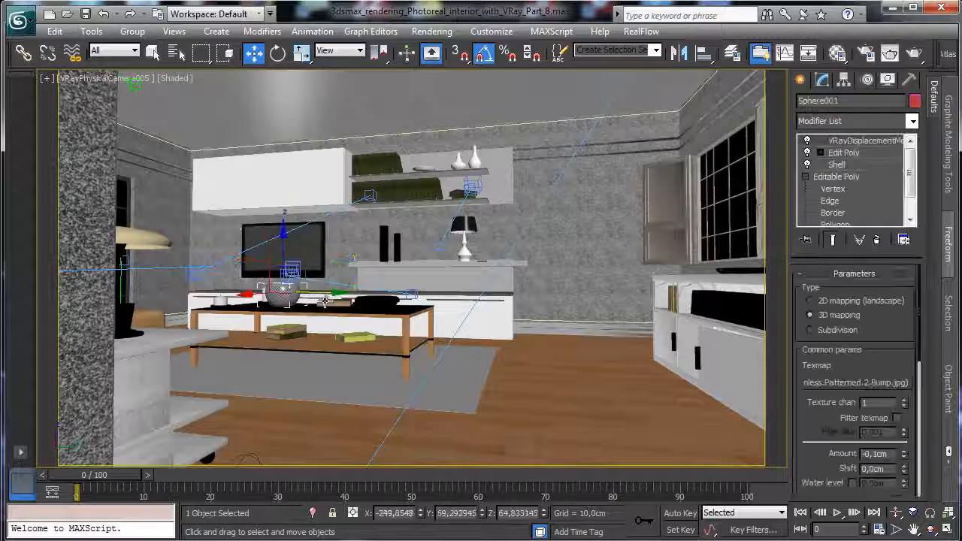
left_click_drag(325, 301, 345, 298)
left_click(152, 52)
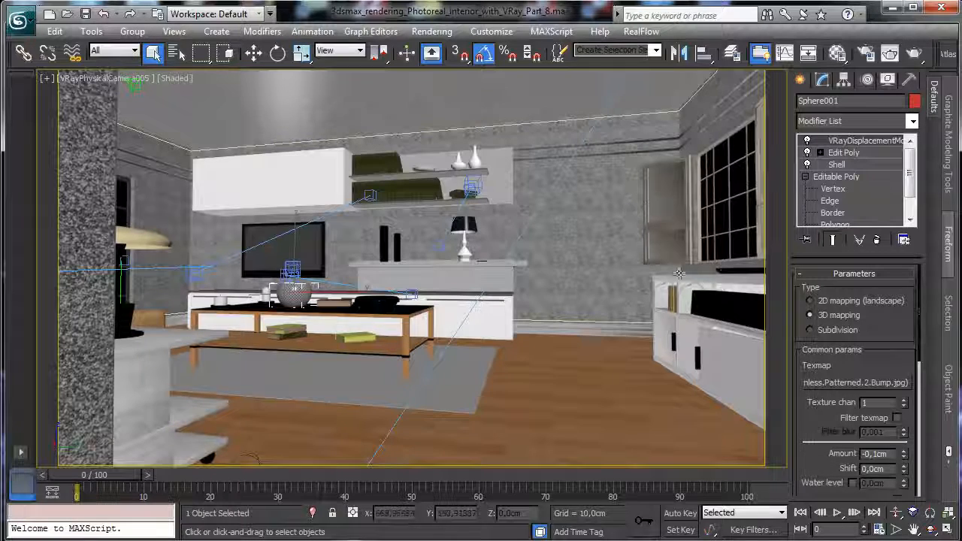
Step: Select the TV group on the wall and open it so its individual parts can be edited in the Front view
left_click(948, 529)
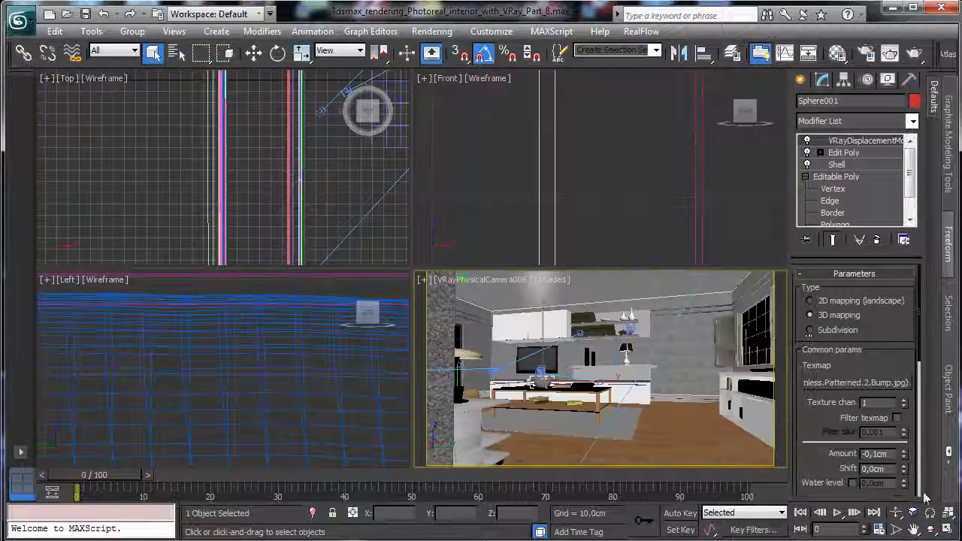
left_click(528, 363)
right_click(666, 230)
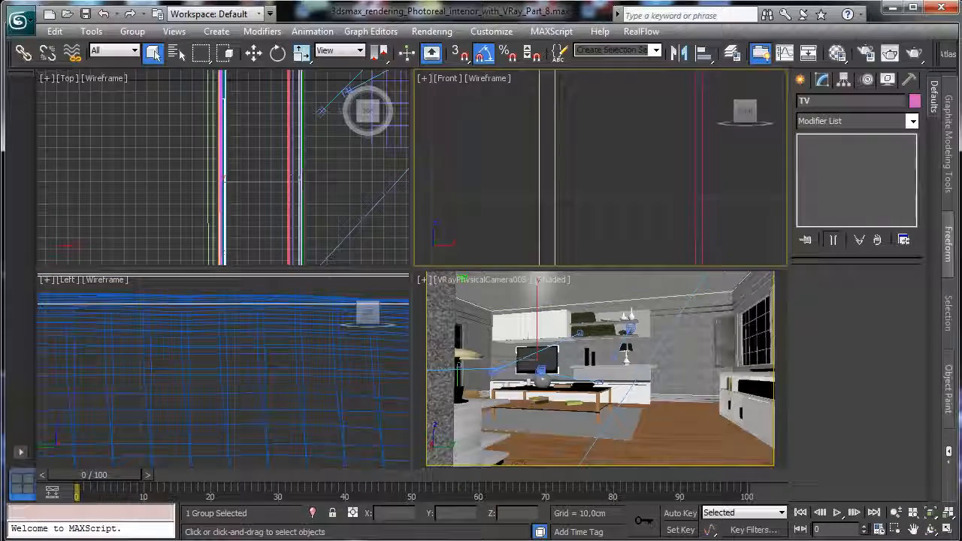
left_click(929, 510)
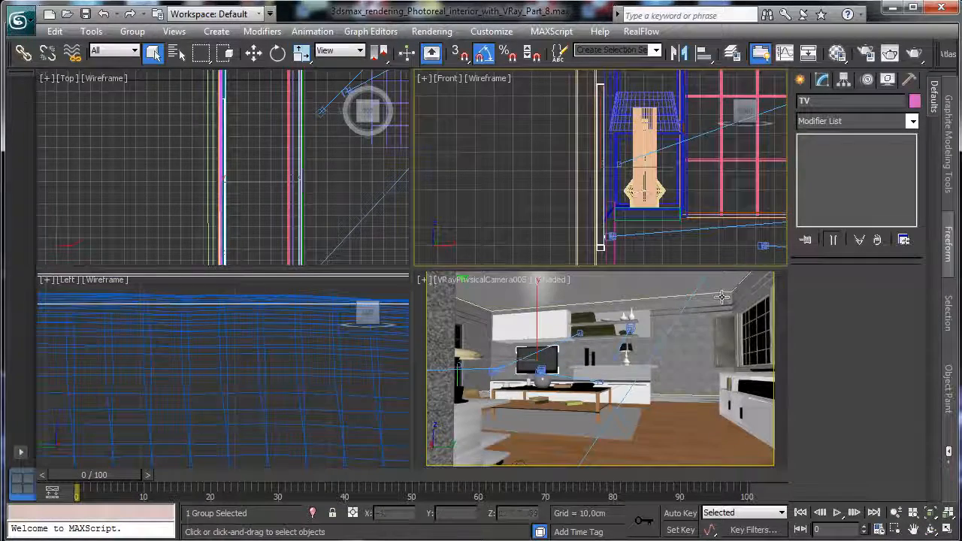
key("ctrl+w")
left_click_drag(593, 243, 649, 262)
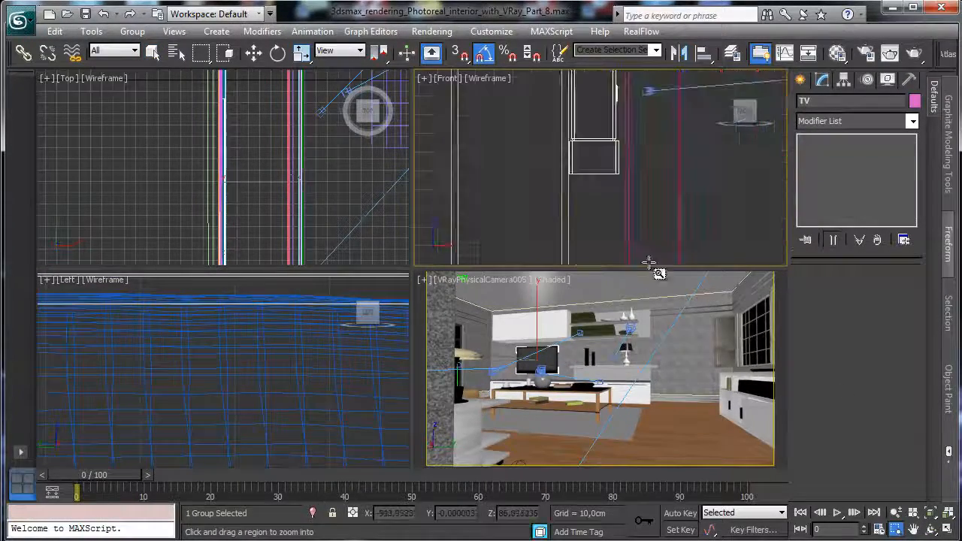
left_click_drag(542, 118, 674, 215)
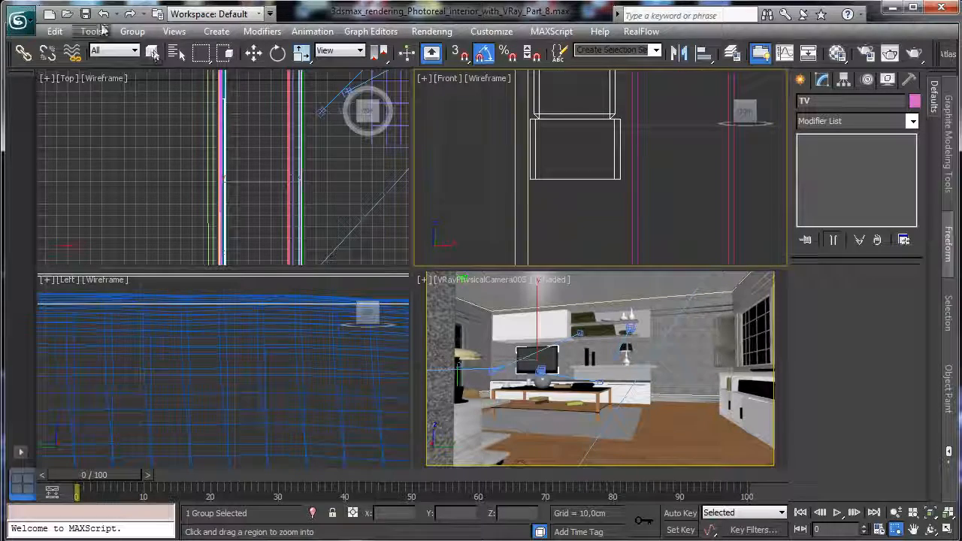
left_click(132, 31)
left_click(150, 85)
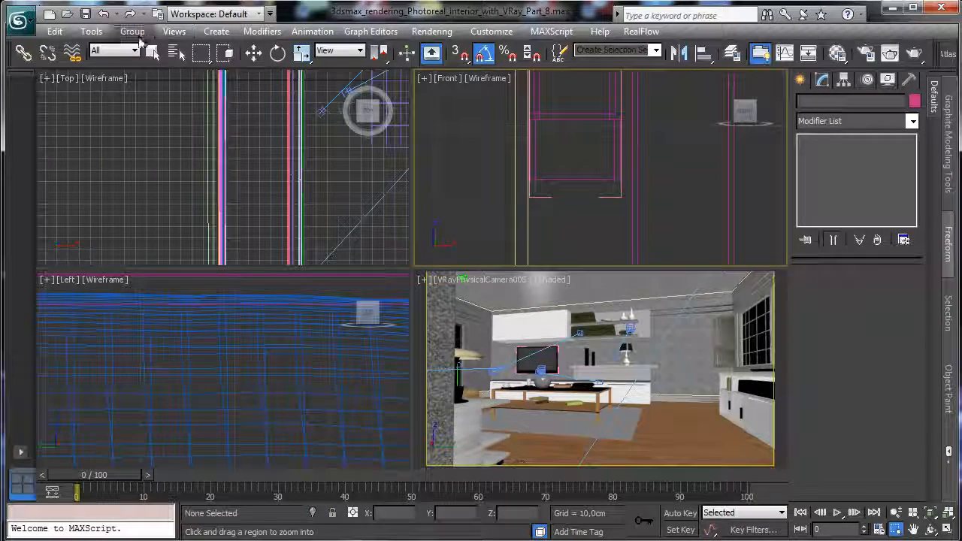
Step: Taper the TV's lower box in the Front view by shifting its room-side bottom vertices slightly toward the wall along X
left_click(152, 51)
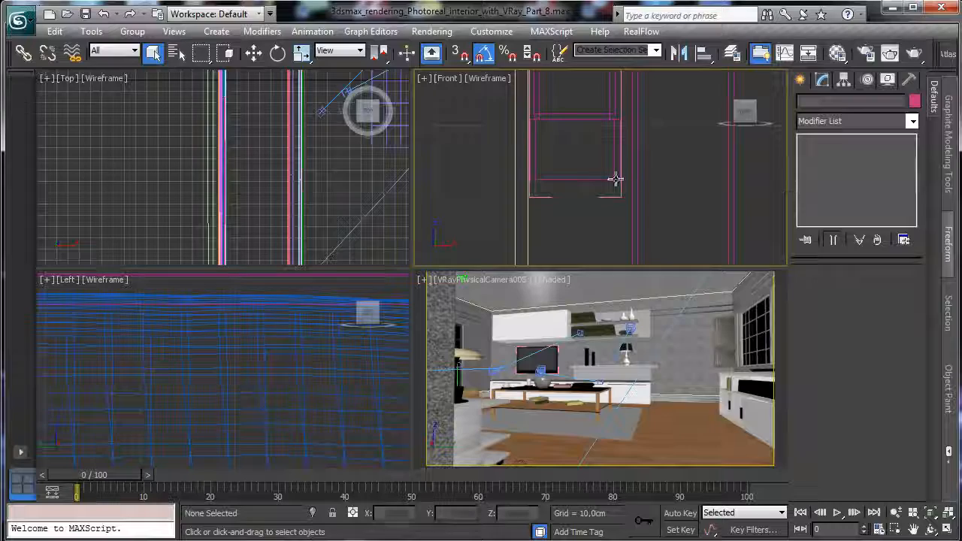
left_click(615, 178)
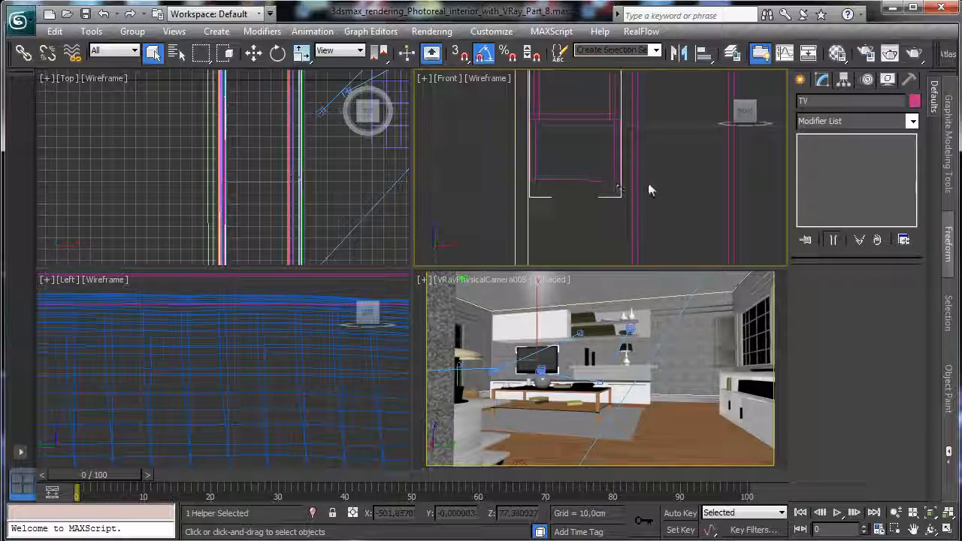
left_click(613, 161)
left_click(814, 290)
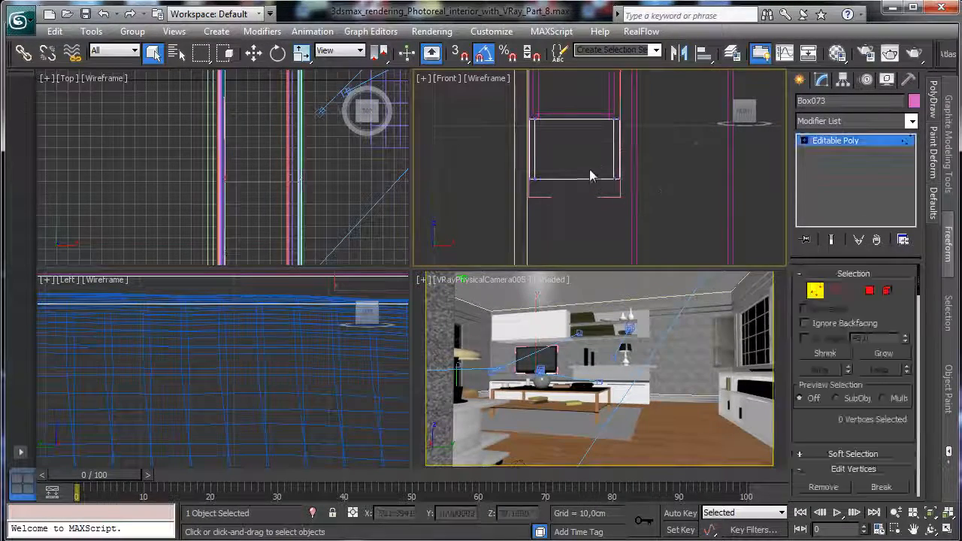
left_click_drag(669, 198, 609, 120)
left_click(254, 53)
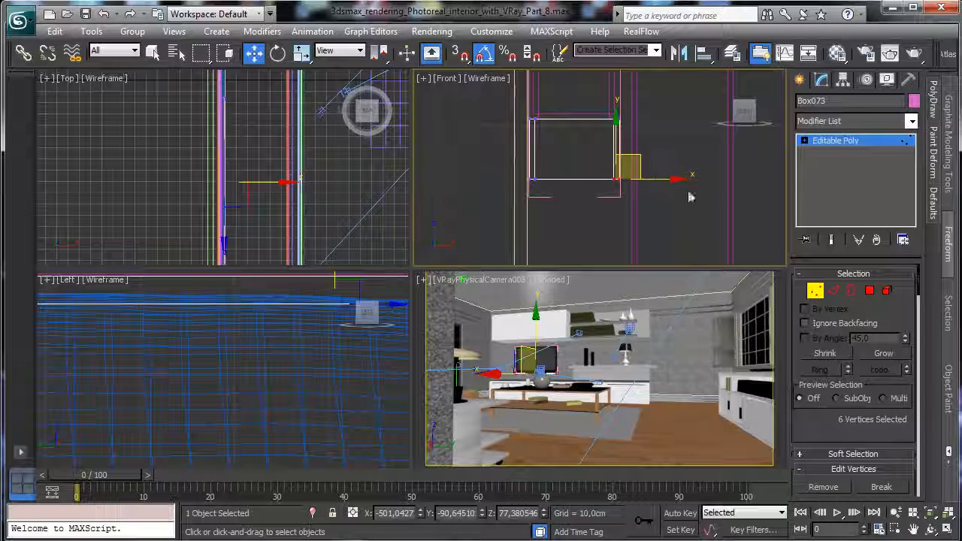
left_click_drag(664, 179, 647, 179)
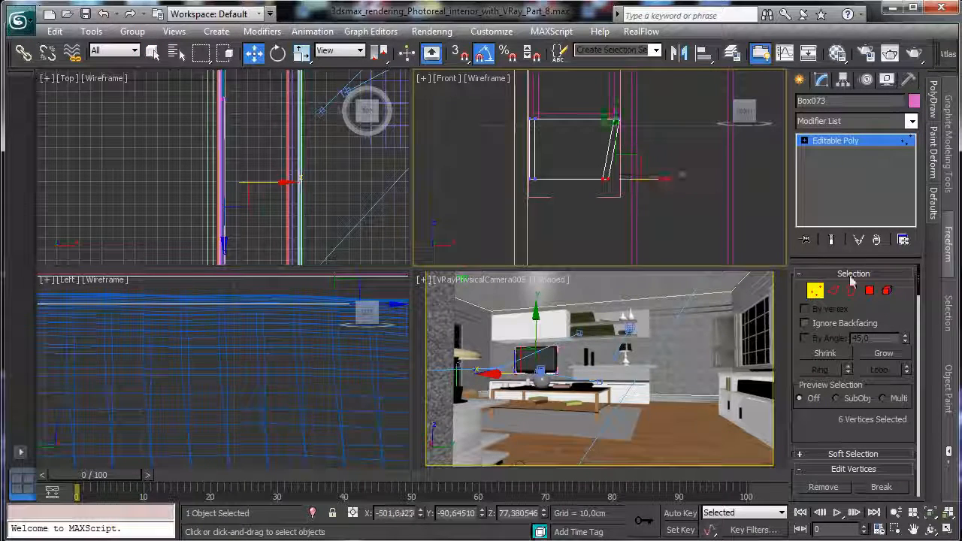
left_click(814, 290)
Step: Close the TV group and test render the room through VRayPhysicalCamera005
left_click(132, 31)
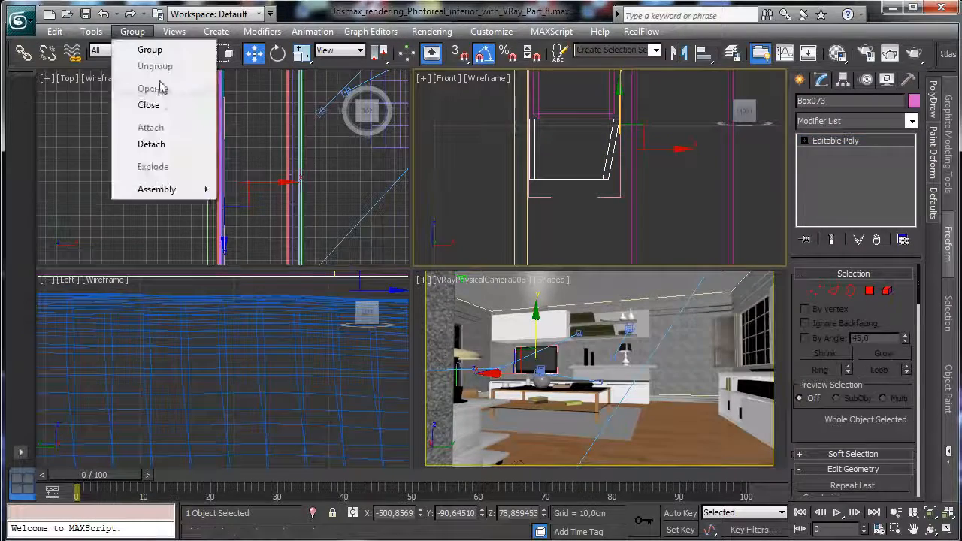
left_click(148, 104)
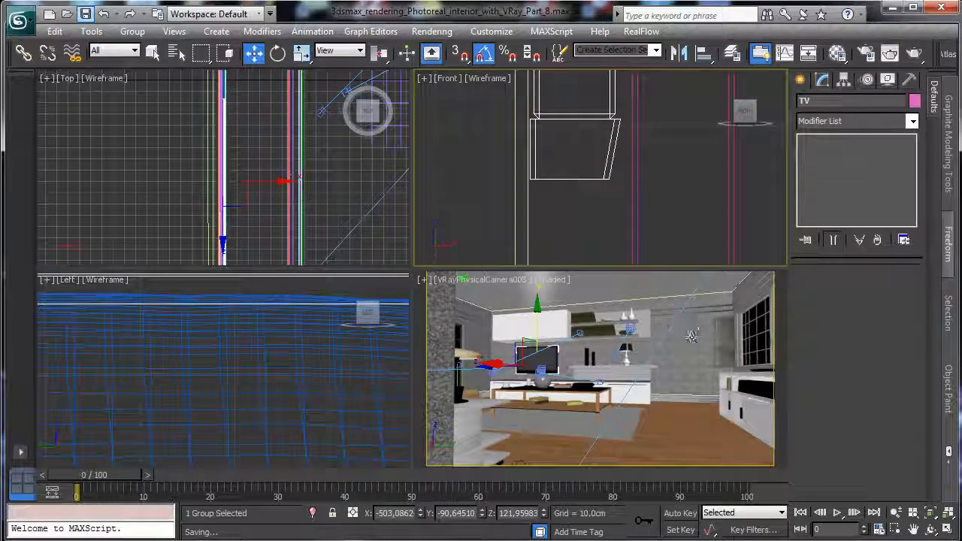
right_click(695, 340)
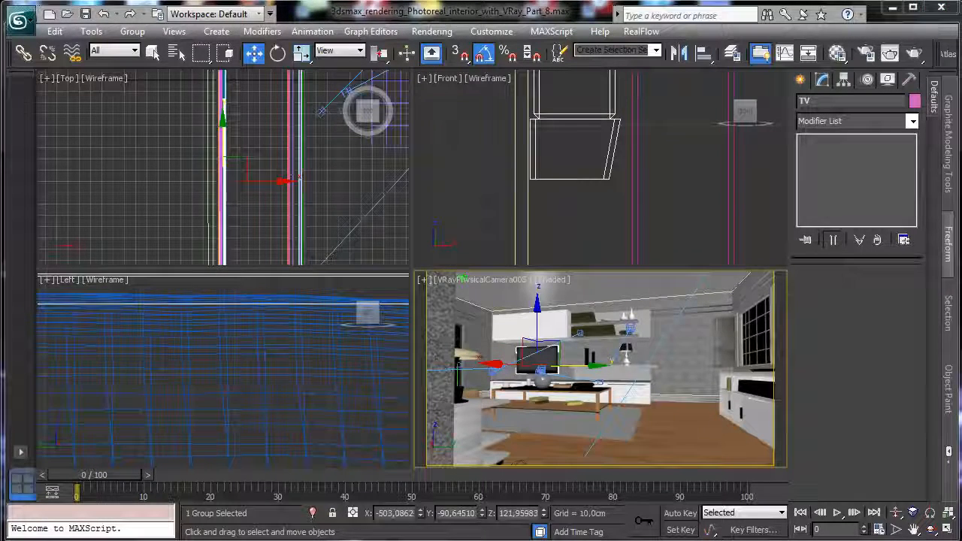
key("shift+q")
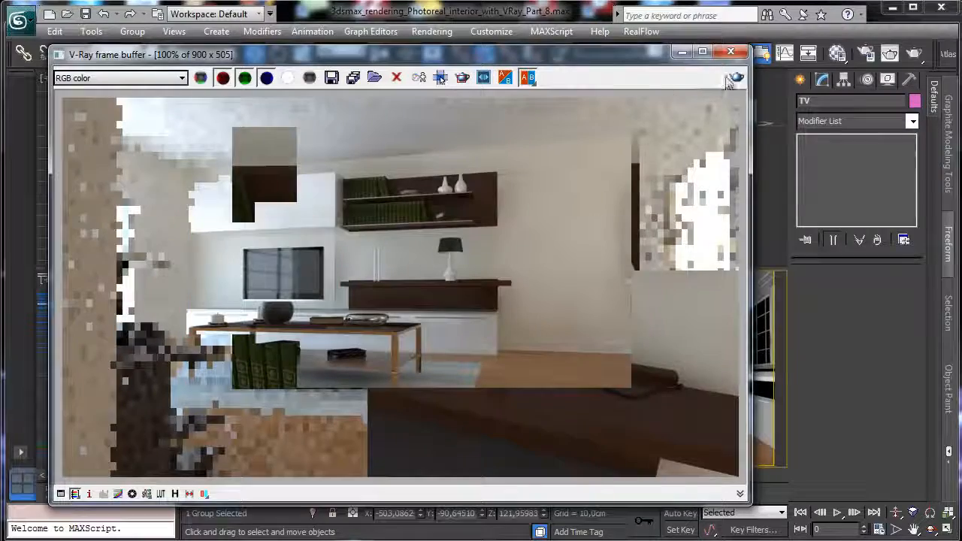
left_click(733, 79)
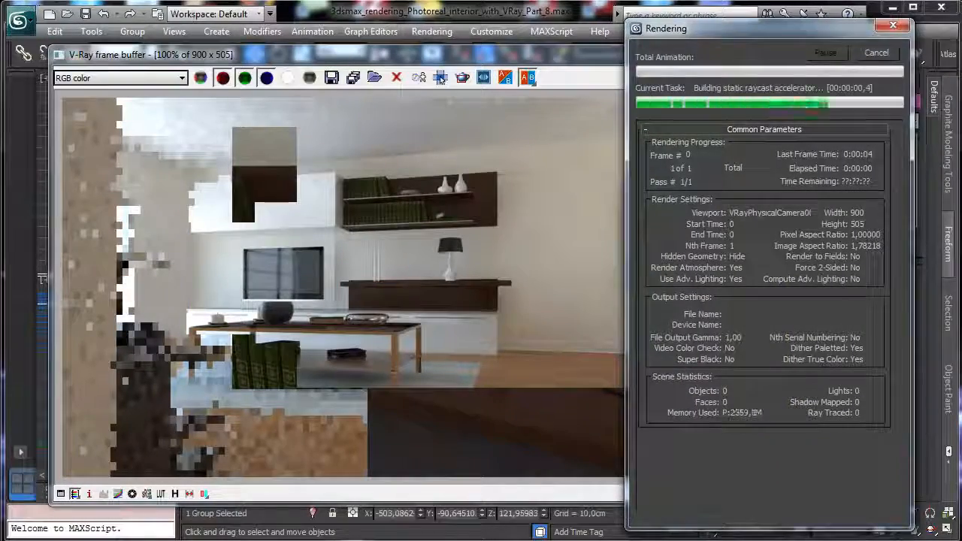
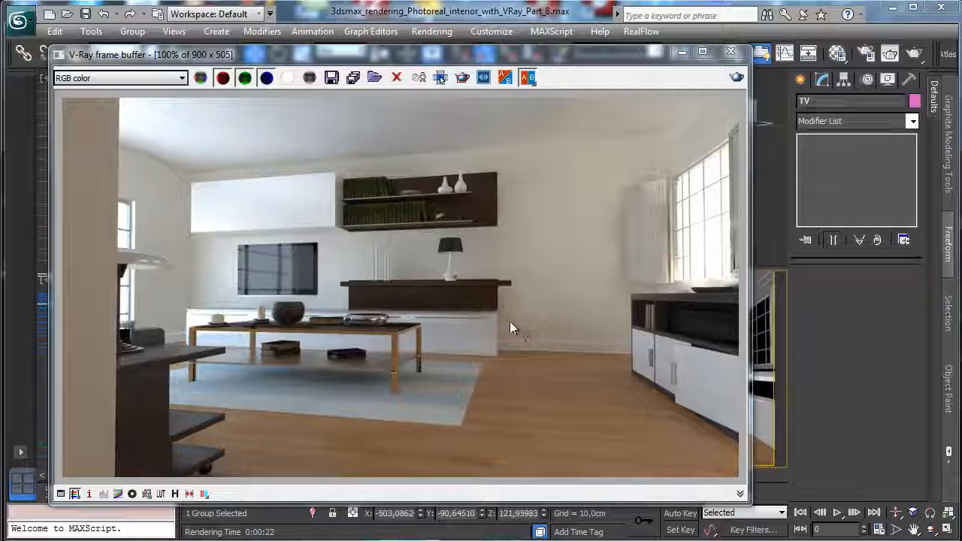
Step: Put the rendered image away and isolate the shelf board under the table lamp together with the panel below it
left_click(681, 51)
left_click(652, 368)
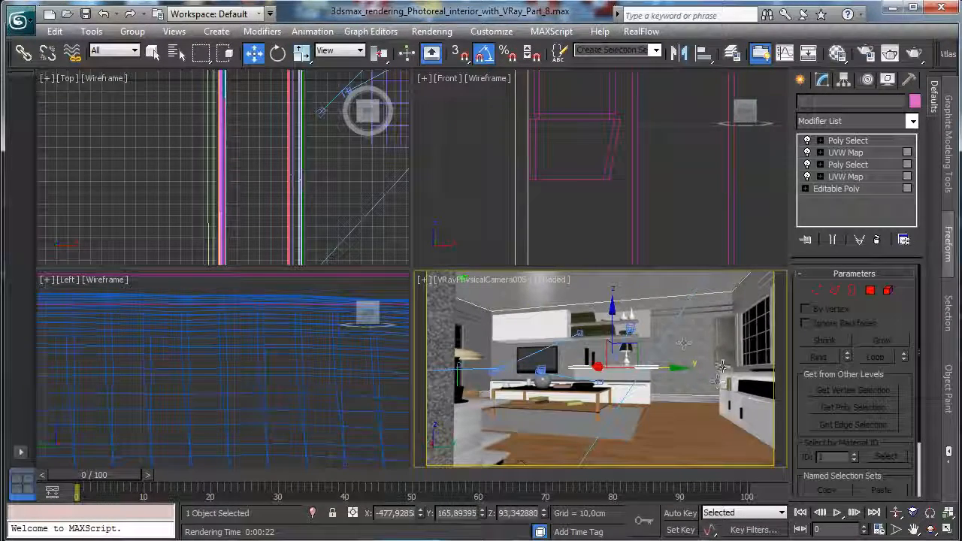
left_click(636, 374, "ctrl")
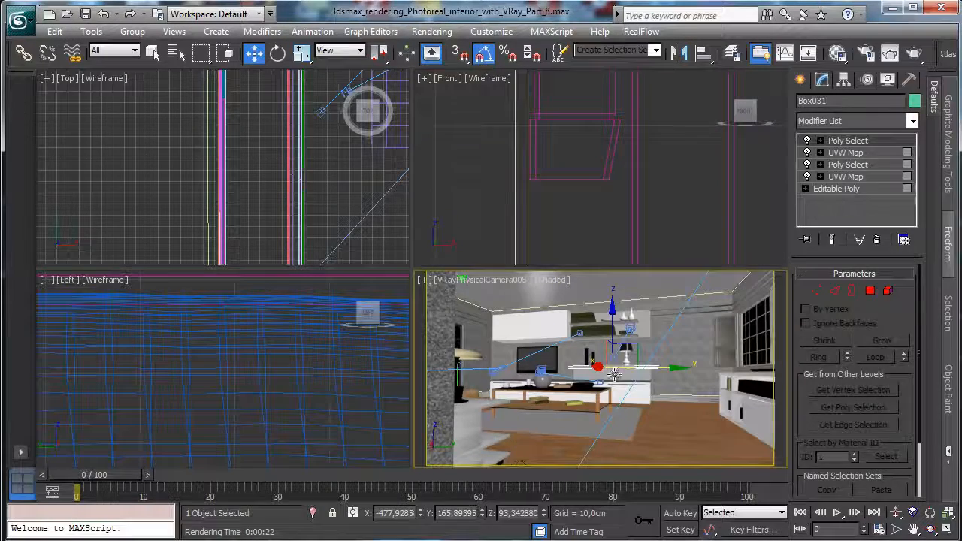
left_click(314, 513)
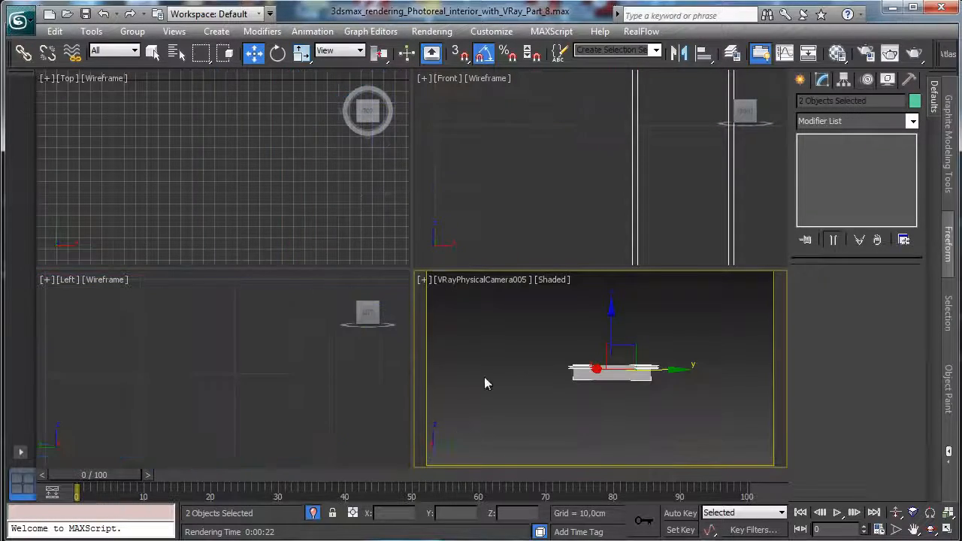
left_click(946, 508)
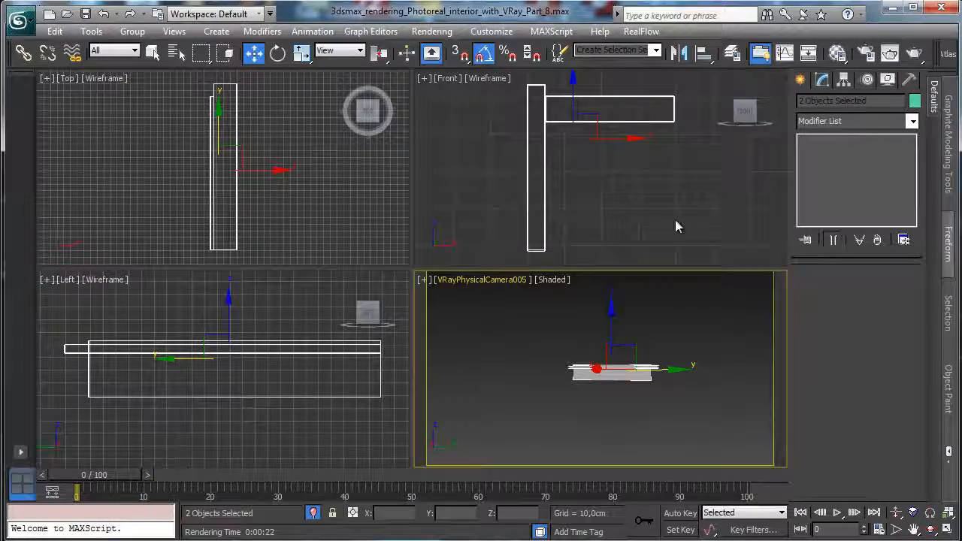
Step: Select only the shelf board and add an Edit Poly modifier to it, working at vertex level
left_click(674, 221)
left_click(651, 368)
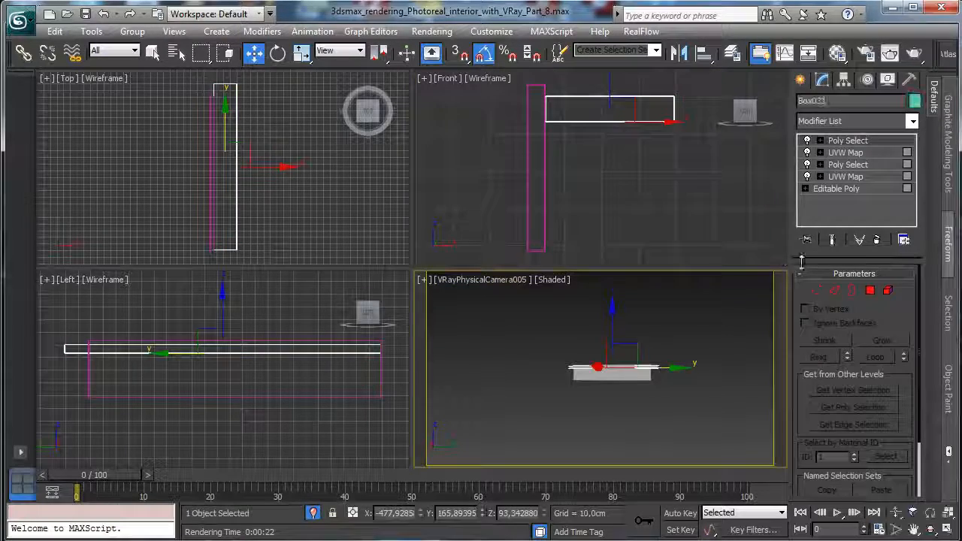
left_click(817, 292)
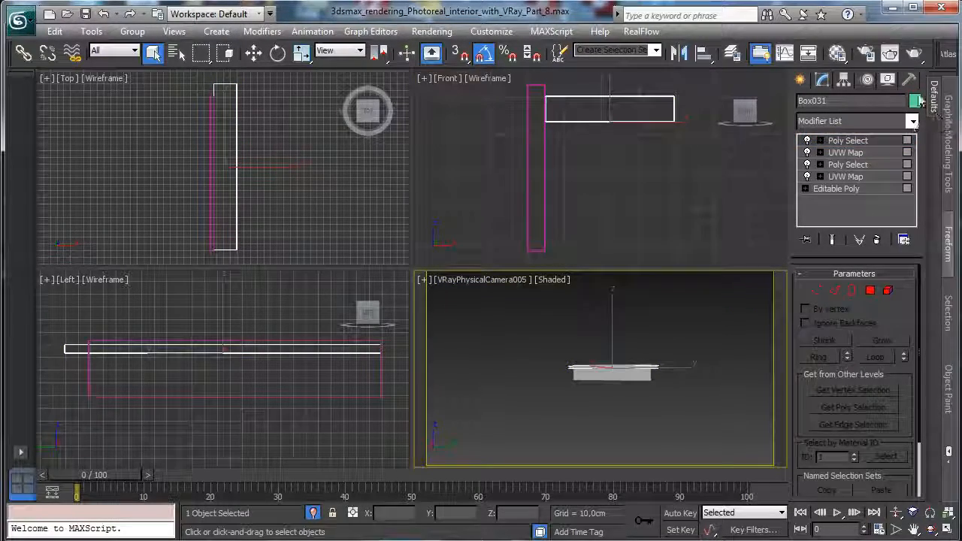
left_click(912, 123)
left_click(834, 540)
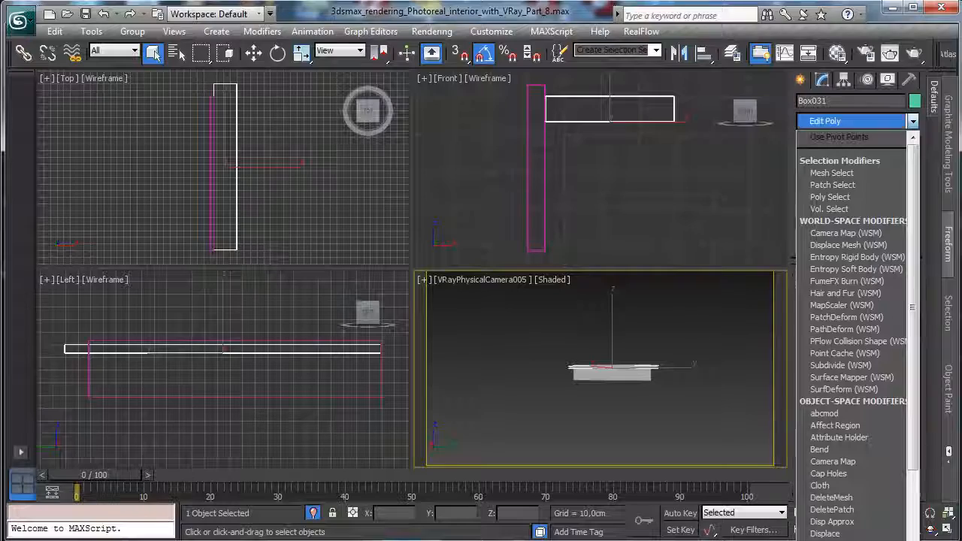
left_click(820, 390)
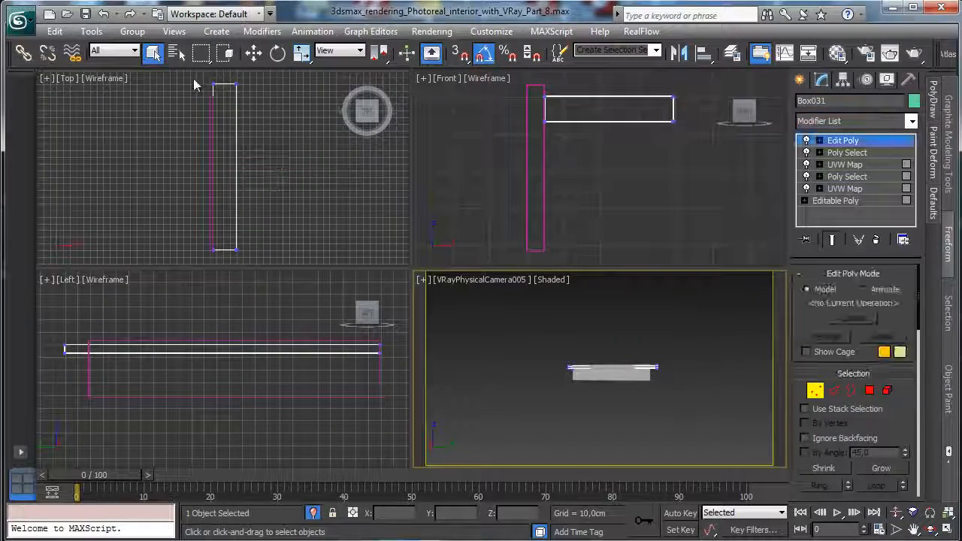
Step: Pull the shelf board's overhanging end vertices back along Y in the Top view until they are flush with the panel's end
left_click_drag(194, 80, 371, 140)
left_click(931, 513)
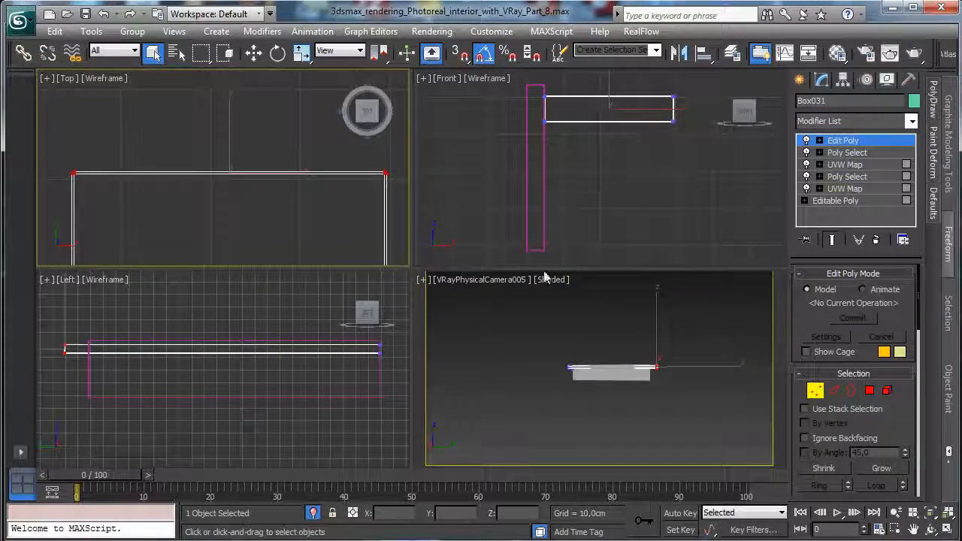
left_click(896, 512)
left_click_drag(178, 222, 199, 248)
key("alt+w")
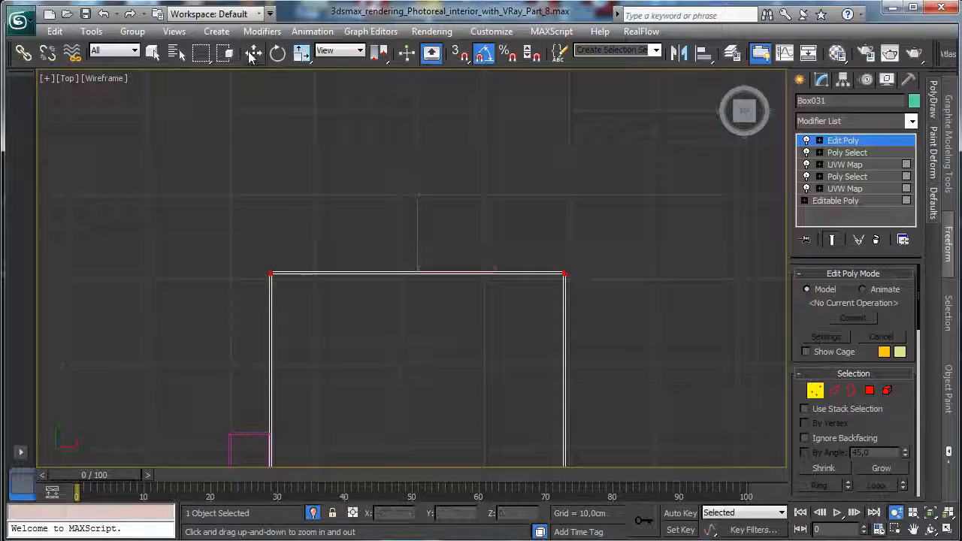
key("w")
left_click_drag(418, 243, 400, 389)
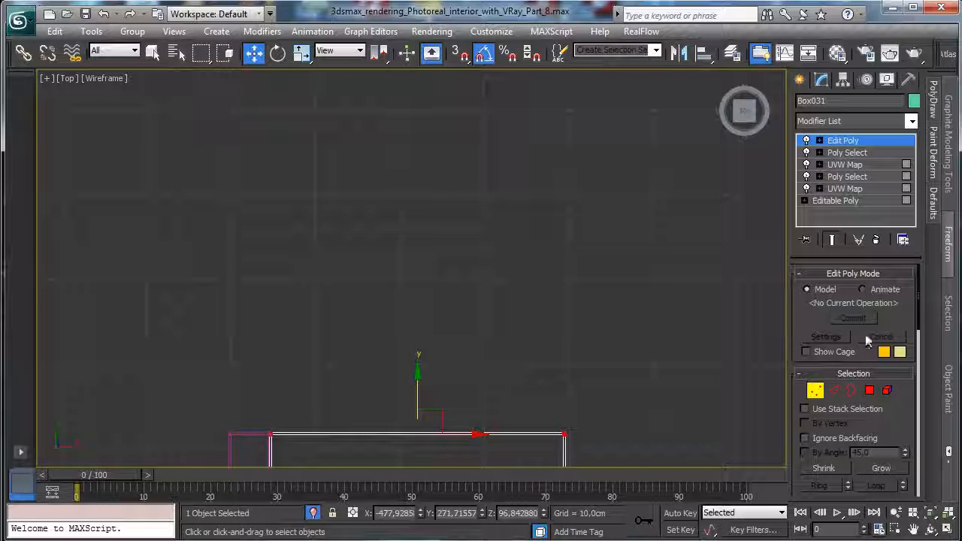
left_click(815, 390)
key("alt+w")
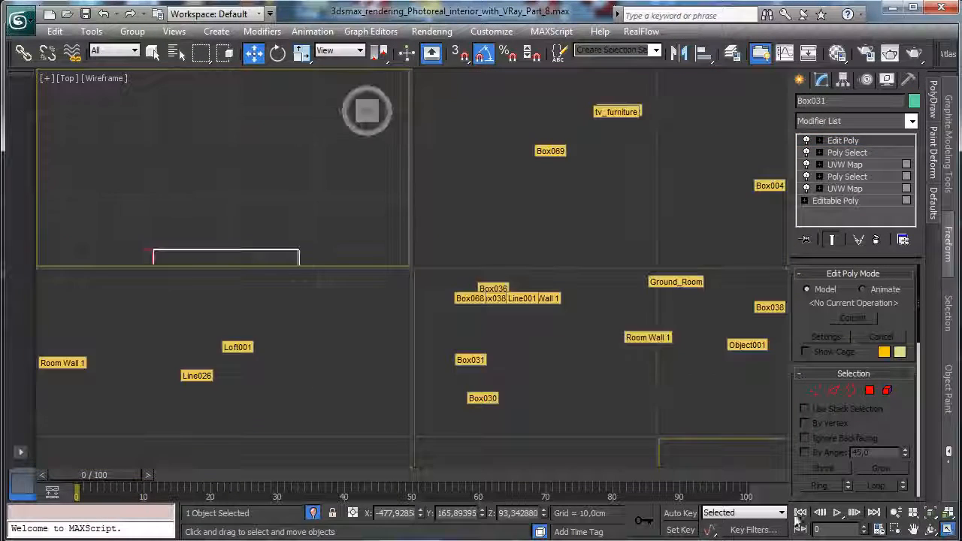
Step: Bring the rest of the room back from isolation and save the scene with the camera view active
left_click(313, 512)
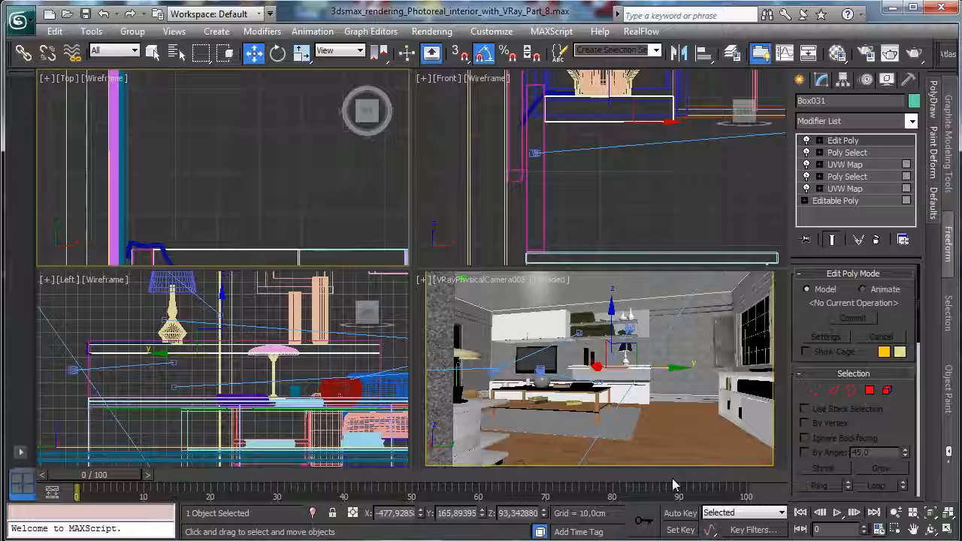
right_click(668, 411)
key("ctrl+s")
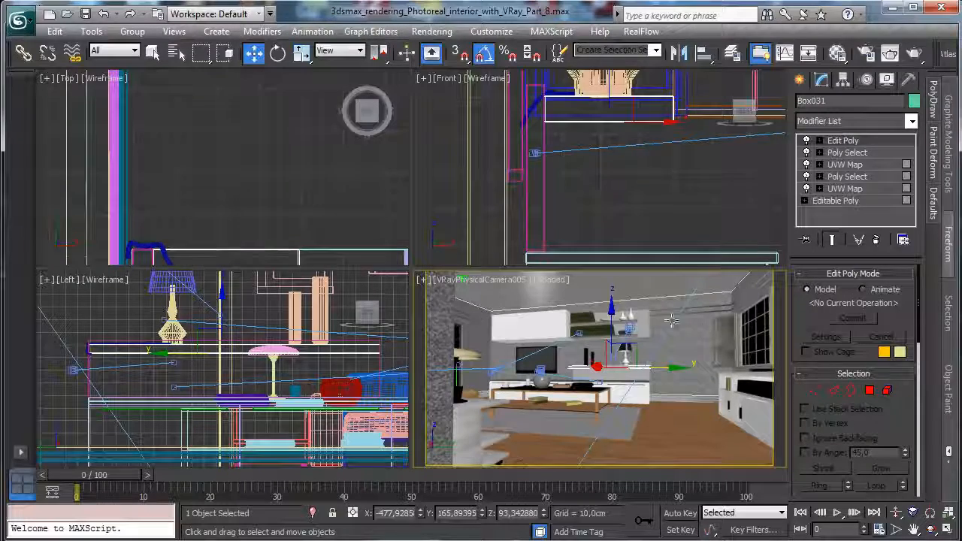
Step: Select the camera and move it to about X 132.4, Y 303.4 and Z 112.2 cm while viewing the room full size
left_click(485, 288)
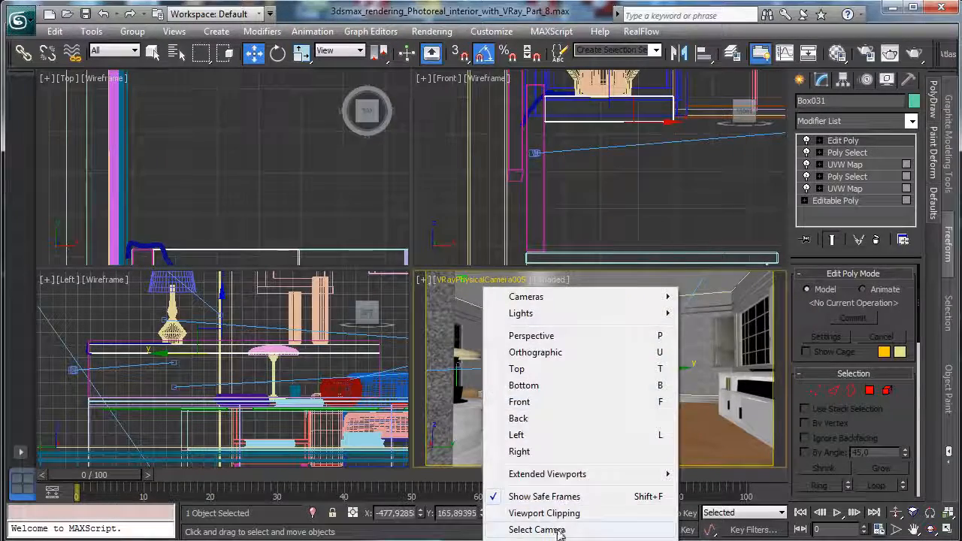
left_click(493, 527)
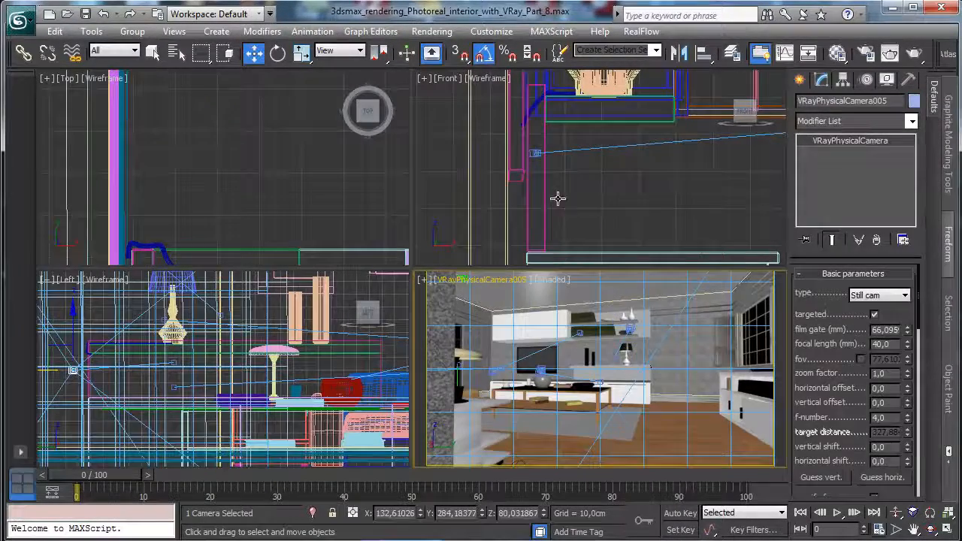
right_click(256, 55)
left_click(949, 529)
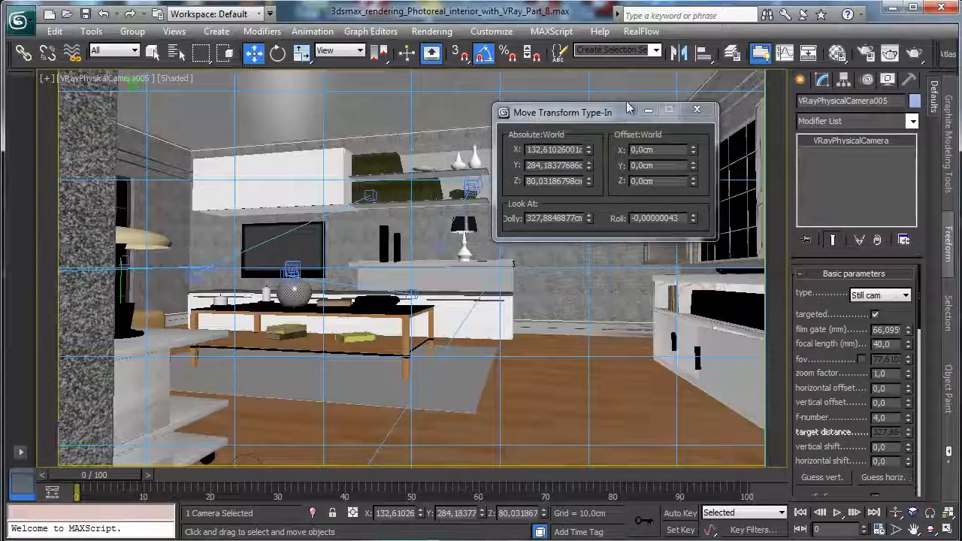
left_click_drag(589, 152, 580, 99)
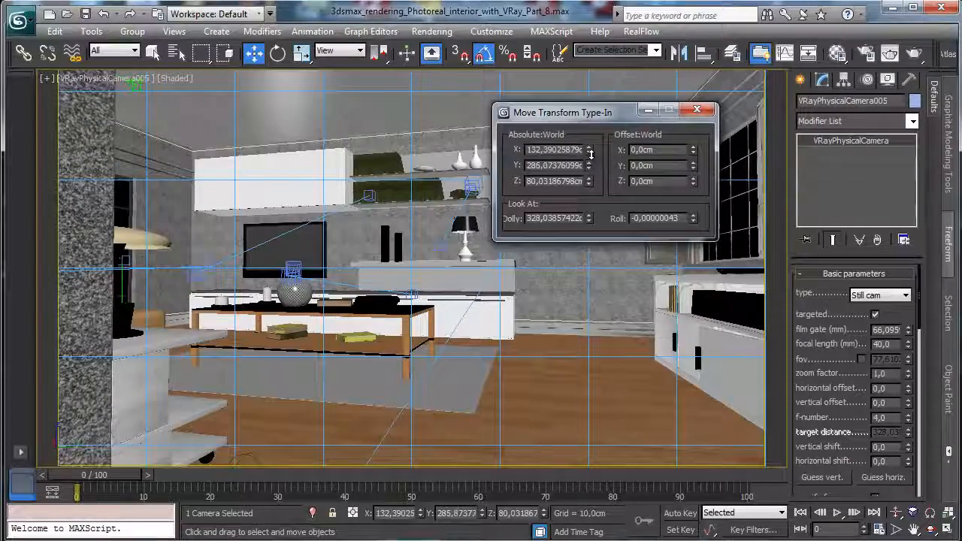
left_click_drag(591, 154, 585, 116)
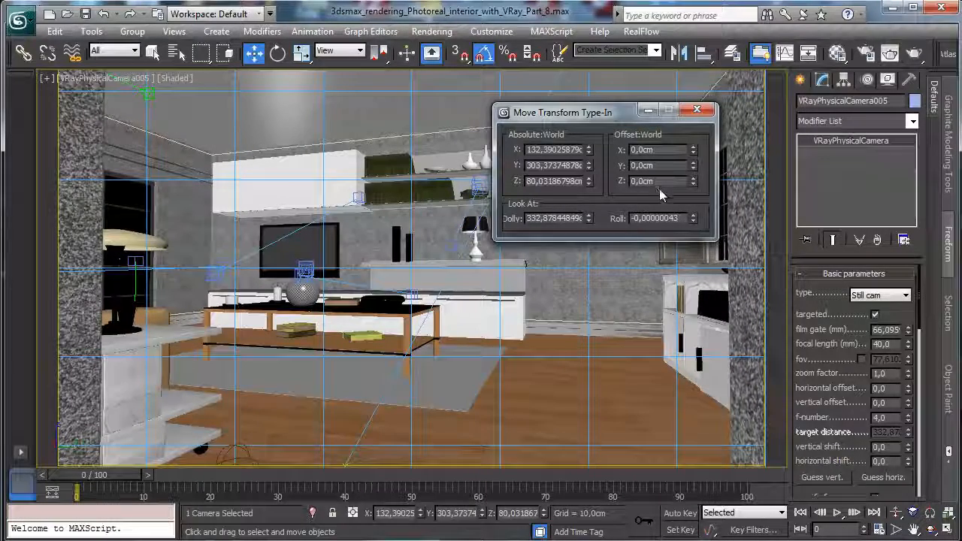
left_click_drag(589, 187, 593, 135)
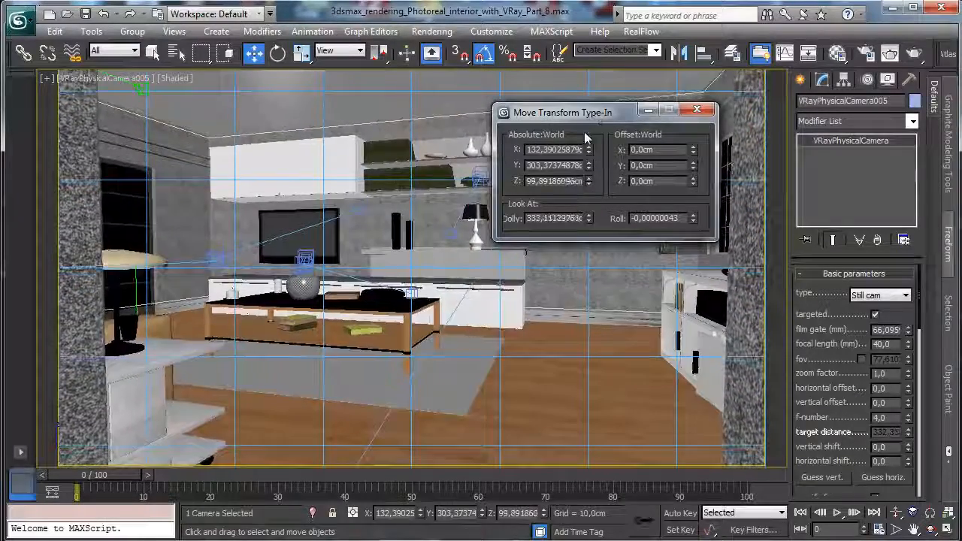
mouse_move(588, 181)
left_mouse_down()
mouse_move(605, 93)
mouse_move(592, 179)
mouse_move(593, 168)
left_mouse_up()
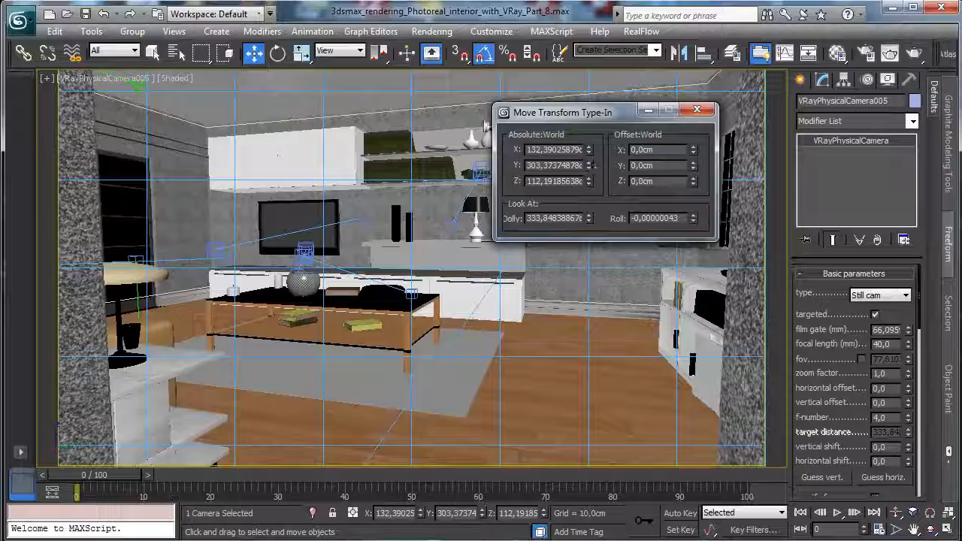
Step: Select the camera target, shift it to about Y 196.3 and Z 85.0 cm, and save the scene
left_click(139, 87)
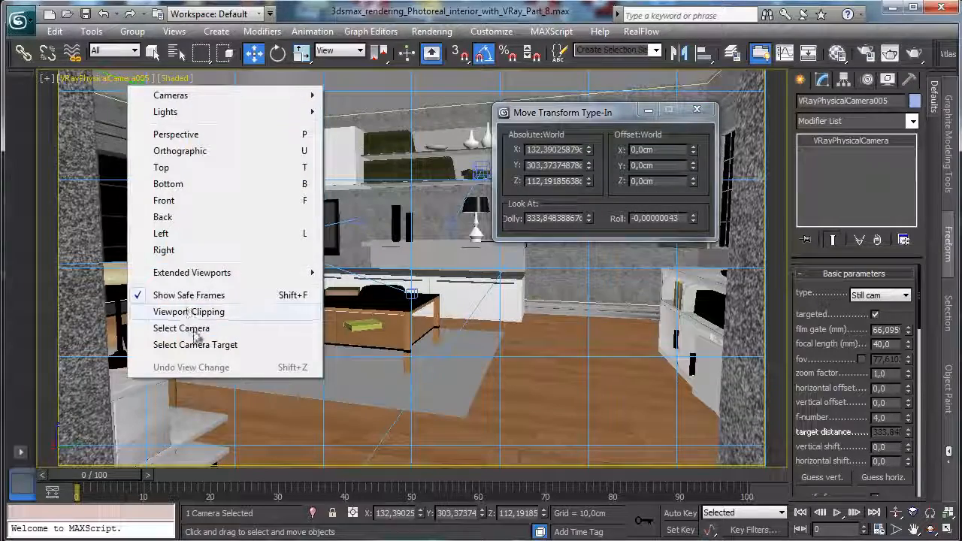
left_click(194, 344)
mouse_move(412, 222)
left_mouse_down()
mouse_move(416, 204)
mouse_move(416, 223)
left_mouse_up()
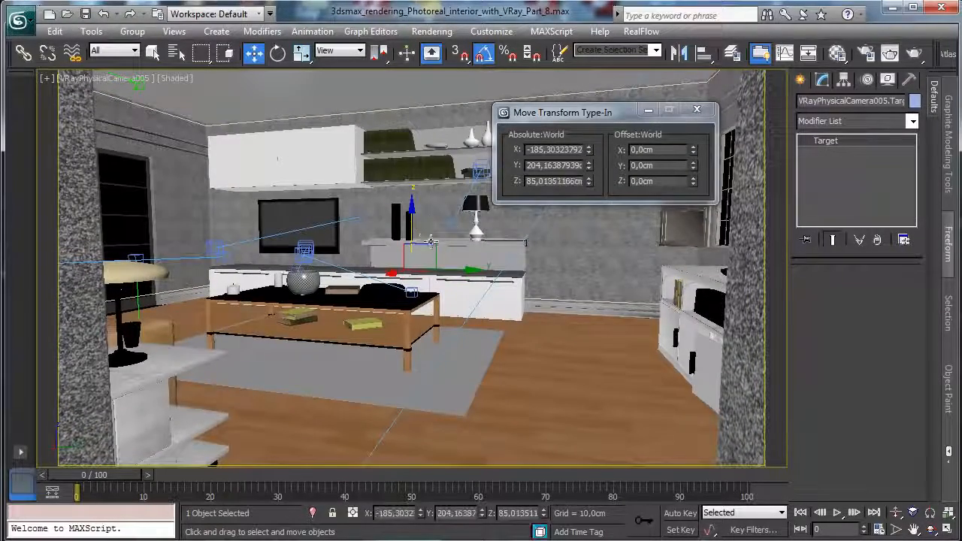
left_click_drag(450, 271, 441, 267)
left_click(697, 110)
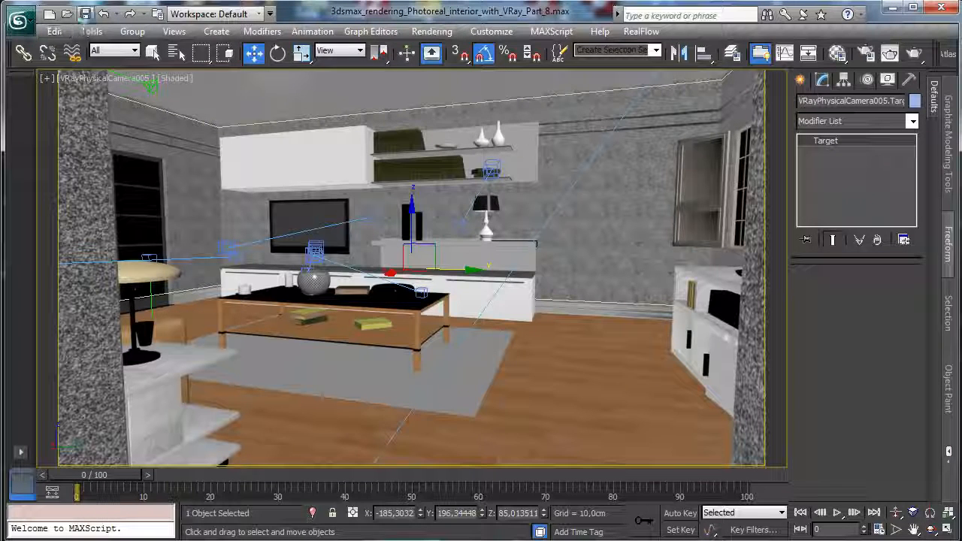
left_click(86, 14)
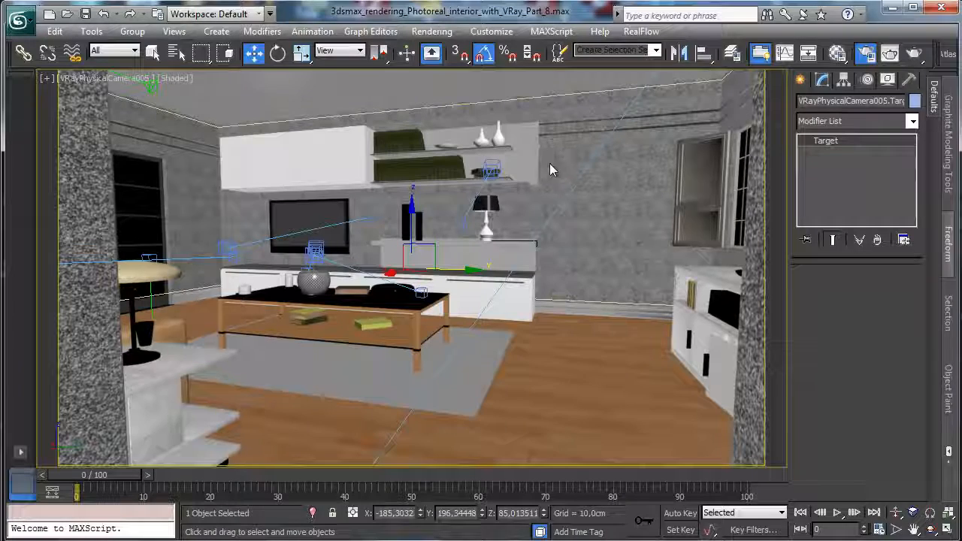
Step: Set the DMC sampler's min samples to 32 and its global subdivs multiplier to 4,0 in the render settings
left_click(864, 56)
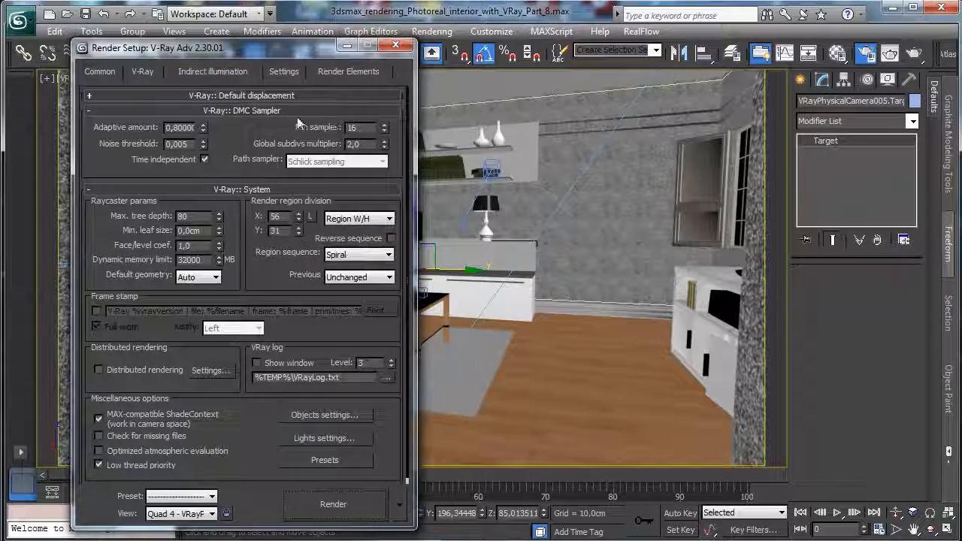
double_click(368, 127)
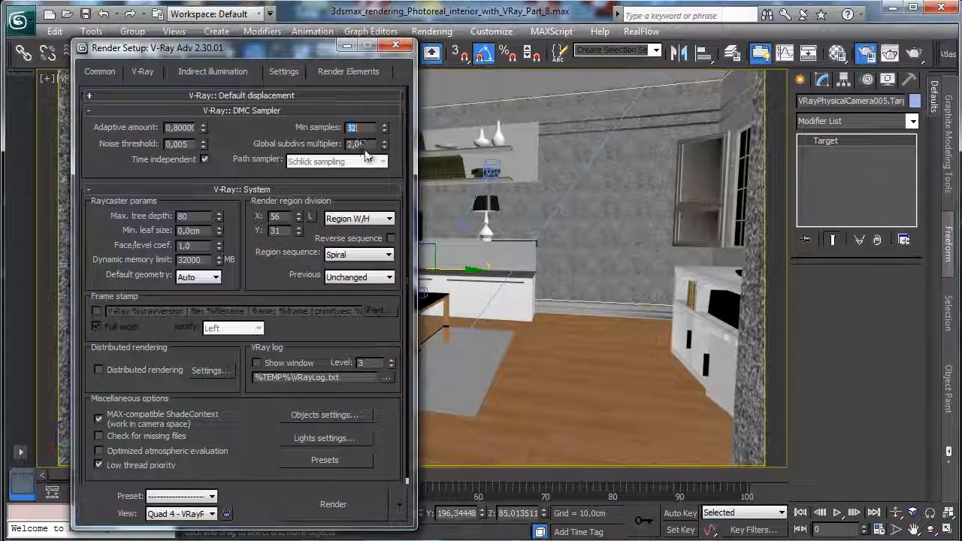
double_click(375, 144)
Step: Raise the irradiance map's max rate to -2, leaving the min rate at -3
left_click(213, 71)
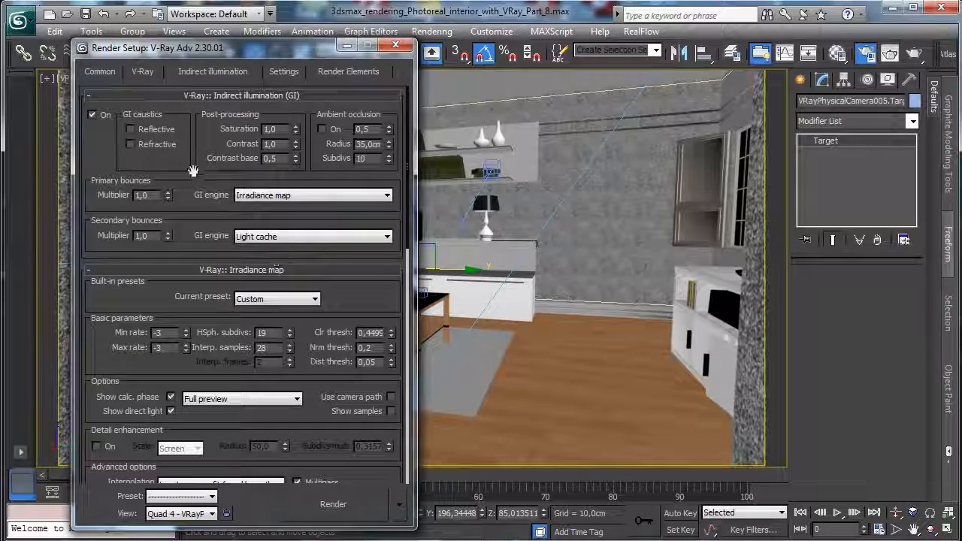
left_click_drag(190, 180, 196, 139)
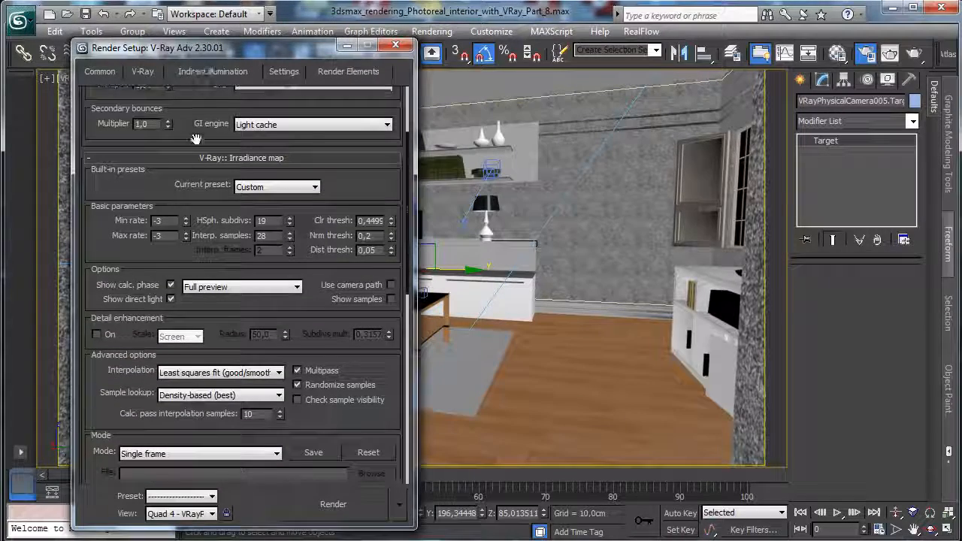
double_click(185, 238)
left_click(186, 232)
left_click(186, 232)
left_click(185, 232)
left_click(184, 232)
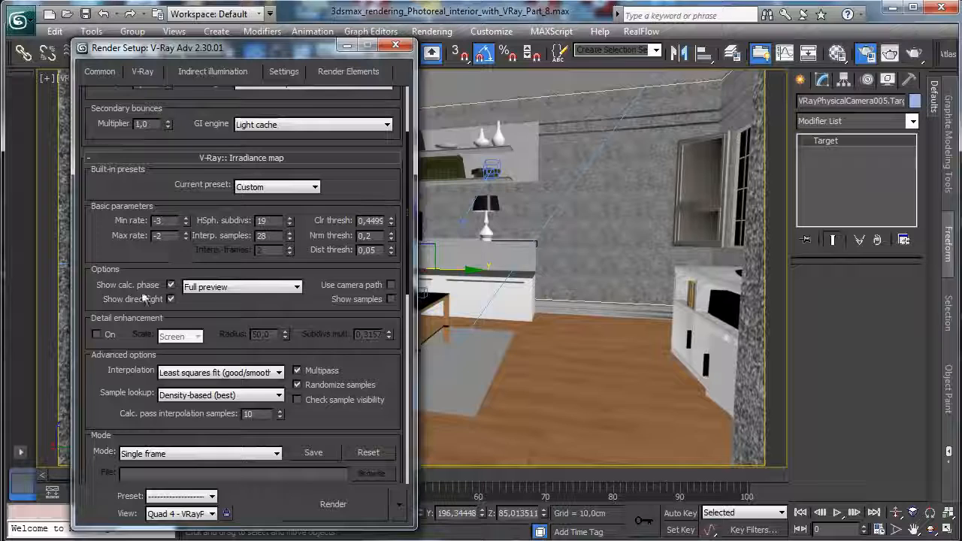
Step: Turn on detail enhancement for the irradiance map and set the light cache subdivs to 2000
left_click(110, 335)
scroll(248, 329, "down", 5)
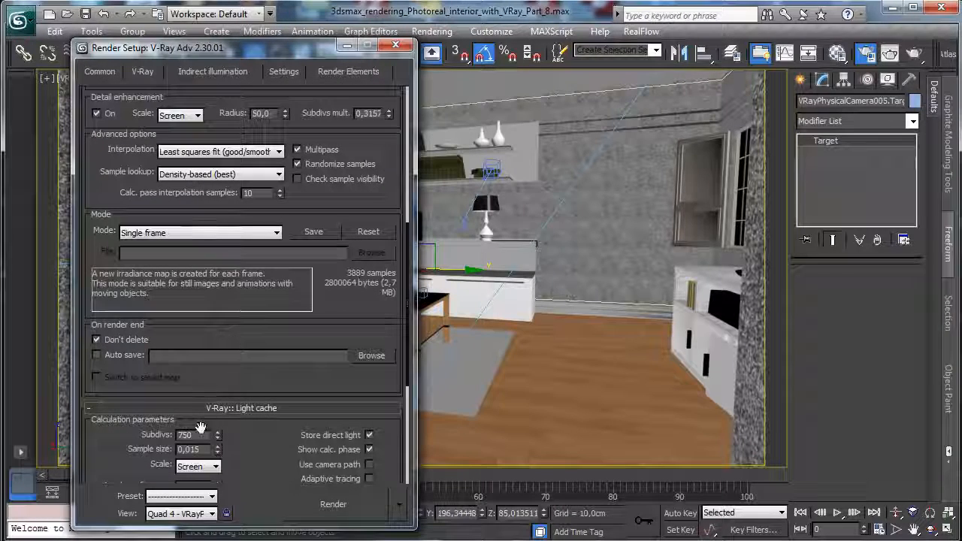
type("2000")
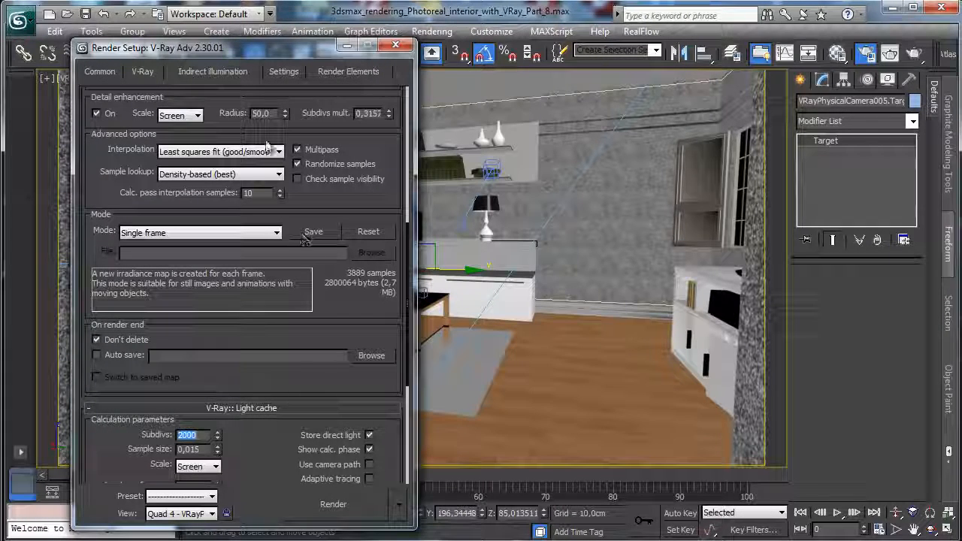
Step: Render the camera view with the Adaptive DMC image sampler's max subdivs set to 8, and put the rendered image and settings away
left_click(142, 70)
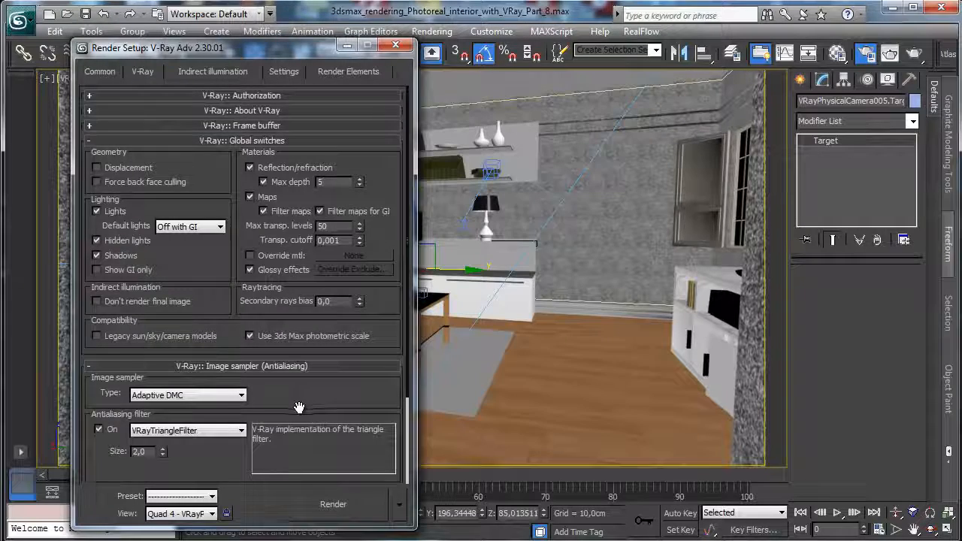
scroll(298, 408, "down", 3)
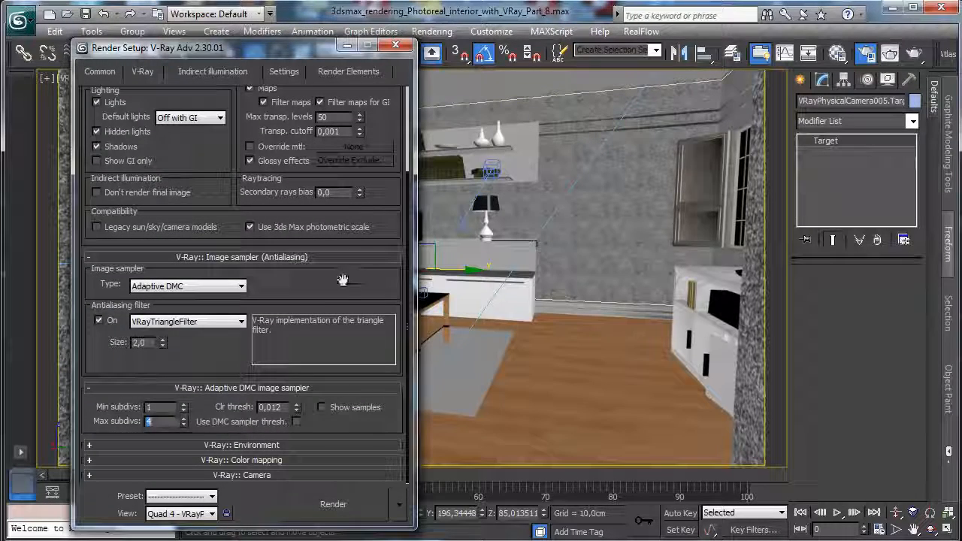
left_click(99, 71)
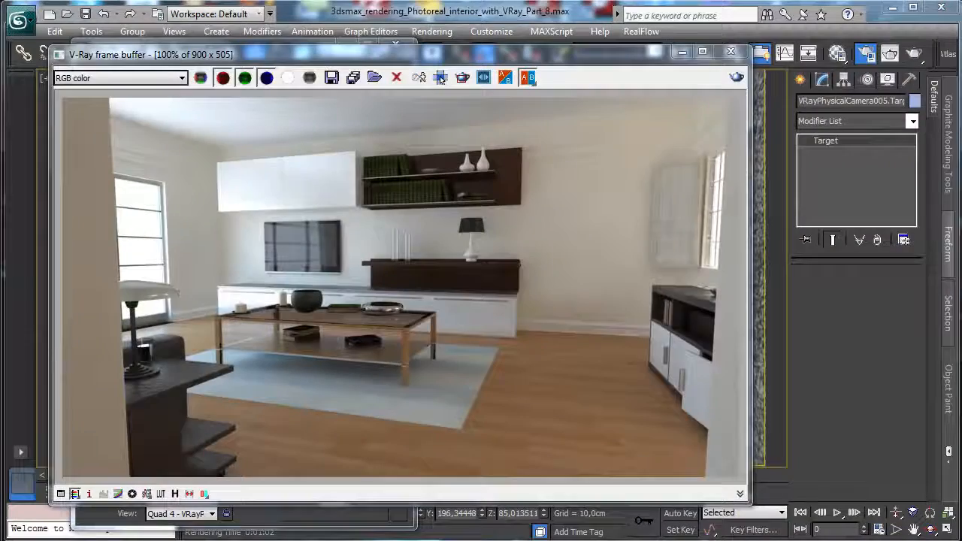
left_click(680, 53)
left_click(198, 69)
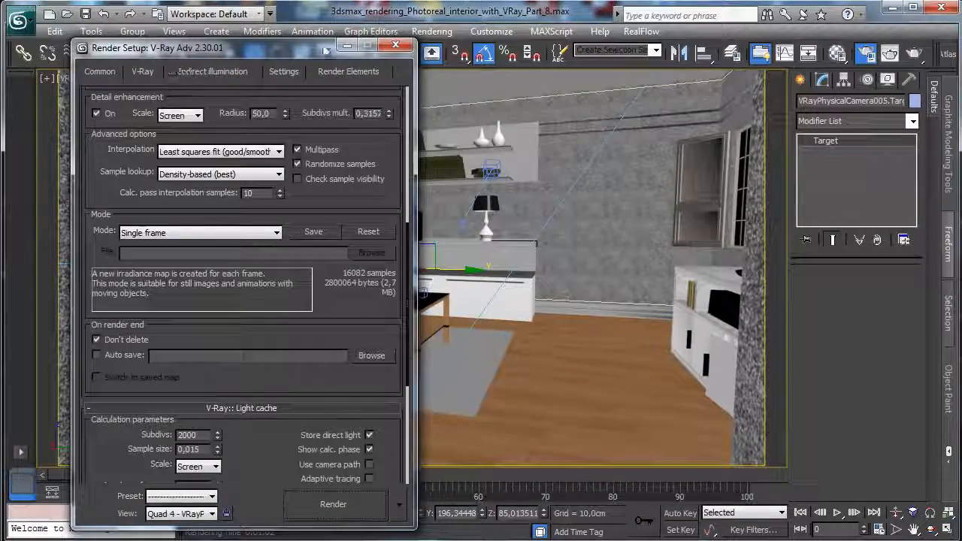
left_click(346, 47)
Step: Select the camera and set its focus distance to 387 cm with all four views showing
left_click(101, 78)
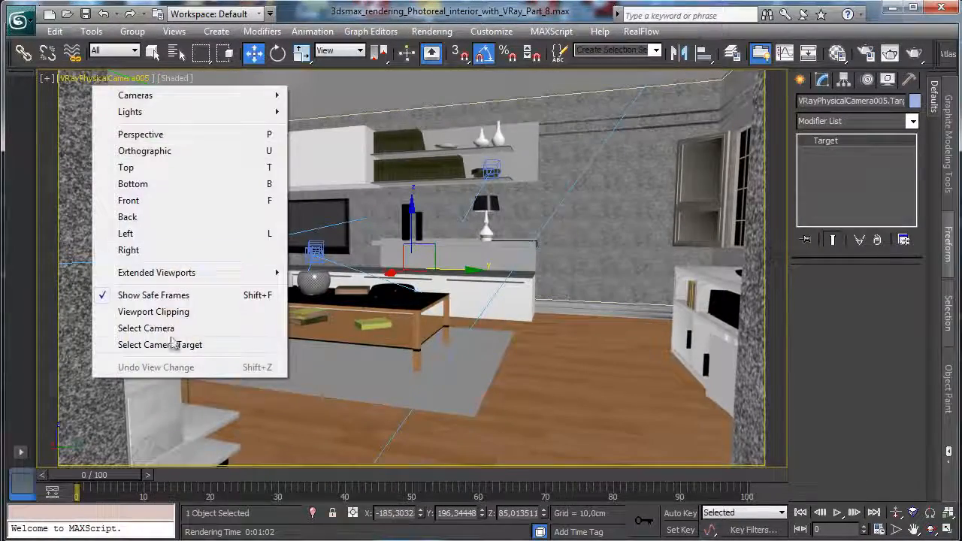
left_click(172, 329)
scroll(829, 306, "down", 5)
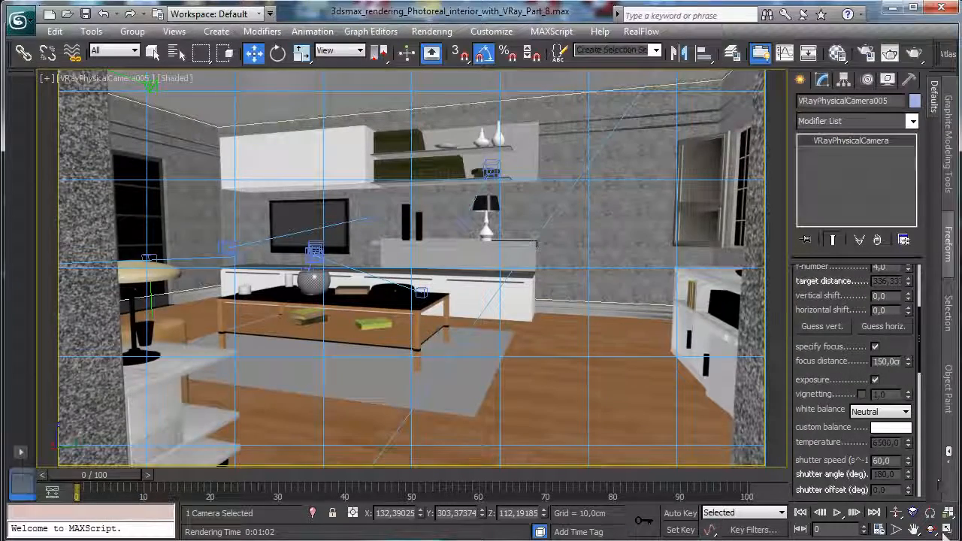
left_click(946, 530)
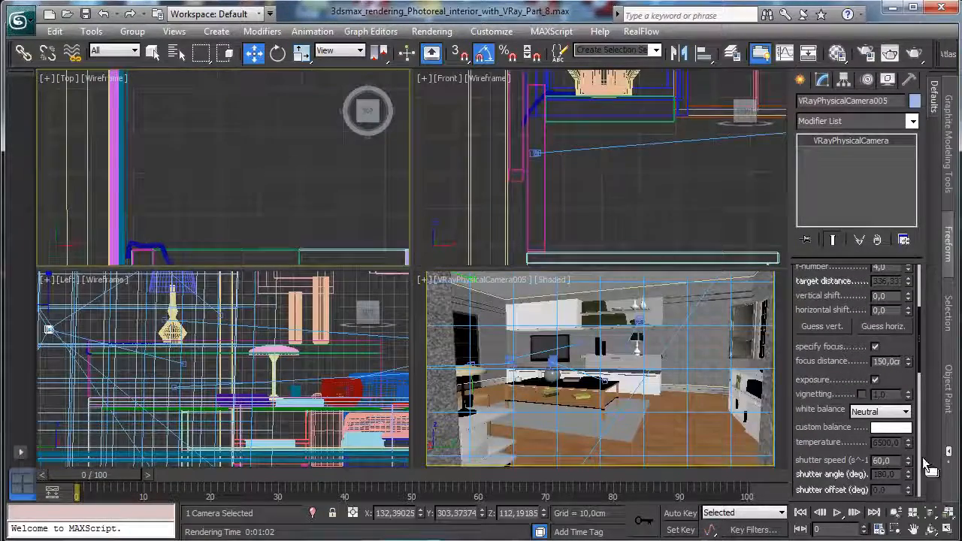
left_click_drag(909, 362, 903, 237)
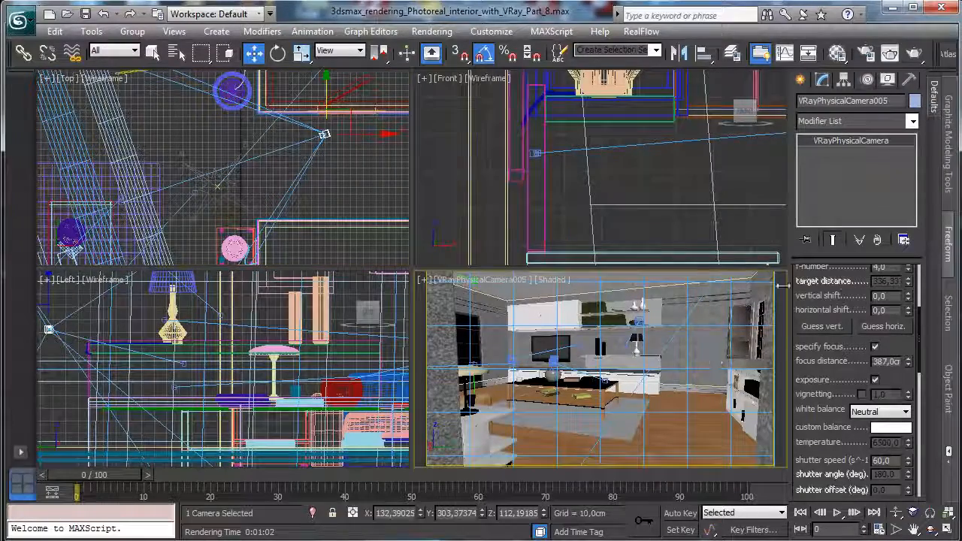
Step: Turn on depth of field in the camera's sampling settings
scroll(841, 338, "down", 5)
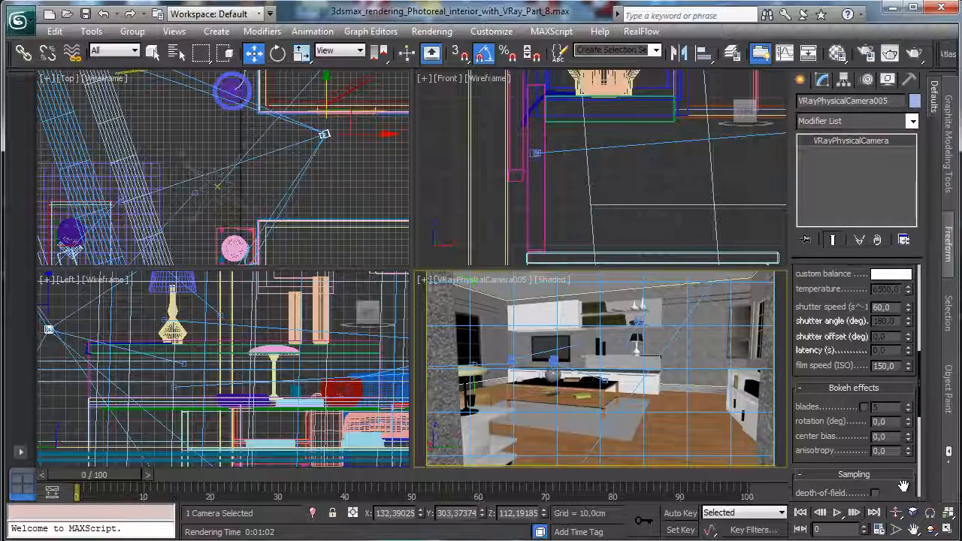
scroll(902, 486, "down", 1)
left_click(876, 458)
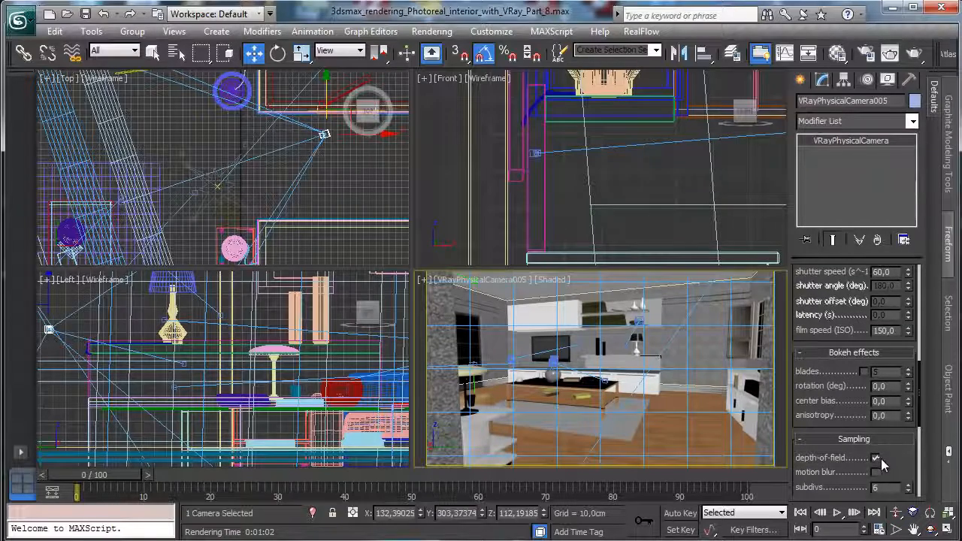
Step: Lower the light cache subdivs to 800 and turn off the irradiance map's detail enhancement
left_click(865, 57)
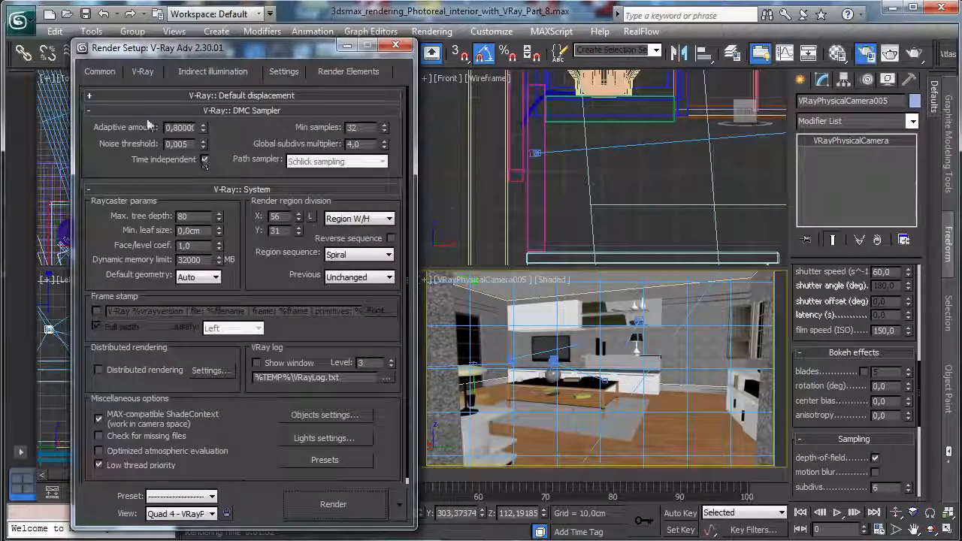
left_click(135, 70)
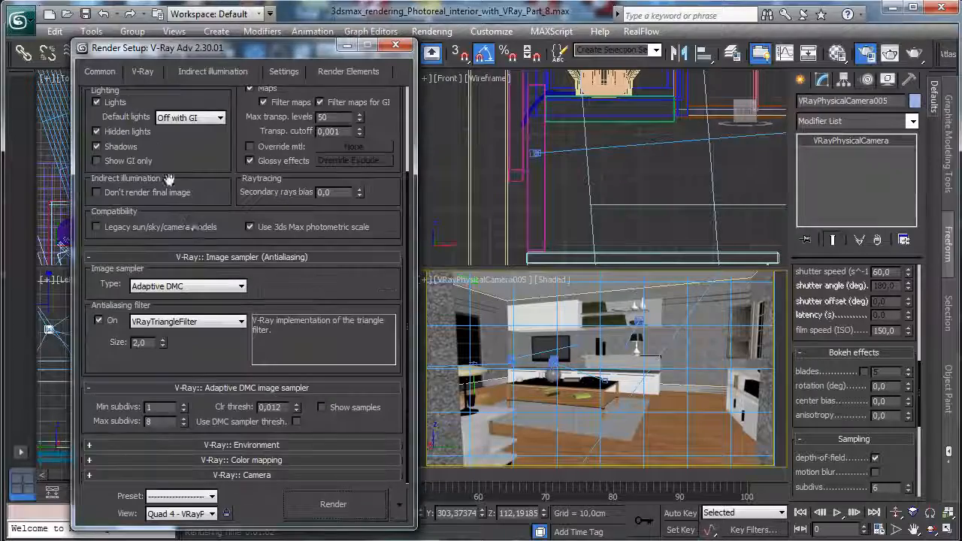
left_click(213, 71)
scroll(260, 326, "down", 3)
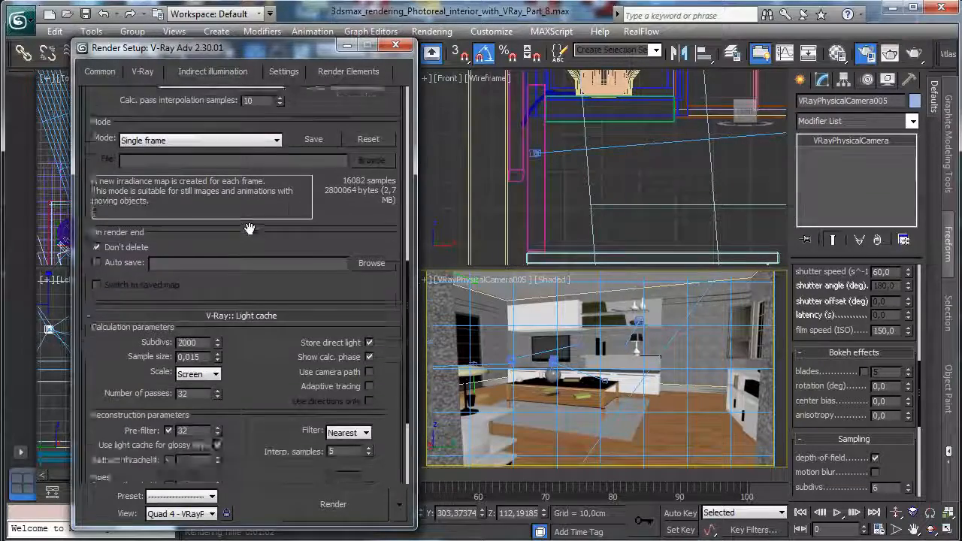
scroll(180, 237, "up", 5)
scroll(262, 369, "down", 4)
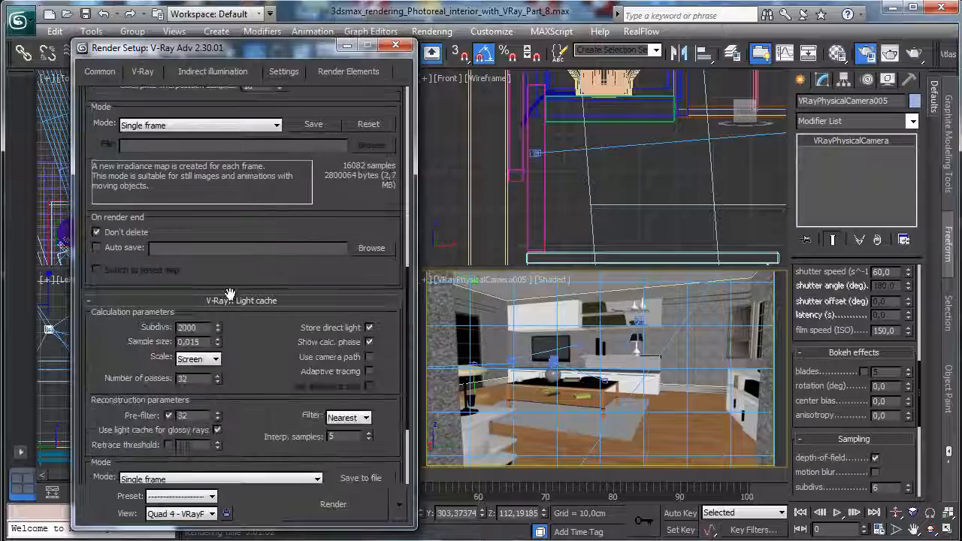
double_click(197, 328)
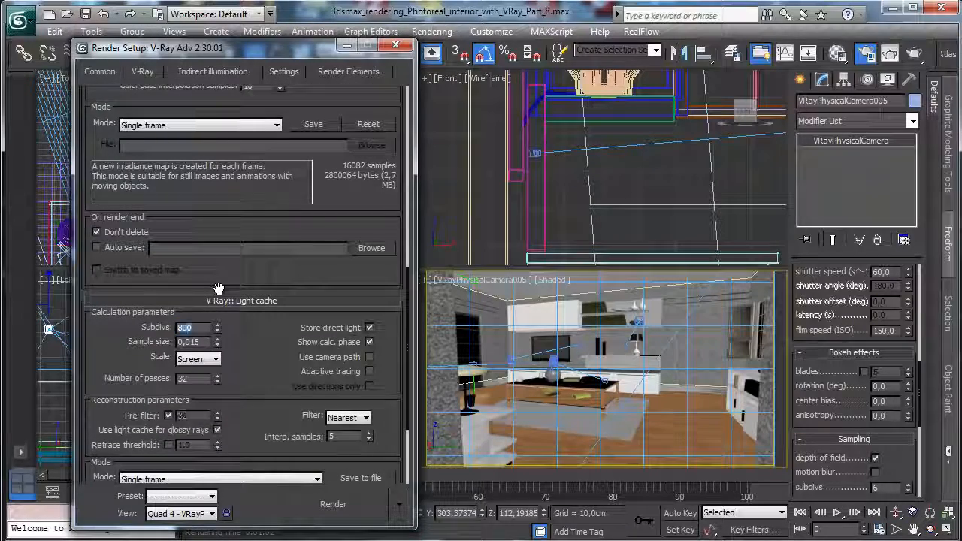
scroll(218, 285, "up", 8)
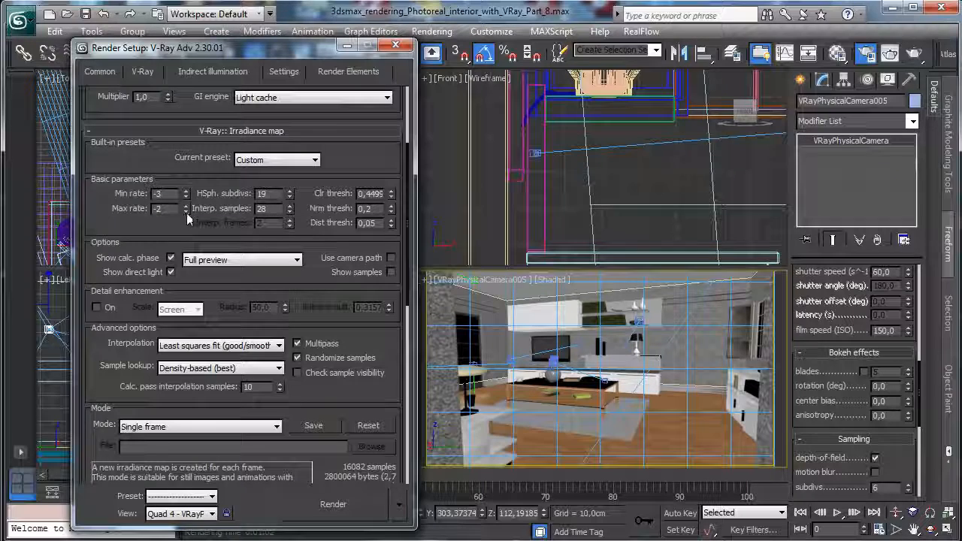
Step: Set the DMC sampler's min samples to 16 and its global subdivs multiplier to 2
left_click(289, 71)
double_click(359, 127)
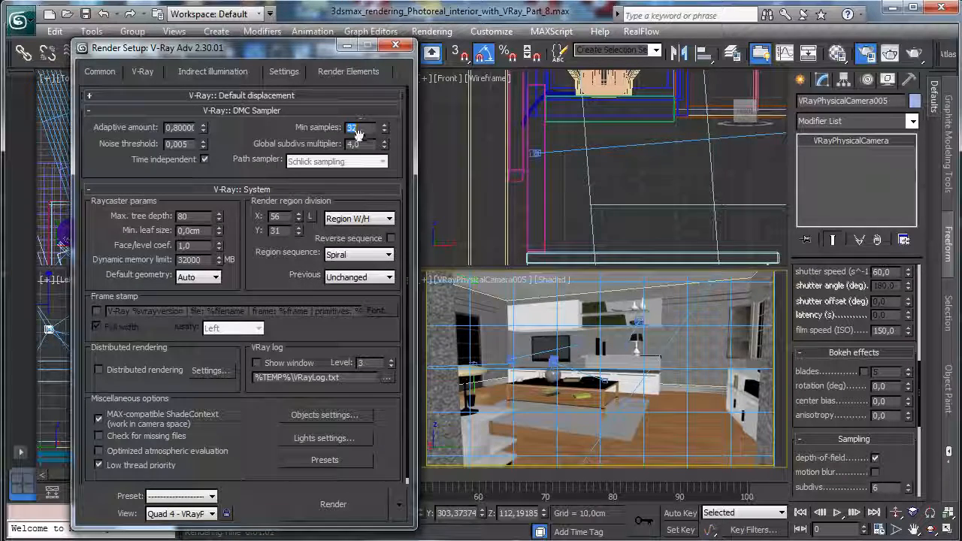
type("16")
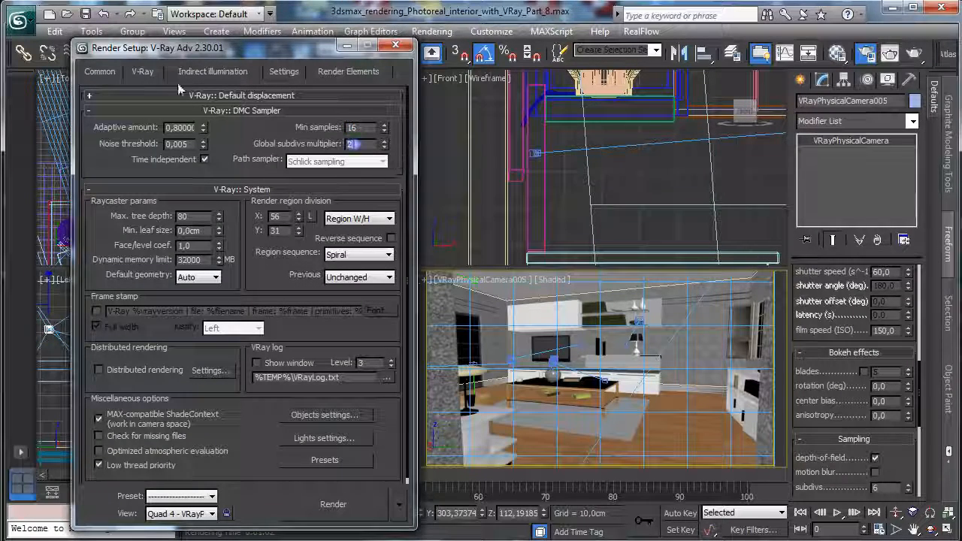
Step: Set the output size to 650 by 365 and render the camera view
left_click(100, 71)
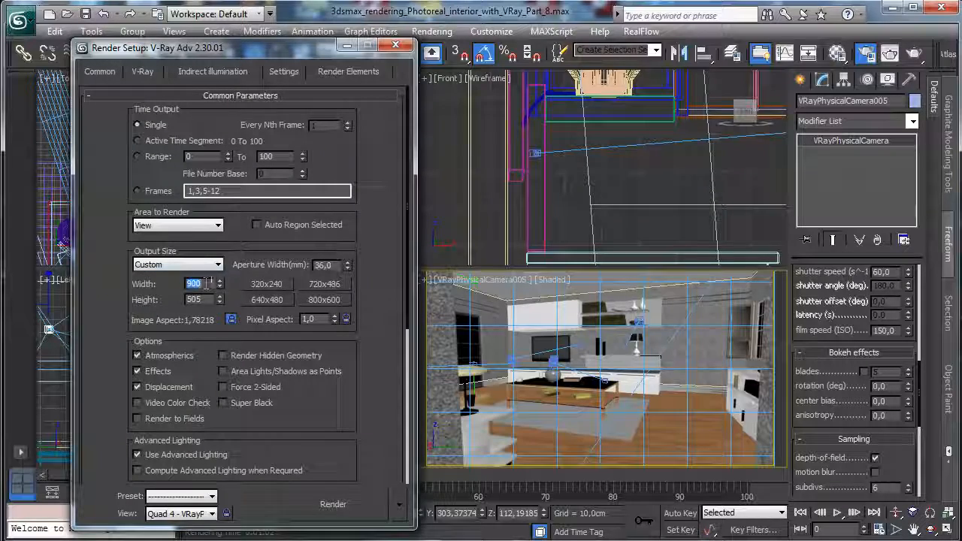
type("9")
left_click(314, 511)
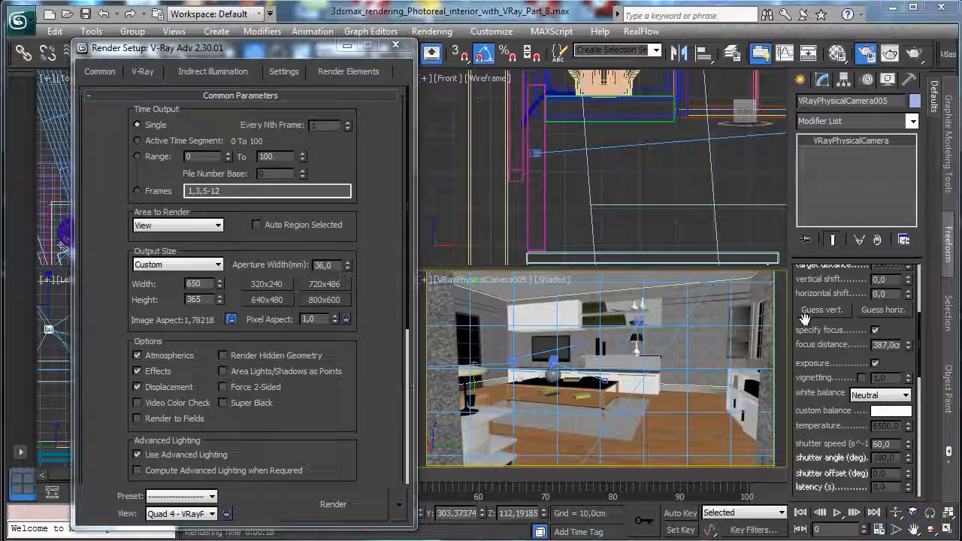
Step: Set the camera's f-number to 2.5 and render a test image
scroll(826, 338, "up", 5)
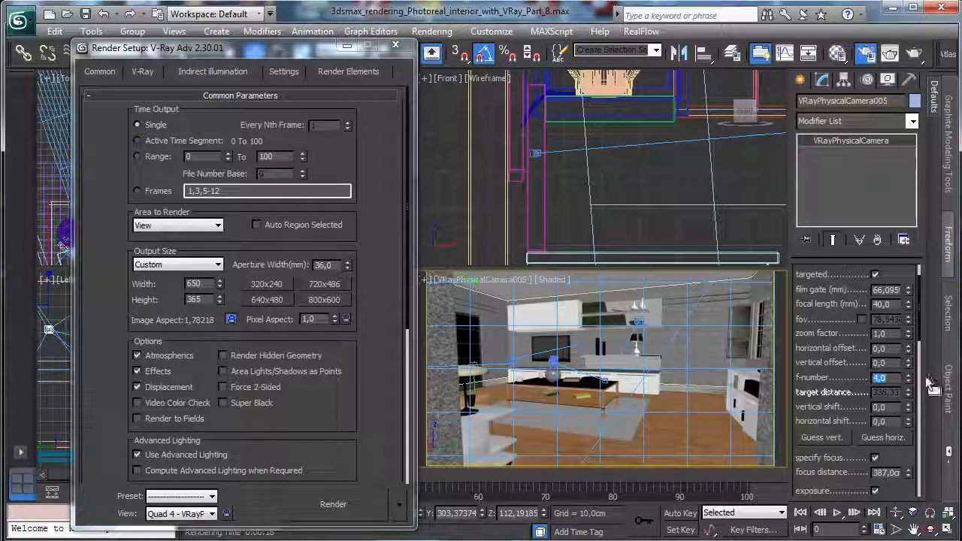
type("2,5")
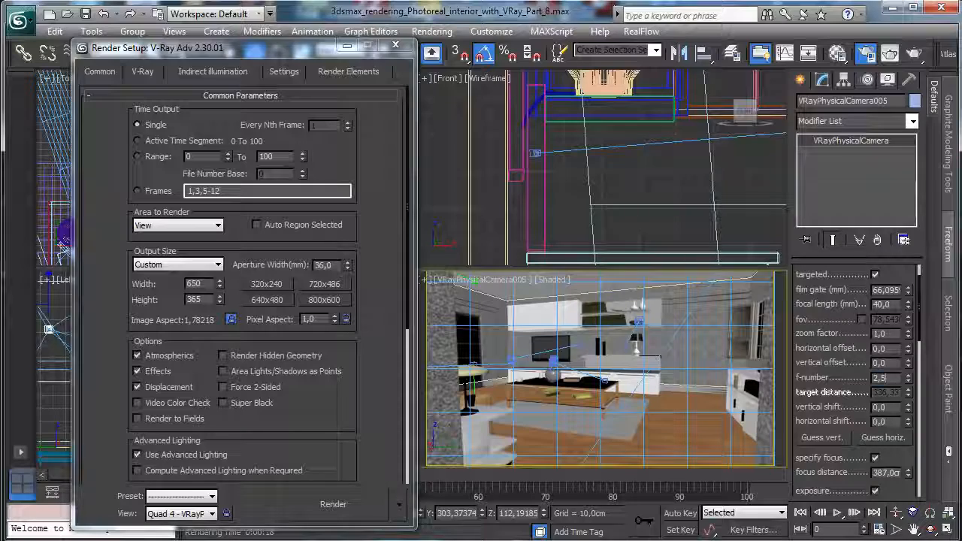
key("Return")
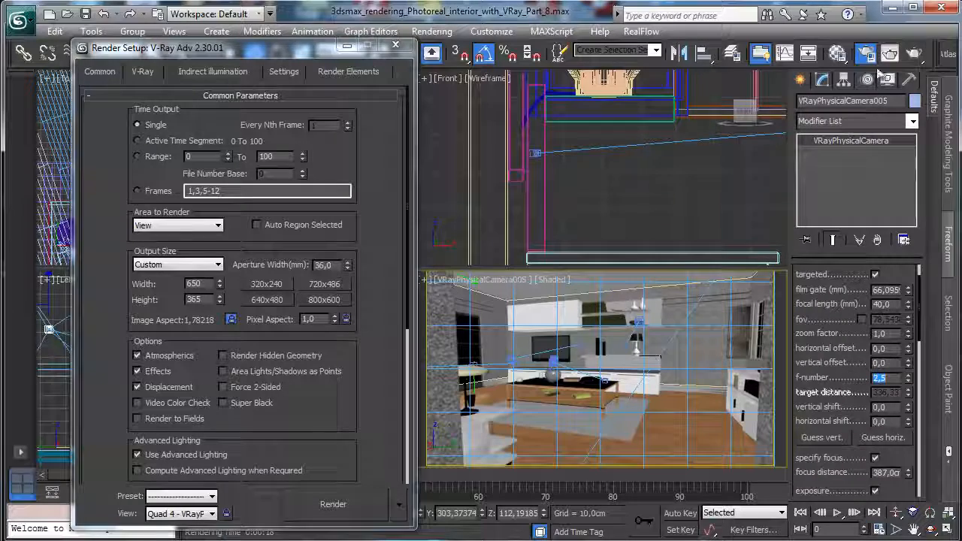
left_click(914, 56)
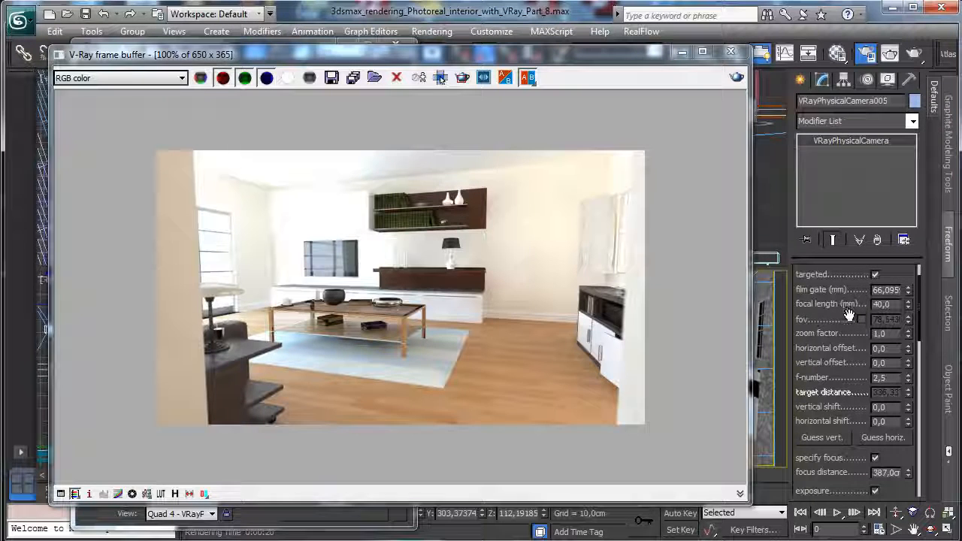
Step: Set the camera's f-number to 2 and render the view again
left_click(891, 377)
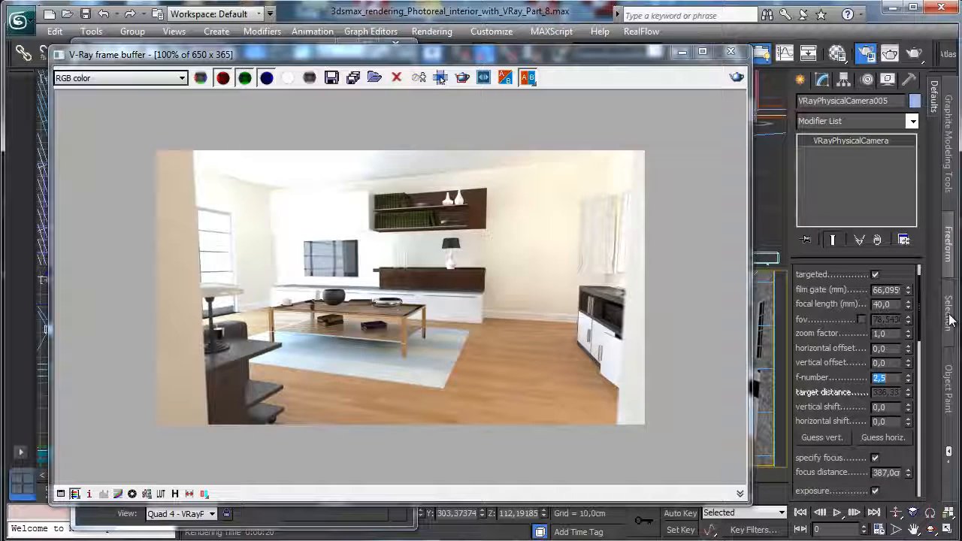
type("2")
key("Return")
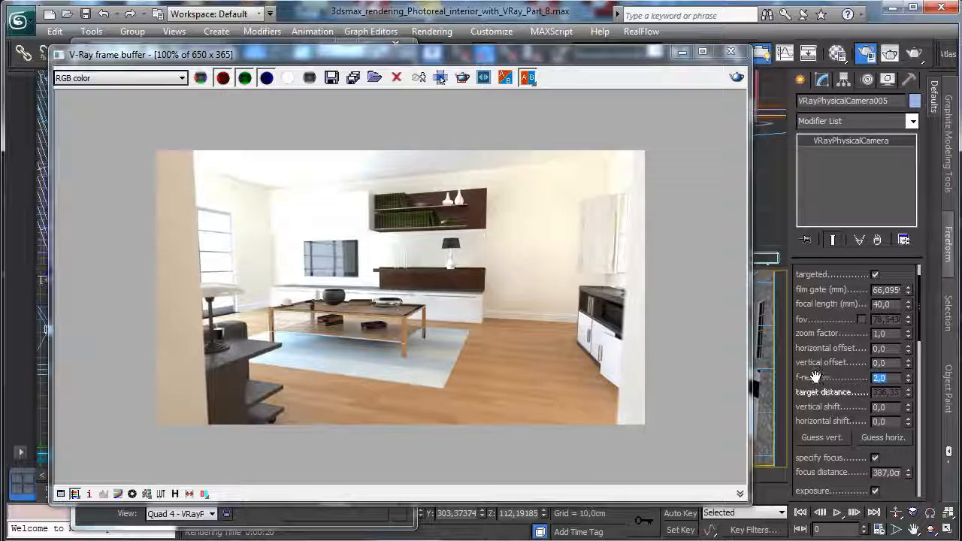
left_click_drag(818, 384, 840, 205)
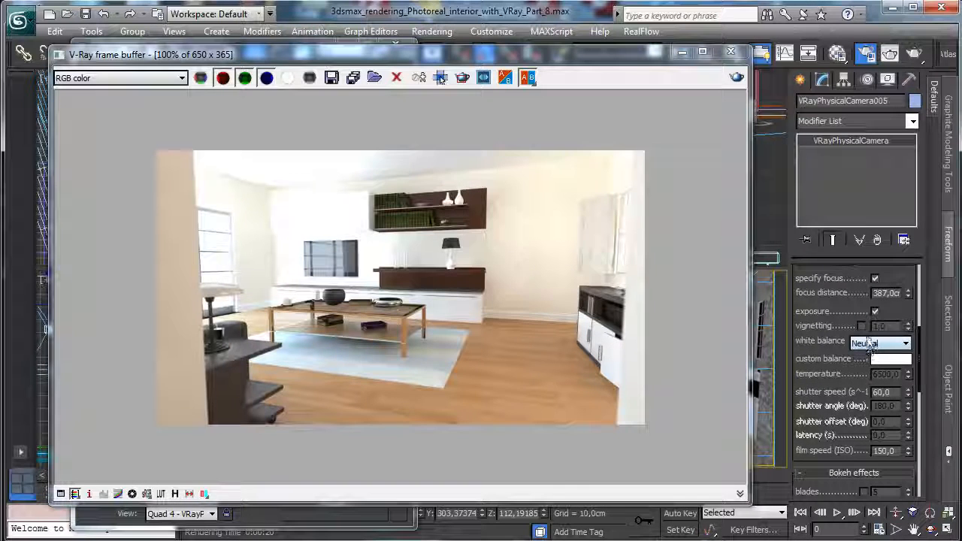
left_click(736, 77)
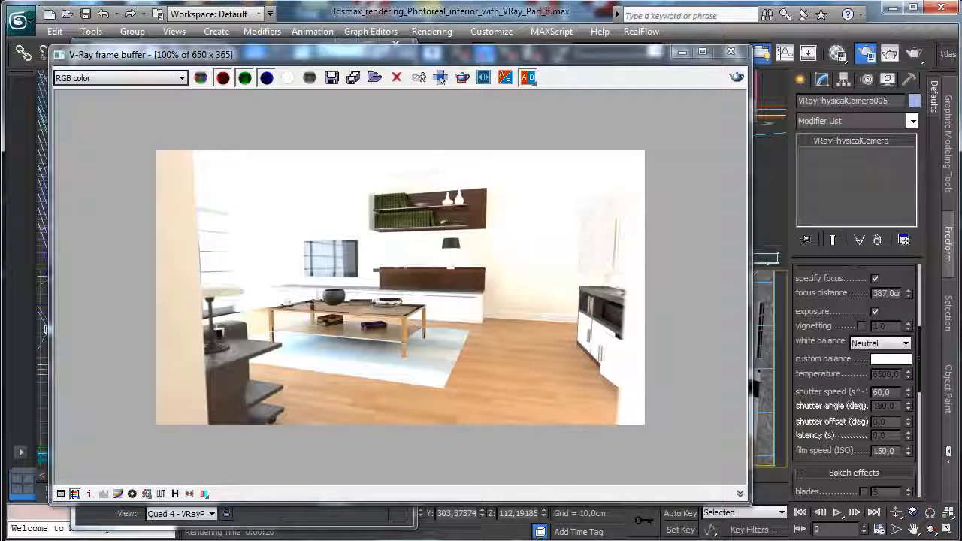
Step: Set the camera's shutter speed to 160 and render a new test image
double_click(894, 392)
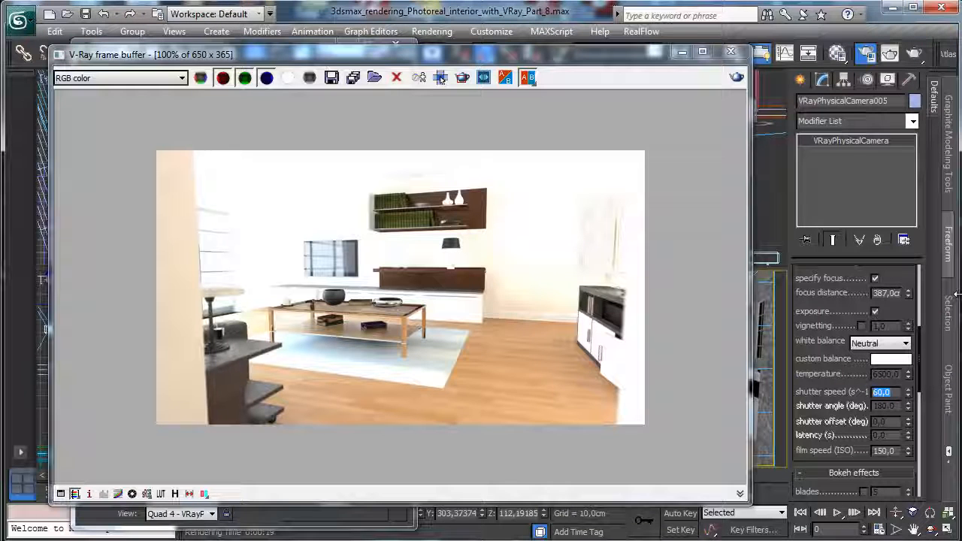
type("160")
key("Return")
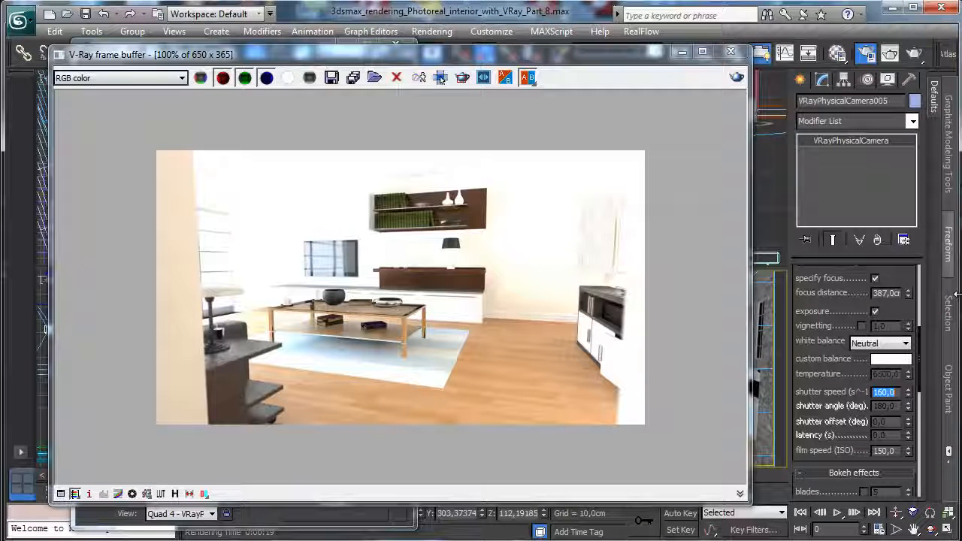
left_click(735, 79)
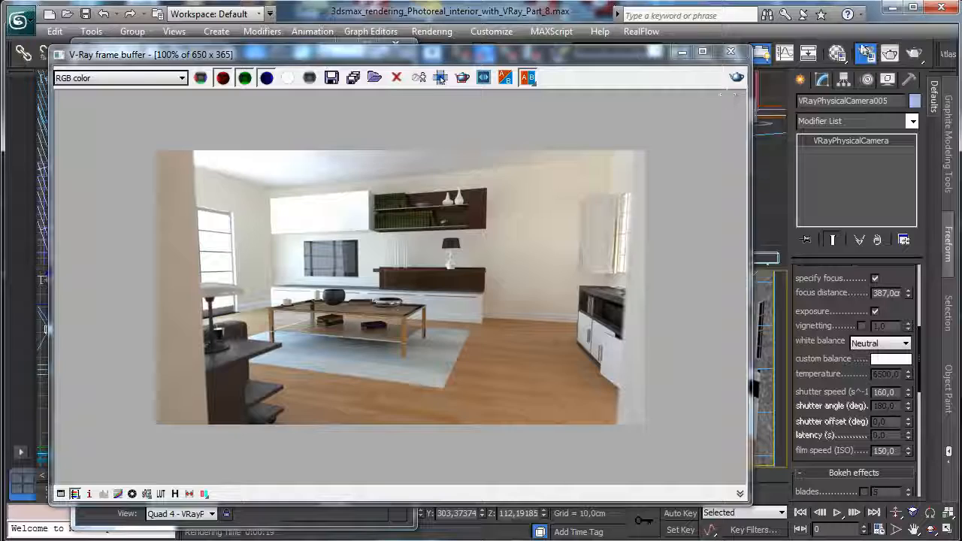
Step: Turn on ambient occlusion in the indirect illumination settings and render the camera view
left_click(681, 51)
left_click(242, 72)
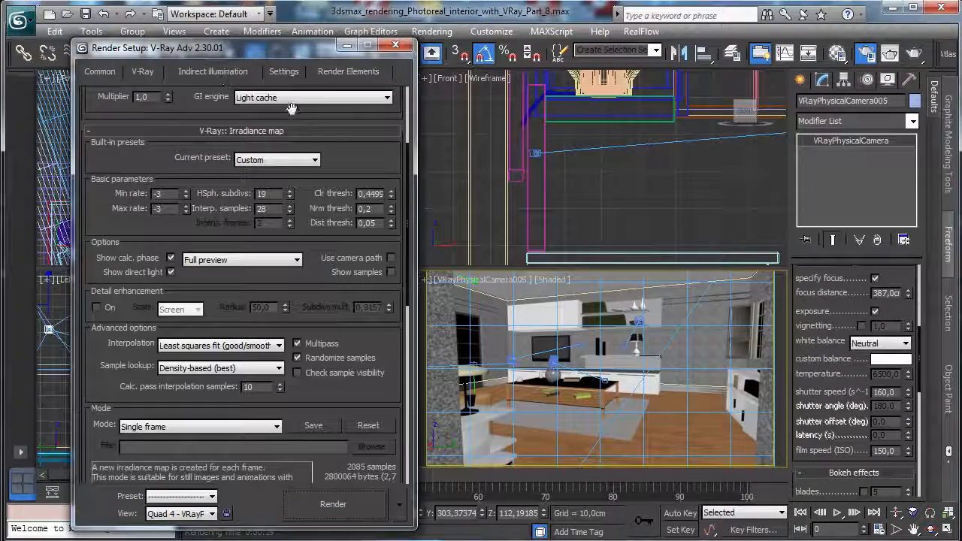
scroll(369, 154, "up", 5)
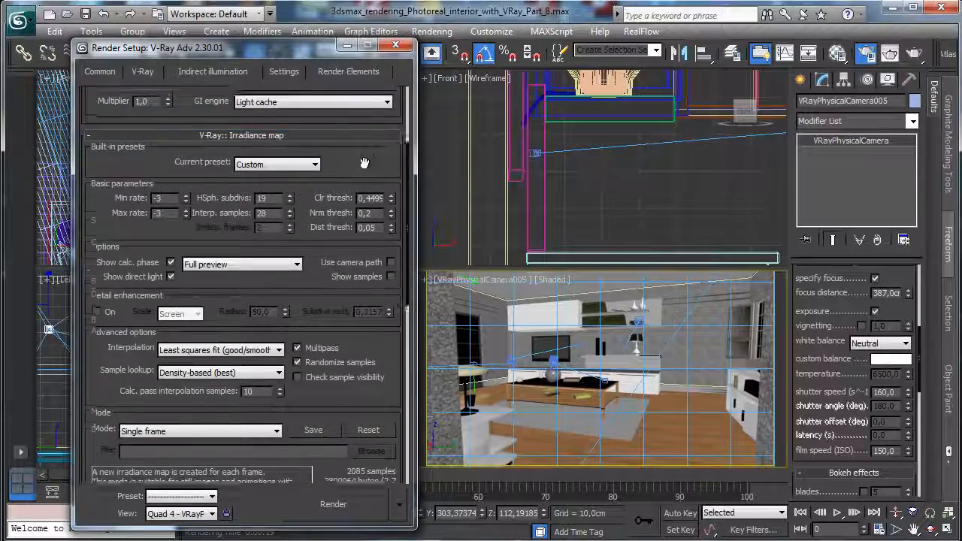
left_click(324, 129)
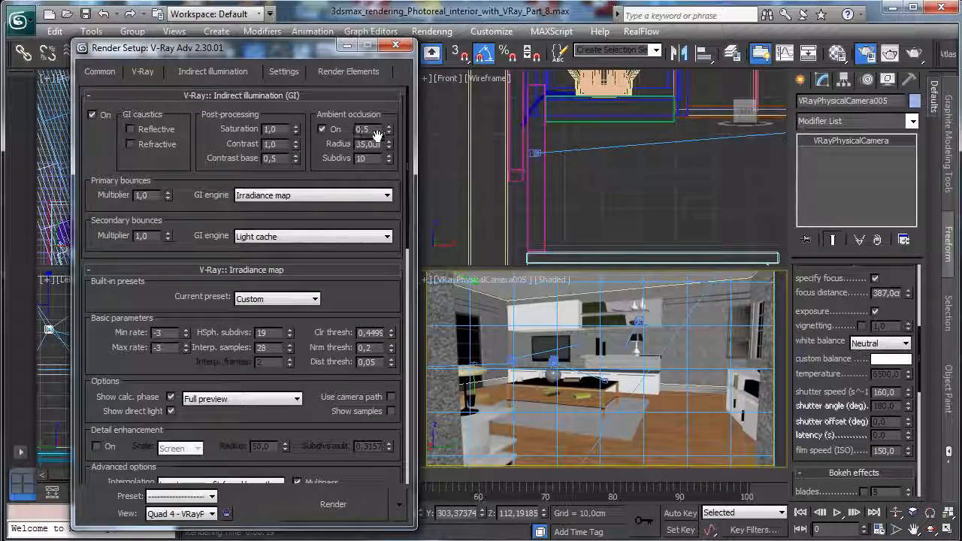
left_click(913, 51)
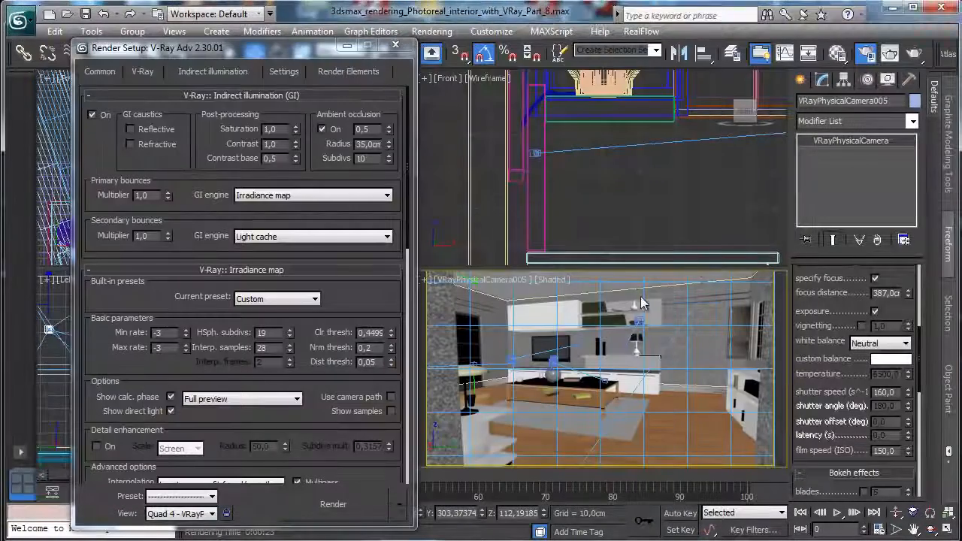
Step: Put the render settings away and change the Front view to VRayPhysicalCamera001 with shaded display
left_click(396, 46)
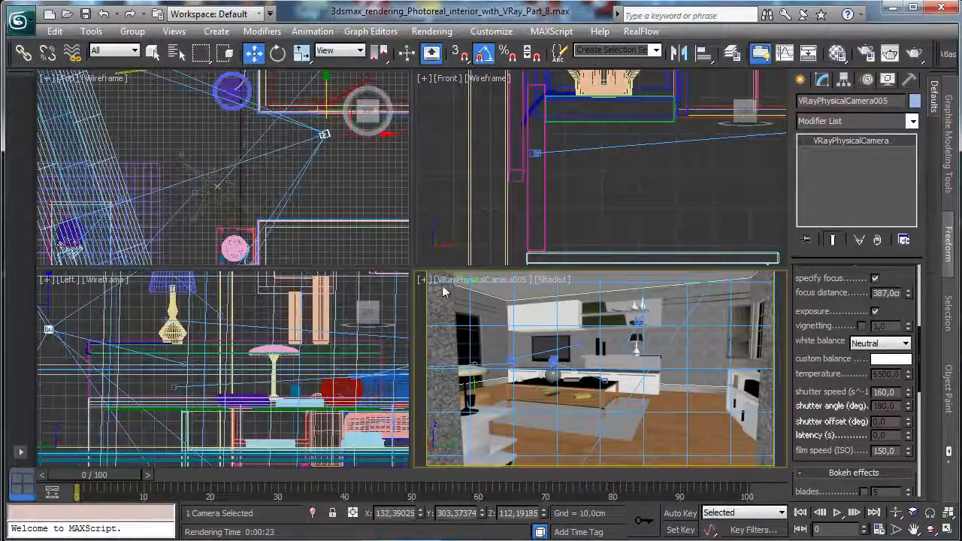
left_click(454, 84)
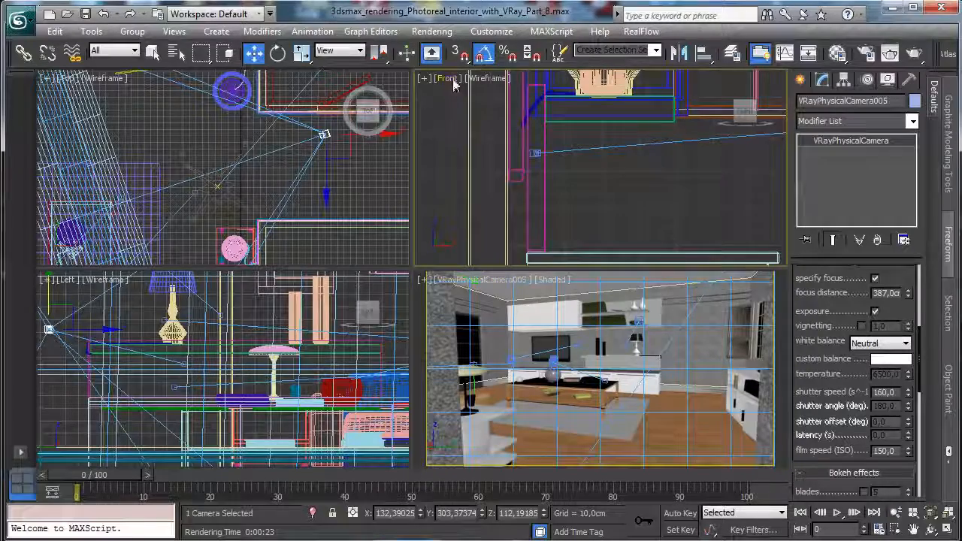
left_click(448, 78)
mouse_move(519, 99)
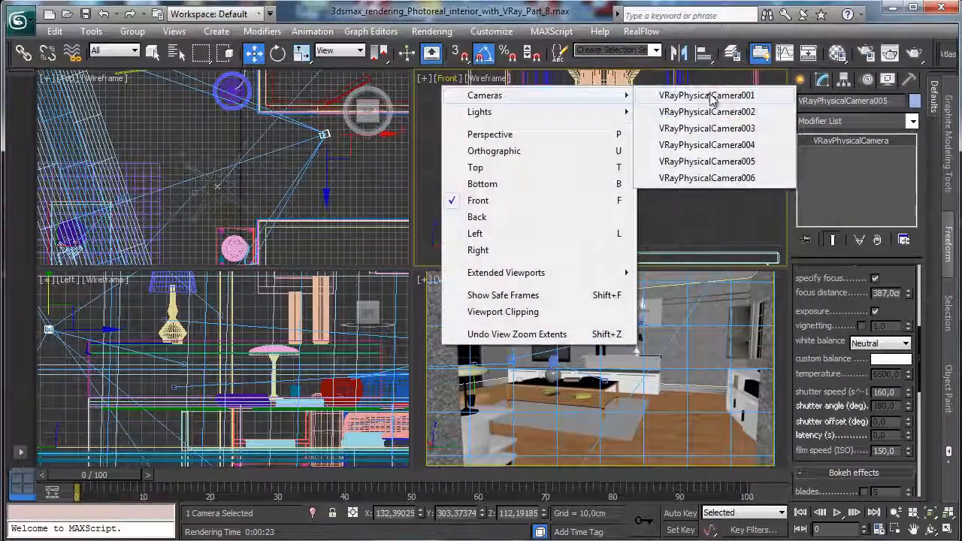
left_click(707, 102)
left_click(568, 78)
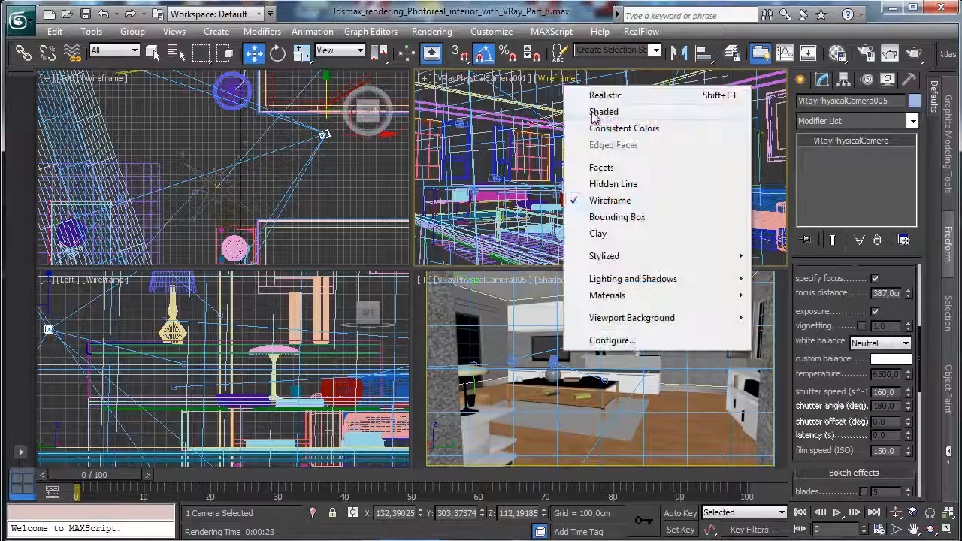
left_click(590, 112)
Step: Clone the framed picture Art_003 above the sofa as an independent copy
left_click(777, 140)
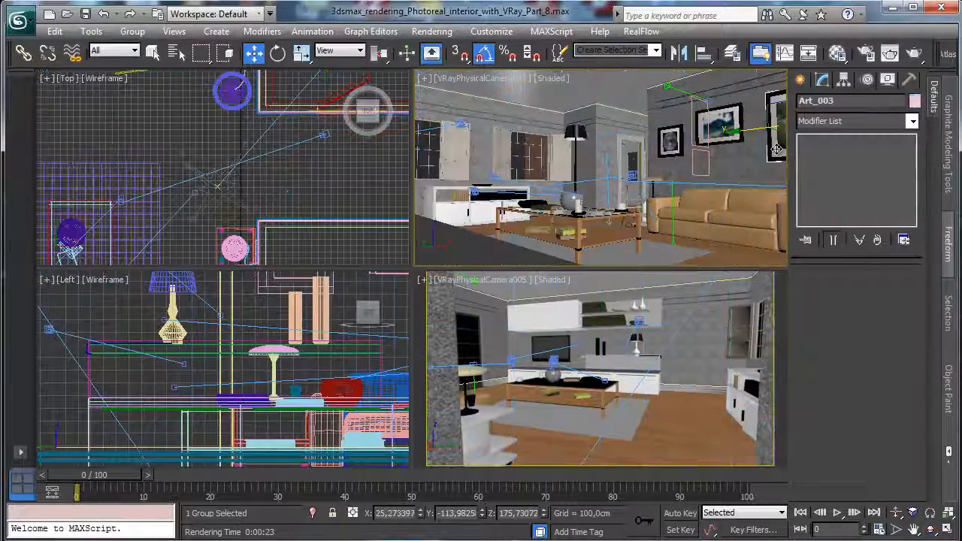
left_click(55, 31)
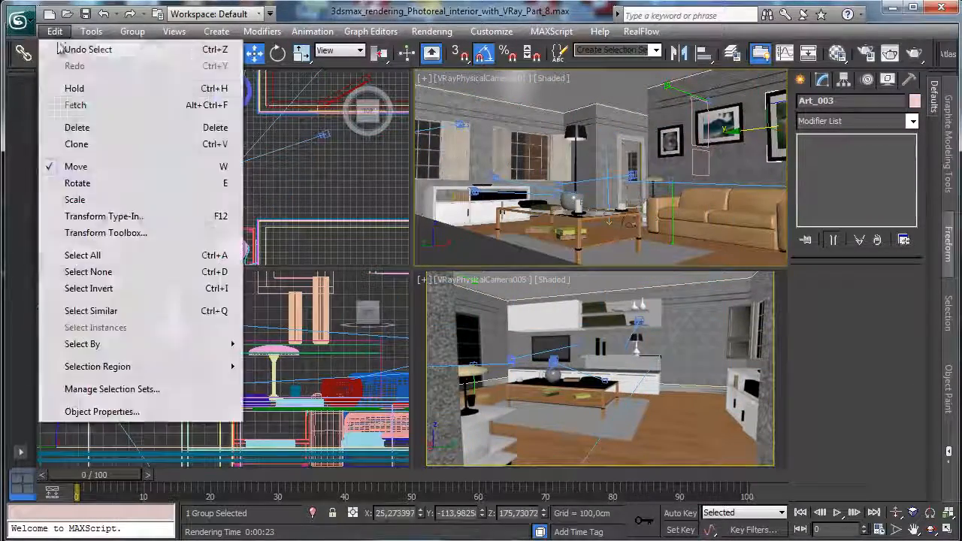
left_click(69, 144)
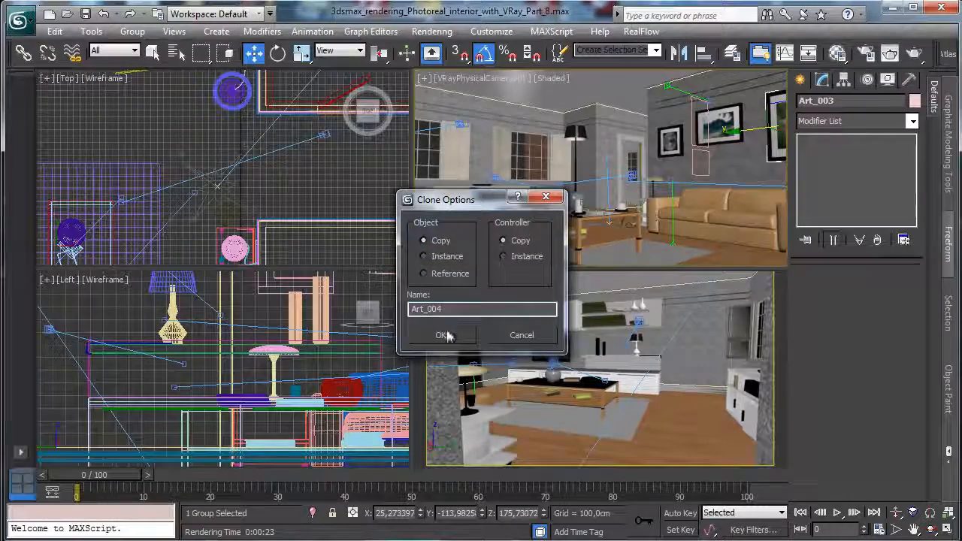
left_click(441, 334)
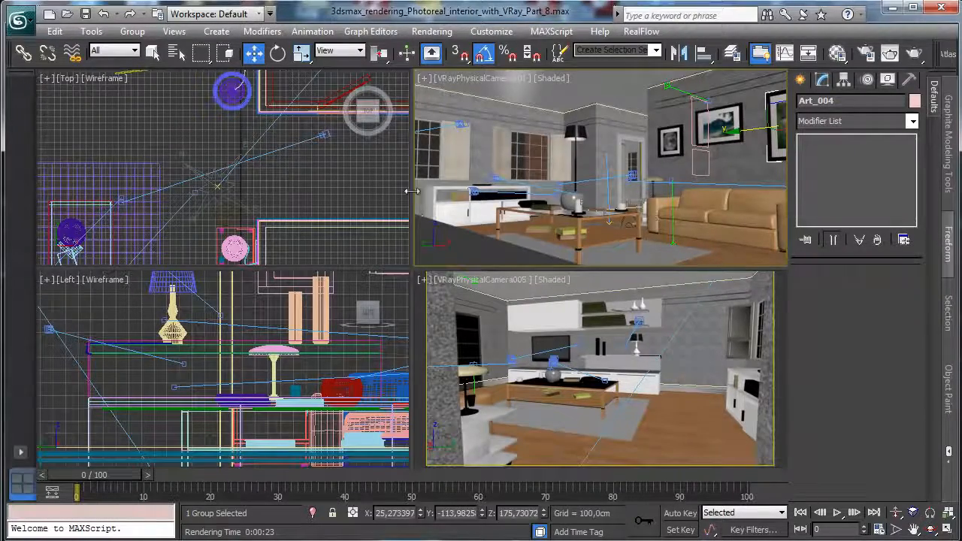
Step: Move the copied picture in the Top view across the room to the wall opposite the sofa, near its corner
right_click(288, 199)
left_click(930, 513)
left_click(896, 513)
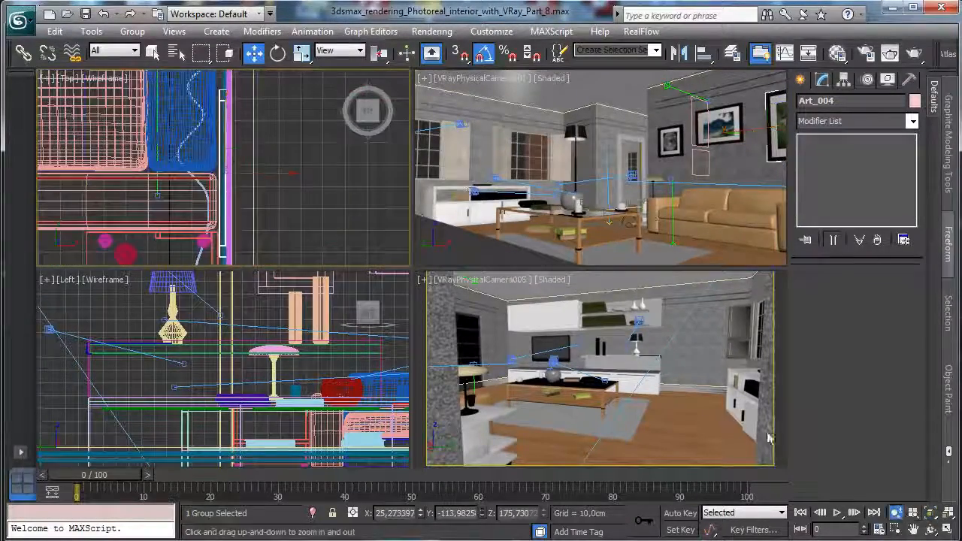
left_click_drag(249, 154, 247, 325)
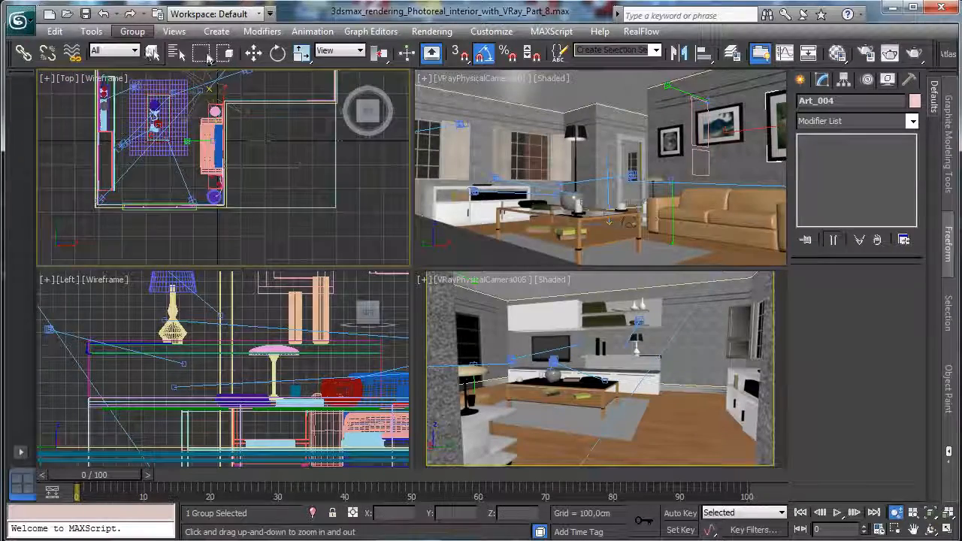
left_click_drag(252, 152, 135, 182)
Step: Maximize the camera 005 view, rotate the copied picture to face the room and scale it uniformly to about 72%
right_click(583, 353)
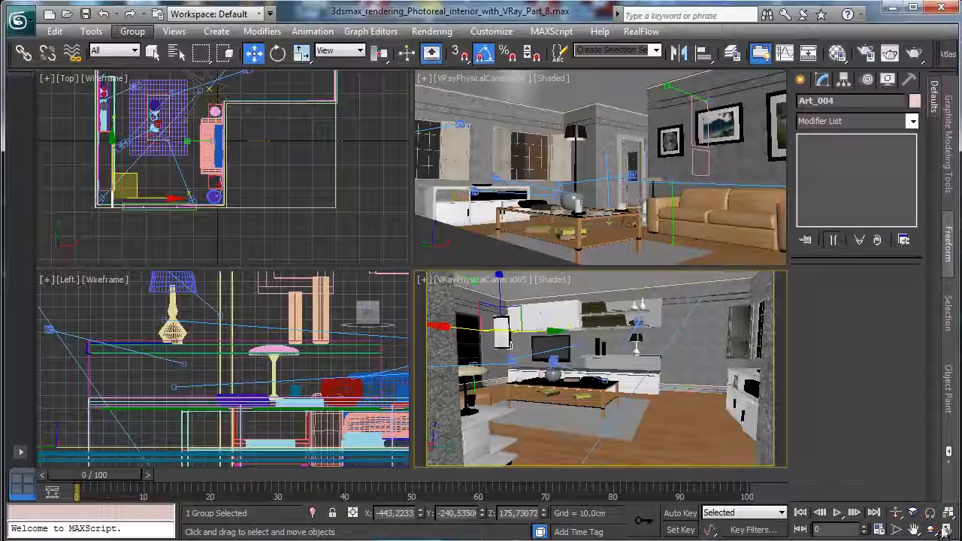
key("alt+w")
left_click(277, 52)
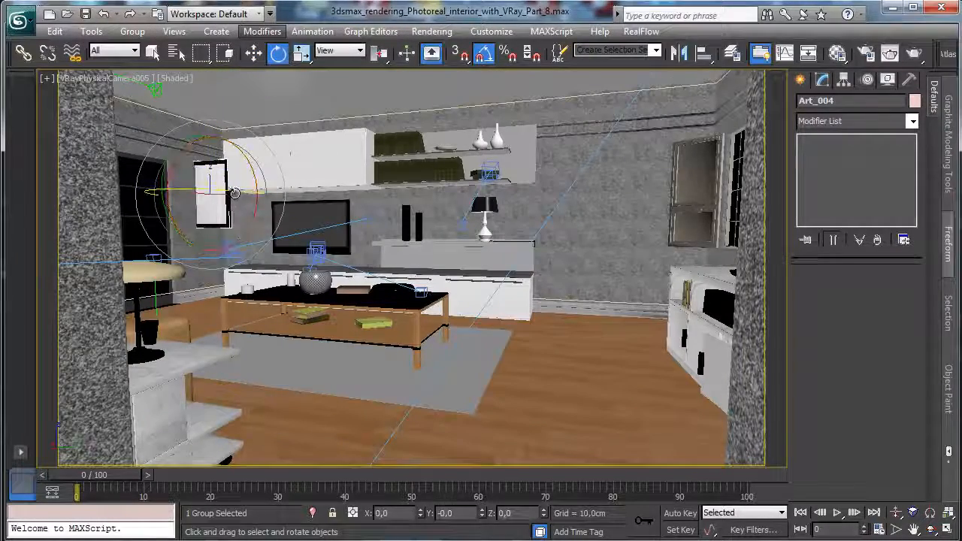
left_click_drag(235, 193, 177, 195)
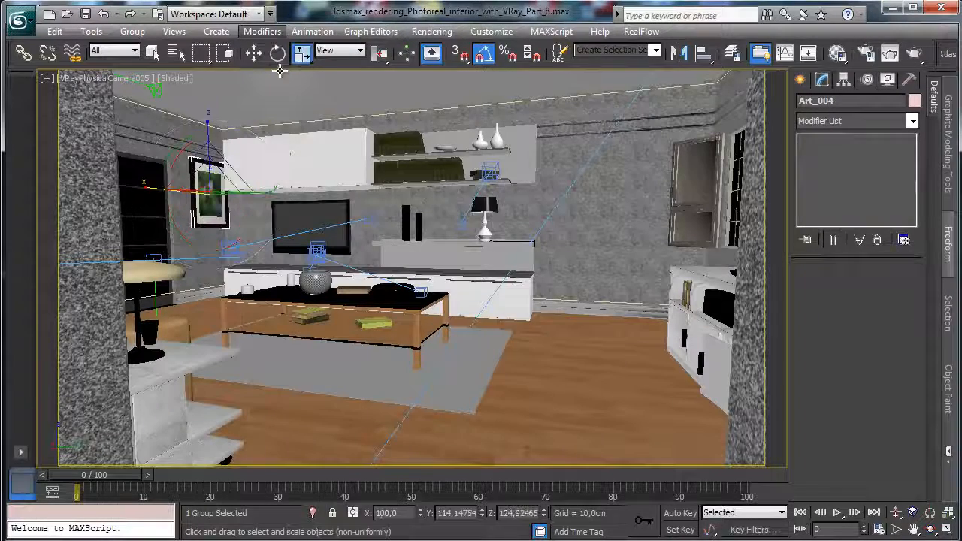
key("r")
left_click_drag(209, 180, 211, 211)
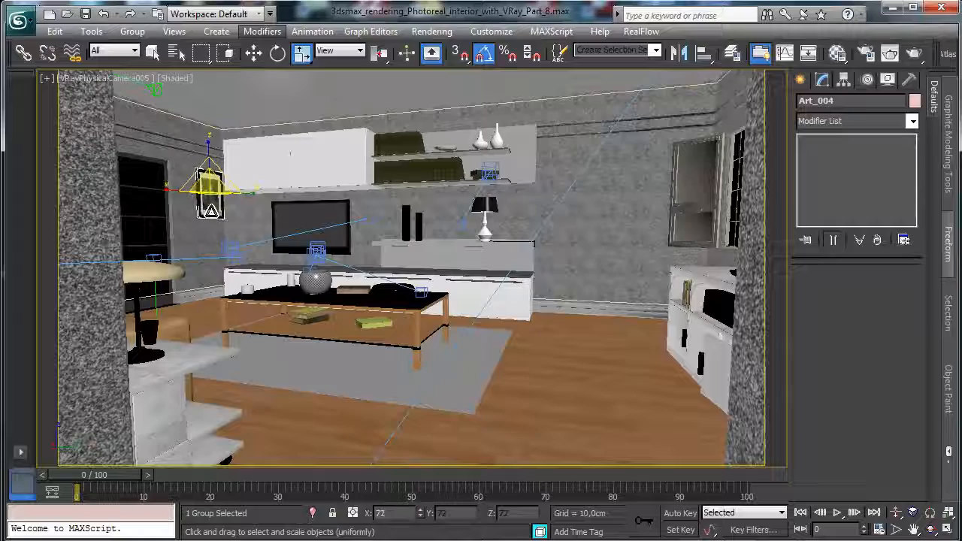
Step: Switch the camera view to Perspective, frame the copied picture and shift it about 27 cm along the wall in the negative Y direction
left_click(253, 53)
left_click(98, 77)
left_click(138, 135)
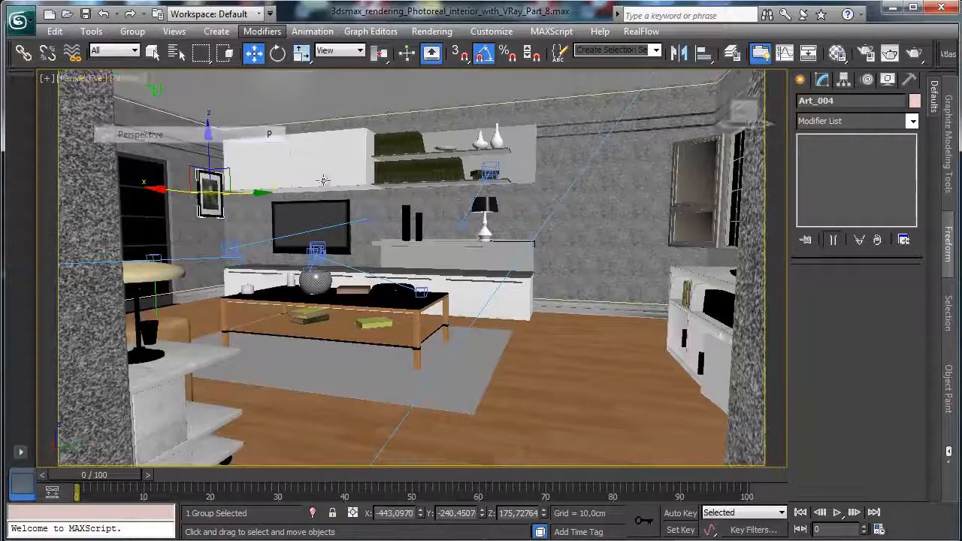
key("z")
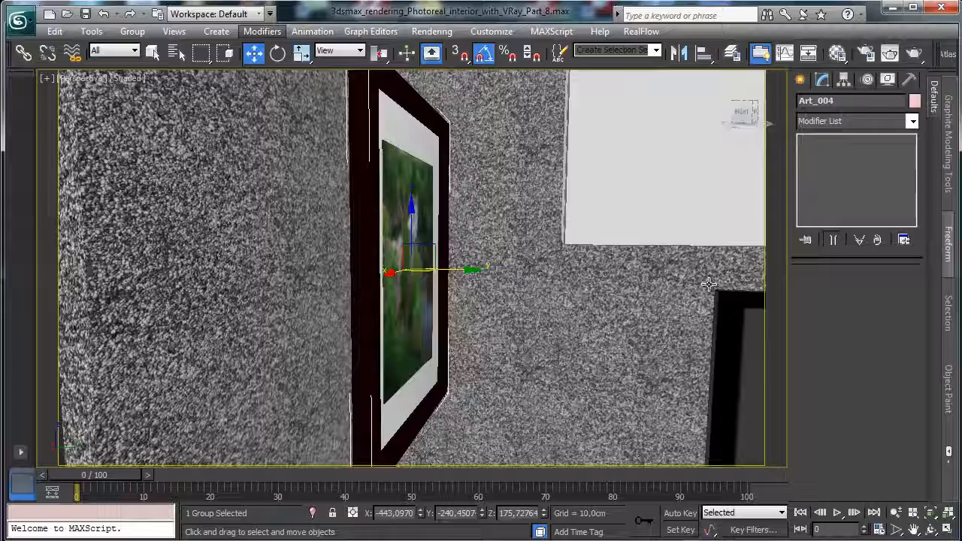
left_click(930, 528)
left_click_drag(443, 308, 334, 286)
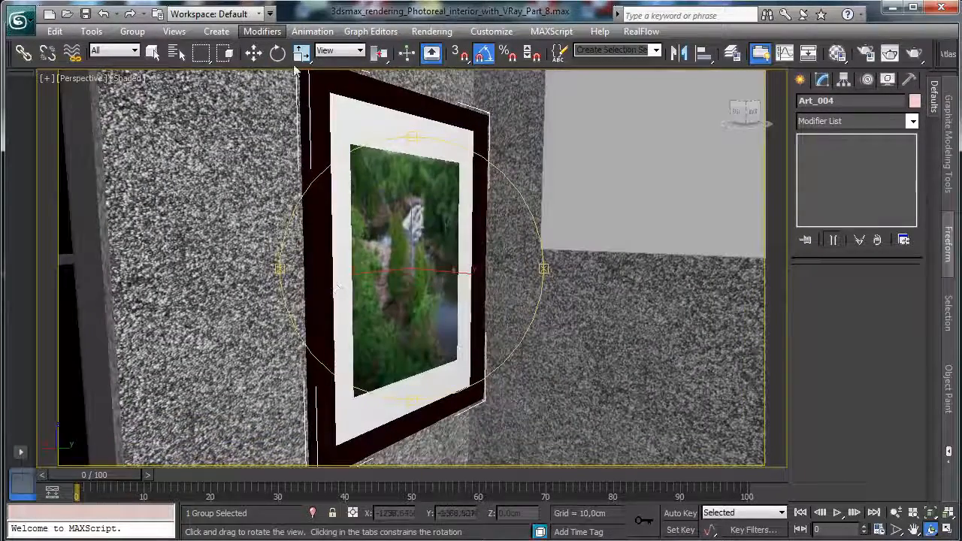
left_click(256, 54)
left_click_drag(443, 269, 374, 257)
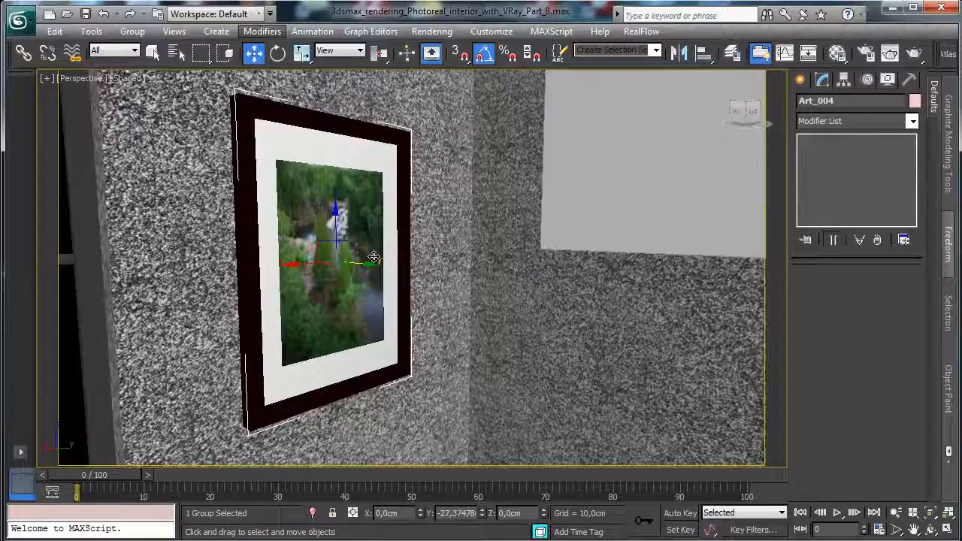
Step: Lower the picture to a height of about 145 cm and nudge it along X to about -442.3 cm
left_click(930, 530)
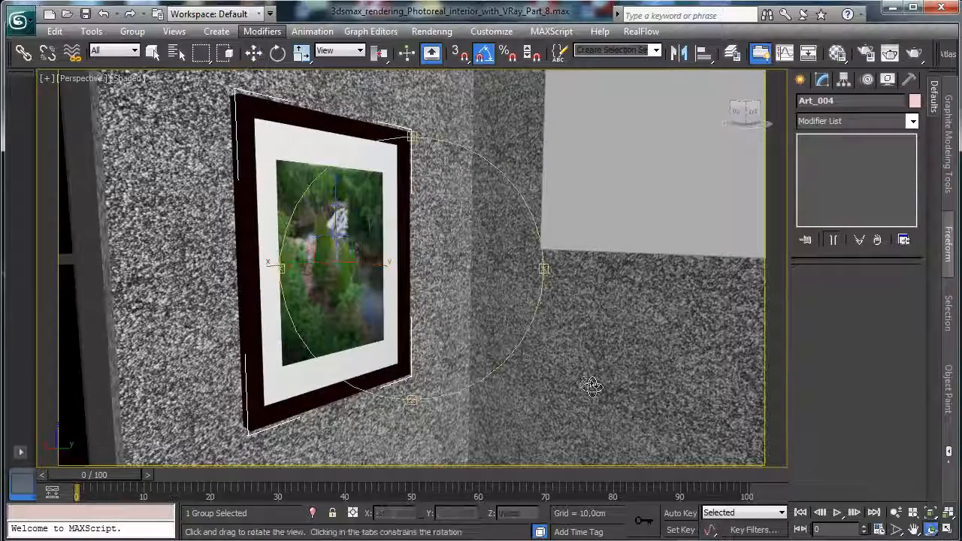
left_click_drag(593, 389, 351, 295)
left_click(254, 53)
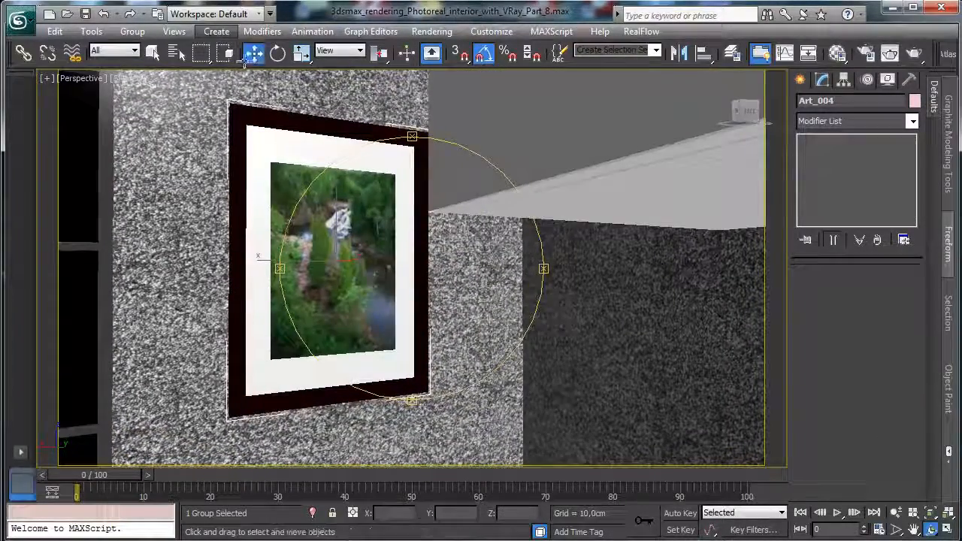
left_click_drag(347, 213, 329, 330)
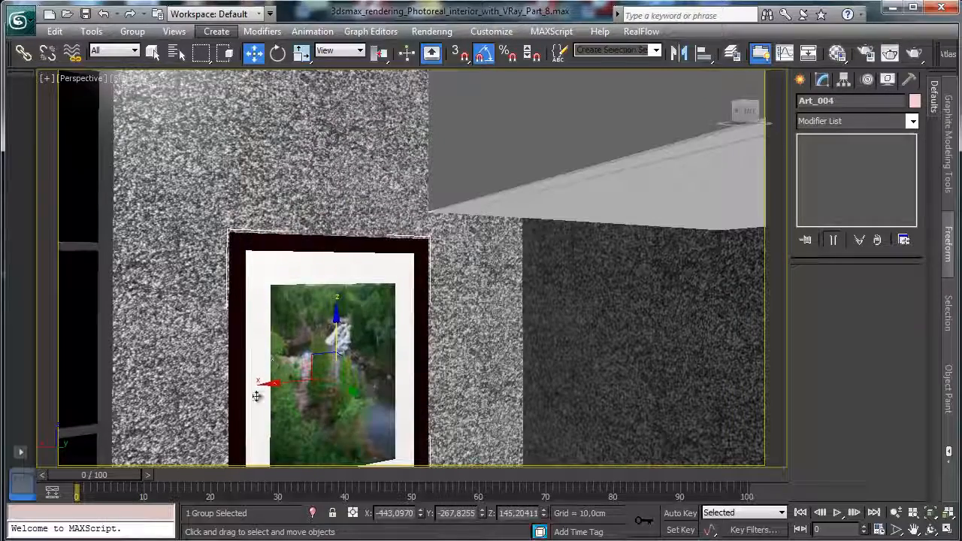
left_click_drag(256, 396, 249, 394)
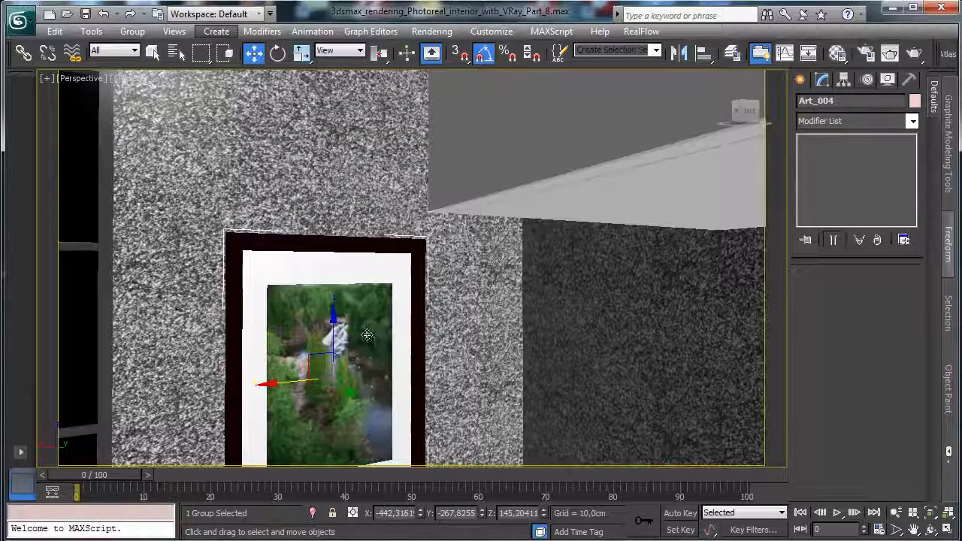
Step: Open the copied picture's group, select its image panel and sample the Art_3 material into the 19 - Default slot
left_click(131, 32)
left_click(146, 86)
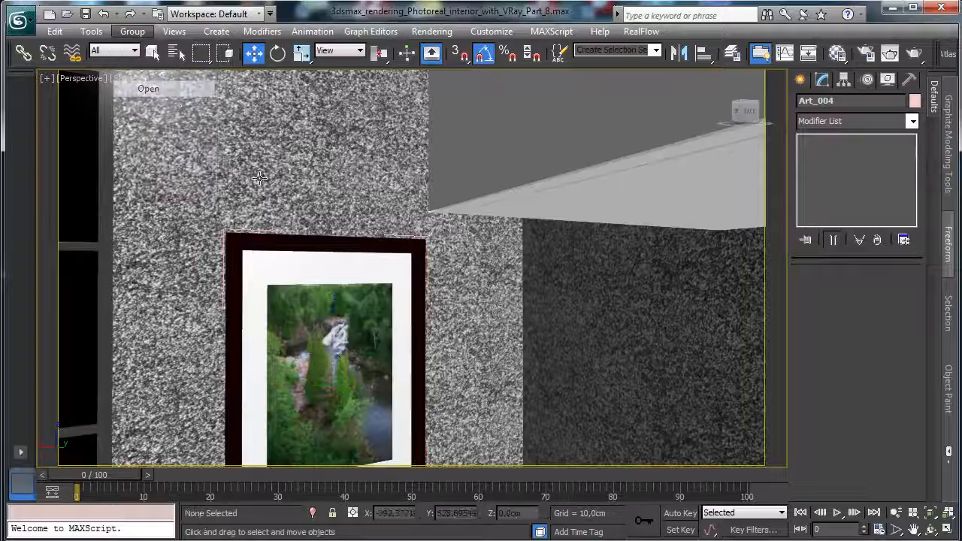
left_click(357, 329)
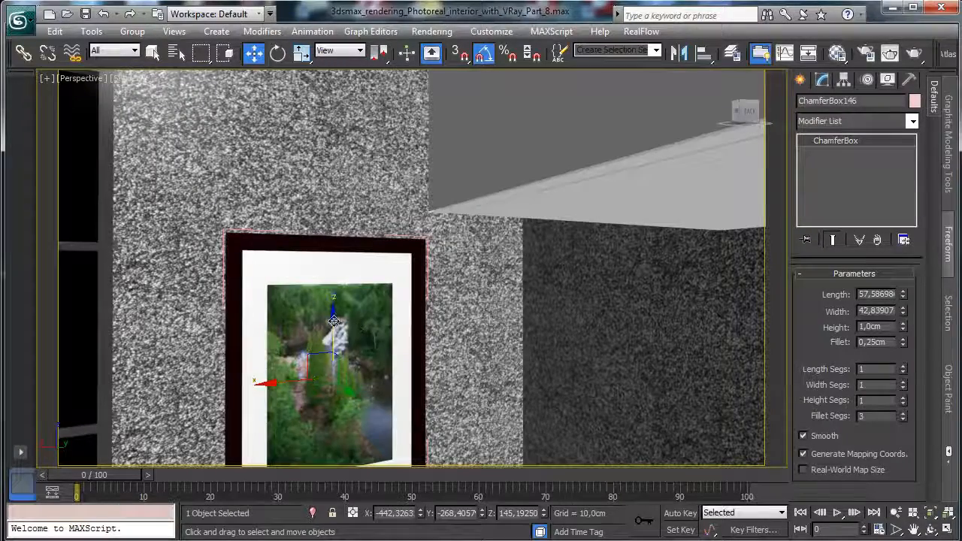
left_click_drag(347, 317, 345, 313)
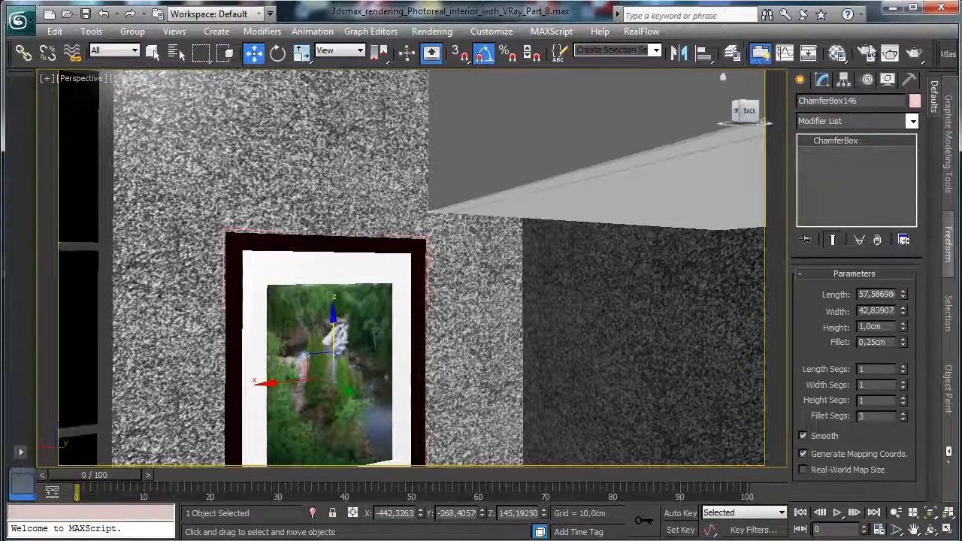
left_click(837, 52)
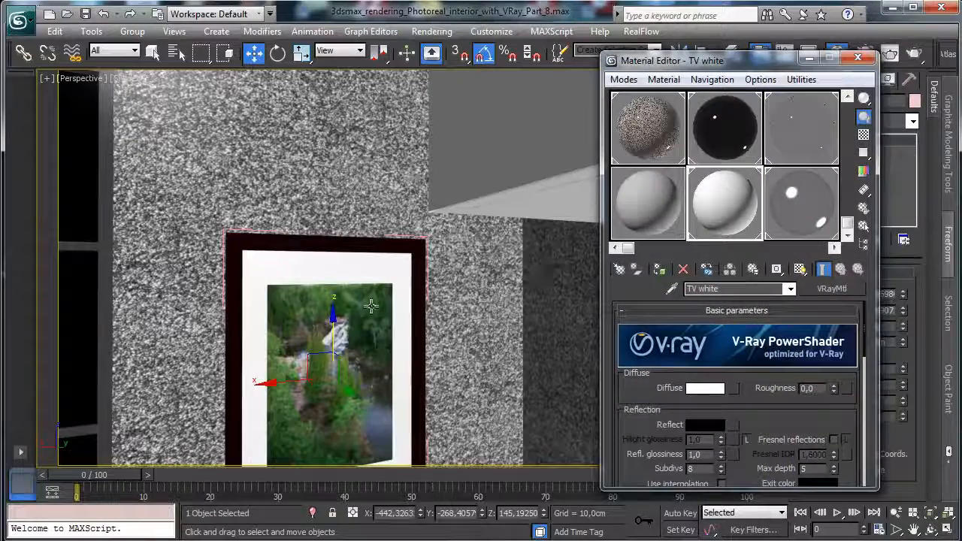
left_click(671, 289)
left_click(289, 312)
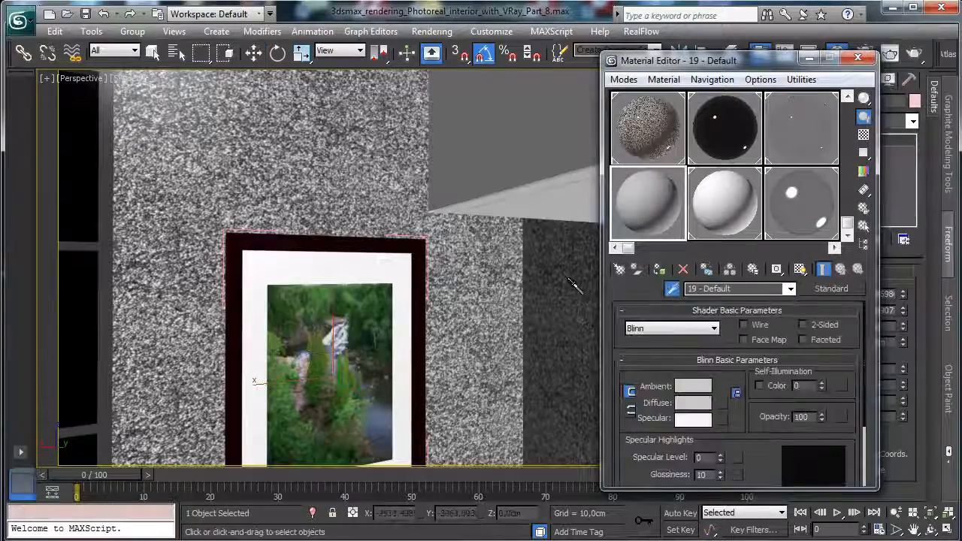
left_click(295, 317)
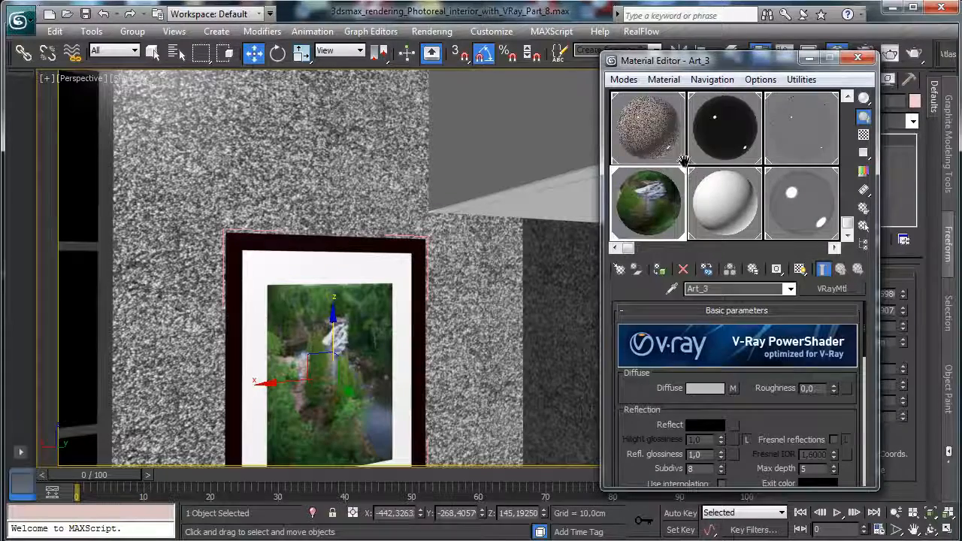
Step: Duplicate the Art_3 material into an empty sample slot and rename the duplicate Art_5
middle_click_drag(685, 164, 656, 163)
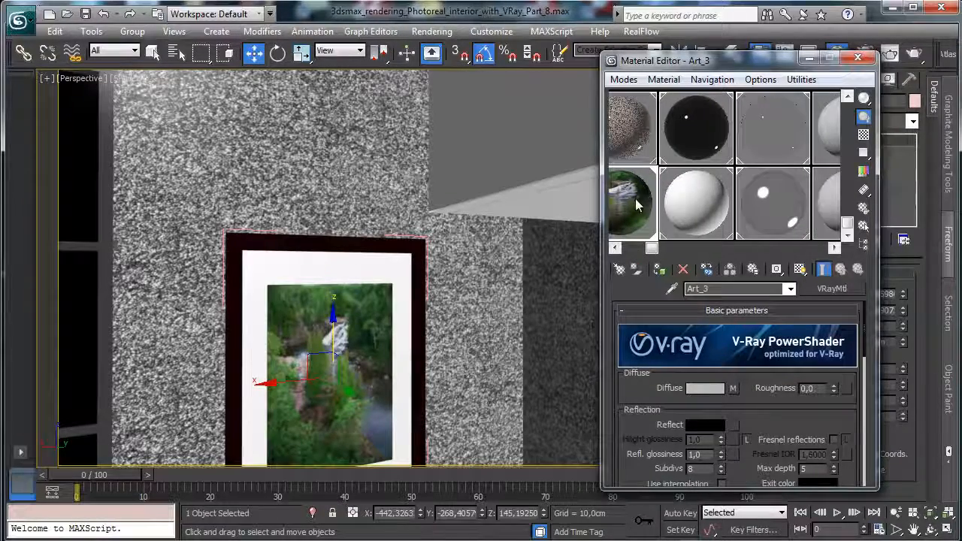
left_click(827, 229)
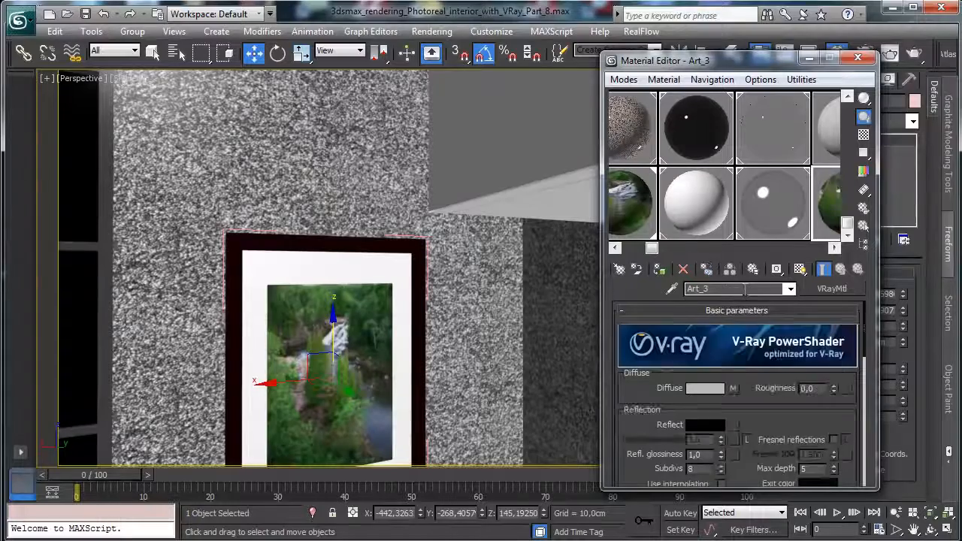
key("BackSpace")
type("5")
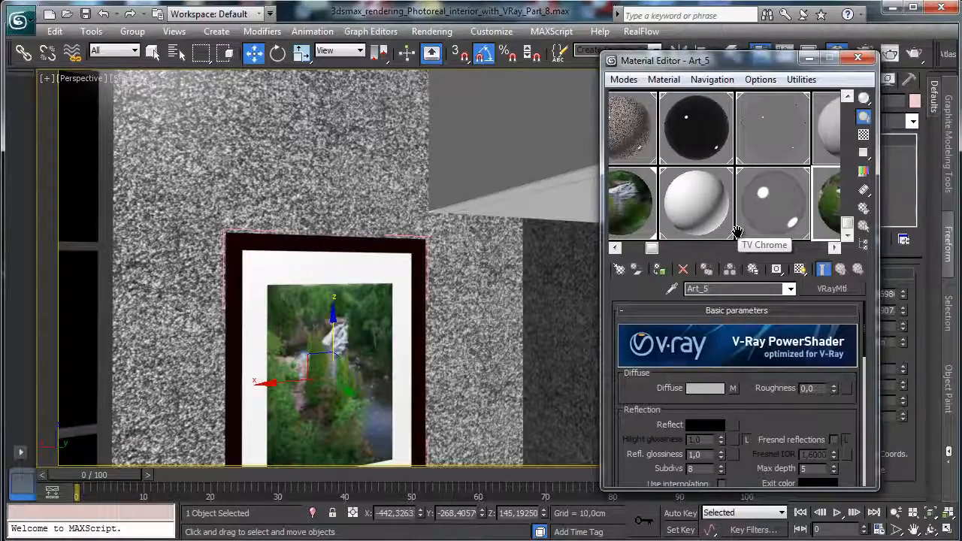
middle_click_drag(813, 166, 620, 176)
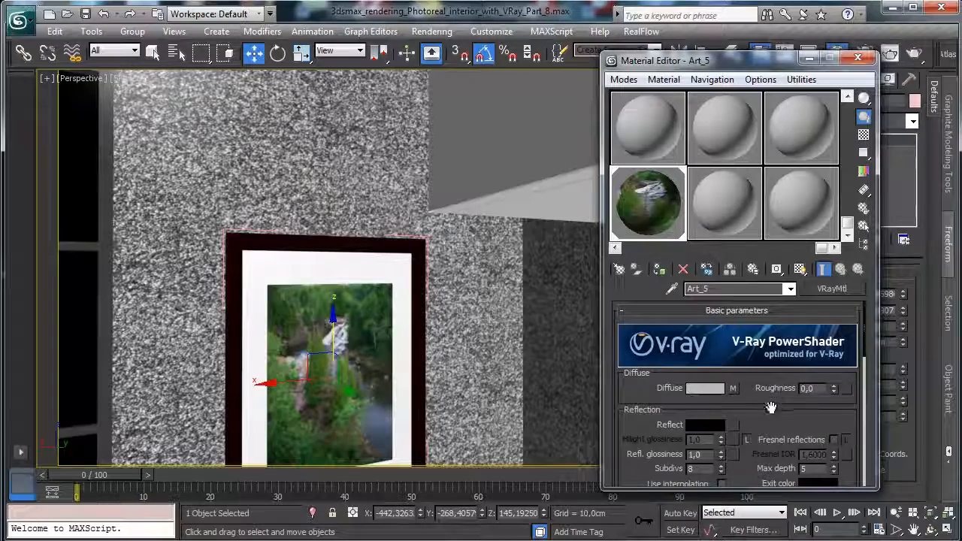
Step: Replace the bitmap in Art_5's diffuse map with MOROCCO.JPG from the Backgrounds folder
left_click_drag(770, 408, 759, 383)
left_click(733, 363)
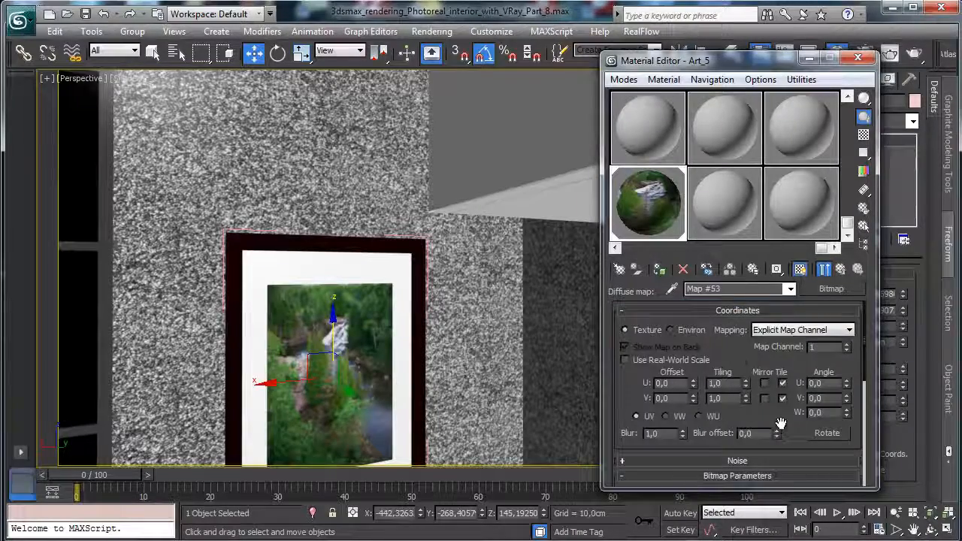
scroll(780, 423, "down", 5)
left_click(783, 371)
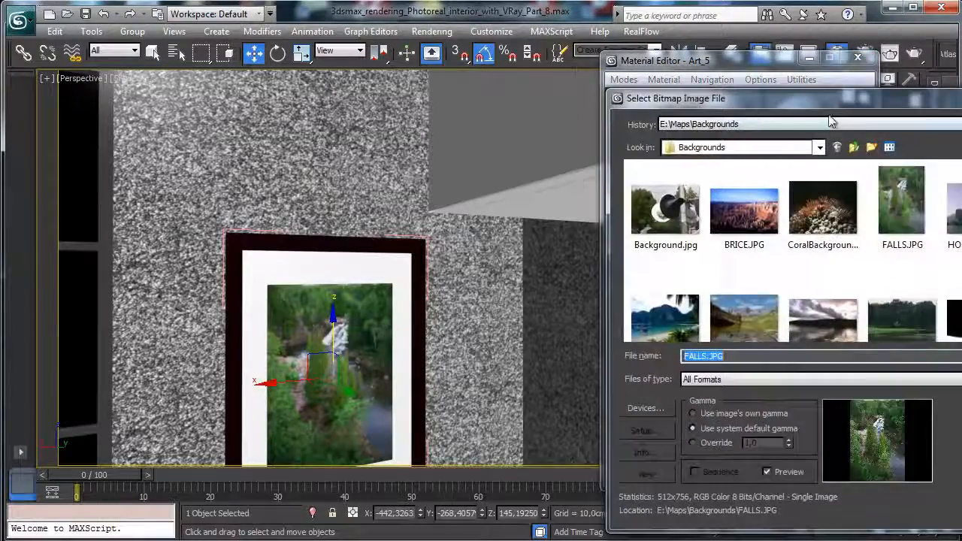
left_click_drag(832, 99, 488, 31)
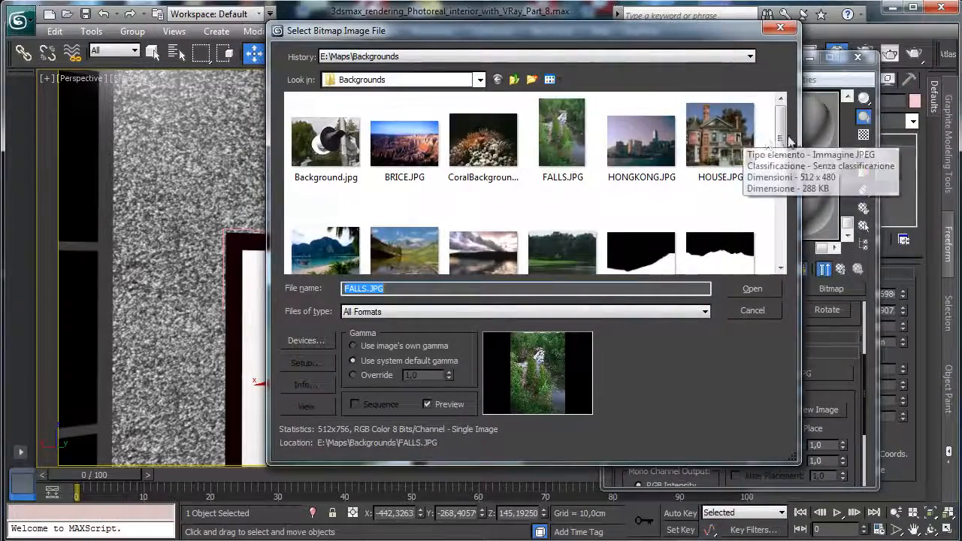
left_click_drag(788, 141, 785, 192)
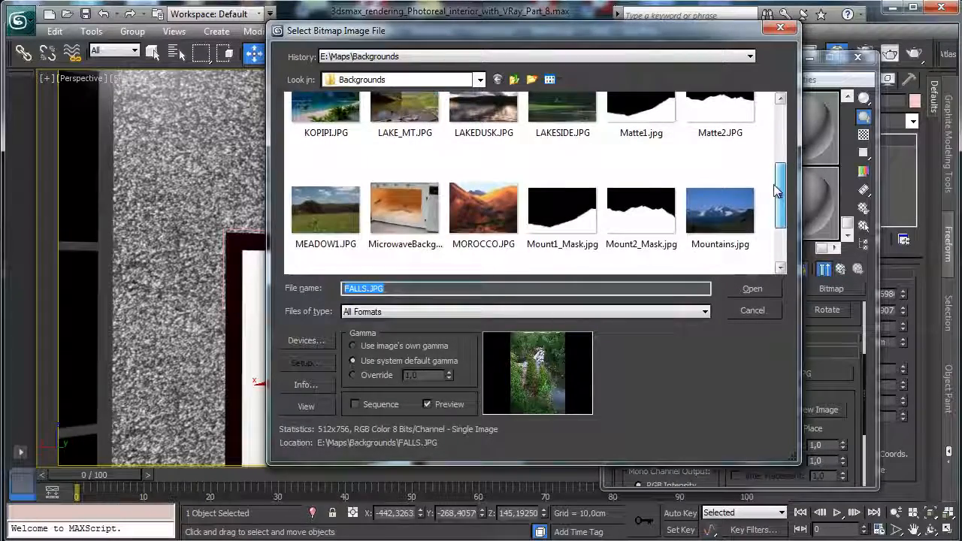
left_click(487, 203)
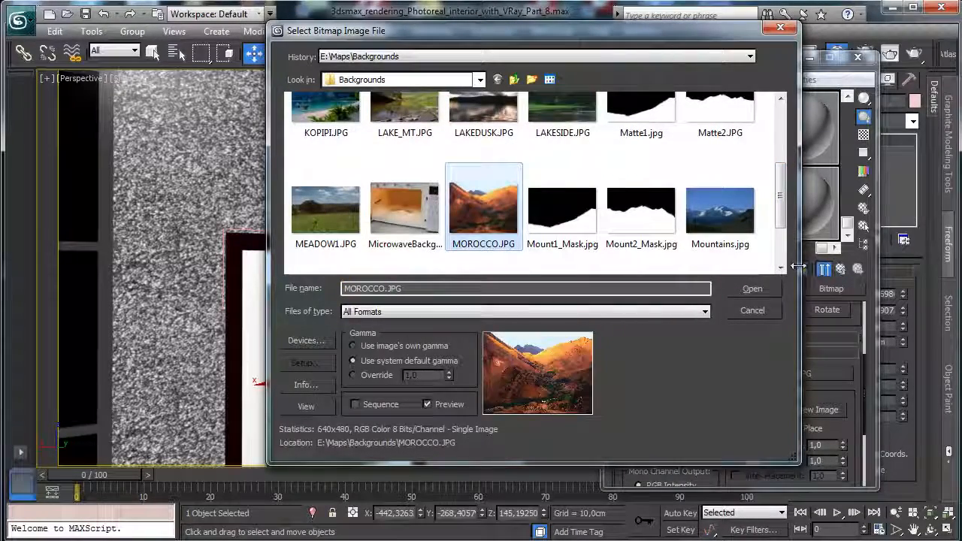
left_click(763, 286)
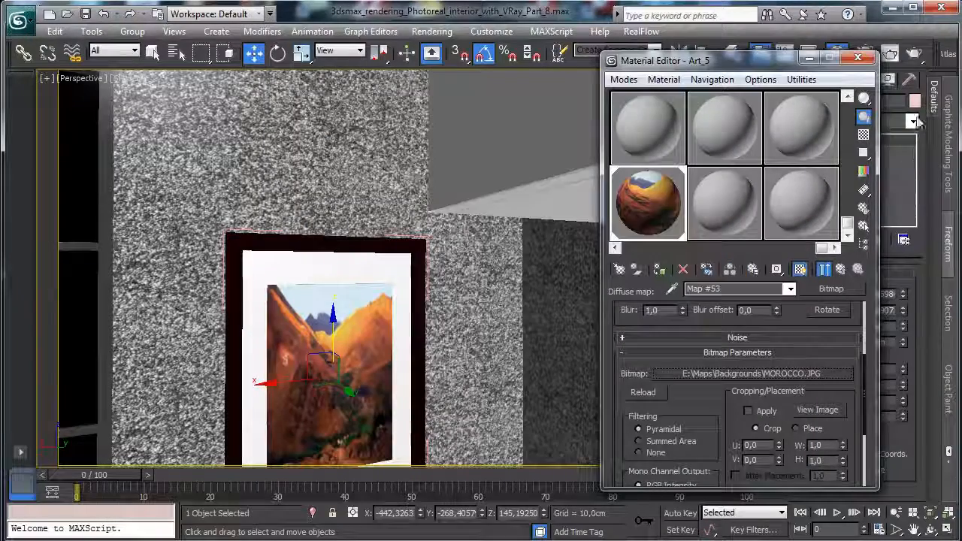
Step: Set the Morocco bitmap's W angle to 90 and its blur to 0,01
left_click_drag(798, 314, 800, 381)
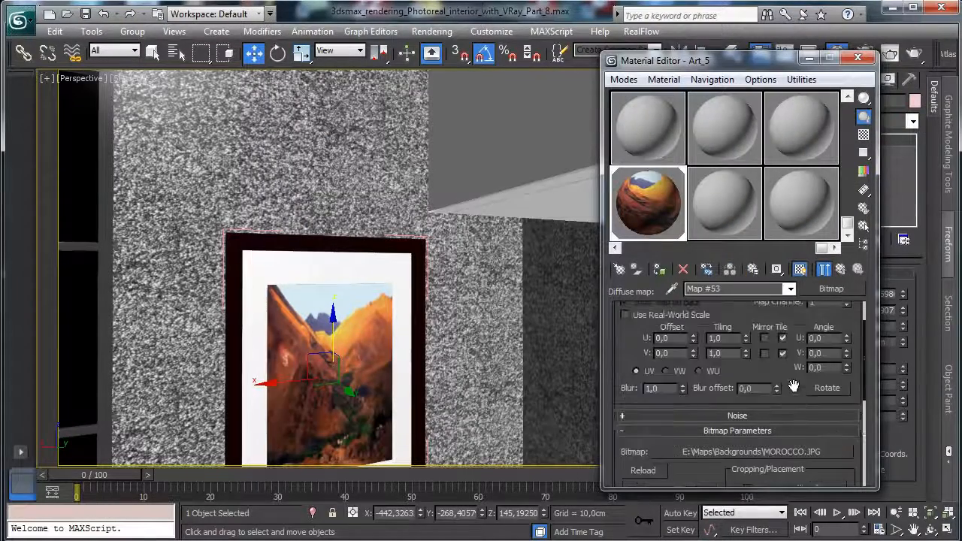
double_click(827, 366)
type("90")
key("Return")
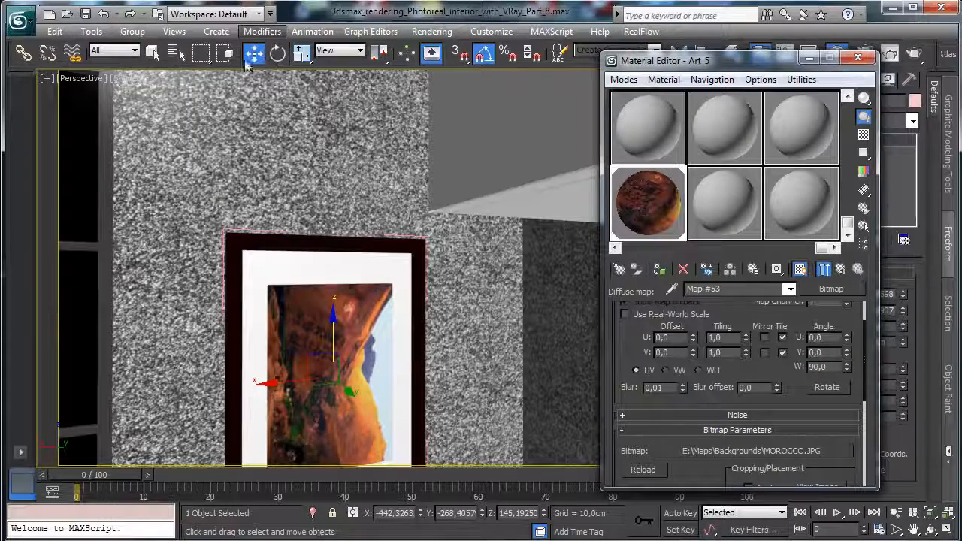
Step: Close the picture's group and rotate the whole framed picture 90° into landscape orientation
left_click(132, 31)
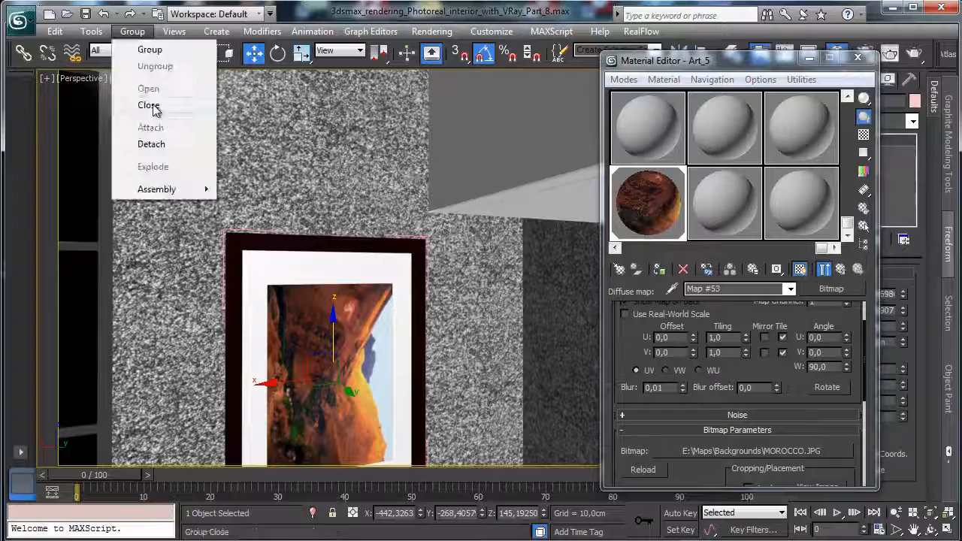
left_click(153, 103)
left_click(277, 52)
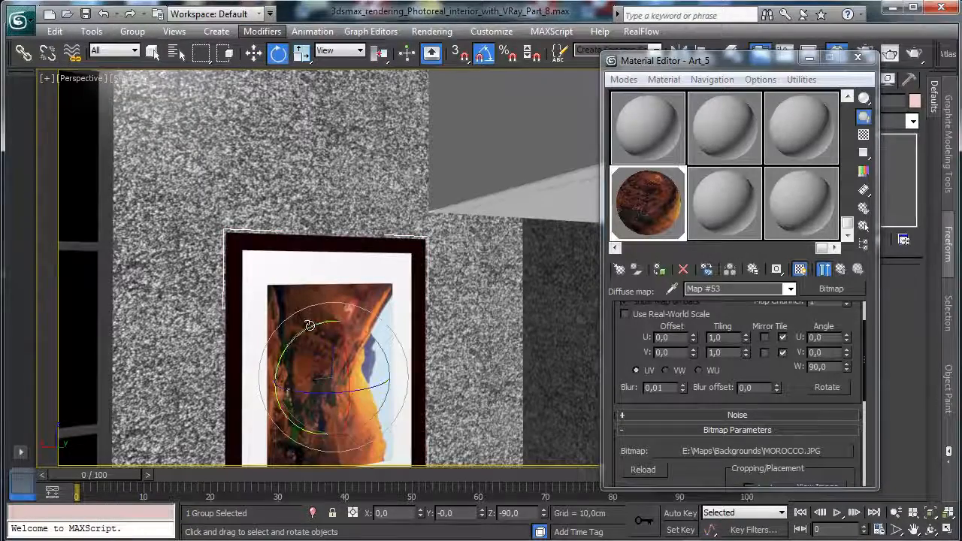
left_click_drag(308, 323, 287, 332)
Step: Return to the VRayPhysicalCamera005 view, raise the picture to about 180 cm and shift it along X to about -447.5 cm
left_click(80, 78)
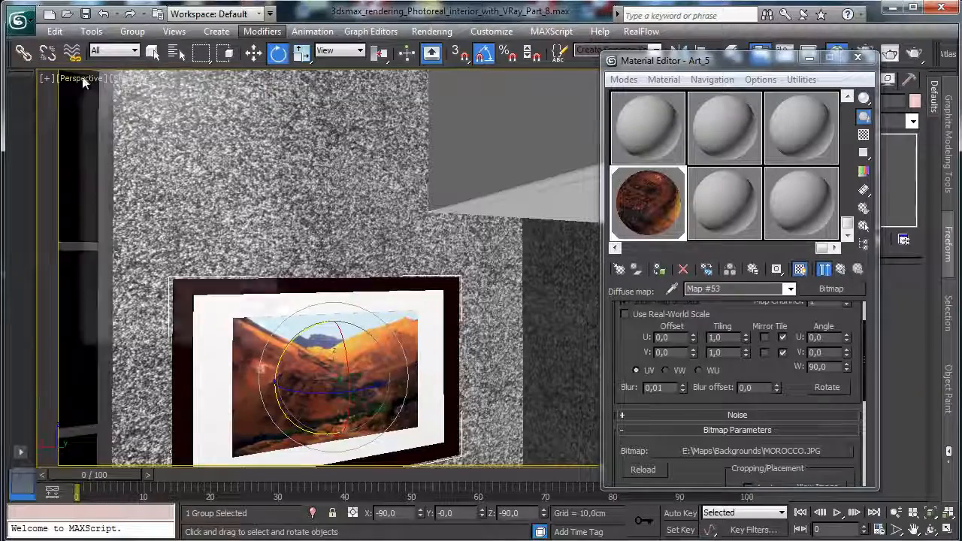
mouse_move(124, 95)
left_click(349, 161)
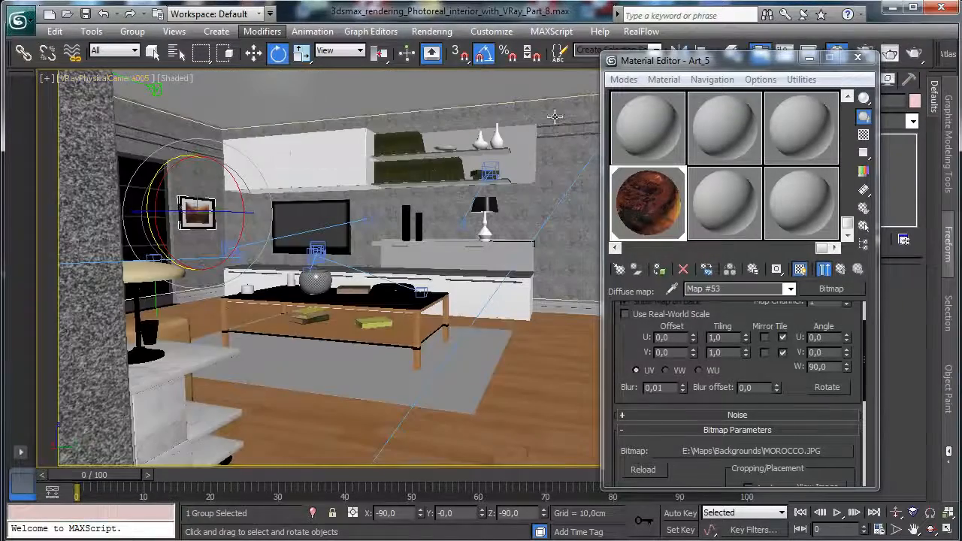
left_click(253, 52)
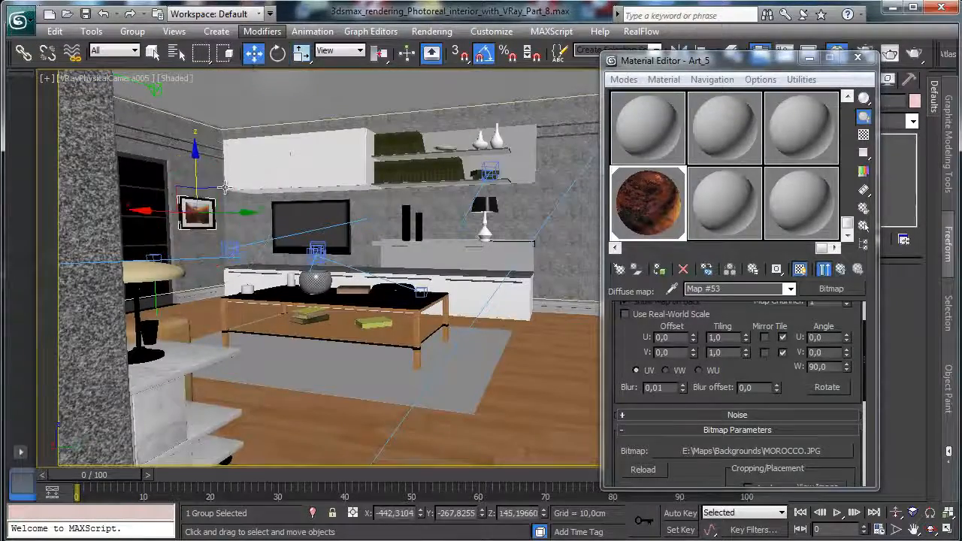
left_click_drag(195, 174, 158, 190)
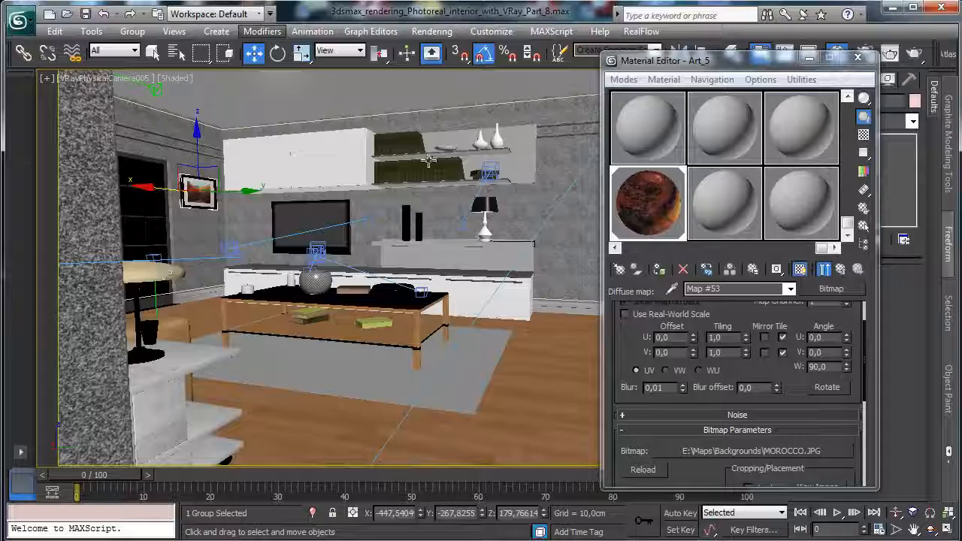
Step: Move the Material Editor aside and clone the landscape picture as the independent copy Art_005, rotated -90° about Z
left_click_drag(683, 64, 809, 52)
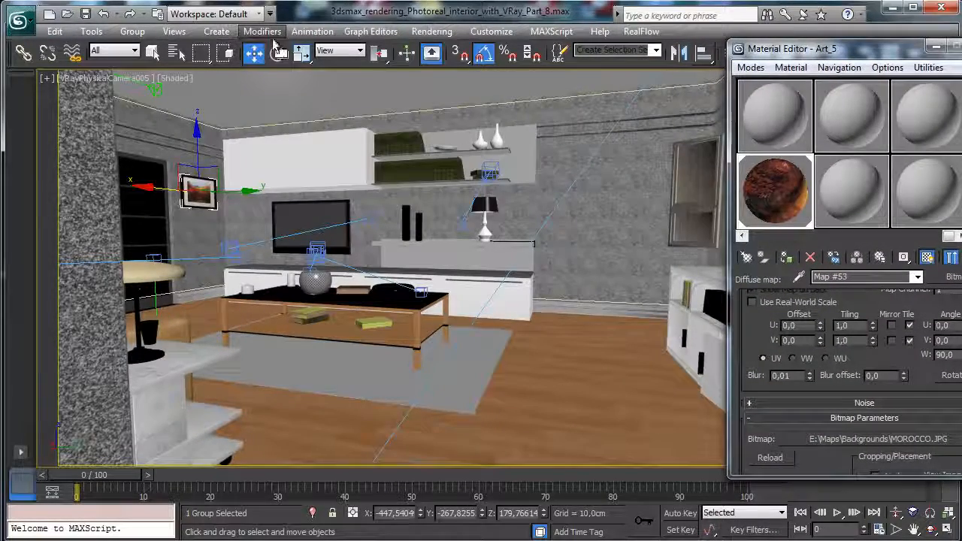
left_click(278, 52)
left_click_drag(218, 187, 143, 193)
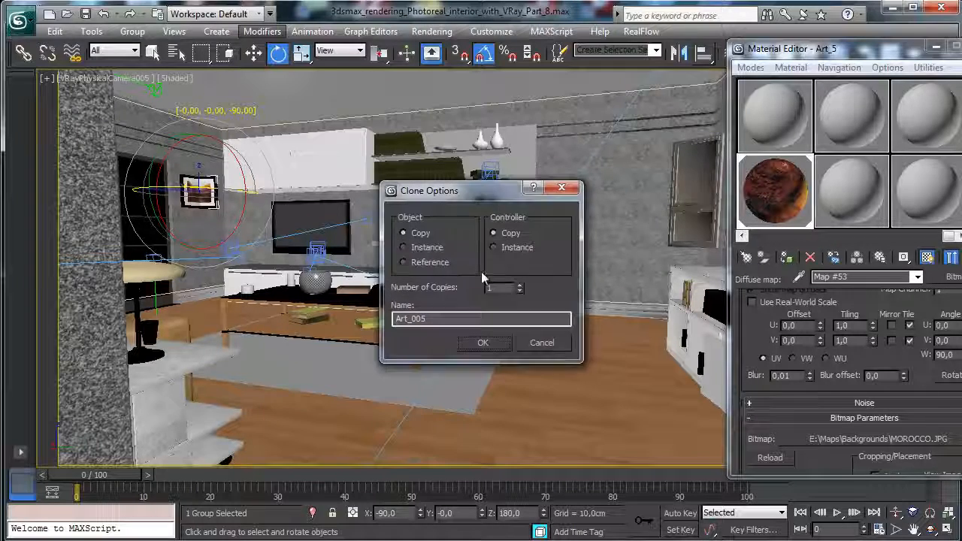
left_click(483, 342)
key("w")
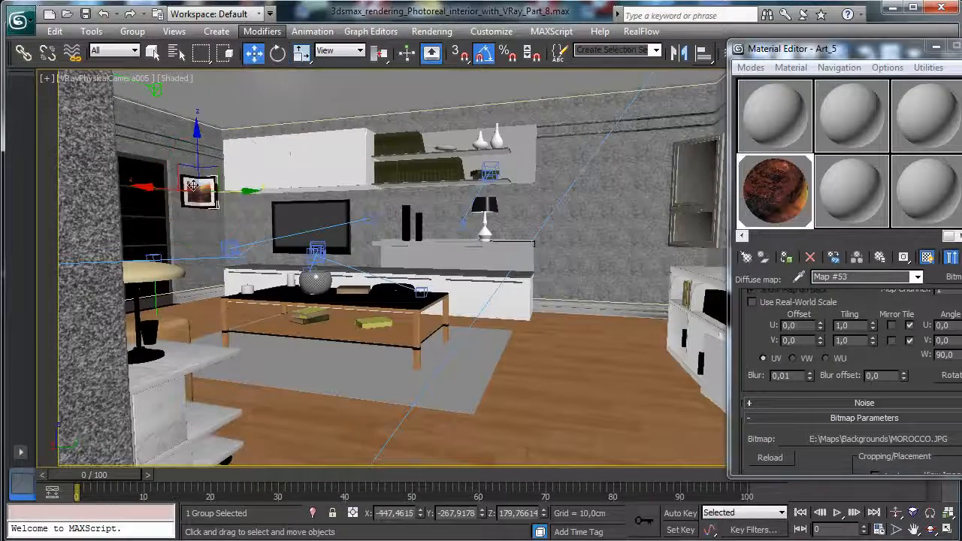
Step: Move the Art_005 picture to the wall beside the cabinet, enlarge it in Y and Z, and shift it along Y to about 352 cm
left_click_drag(299, 195, 661, 179)
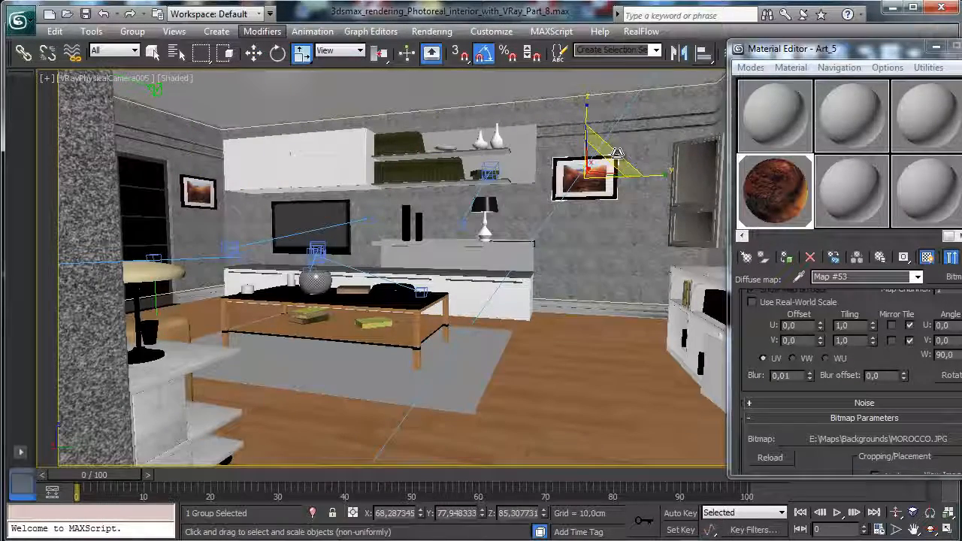
left_click_drag(615, 152, 655, 128)
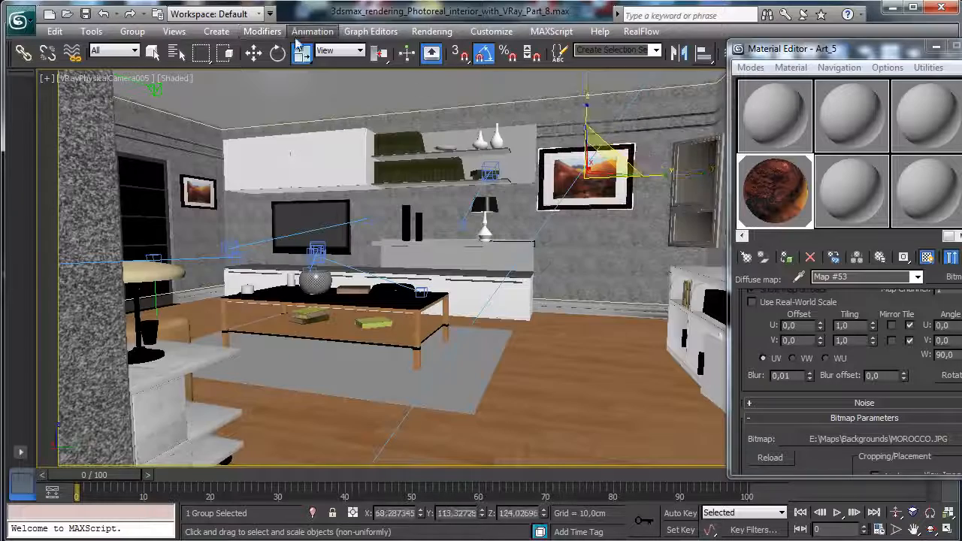
left_click_drag(637, 180, 659, 176)
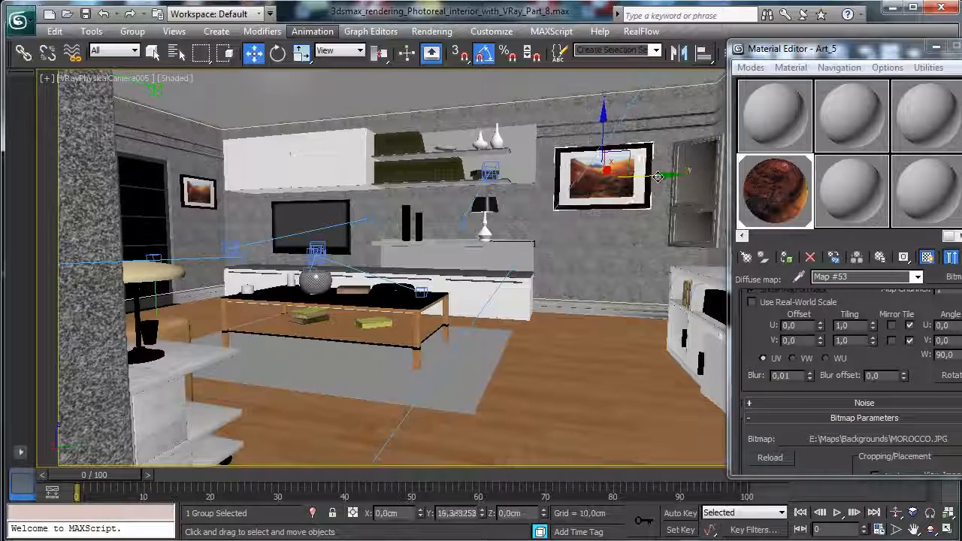
Step: In a Perspective view framed on the enlarged picture, push it toward the wall along X to about -499.3 cm
left_click(109, 78)
left_click(139, 133)
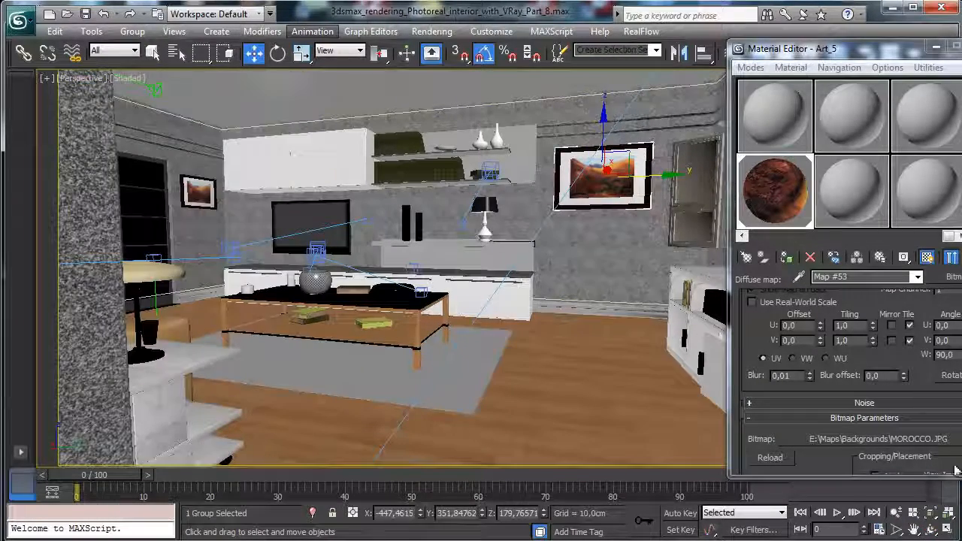
left_click(930, 514)
left_click(930, 530)
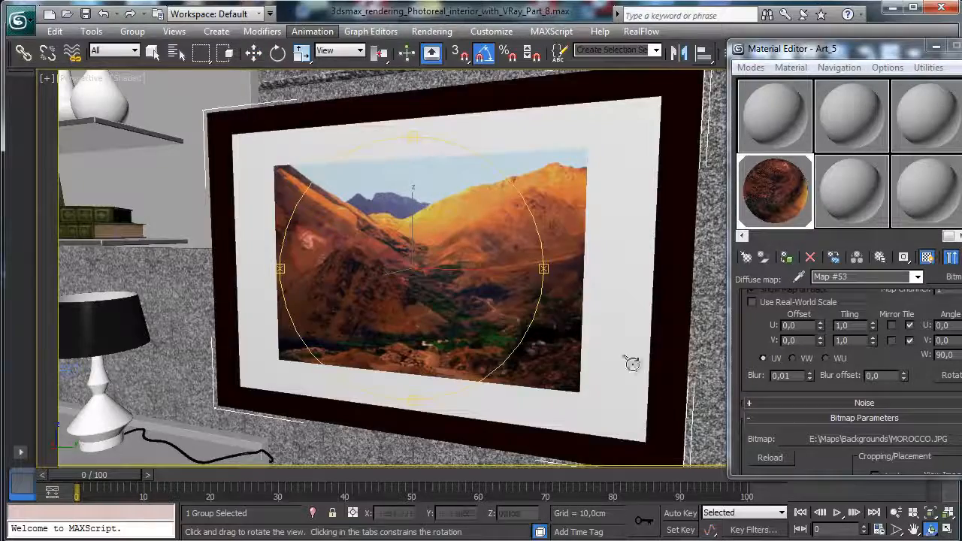
left_click_drag(432, 297, 491, 309)
left_click(253, 52)
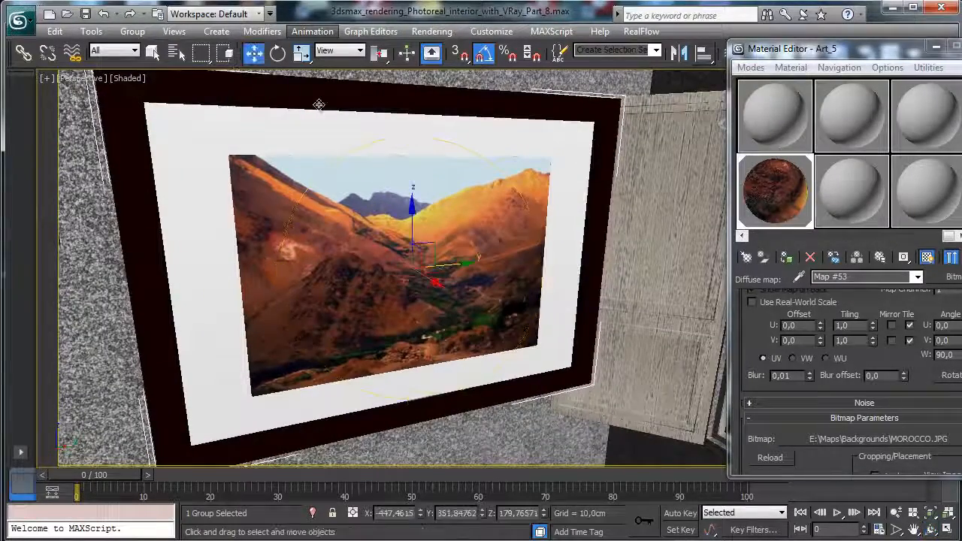
left_click_drag(408, 267, 380, 245)
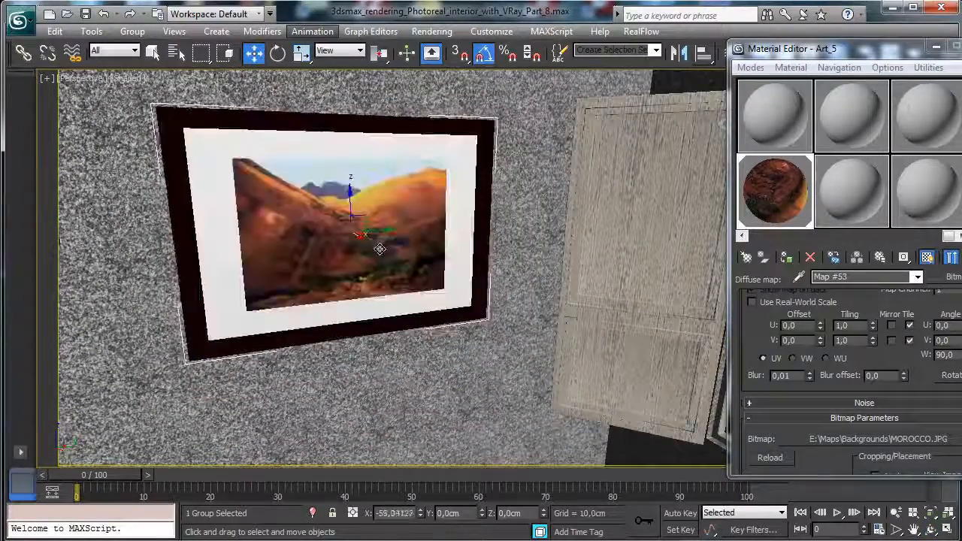
Step: Check the gap from a side angle and nudge the picture against the wall, to about -503.9 cm along X
left_click(930, 513)
left_click(931, 529)
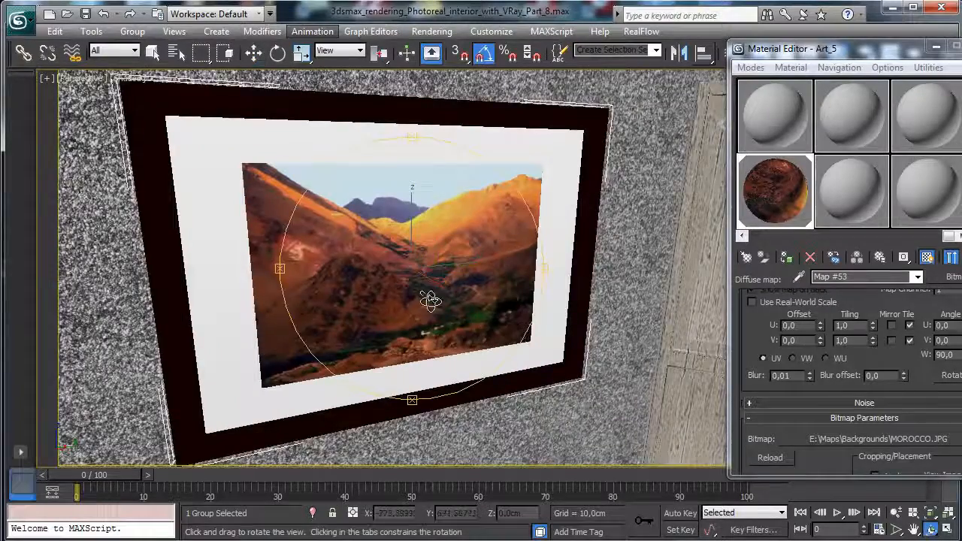
left_click_drag(429, 300, 443, 191)
left_click(253, 52)
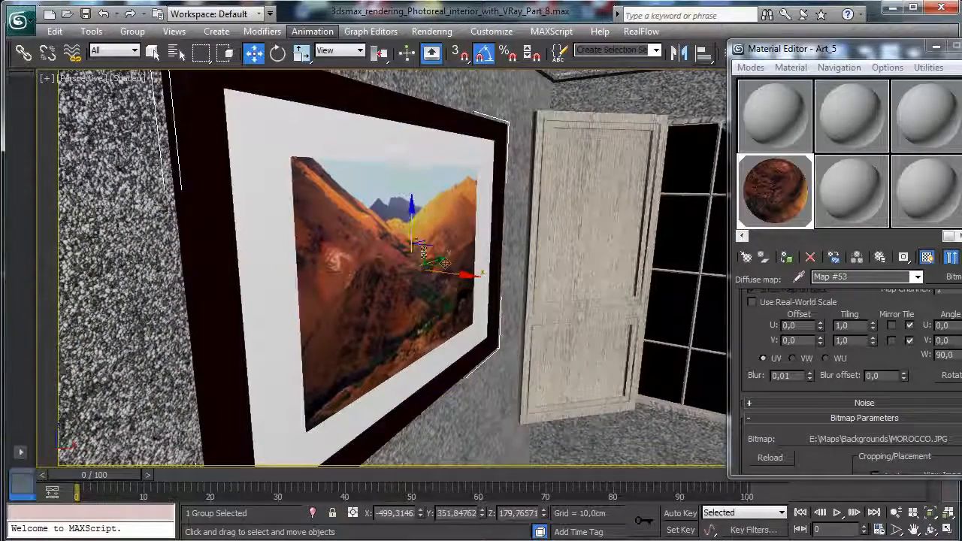
mouse_move(452, 271)
left_mouse_down()
mouse_move(428, 264)
mouse_move(437, 264)
left_mouse_up()
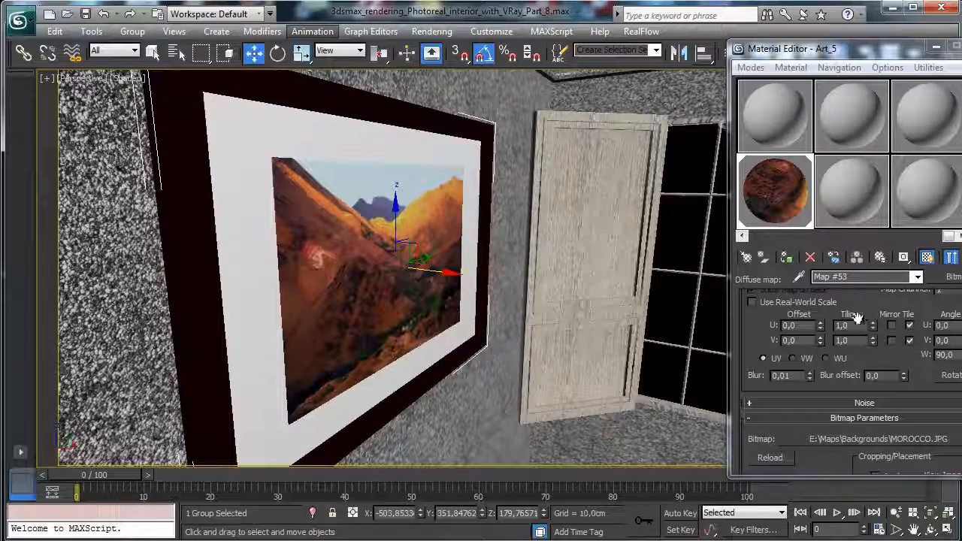
Step: Copy the Art_5 material into the next unused sample slot and rename it Art_6
left_click(851, 190)
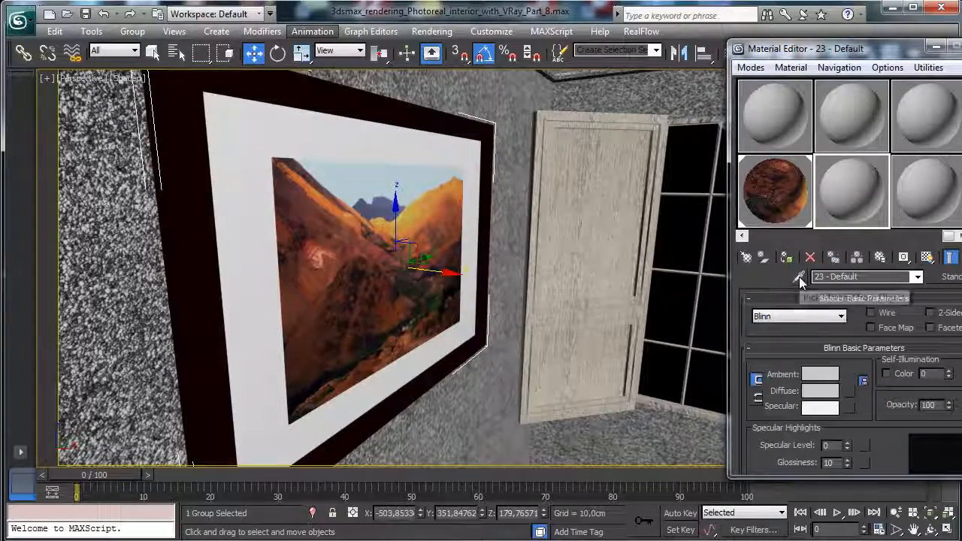
left_click_drag(775, 192, 847, 196)
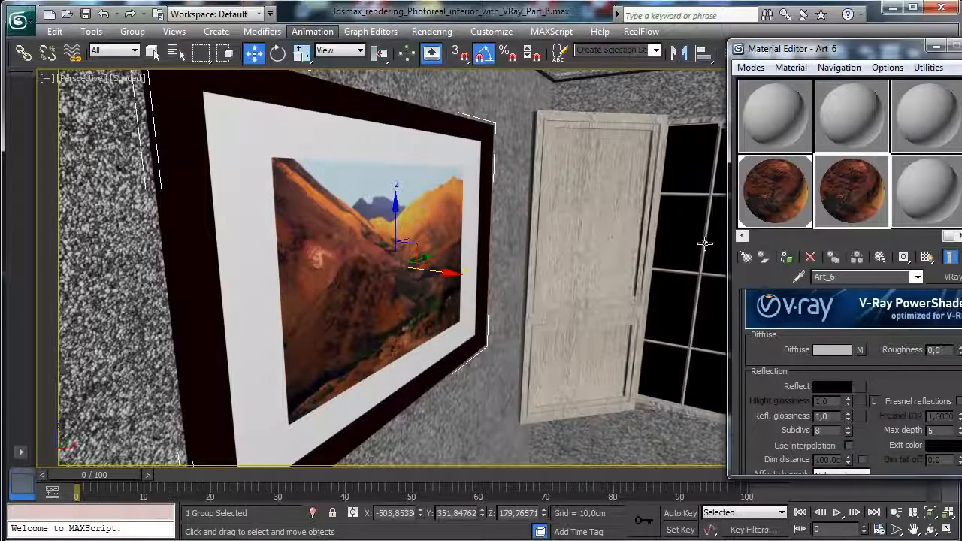
Step: Open the picture's group, select its inner image, and display the bitmap settings of the Art_6 diffuse map
left_click(132, 31)
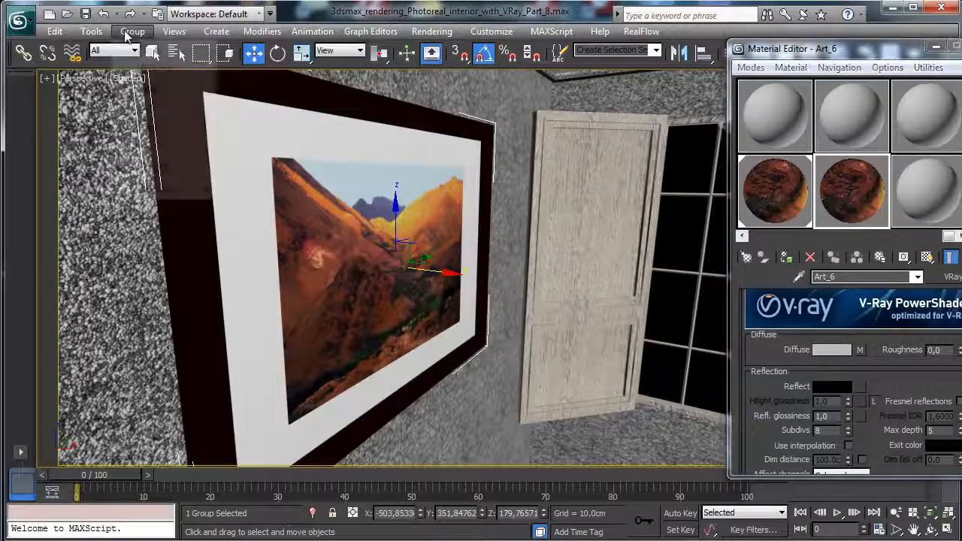
left_click(151, 88)
left_click(413, 226)
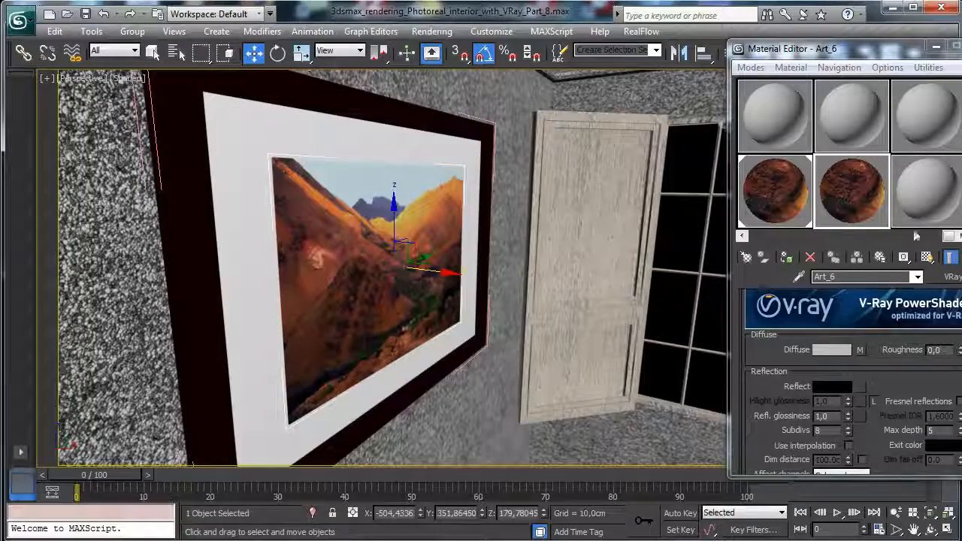
left_click(859, 349)
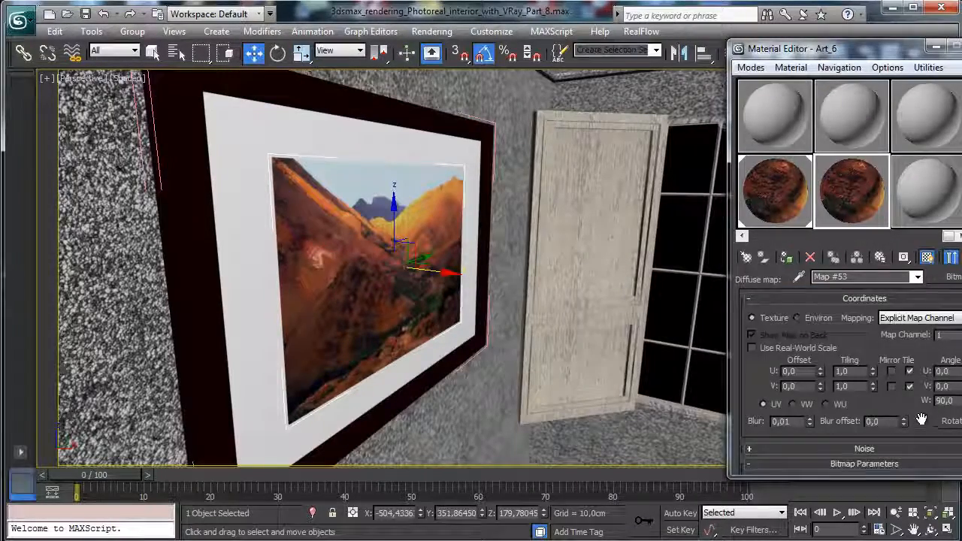
left_click_drag(921, 419, 921, 209)
left_click(864, 339)
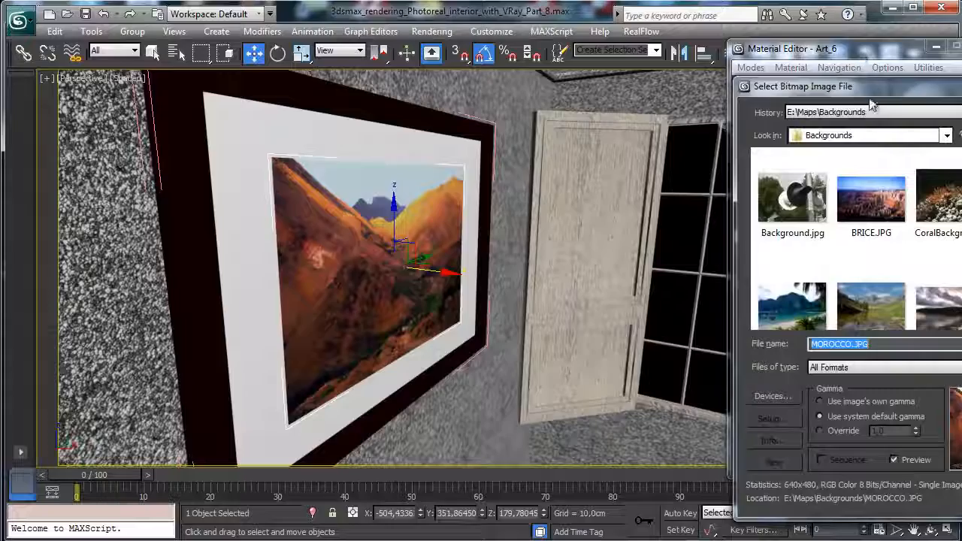
left_click_drag(870, 92, 432, 81)
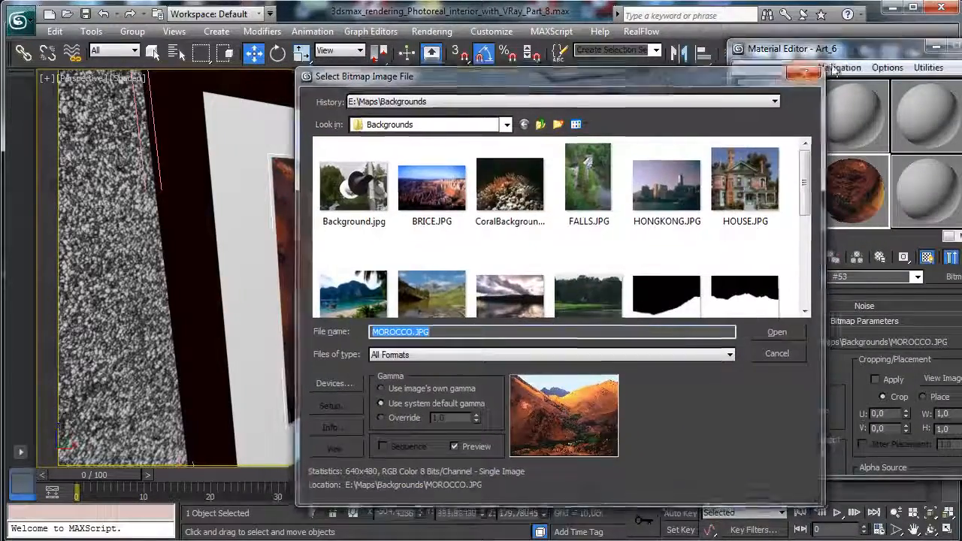
left_click(811, 73)
Step: Replace Art_6's diffuse bitmap with KOPIPI.JPG from the Backgrounds folder and assign the material to the selected inner image
left_click_drag(844, 54, 775, 52)
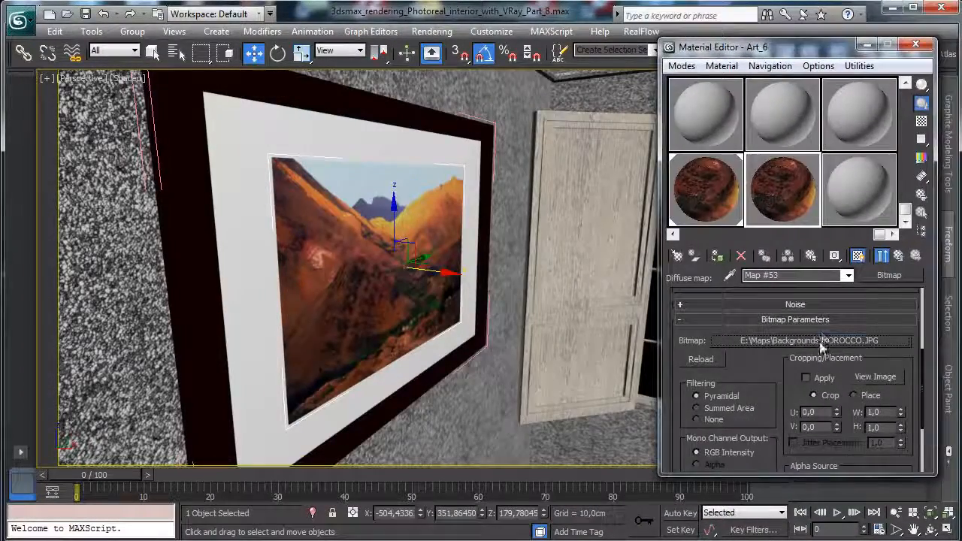
left_click(821, 342)
left_click_drag(902, 56, 555, 56)
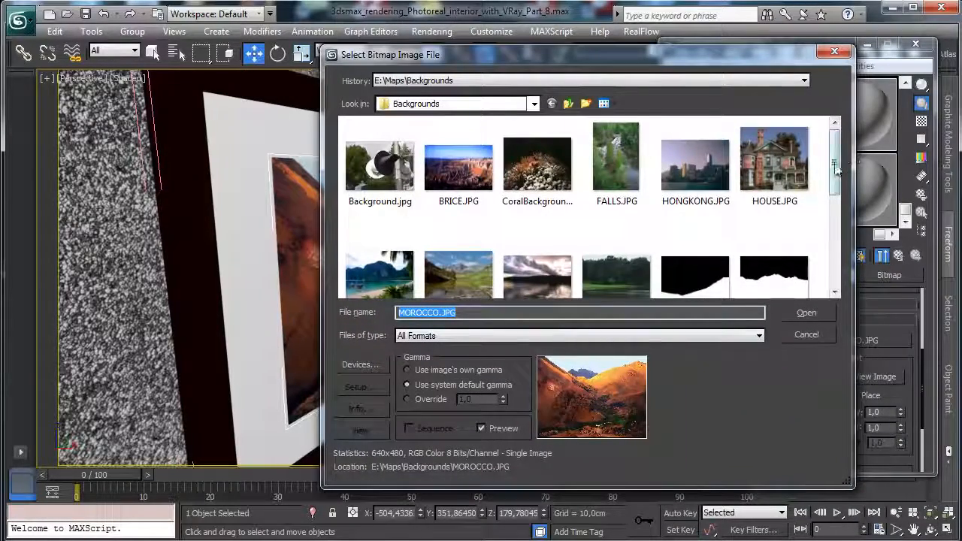
left_click_drag(837, 170, 837, 193)
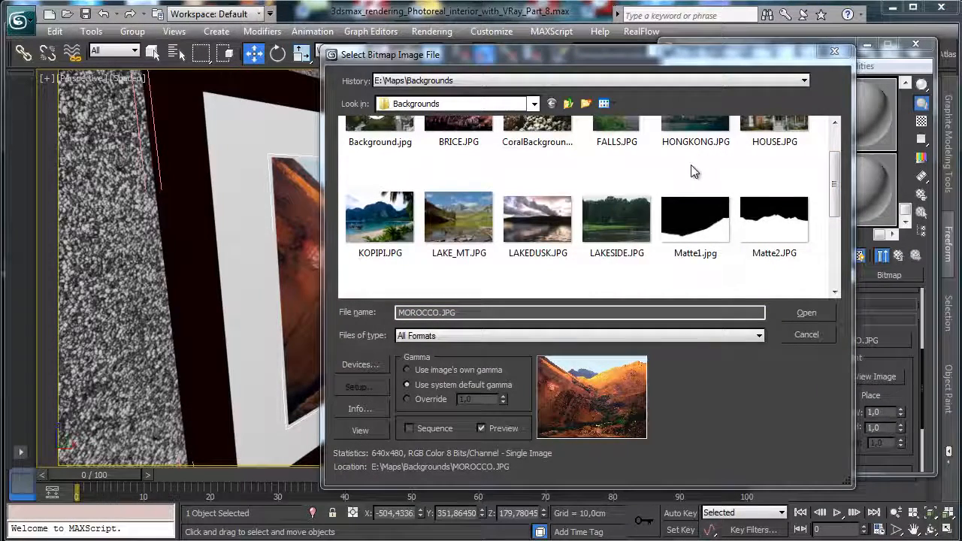
left_click(359, 217)
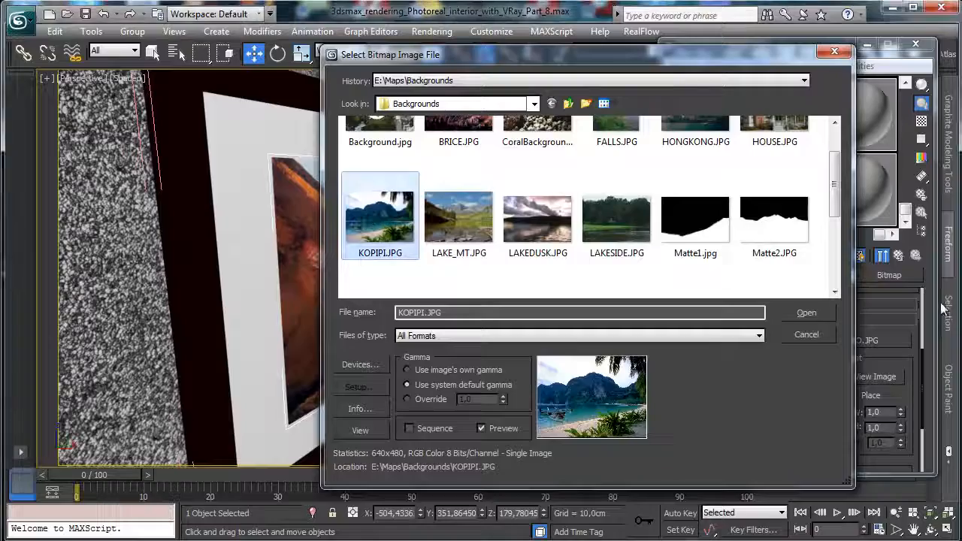
left_click(806, 313)
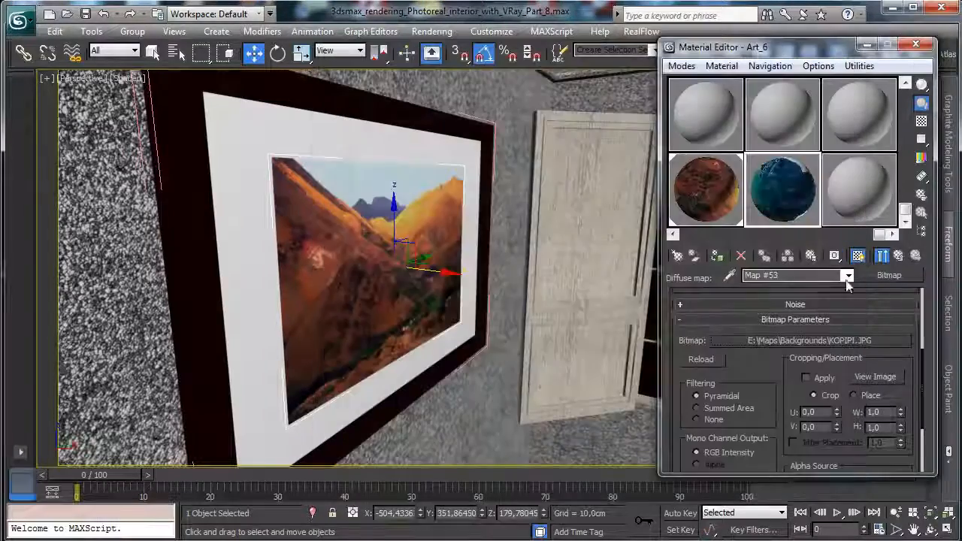
left_click(717, 256)
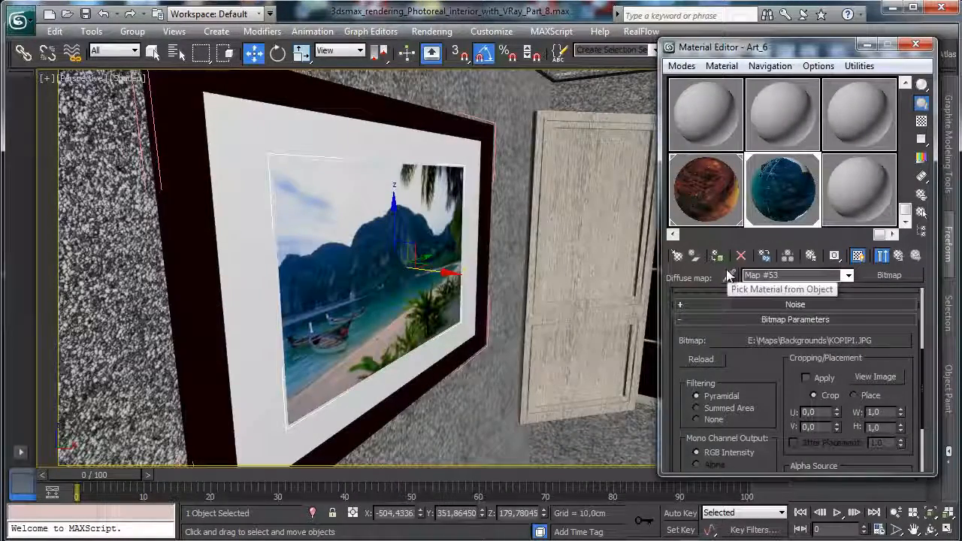
Step: Return to the VRayPhysicalCamera005 view, close the picture's group and close the Material Editor
left_click(84, 78)
mouse_move(116, 96)
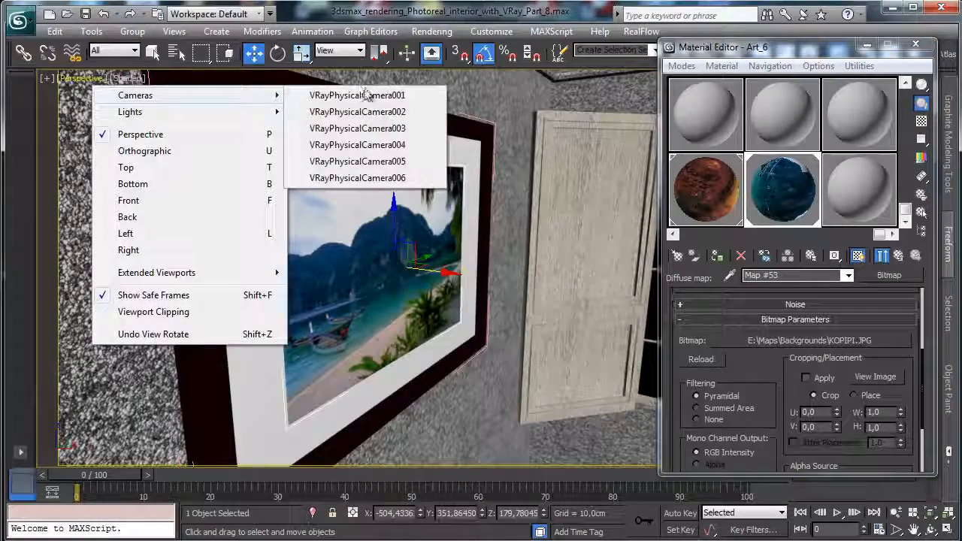
left_click(367, 163)
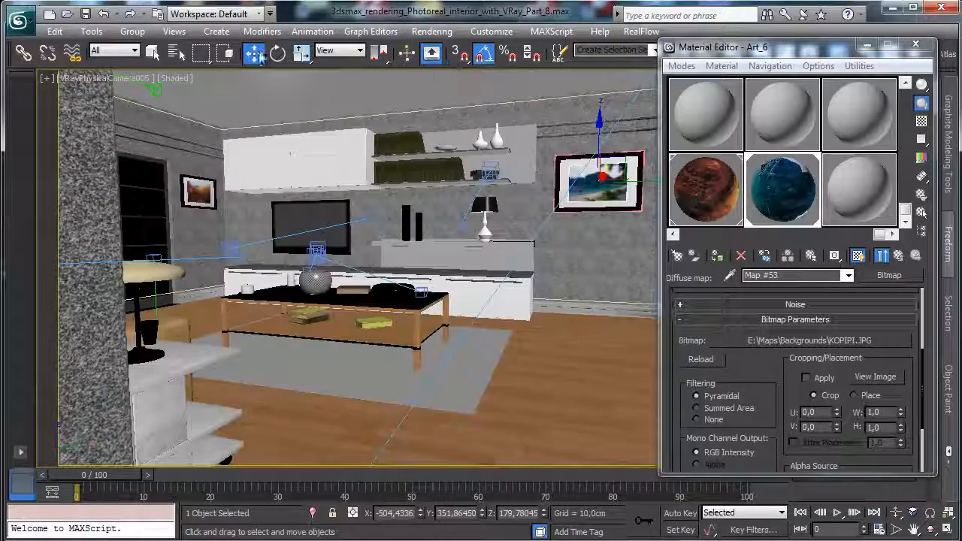
left_click(132, 31)
left_click(150, 103)
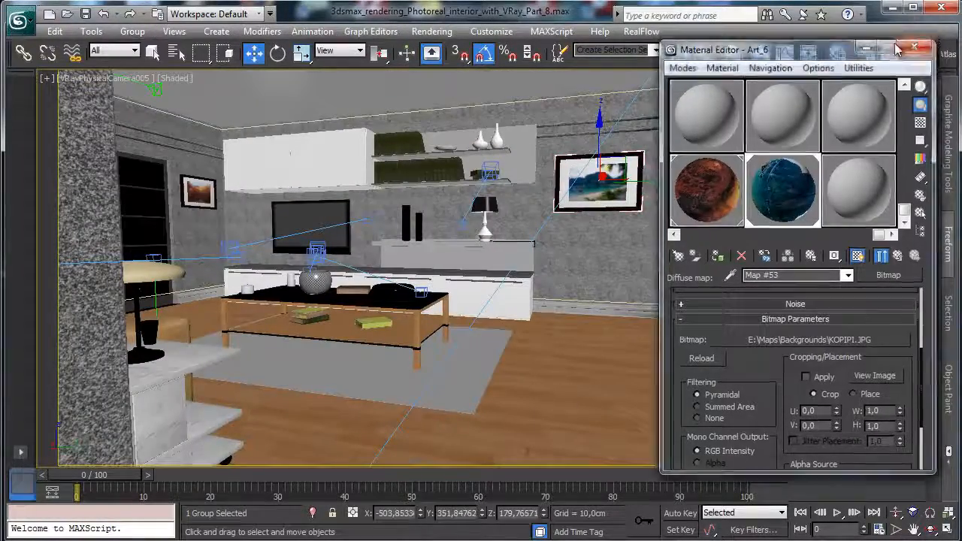
left_click(913, 48)
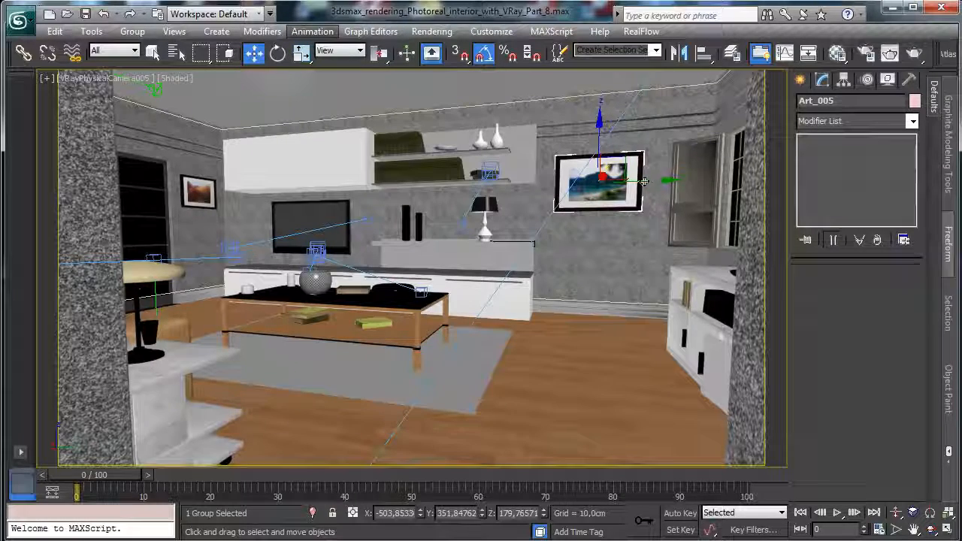
Step: Raise the Art_005 picture to about 192.3 cm and shift it along Y toward the cabinet by the window
left_click_drag(644, 181, 652, 180)
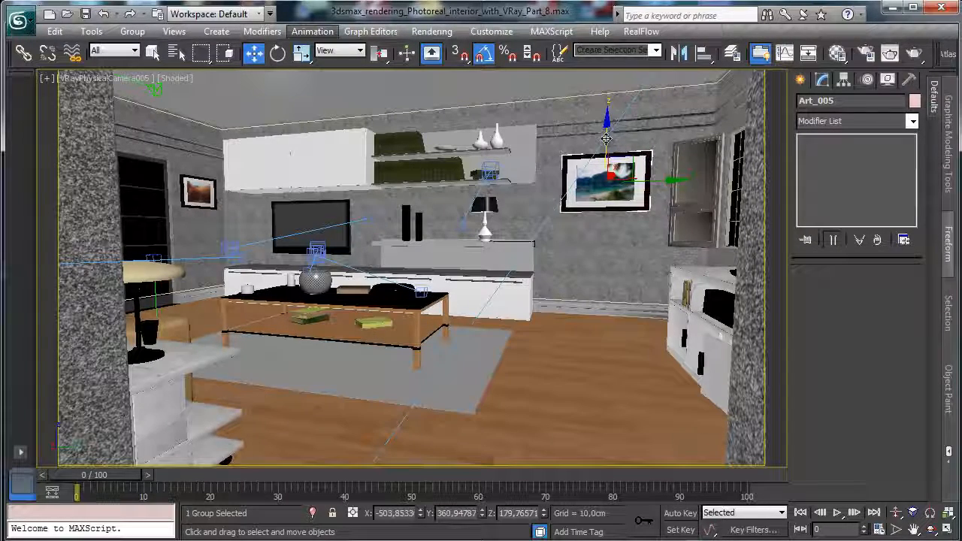
left_click_drag(608, 131, 608, 130)
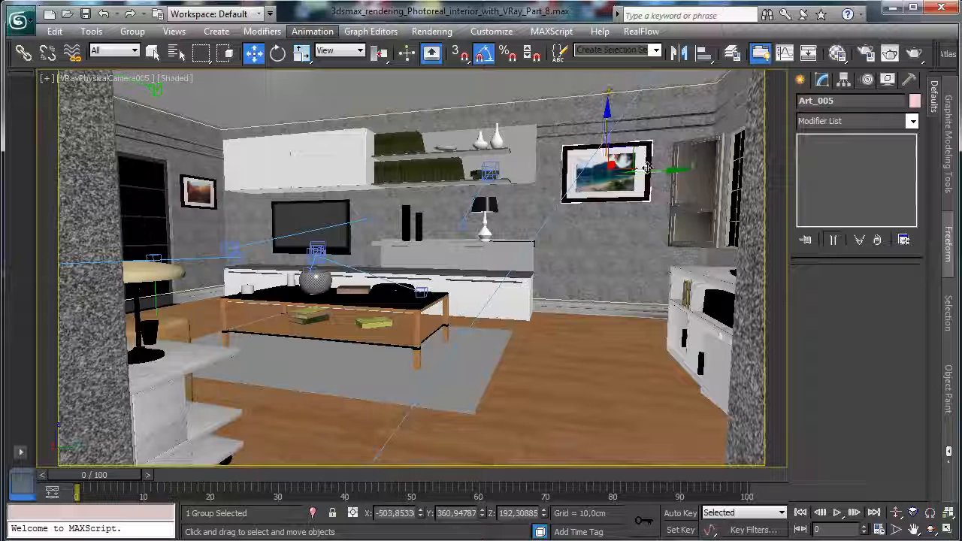
left_click_drag(651, 170, 667, 170)
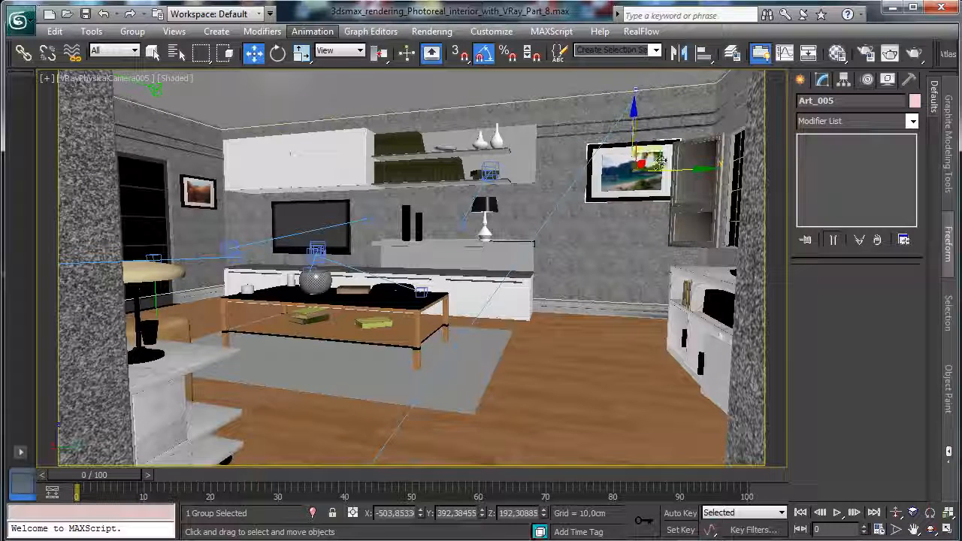
left_click_drag(681, 170, 699, 163)
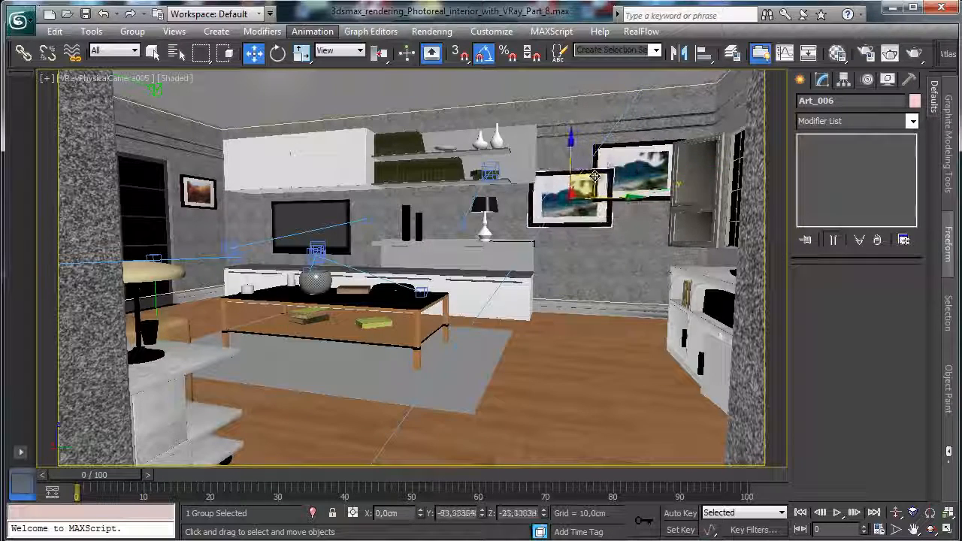
Step: Clone the picture as Art_006 at about Y 315.9 cm and Z 158.2 cm, and scale the copy down to a small frame
left_click_drag(594, 176, 594, 176, "shift")
left_click(484, 343)
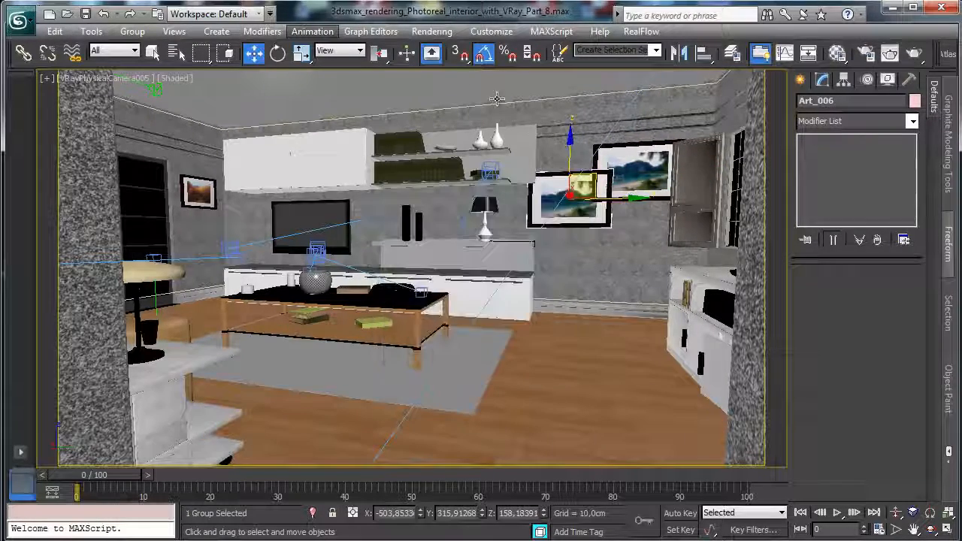
left_click(302, 55)
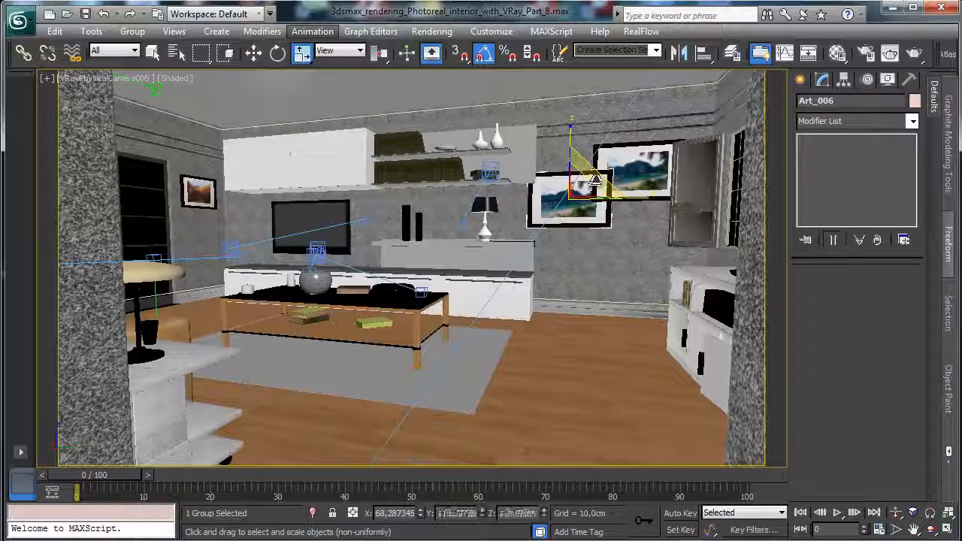
left_click(595, 179)
left_click_drag(602, 200, 652, 194)
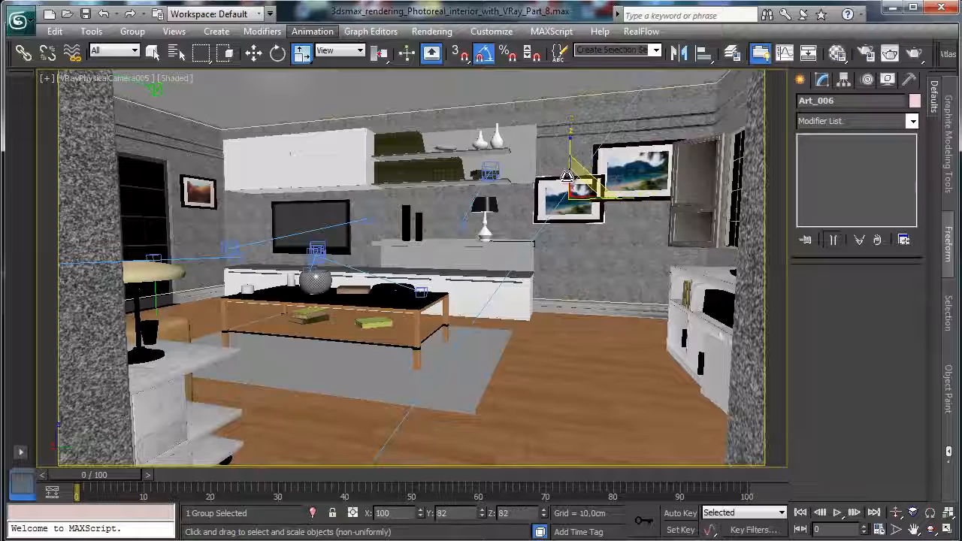
left_click_drag(567, 176, 499, 229)
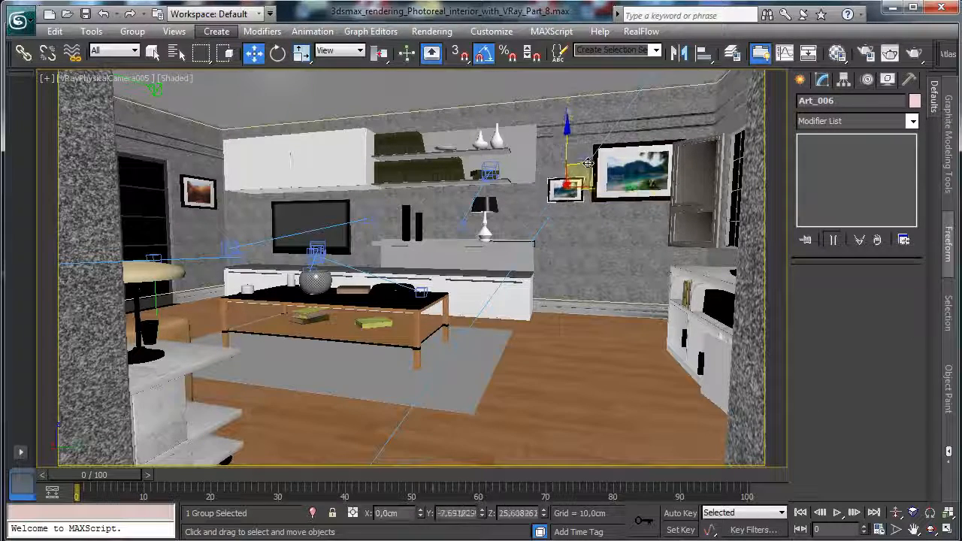
Step: Move the Art_006 picture to about Y 310 cm and Z 153 cm, and frame it at an angle in the Perspective view
mouse_move(588, 163)
left_mouse_down()
mouse_move(586, 154)
mouse_move(586, 181)
left_mouse_up()
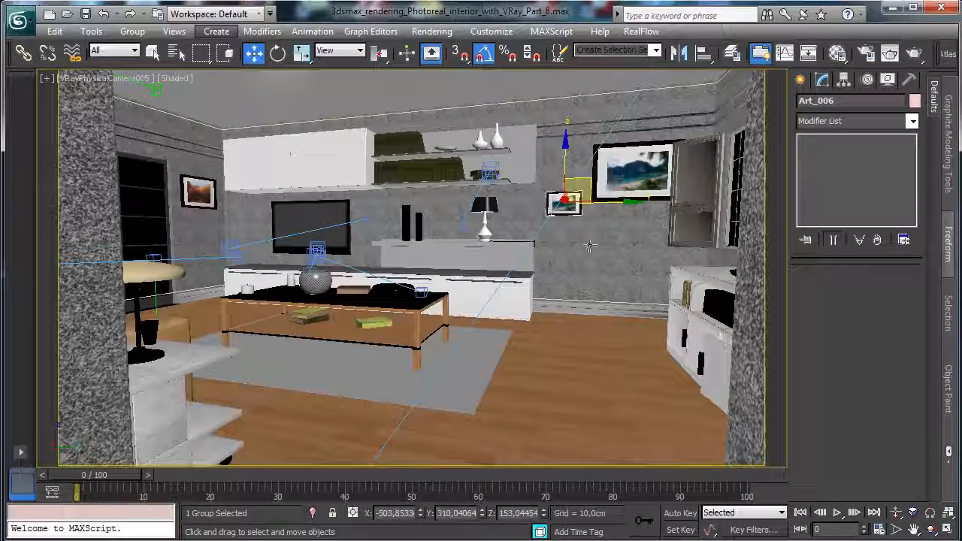
left_click(92, 80)
left_click(150, 133)
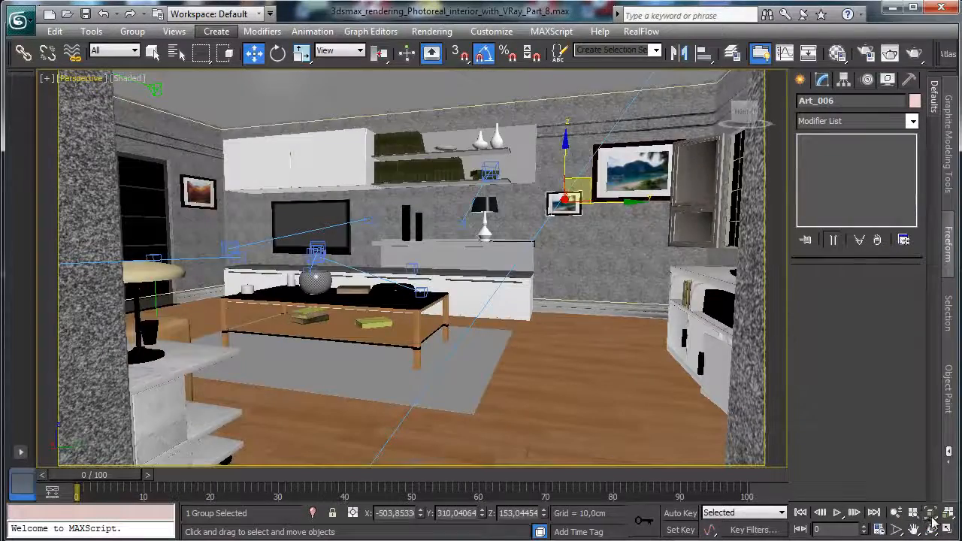
left_click(929, 512)
left_click(930, 529)
left_click_drag(398, 268, 477, 273)
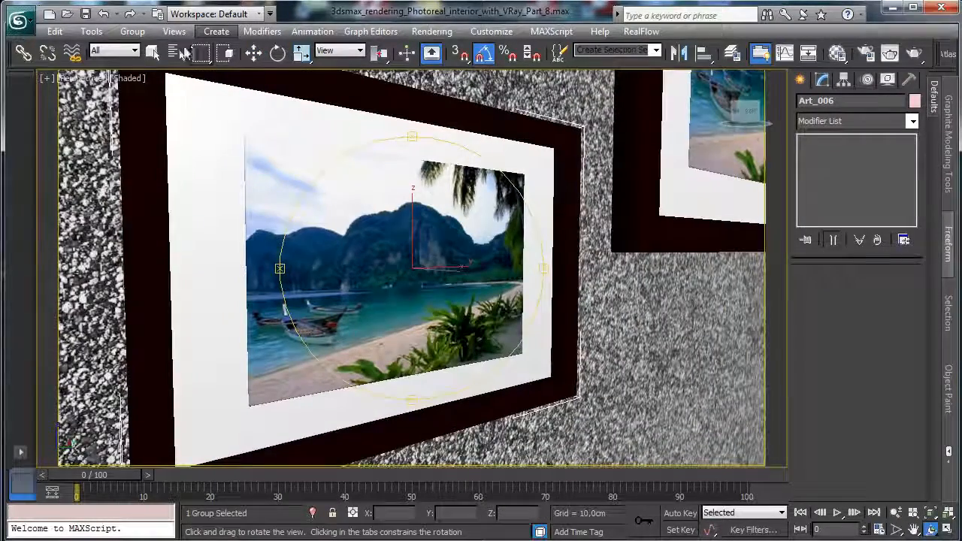
Step: Open the Art_006 group and select the inner image inside the frame
left_click(153, 51)
left_click(132, 31)
left_click(146, 87)
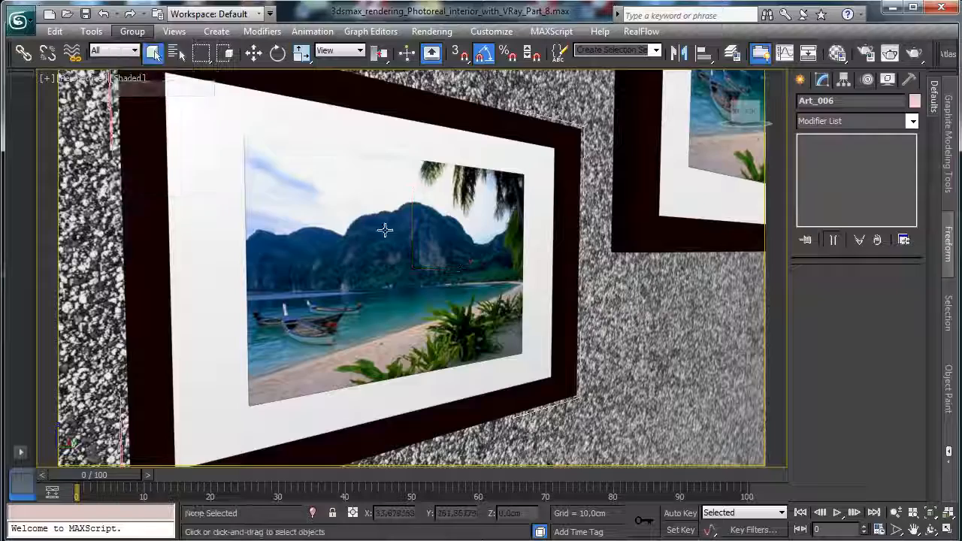
left_click(385, 230)
Step: Copy the Art_6 material to the neighbouring empty sample slot and rename the copy Art_7
left_click(836, 53)
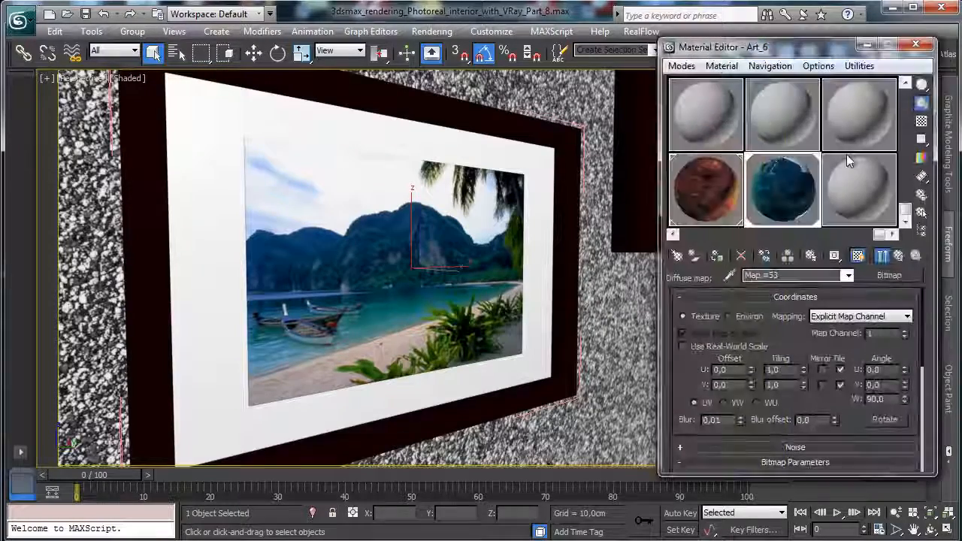
left_click(859, 188)
left_click(794, 275)
type("Art_6")
key("Return")
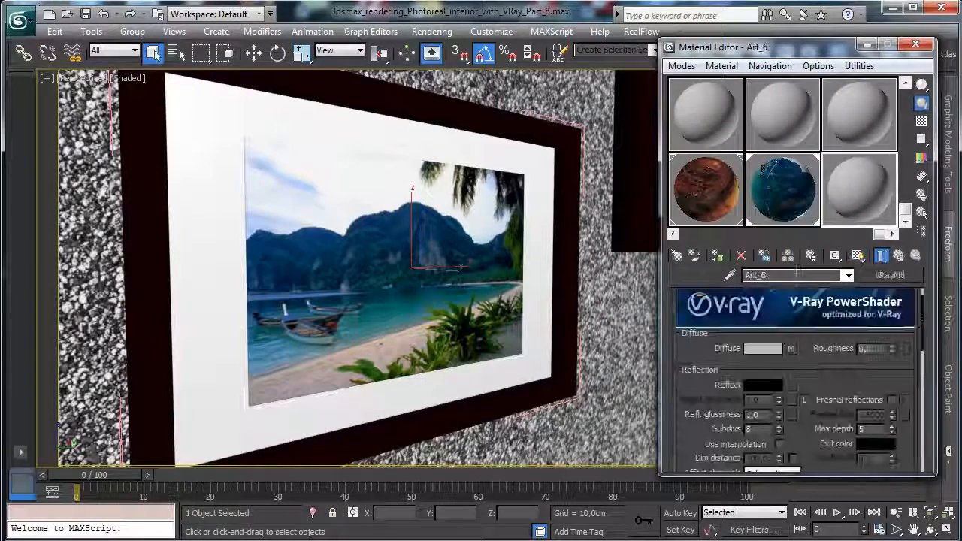
left_click(833, 275)
key("BackSpace")
type("7")
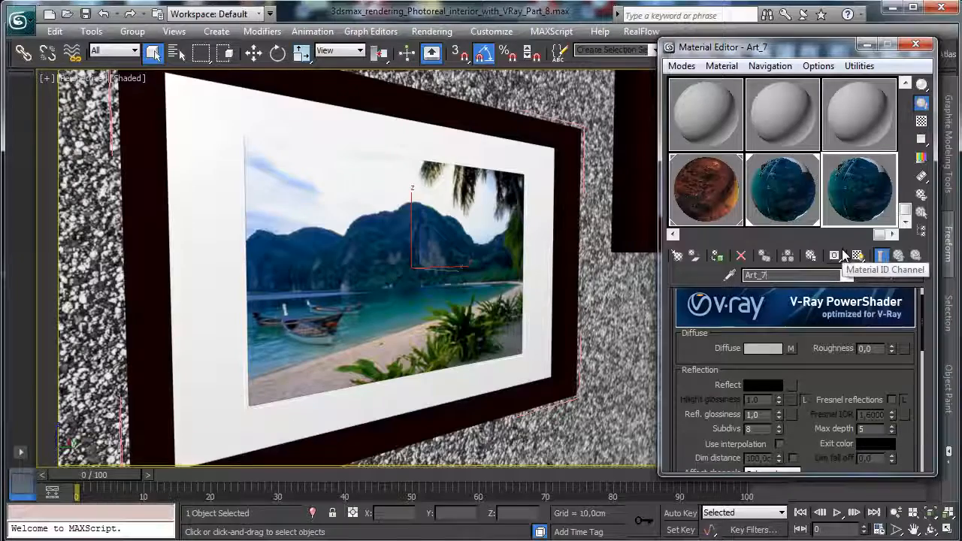
Step: Replace Art_7's diffuse bitmap with LAKESIDE.JPG from the Backgrounds folder and apply the material to the selected inner image
left_click(791, 348)
scroll(846, 344, "down", 1)
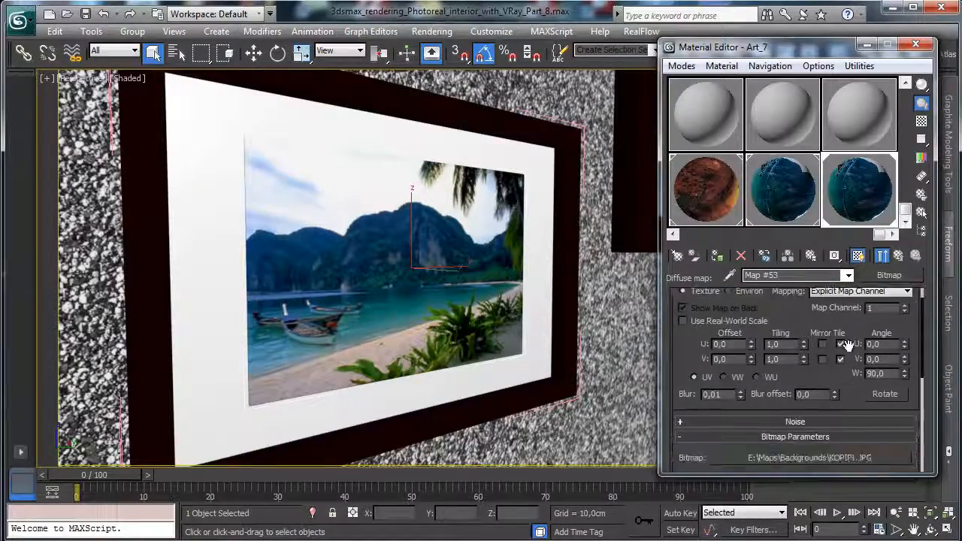
scroll(847, 344, "down", 6)
left_click(857, 294)
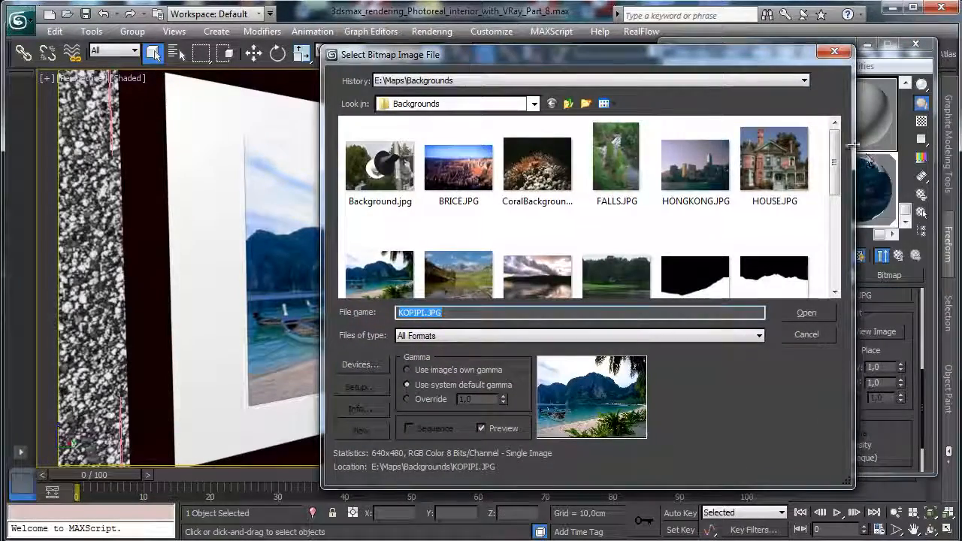
scroll(585, 228, "down", 2)
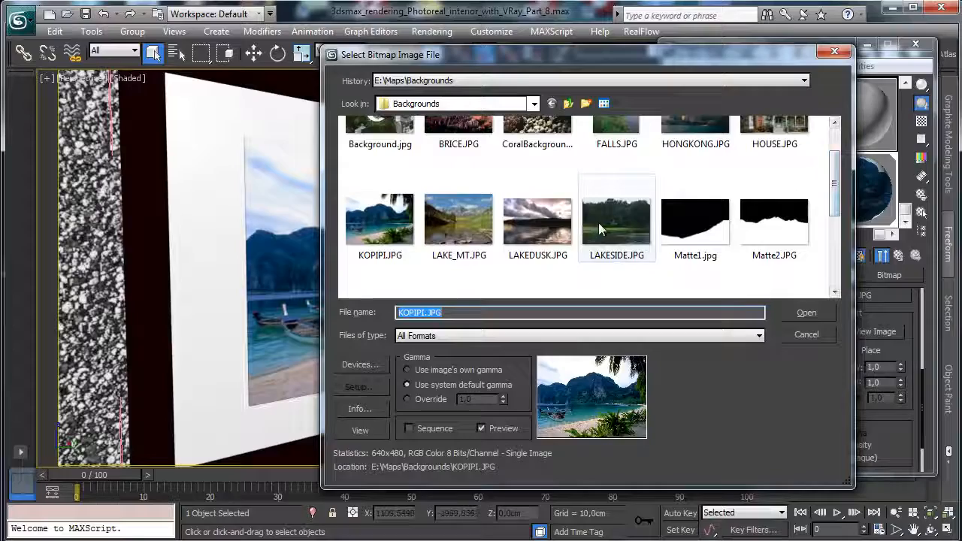
left_click(553, 147)
left_click(623, 276)
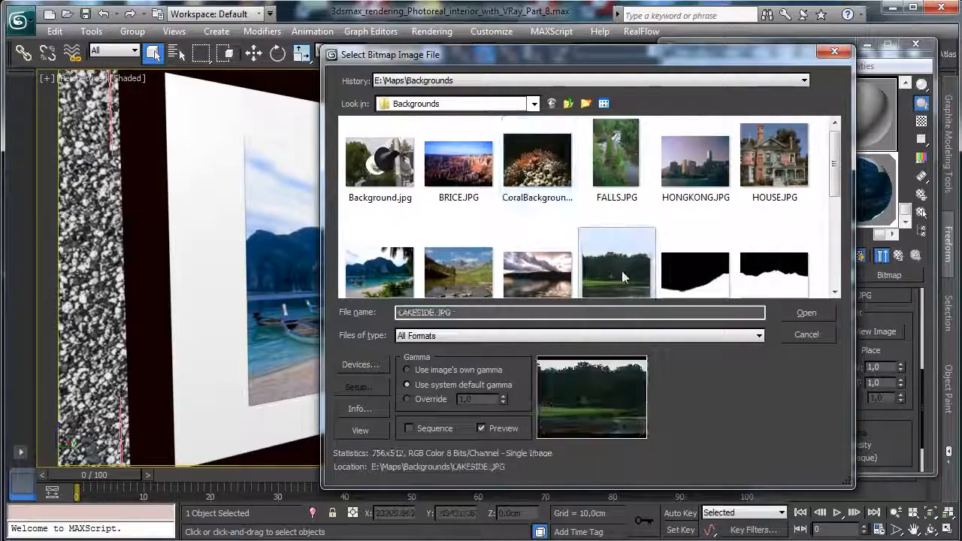
left_click(816, 313)
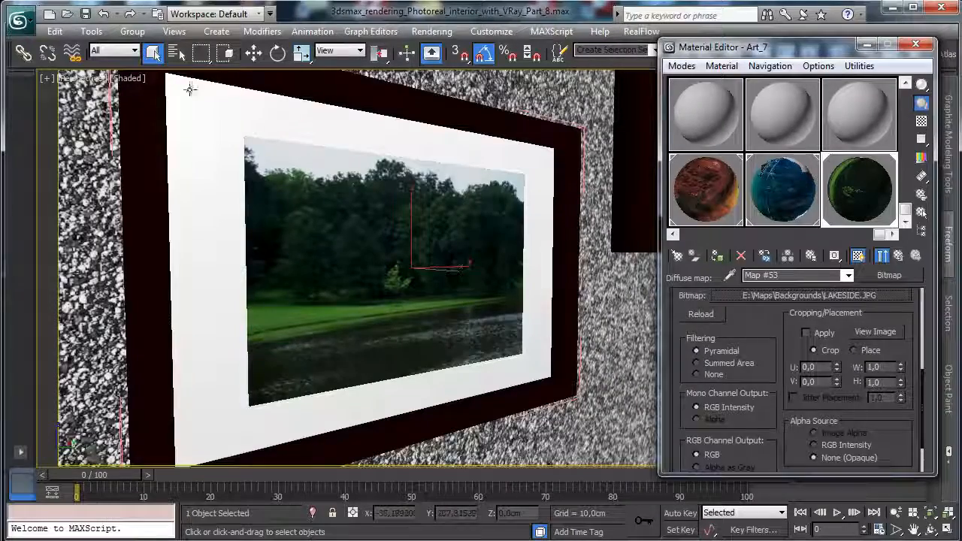
Step: Close the picture's group, return to the VRayPhysicalCamera005 view, and save the scene with the Material Editor closed
left_click(132, 31)
left_click(148, 105)
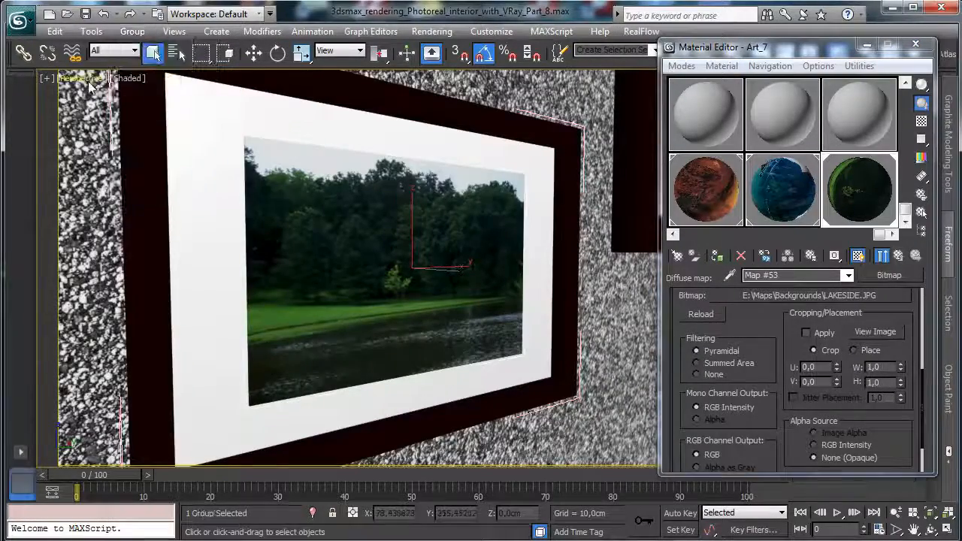
left_click(106, 78)
mouse_move(132, 94)
left_click(364, 165)
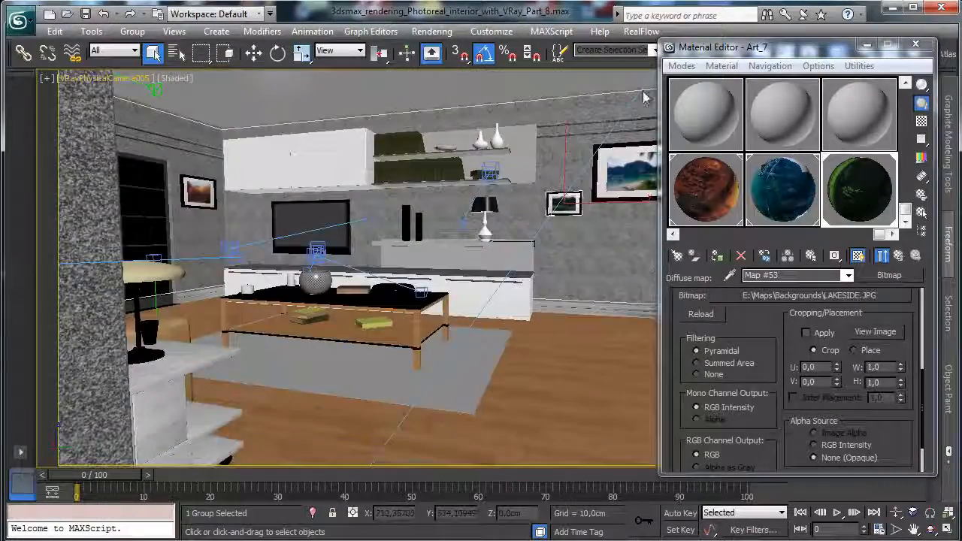
left_click(915, 45)
left_click(82, 17)
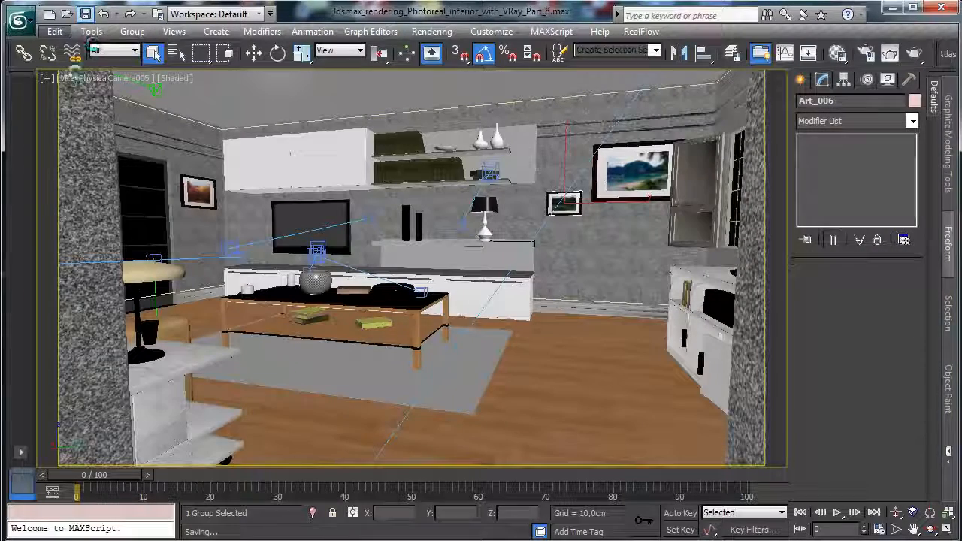
Step: Review the room through VRayPhysicalCamera001, VRayPhysicalCamera002 and VRayPhysicalCamera003 in turn
left_click(101, 79)
mouse_move(278, 96)
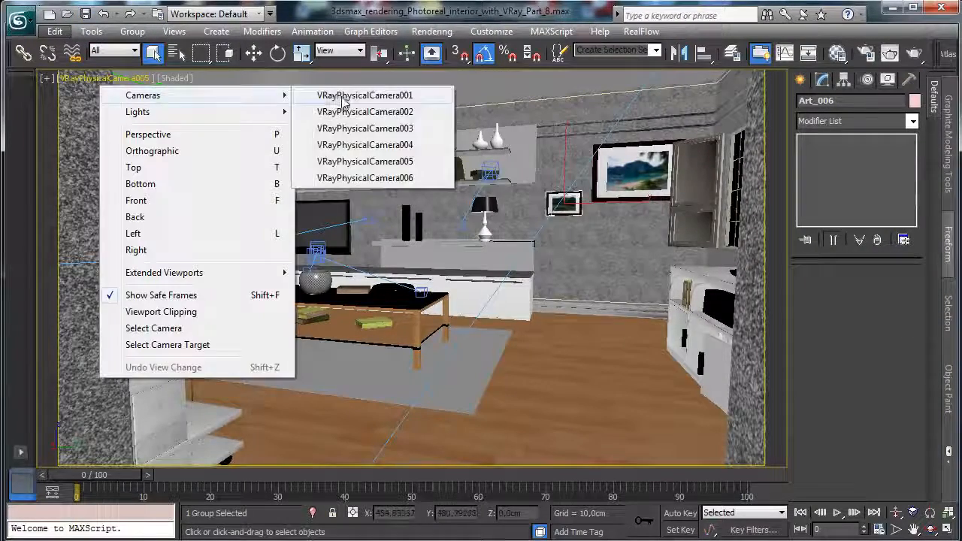
left_click(336, 102)
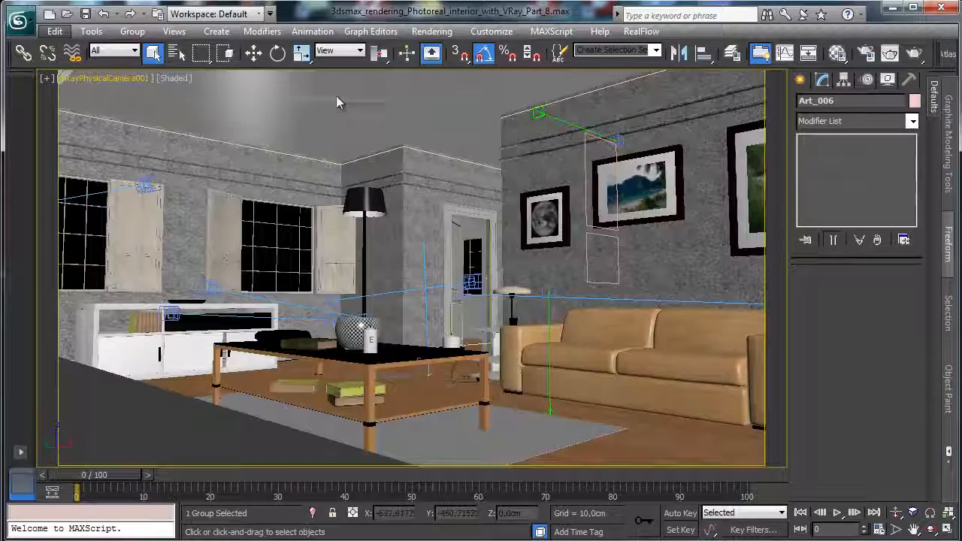
left_click(93, 78)
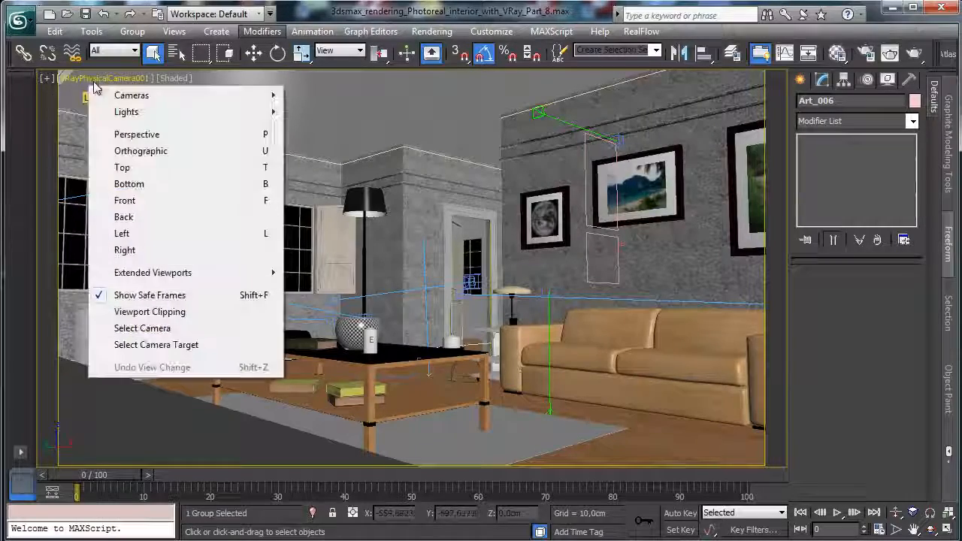
mouse_move(175, 96)
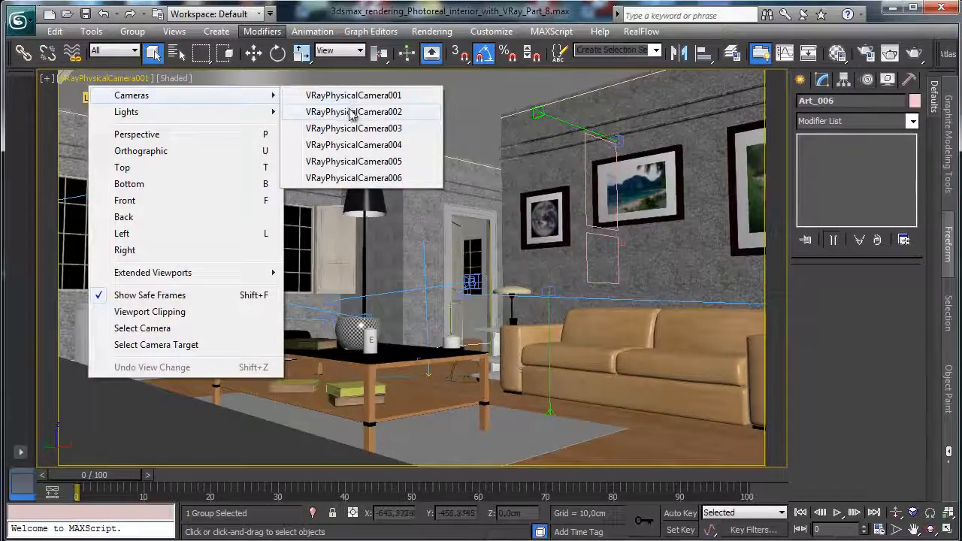
left_click(347, 112)
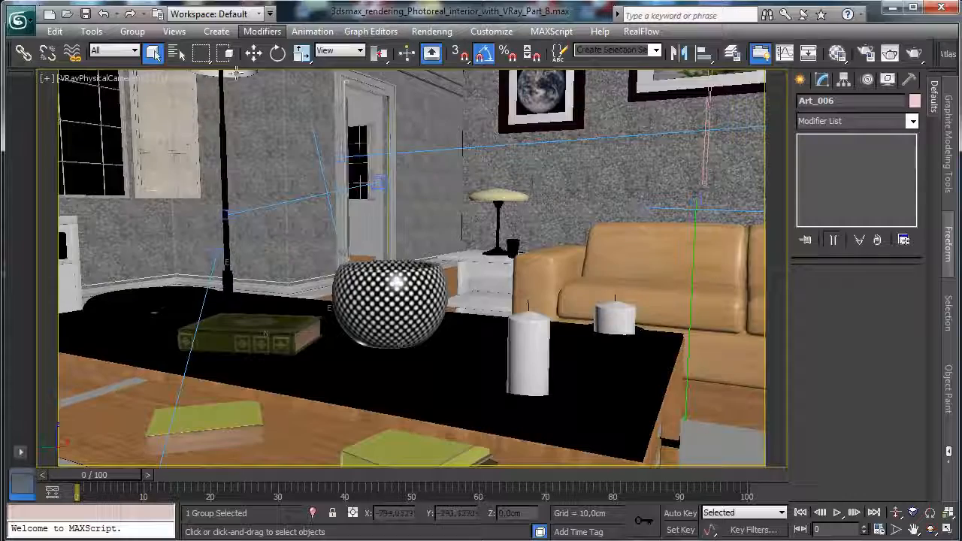
left_click(120, 78)
mouse_move(214, 96)
left_click(383, 130)
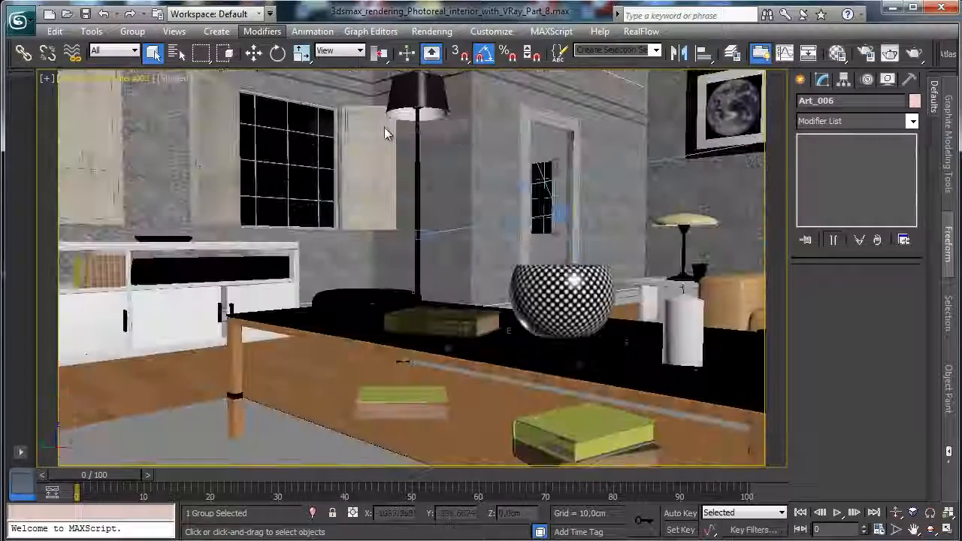
Step: Switch to the VRayPhysicalCamera004 view, select that camera with its shutter speed set to 160, and show all four viewports
left_click(129, 78)
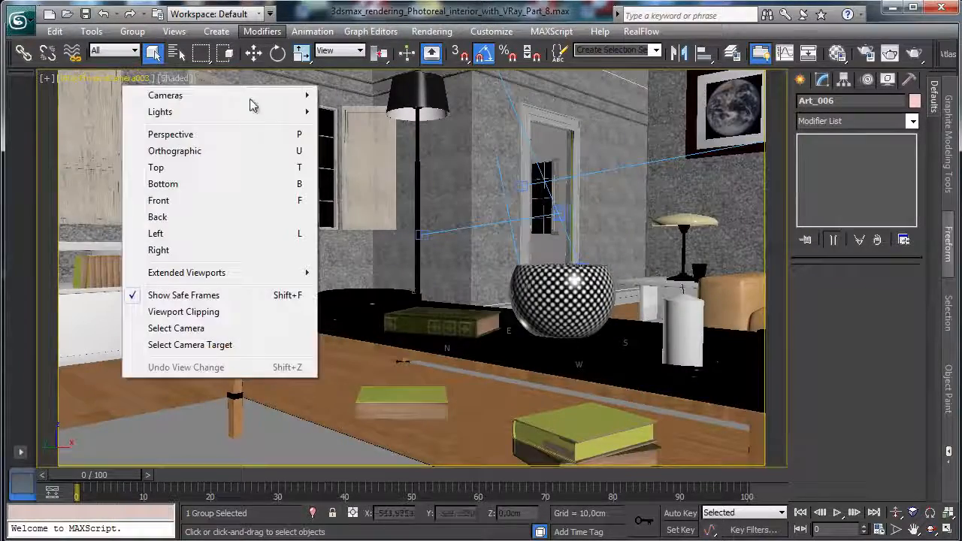
mouse_move(225, 95)
left_click(425, 146)
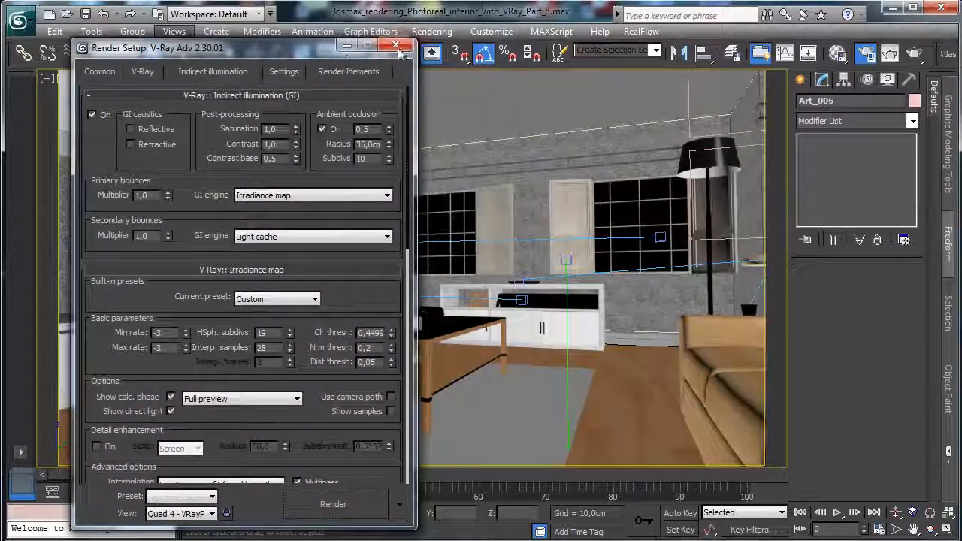
left_click(397, 42)
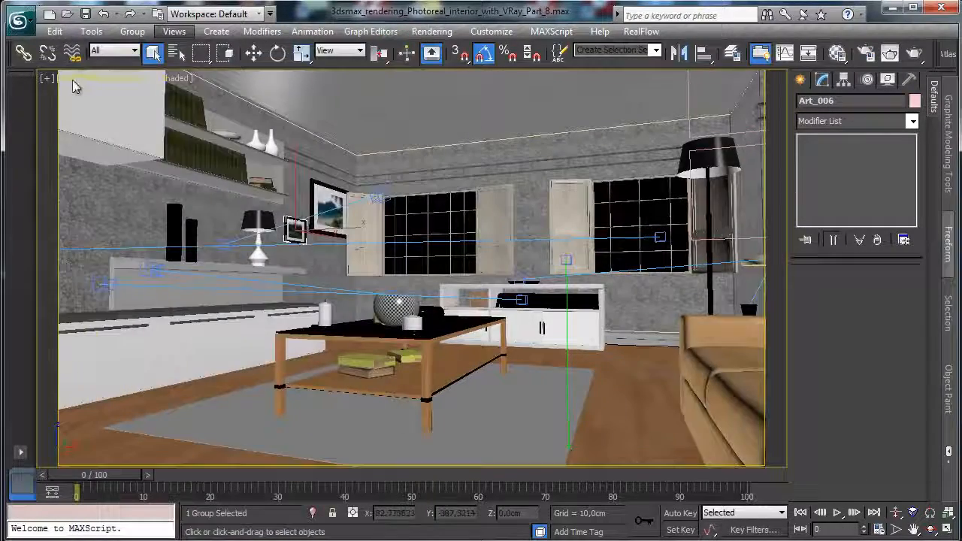
left_click(91, 78)
left_click(150, 329)
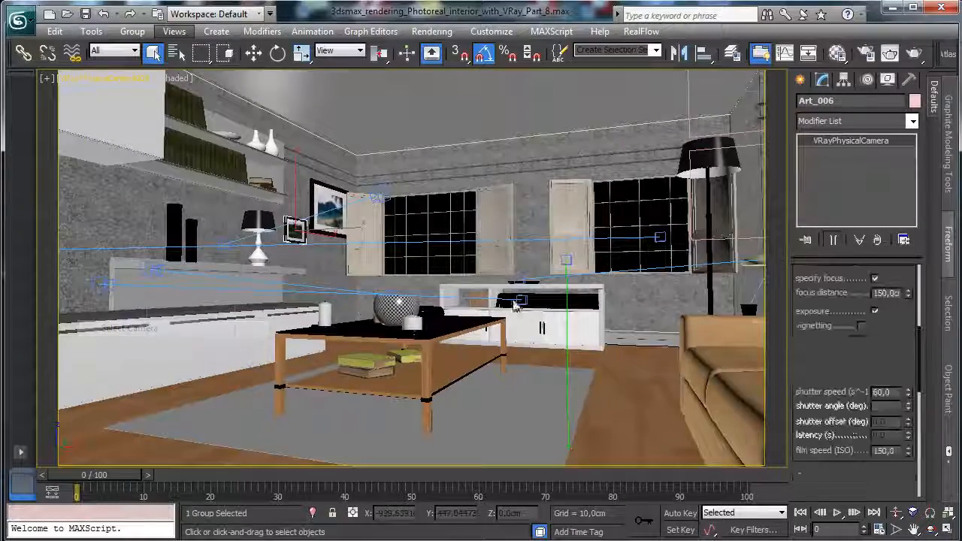
left_click(948, 529)
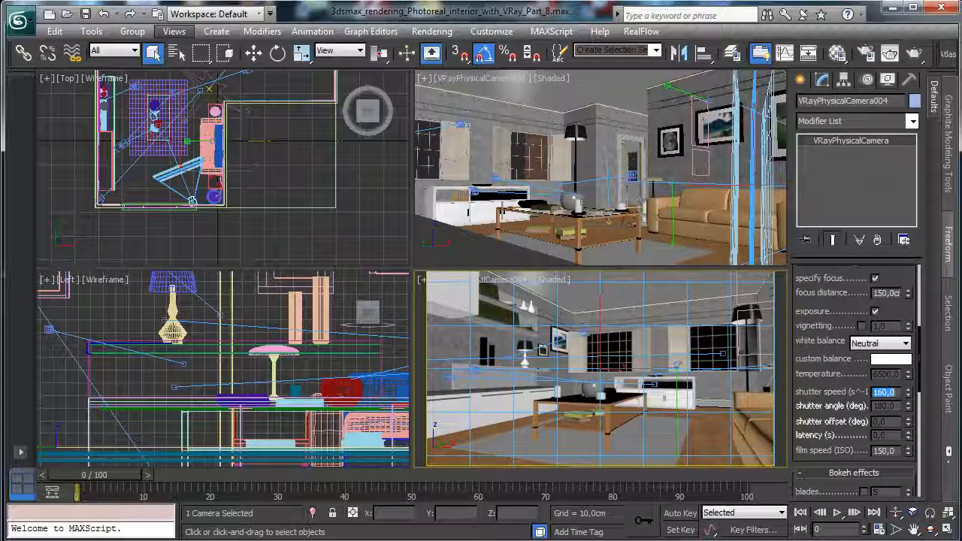
Step: Set VRayPhysicalCamera004's f-number to 2 and its focus distance to about 367.5 cm
scroll(842, 338, "up", 5)
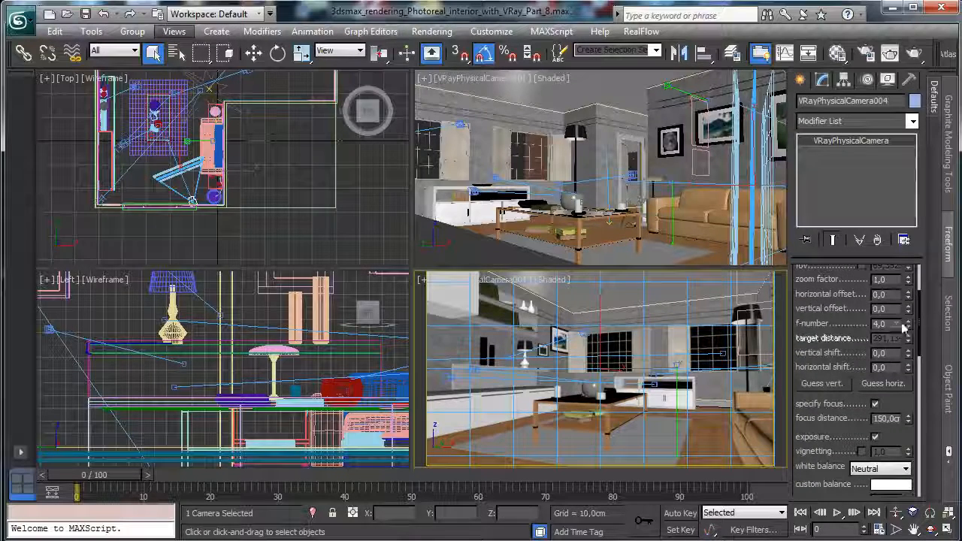
double_click(892, 323)
type("2")
key("Return")
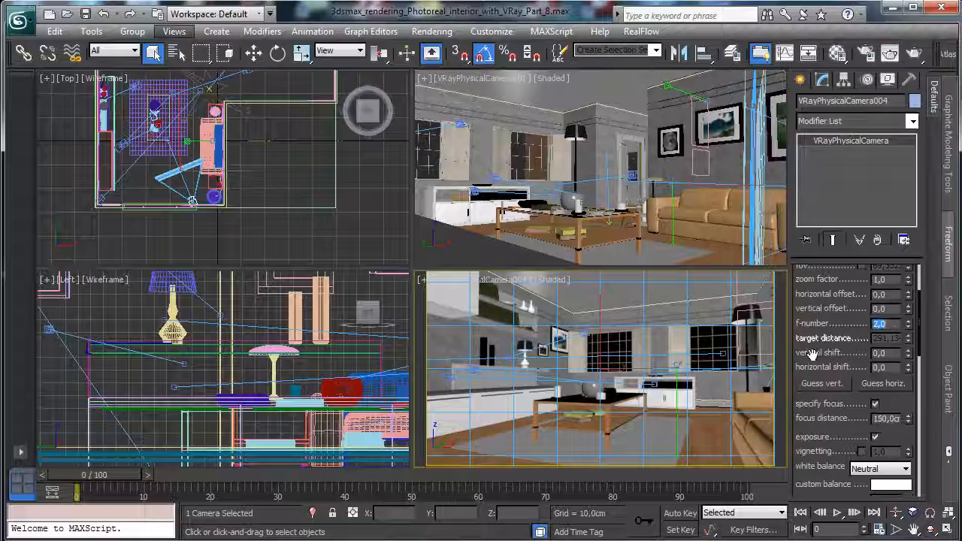
left_click_drag(831, 421, 832, 377)
left_click_drag(908, 375, 876, 264)
right_click(558, 368)
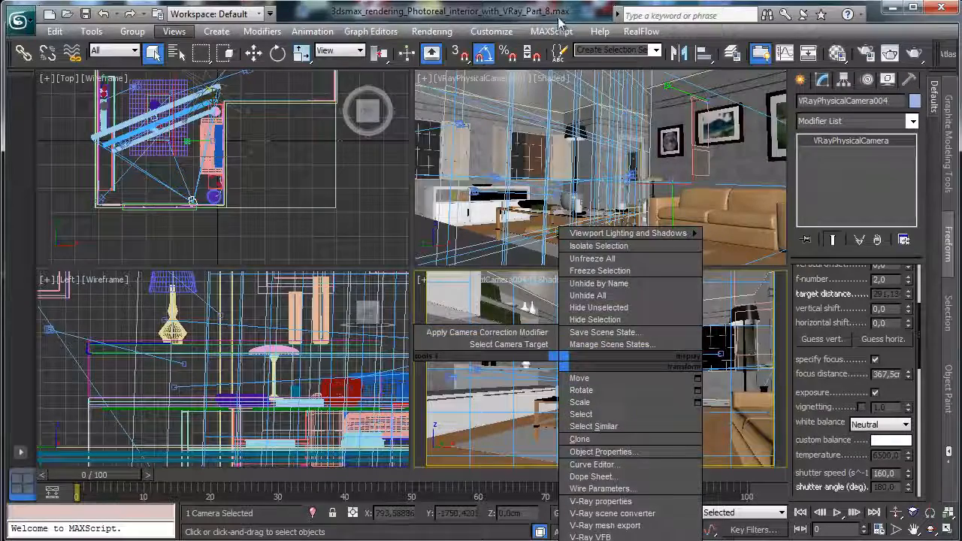
Step: Save the scene and render a test image of the VRayPhysicalCamera004 view
left_click(86, 13)
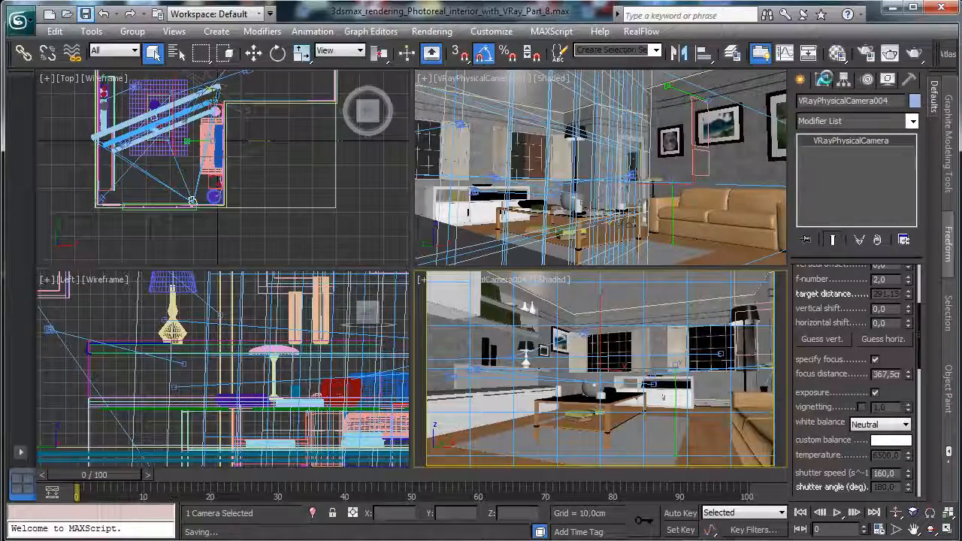
left_click(912, 60)
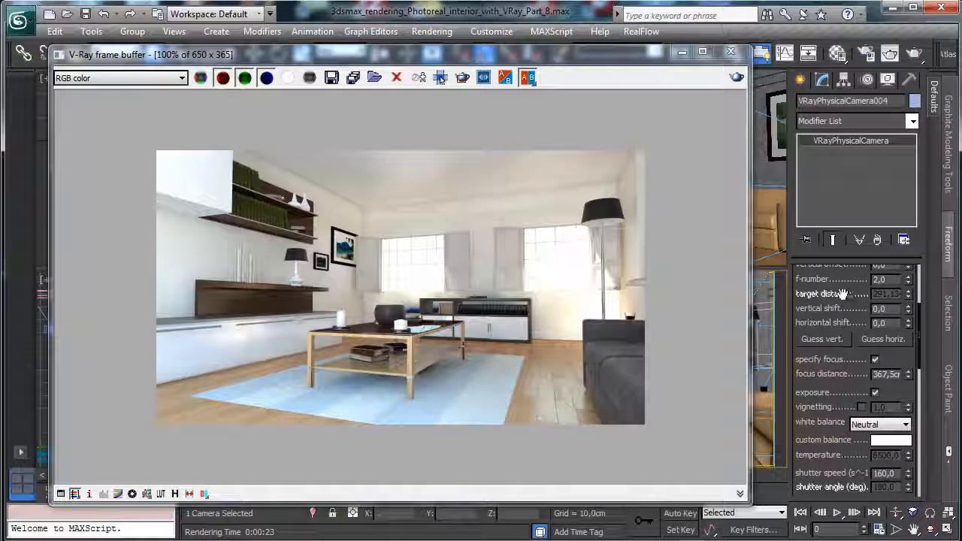
Step: Set the camera's f-number to 1 and shutter speed to 200, and render the view again
left_click_drag(846, 294, 870, 324)
left_click(890, 309)
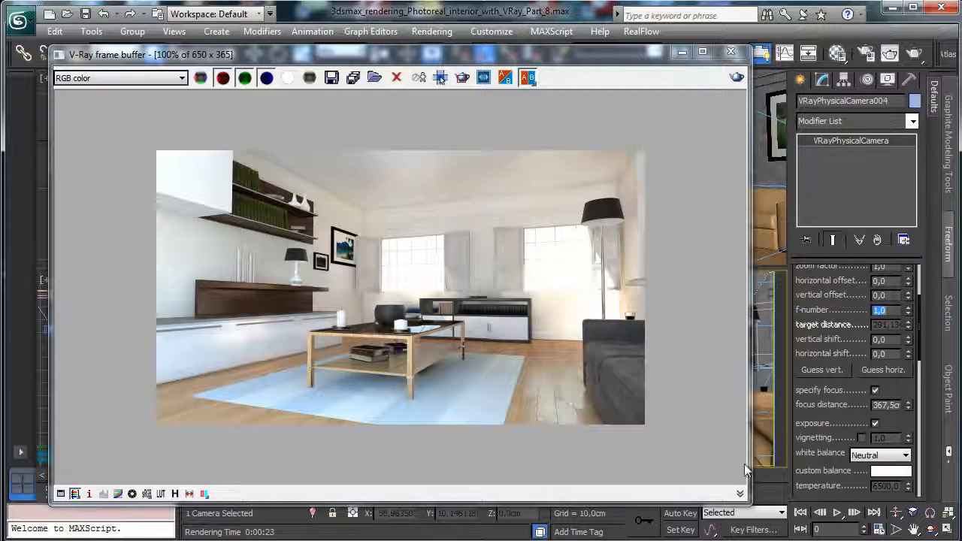
scroll(894, 391, "down", 5)
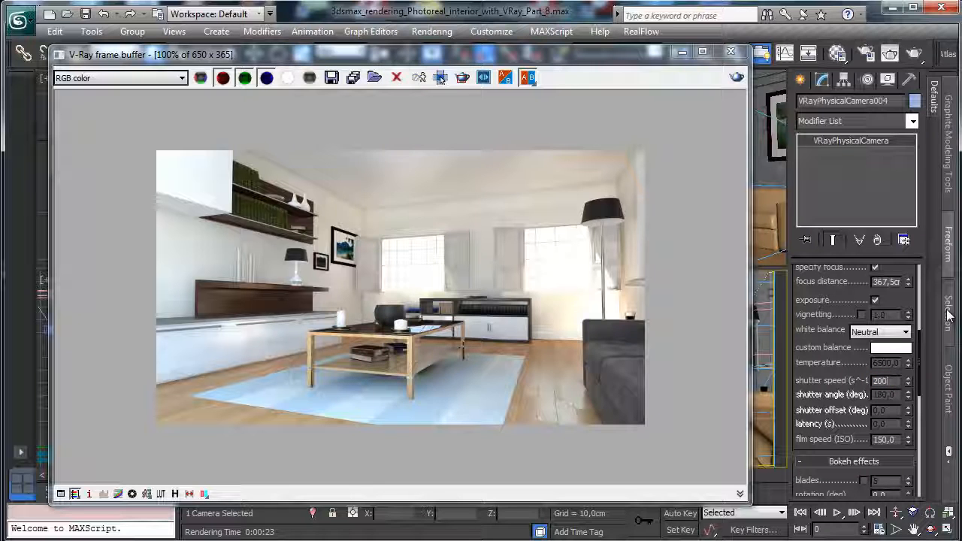
type("200")
key("Return")
left_click(737, 78)
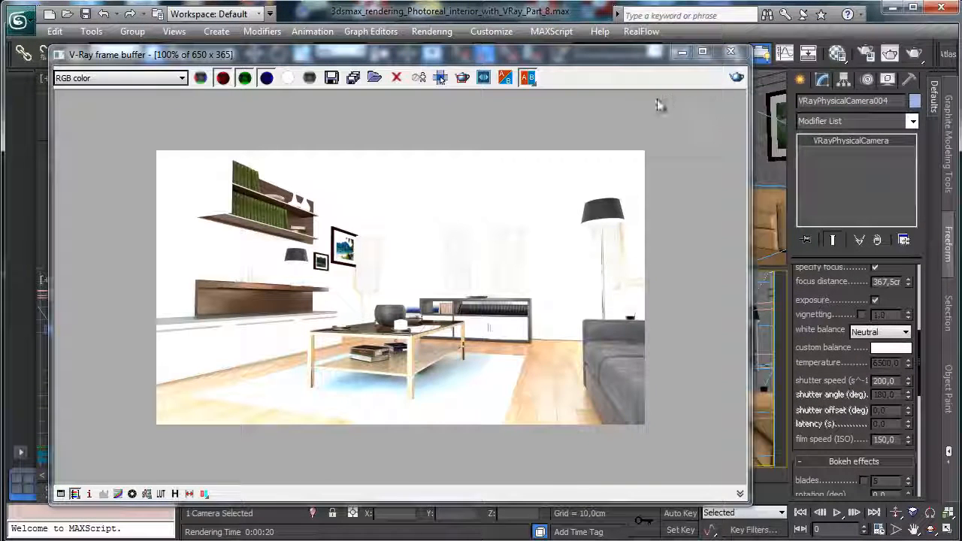
left_click(682, 52)
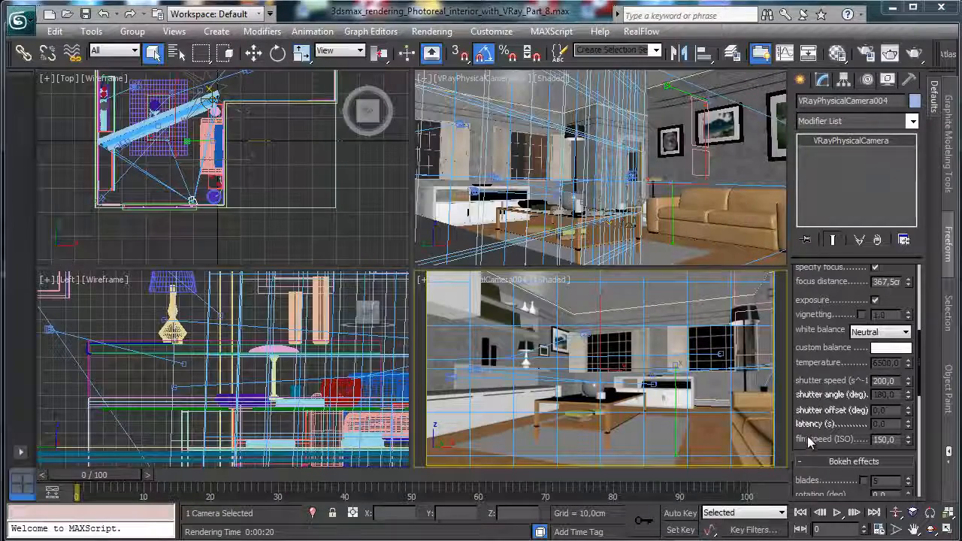
Step: Enable depth-of-field on VRayPhysicalCamera004, set its shutter speed to 160 and f-number to 2, and render its view
scroll(813, 330, "down", 5)
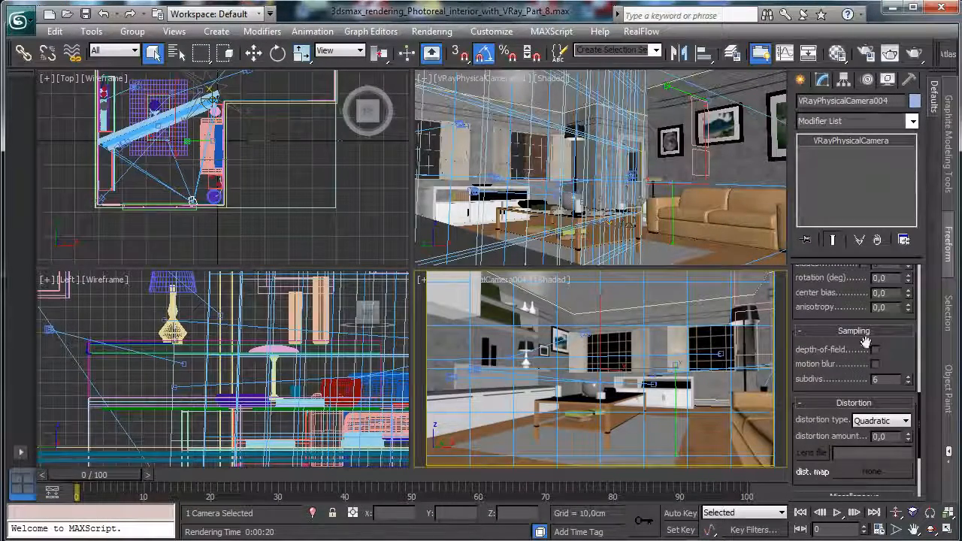
left_click(874, 349)
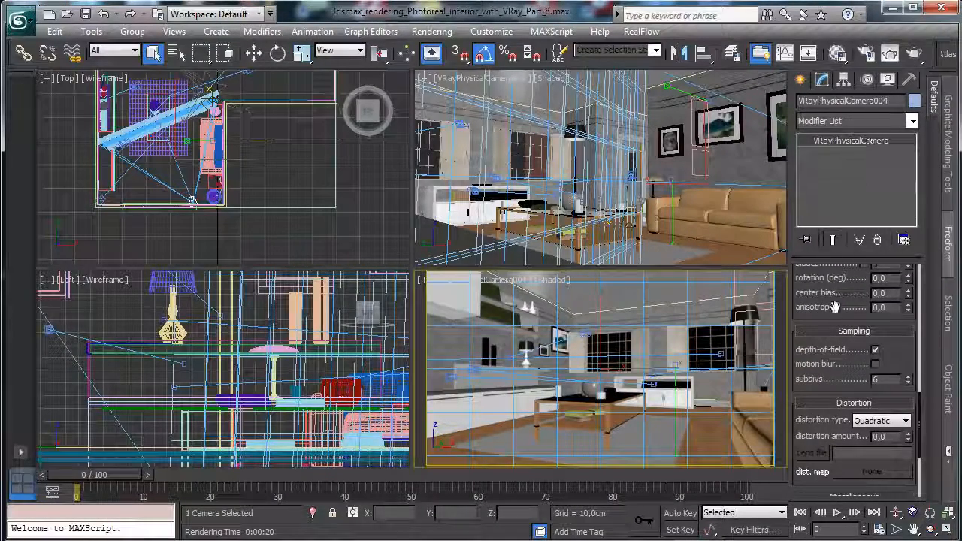
scroll(834, 306, "up", 4)
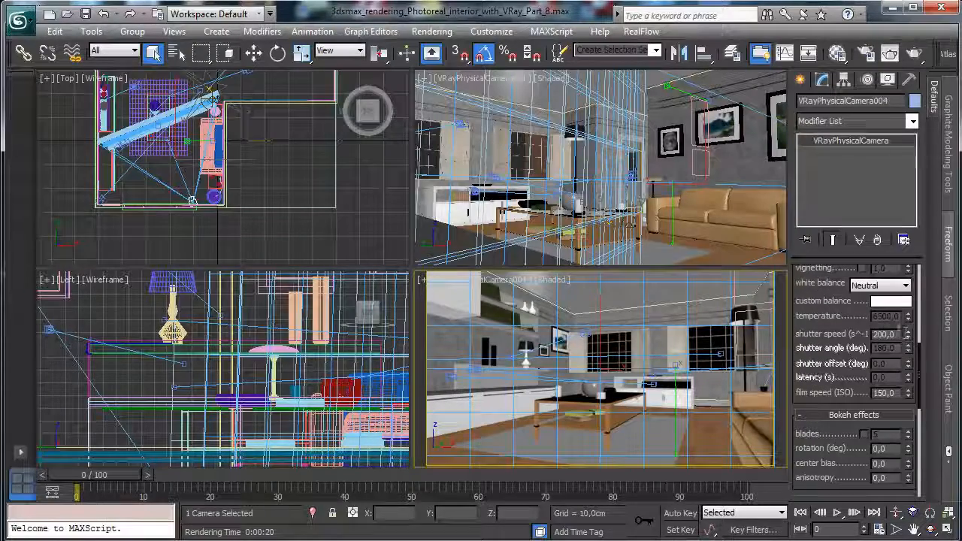
left_click(899, 333)
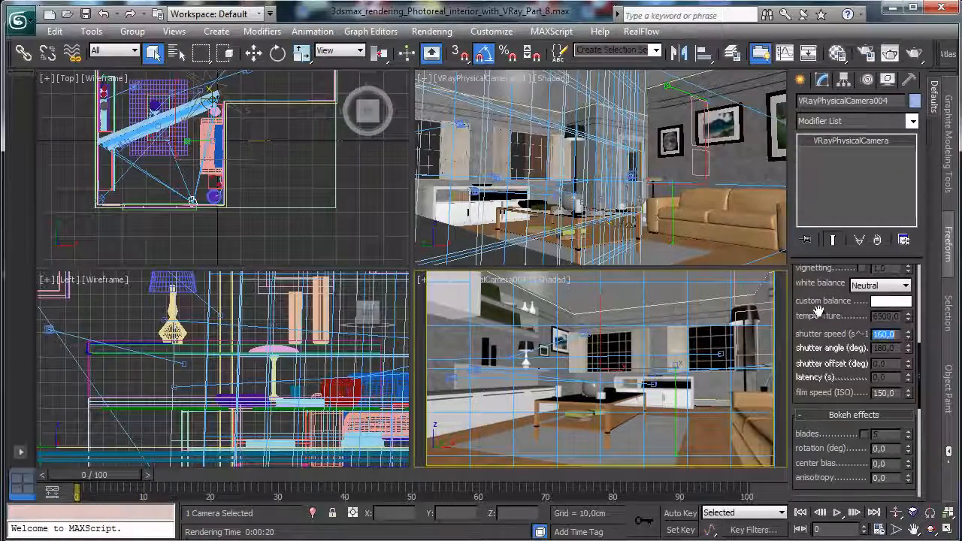
scroll(900, 330, "up", 4)
type("2")
key("Return")
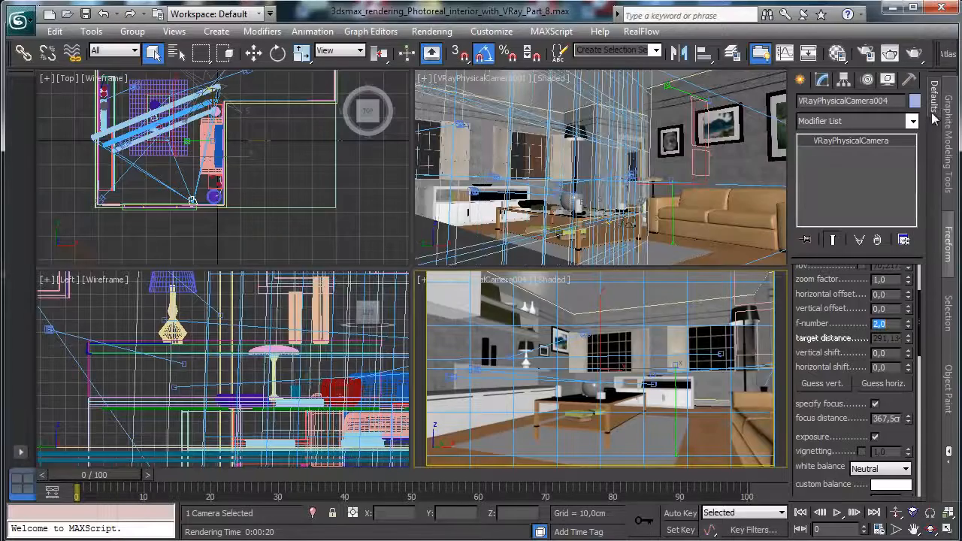
left_click(918, 57)
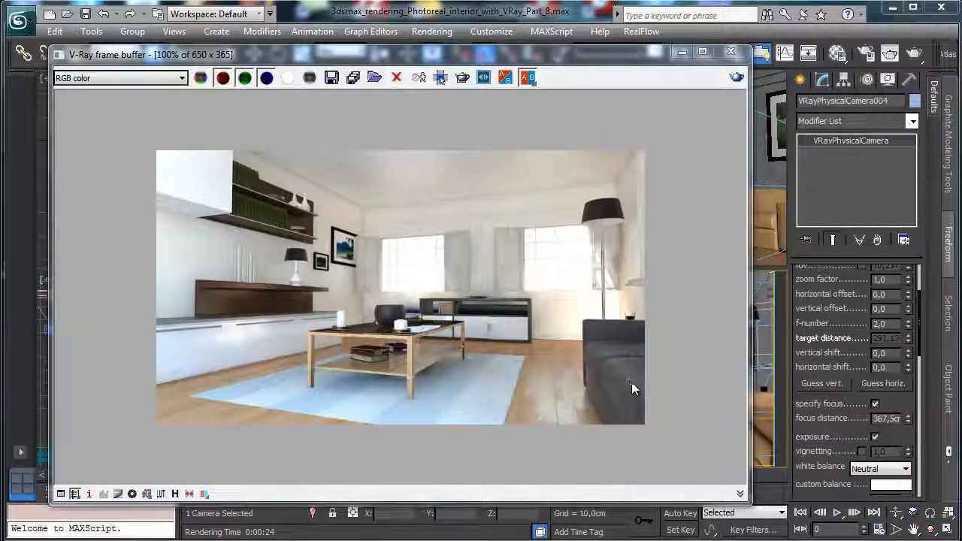
left_click(681, 52)
Step: Switch the camera viewport to VRayPhysicalCamera005 and render a test image of that view
left_click(469, 280)
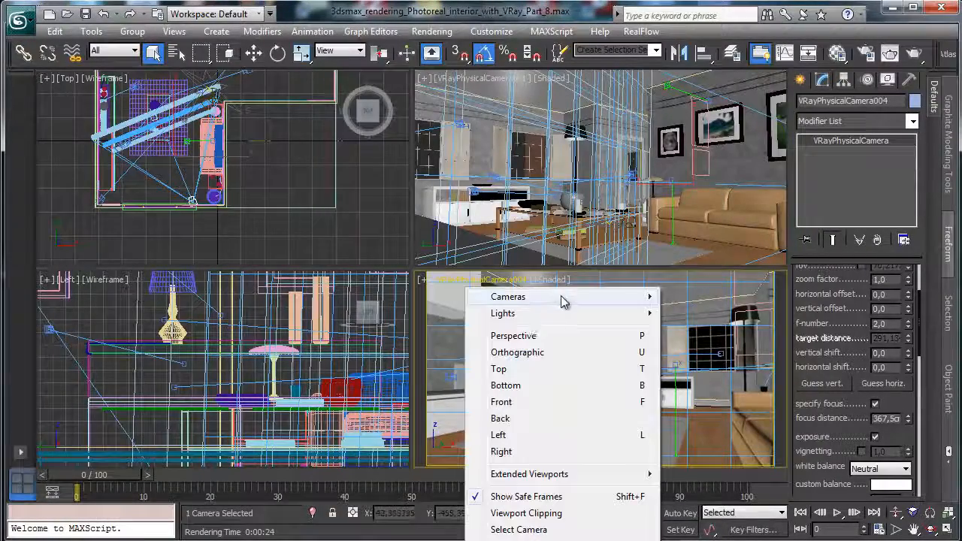
mouse_move(563, 300)
left_click(723, 363)
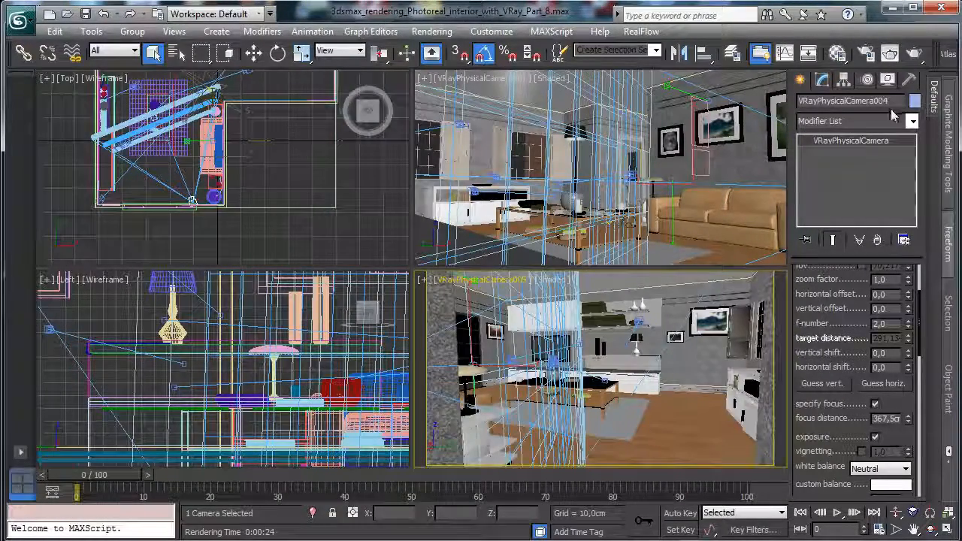
left_click(913, 53)
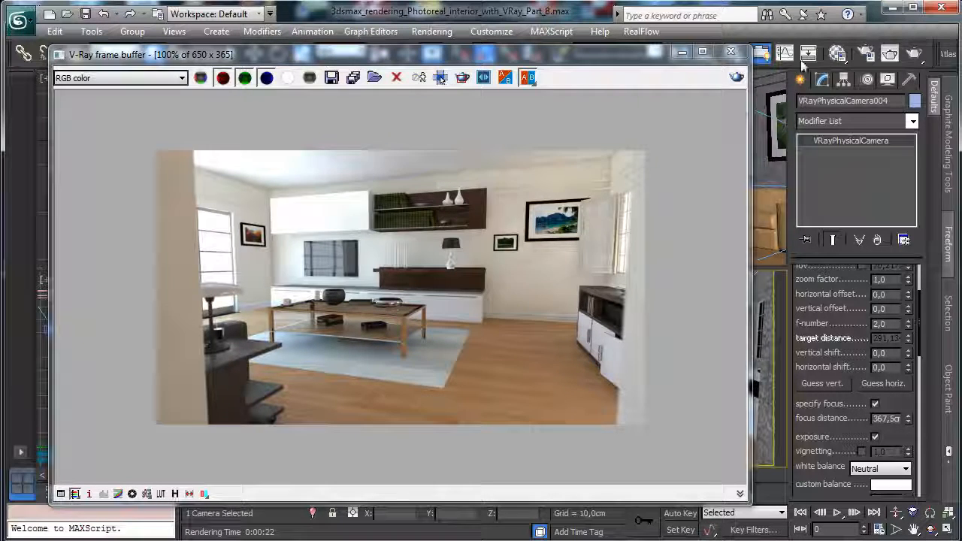
Step: Set the maximum reflection/refraction depth to 10 in V-Ray's global switches
left_click(866, 56)
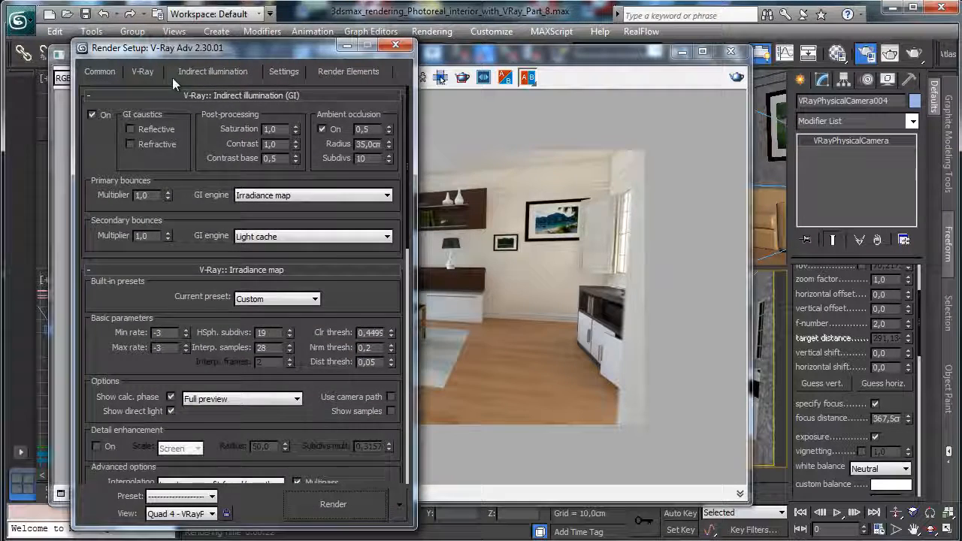
left_click(143, 72)
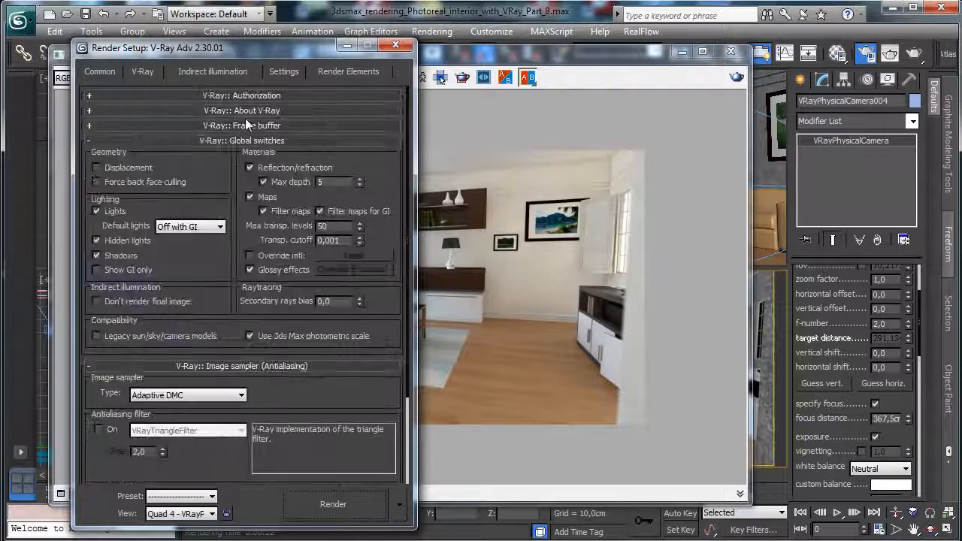
double_click(345, 182)
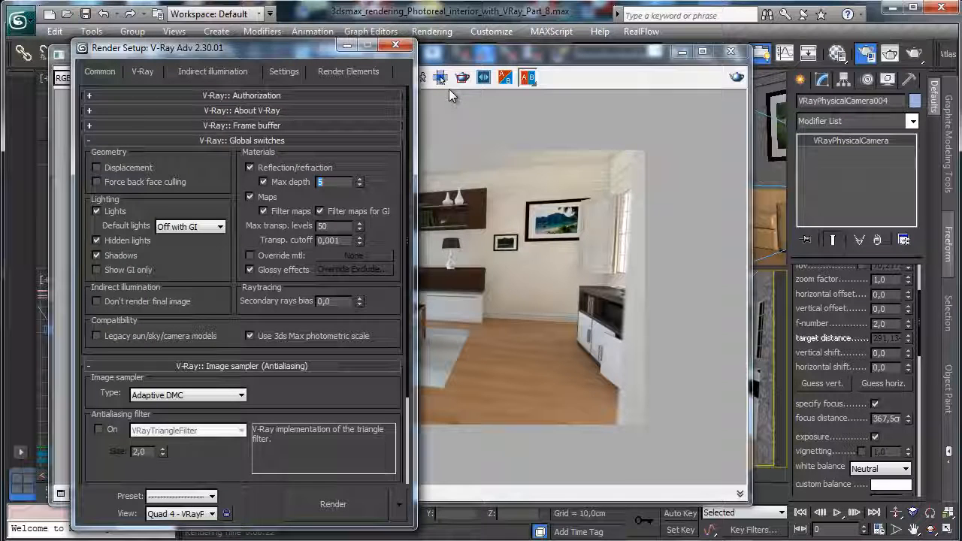
type("10")
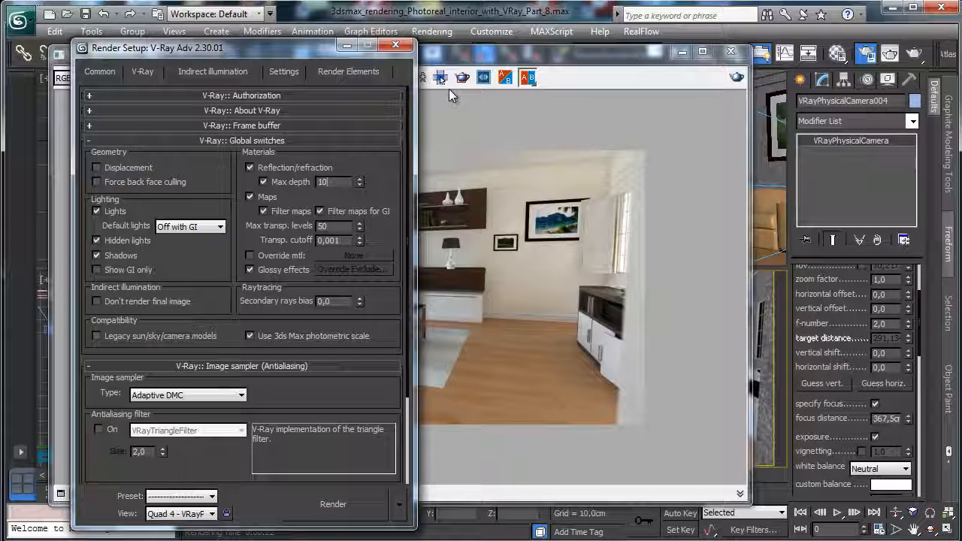
key("Return")
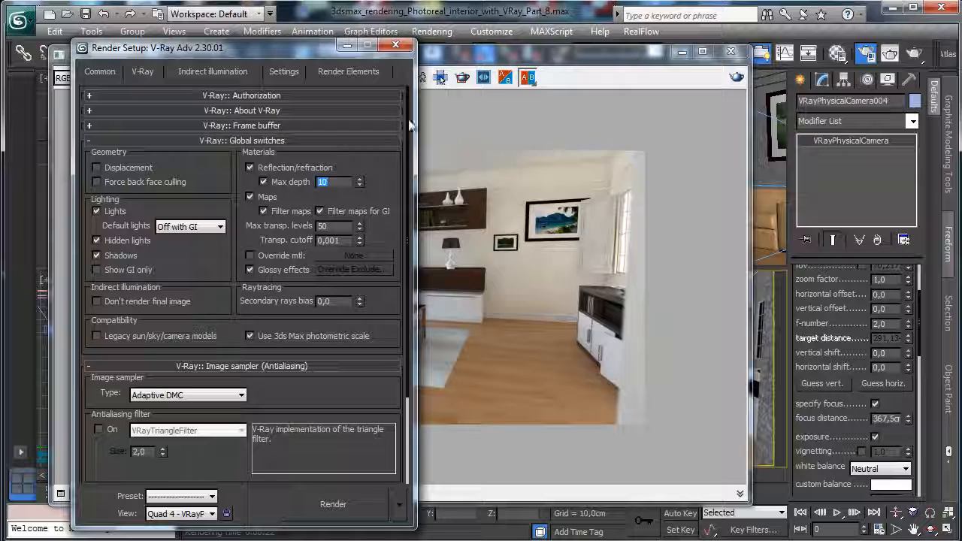
Step: Limit rendering to a region around the dark shelf unit in the foreground and re-render that region
left_click(531, 69)
left_click(440, 77)
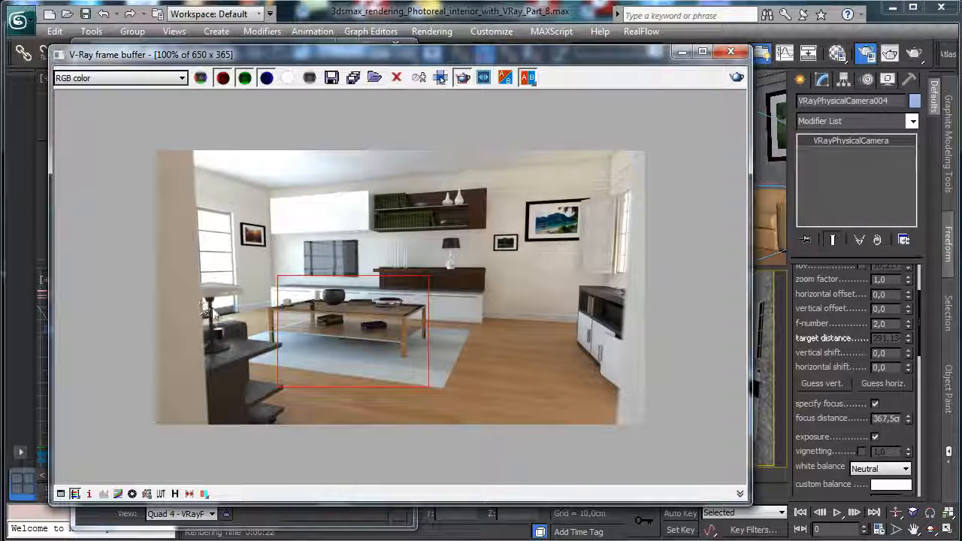
left_click_drag(203, 302, 267, 382)
left_click(737, 78)
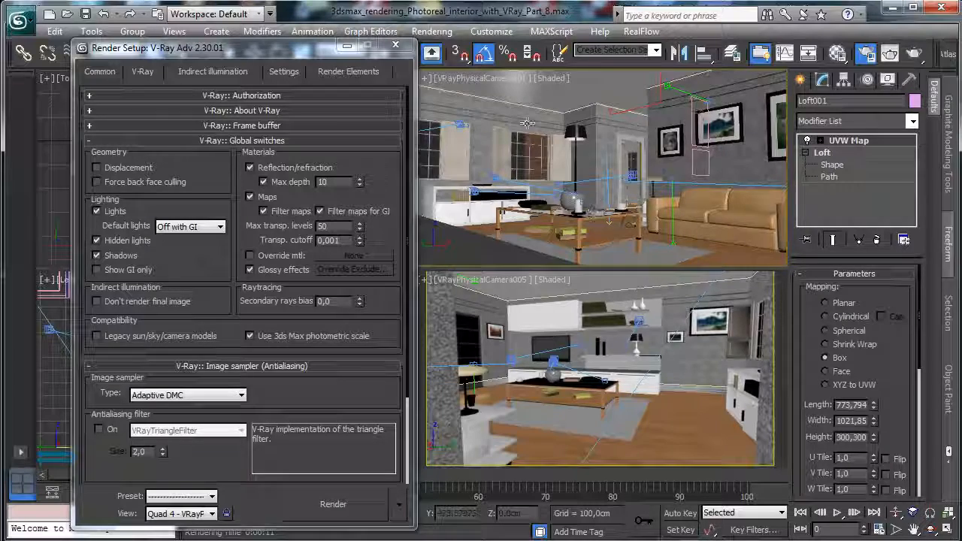
Step: Close the render settings, raise the Loft001 ceiling moulding to a Z position of about 282.5, and clear the selection
left_click(395, 46)
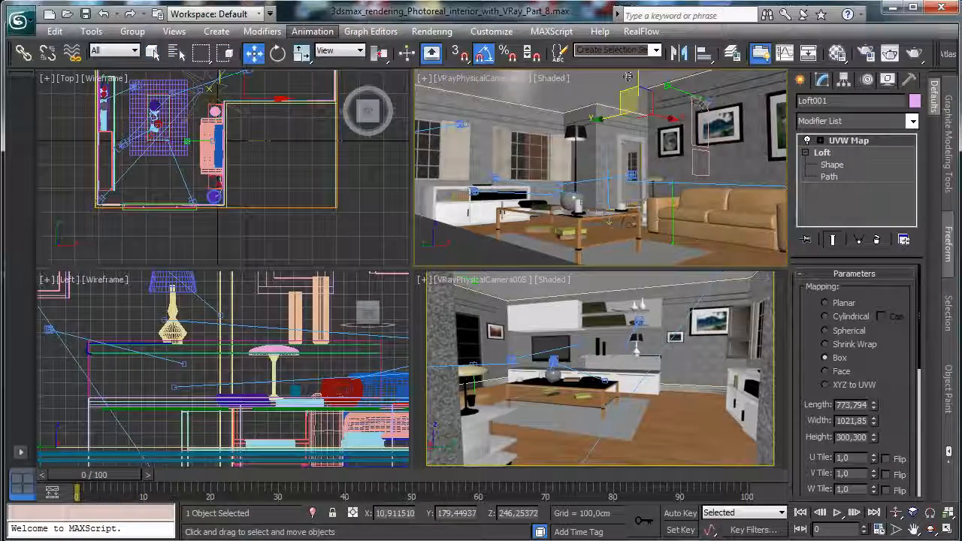
left_click_drag(628, 75, 657, 54)
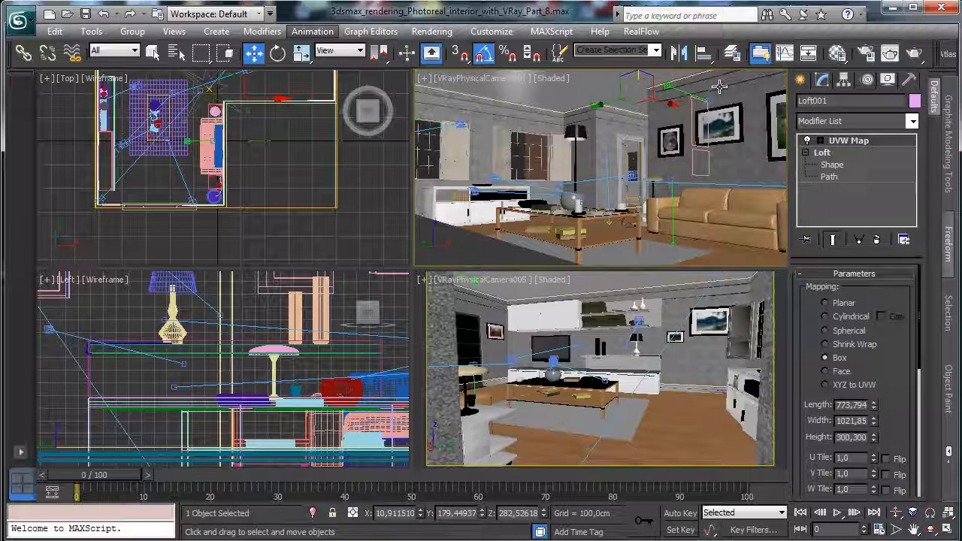
left_click(720, 87)
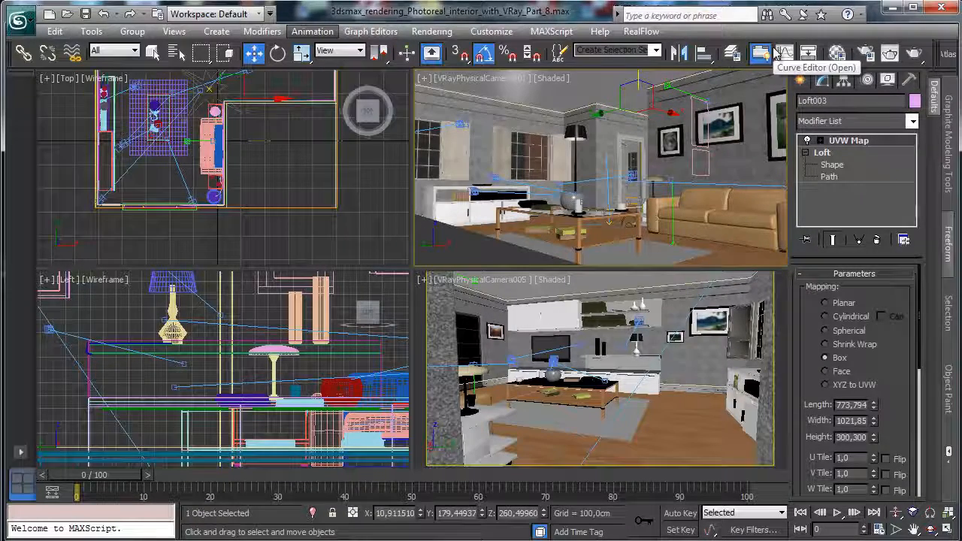
key("ctrl+d")
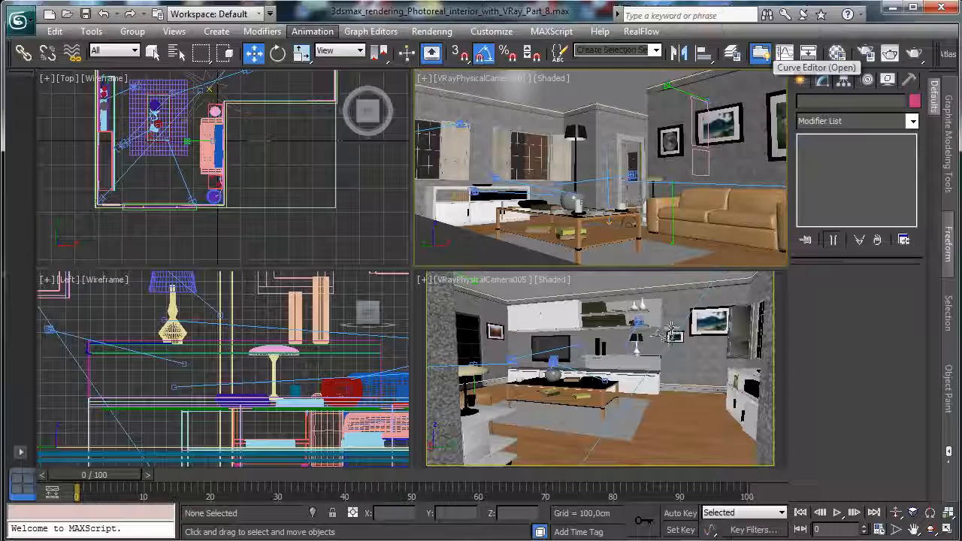
Step: Re-render a new region of the VRayPhysicalCamera005 view covering the upper wall, shelves and pictures, and save the scene
left_click(671, 331)
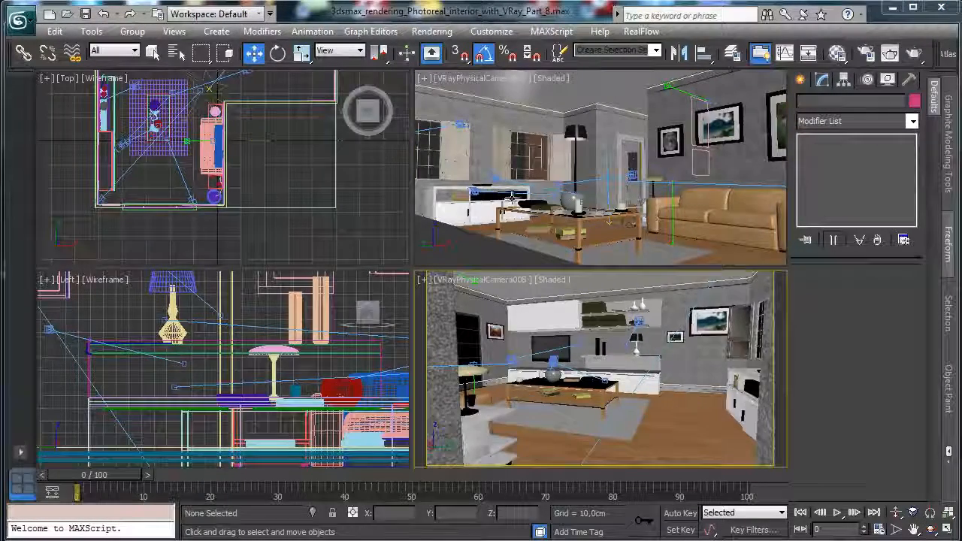
key("alt+Tab")
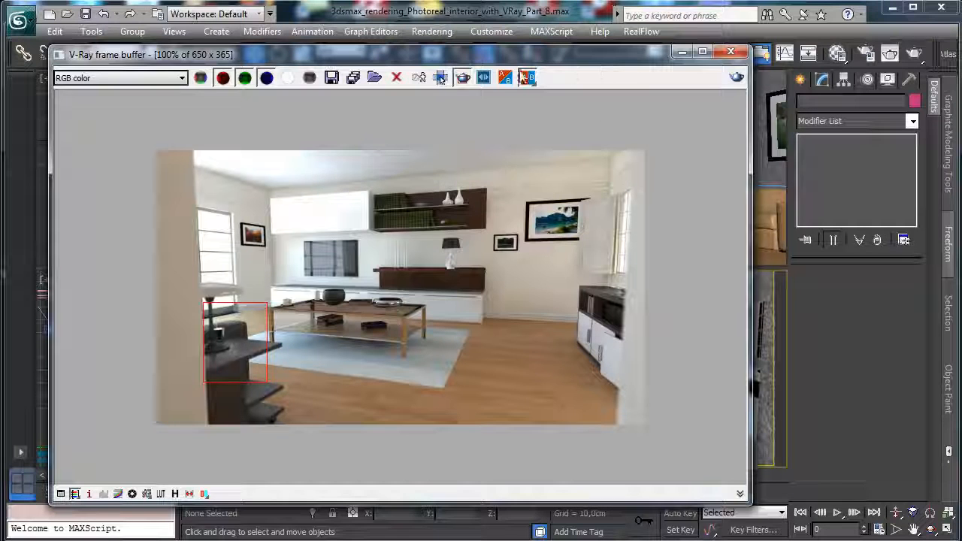
left_click(462, 78)
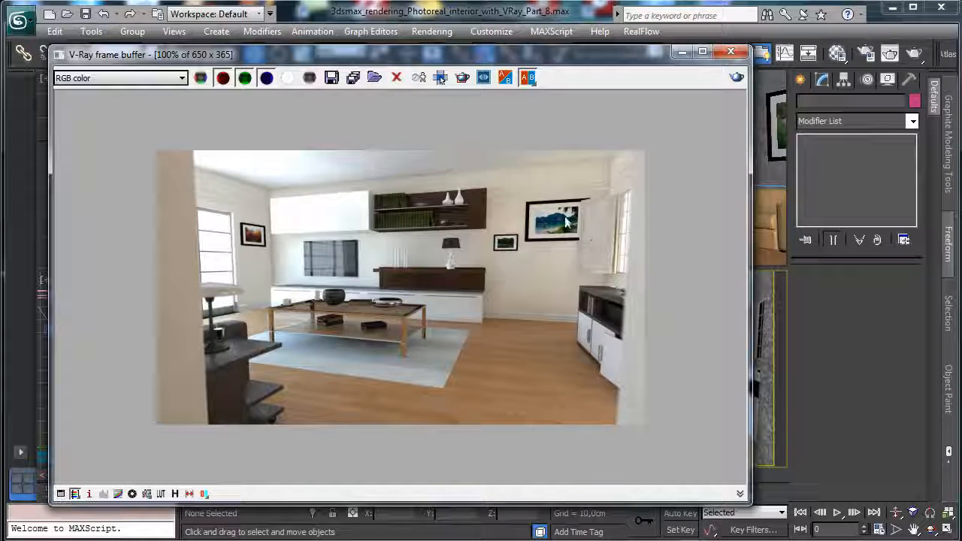
left_click(462, 77)
left_click_drag(326, 159, 598, 255)
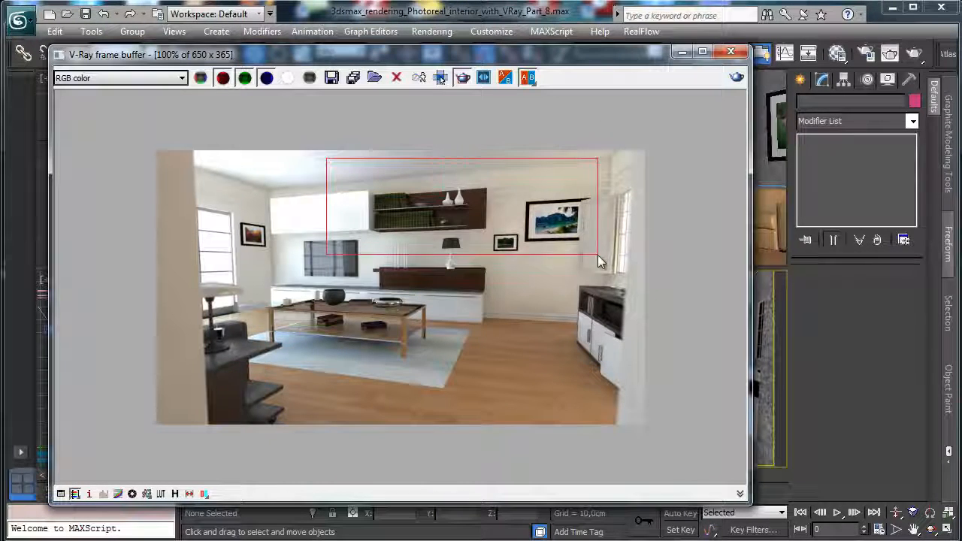
left_click(736, 77)
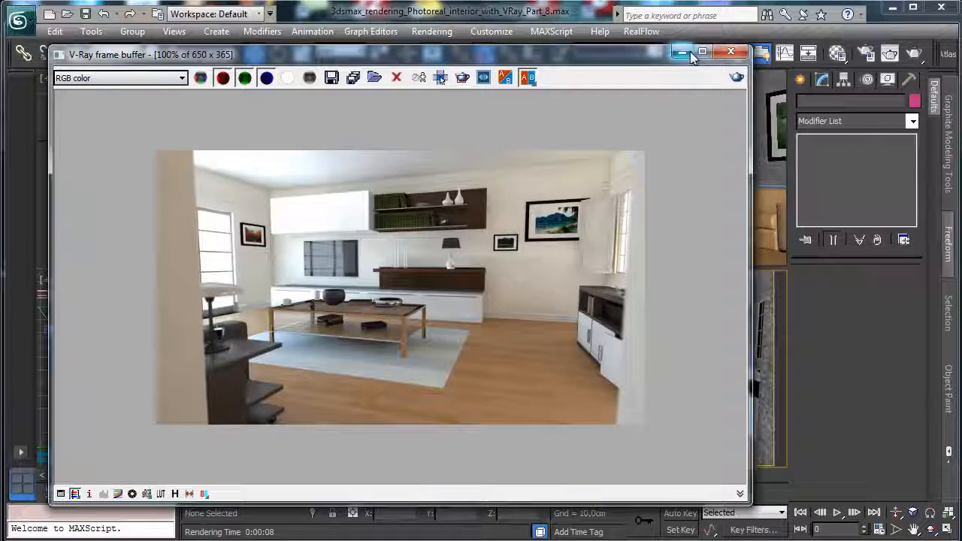
left_click(688, 53)
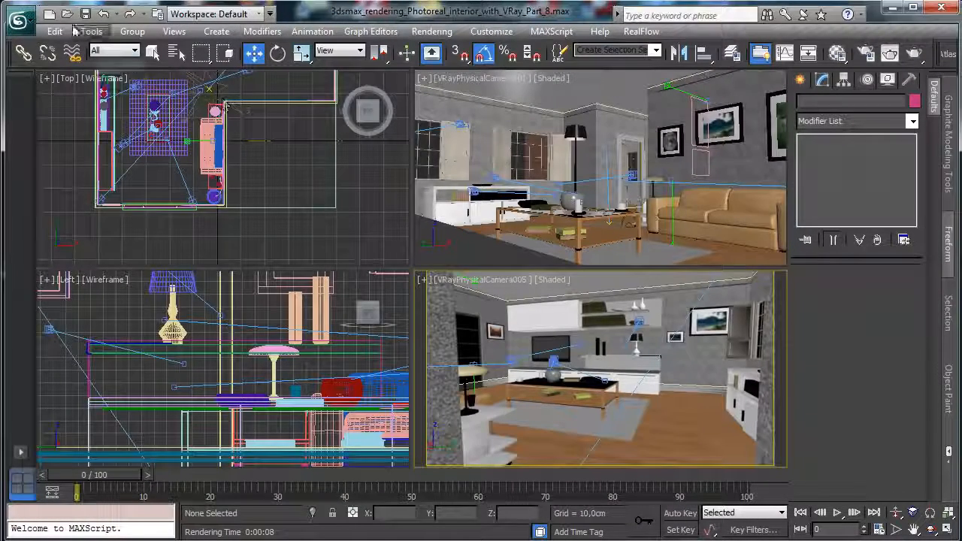
left_click(85, 14)
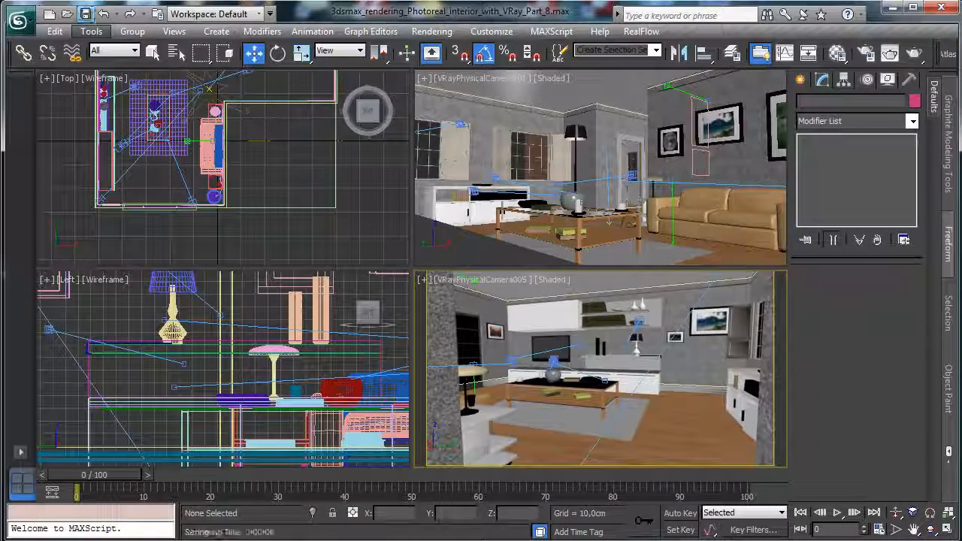